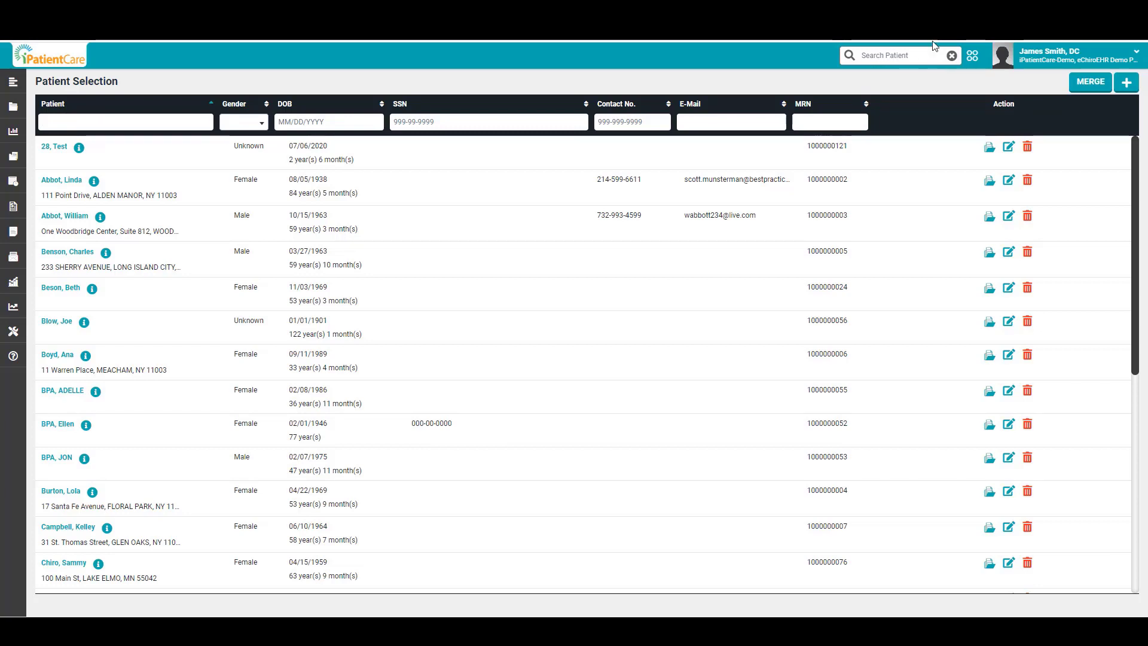
Step: Open the chart of the most recently viewed patient from the recent charts
click(886, 53)
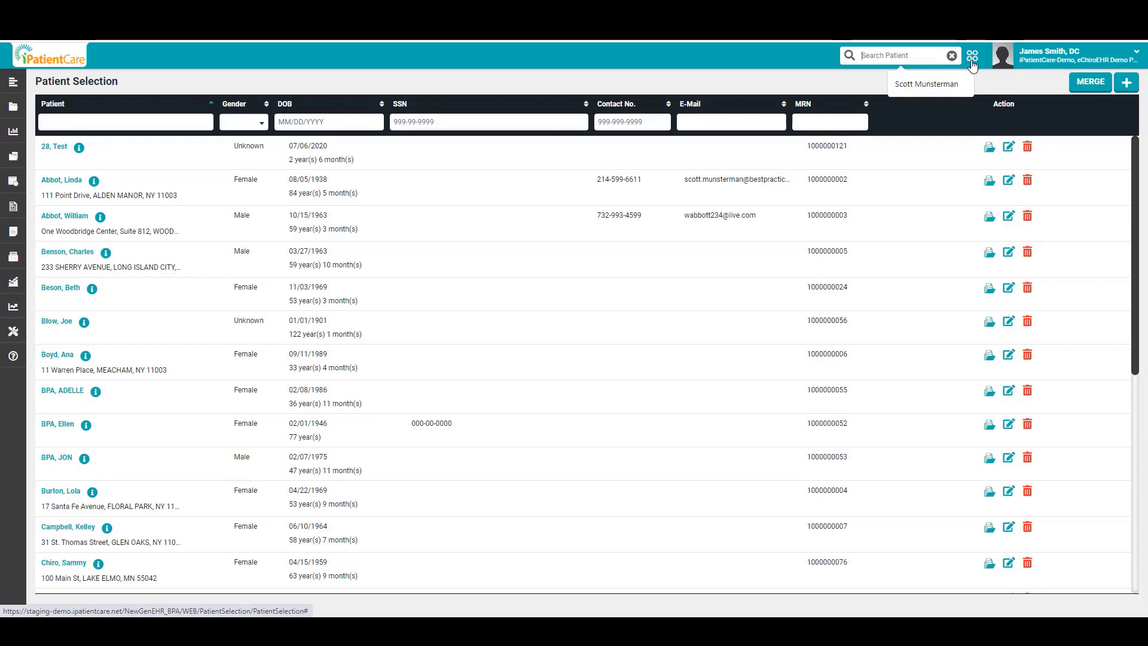
click(972, 60)
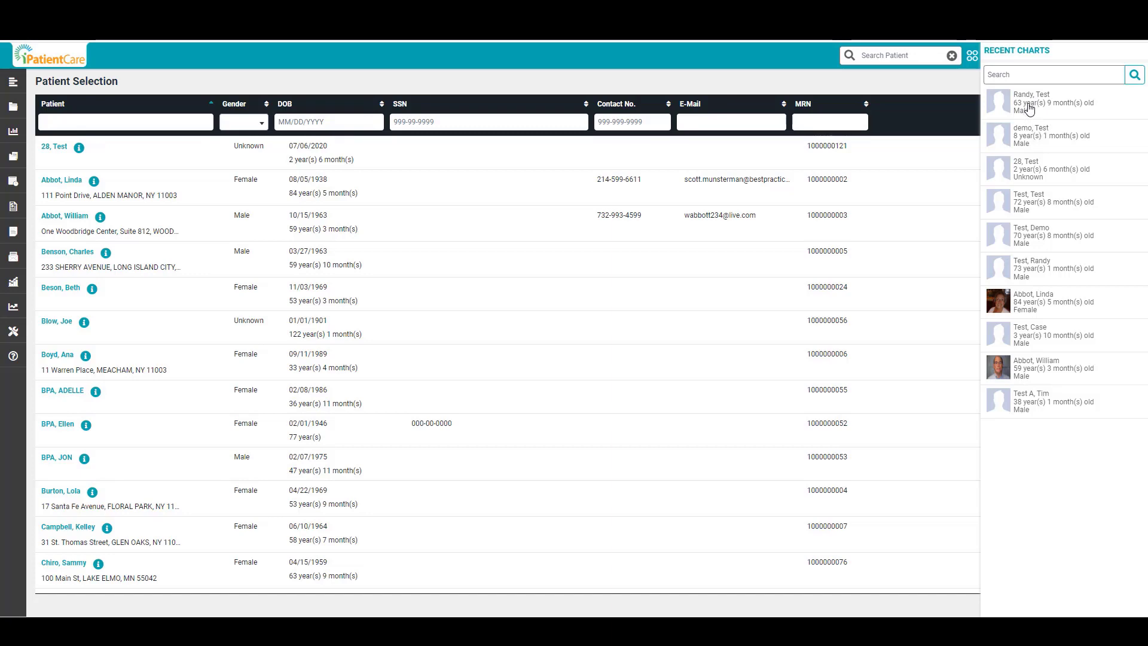
click(1028, 108)
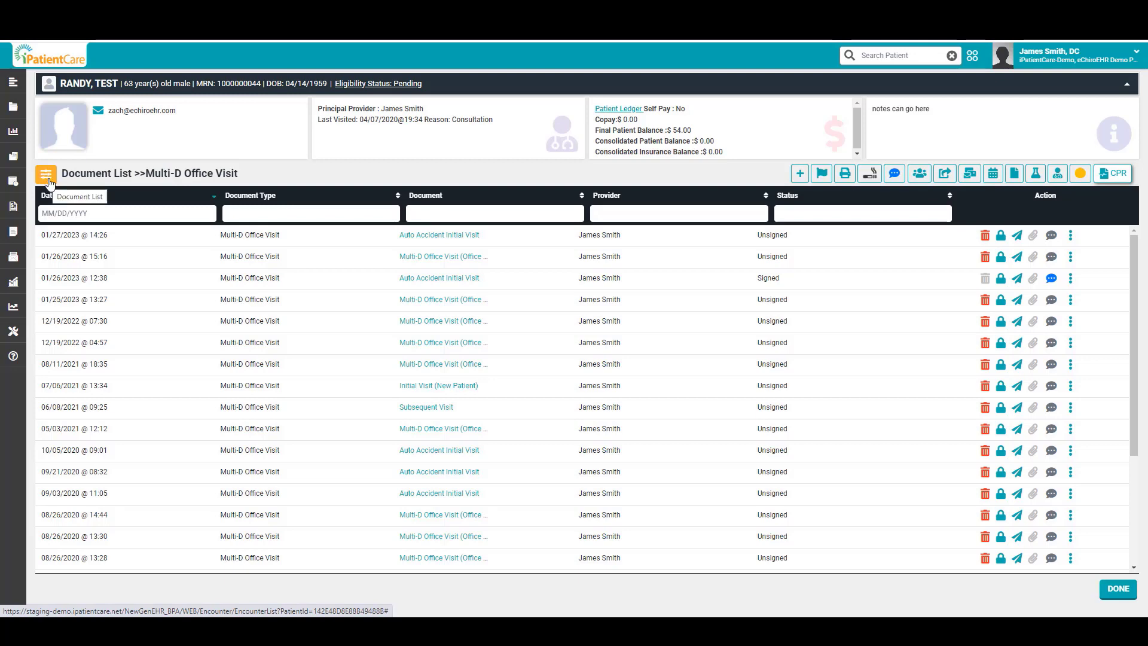
Step: Look through the document categories in the patient's document list, from the office visits to the administrative folders
click(46, 180)
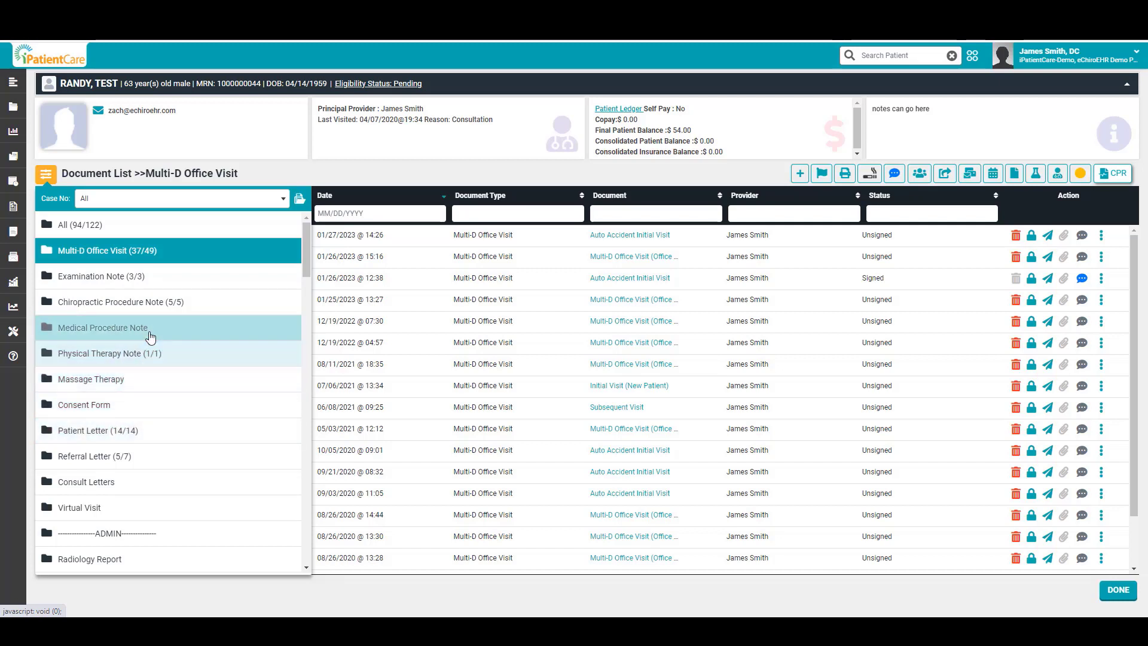
scroll(155, 388, down, 2)
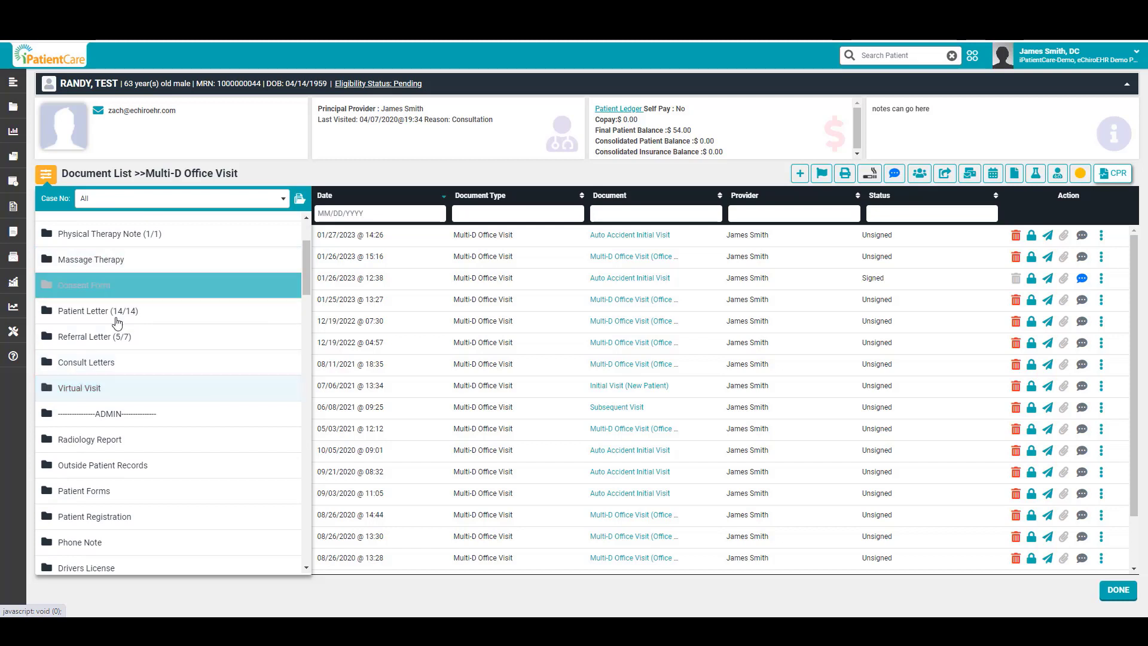
click(184, 395)
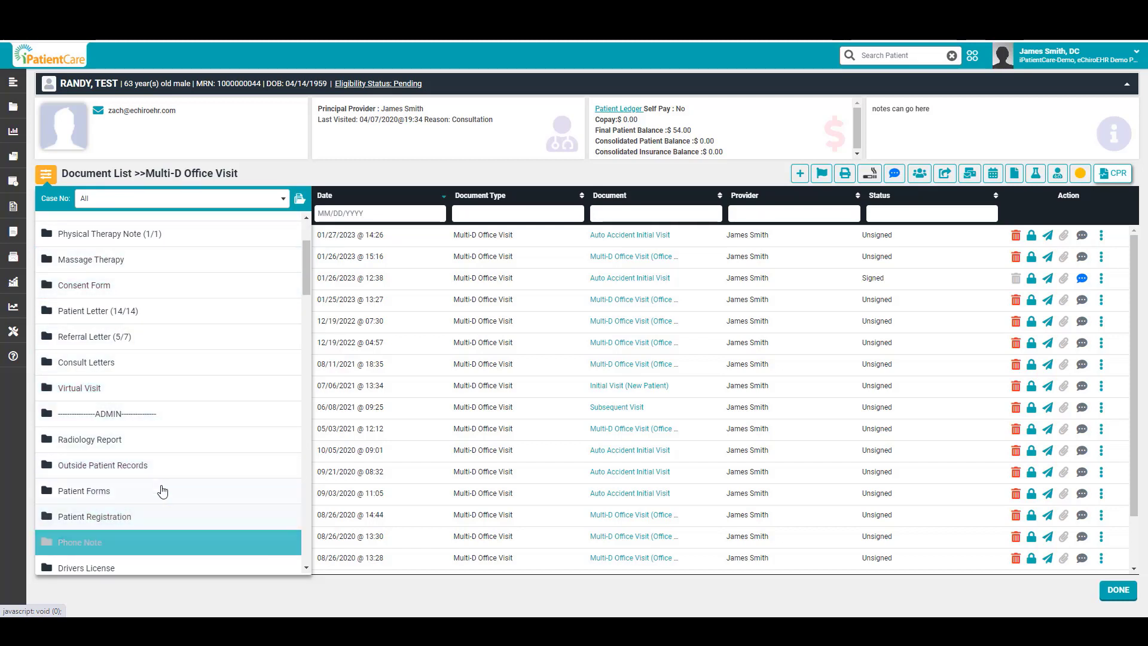
scroll(165, 404, up, 3)
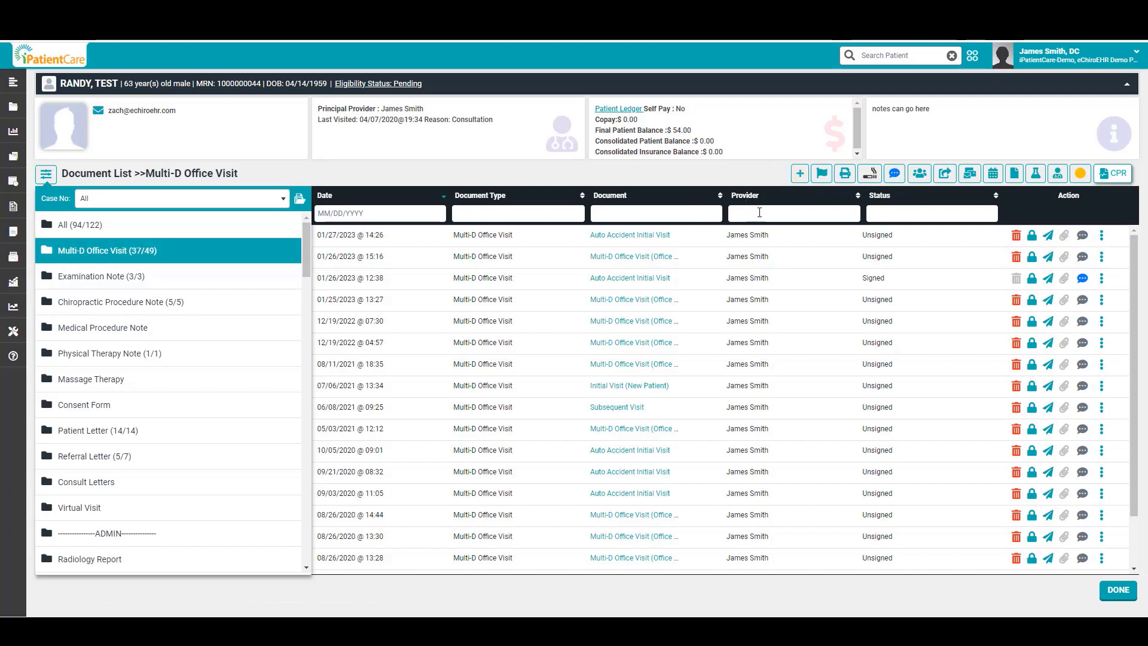
Step: Create a new Multi-D Office Visit for the patient, reviewing the visit details and keeping the default date, time, provider and location
click(801, 178)
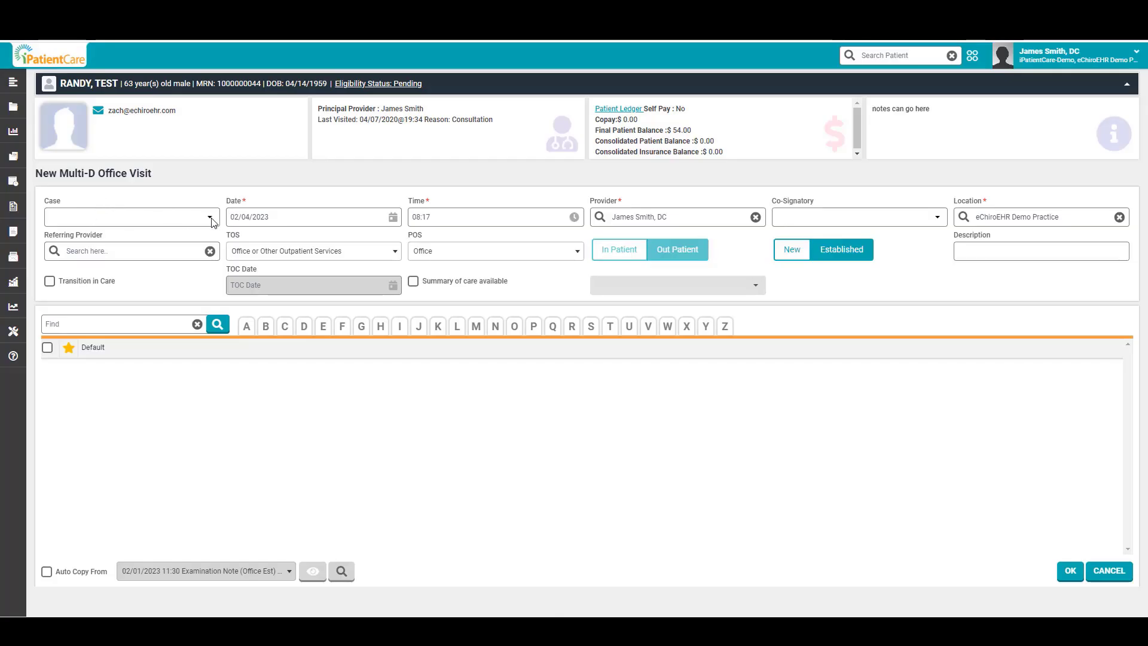
click(211, 219)
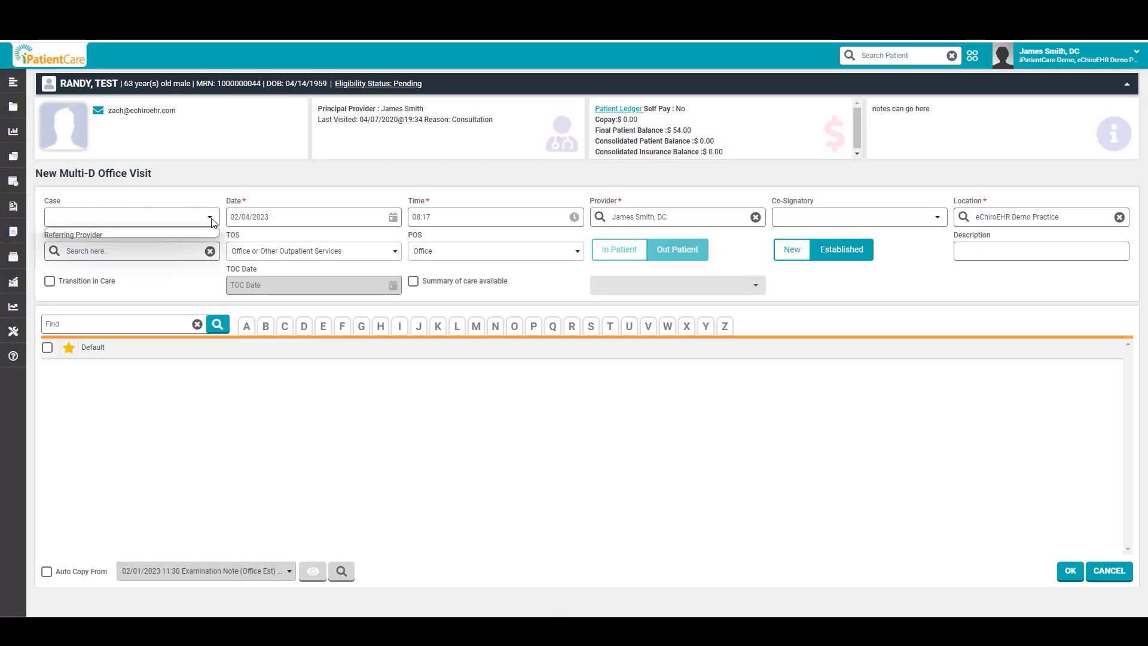
click(129, 201)
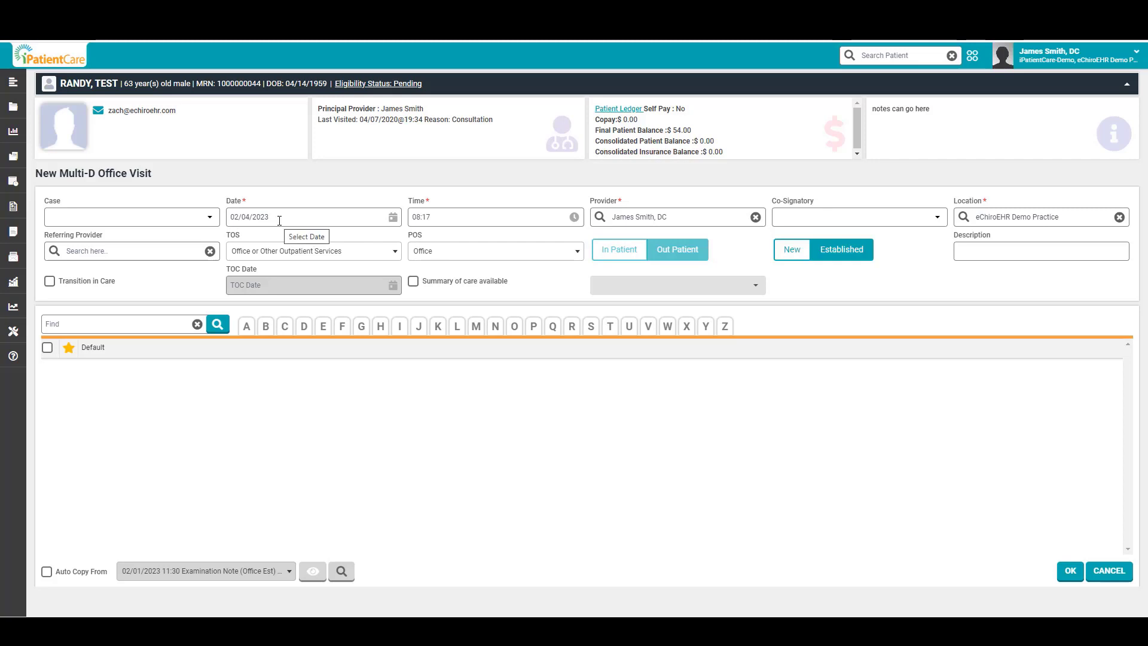
click(392, 218)
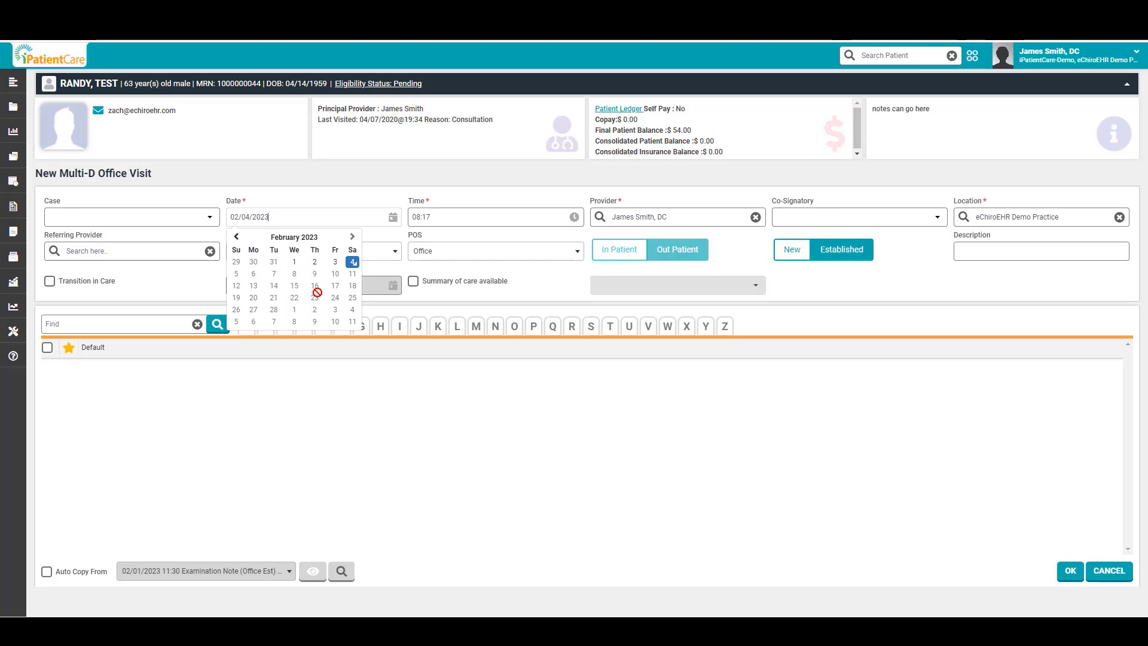
click(446, 219)
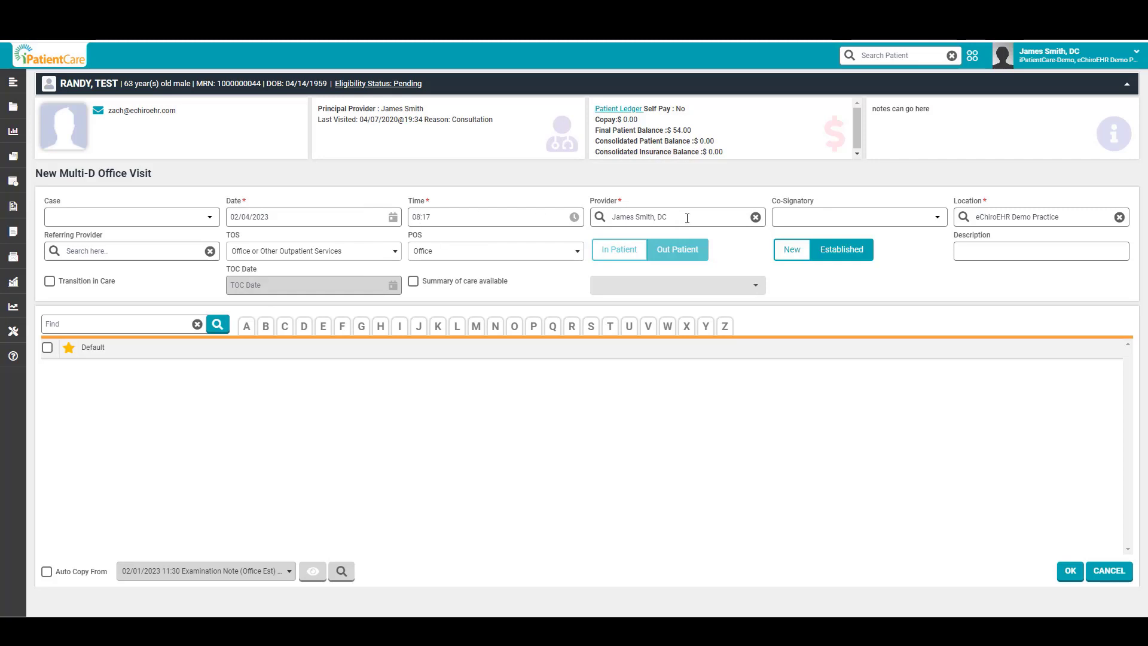
drag(672, 217, 612, 218)
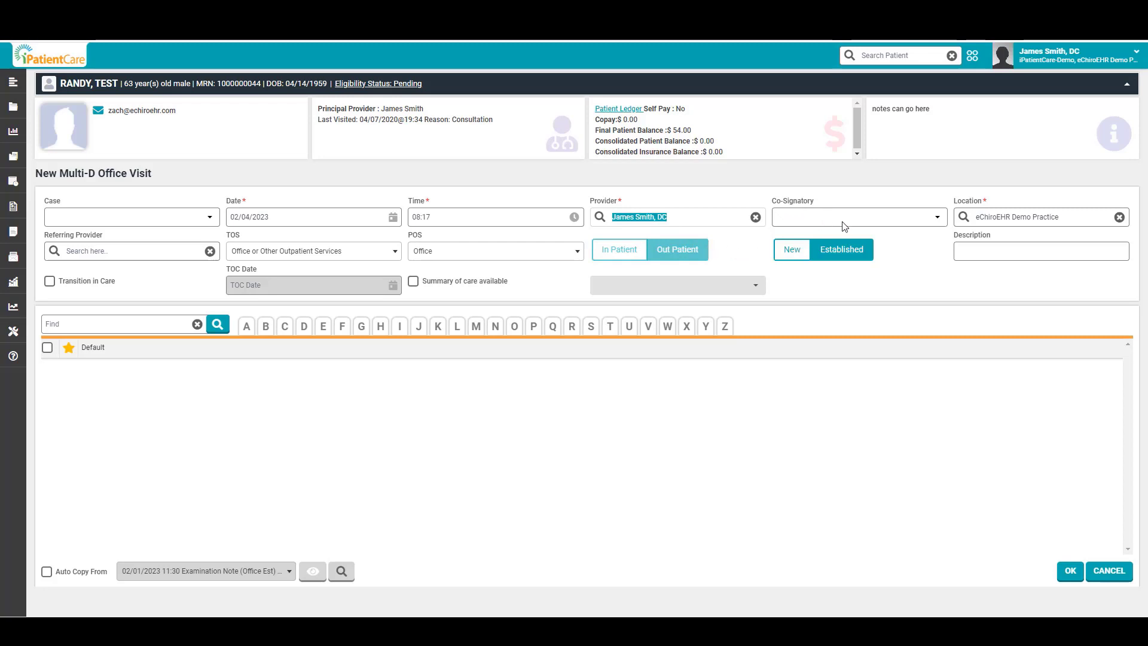
click(937, 219)
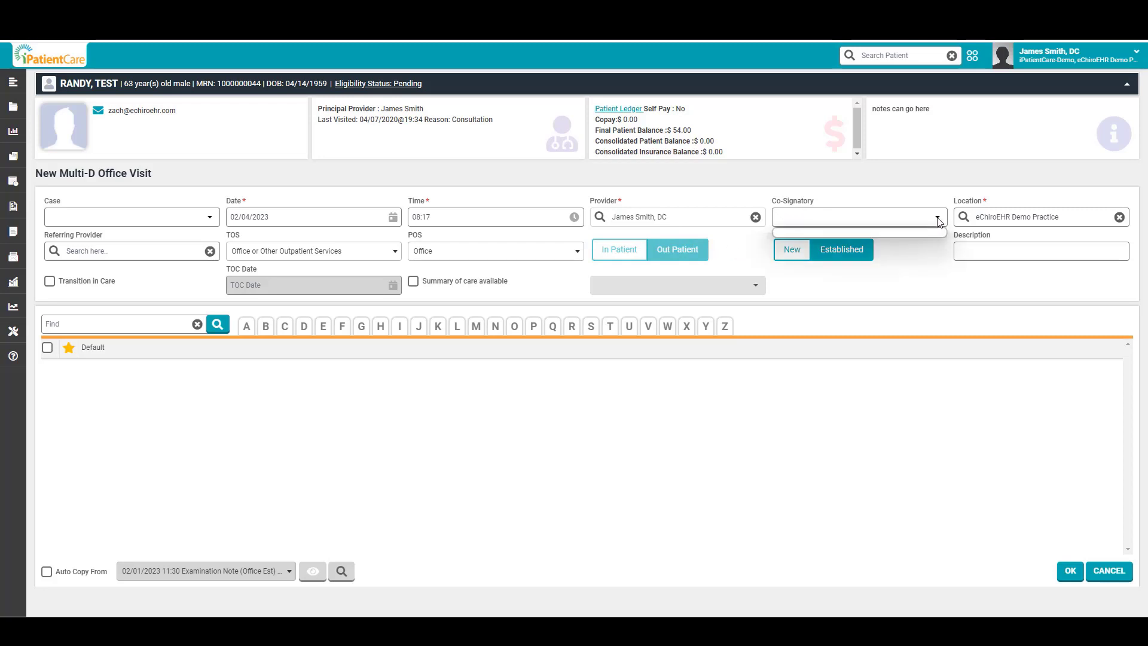
click(839, 217)
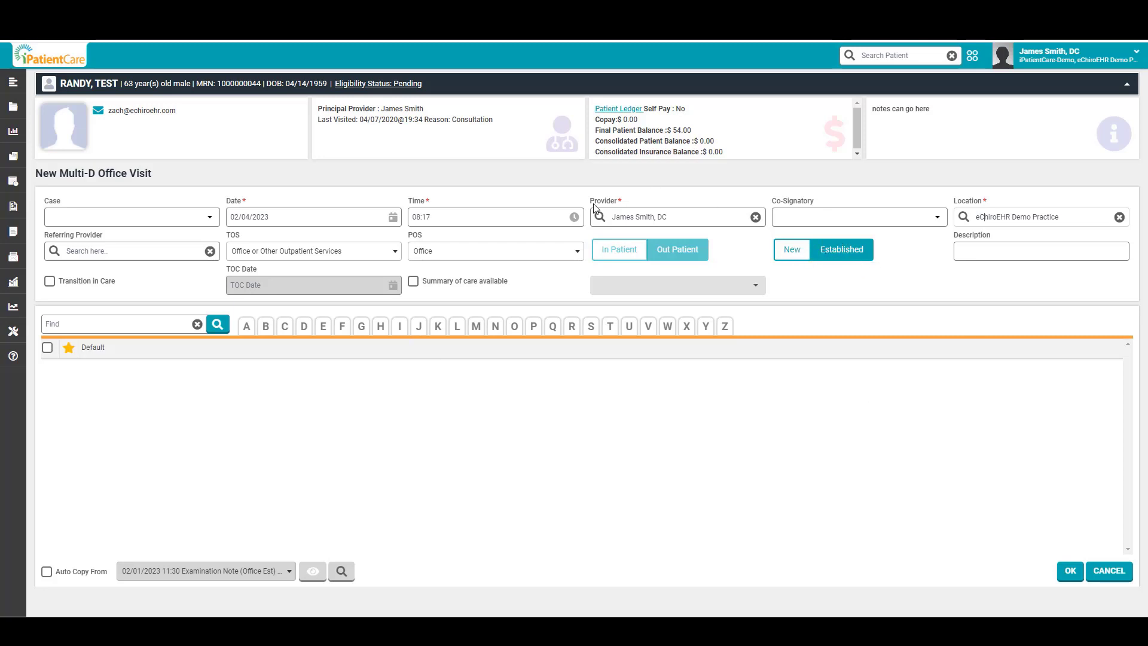
click(1070, 572)
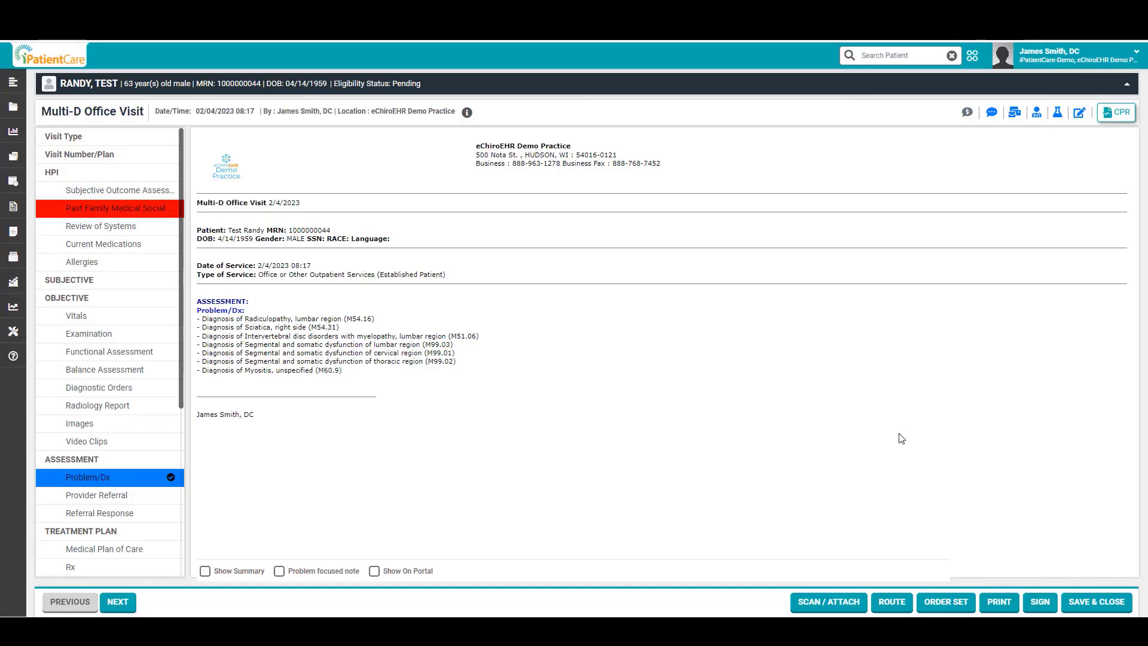
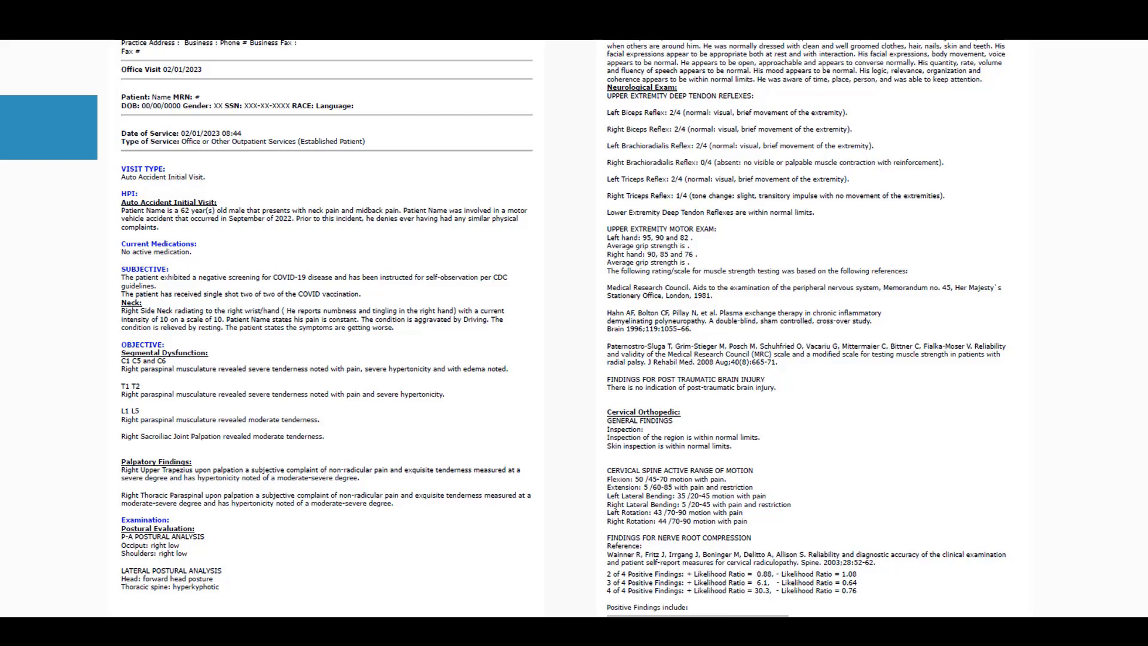
click(1007, 414)
click(803, 336)
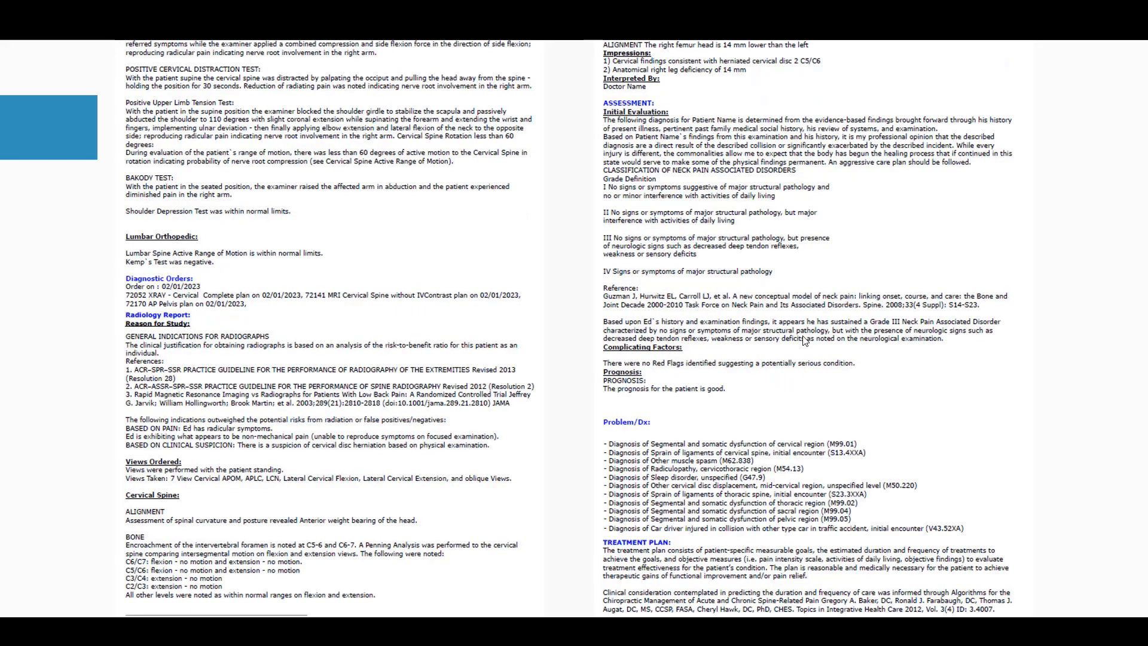
click(803, 336)
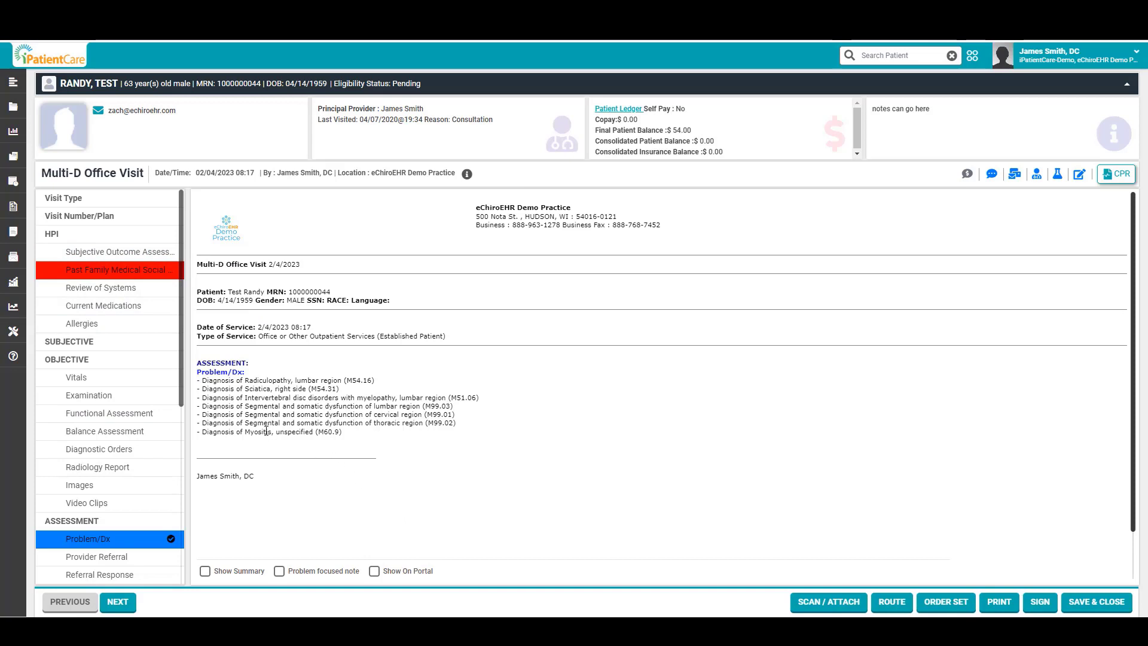
Step: Examine the note's outline of sections, from Visit Type and HPI through Objective, Assessment, Treatment Plan and Procedures to Visit Summary and Preview
click(85, 210)
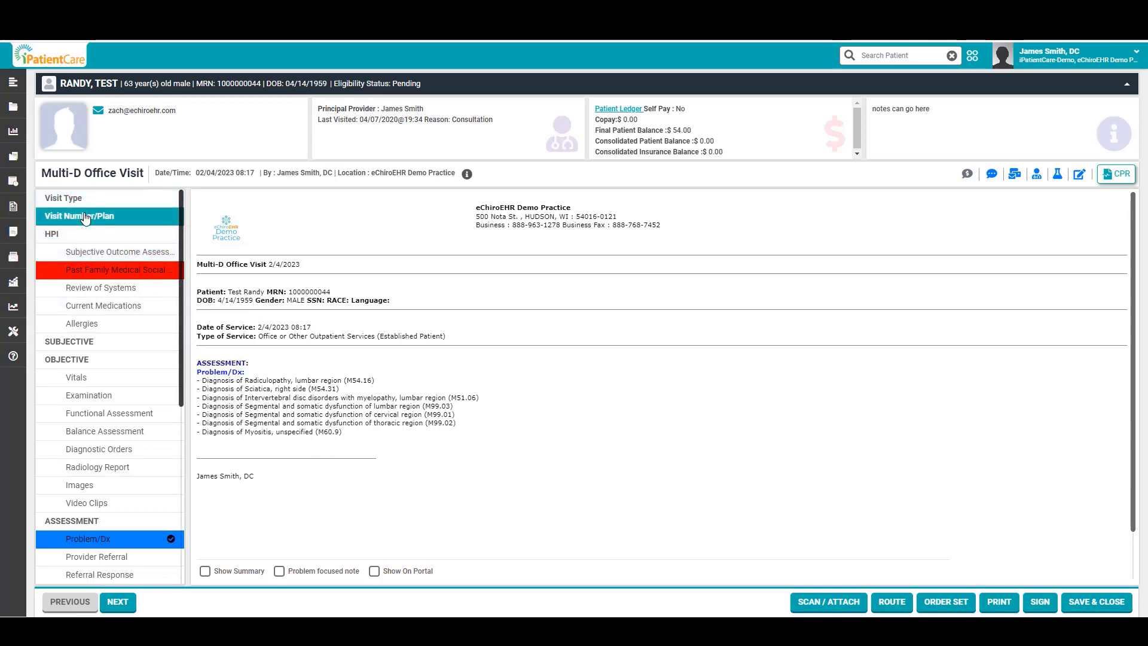
click(93, 203)
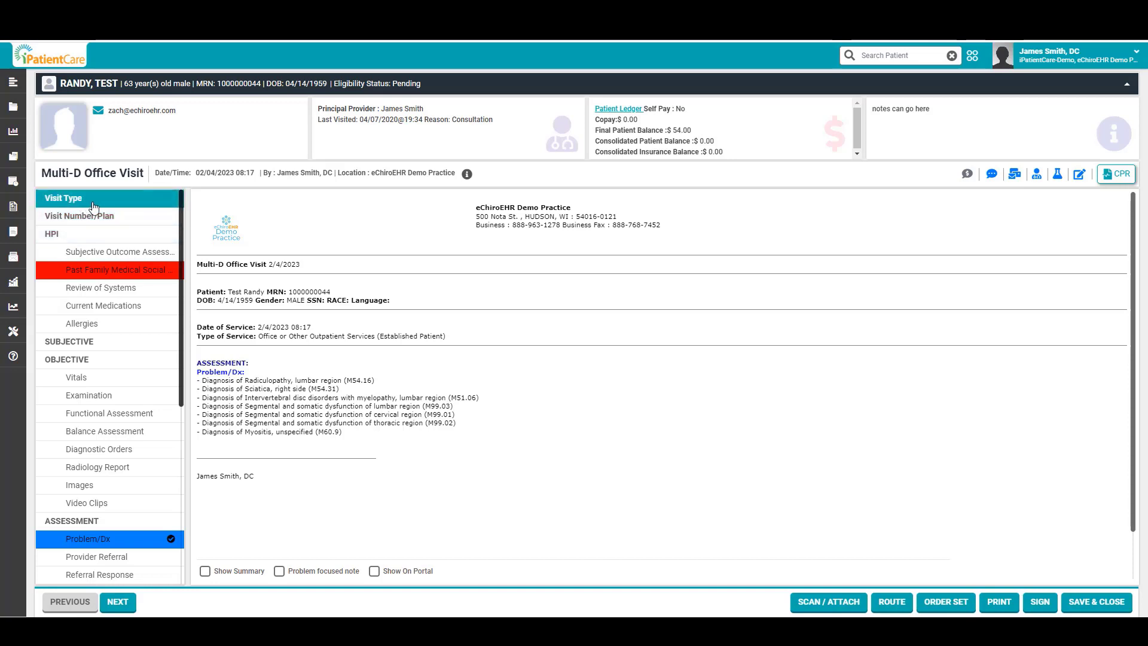
click(107, 217)
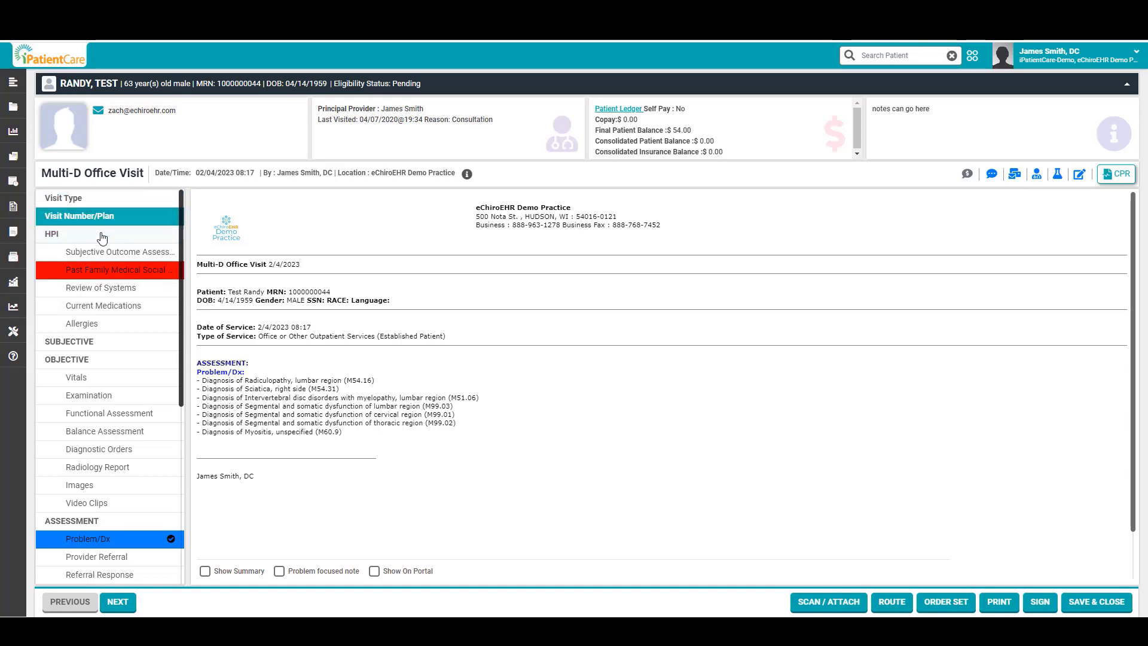
click(101, 236)
click(129, 254)
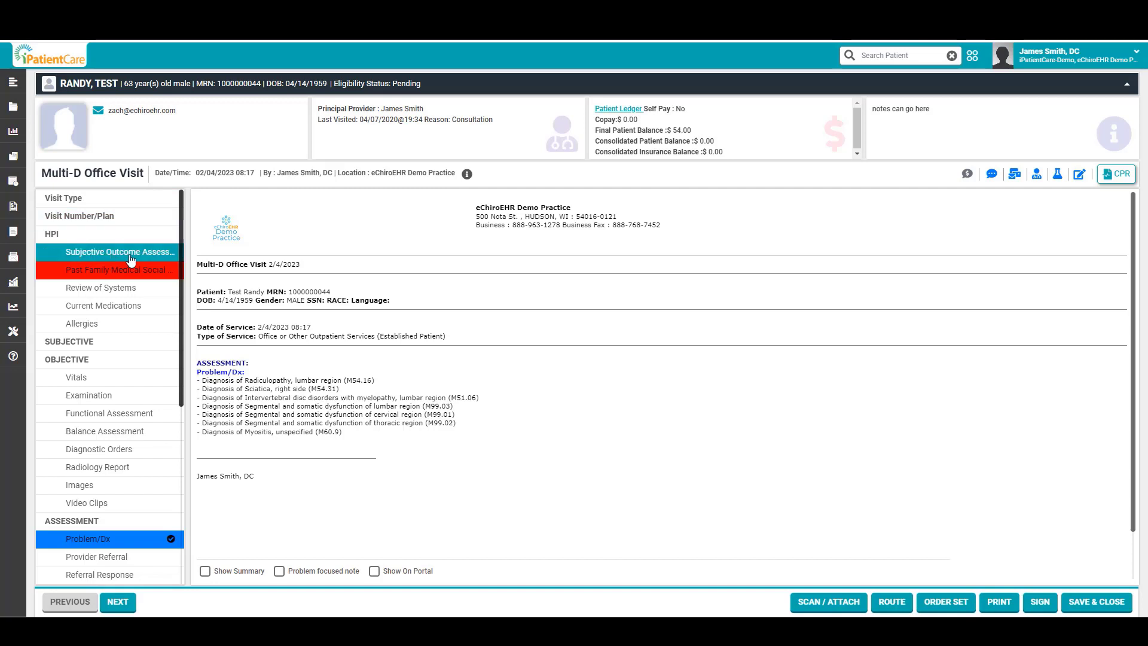
click(131, 270)
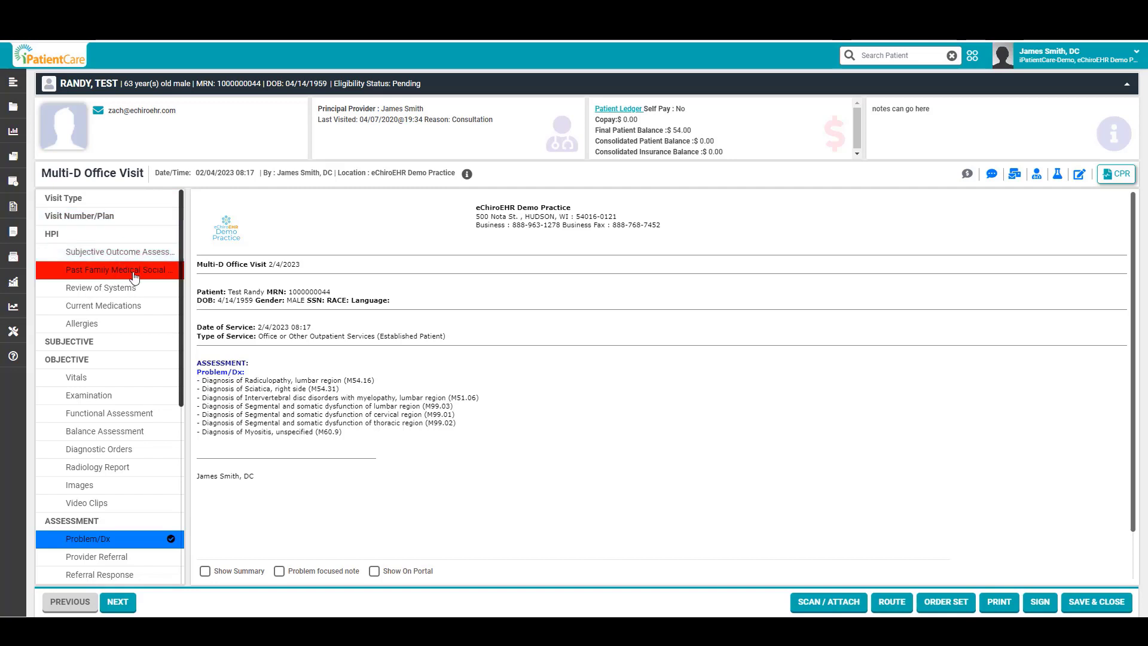
click(105, 288)
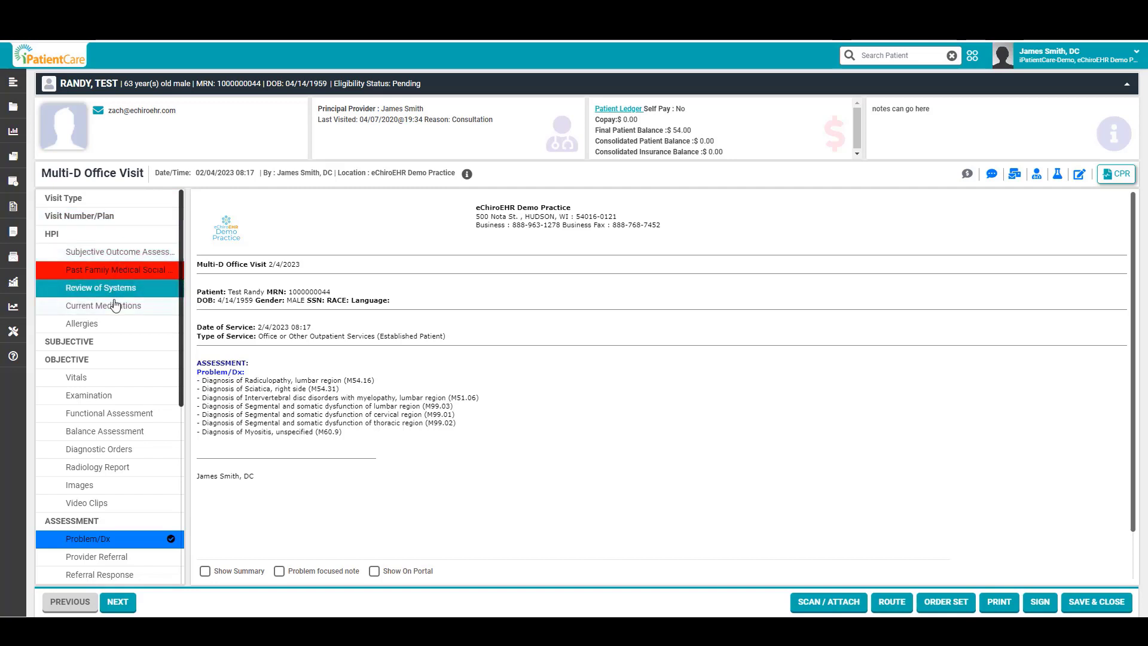
click(113, 306)
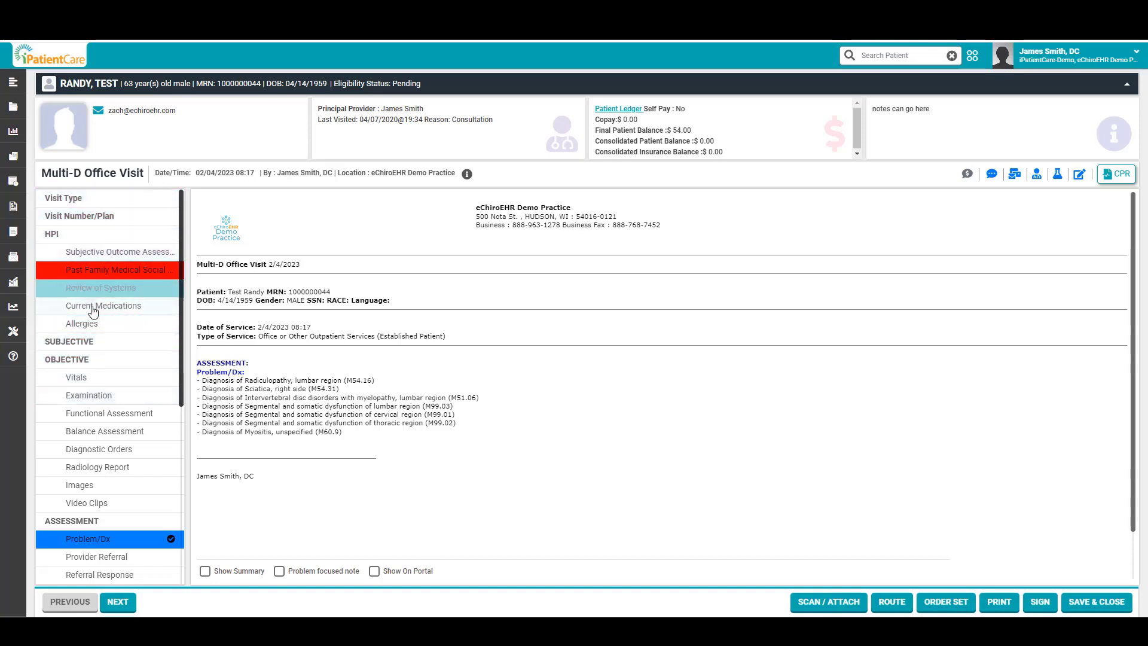
scroll(98, 469, down, 3)
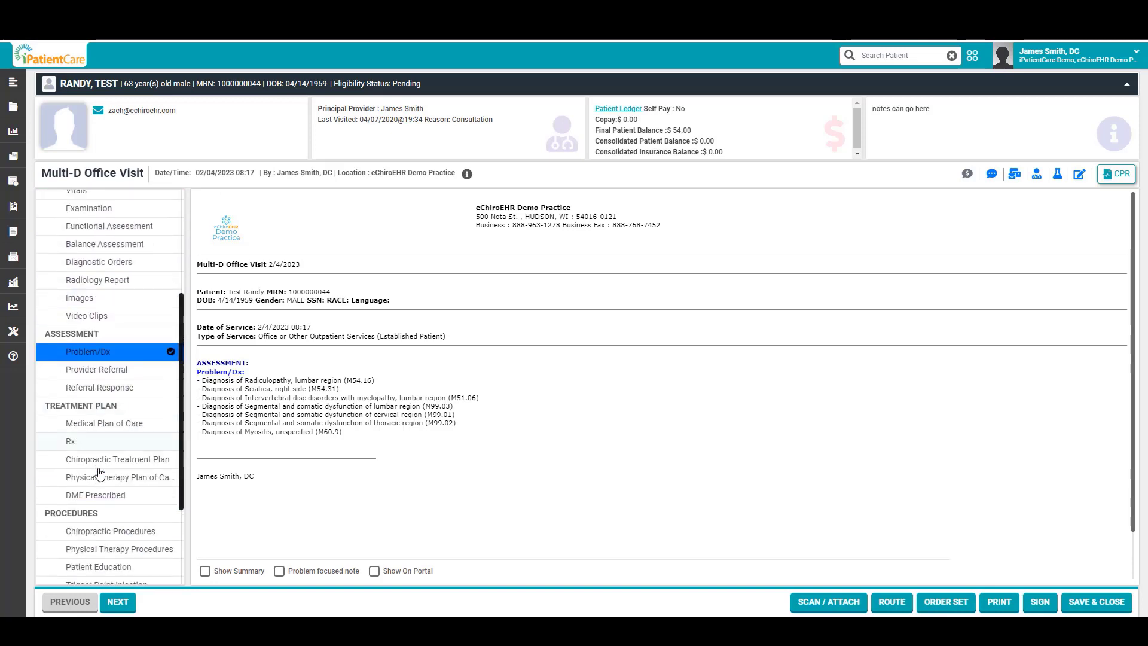
scroll(99, 474, down, 2)
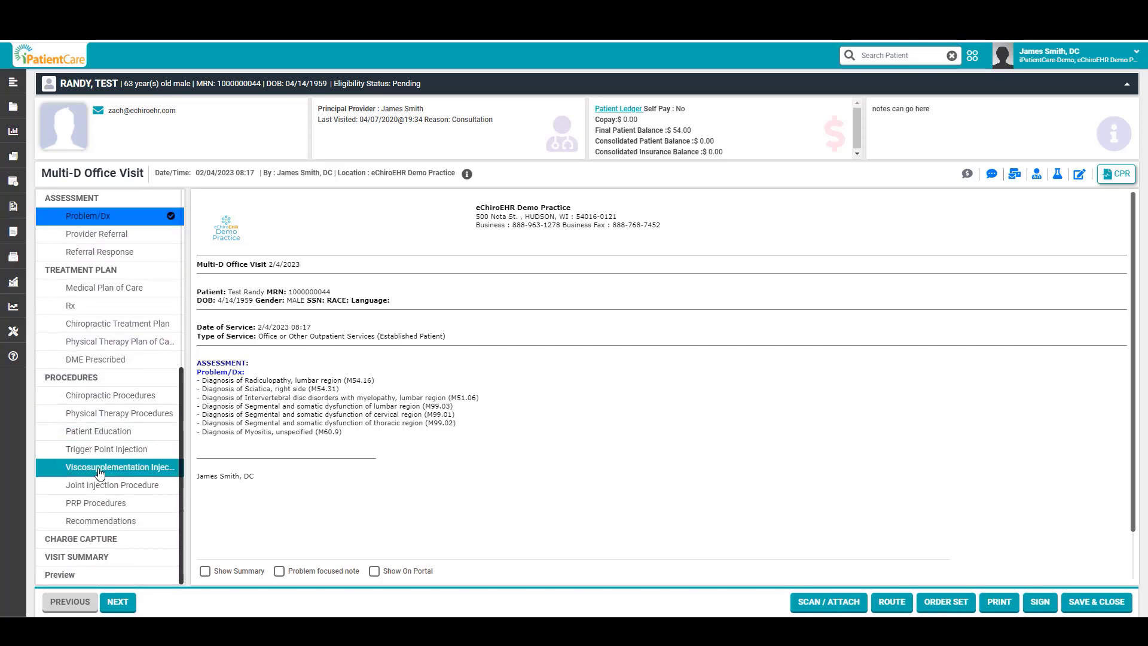
scroll(96, 471, up, 5)
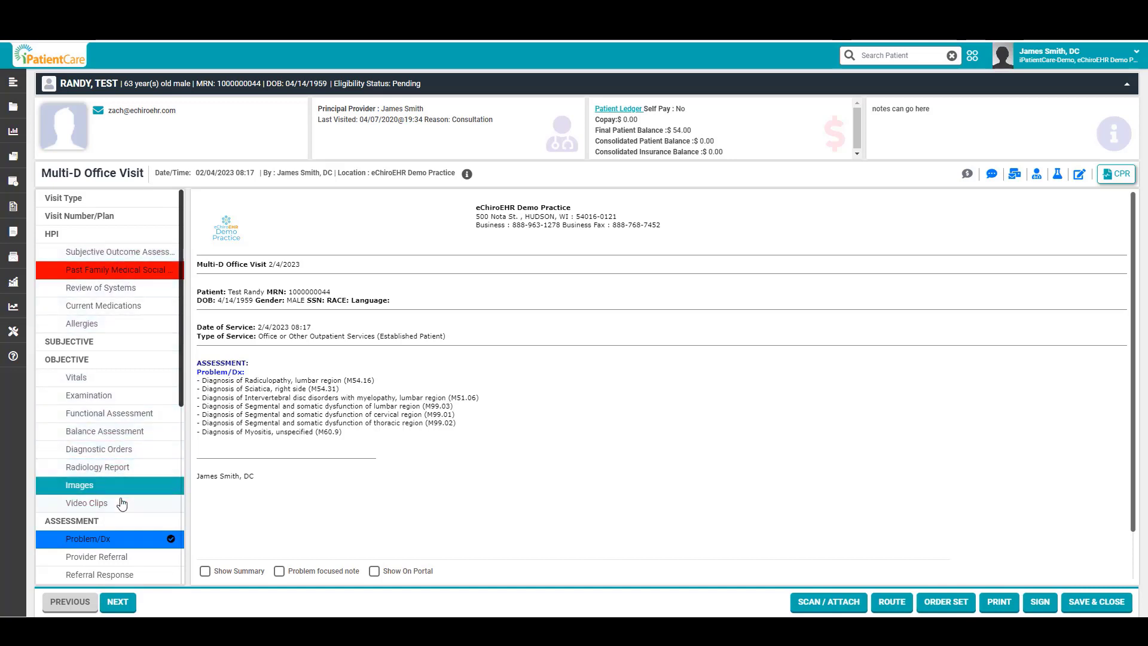
scroll(121, 504, down, 5)
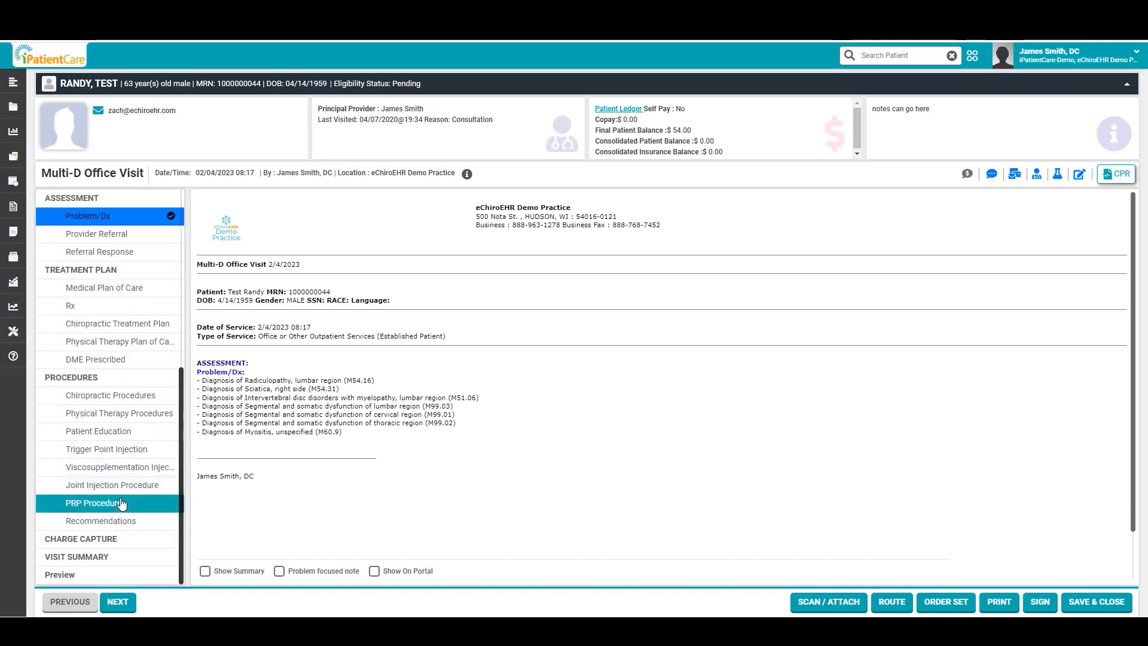
scroll(121, 504, up, 5)
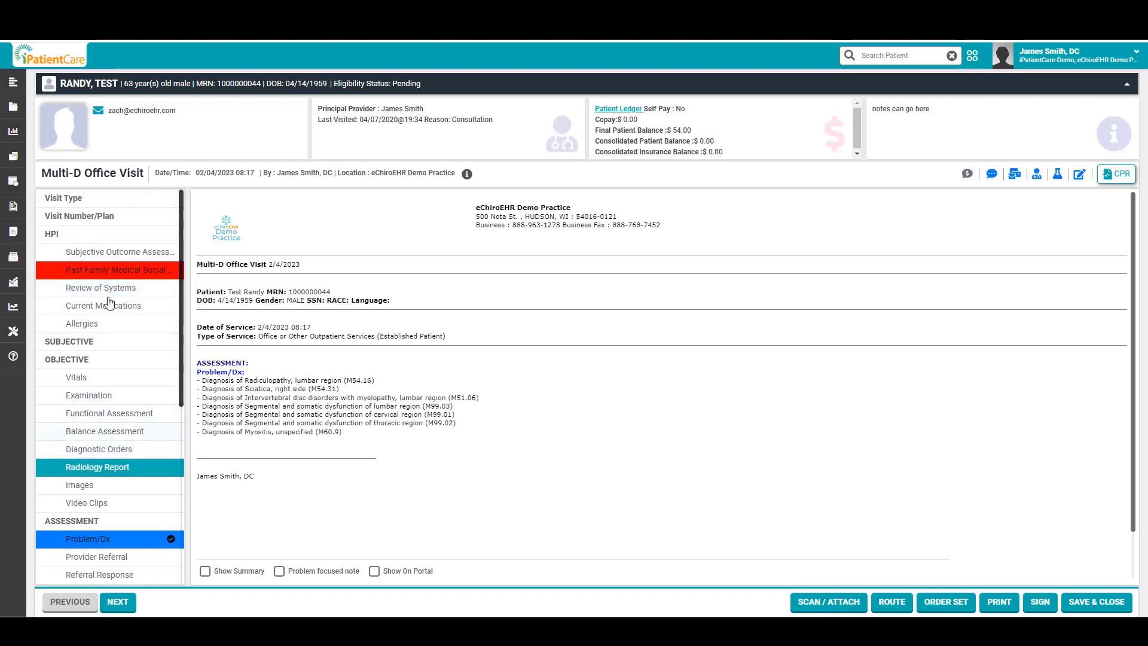
Step: Compare the visit types offered for each discipline and choose the chiropractic Auto Accident Initial Visit as the chief complaint
click(78, 203)
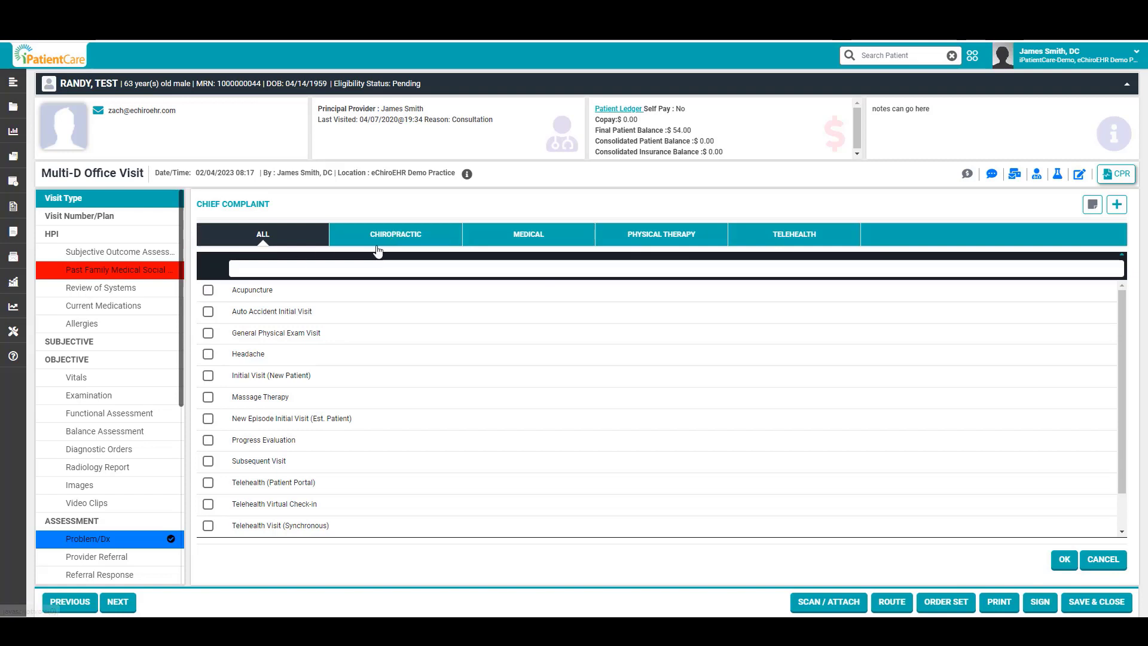
click(406, 241)
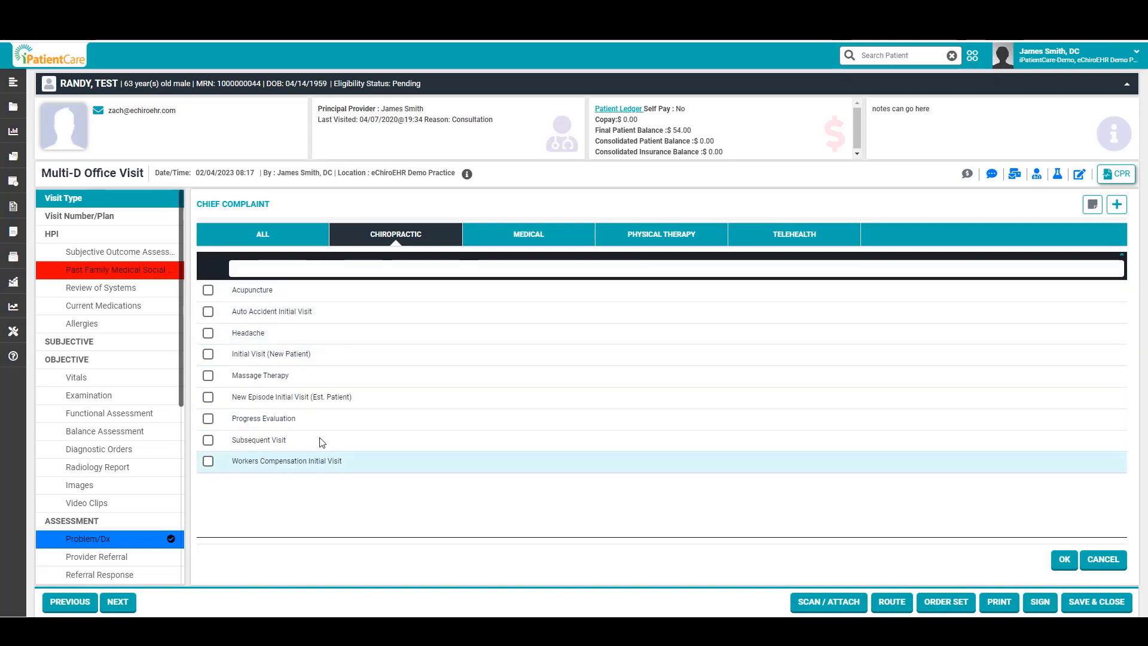
click(500, 242)
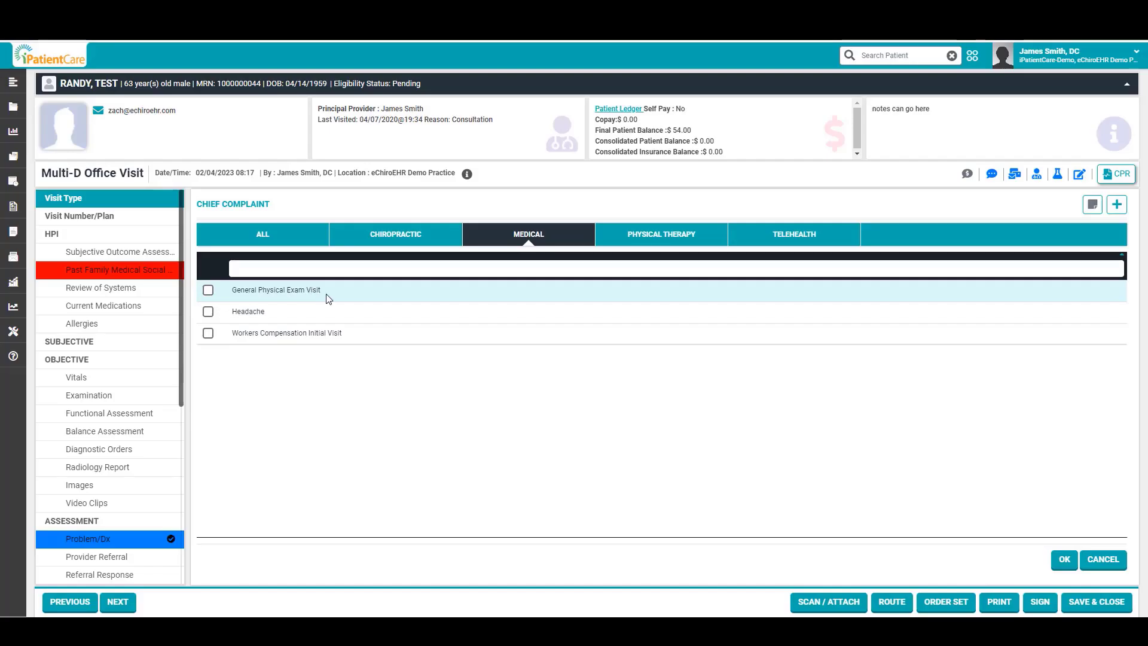
click(647, 242)
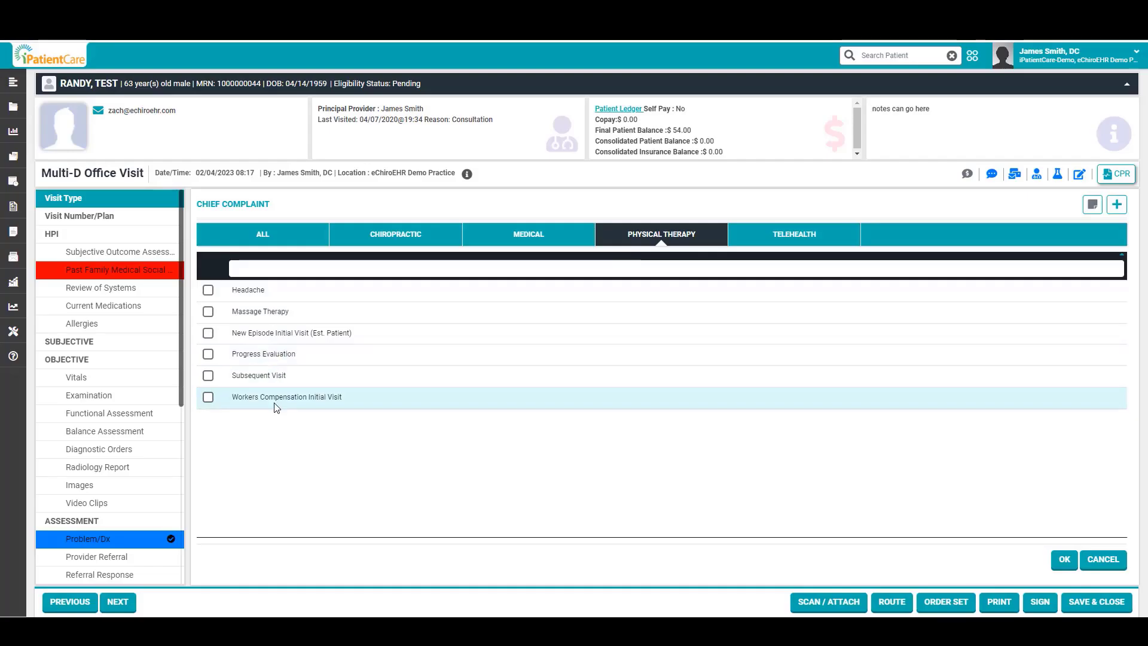
click(803, 241)
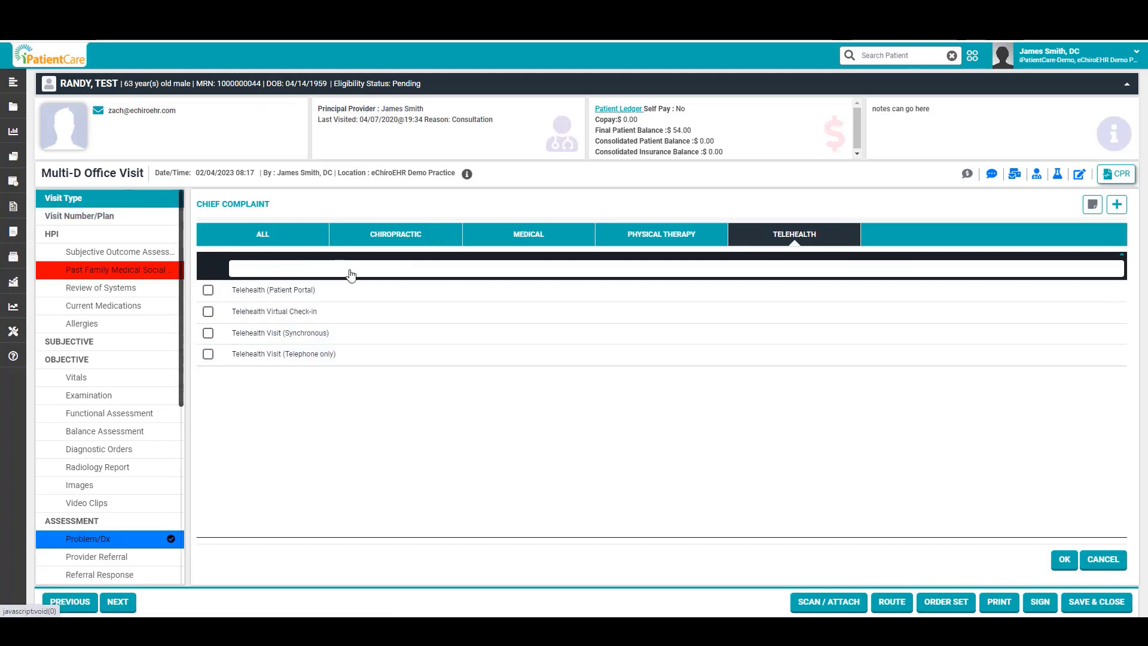
click(404, 239)
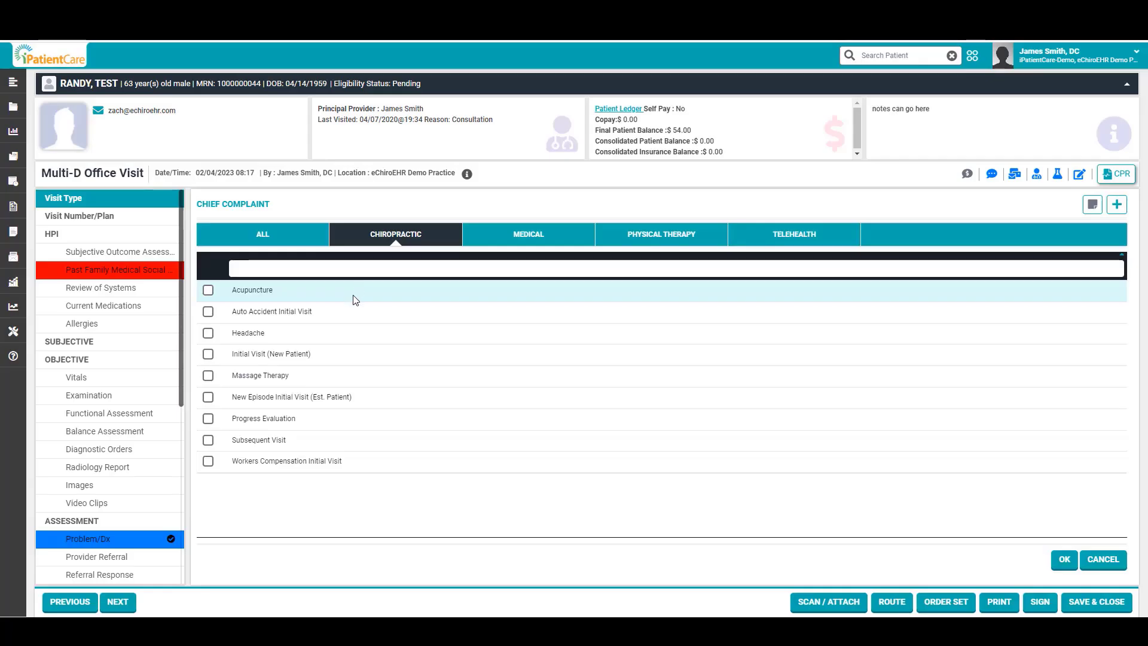
click(250, 313)
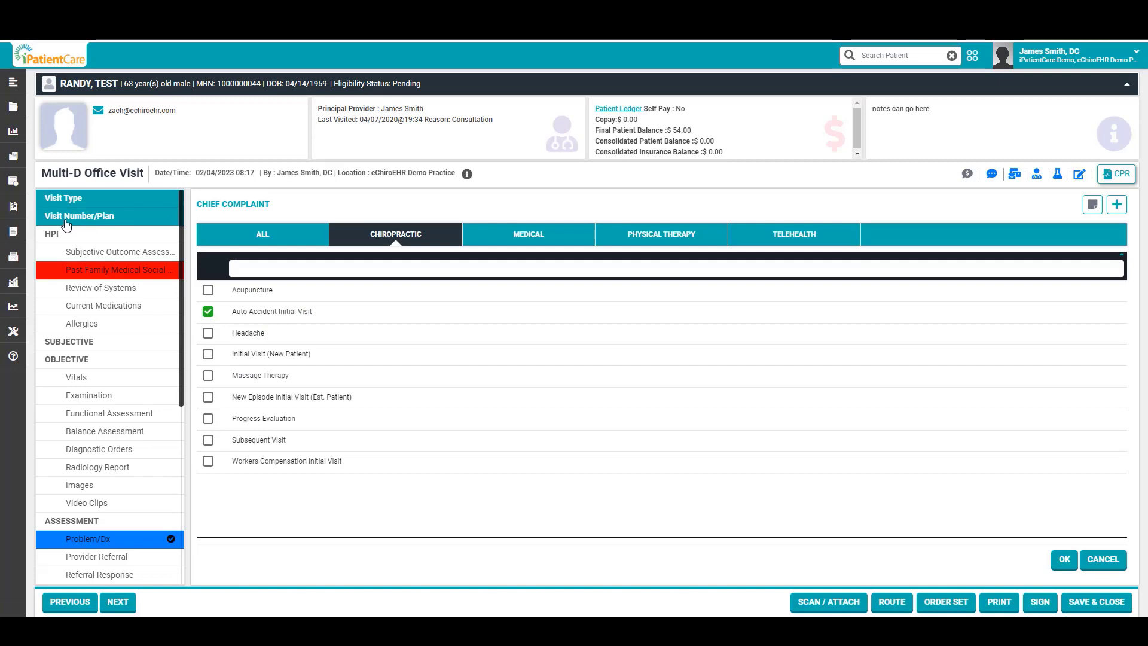
Step: Record the visit number and plan as visit 1 of 25 visits of the treatment plan
click(105, 220)
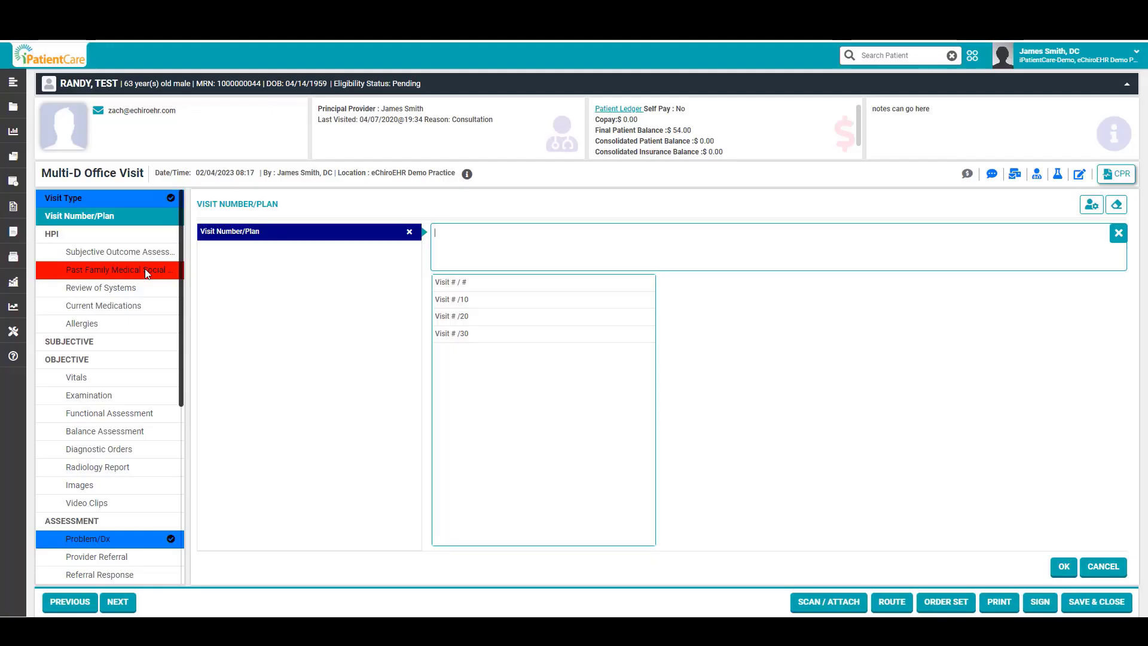
click(483, 289)
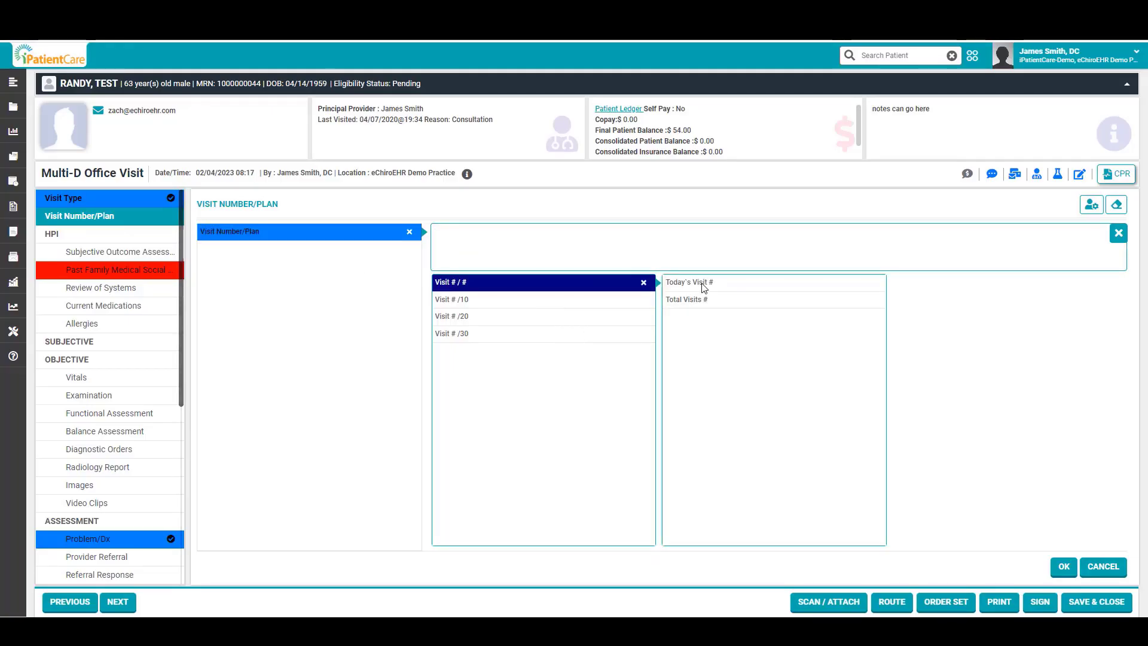
click(703, 286)
click(531, 182)
click(586, 223)
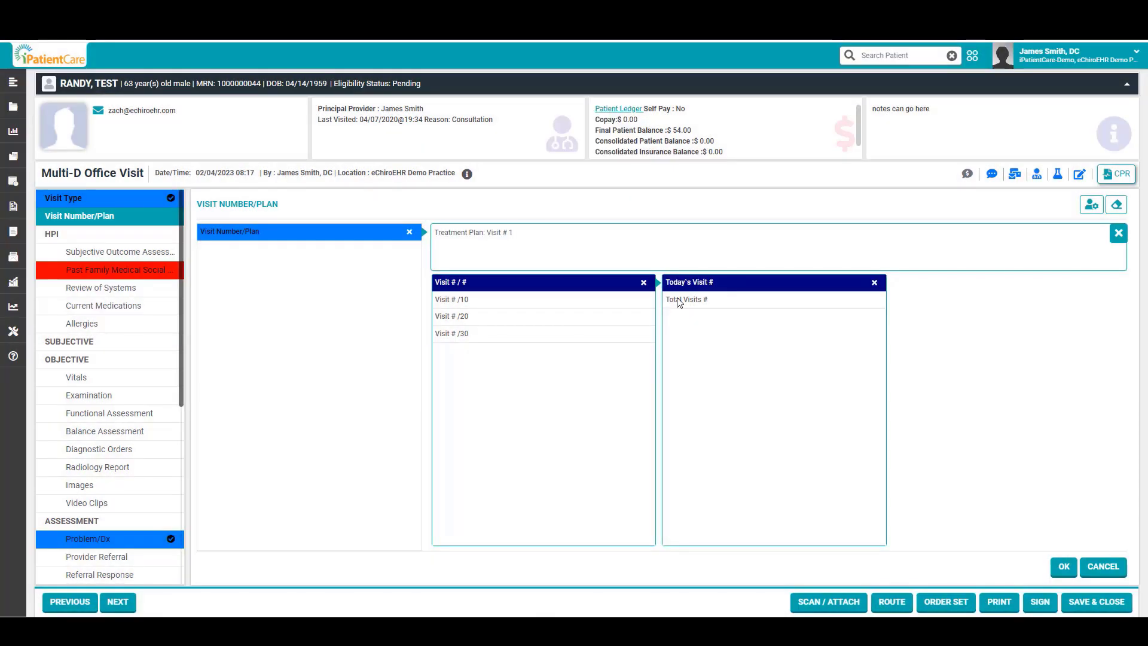
click(680, 302)
click(559, 182)
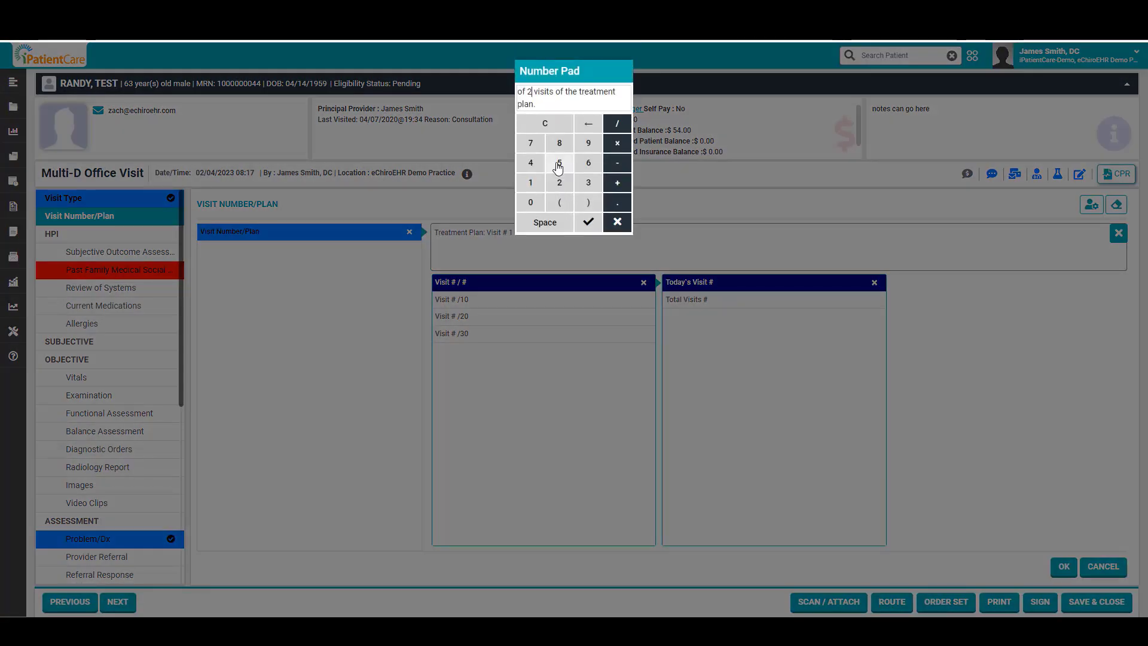
click(559, 163)
click(589, 222)
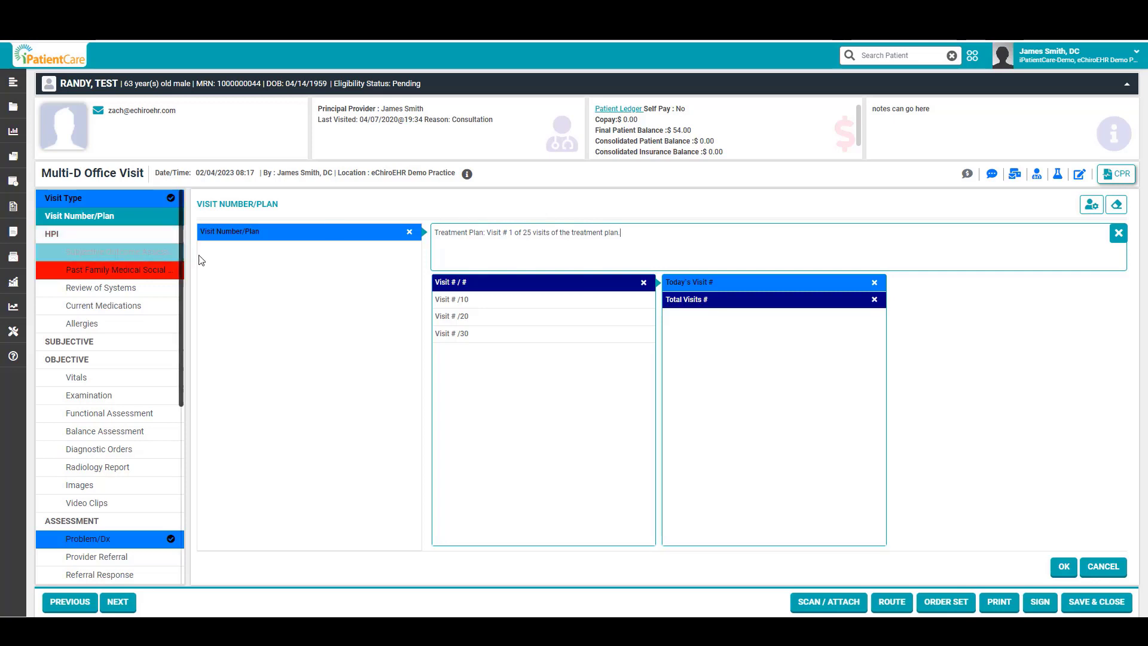
Step: Start the HPI for the auto accident visit and record neck pain as the complaint location
click(78, 239)
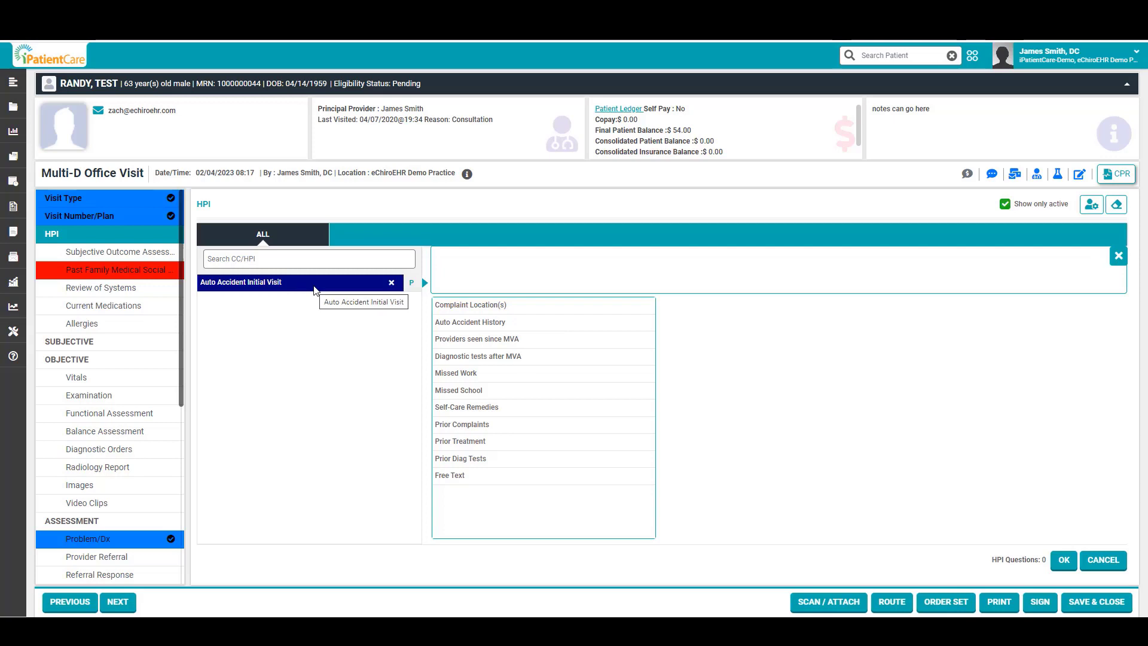
click(529, 308)
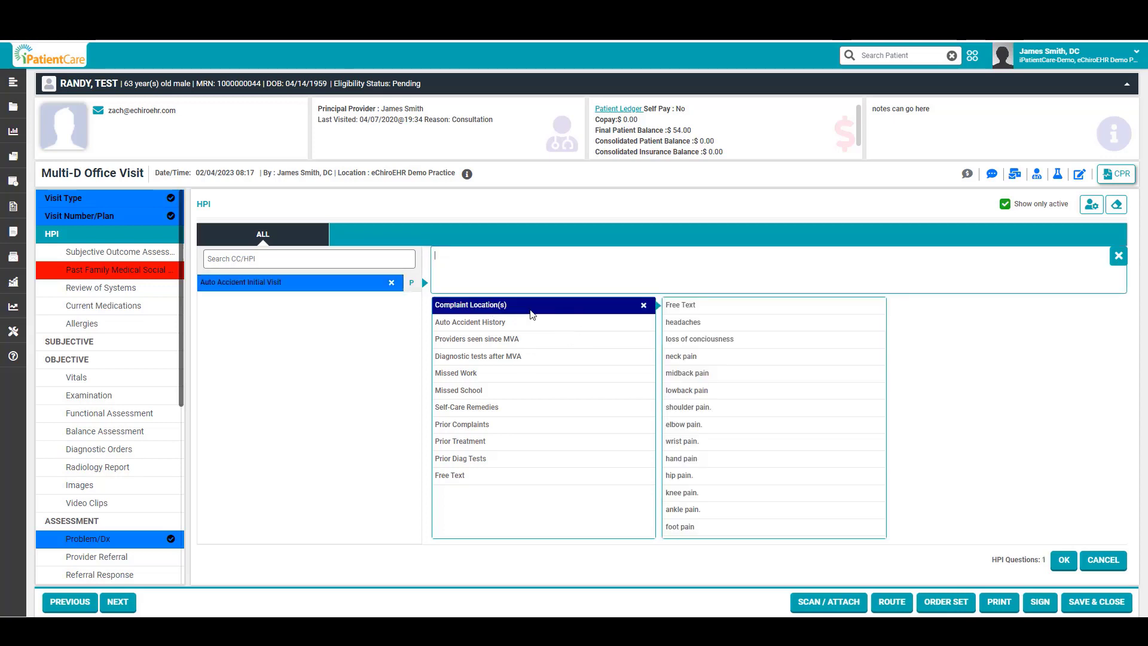
click(688, 357)
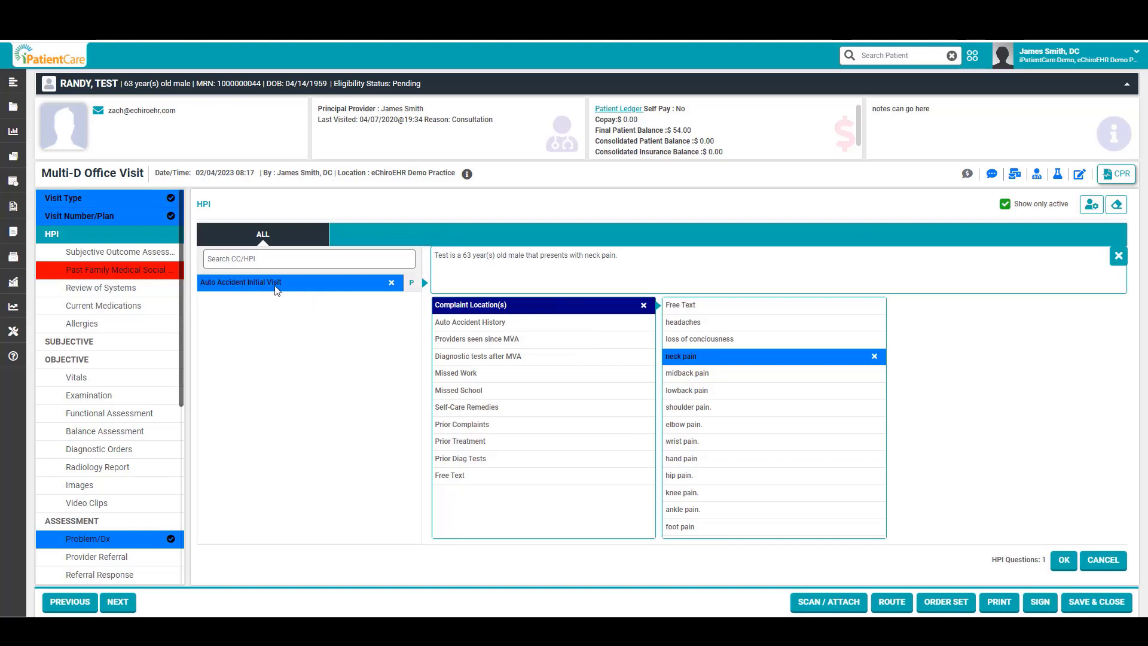
Step: Describe the weather conditions in the auto accident history with the free text "snowy" and remove the dry option
click(508, 326)
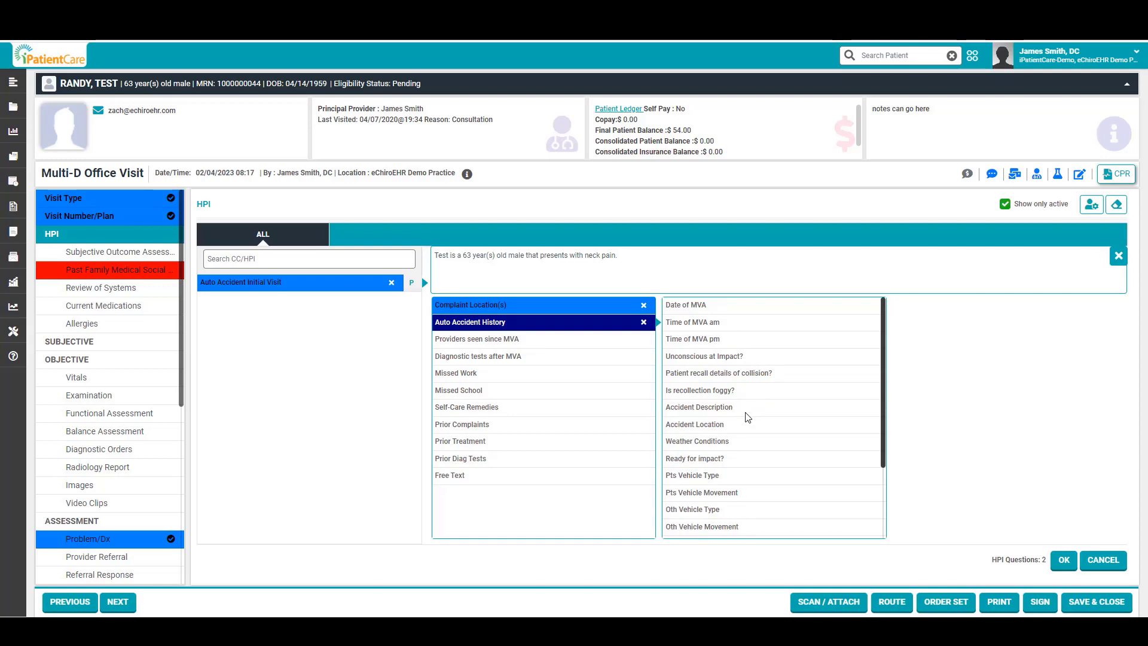
click(735, 450)
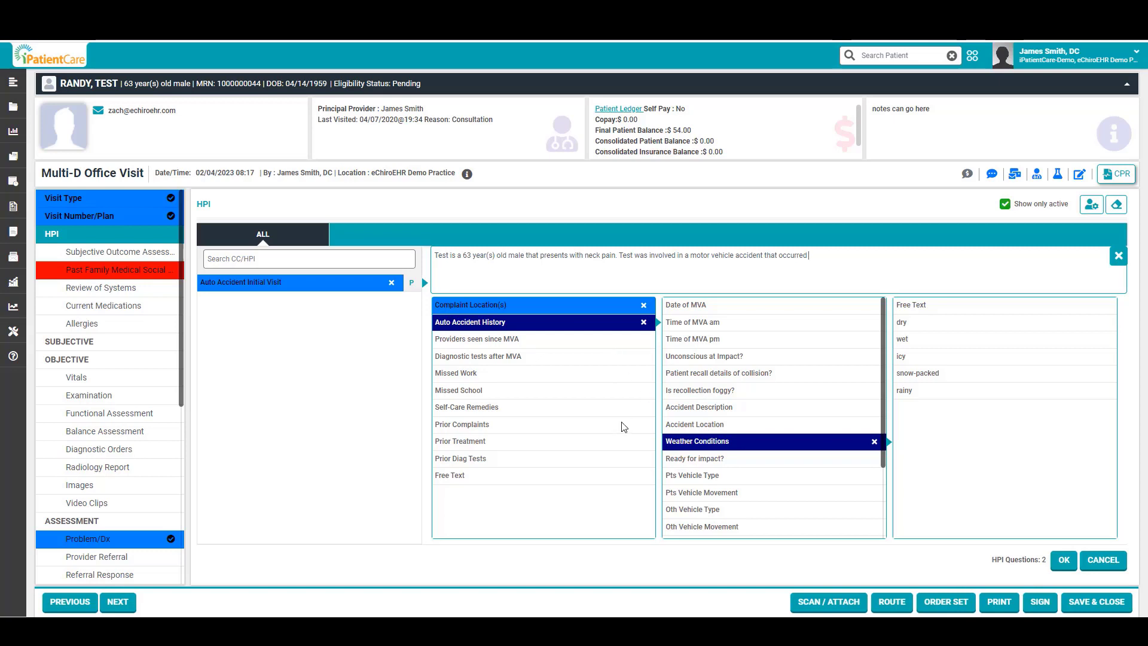
click(914, 330)
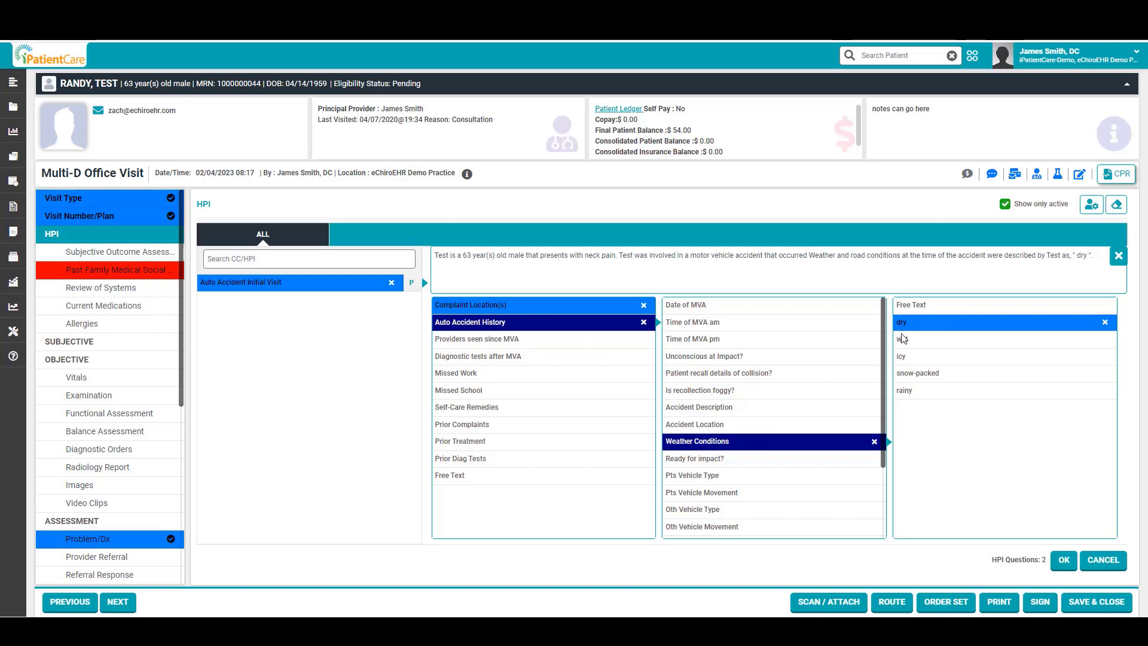
click(934, 307)
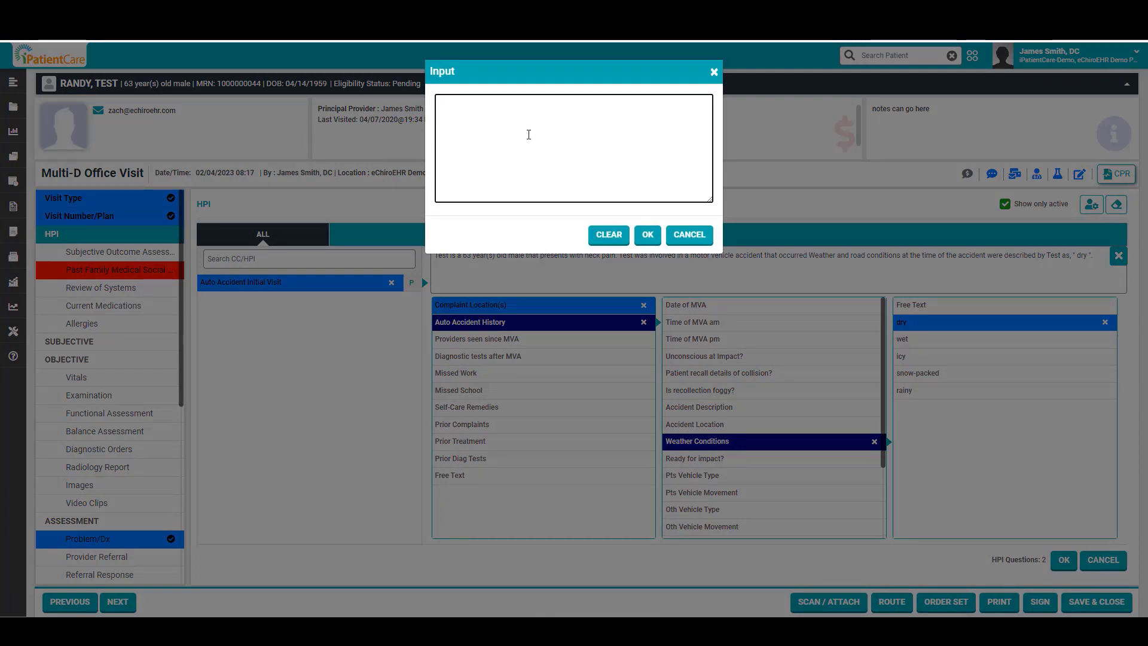
text(snowy)
click(650, 235)
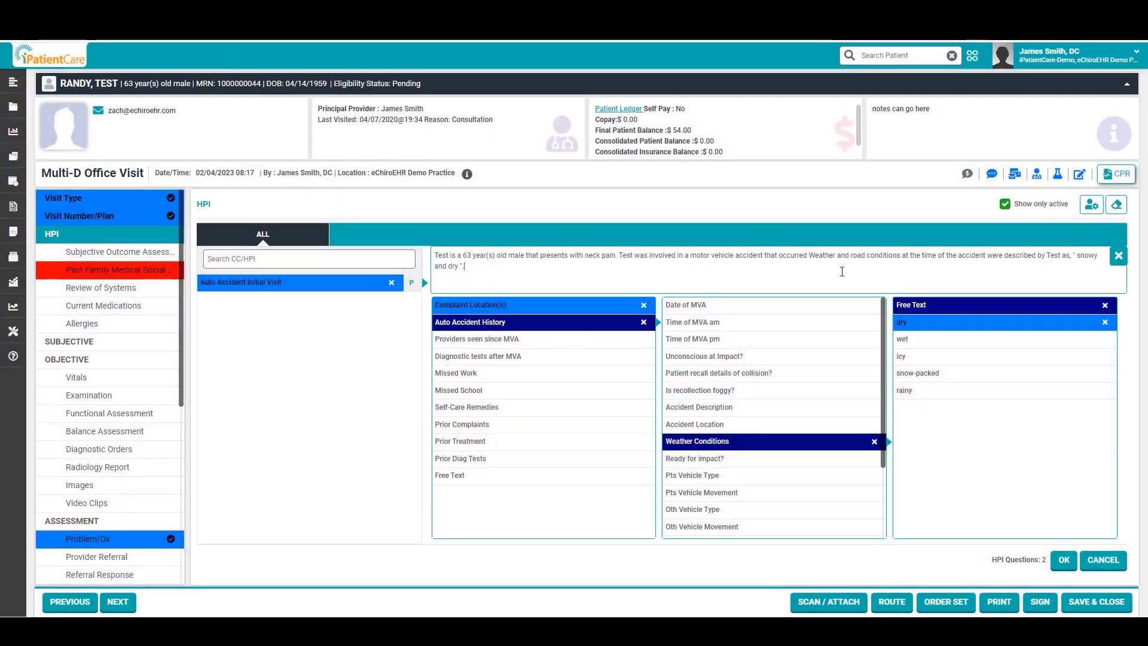
click(1105, 322)
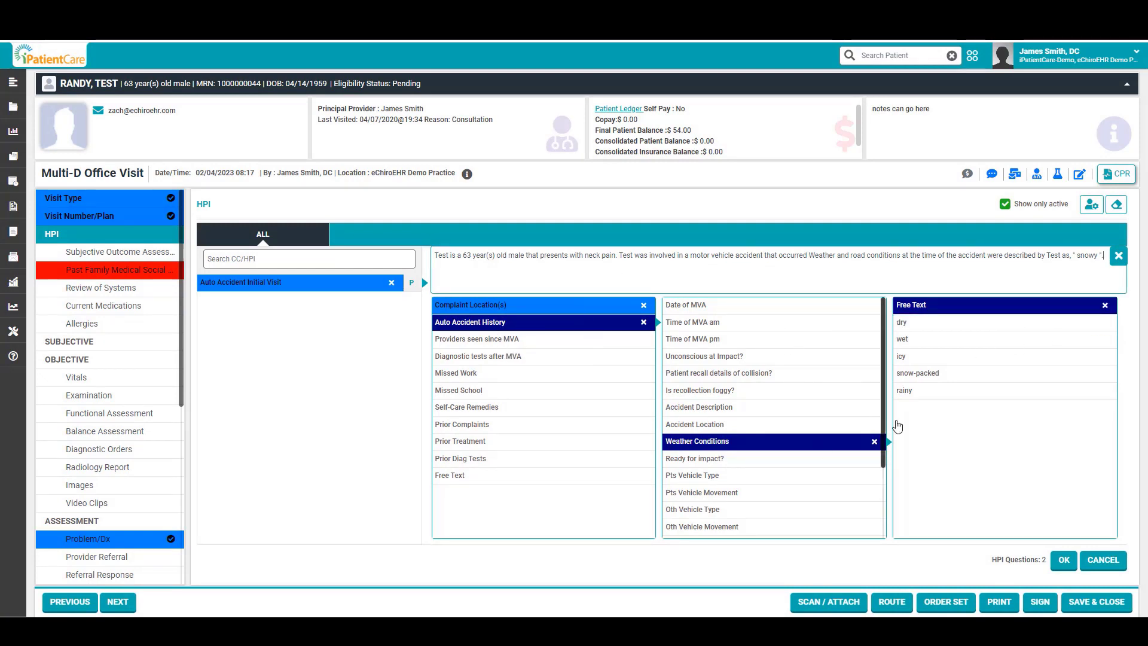
Step: Record in the HPI that no providers were seen since the MVA and that neck X-rays were taken after it
click(496, 339)
click(711, 307)
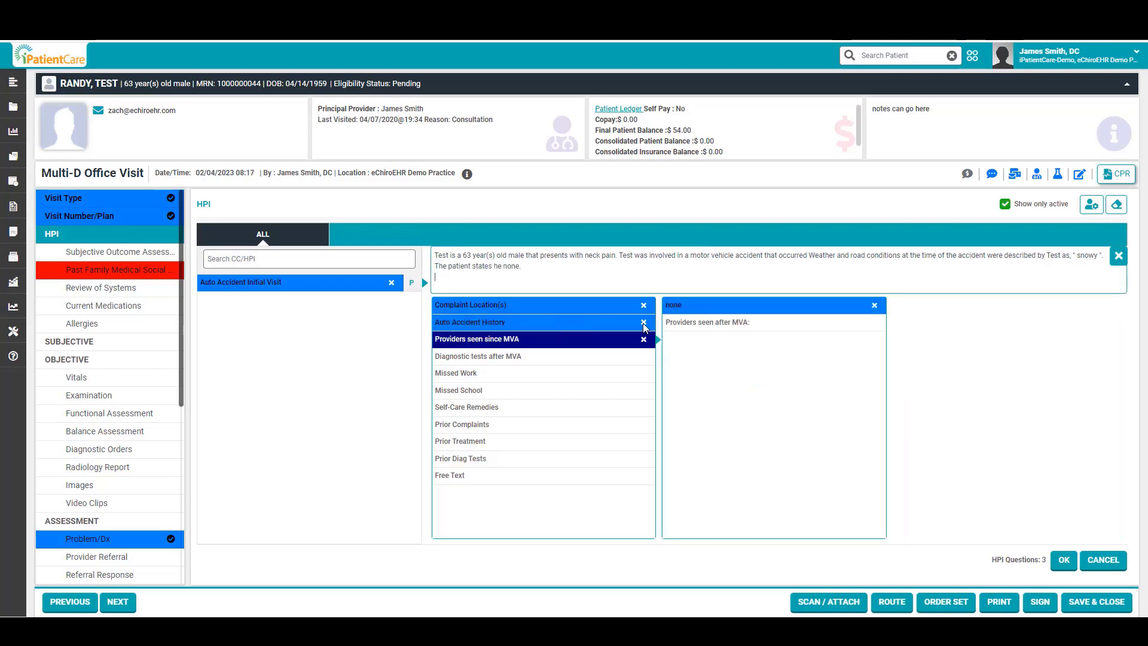
click(509, 357)
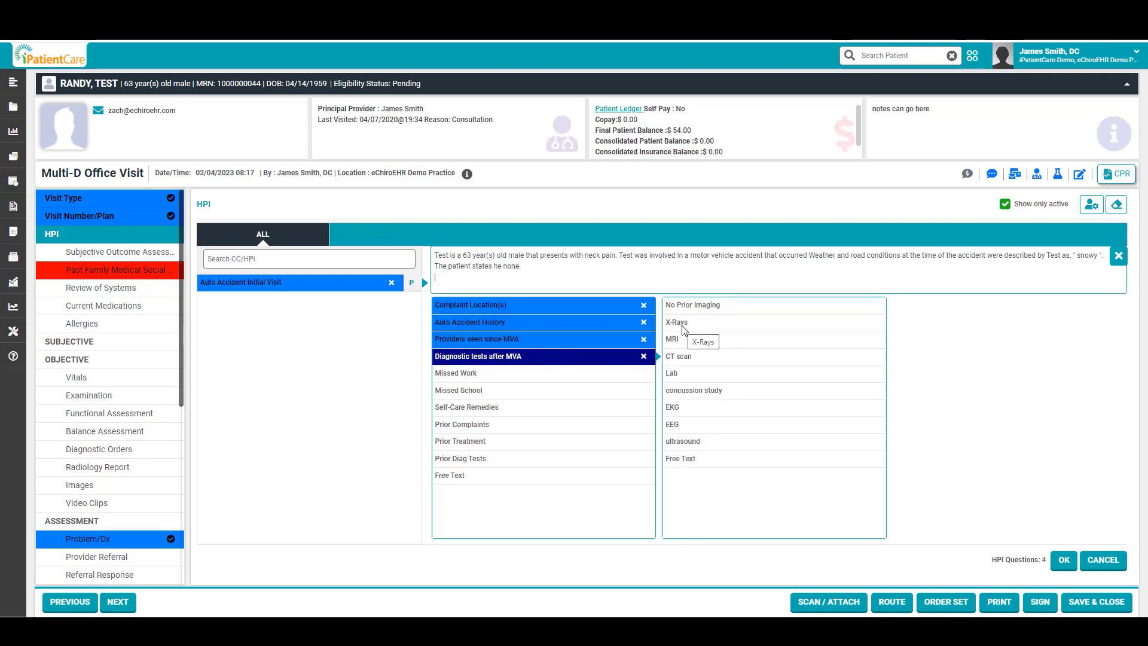
click(708, 328)
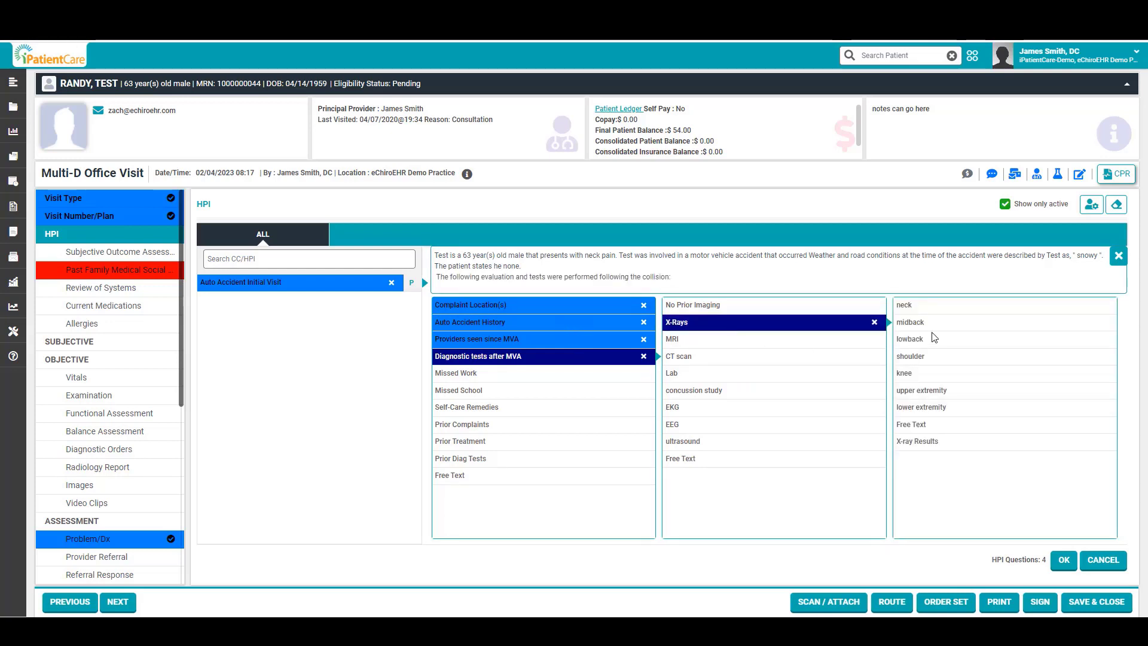
click(921, 307)
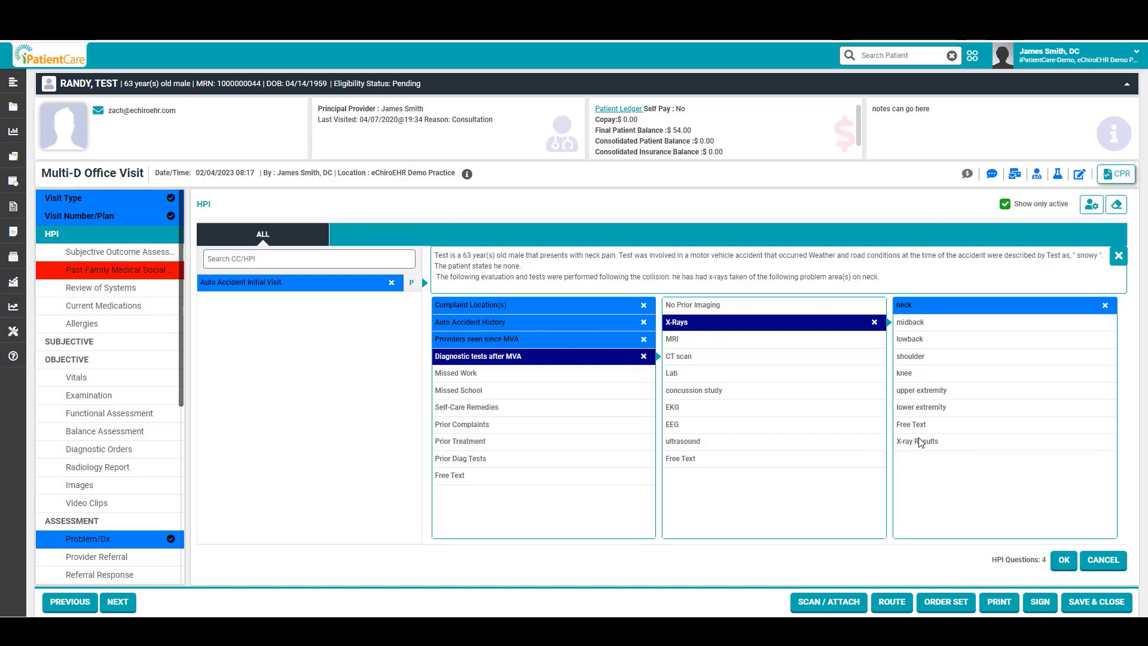
Step: Include Missed Work in the HPI without a duration and record 4 days of missed school
click(476, 375)
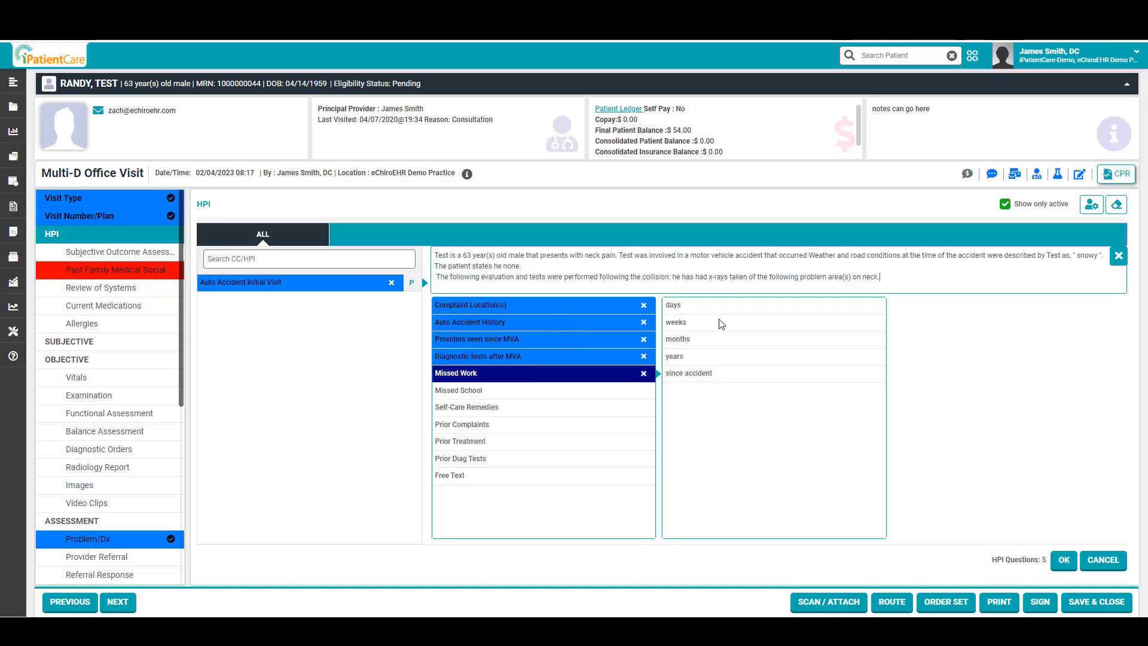
click(526, 390)
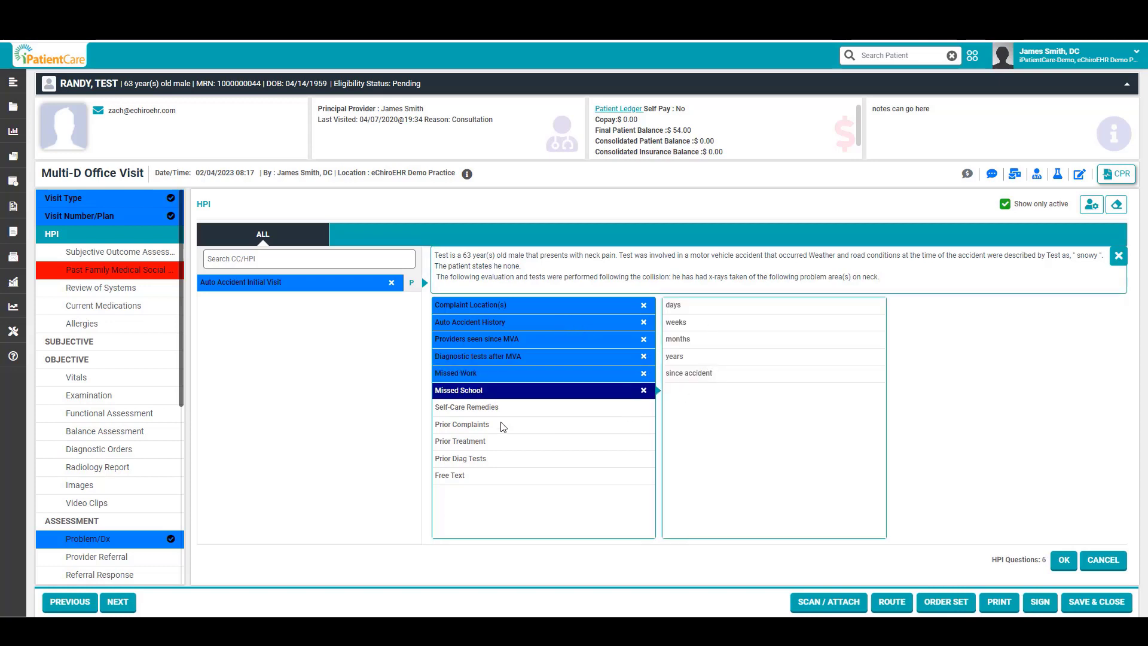
click(698, 306)
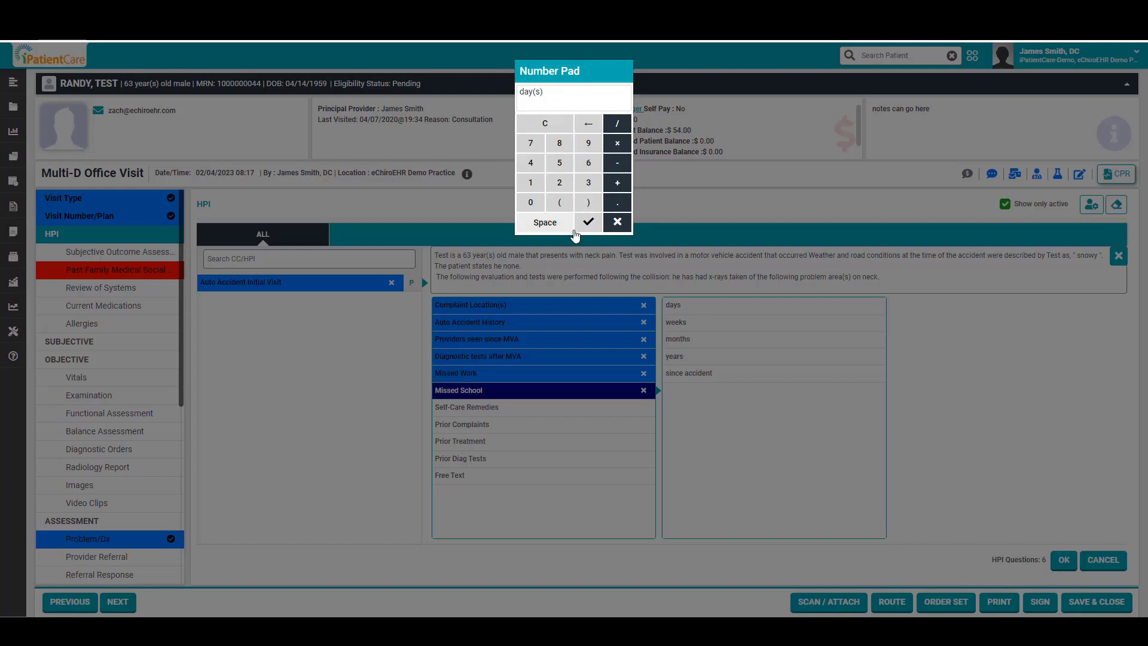
click(530, 162)
click(589, 223)
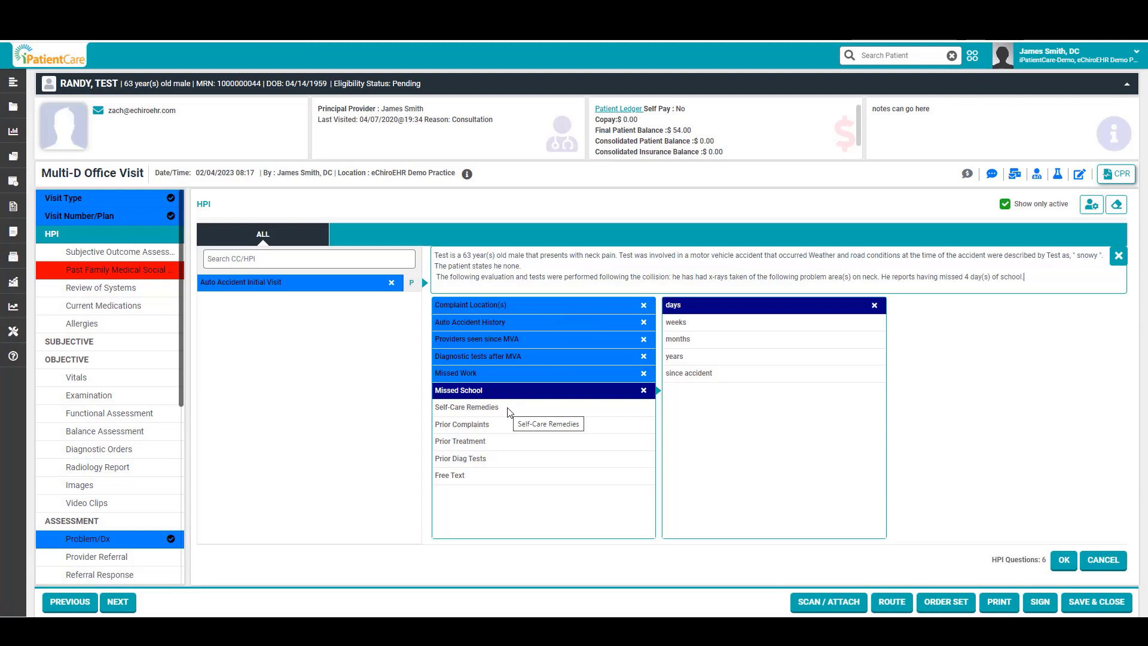
Step: Record ice as the patient's self-care remedy in the HPI
click(508, 413)
click(706, 323)
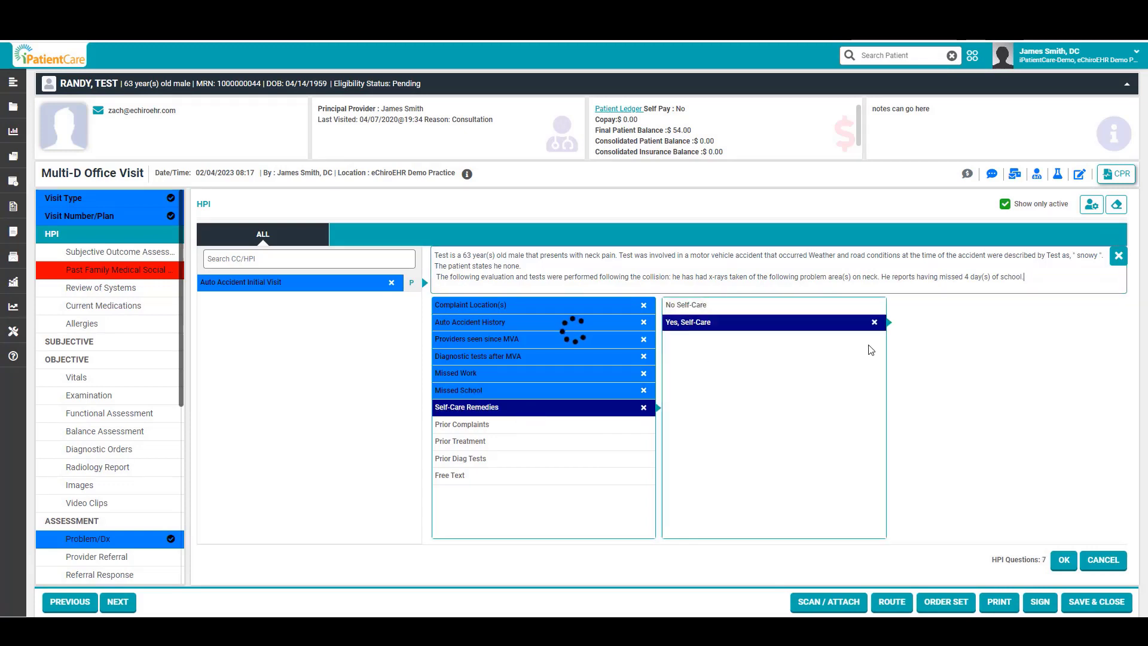
click(902, 323)
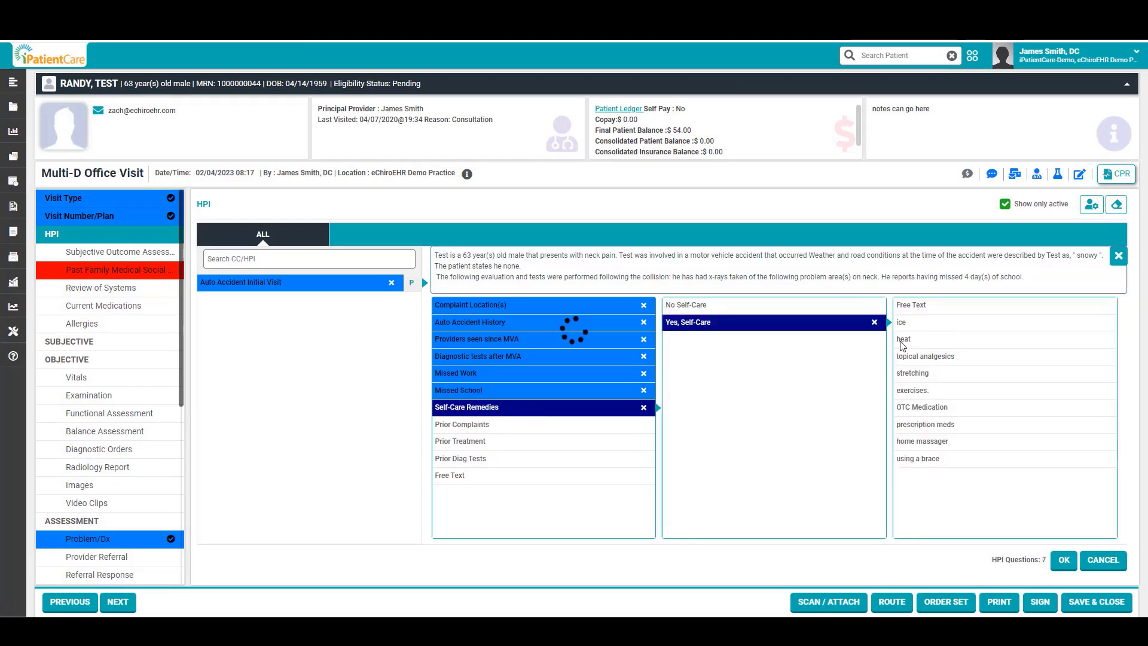
Step: Complete the prior history in the HPI with recent complaints denied, no prior treatment pursued and no prior imaging
click(478, 424)
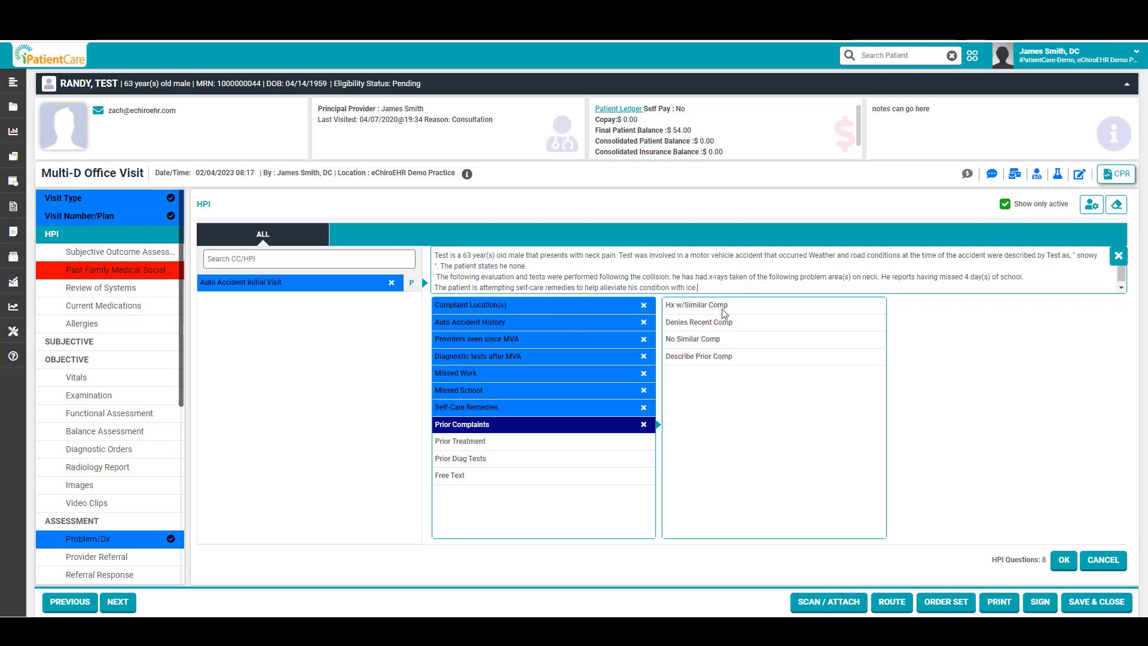
click(726, 322)
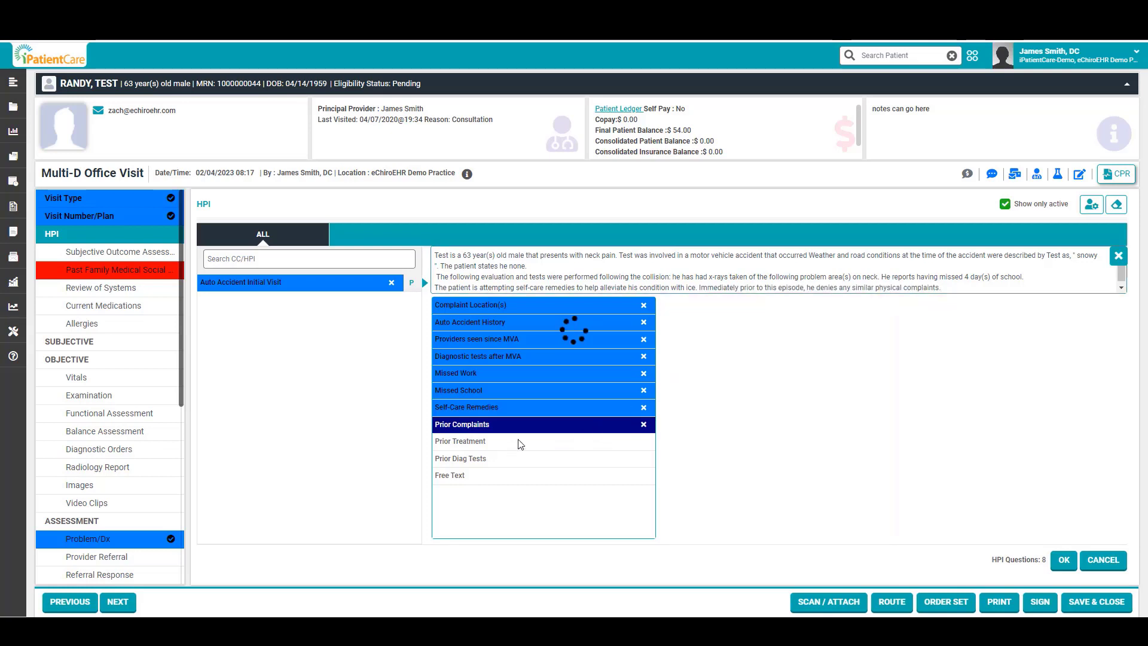
click(718, 323)
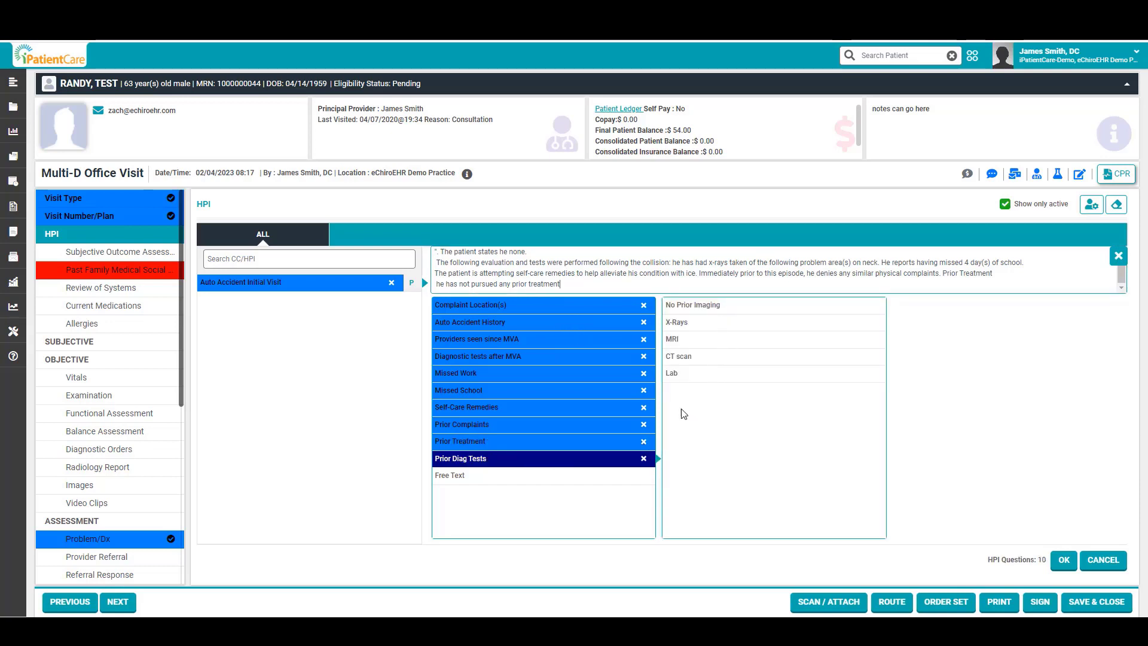
click(696, 306)
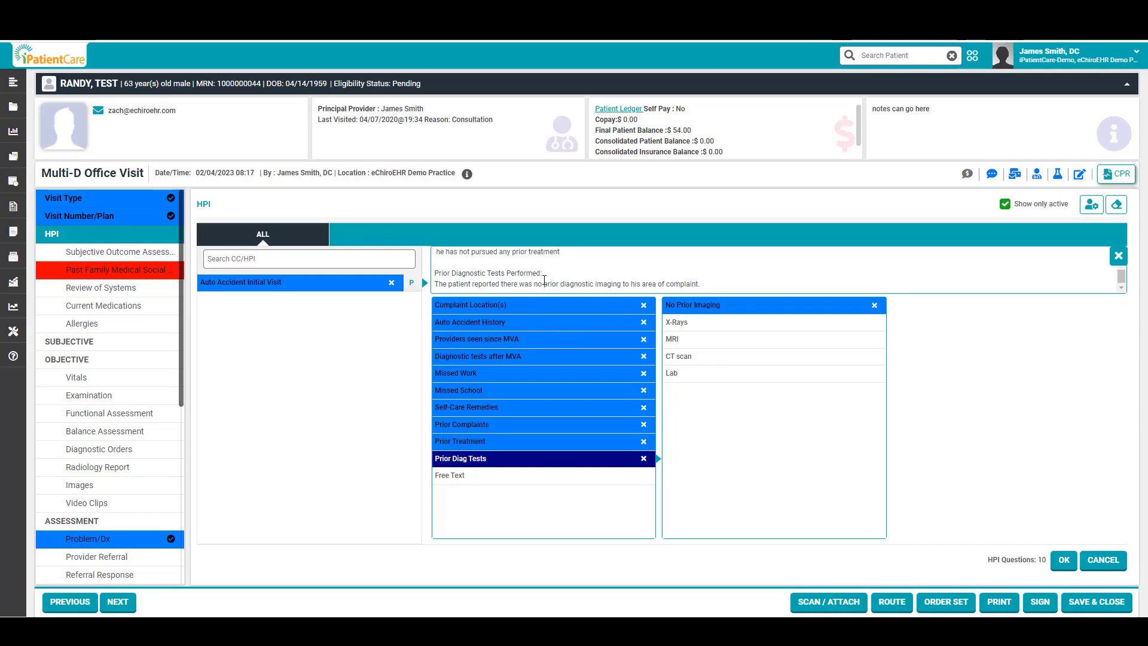
scroll(544, 280, up, 5)
scroll(527, 266, down, 5)
click(460, 478)
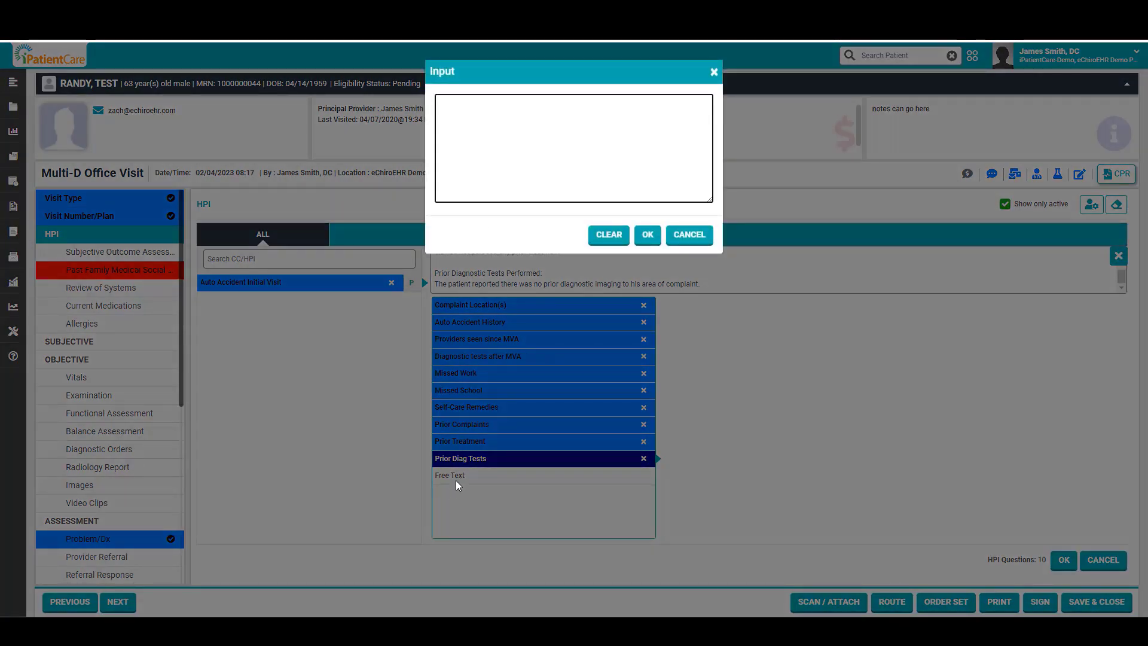
click(714, 72)
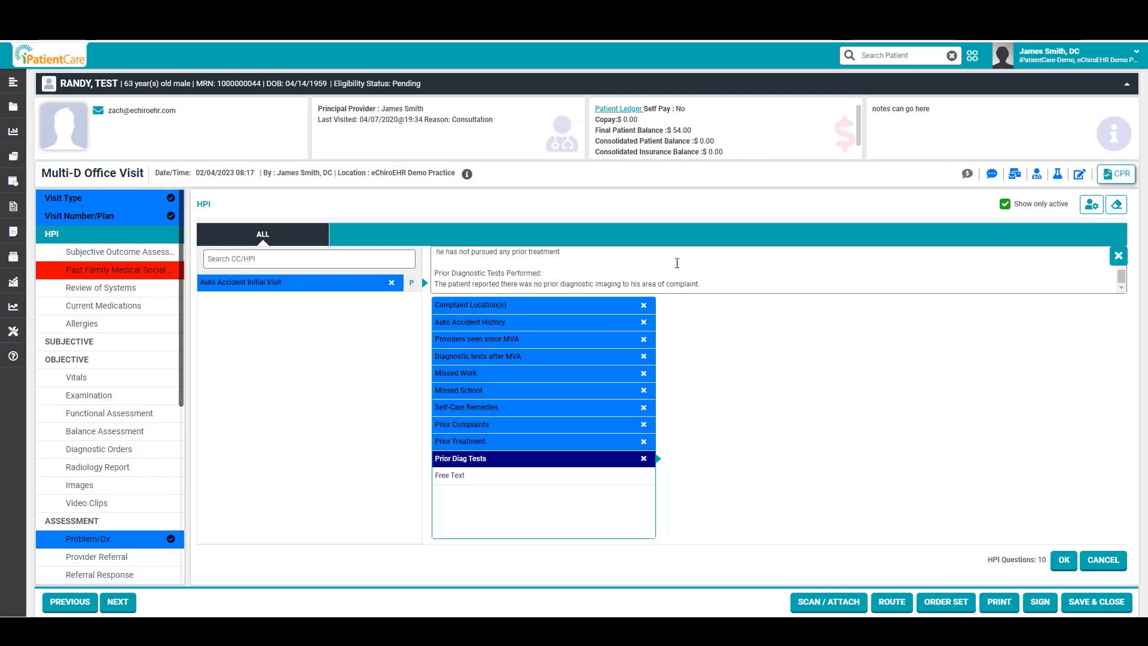
Step: Append "Make sure there are no problems." to the end of the HPI narrative and save the HPI section
click(709, 280)
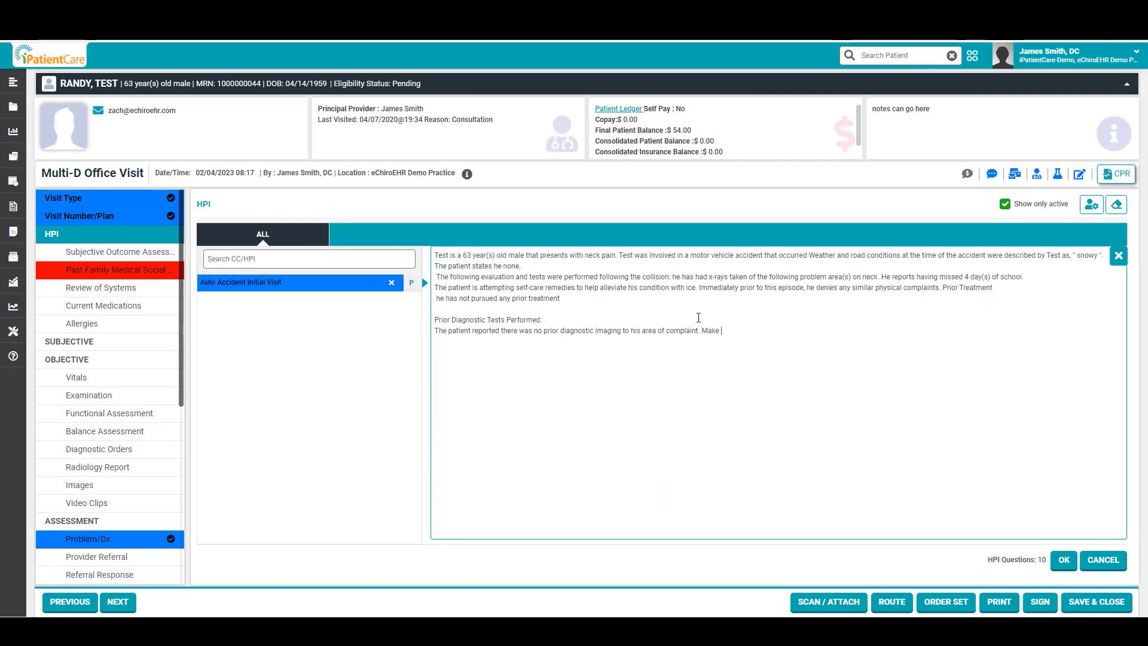
text(re htre)
text(con)
key(BackSpace)
text(ems.)
click(1061, 566)
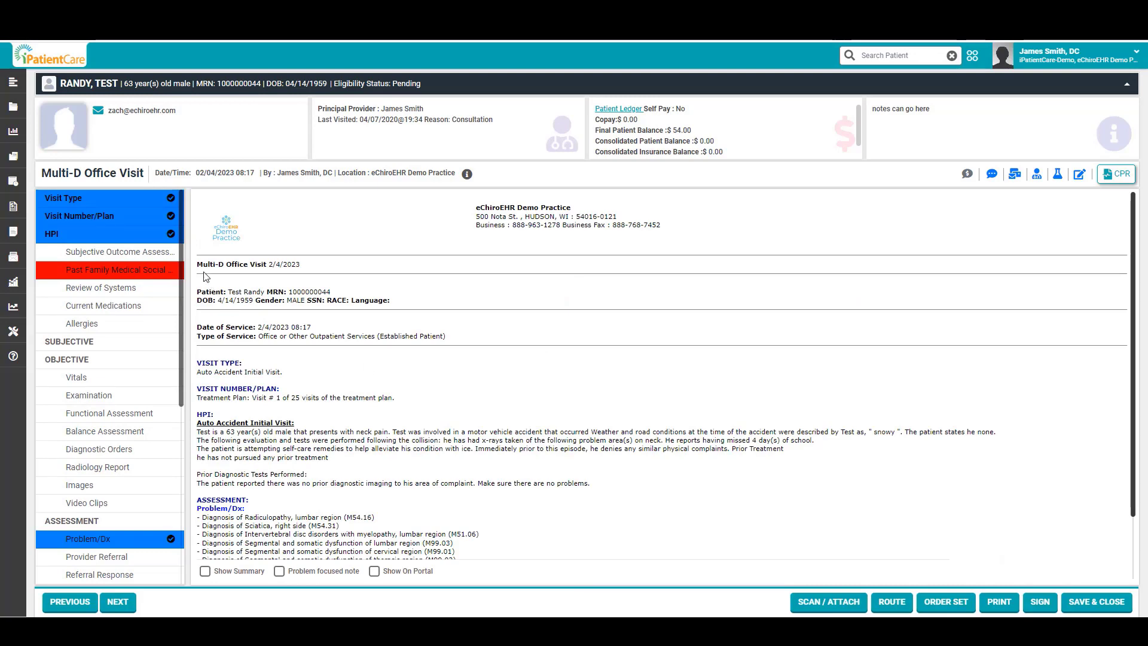
Step: Examine the PainDETECT questionnaire in the Subjective Outcome Assessment section, including its pain rating and pain course questions
click(81, 219)
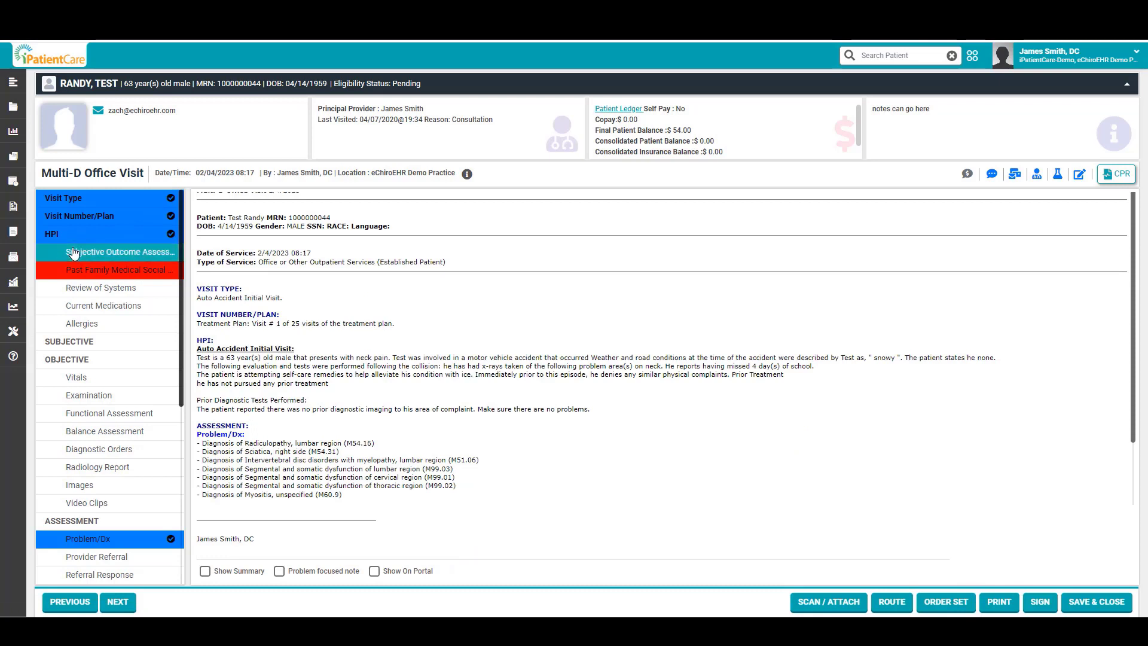
click(112, 259)
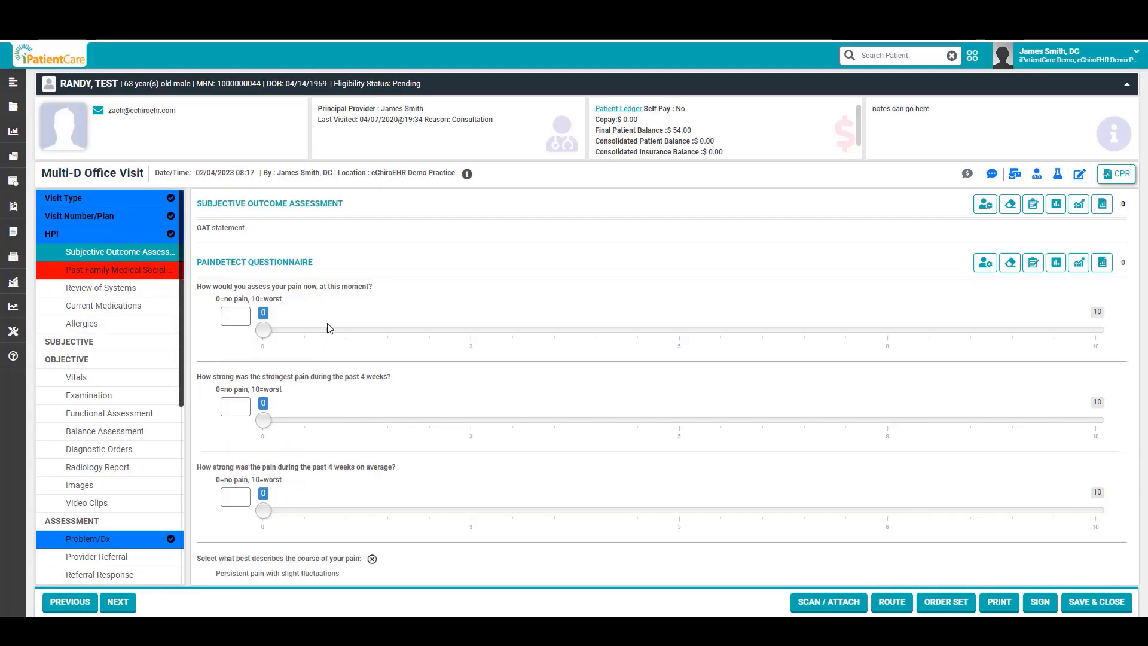
scroll(519, 430, down, 10)
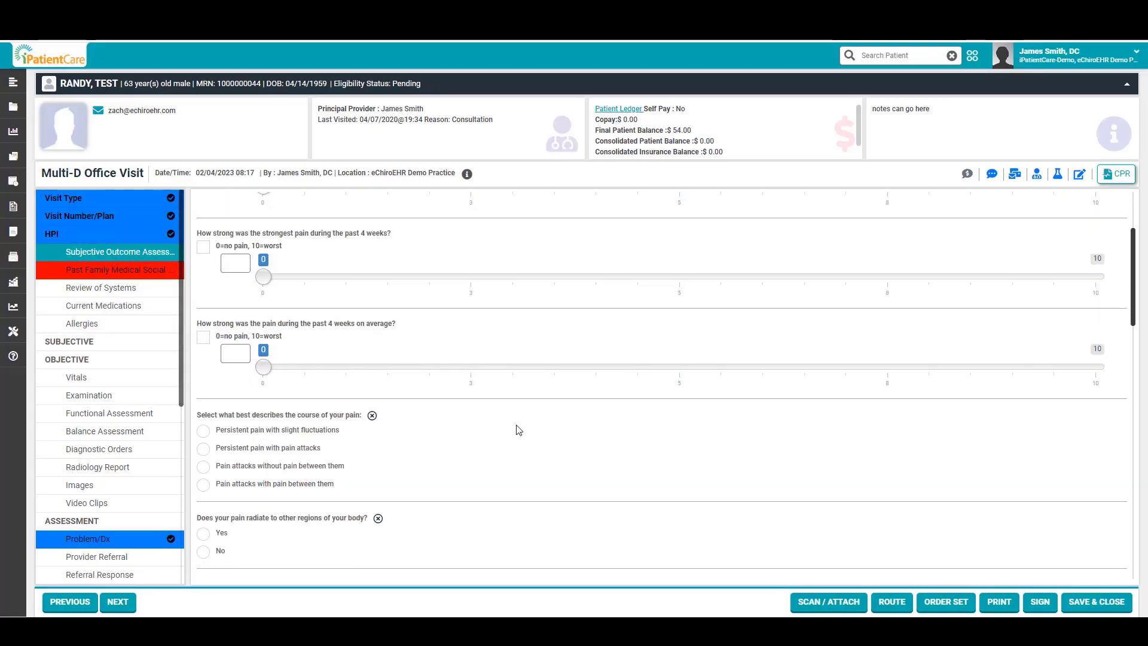
scroll(472, 337, up, 10)
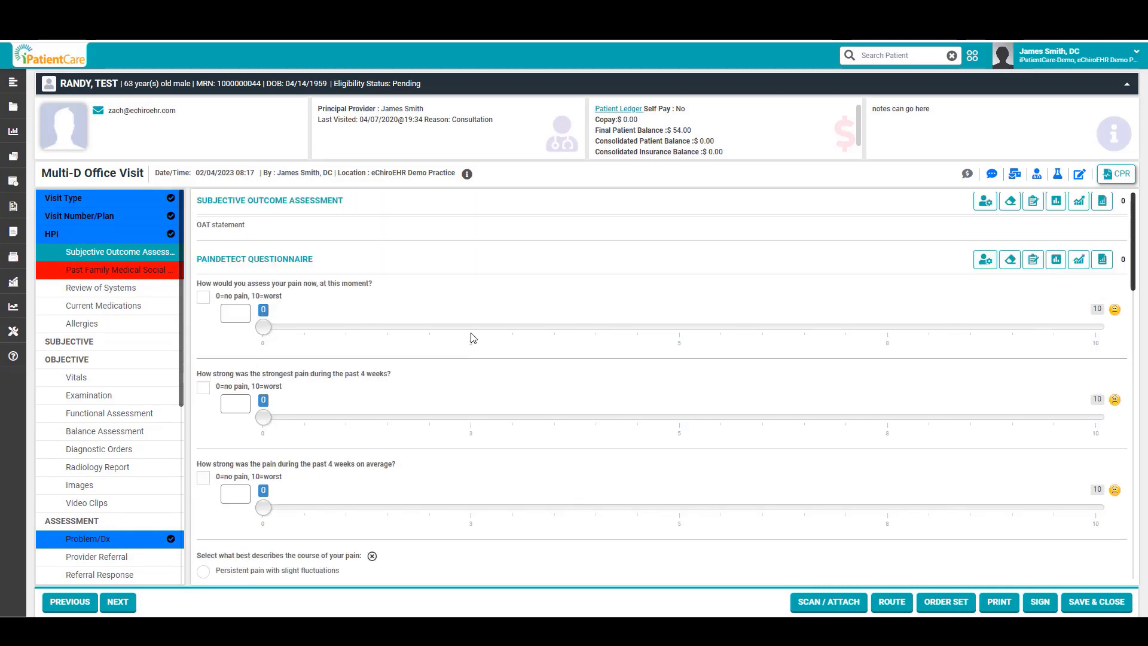
scroll(852, 284, up, 1)
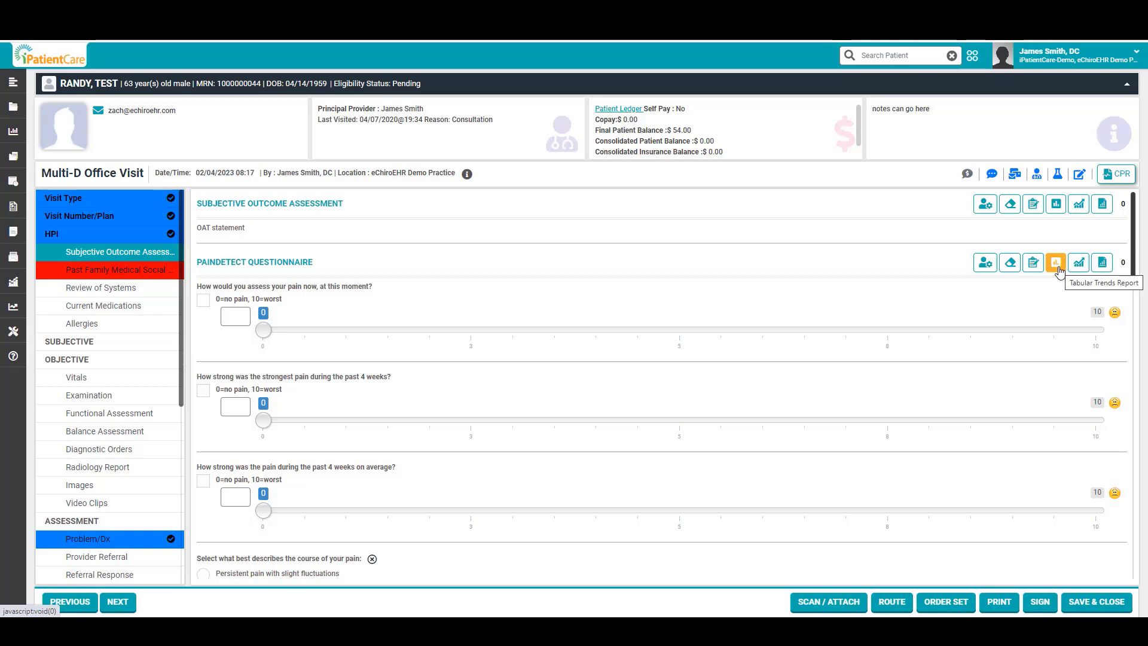
Step: Go through the family, past medical and social history categories and record the marital status as married in the Social History
click(113, 275)
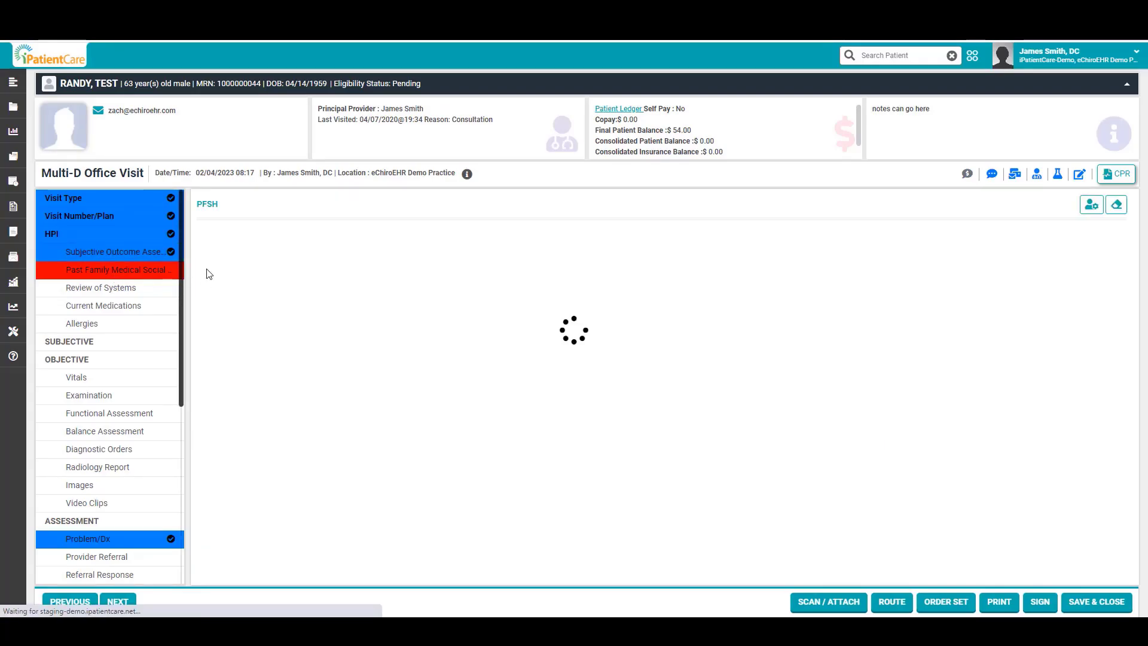
click(257, 248)
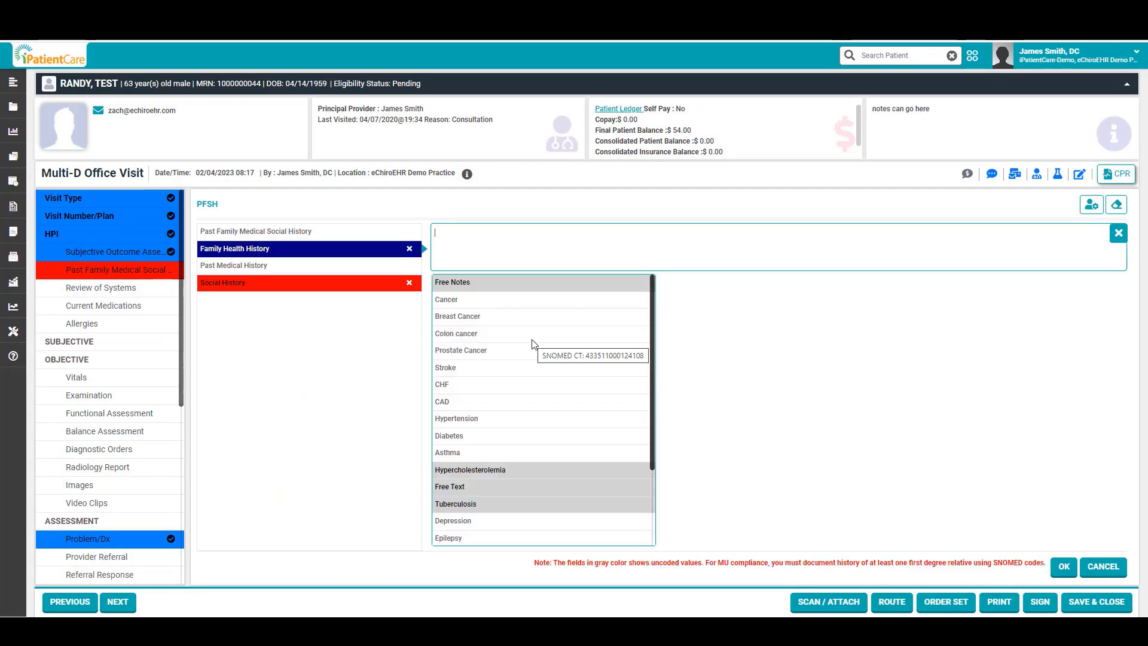
click(293, 268)
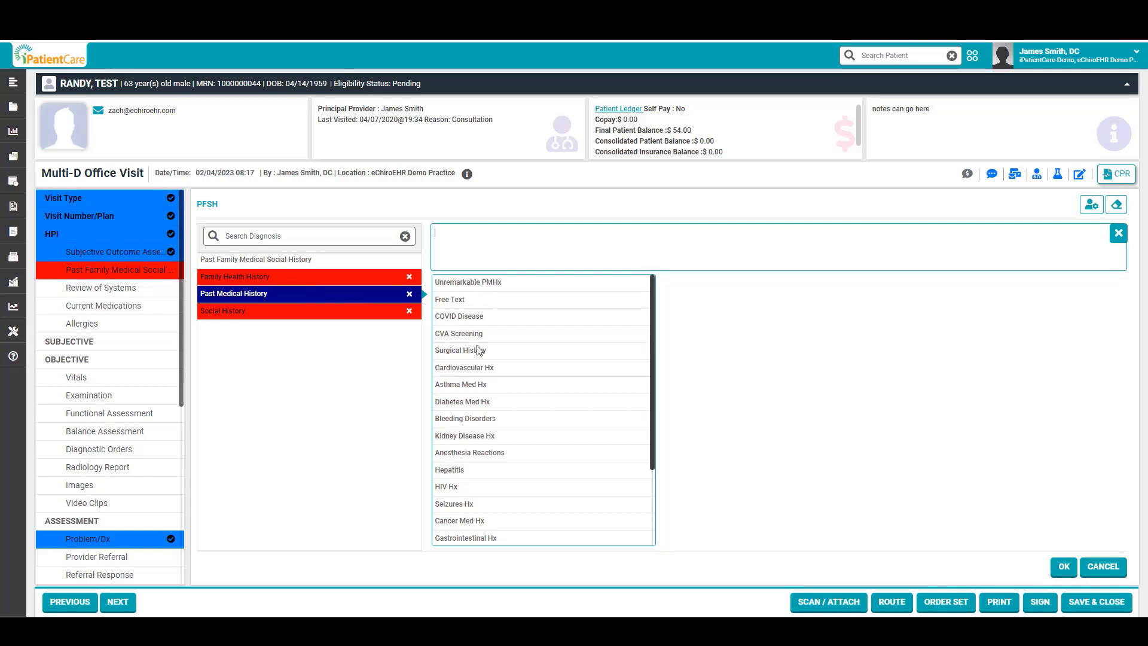
click(269, 312)
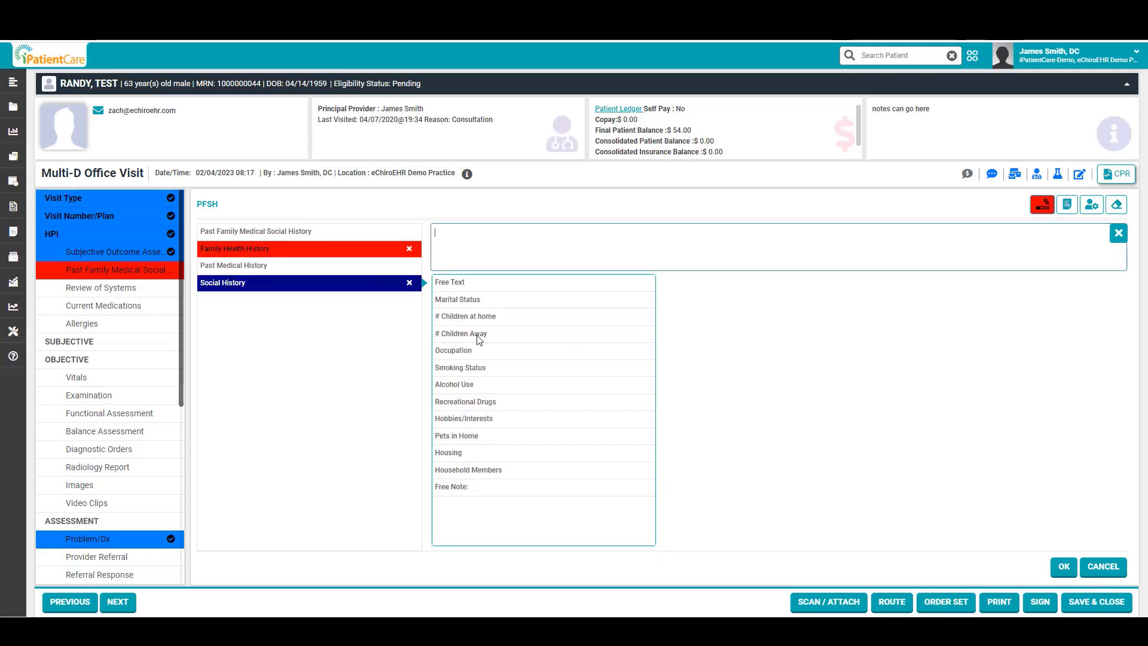
click(498, 301)
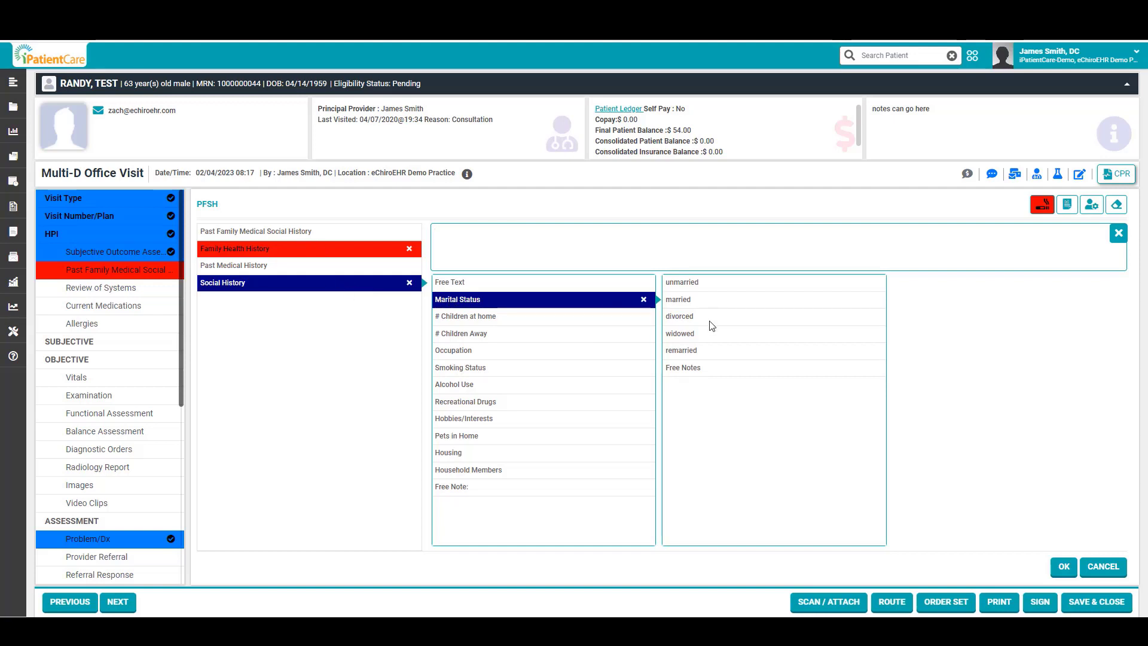
click(704, 300)
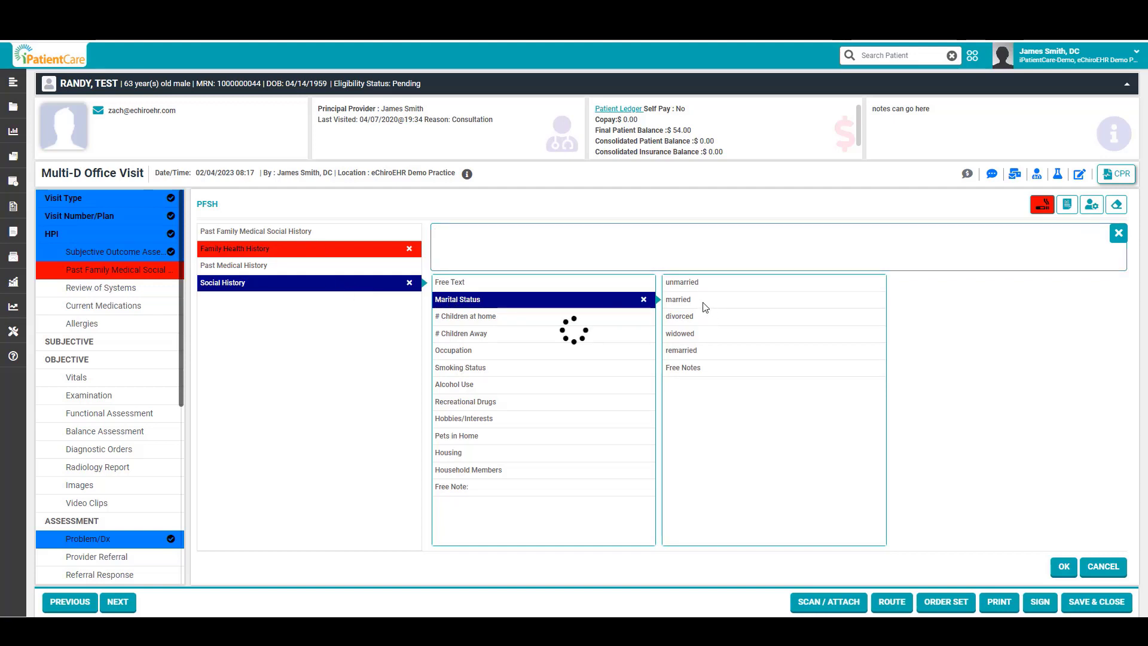
Step: Mark blacking out and concussion as positive under Head in the Review of Systems
click(113, 288)
scroll(429, 384, down, 4)
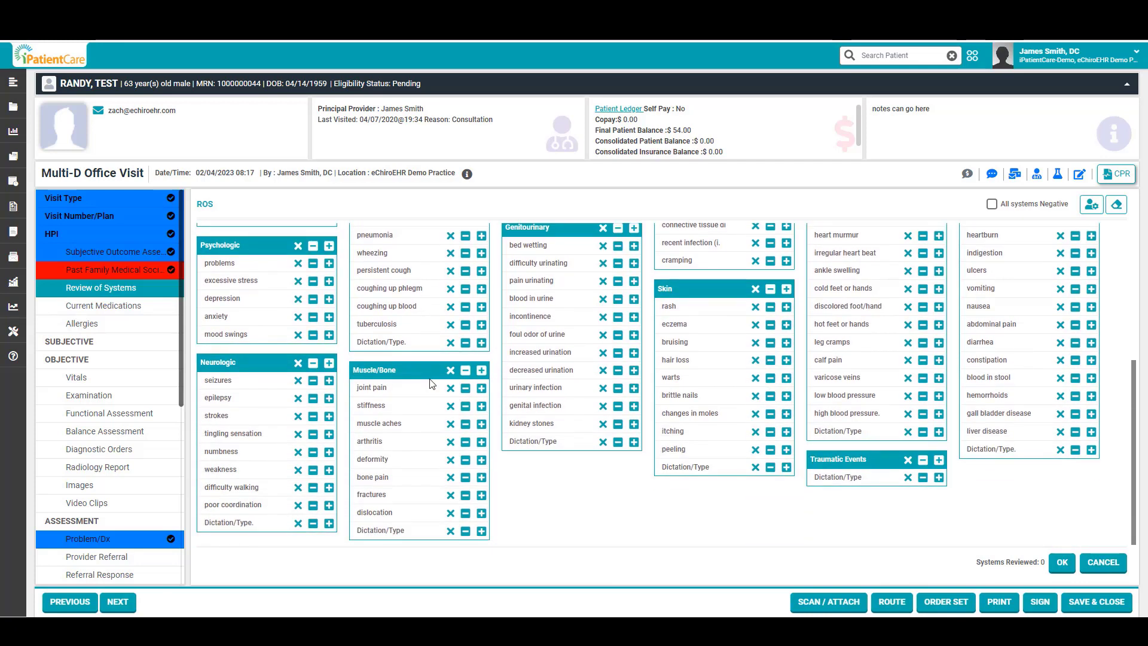
scroll(429, 384, up, 4)
click(633, 341)
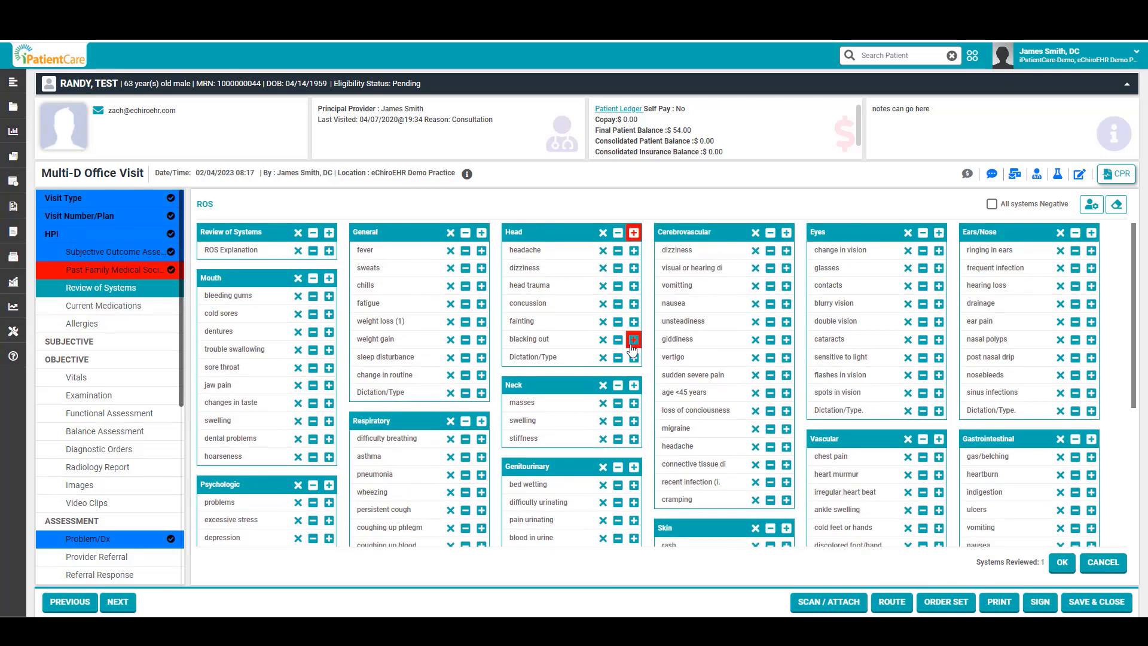
click(634, 308)
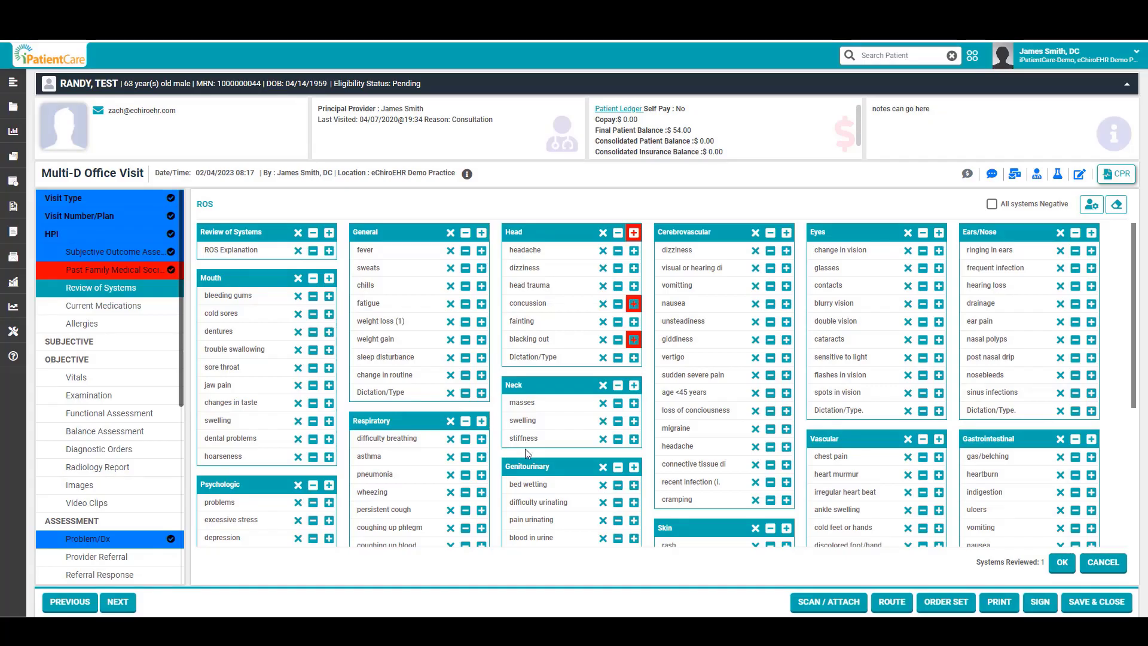
Step: Search for "ibu" as a new entry in Current Medications, leave without adding a drug, and view the Allergies section
click(111, 313)
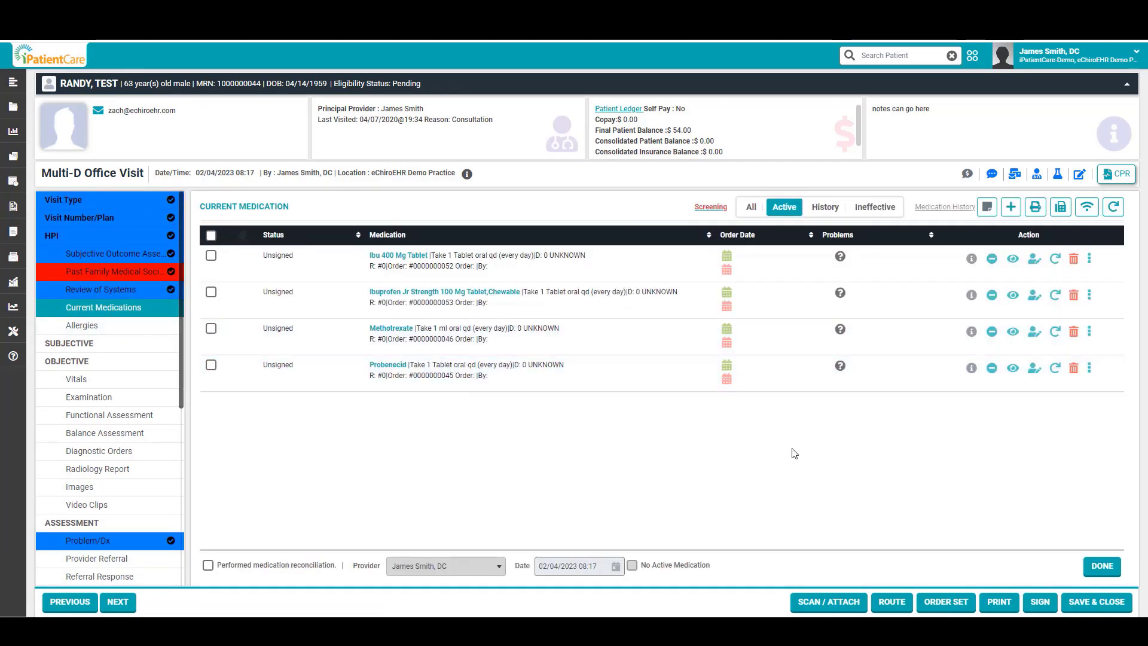
click(1011, 207)
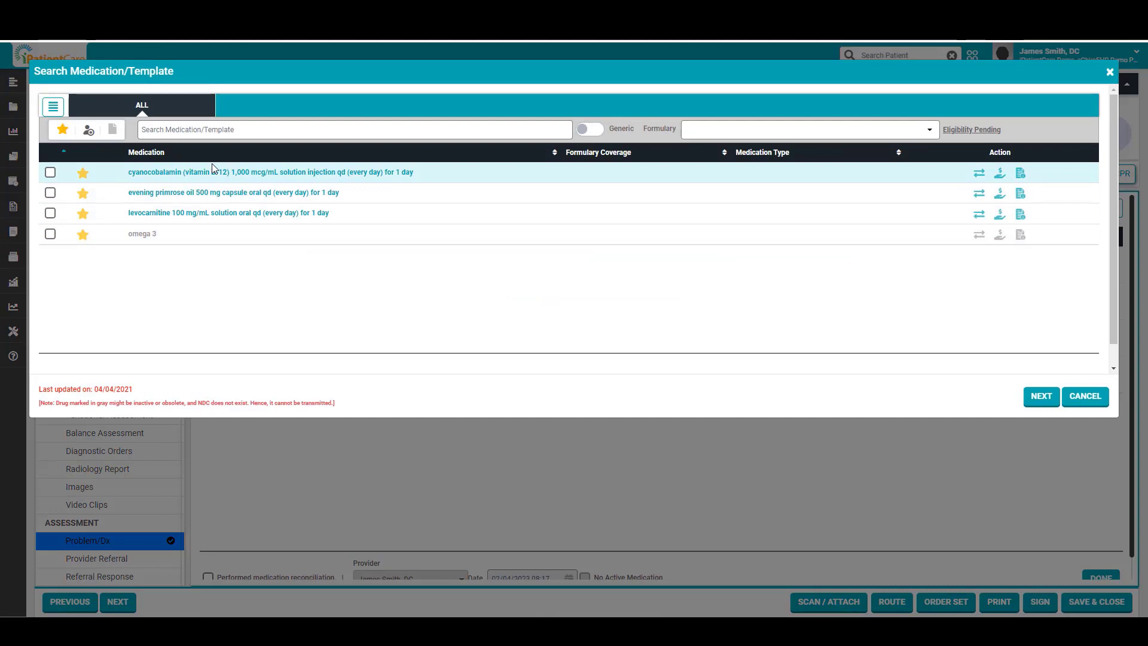
click(179, 128)
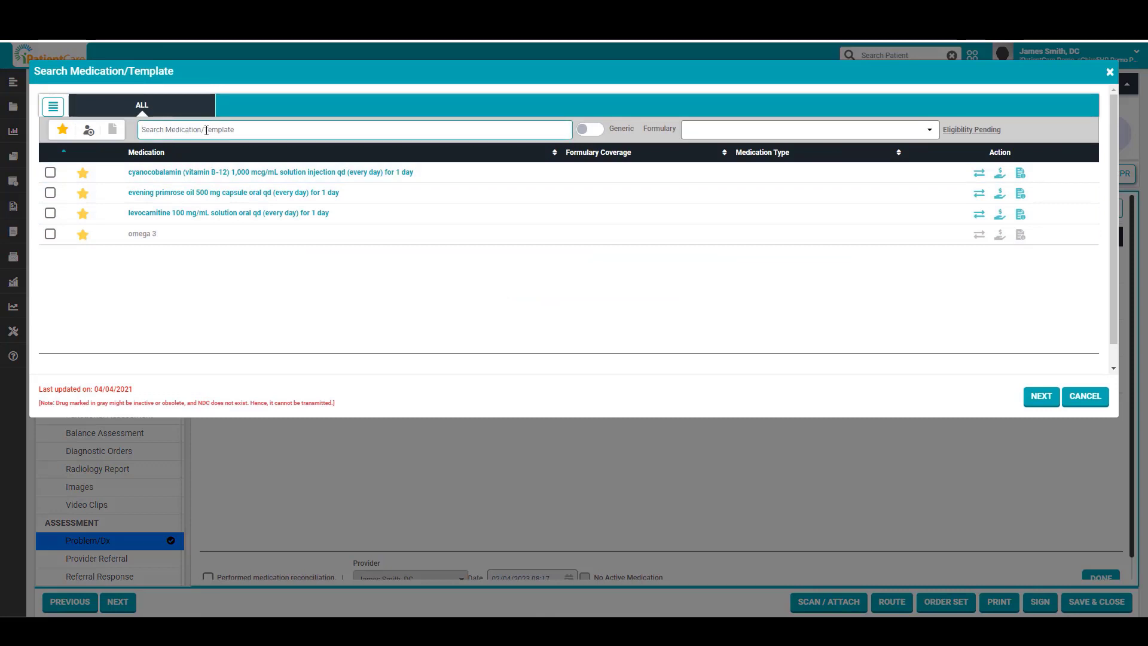
text(ibu)
scroll(236, 247, down, 1)
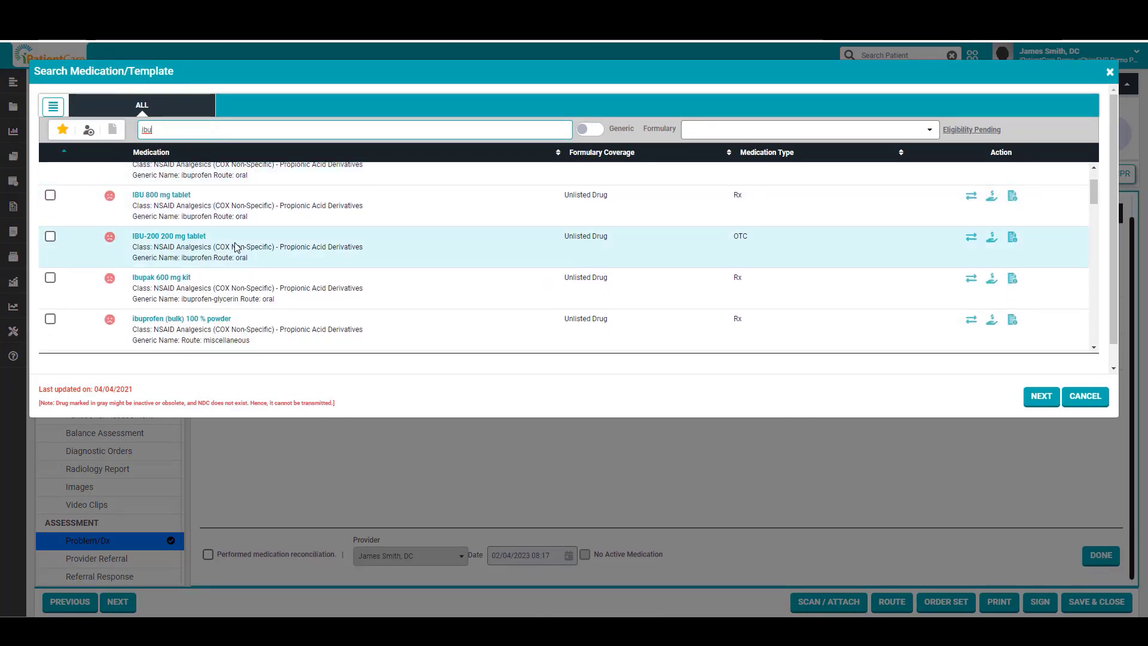
scroll(236, 247, down, 5)
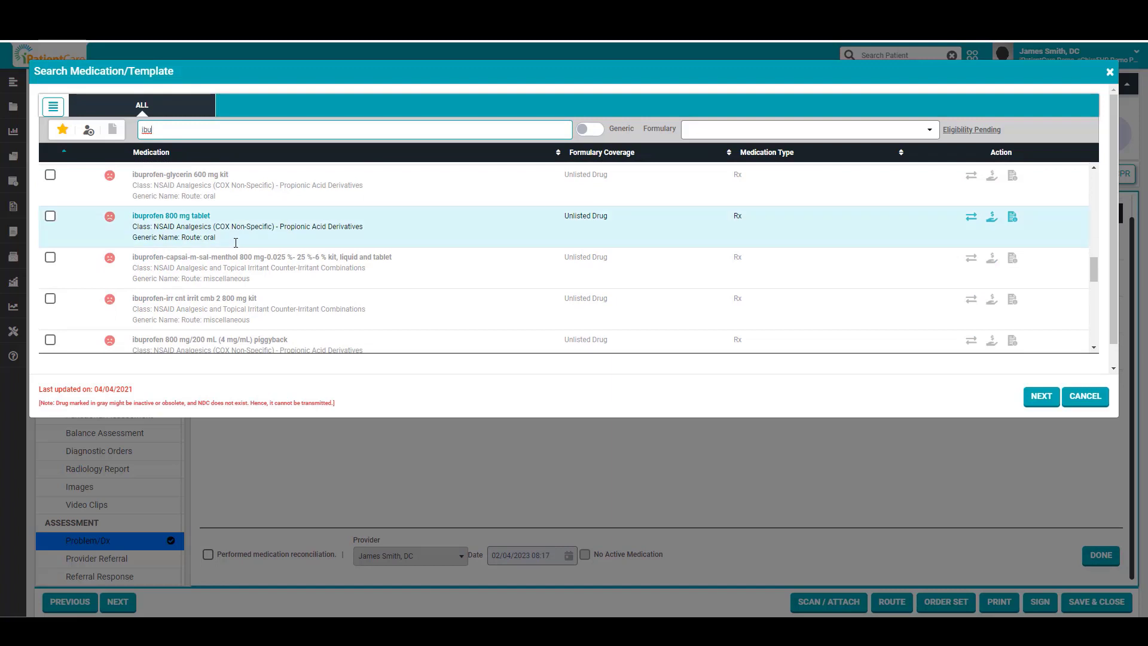
scroll(234, 242, up, 6)
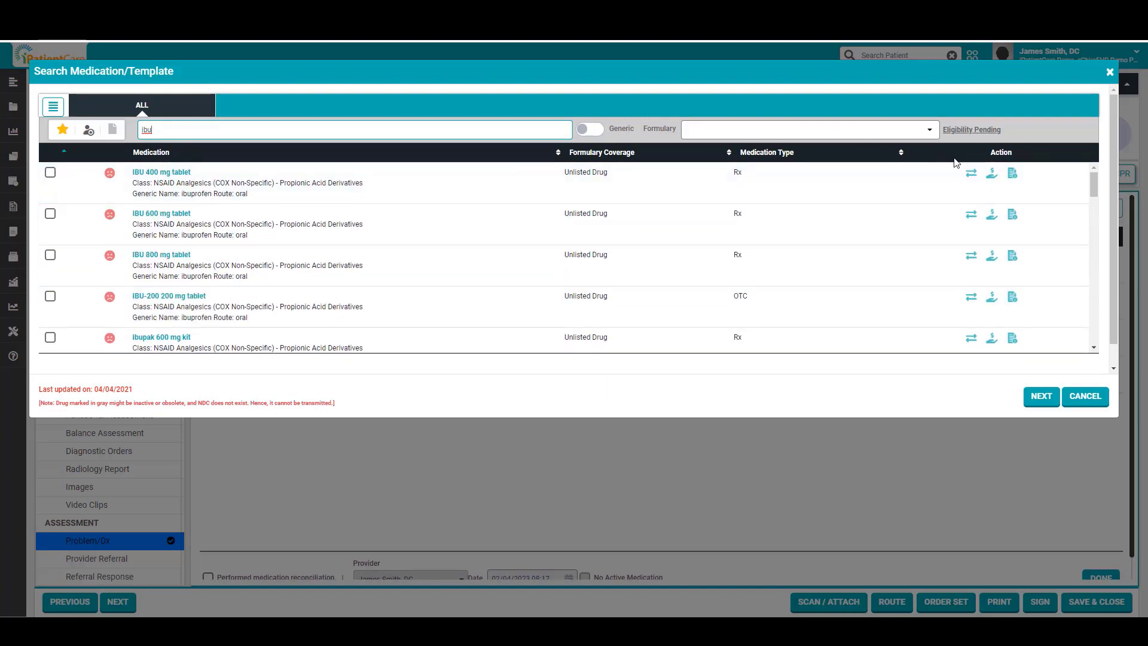
click(1093, 400)
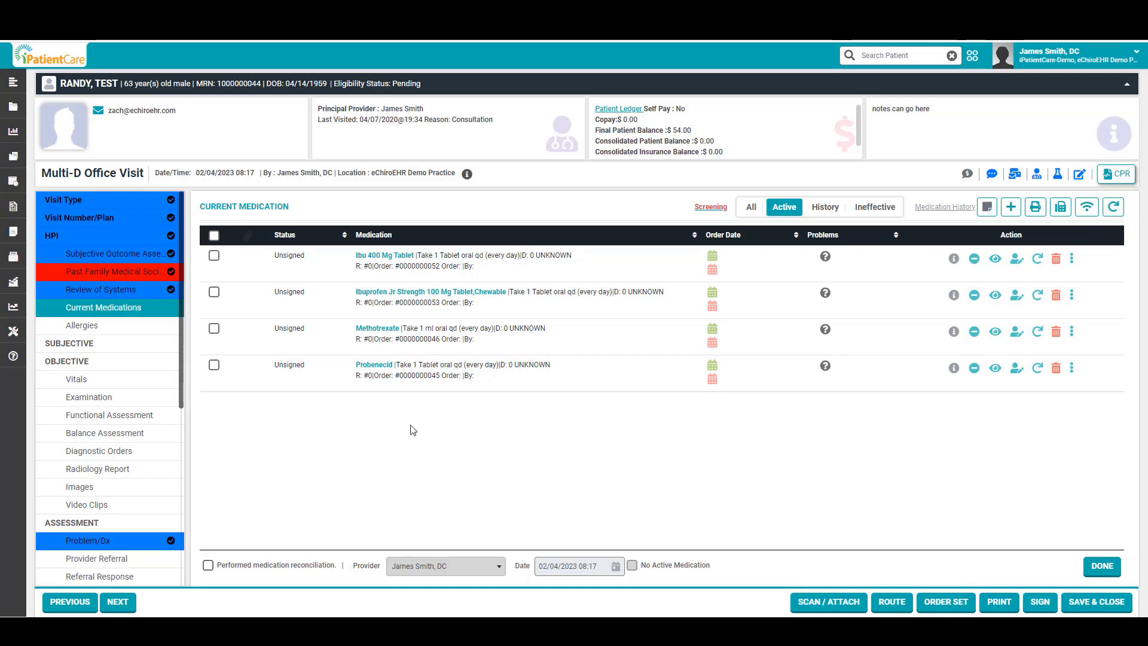
click(78, 329)
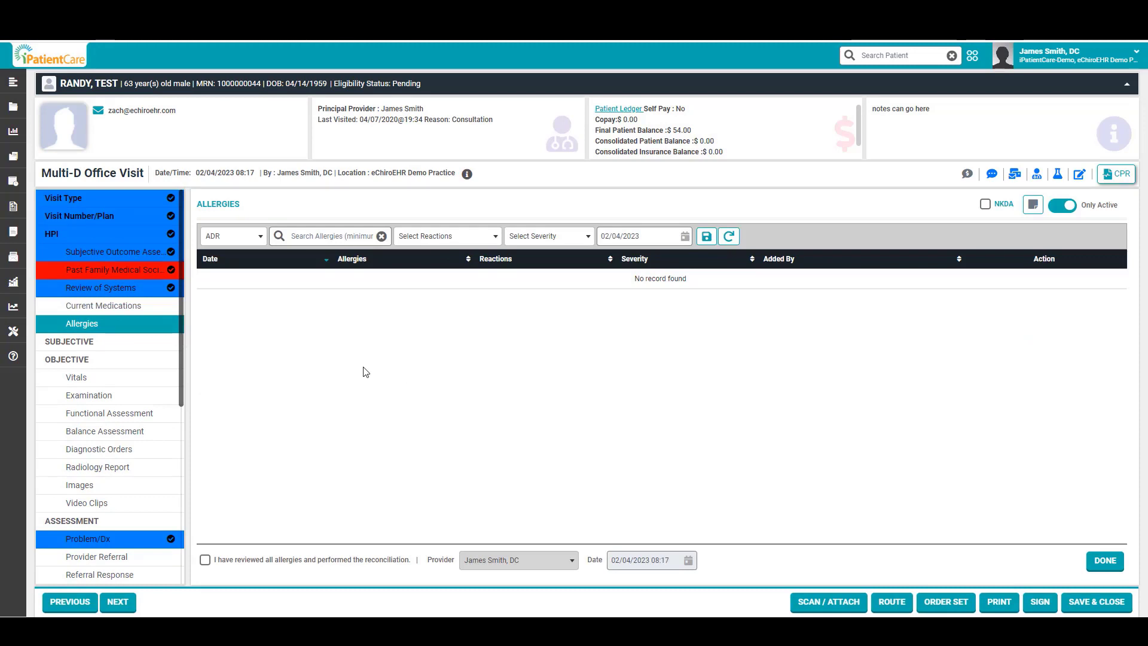
Step: Record a negative COVID-19 screening in the Subjective section
click(71, 345)
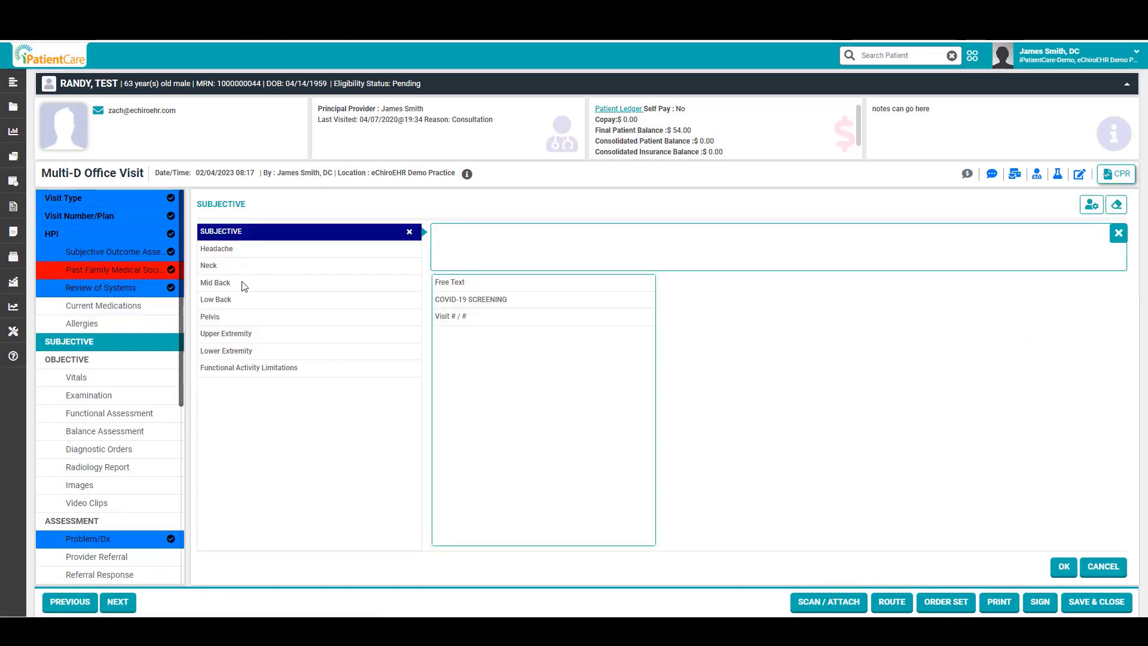
click(538, 299)
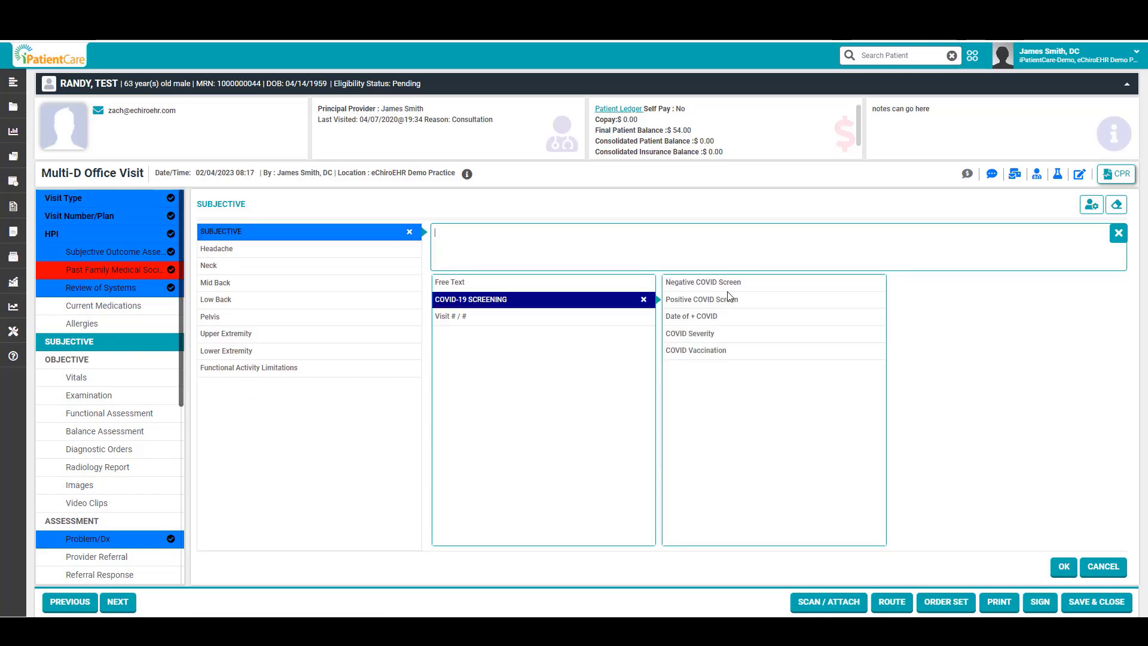
click(704, 284)
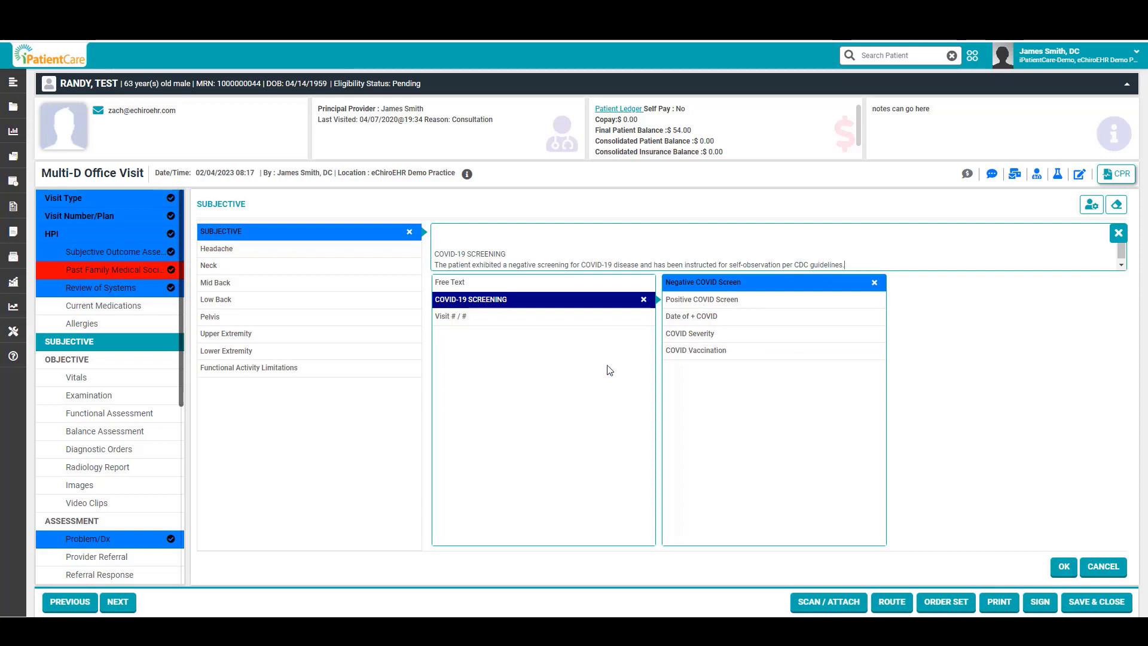
Step: Document a right side neck complaint radiating to the right elbow in the Subjective section
click(224, 267)
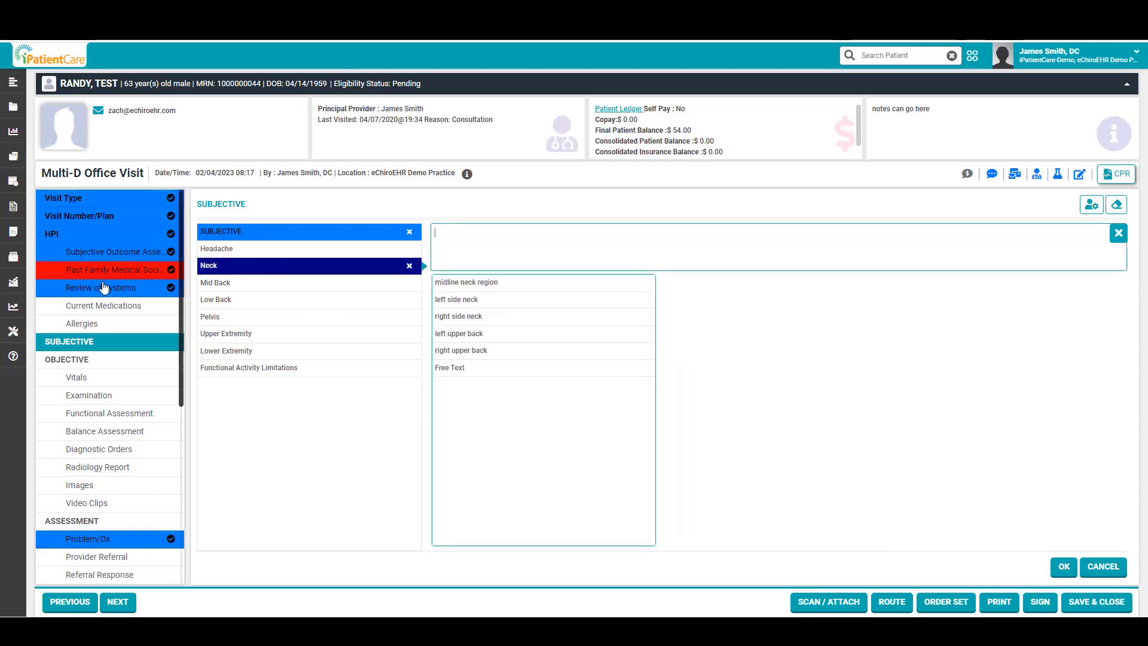
click(495, 318)
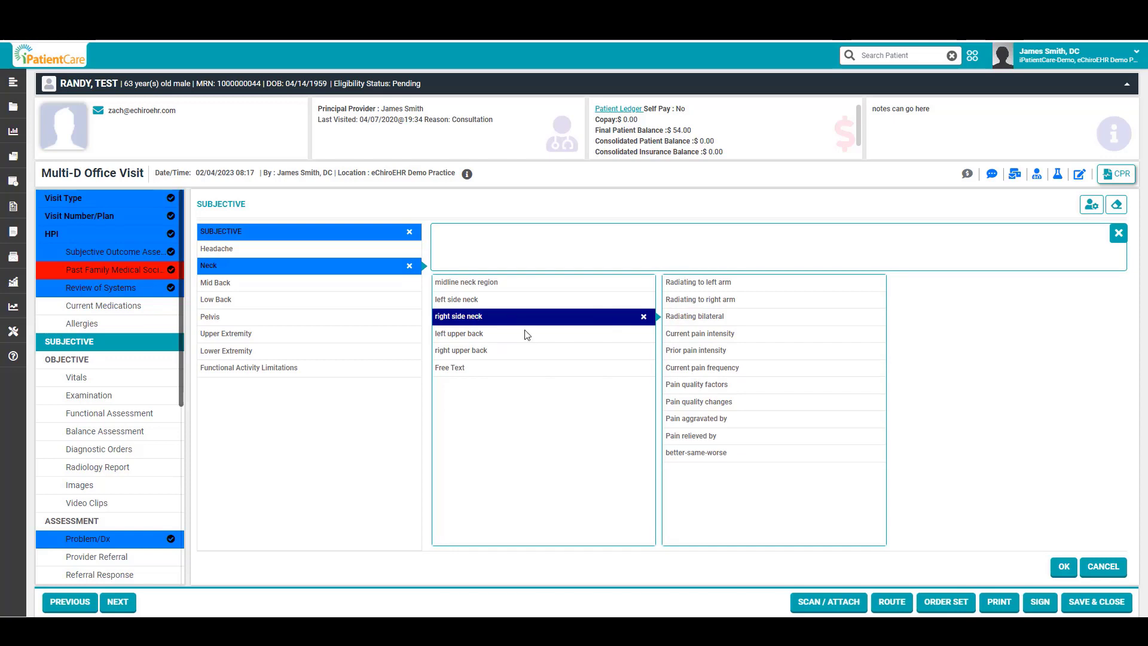
click(730, 302)
click(945, 306)
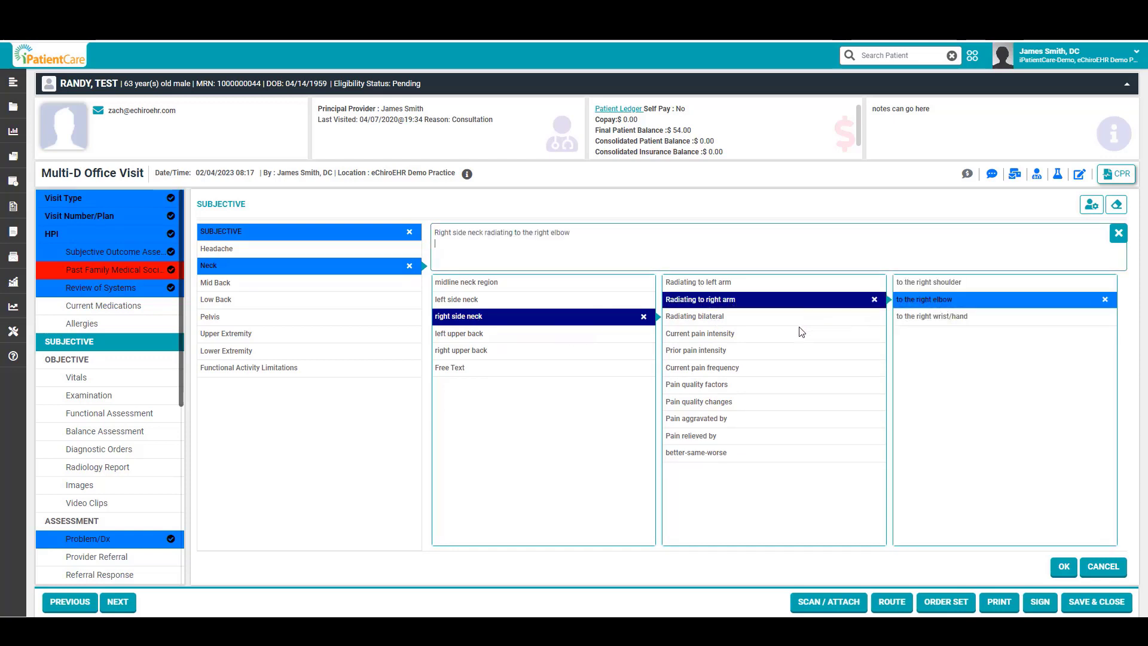
Step: Set the right side neck's current pain intensity to 4 and its current pain frequency to frequent
click(752, 337)
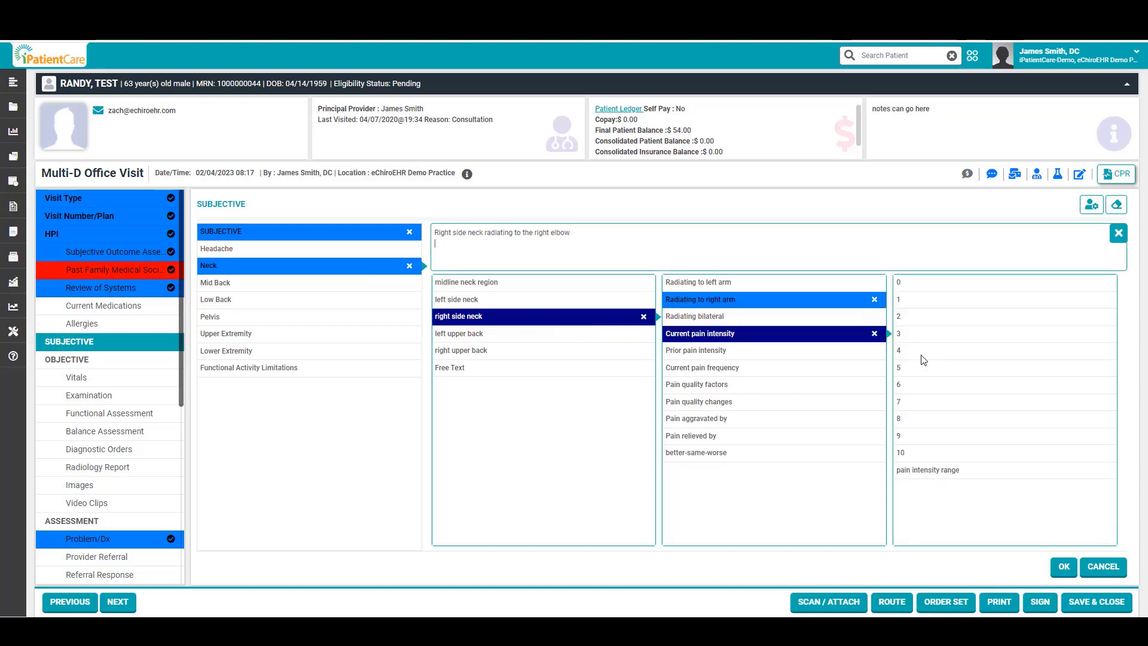
click(925, 354)
click(736, 369)
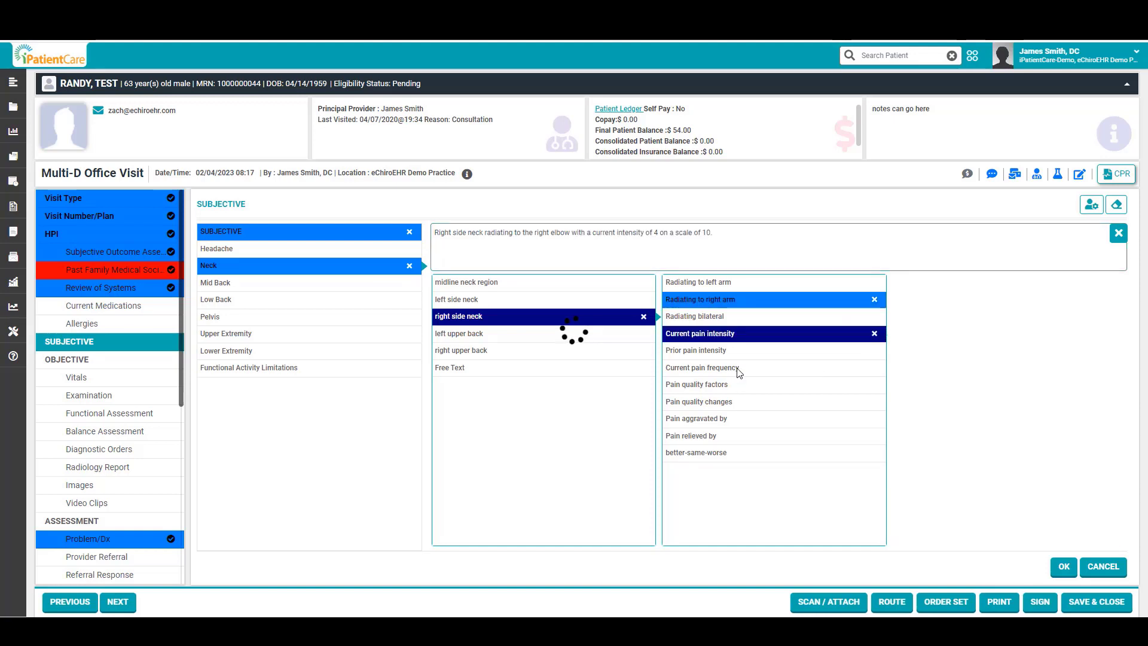
click(936, 306)
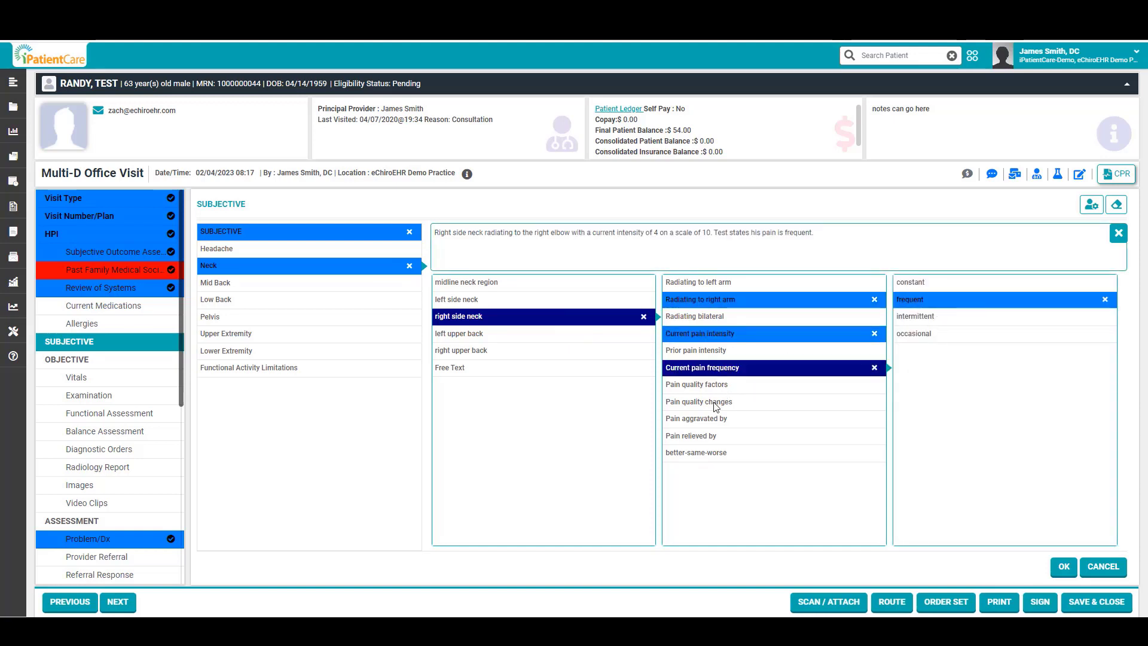
Step: Record aching, dull, and numbness and tingling as the pain quality factors for the right side neck
click(800, 385)
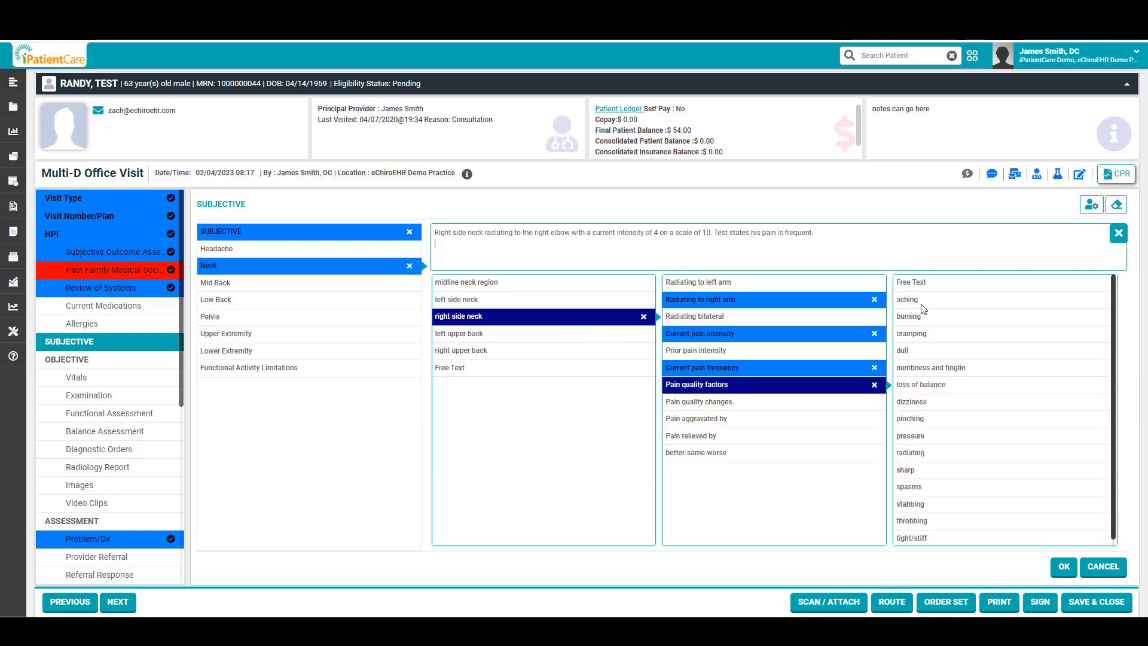
click(922, 302)
click(918, 350)
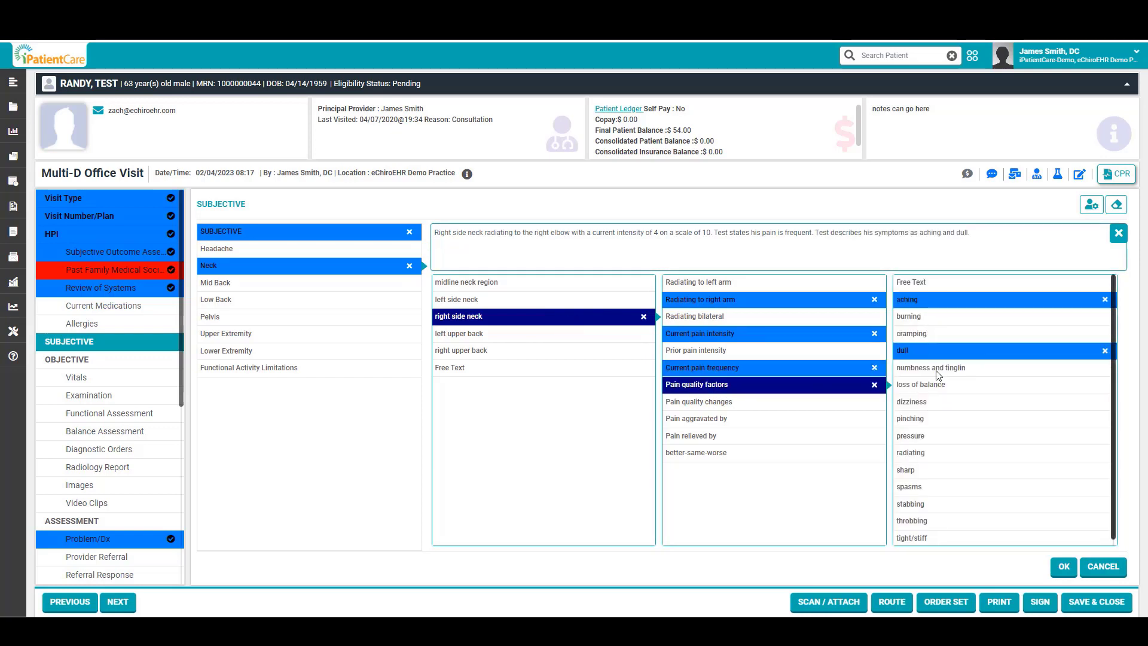
click(923, 368)
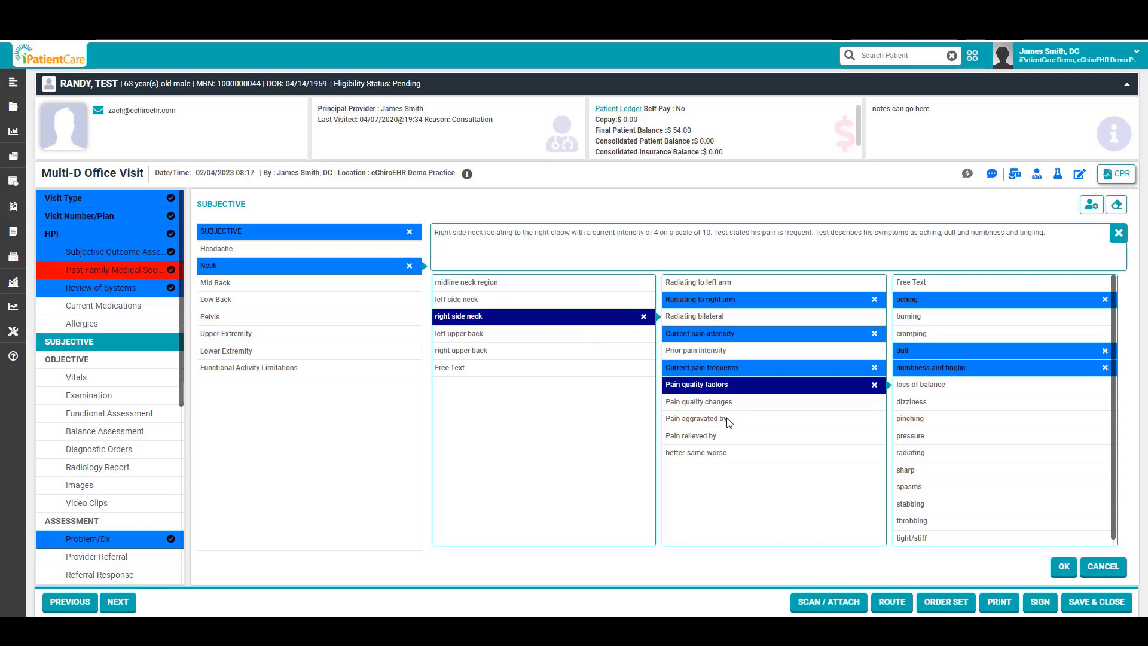
Step: Record carrying, coughing and driving as the factors that aggravate the right side neck pain
click(727, 421)
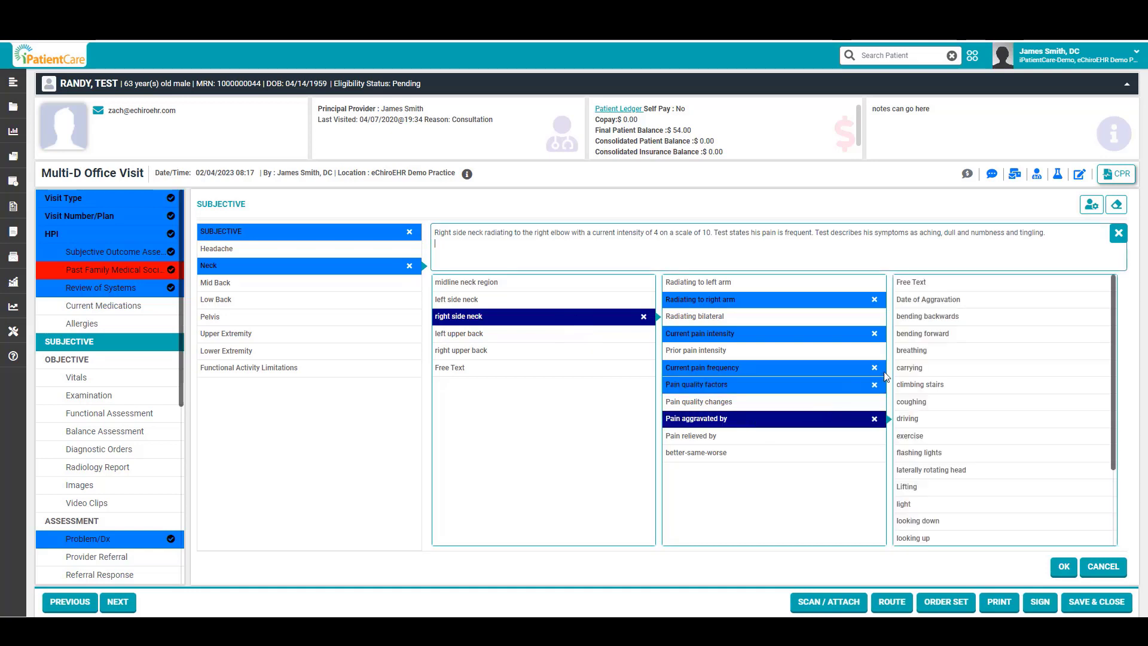
click(913, 419)
click(920, 403)
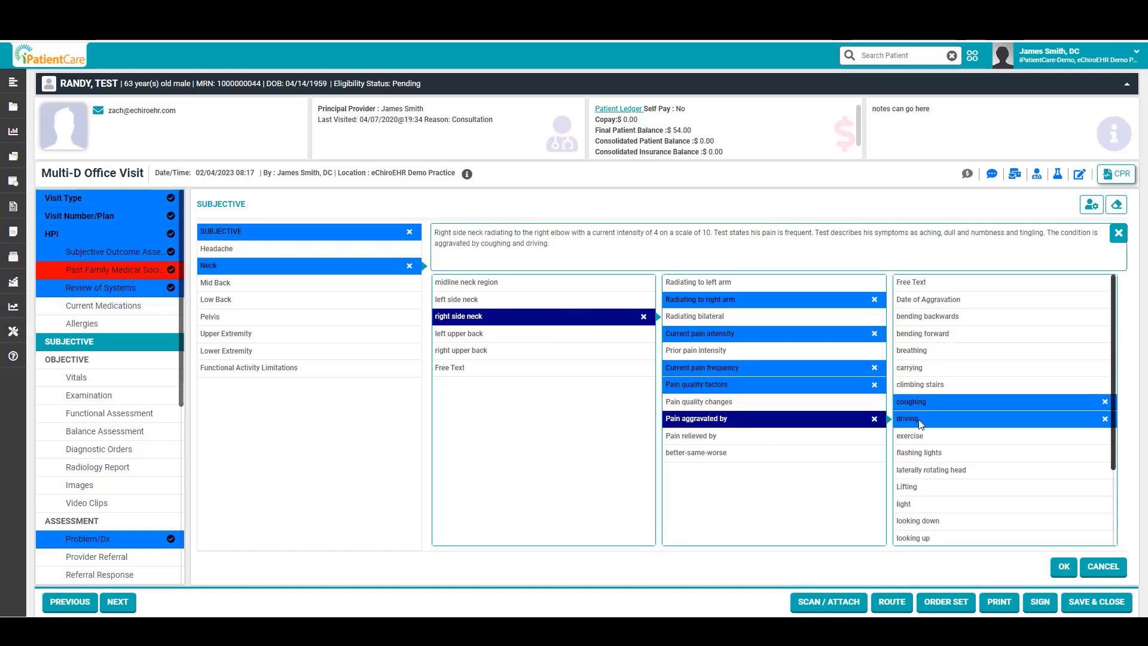
click(924, 373)
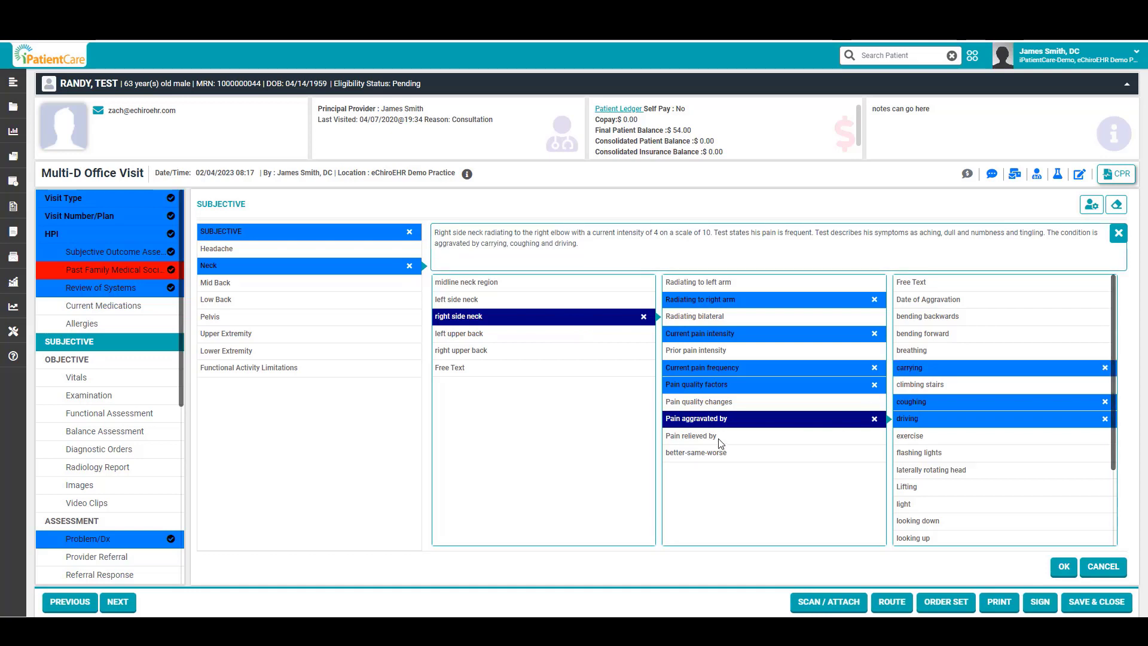
Step: Document the right side neck pain as relieved by ice and getting worse, and highlight the generated Subjective narrative for review
click(720, 438)
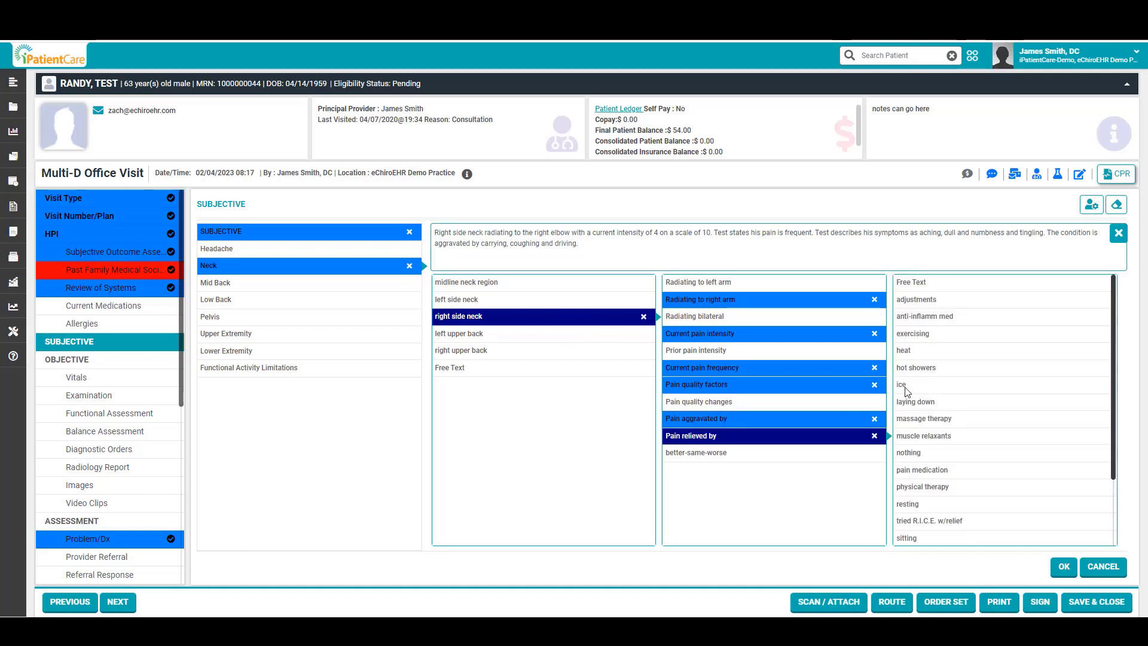
click(905, 390)
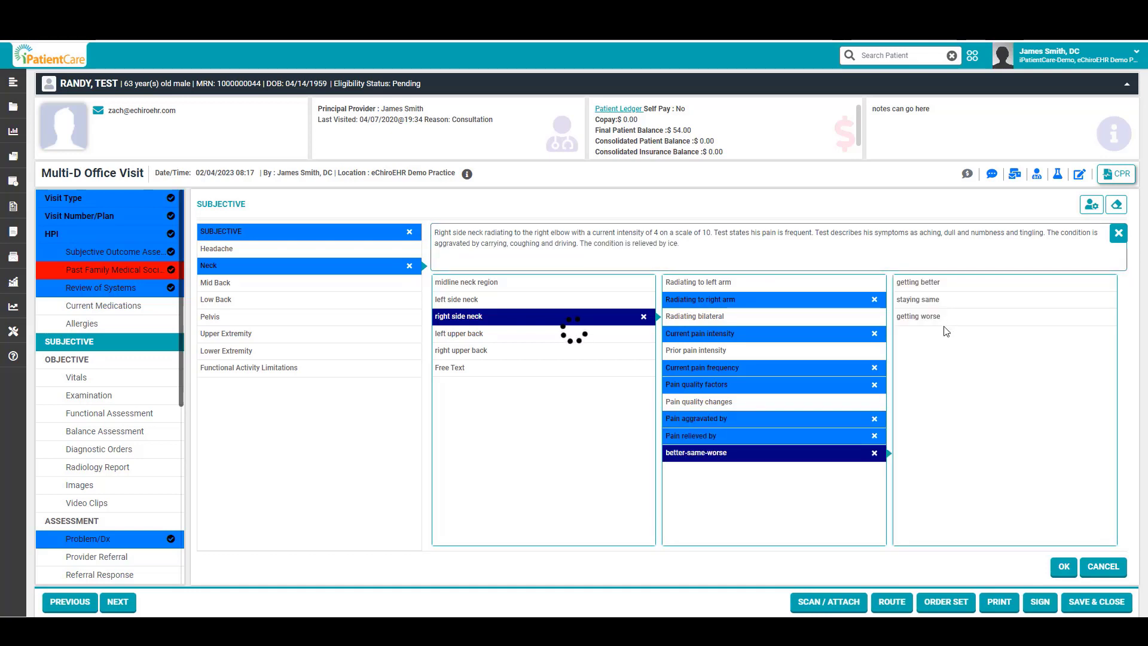
click(939, 318)
drag(850, 244, 435, 233)
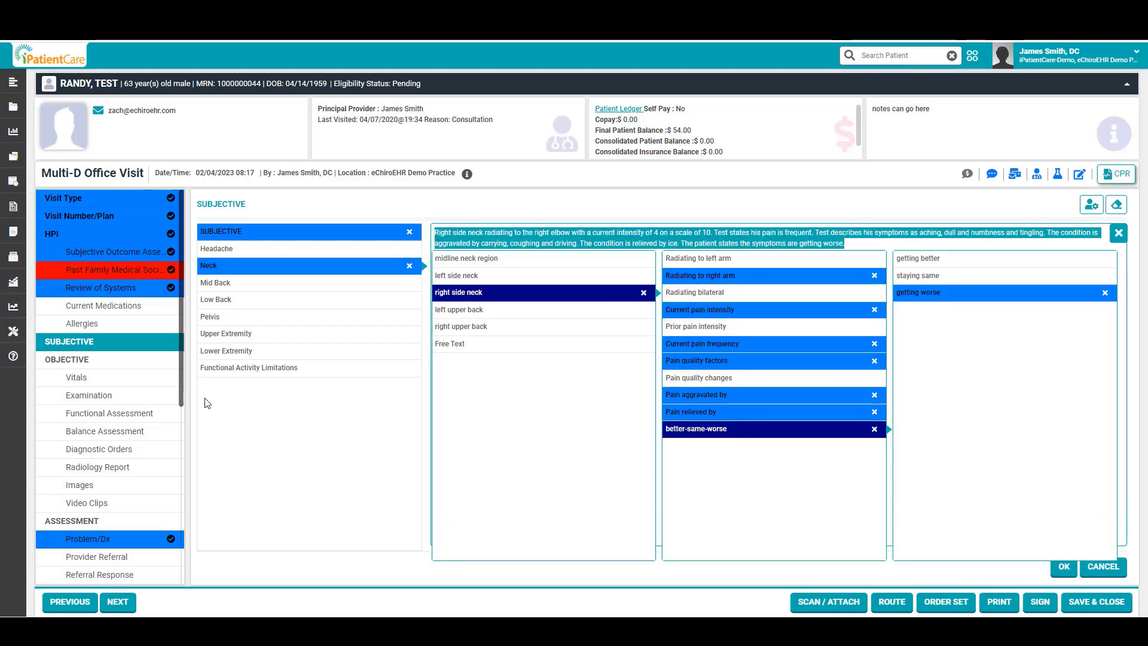
Step: Record spinal subluxations at cervical levels C4 and C5 in the Objective section
click(85, 362)
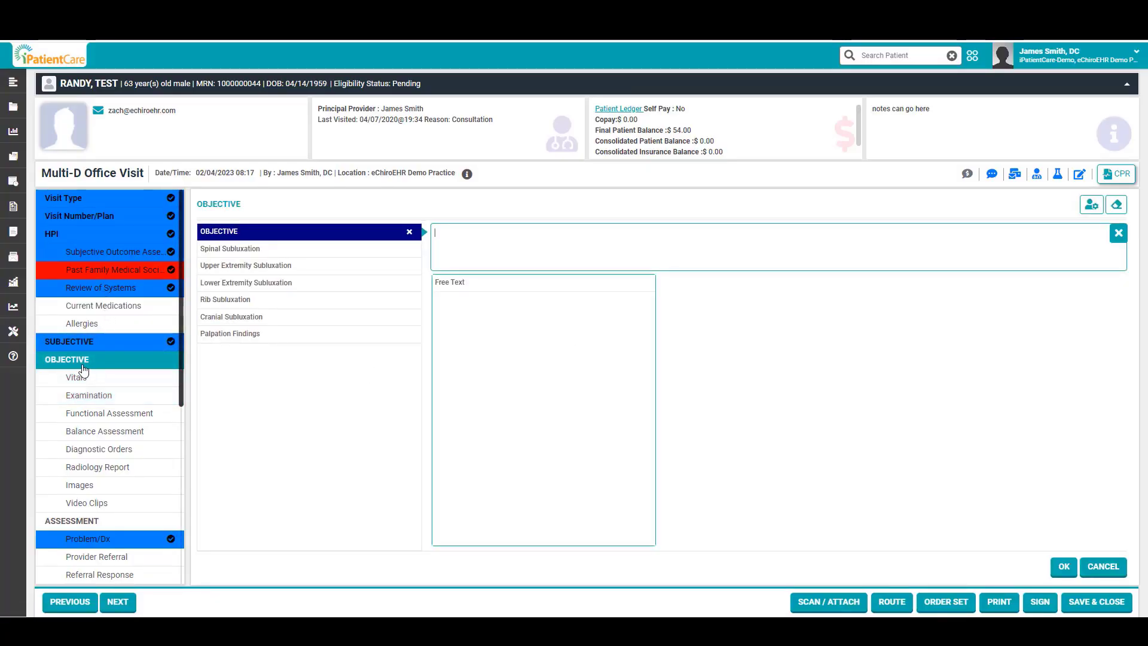
click(115, 375)
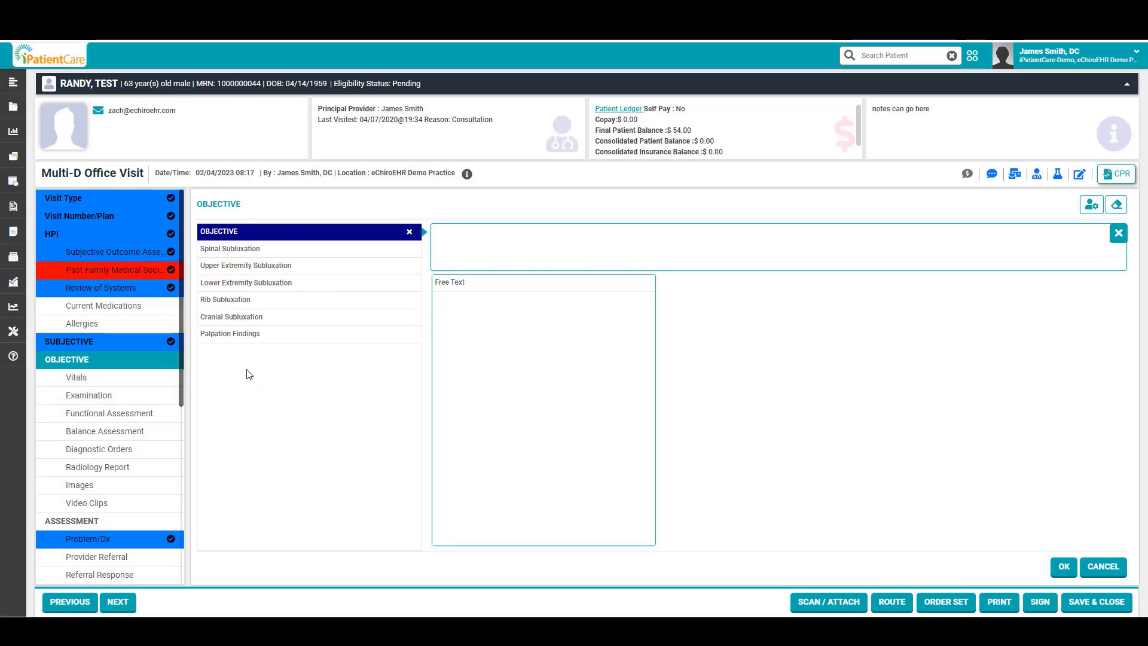
click(230, 251)
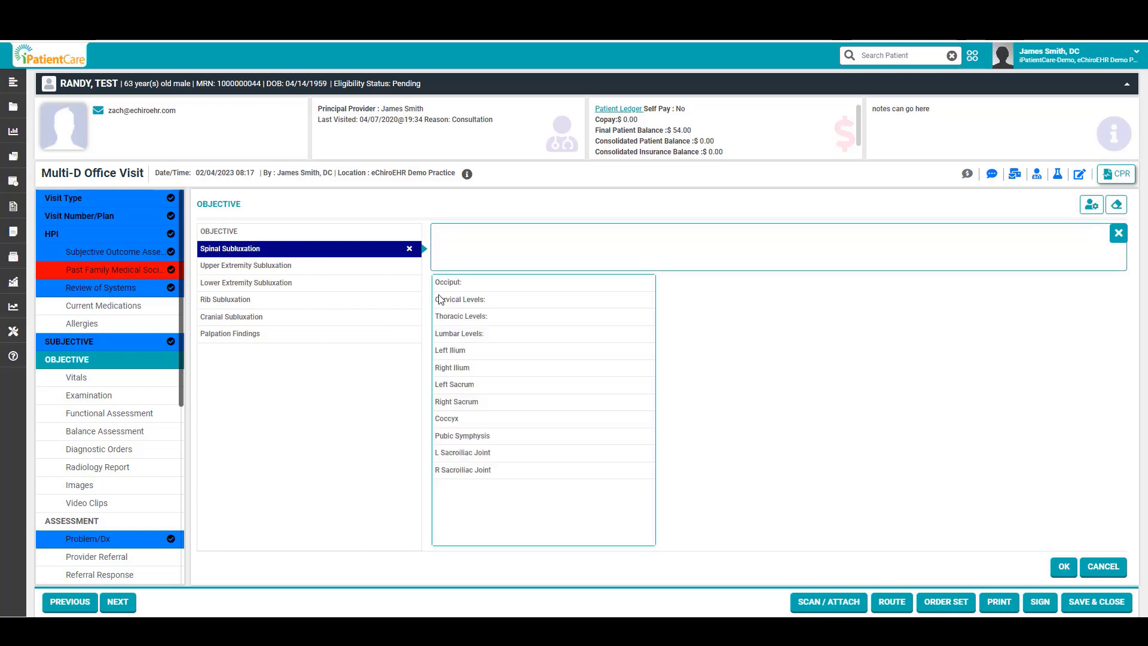
click(496, 301)
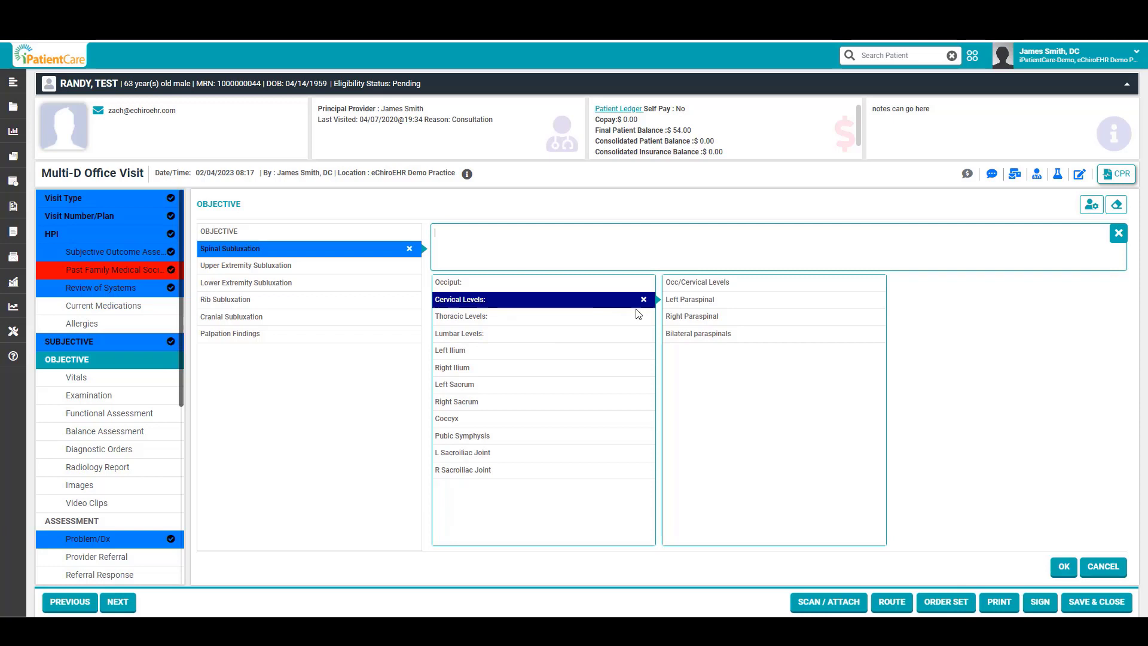
click(705, 285)
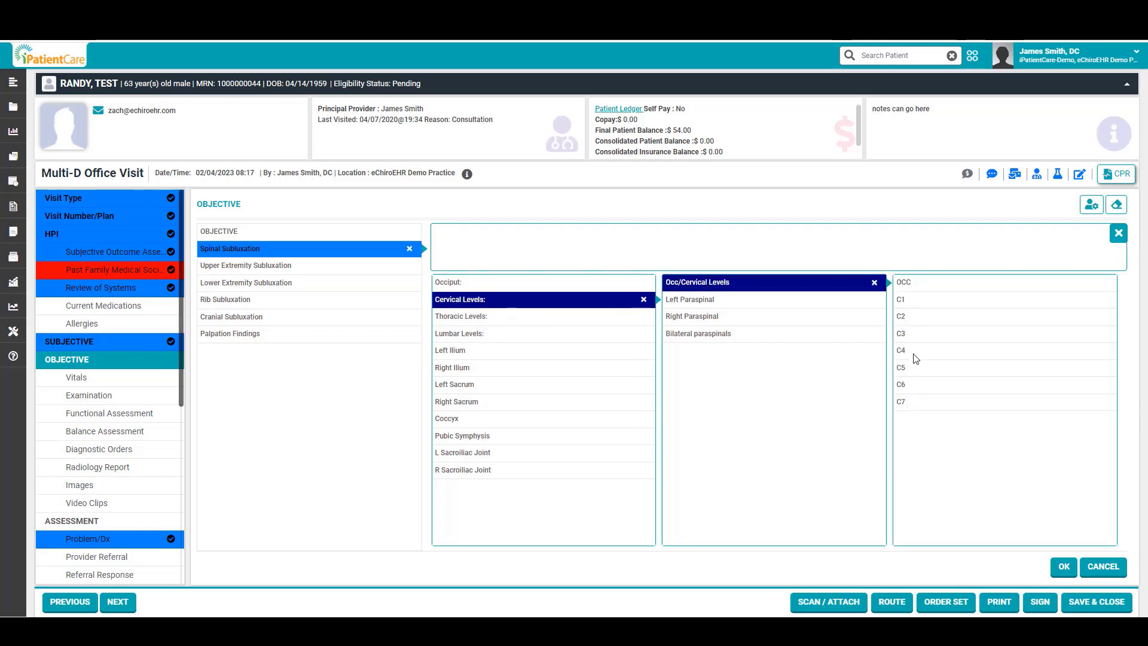
click(914, 352)
click(911, 367)
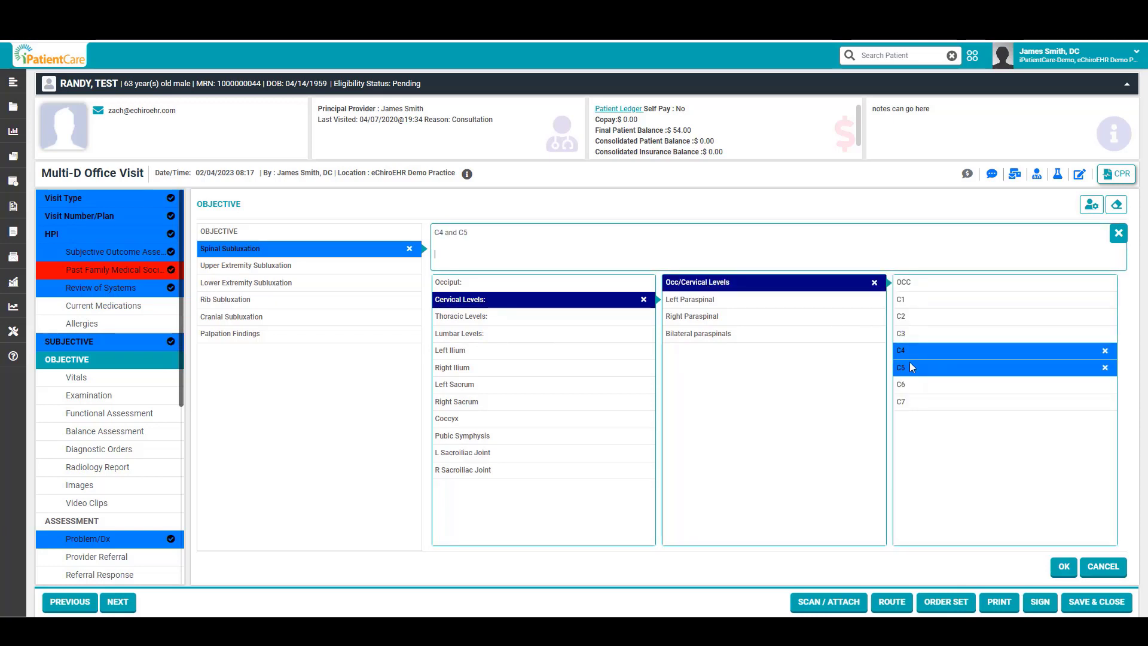
Step: Document moderate tenderness, moderate hypertonicity, an active trigger point and edema for the cervical right paraspinal muscles
click(713, 317)
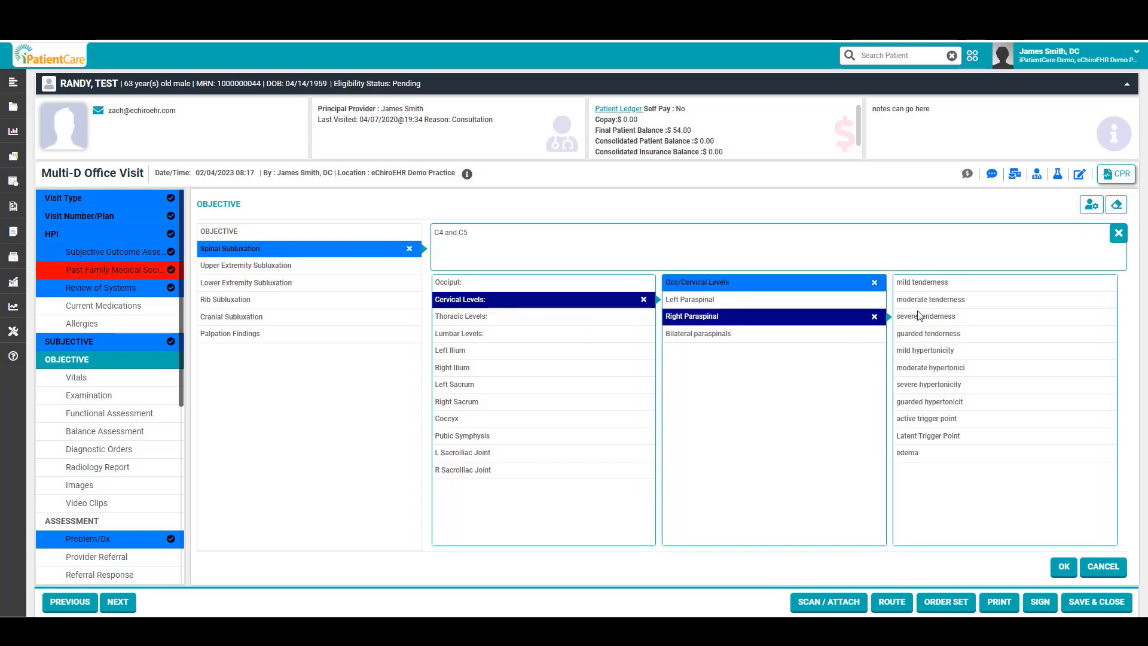
click(949, 303)
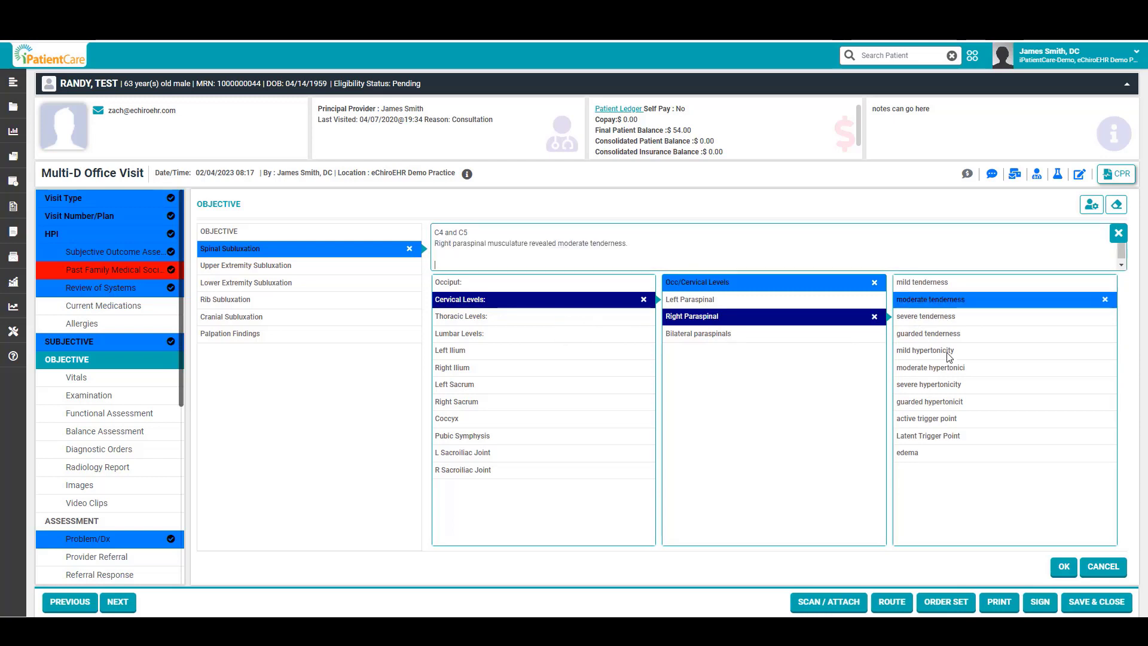
click(944, 370)
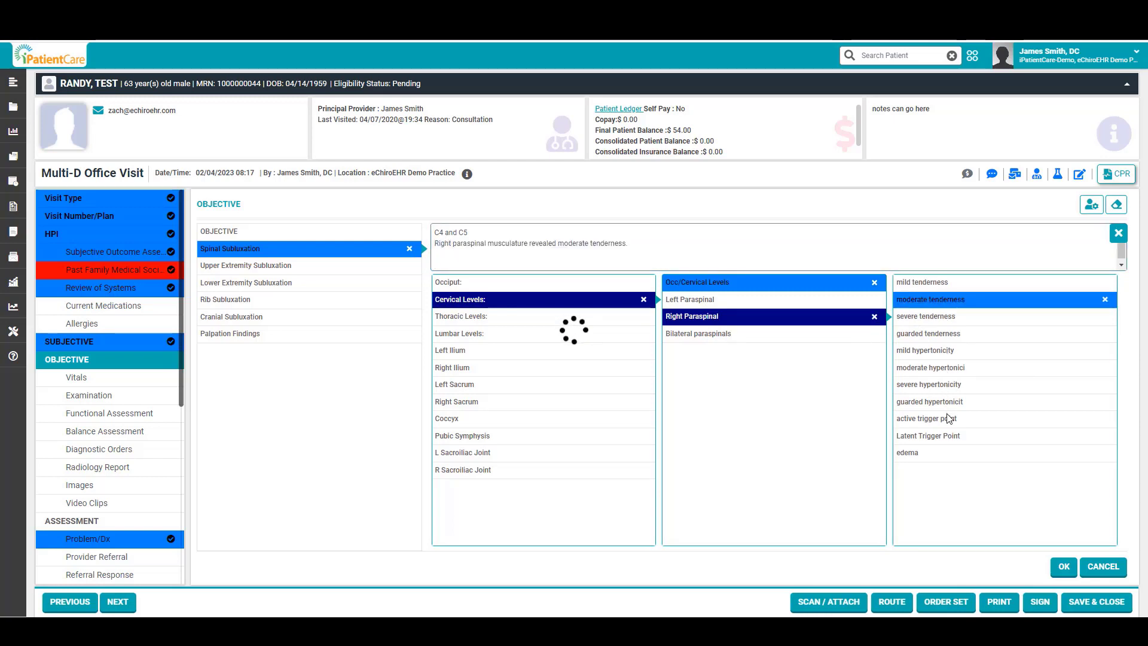
click(949, 422)
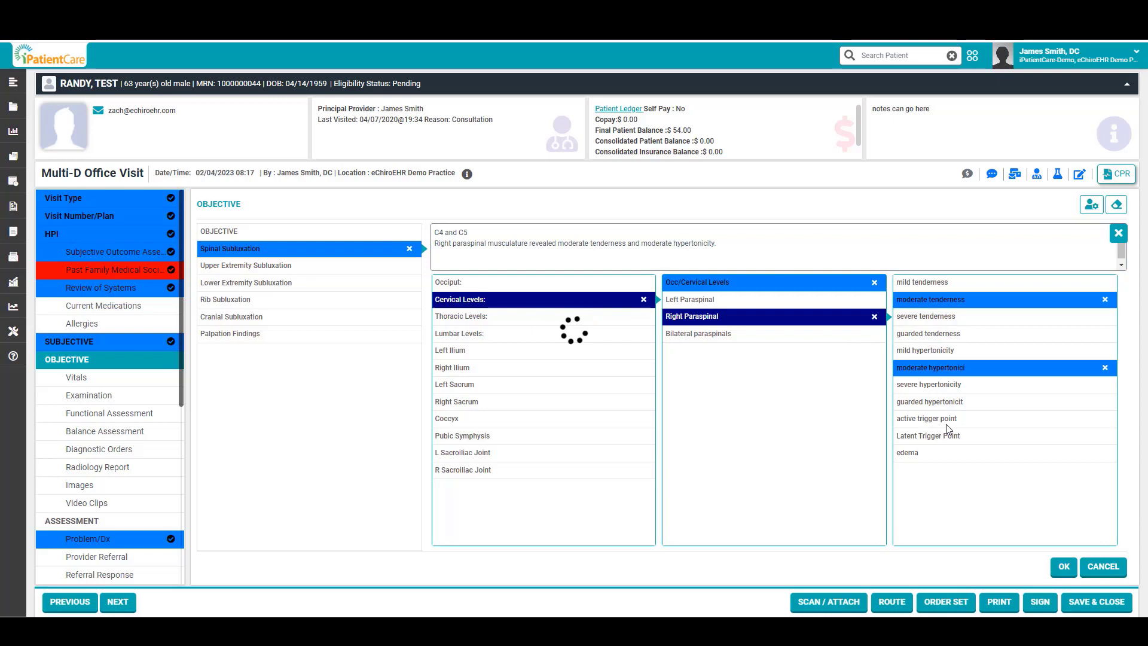
click(921, 456)
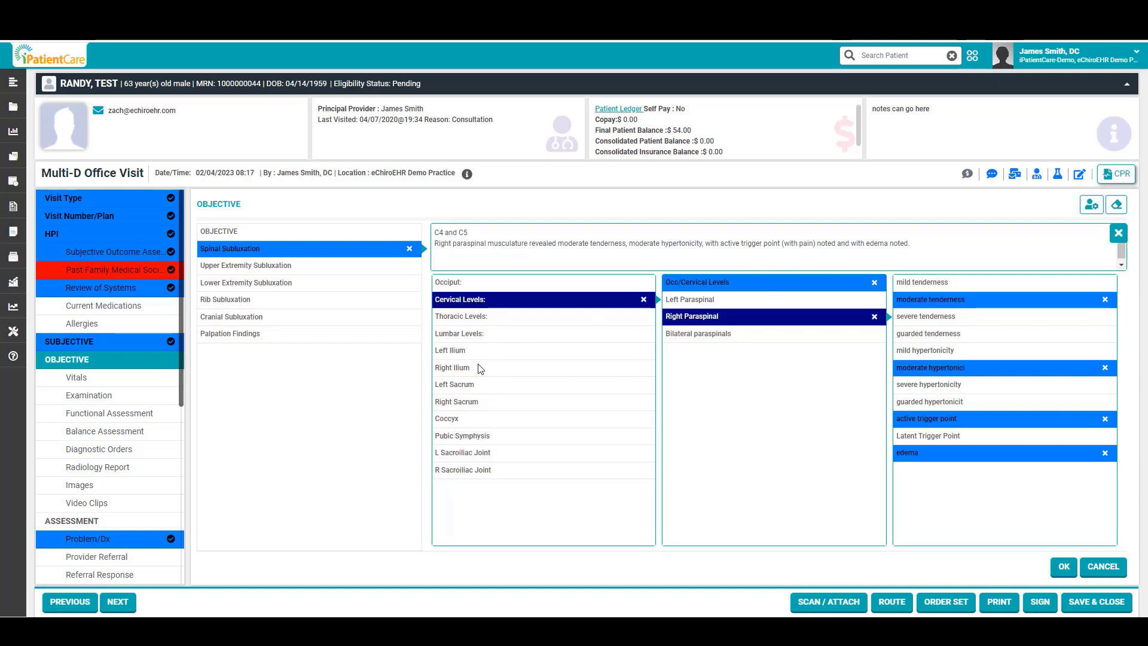
Step: Record the right glenohumeral joint as fixated/restricted with edema and moderate tenderness under Upper Extremity Subluxation
click(250, 266)
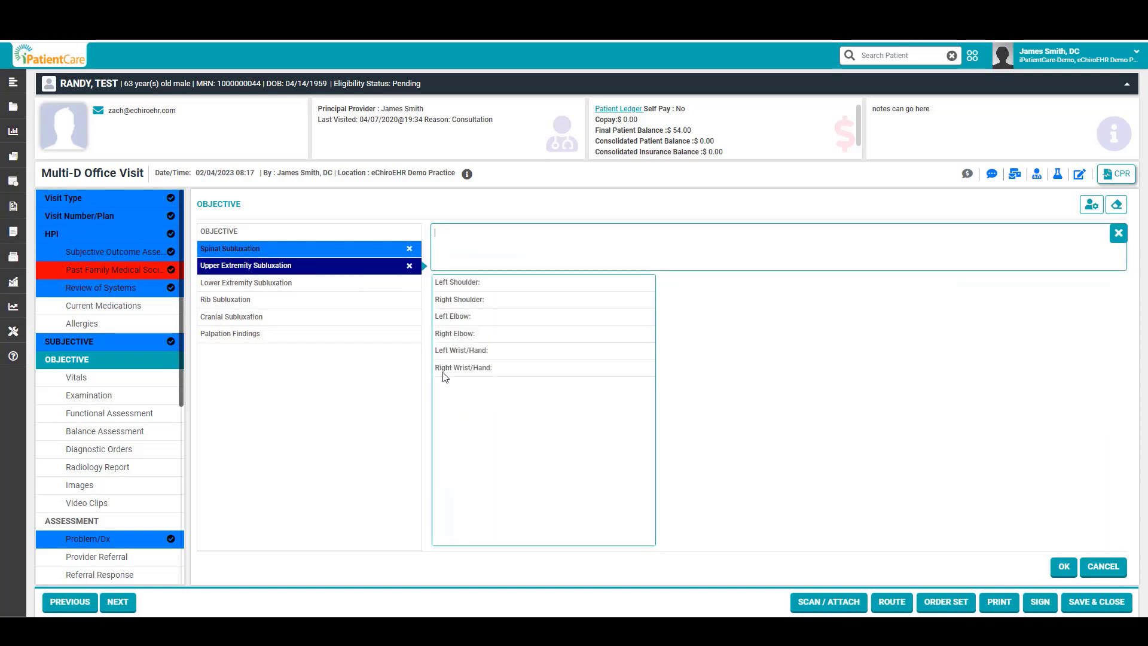
click(480, 302)
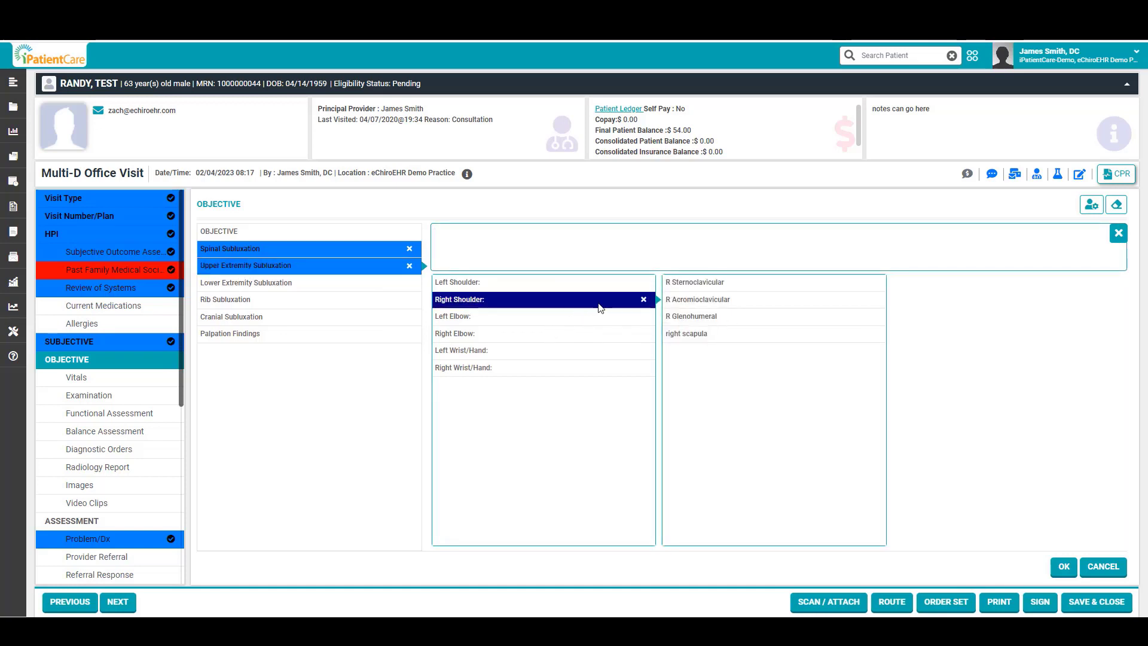
click(702, 320)
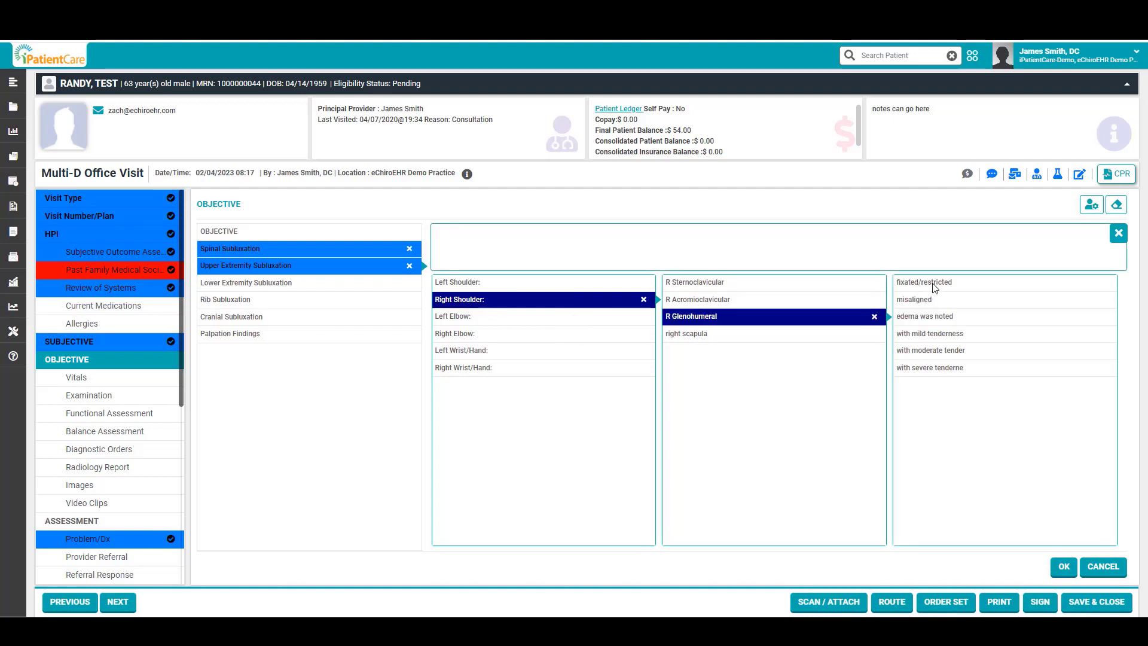
click(932, 286)
click(936, 319)
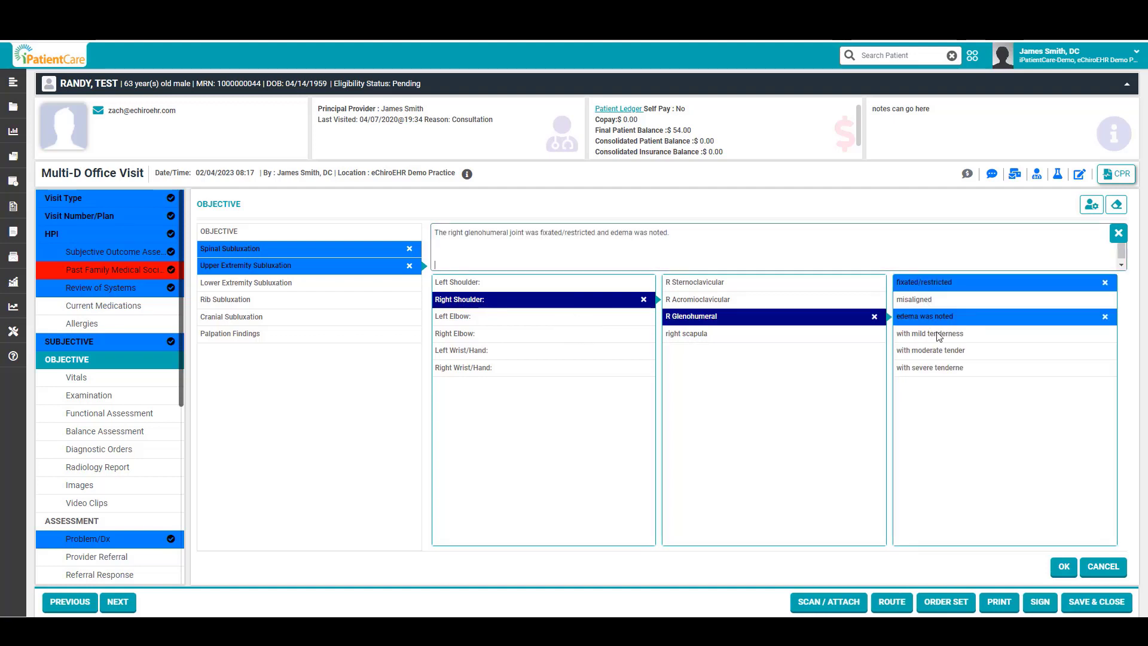
click(937, 352)
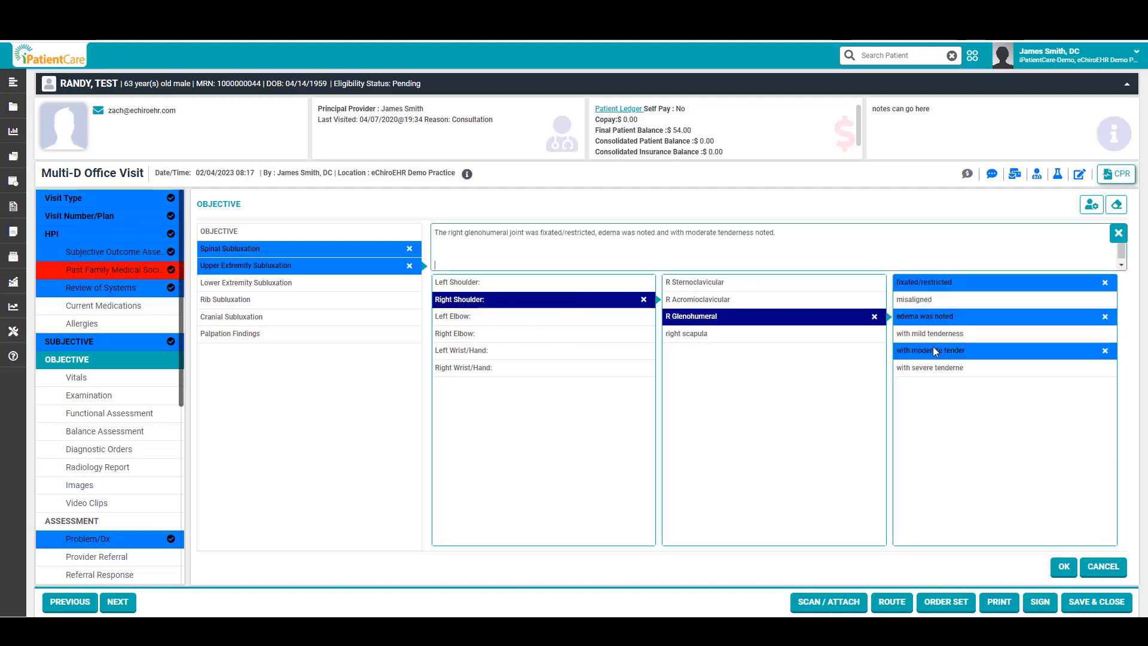
Step: Review the finding options for lower extremity, left posterior rib and cranial subluxations without recording any
click(239, 286)
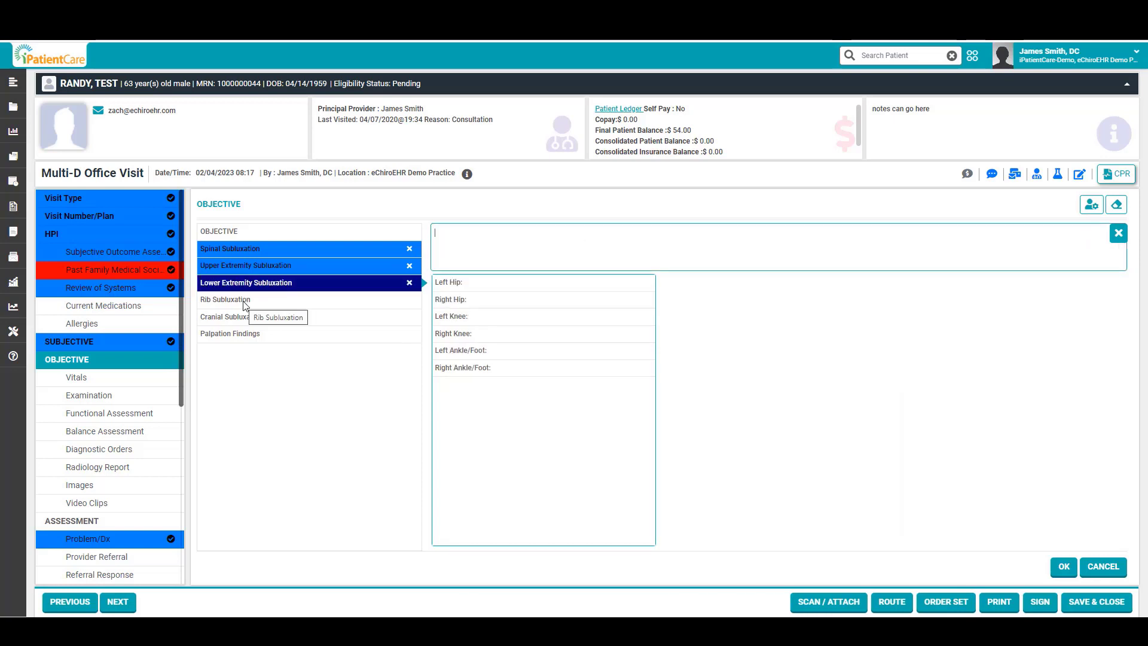
click(242, 300)
click(468, 302)
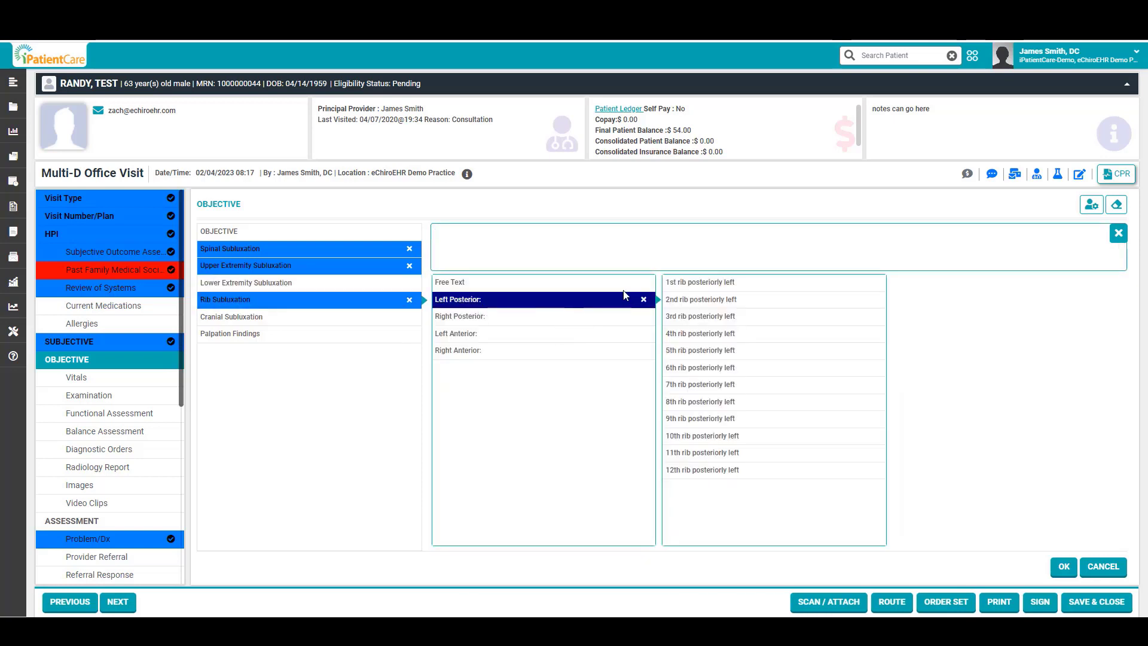
click(286, 318)
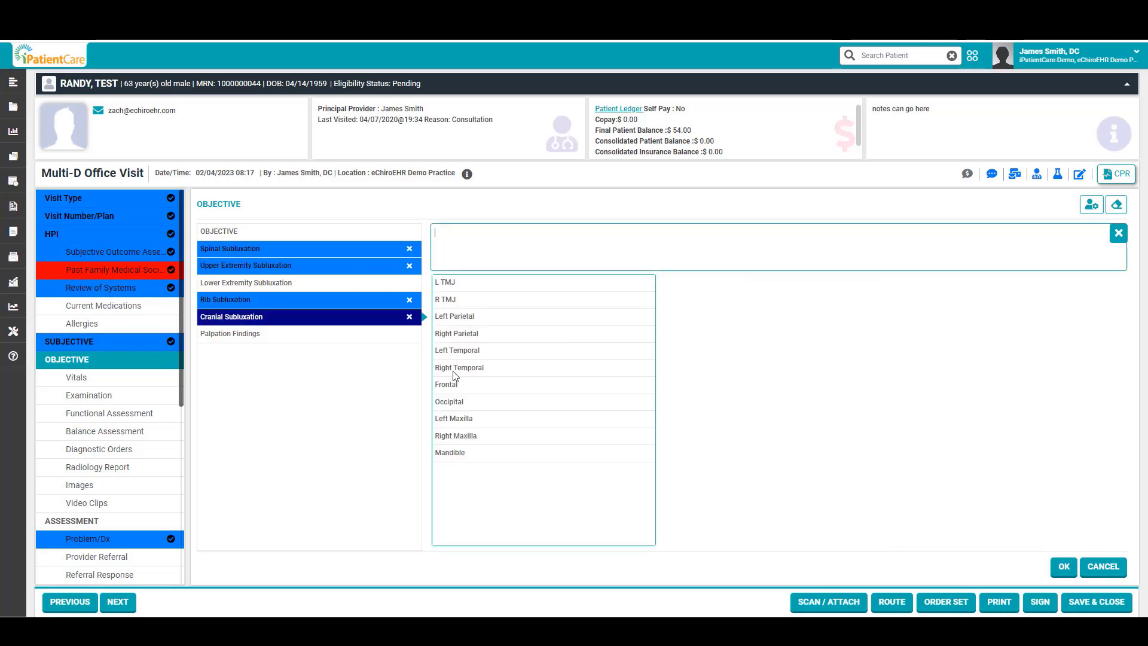
Step: Record moderate tenderness, moderate hypertonicity, an active trigger point and edema for the right upper trapezius under cervical Palpation Findings
click(252, 339)
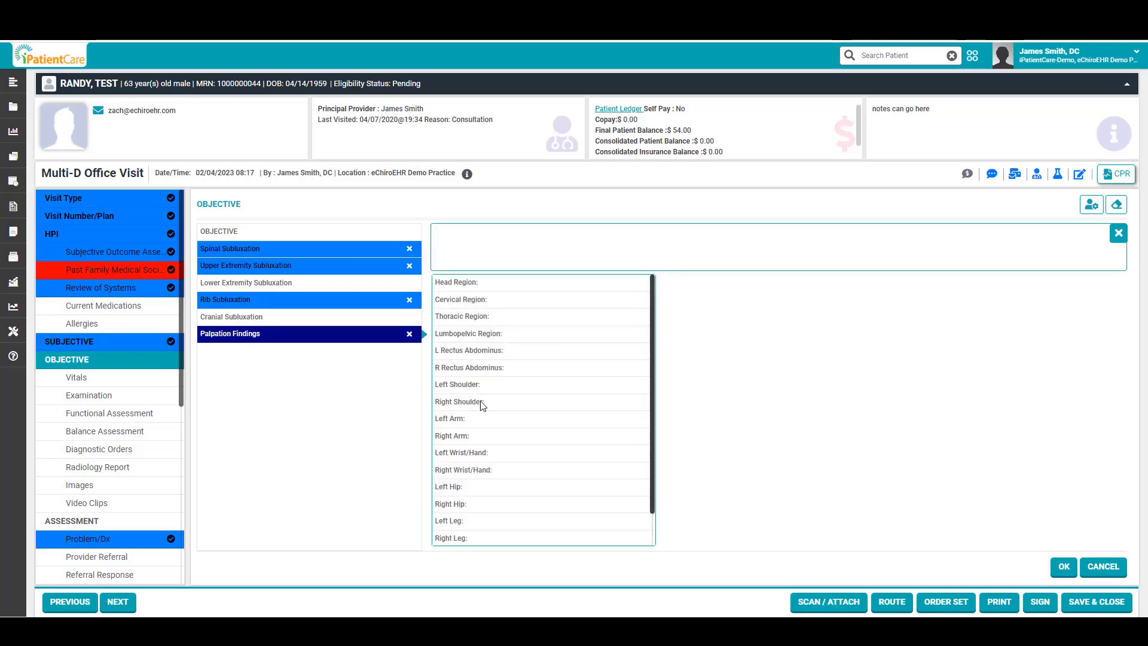
click(502, 302)
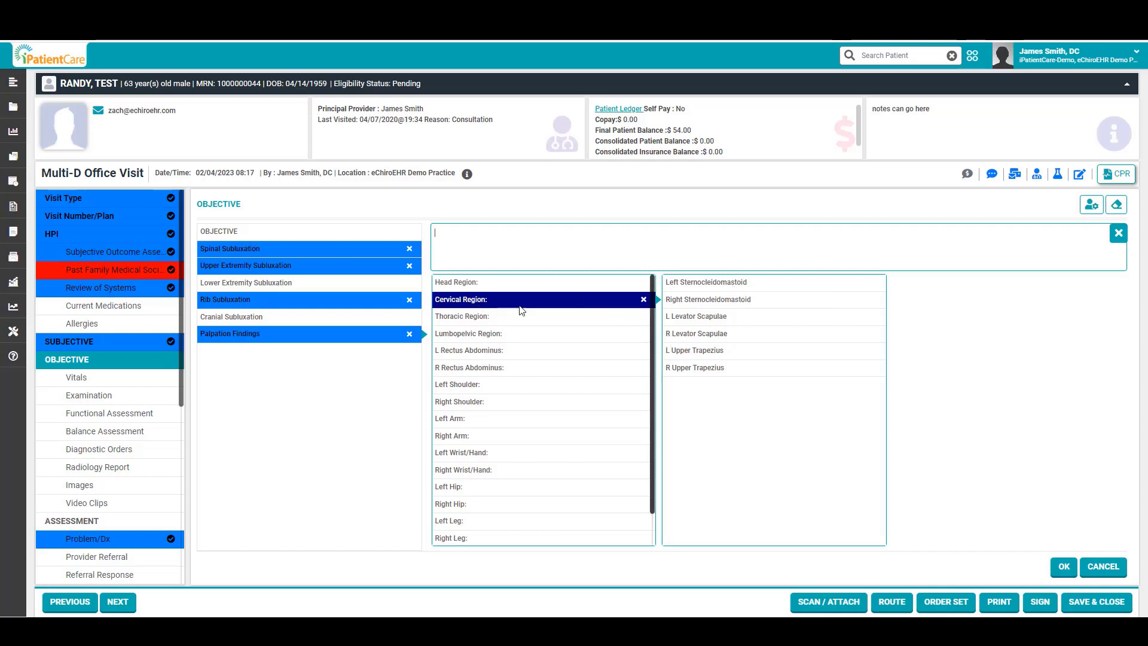
click(877, 366)
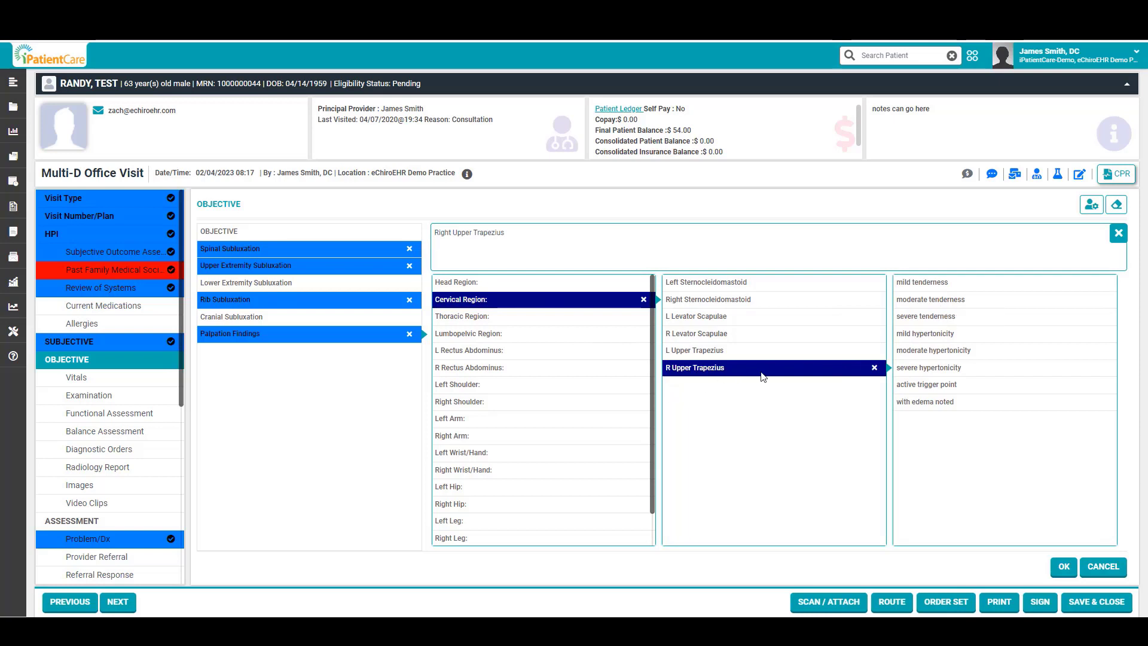
click(945, 303)
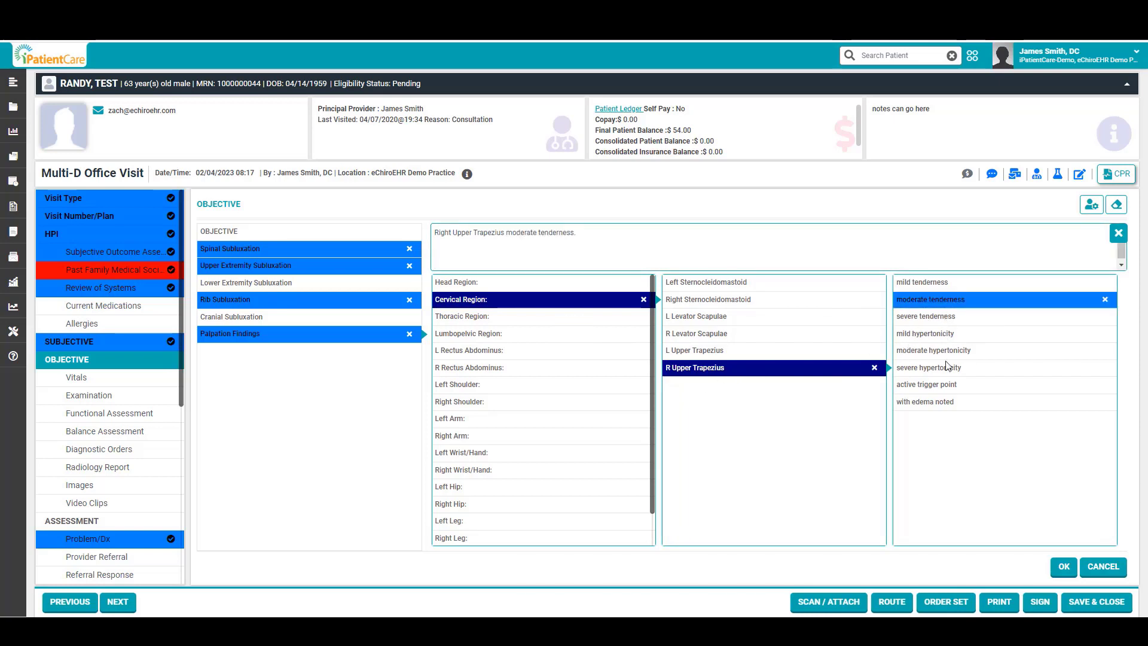
click(948, 353)
click(943, 385)
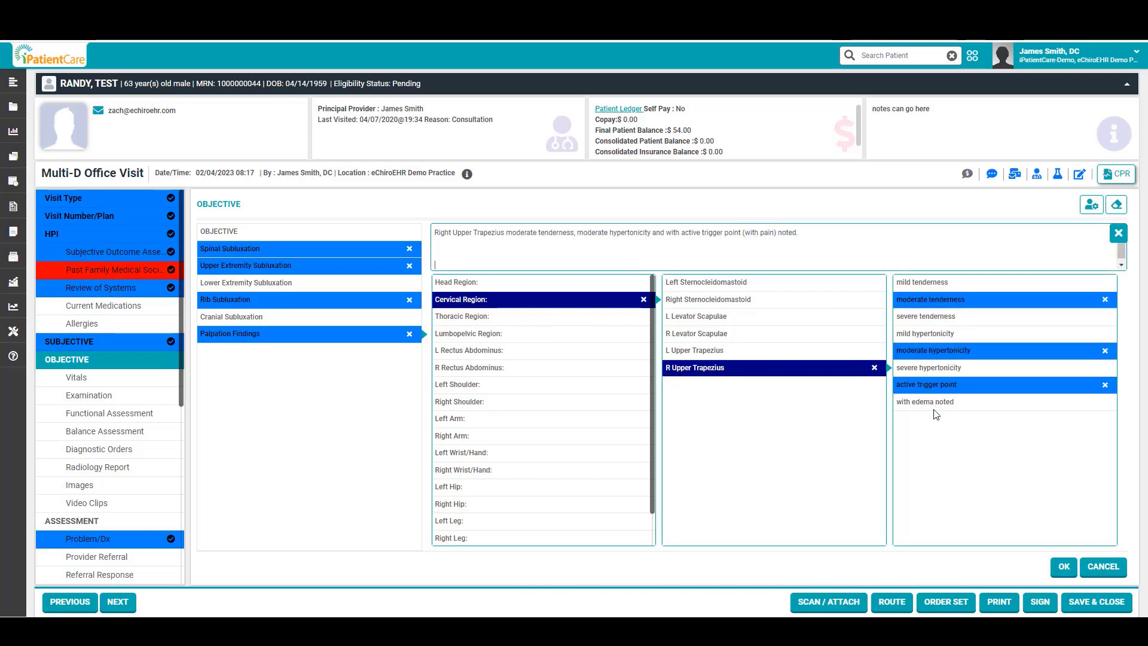
click(923, 404)
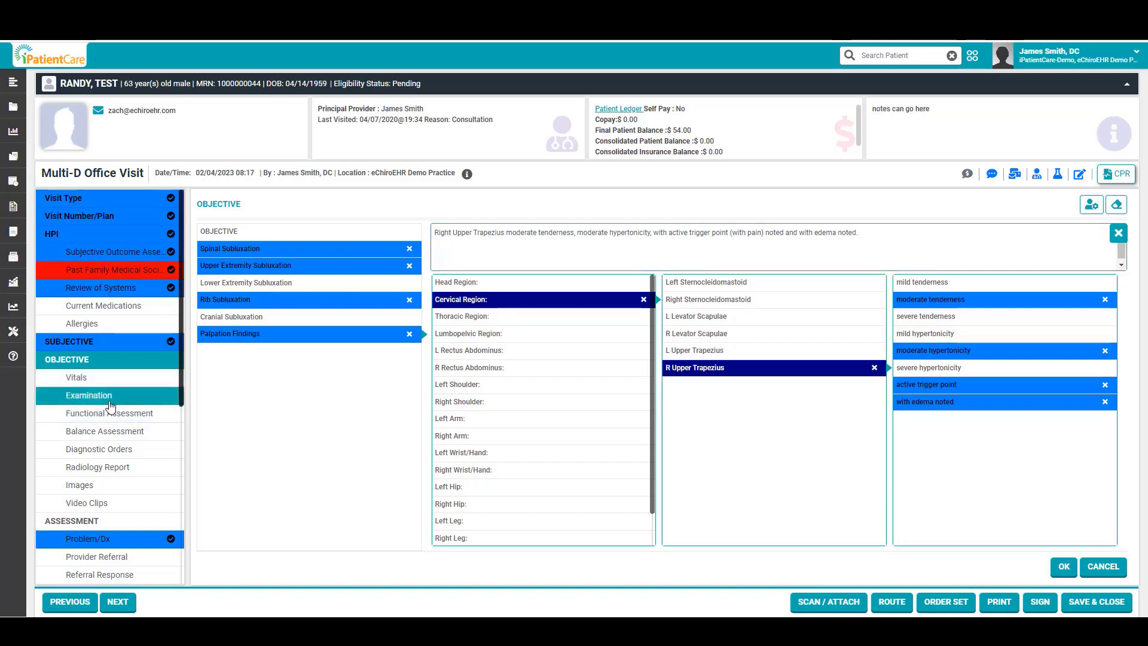
Step: Add a vitals entry with temperature 98.7 F, pulse 85 marked regular, and respiratory rate 16 marked normal
click(113, 380)
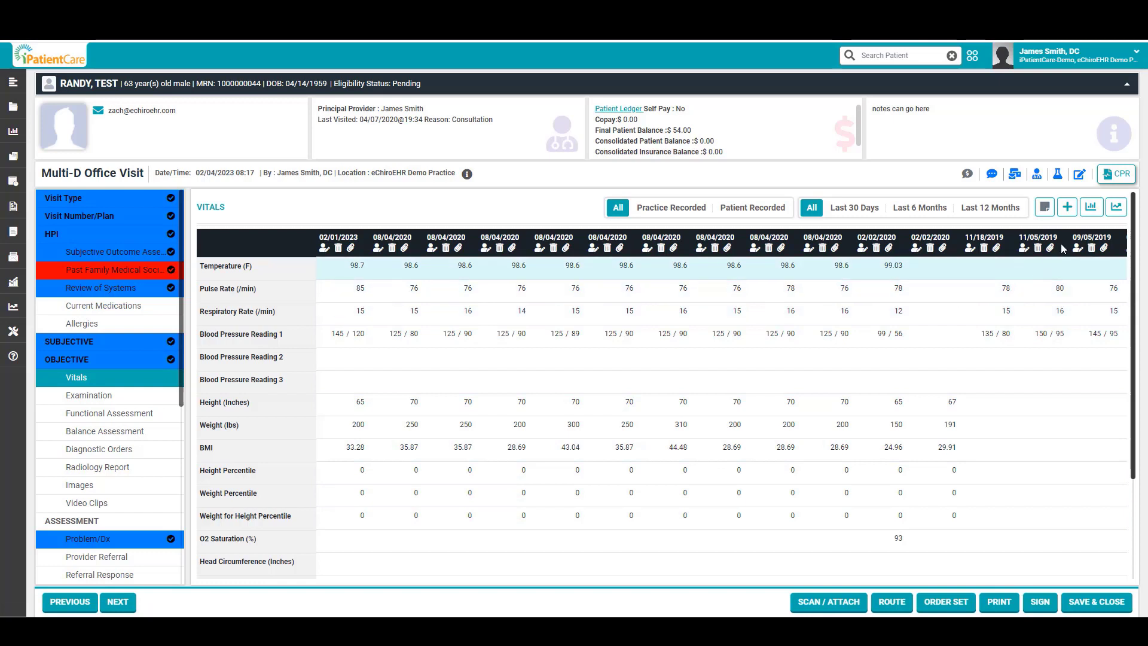
click(1067, 209)
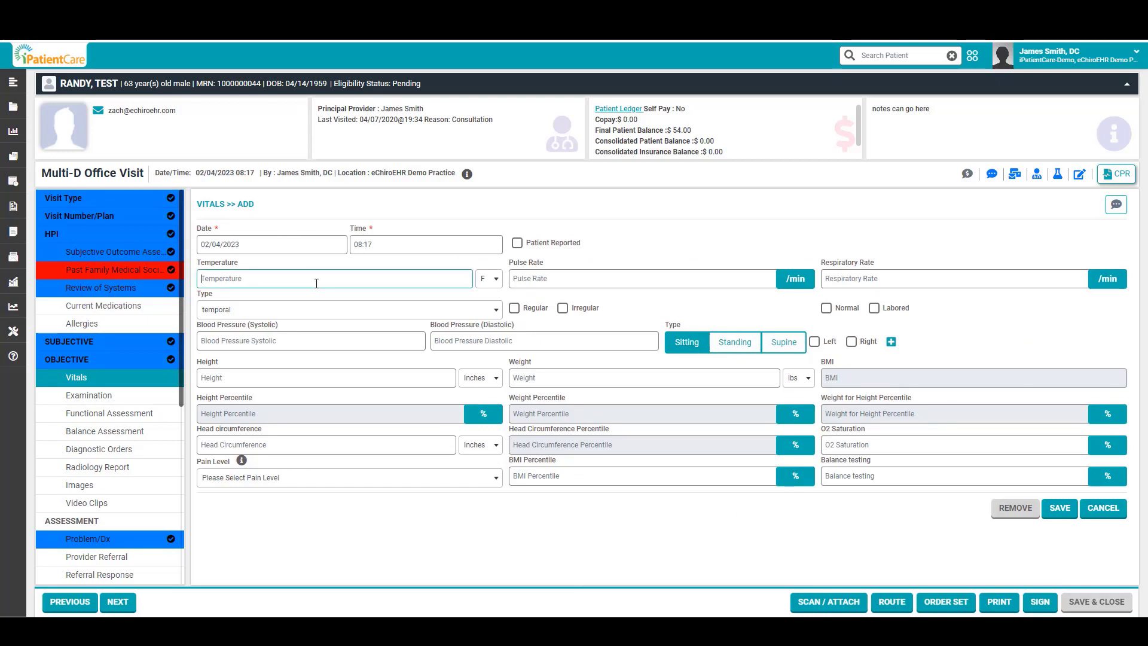
text(98.7)
text(85)
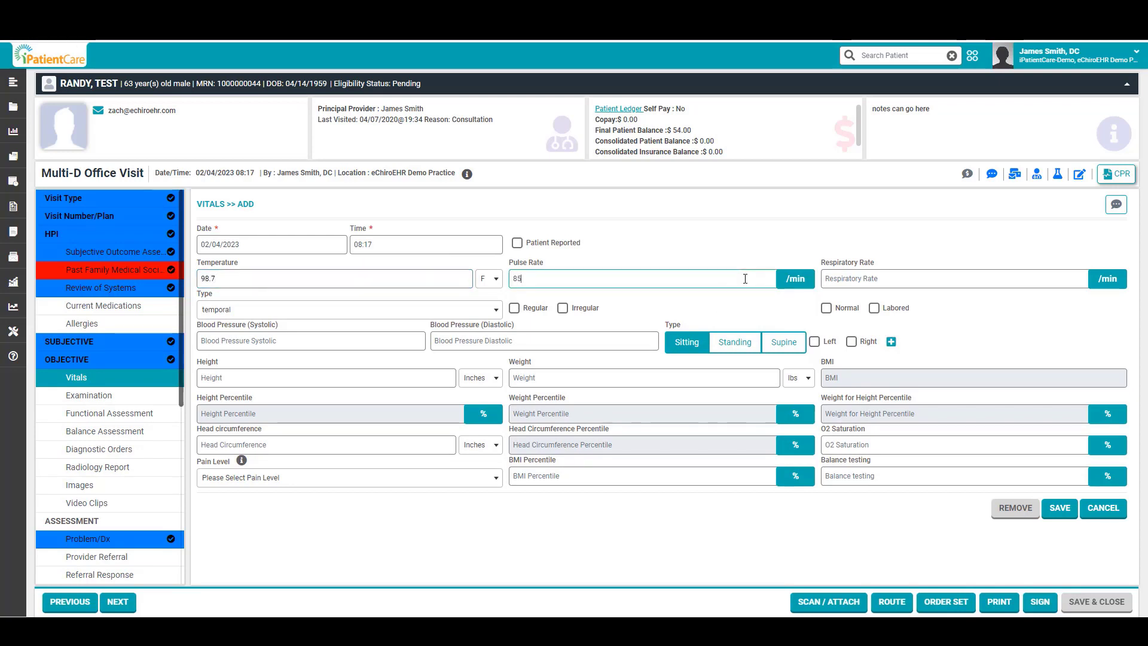
text(16)
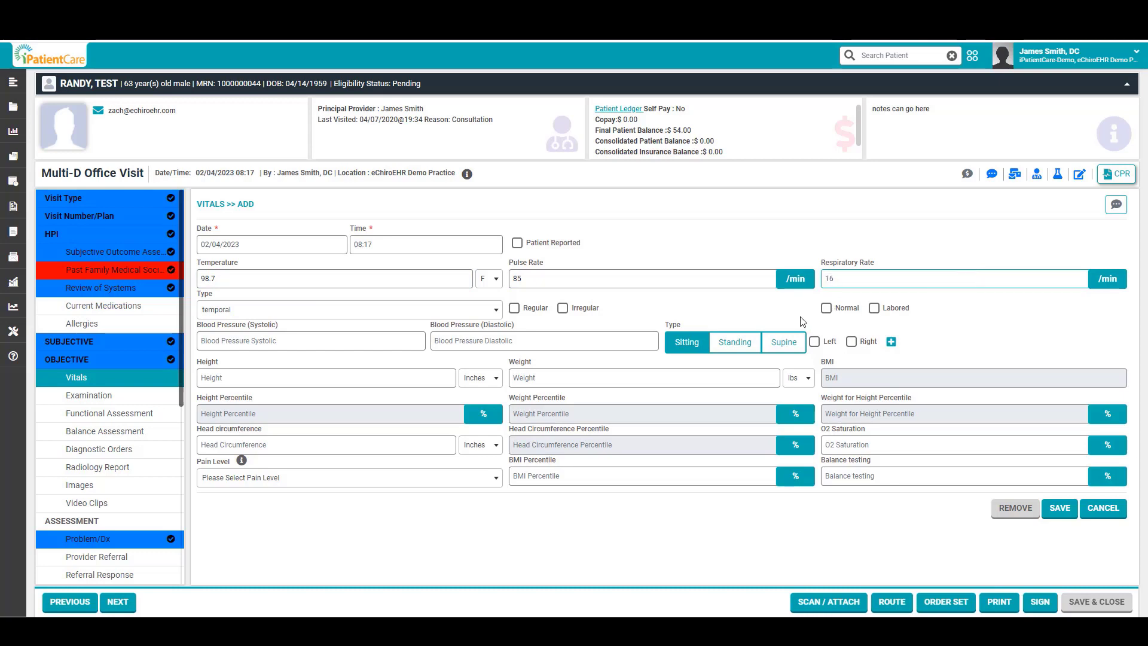
click(826, 308)
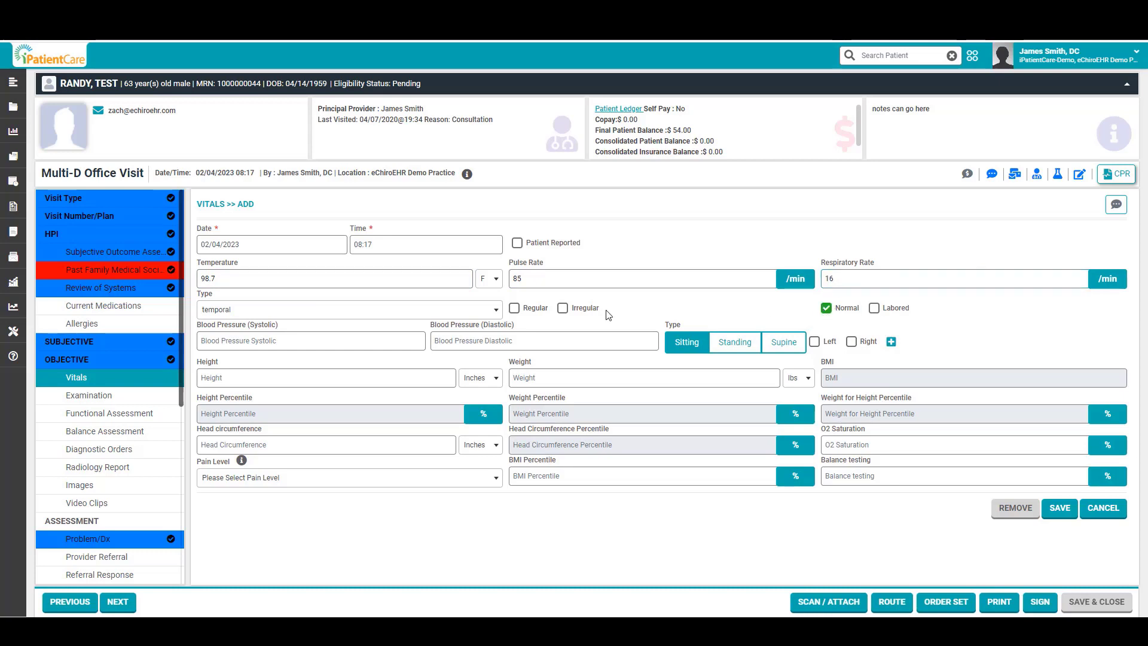
click(515, 310)
click(496, 310)
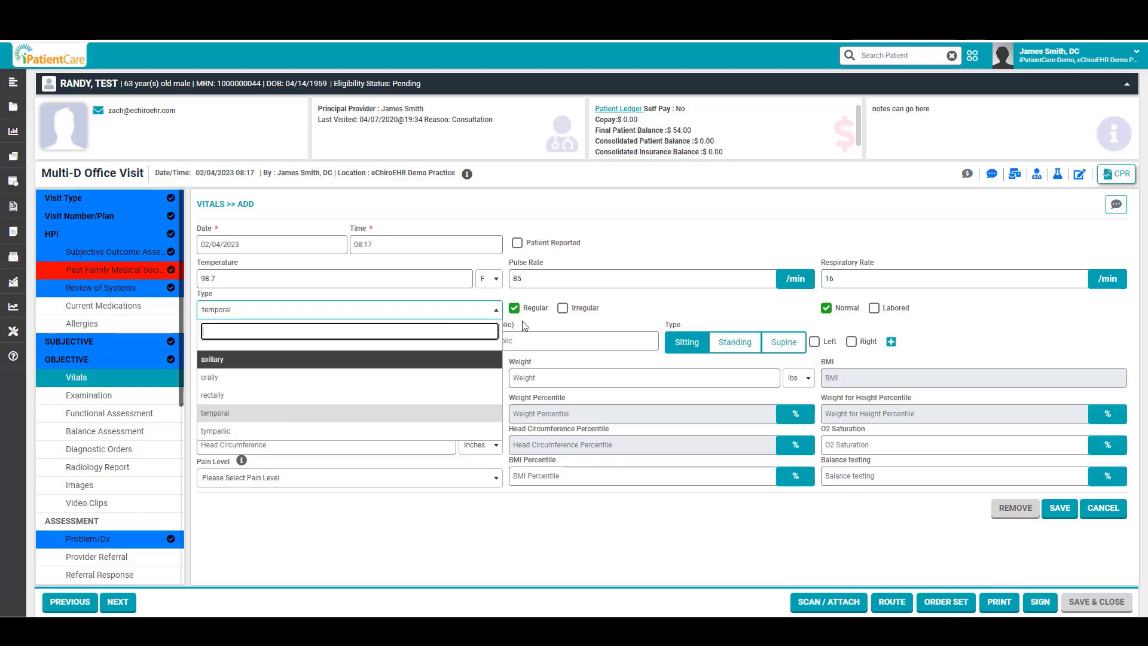
click(523, 326)
Step: Enter a sitting blood pressure of 145 systolic over 85 diastolic, taken on the left side
click(353, 340)
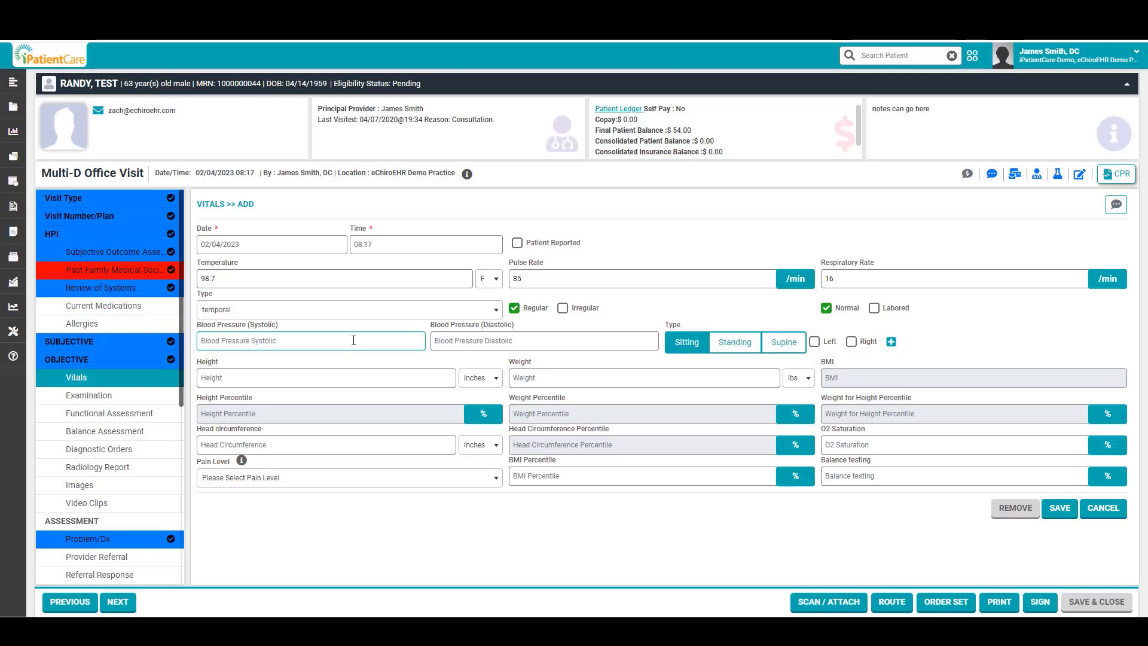
text(145)
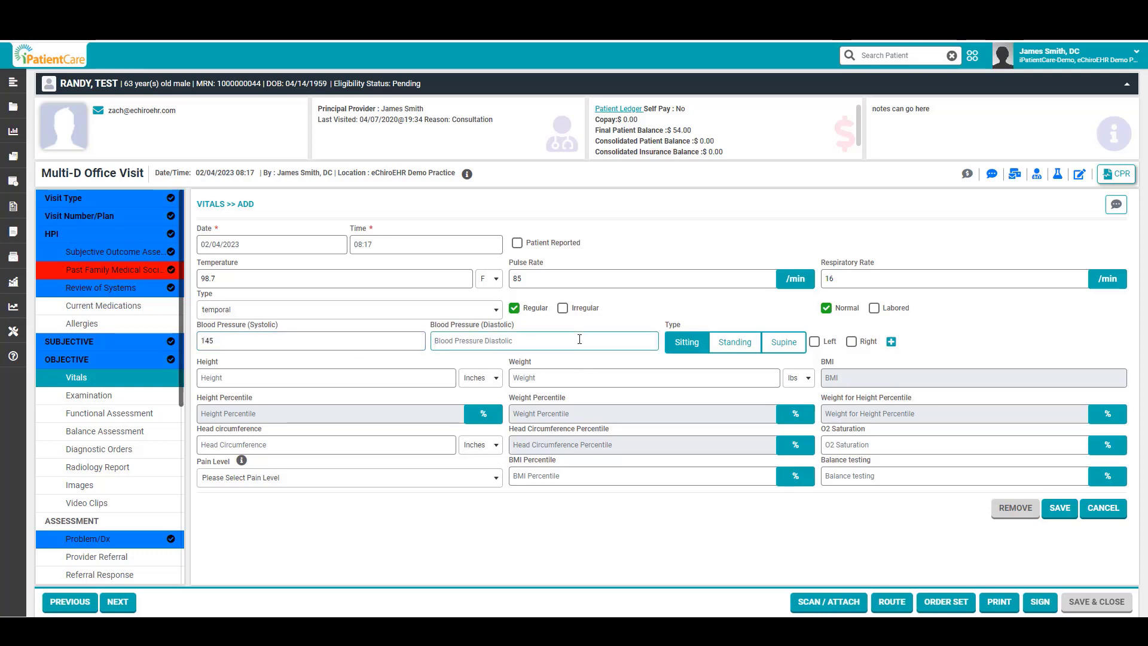
text(85)
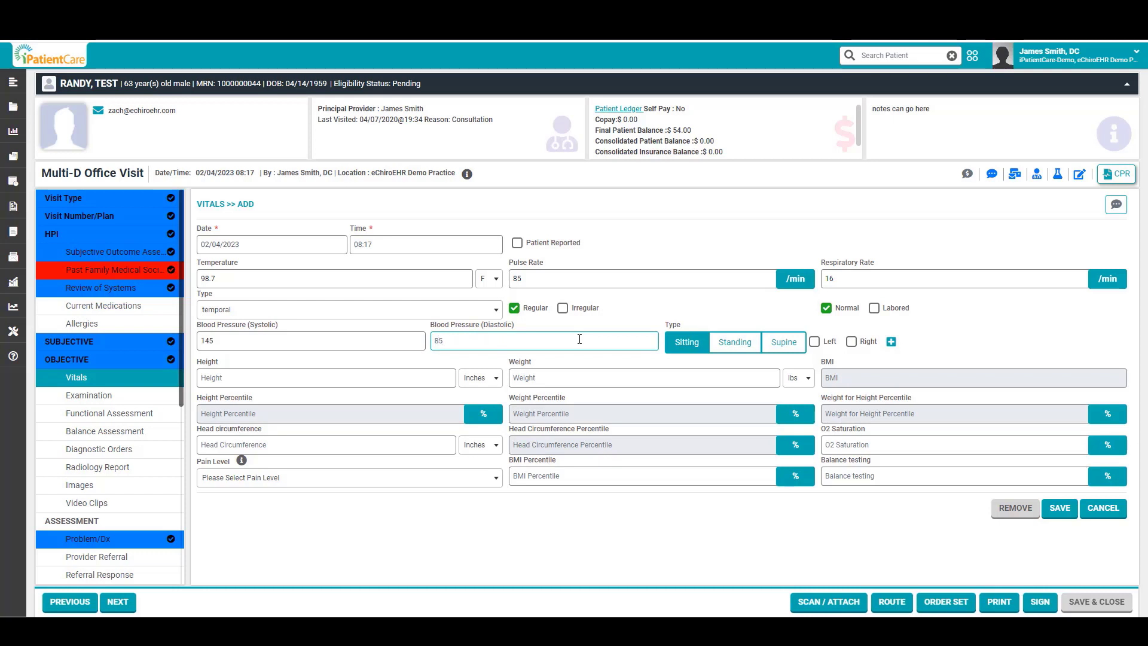
click(815, 343)
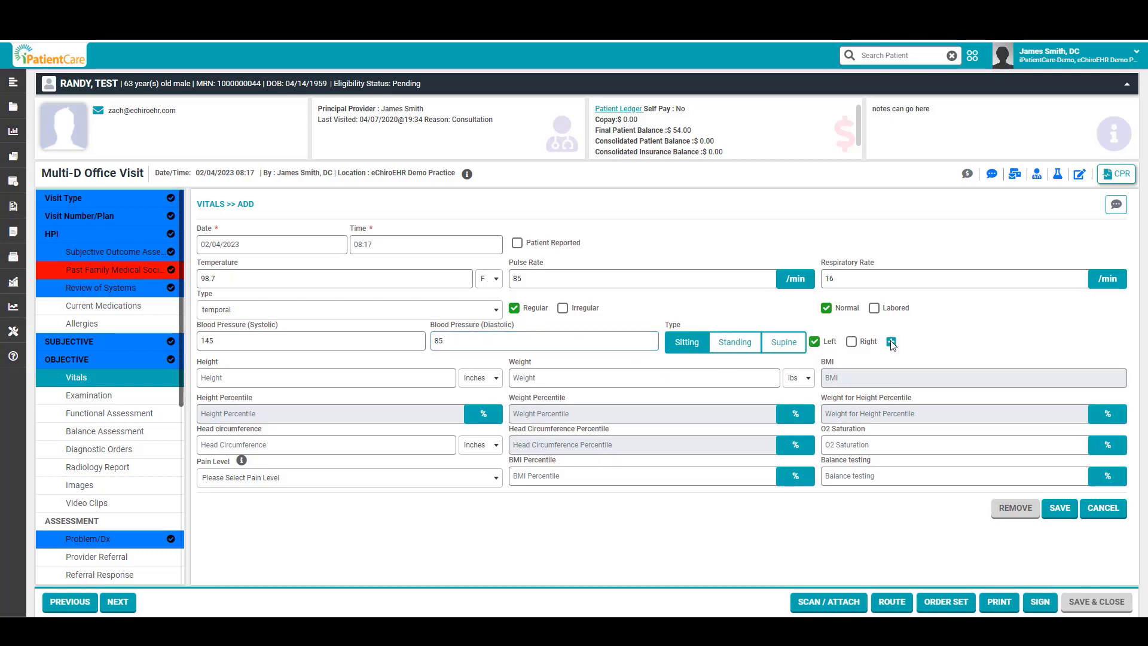
Step: Enter a height of 65 inches and a weight of 185 lbs, and save the vitals entry
click(257, 380)
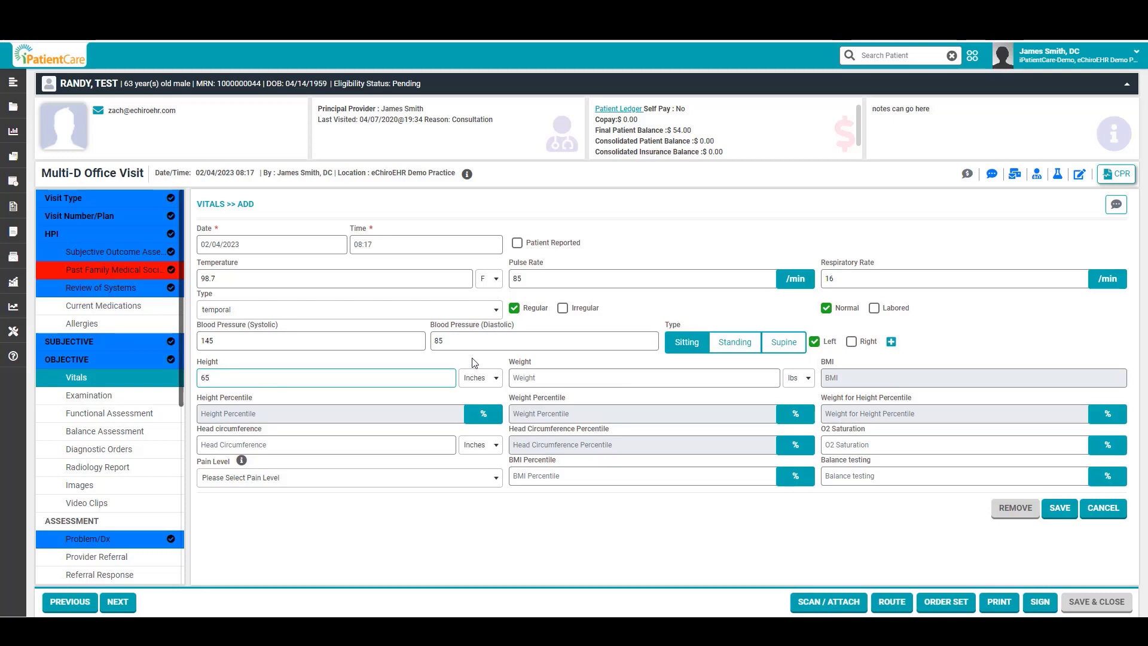
click(555, 376)
text(185)
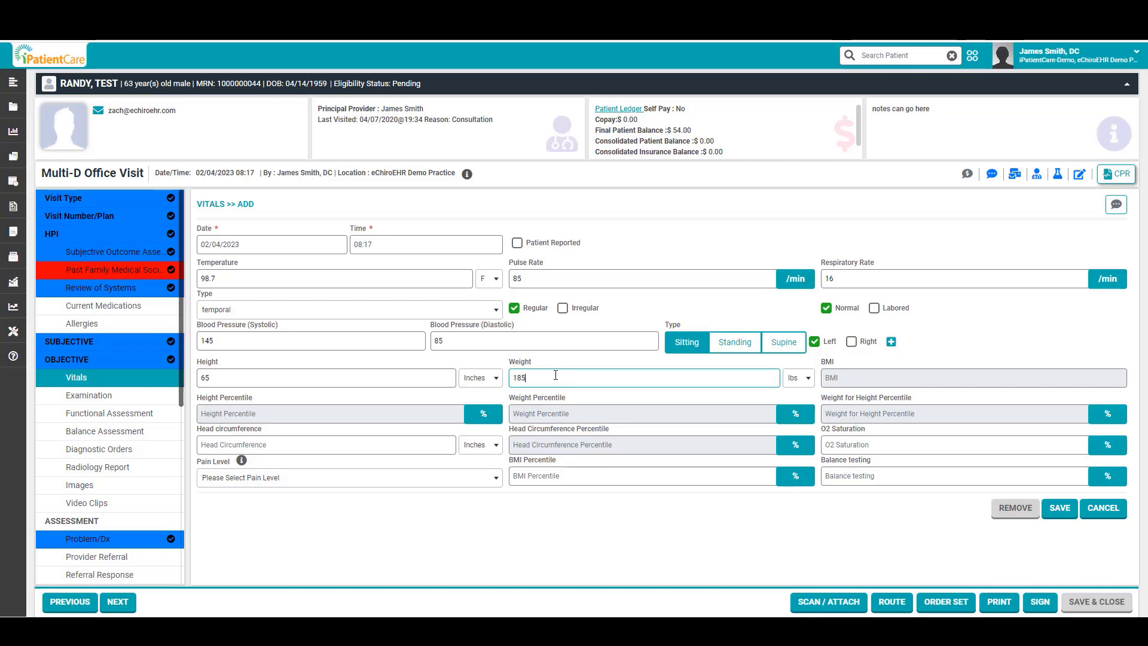
key(Tab)
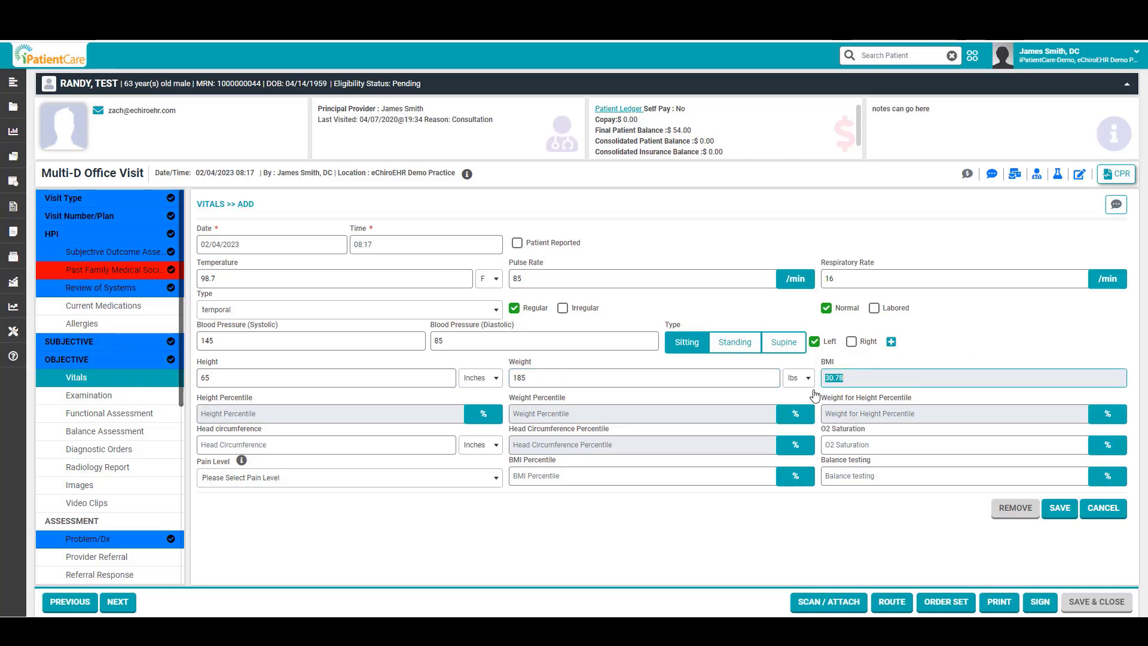
click(972, 346)
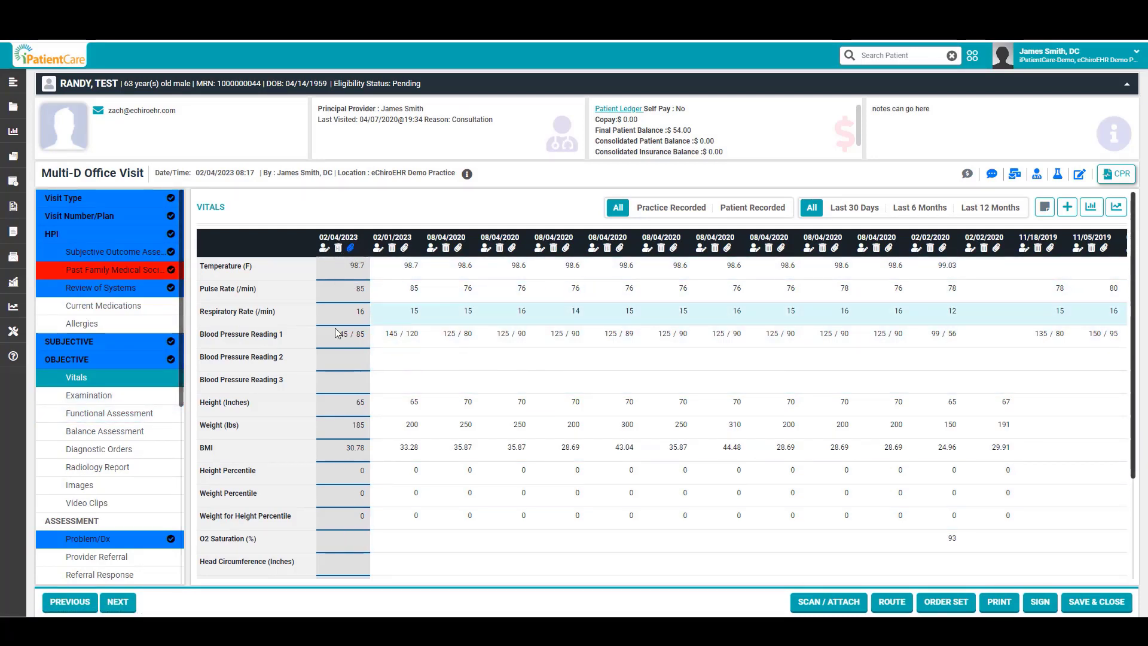
Step: In the Examination's Postural Evaluation, record the shoulders as left low under P-A Postural Analysis
click(82, 402)
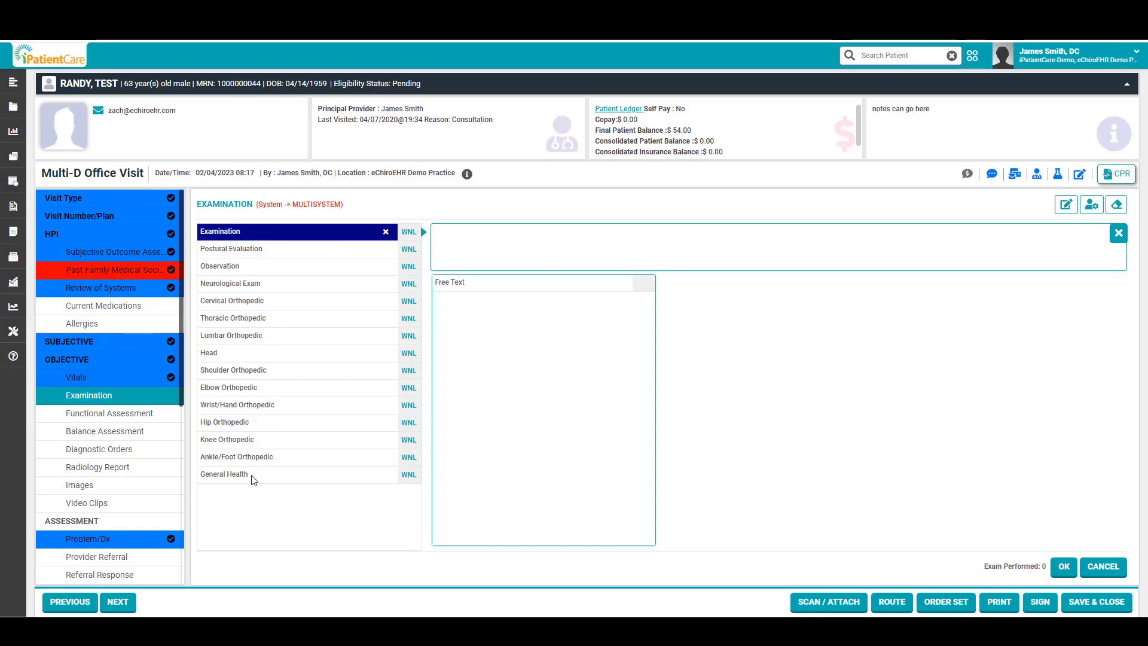
click(293, 249)
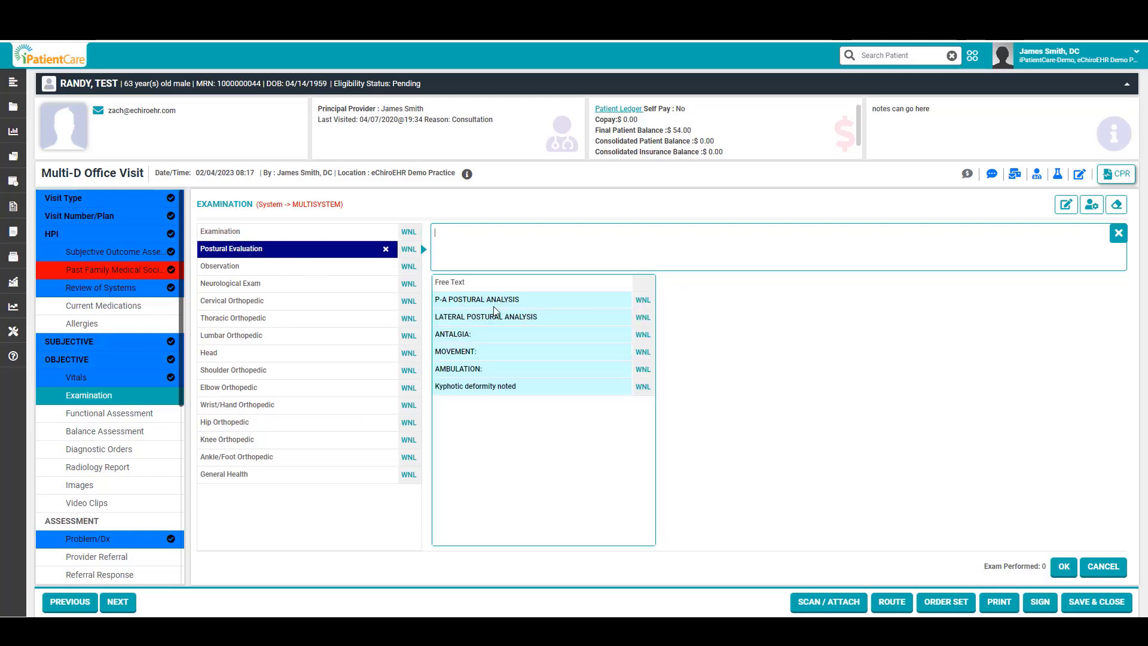
click(527, 306)
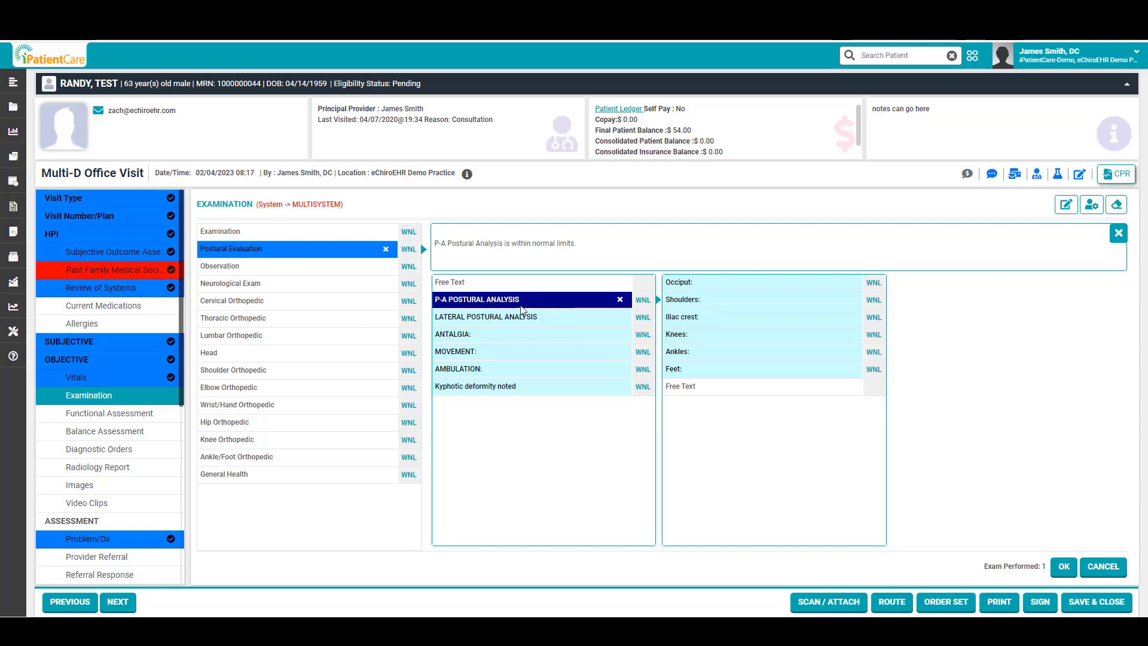
click(722, 302)
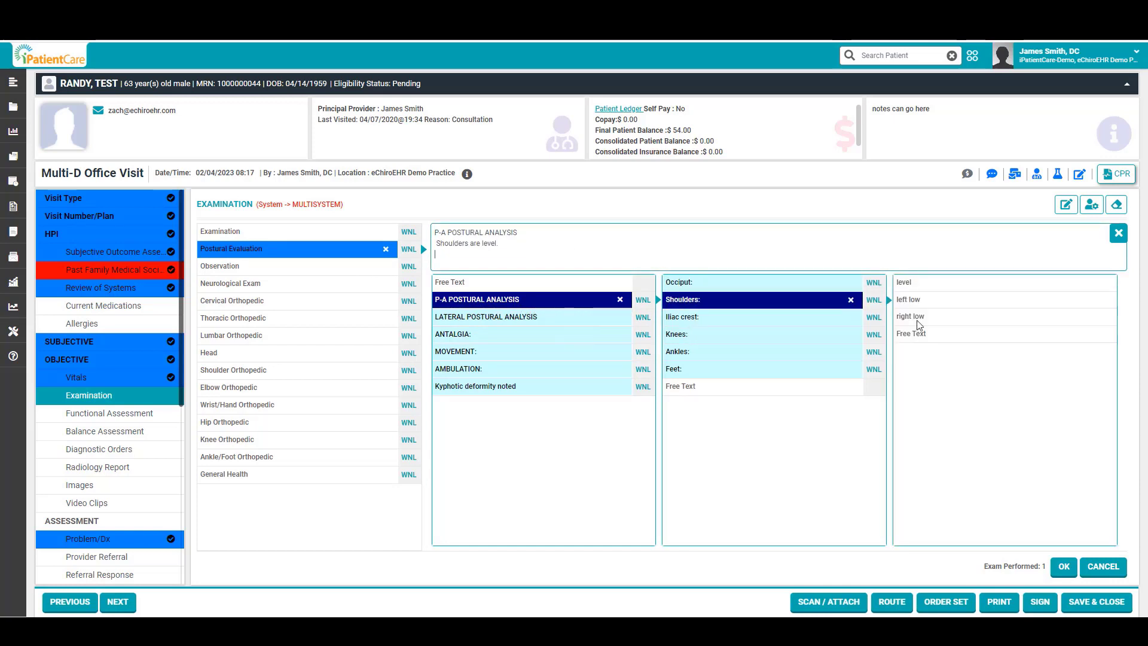
click(919, 303)
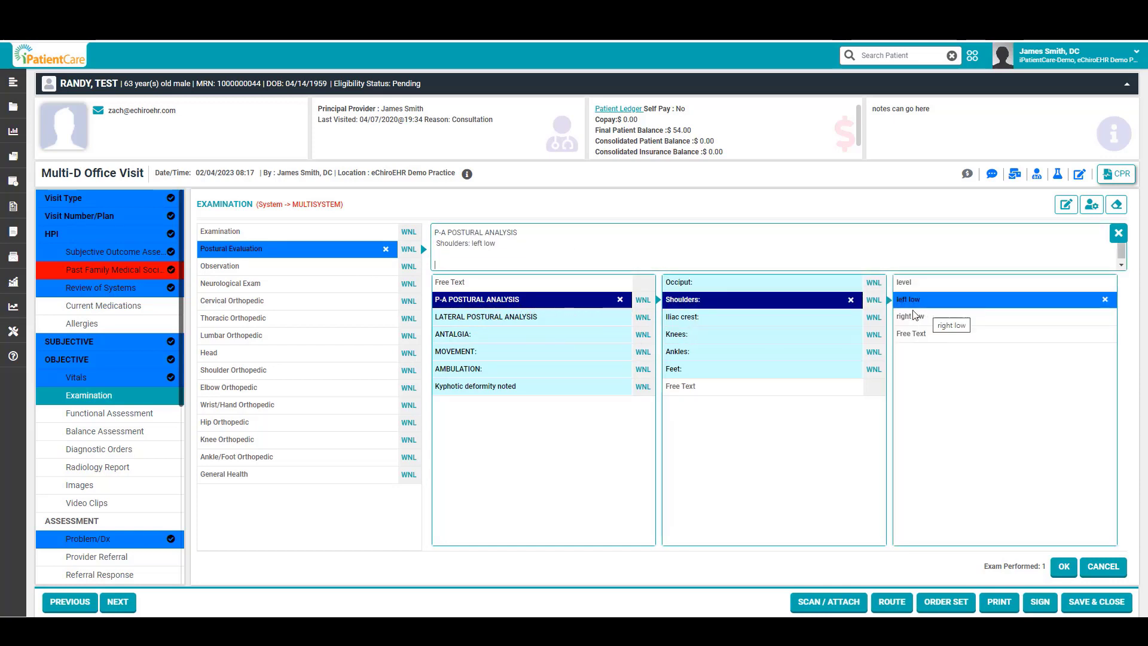
Step: Record mid-thoracic flattening of the thoracic spine under Lateral Postural Analysis, and document no antalgia
click(561, 317)
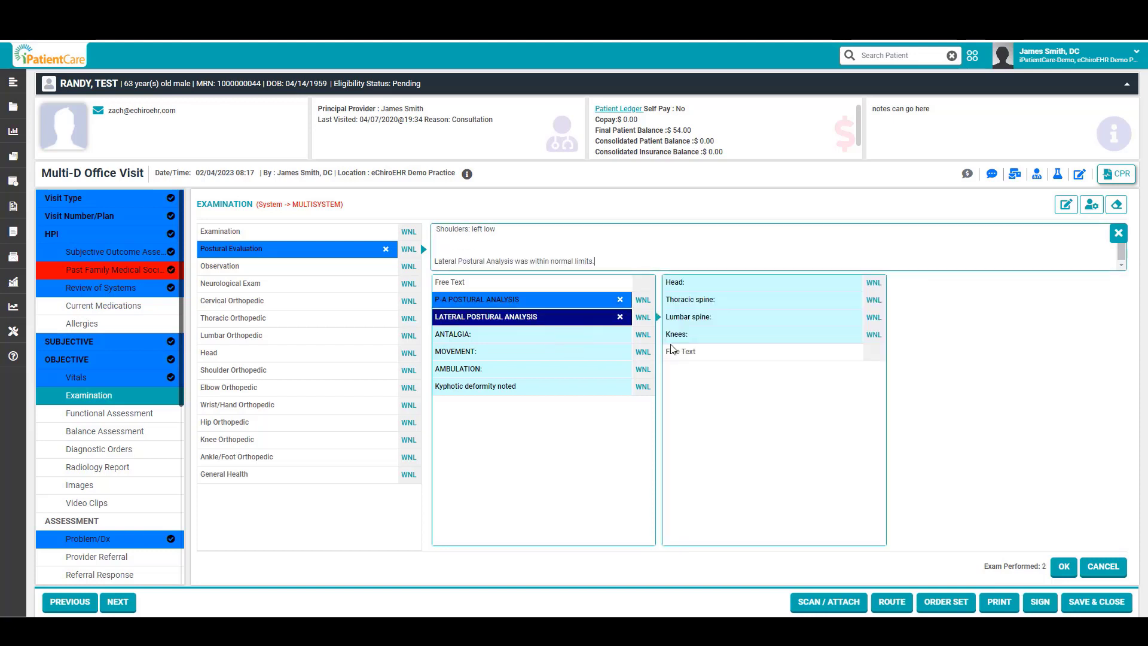
click(730, 305)
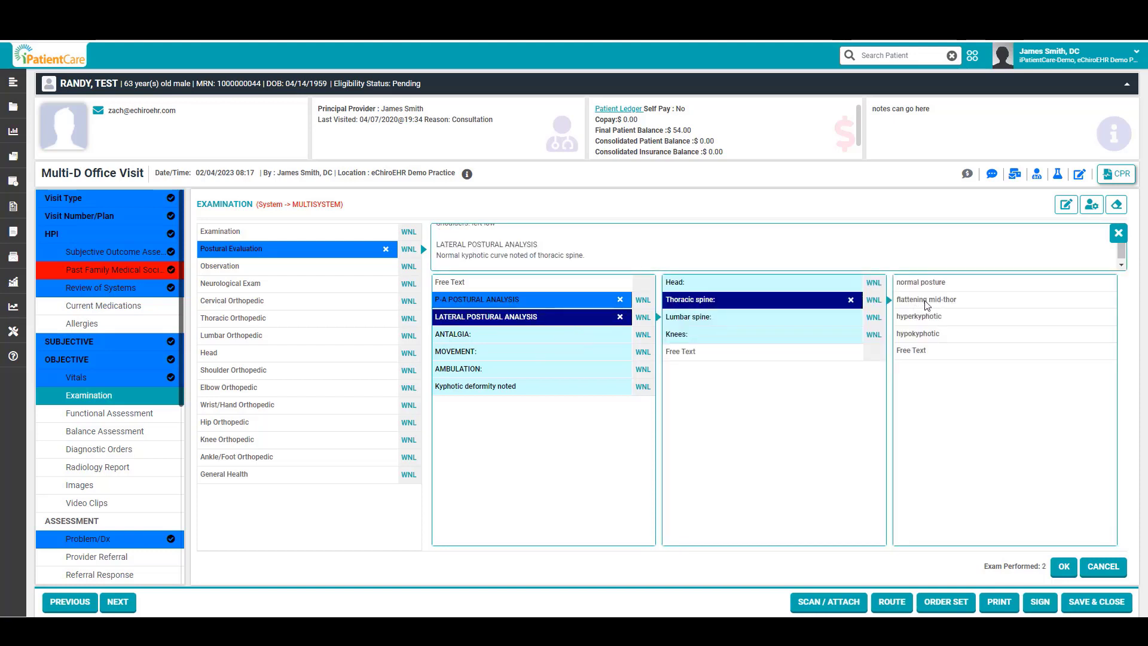
click(926, 303)
click(478, 339)
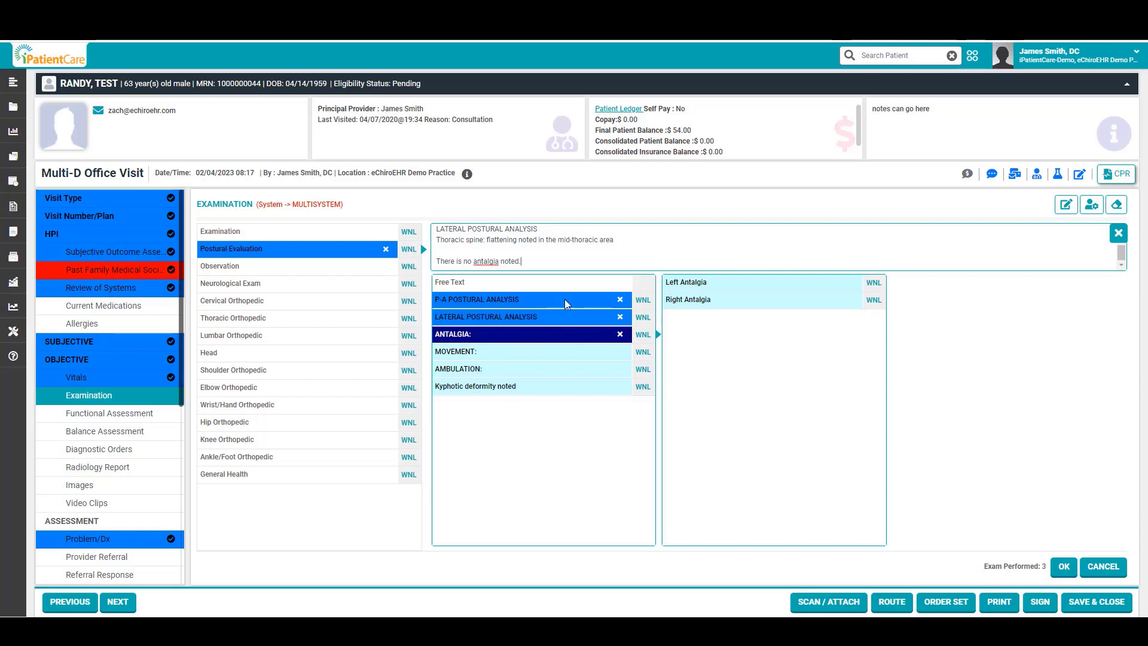
click(224, 267)
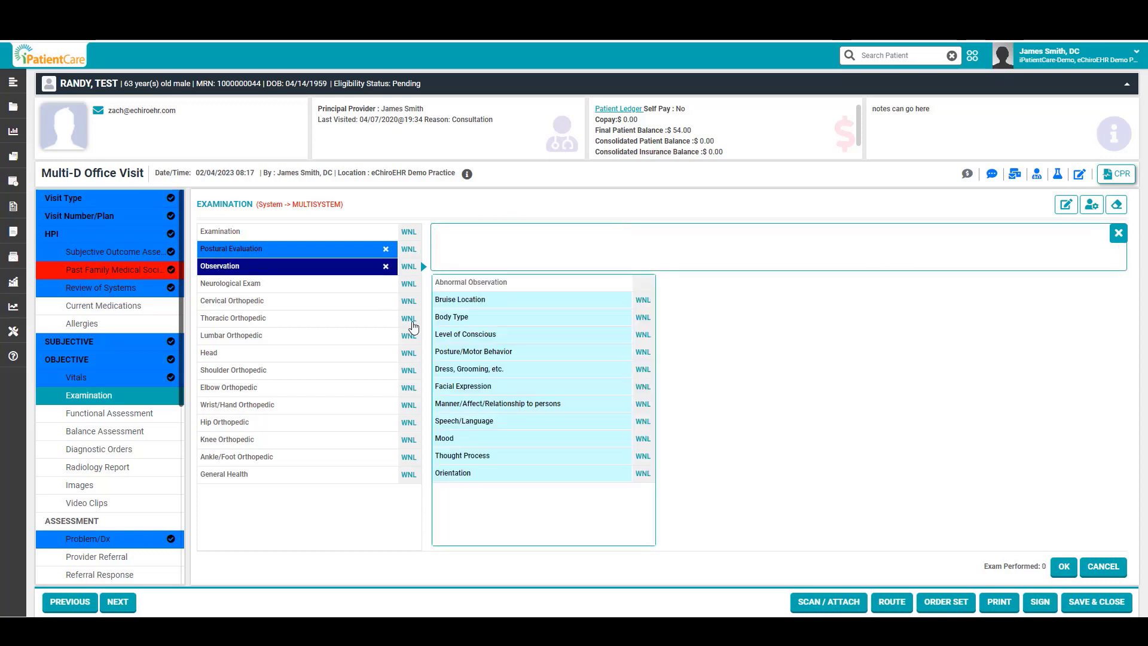
click(507, 300)
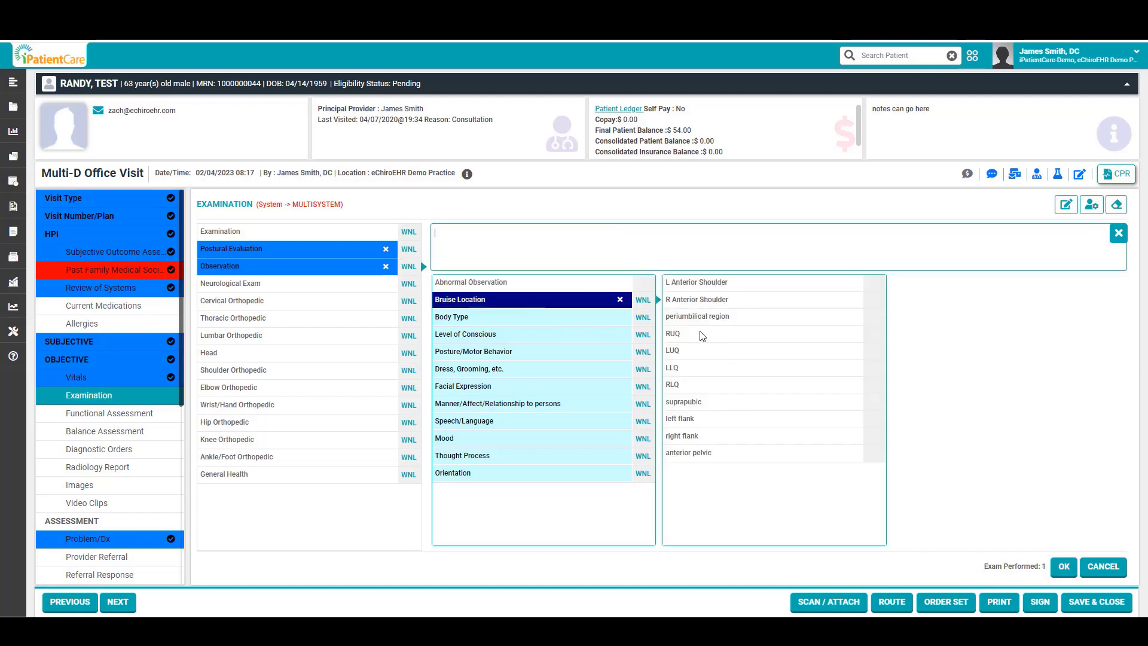
click(710, 302)
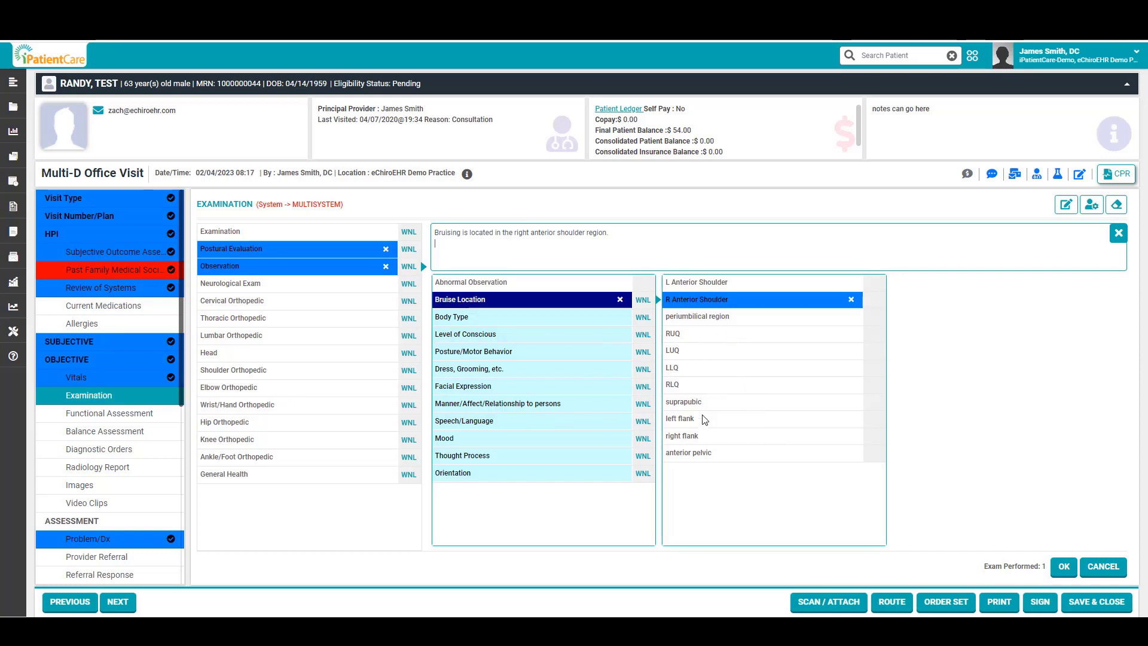
click(469, 306)
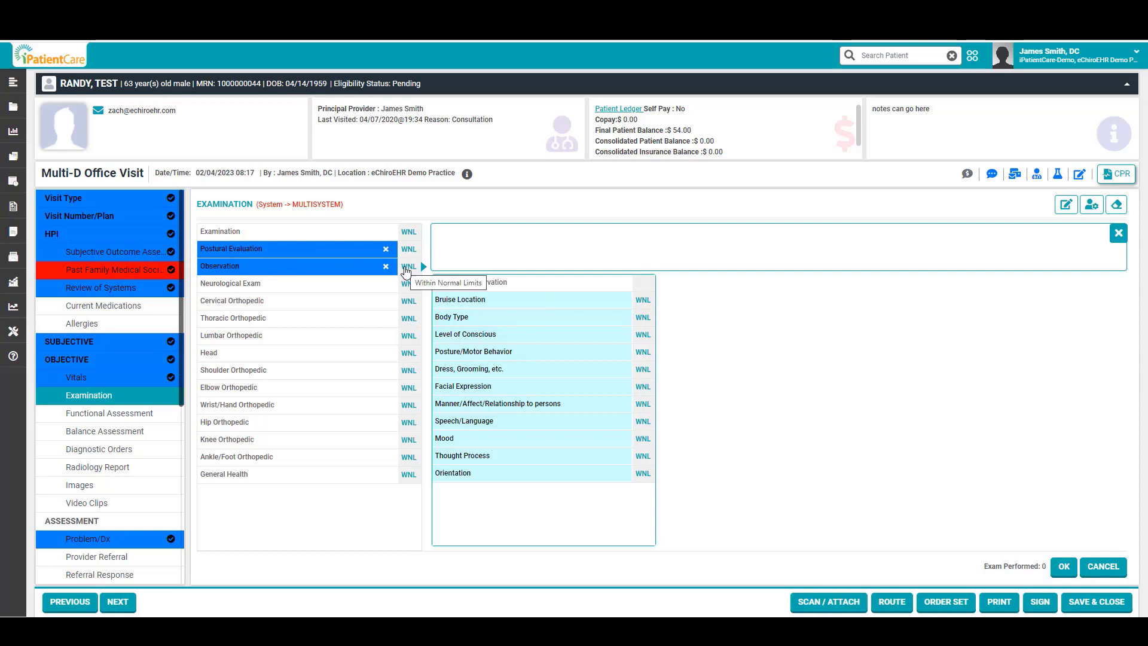
Step: Document the whole Observation section as within normal limits and review its generated narrative
click(407, 267)
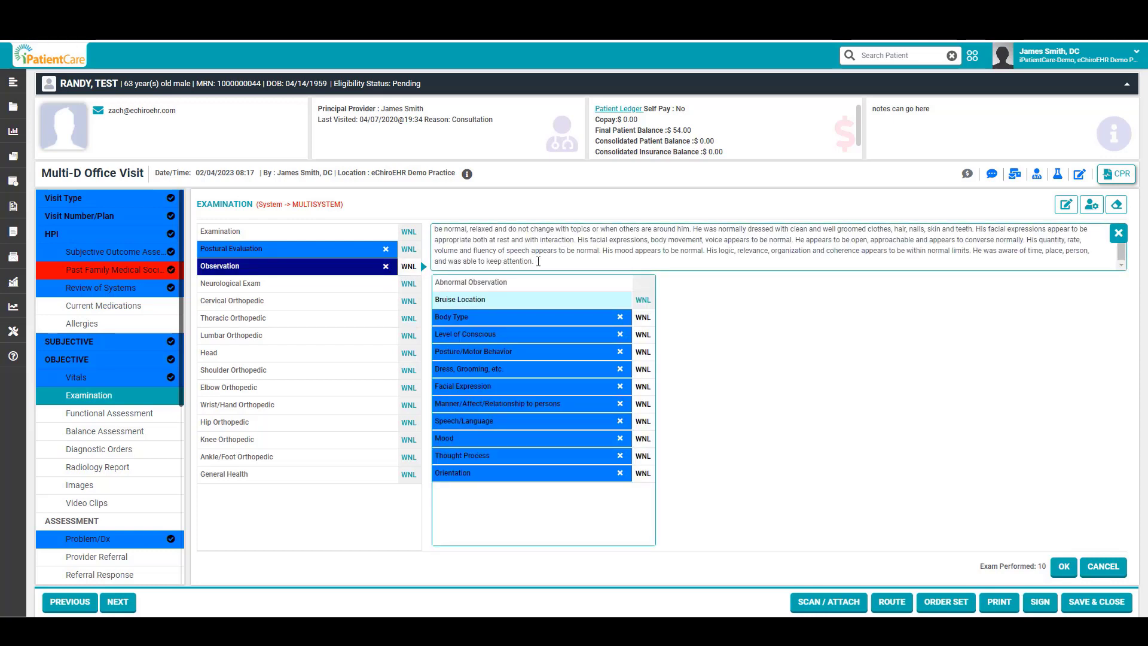
drag(533, 262, 431, 220)
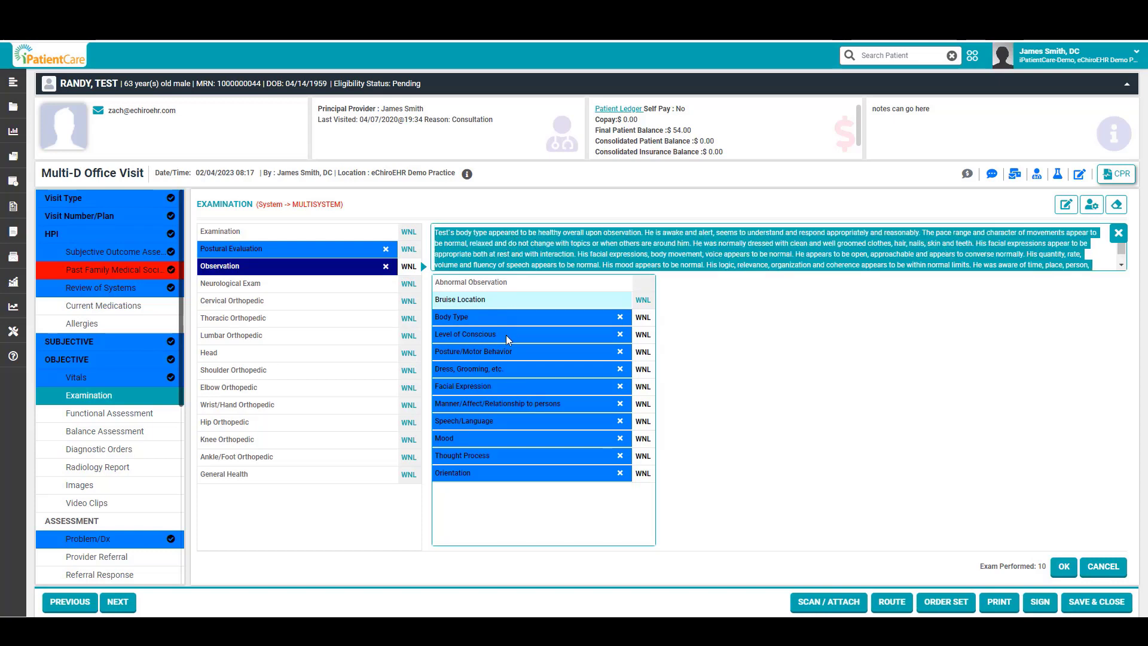
Step: In the Neurological Exam, document gait as within normal limits and grade the right biceps reflex (C5) 2/4 (normal)
click(238, 284)
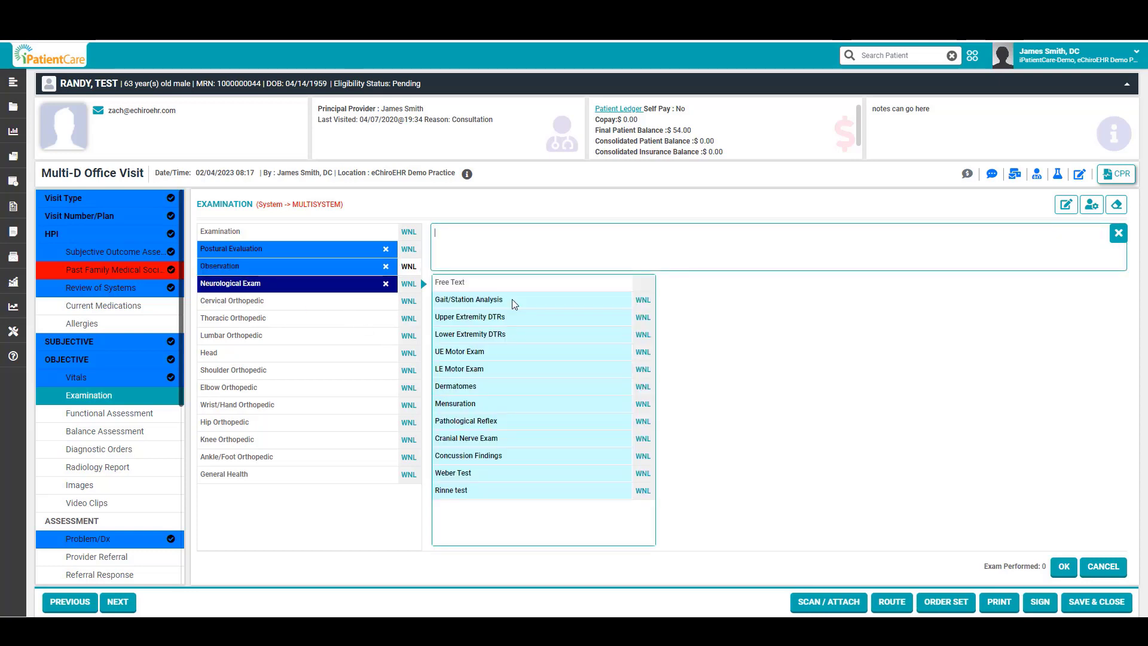
click(512, 299)
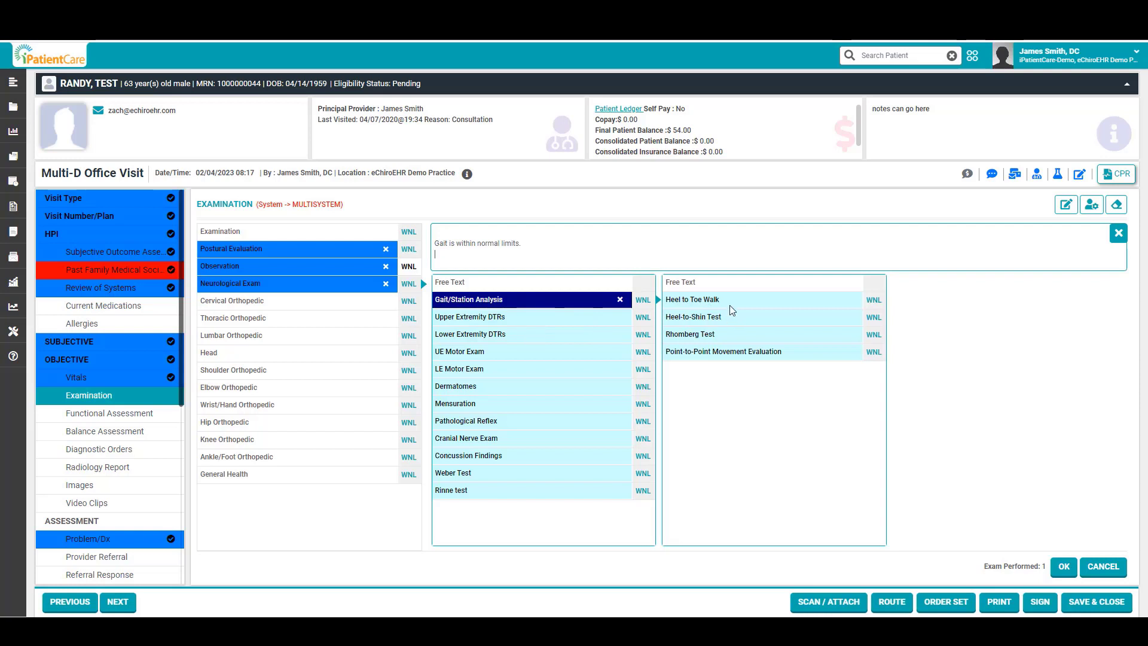
click(493, 318)
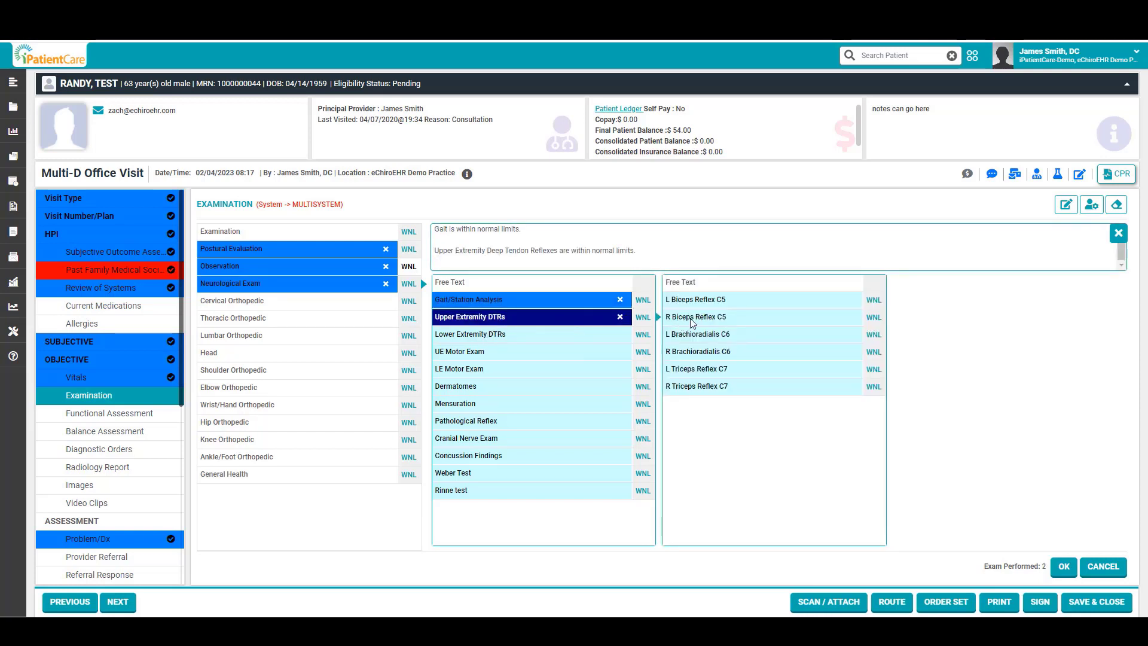
click(704, 321)
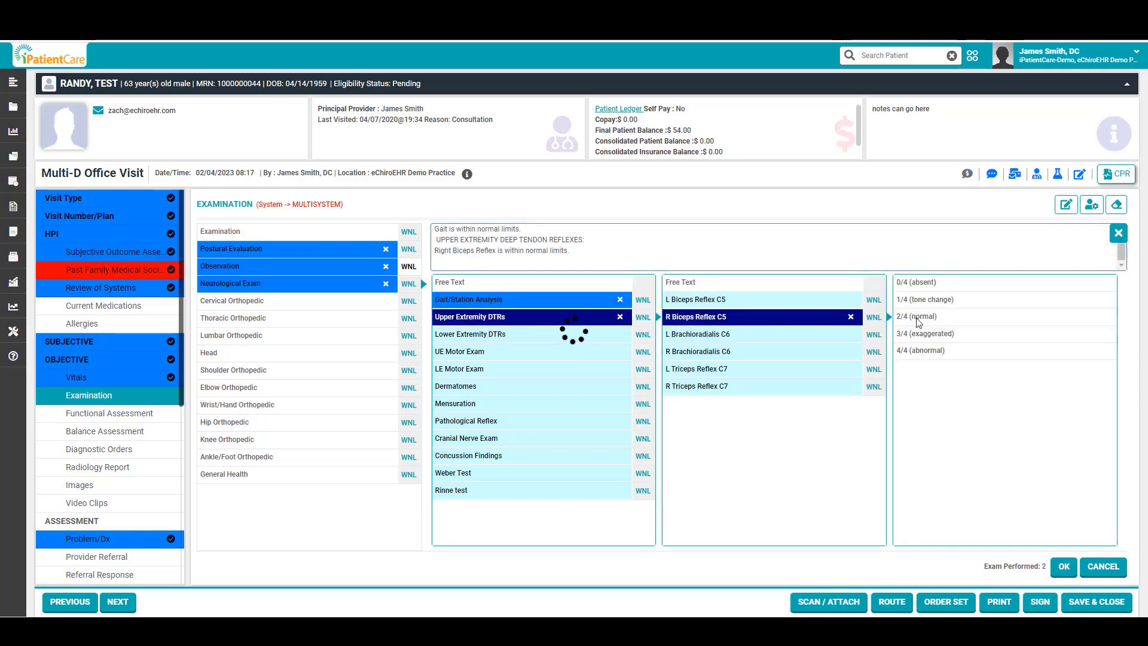
click(917, 321)
Step: Grade the right patellar reflex (L4) as 2/4 (normal) under Lower Extremity DTRs
click(507, 336)
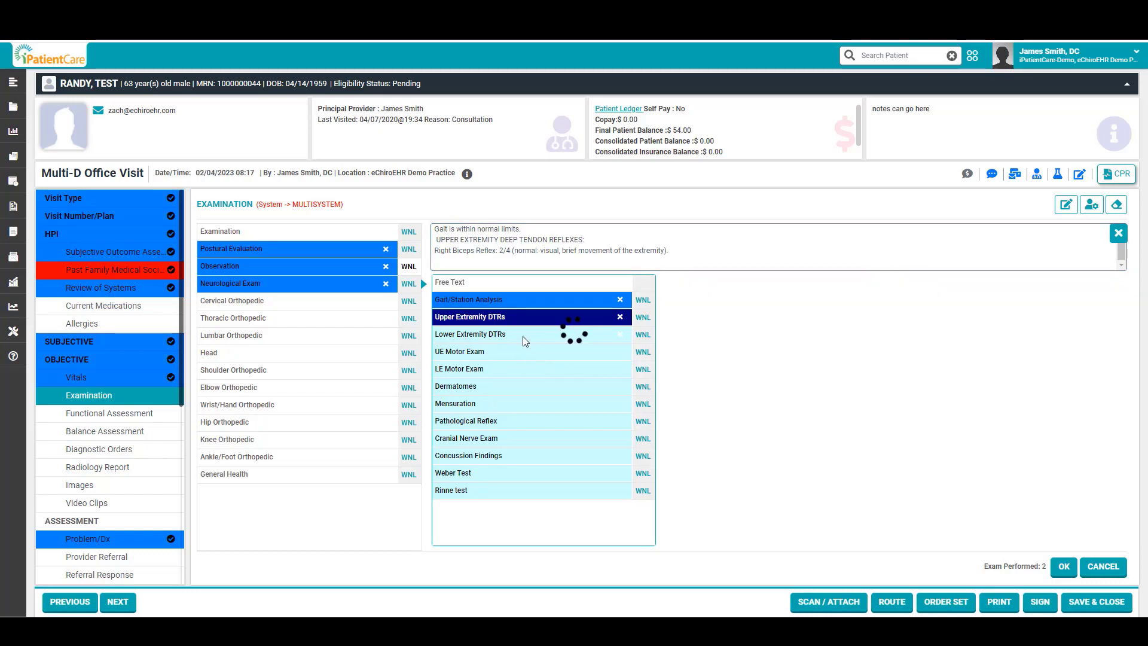
click(837, 316)
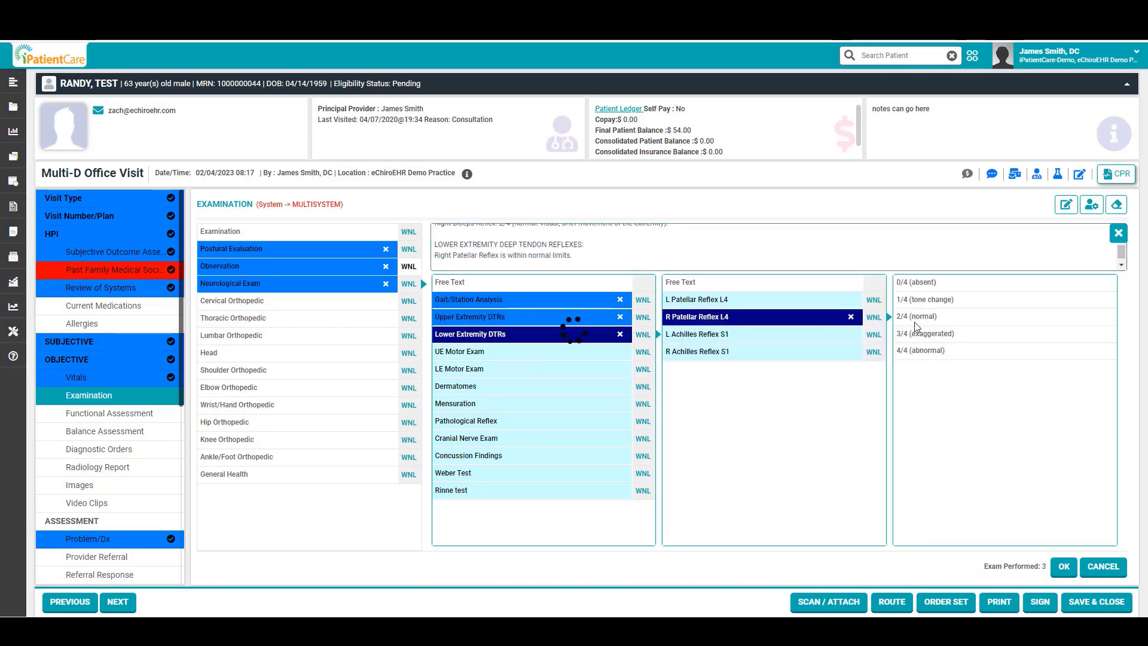
click(916, 321)
Step: In the UE Motor Exam, grade the left wrist flexors (C7) as W/O Gravity 2/5
click(487, 355)
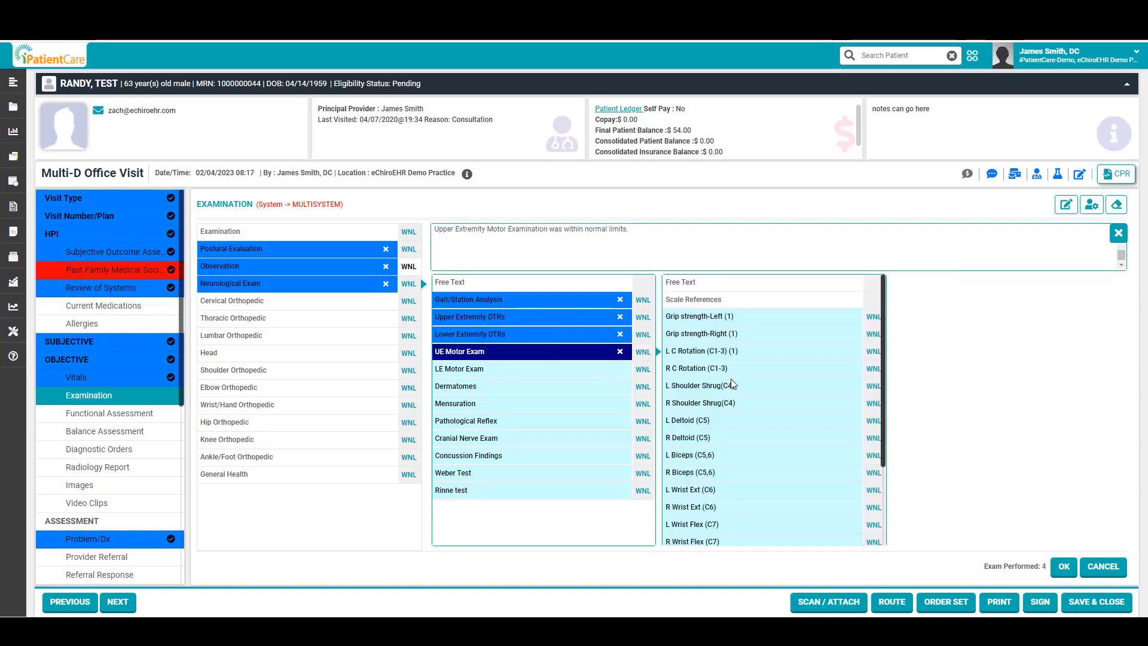
scroll(736, 468, down, 2)
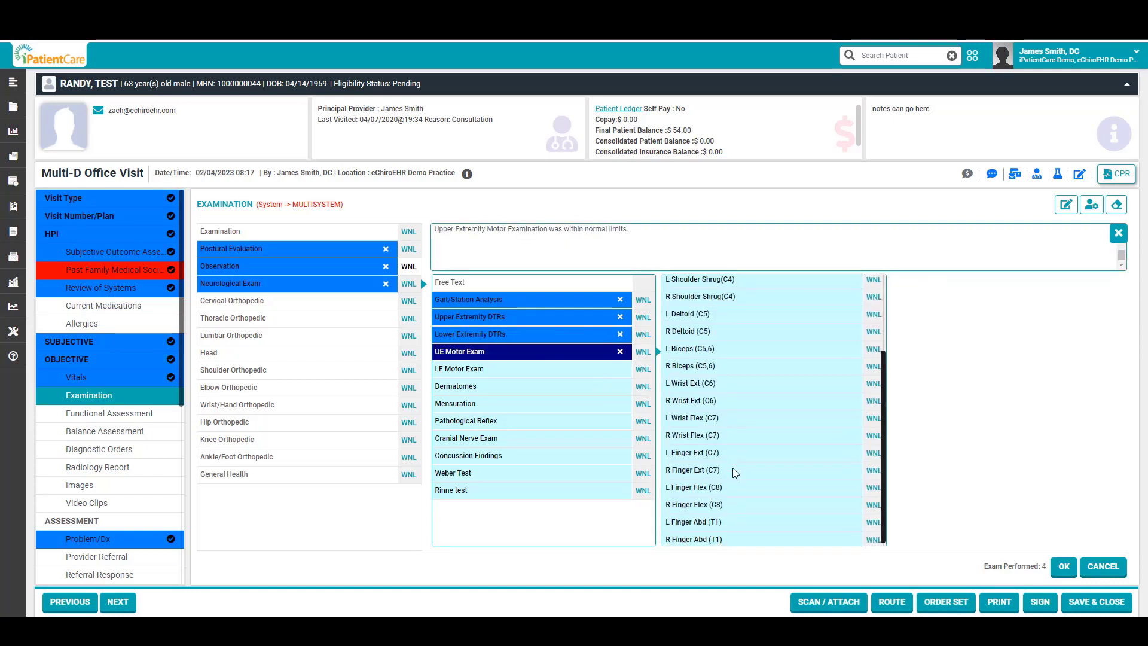
scroll(744, 349, down, 3)
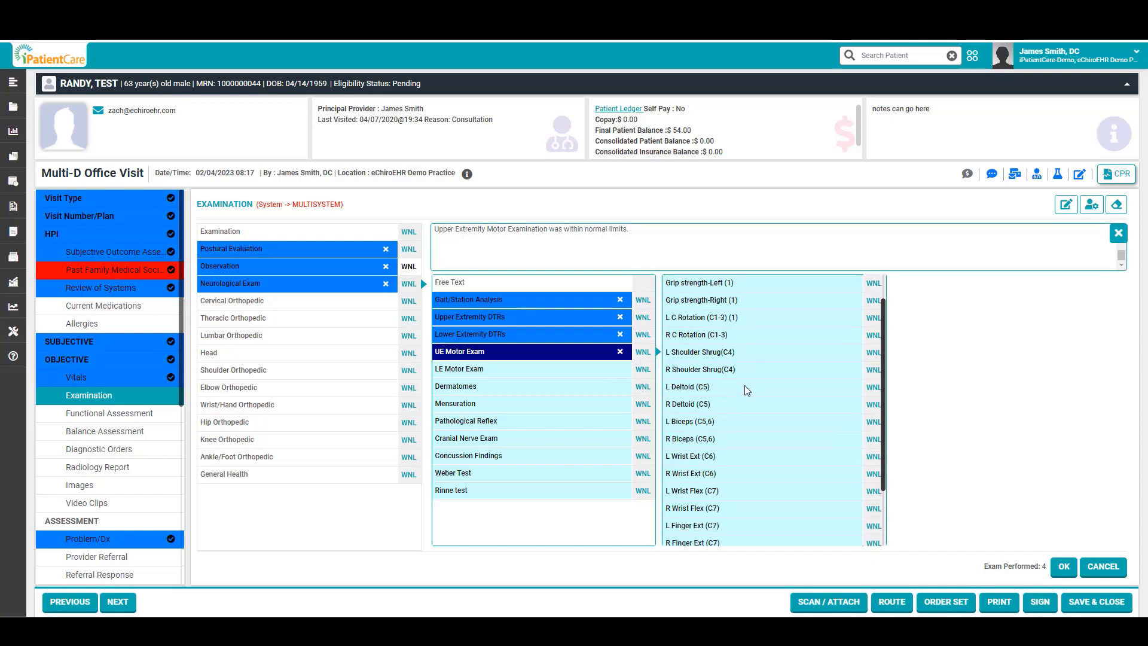
scroll(745, 392, up, 3)
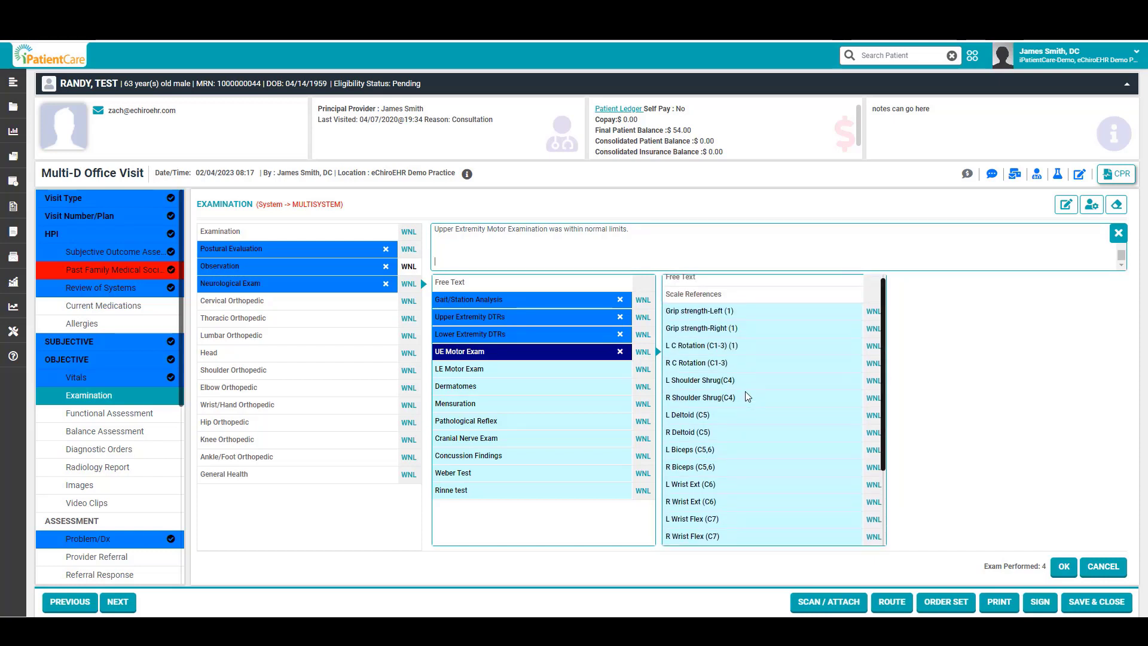
scroll(745, 392, down, 3)
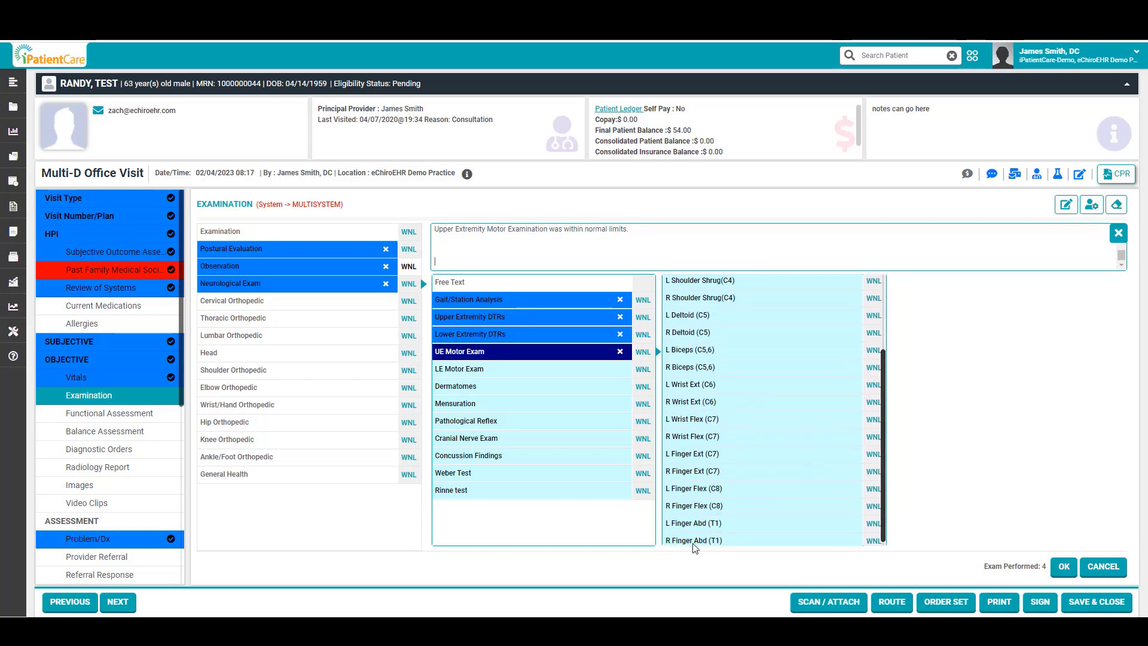
click(716, 422)
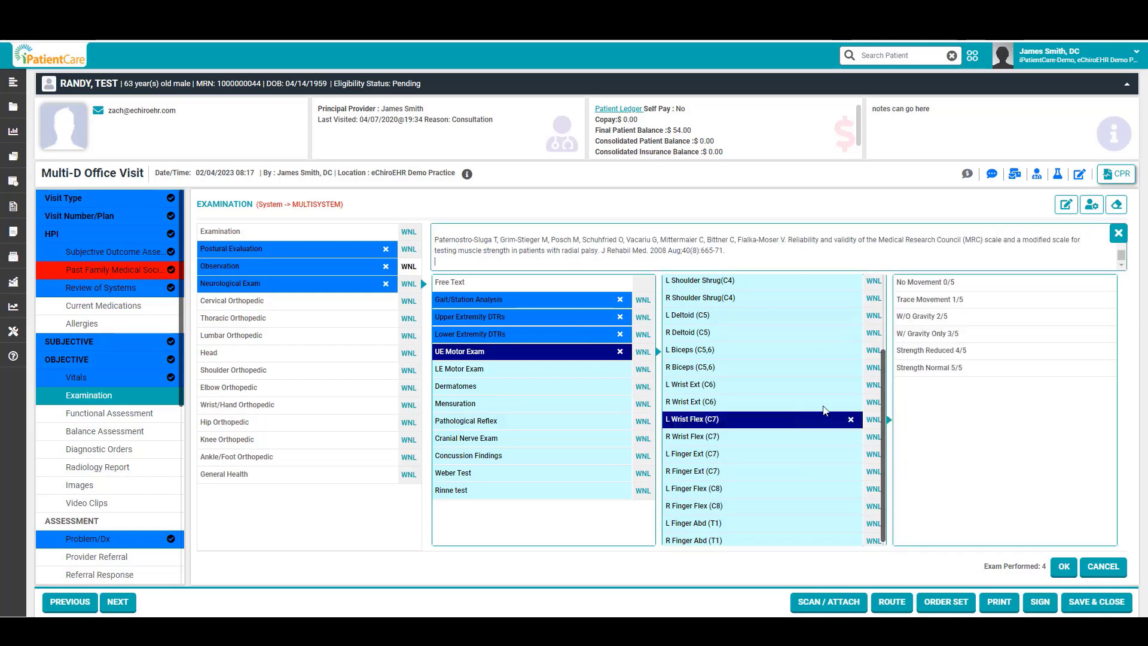
click(938, 321)
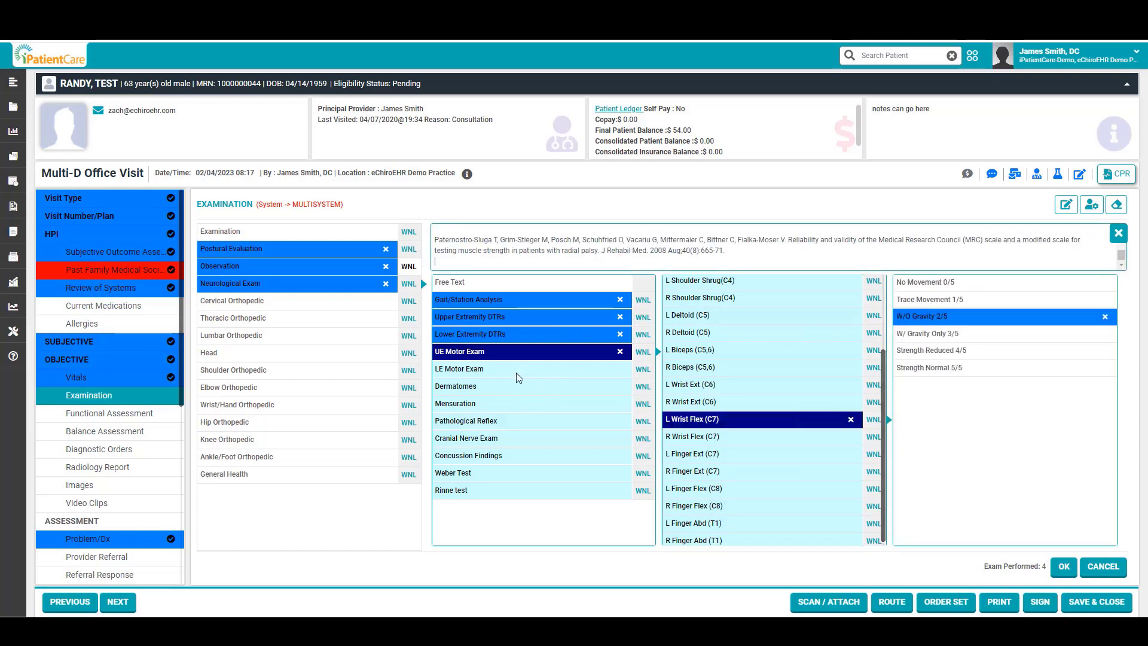
Step: Record hypersensitivity of the right C6 dermatome, and document pathological reflexes and the cranial nerve exam as within normal limits
click(507, 388)
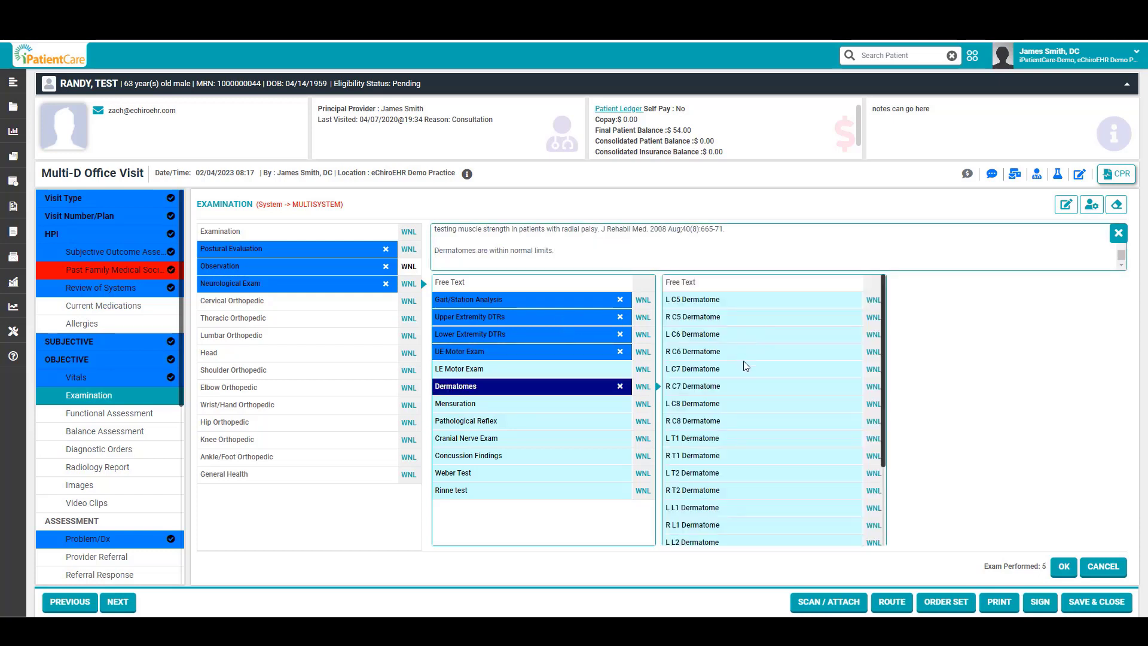
click(744, 354)
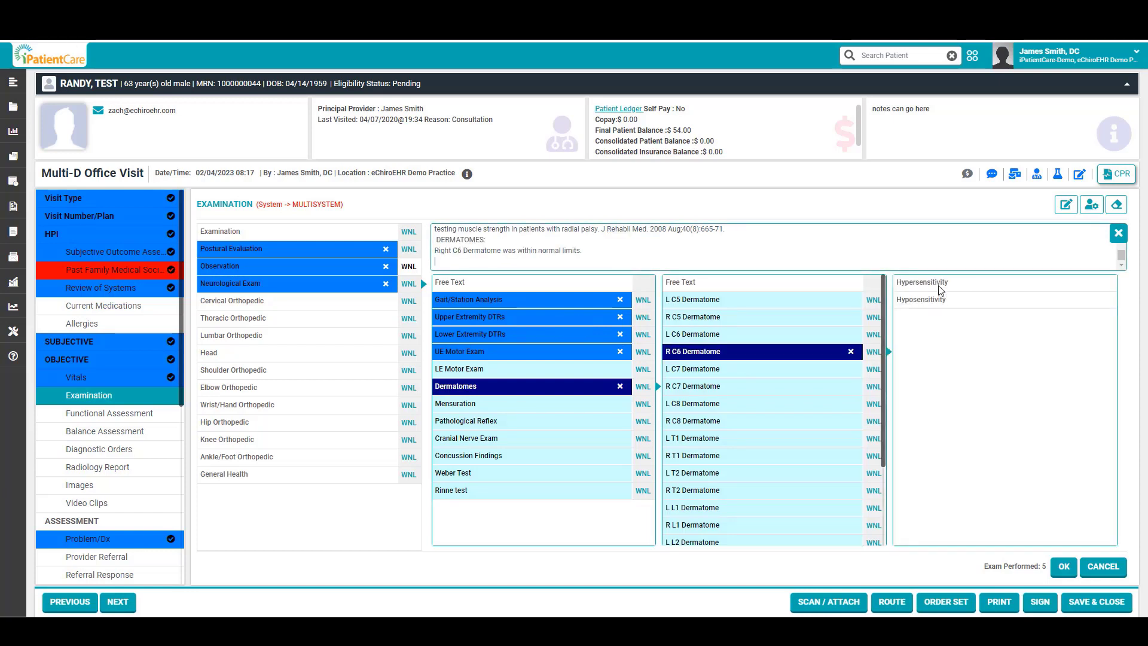
click(928, 287)
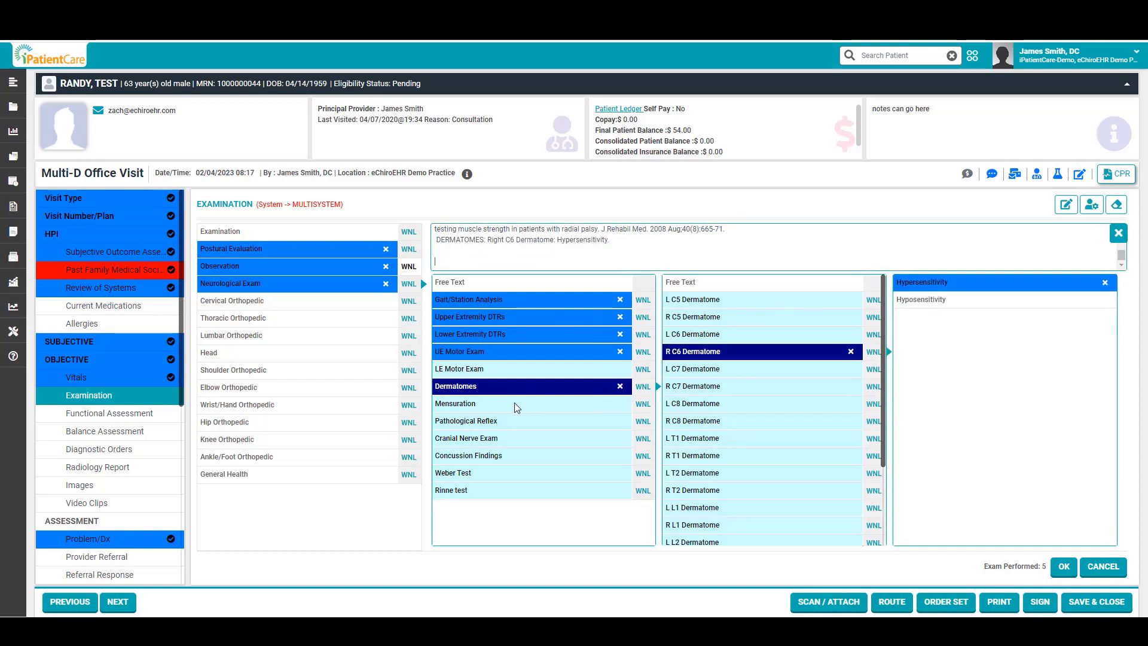
click(495, 422)
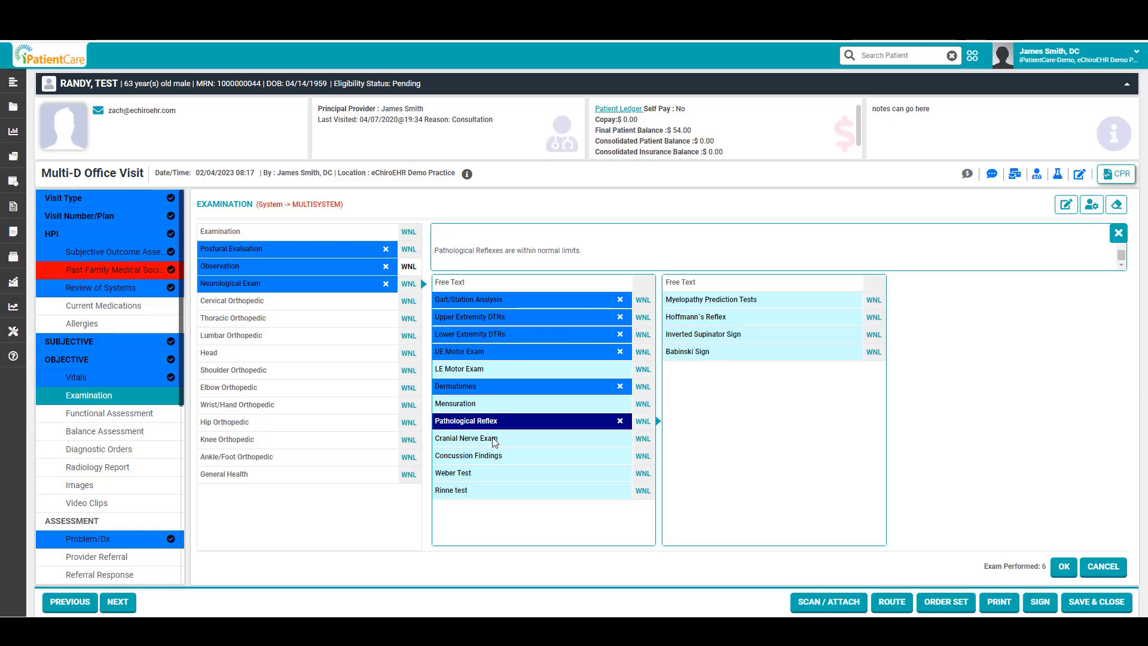
click(494, 440)
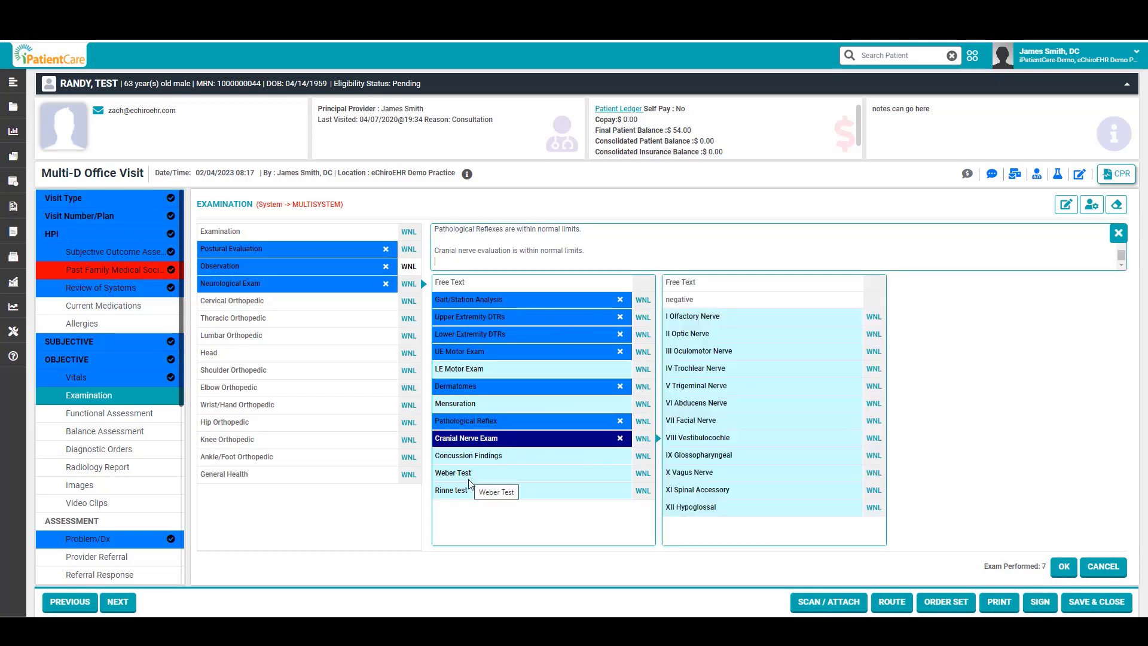
Step: Under Cervical Orthopedic, record C-spine active range-of-motion flexion as 25 out of 45-70
click(242, 302)
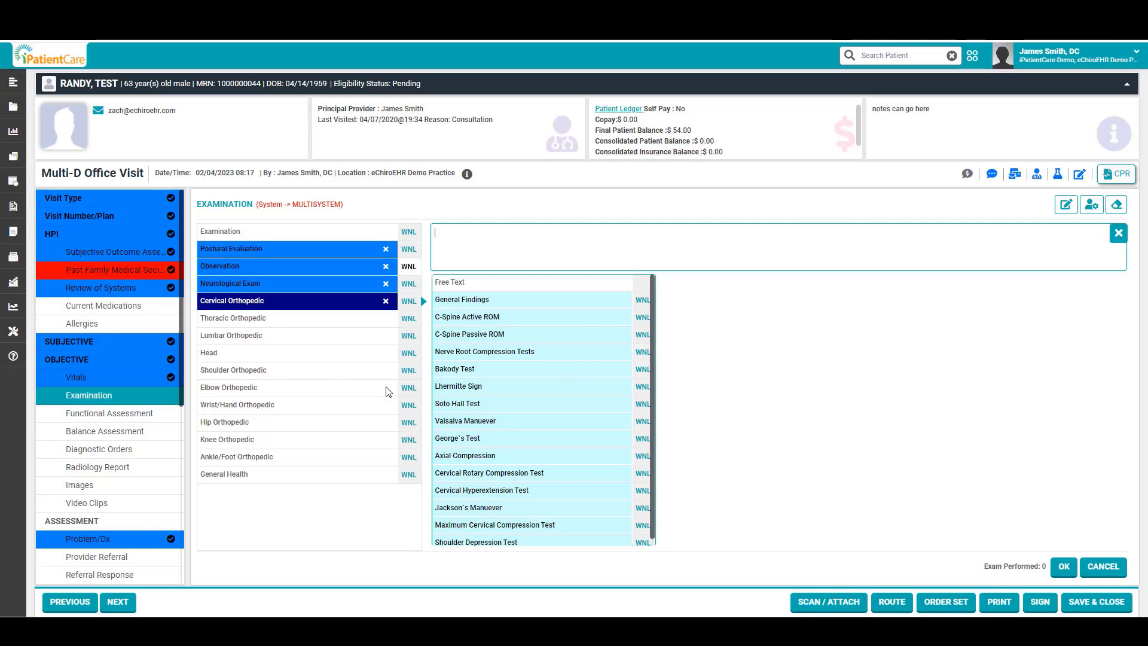
click(502, 322)
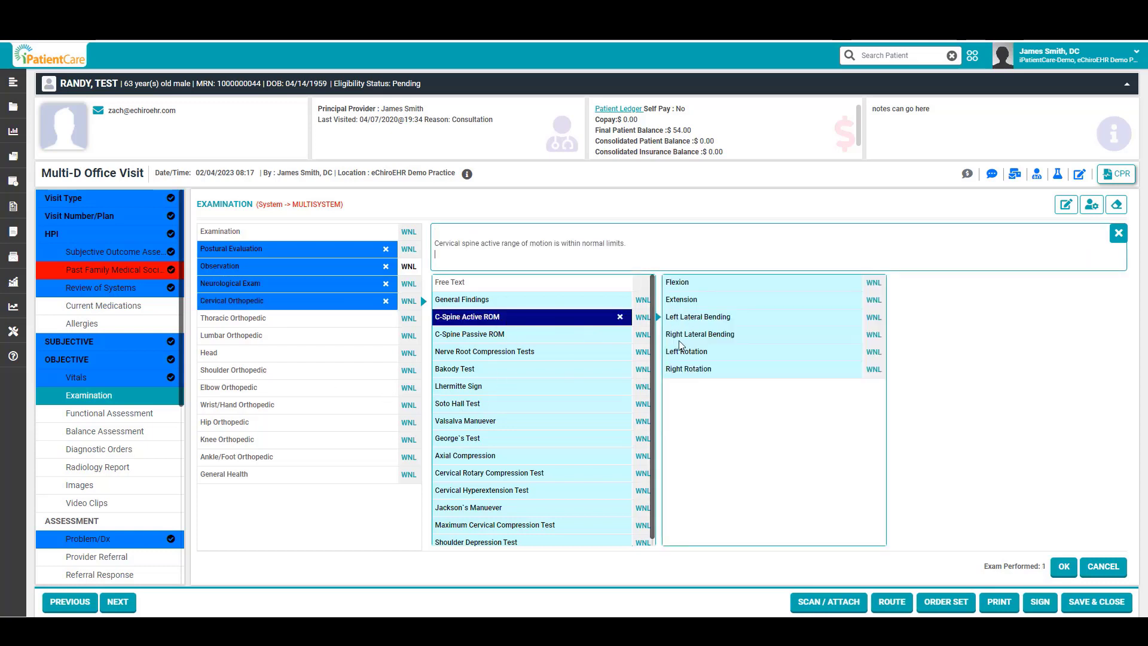
click(752, 289)
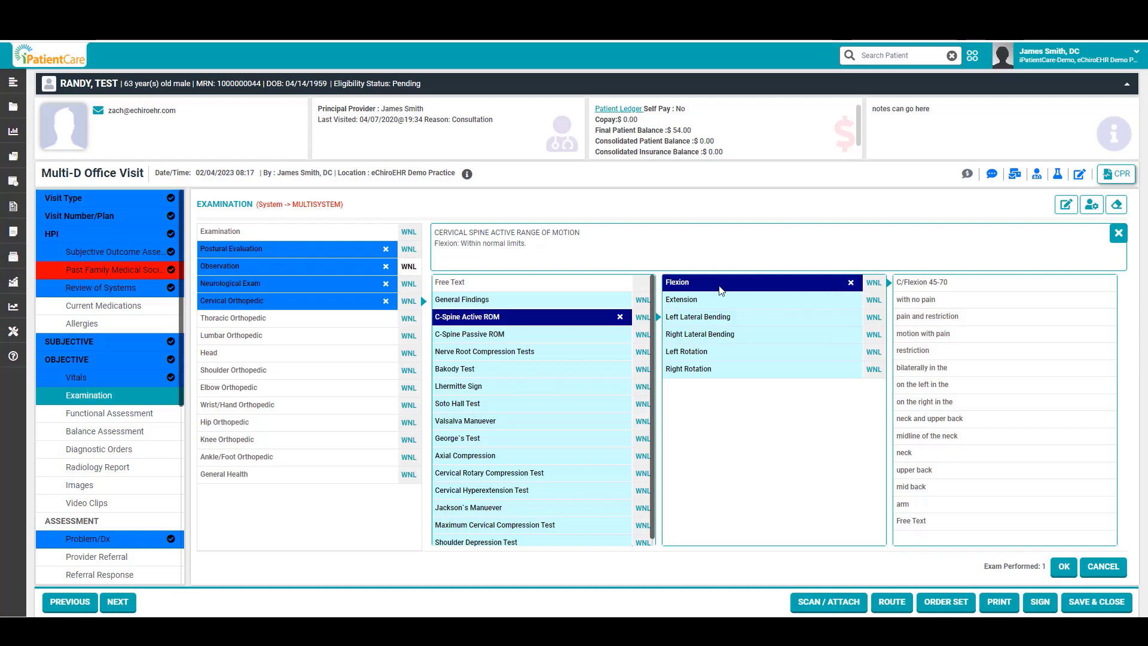
click(947, 285)
click(560, 182)
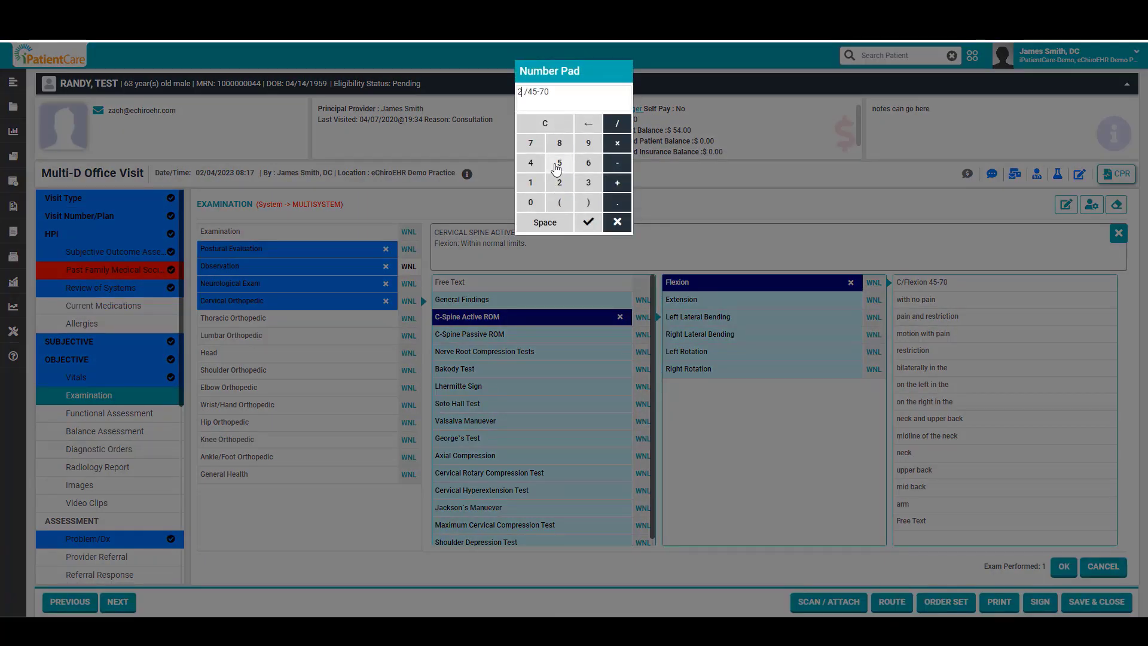
click(560, 163)
click(588, 222)
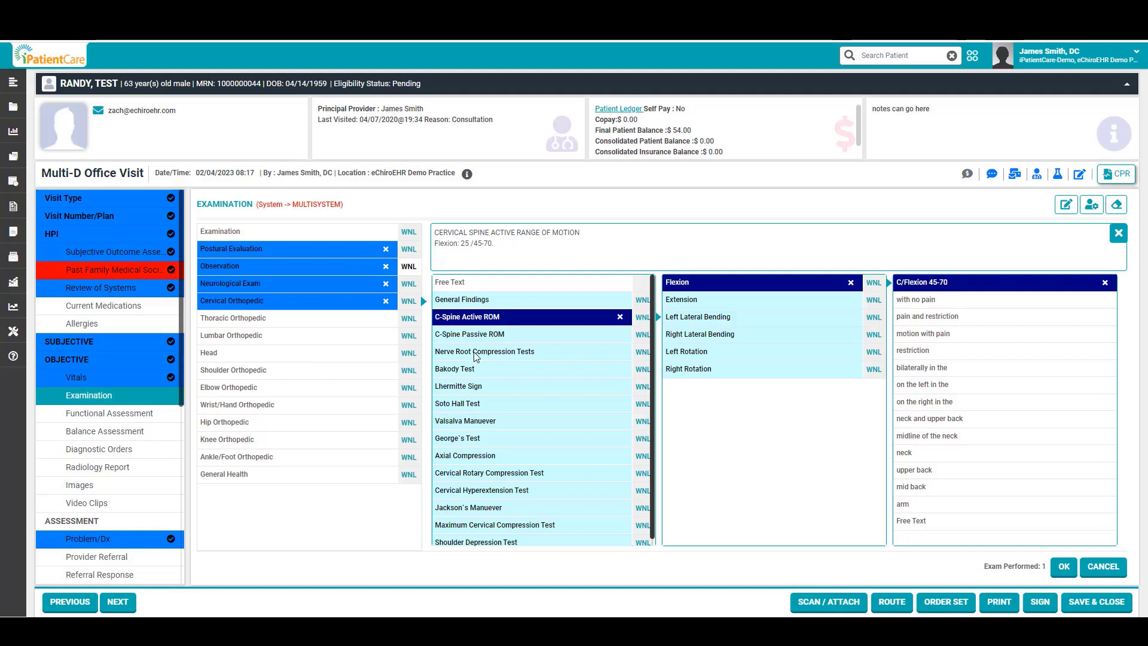
Step: Mark Spurling's compression, cervical distraction and upper limb tension tests positive on the right, add C-spine rotation < 60 degrees, and save the examination
click(546, 357)
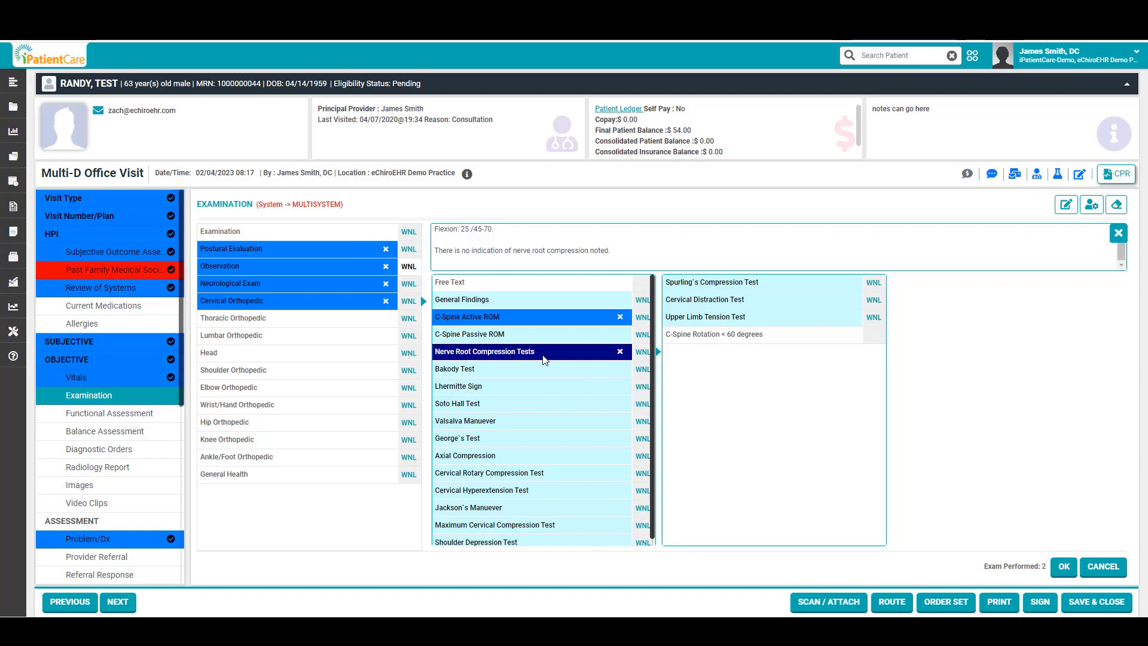
click(771, 287)
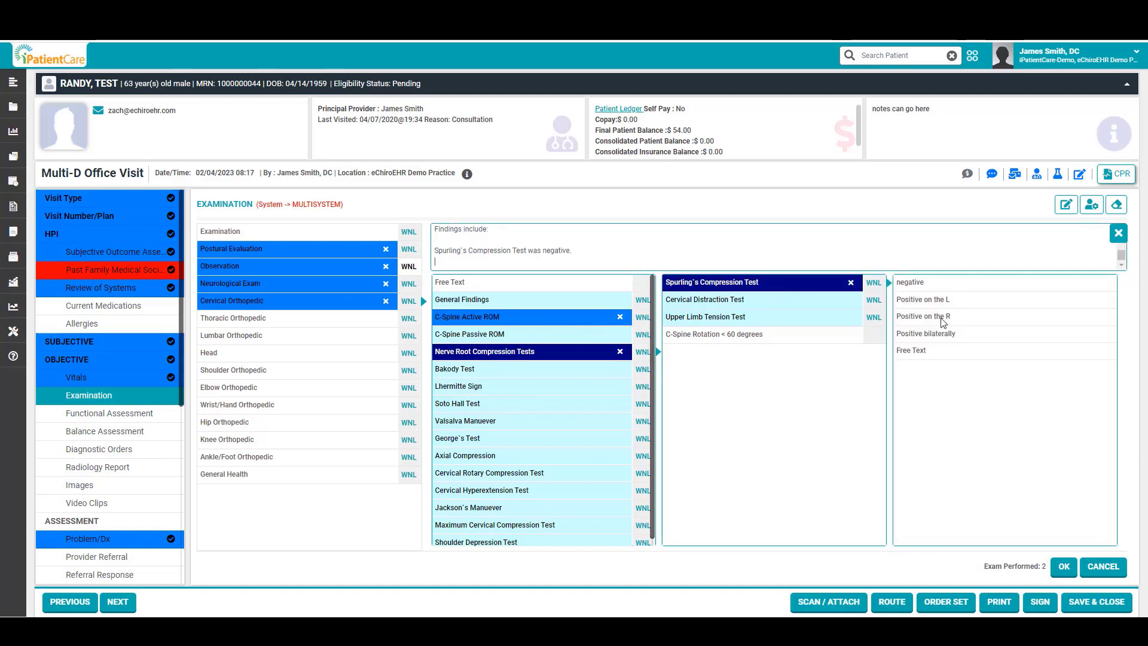
click(924, 317)
click(782, 299)
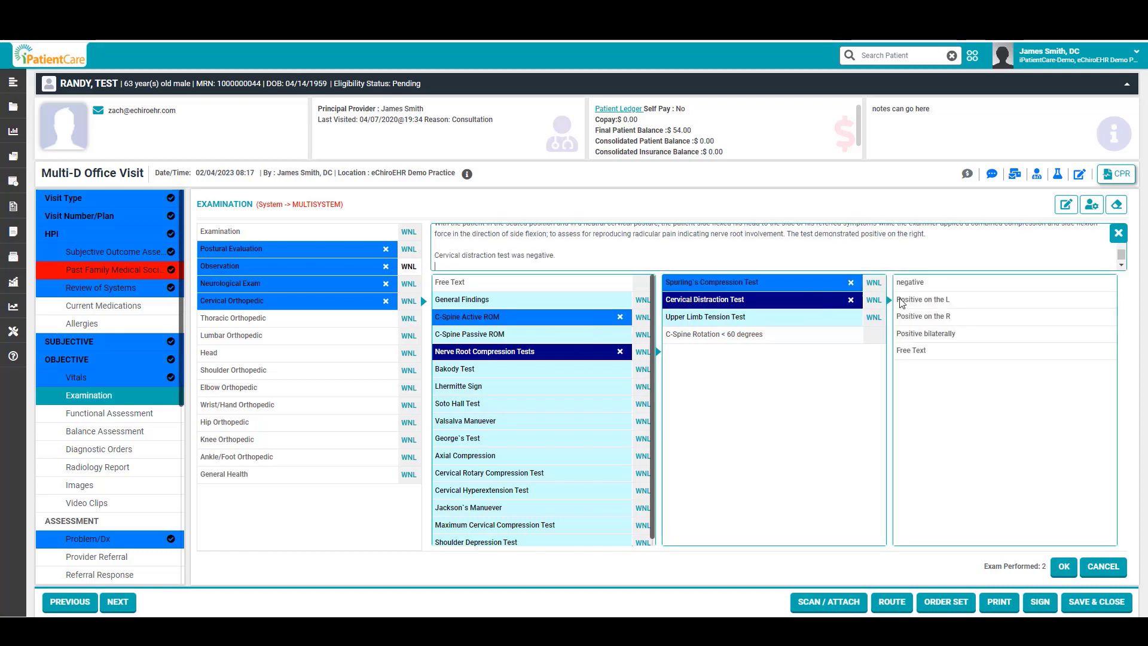
click(921, 317)
click(739, 318)
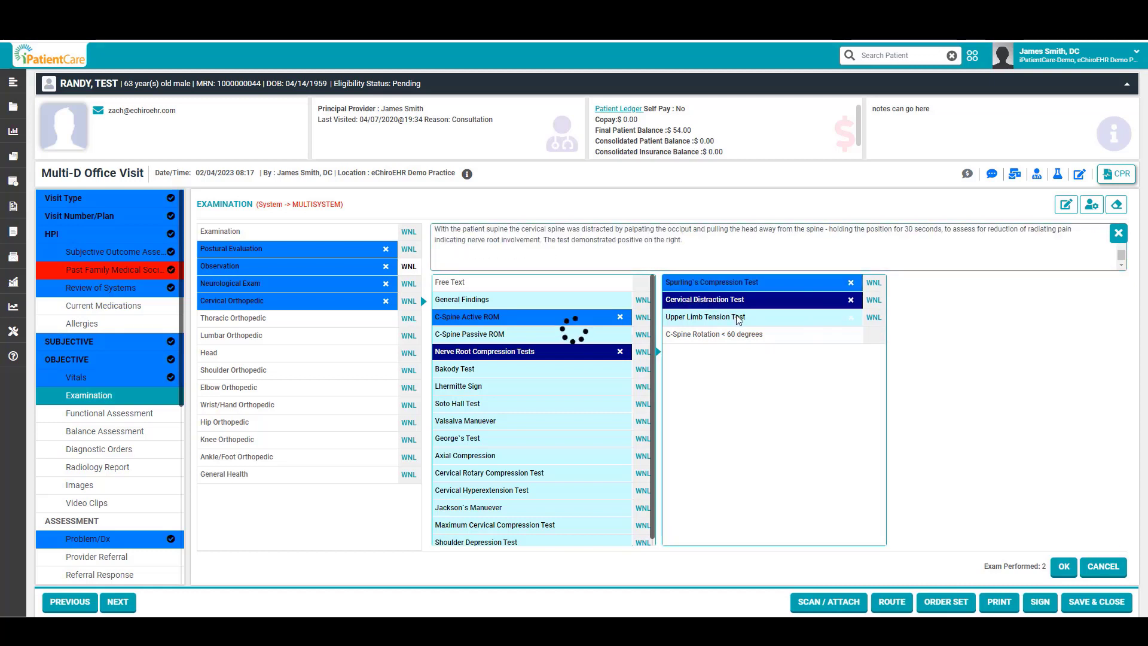
click(930, 317)
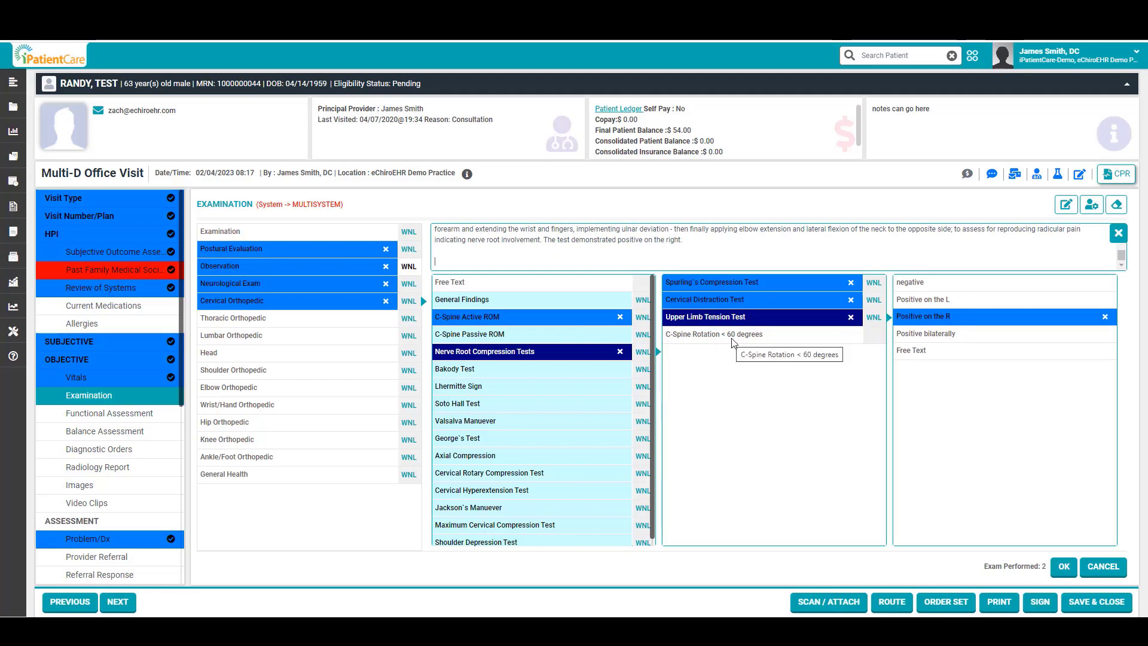
click(733, 342)
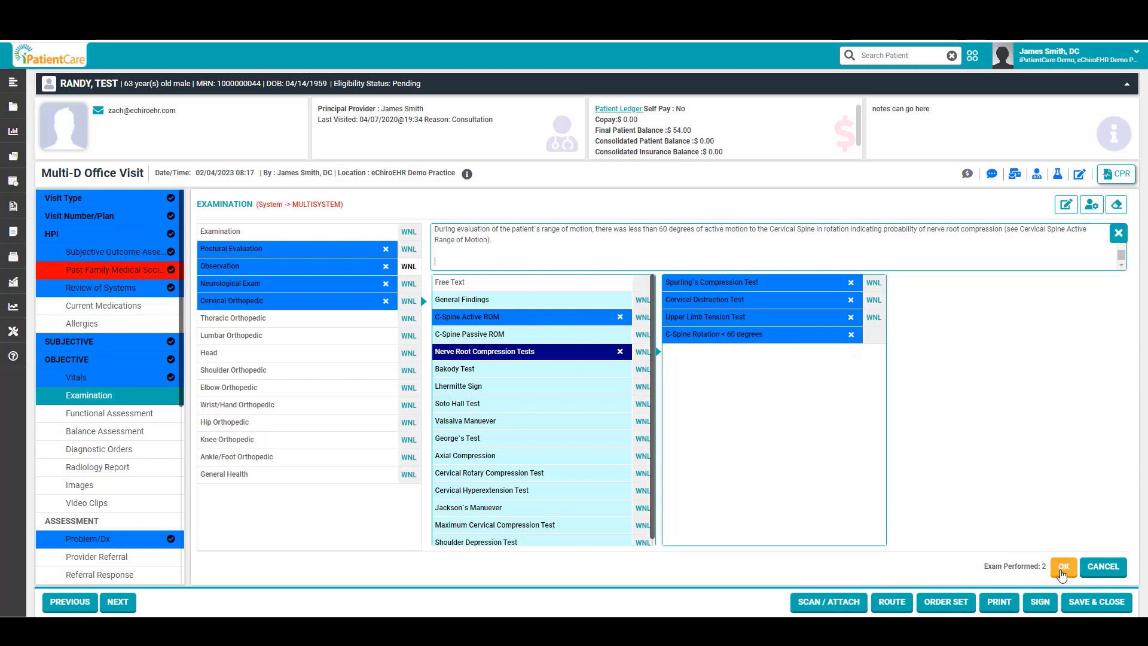
click(1062, 568)
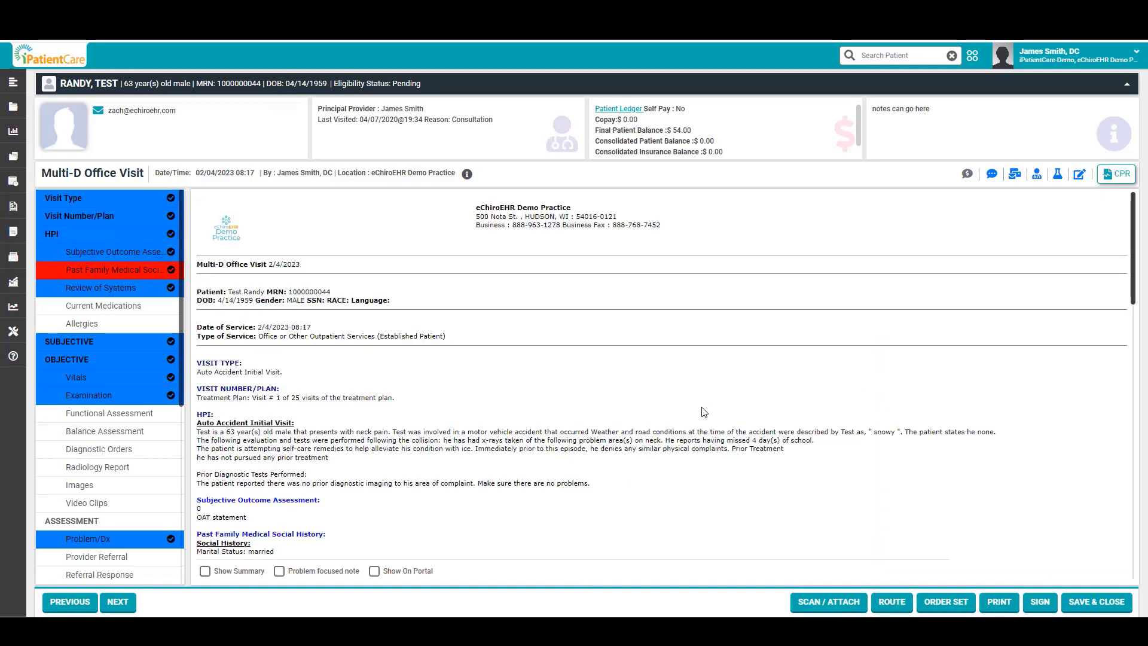
Step: Review the generated visit note through the assessment, enlarging the text to examine the Cervical Orthopedic nerve root compression reference, likelihood ratios and test descriptions
scroll(705, 411, down, 6)
scroll(704, 411, down, 4)
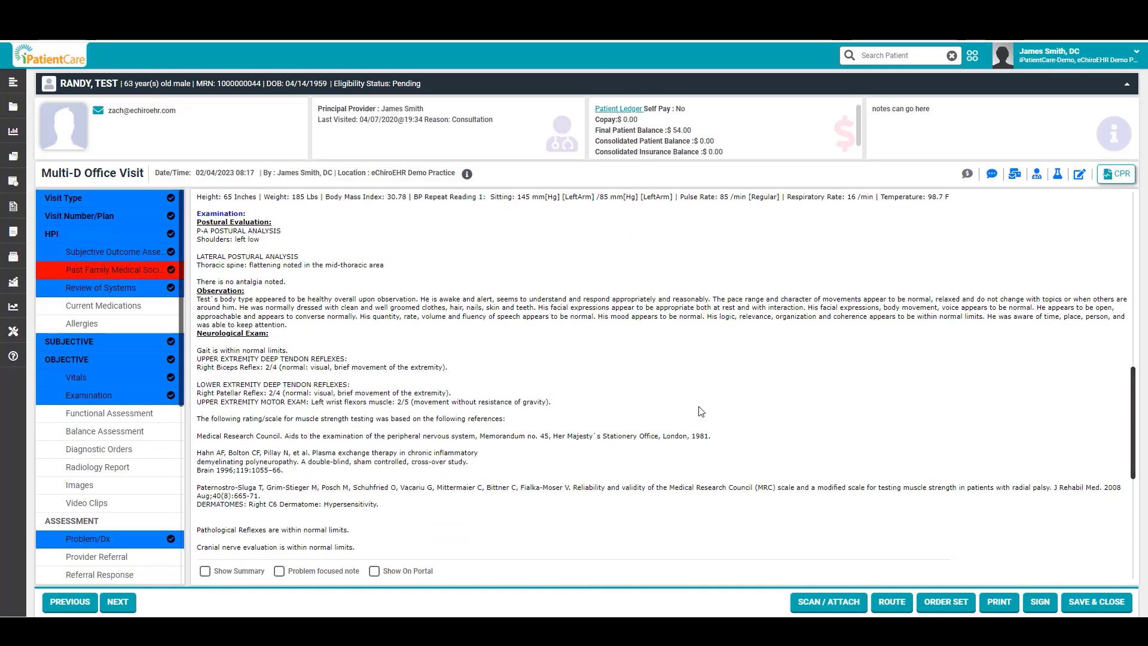
scroll(701, 411, down, 3)
scroll(701, 411, down, 3)
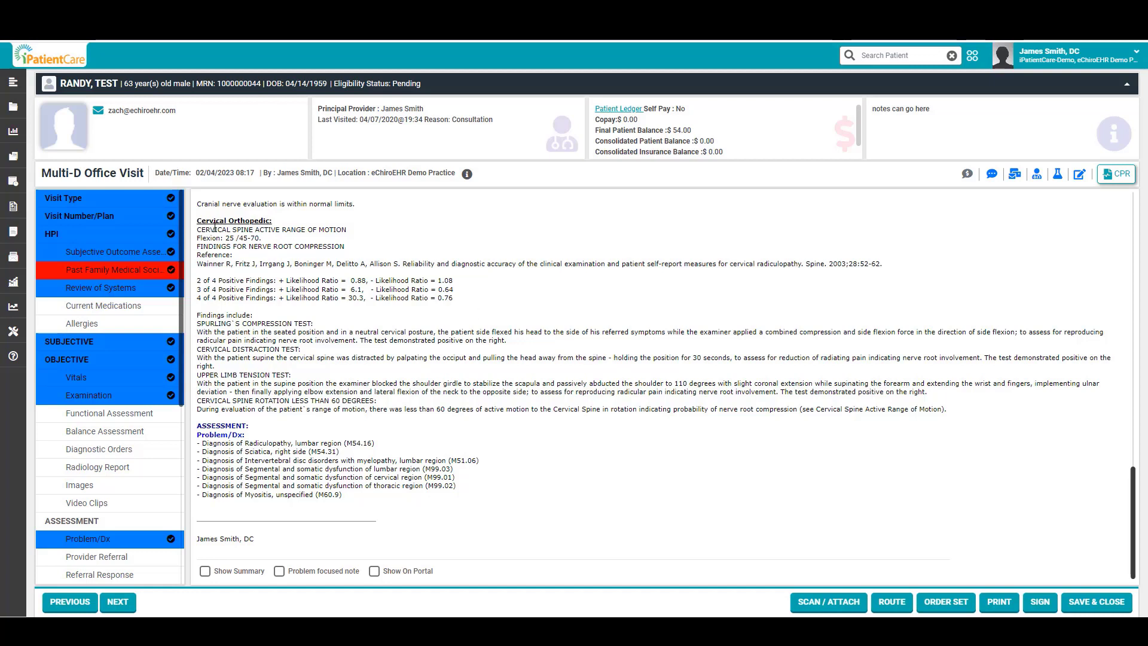
key(ctrl+plus)
key(ctrl+plus)
key(ctrl+plus)
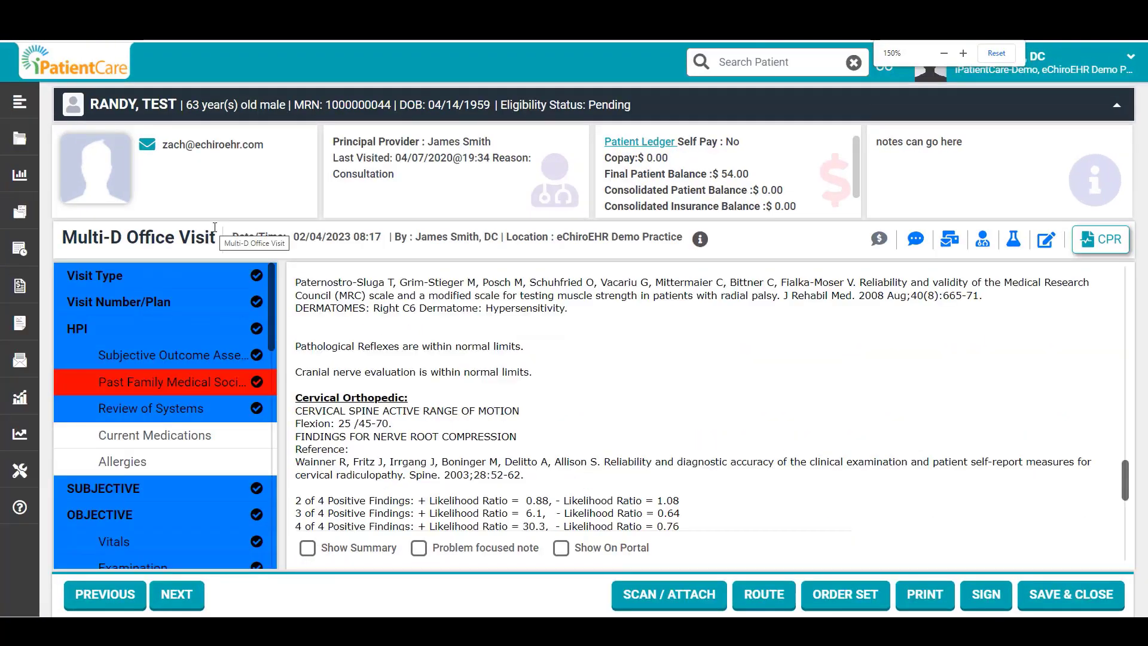
scroll(419, 340, down, 3)
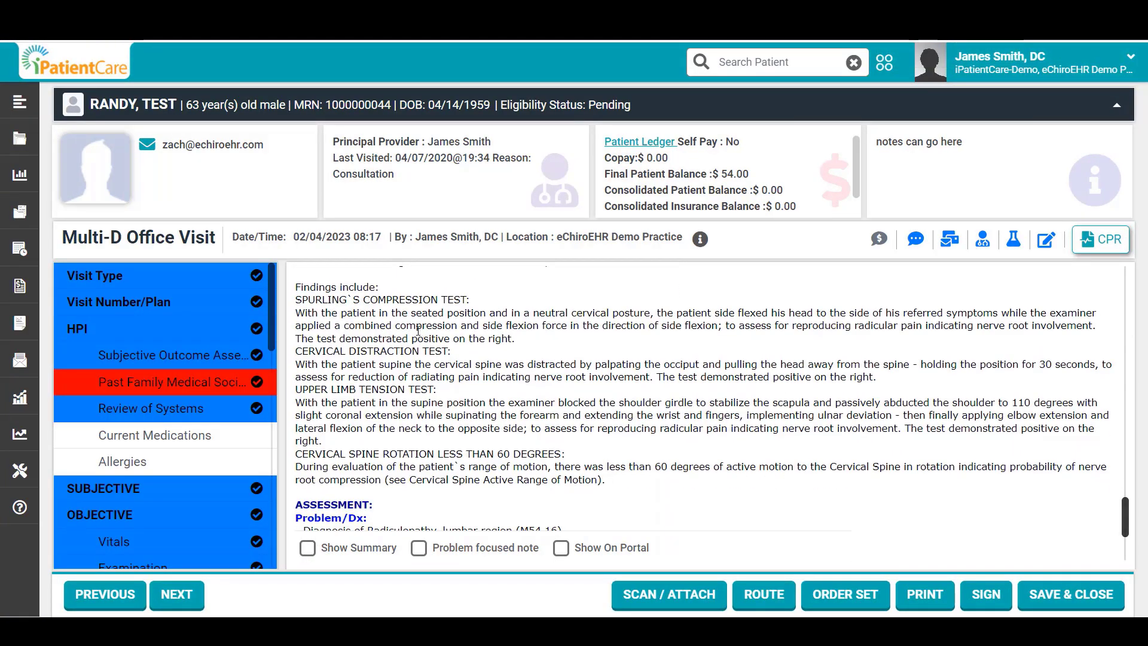
scroll(400, 379, up, 3)
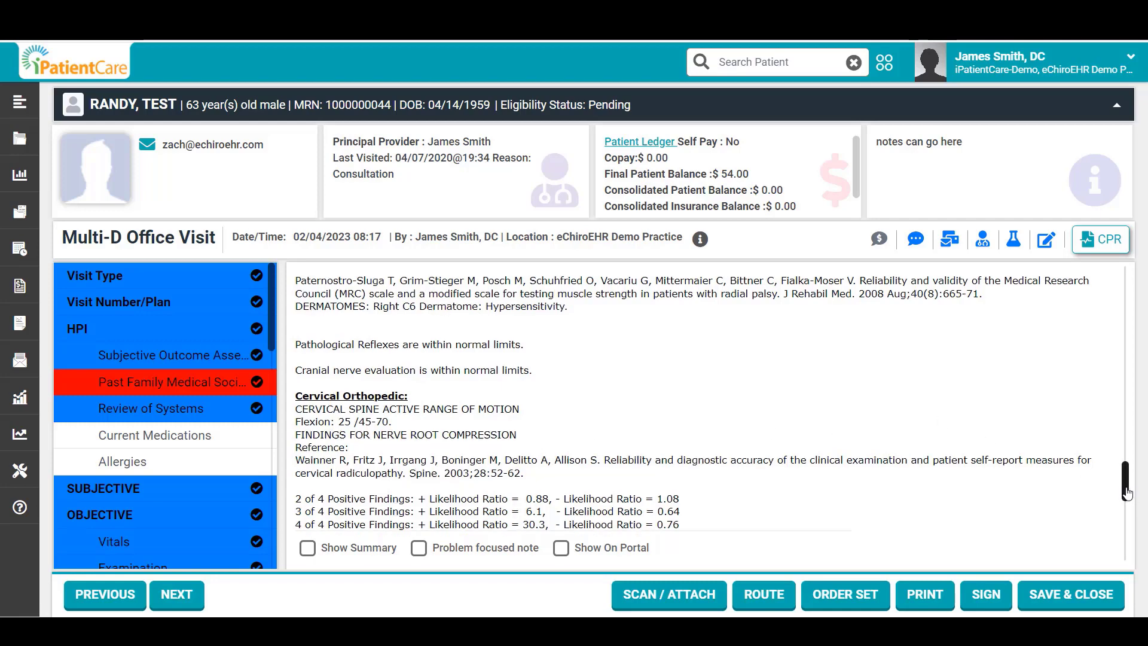
drag(1126, 491, 1128, 509)
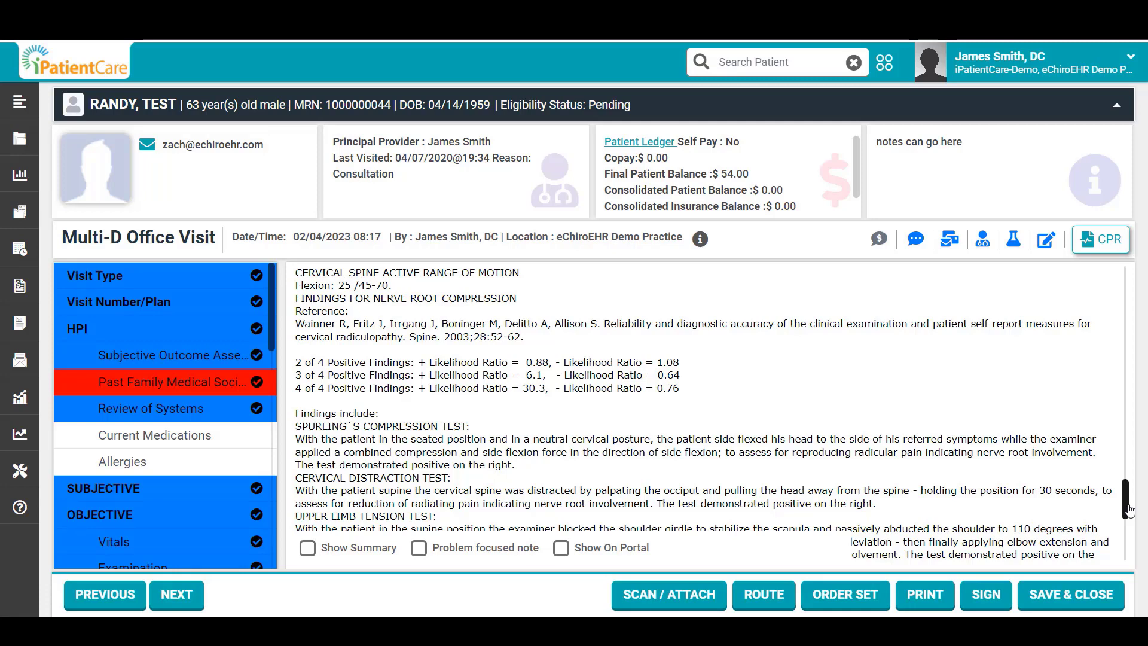
drag(1128, 509, 1128, 513)
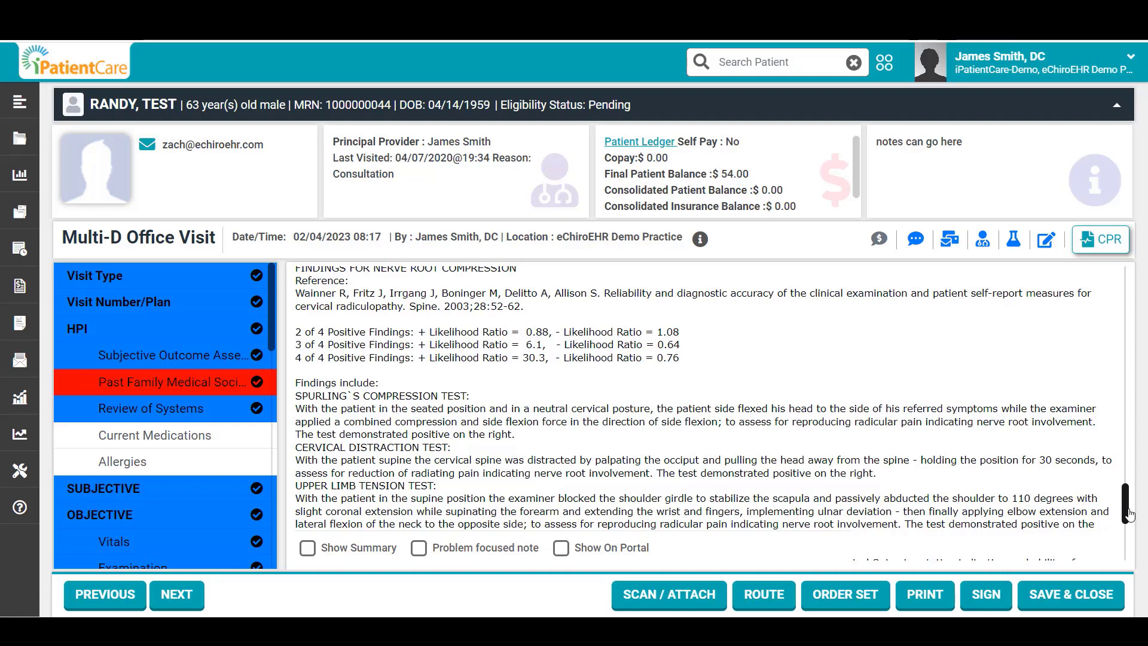
drag(1128, 513, 1134, 523)
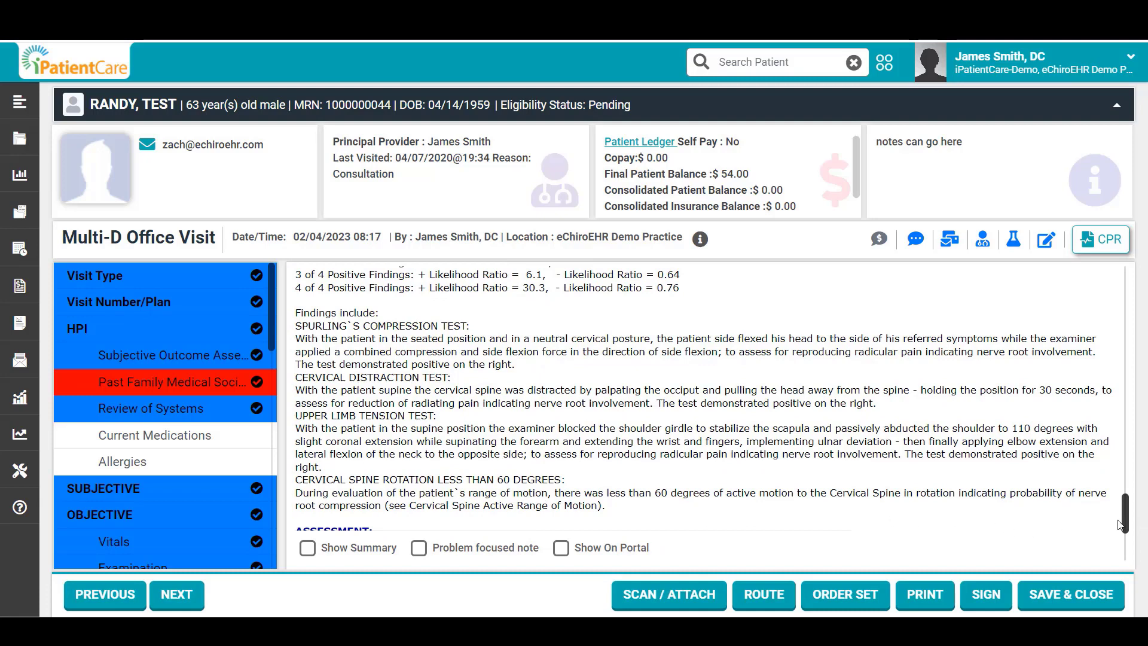
drag(1125, 523, 1125, 540)
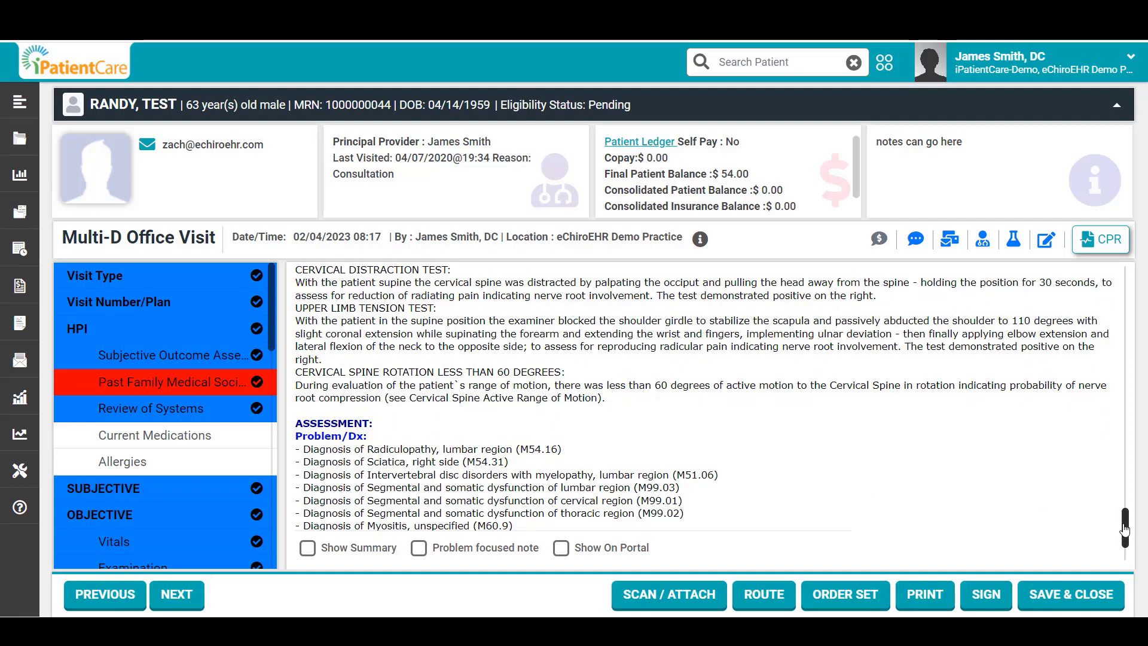
drag(1122, 530, 1116, 488)
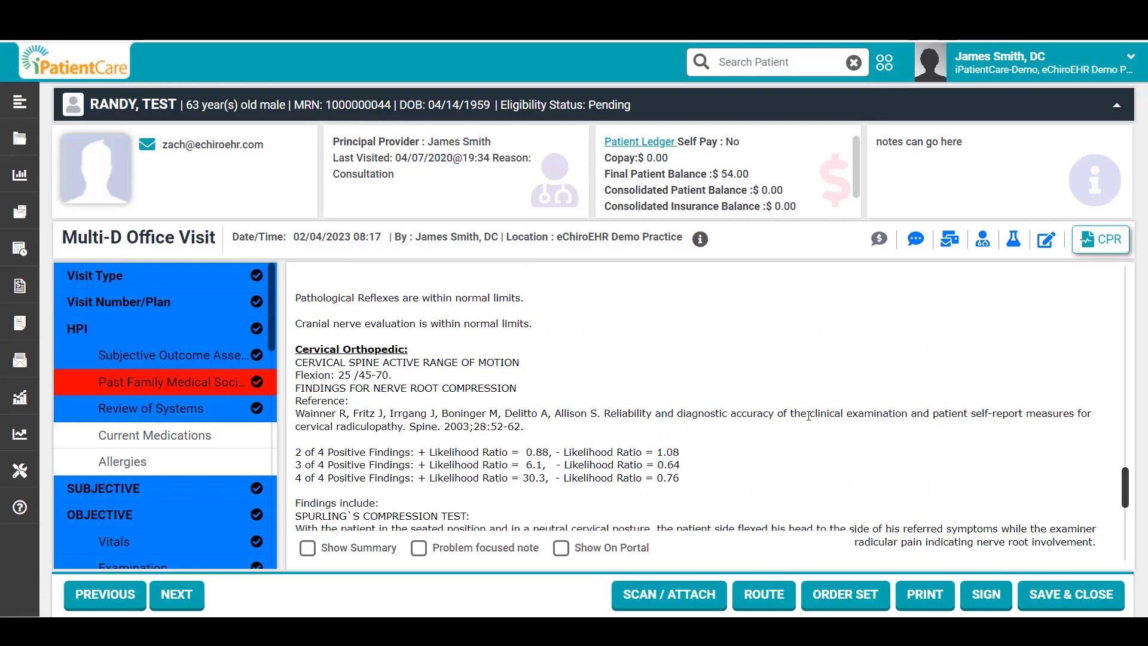
key(ctrl+minus)
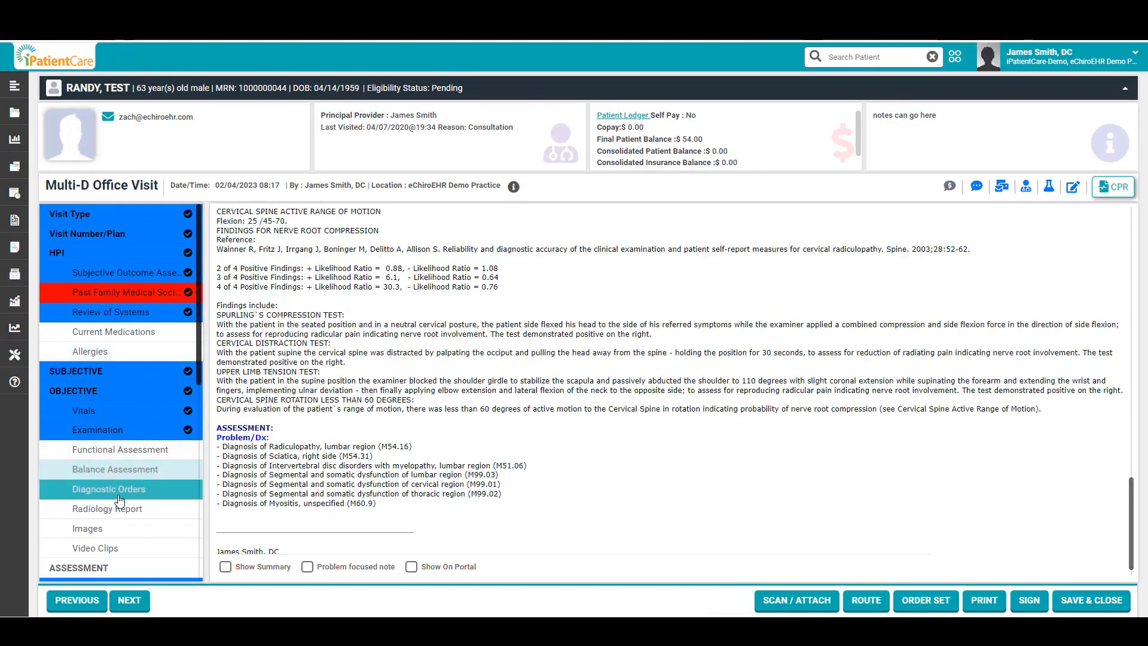
Step: Look through the Functional Assessment and Balance Assessment forms, from the performance test timing fields to the endurance and balance questions
scroll(111, 455, down, 2)
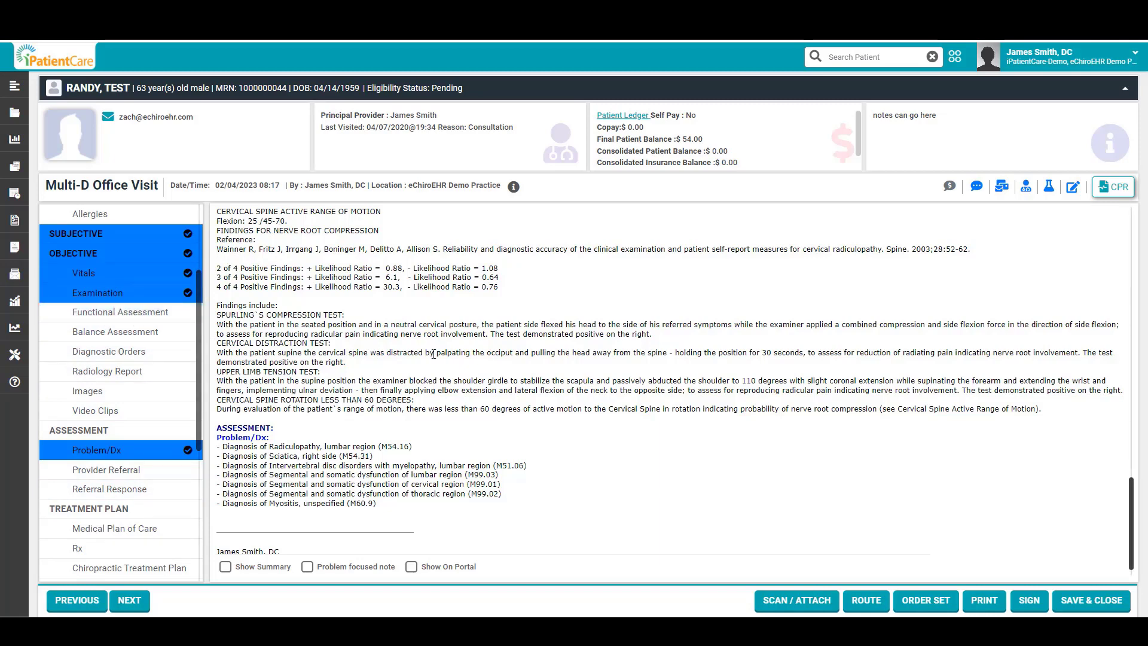
click(122, 330)
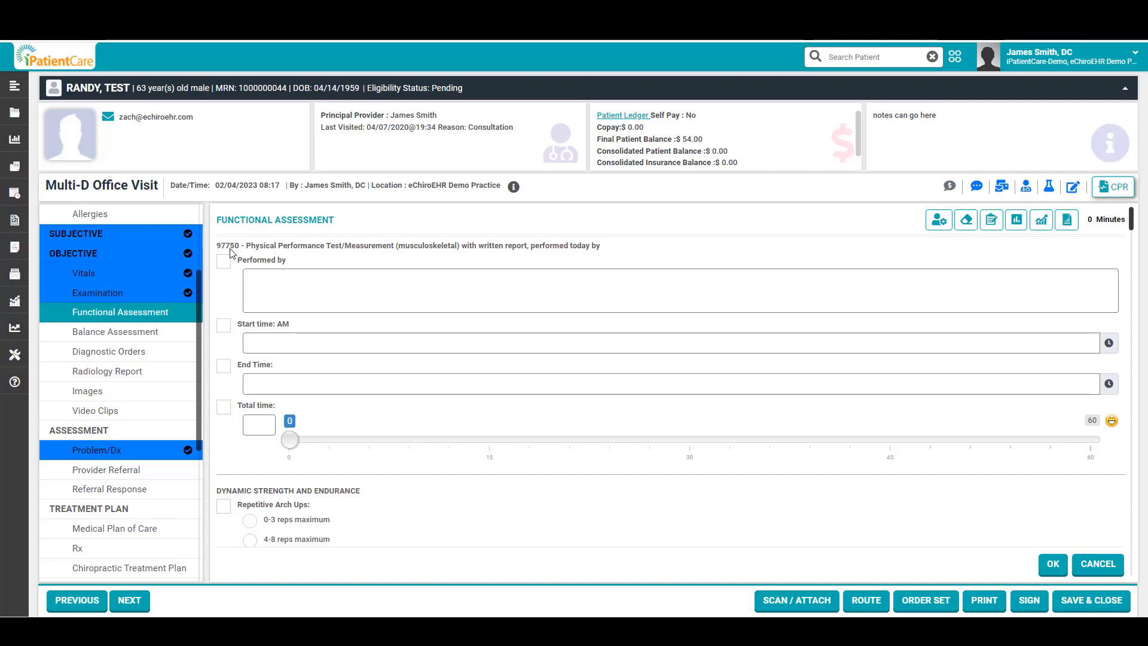
scroll(394, 337, down, 5)
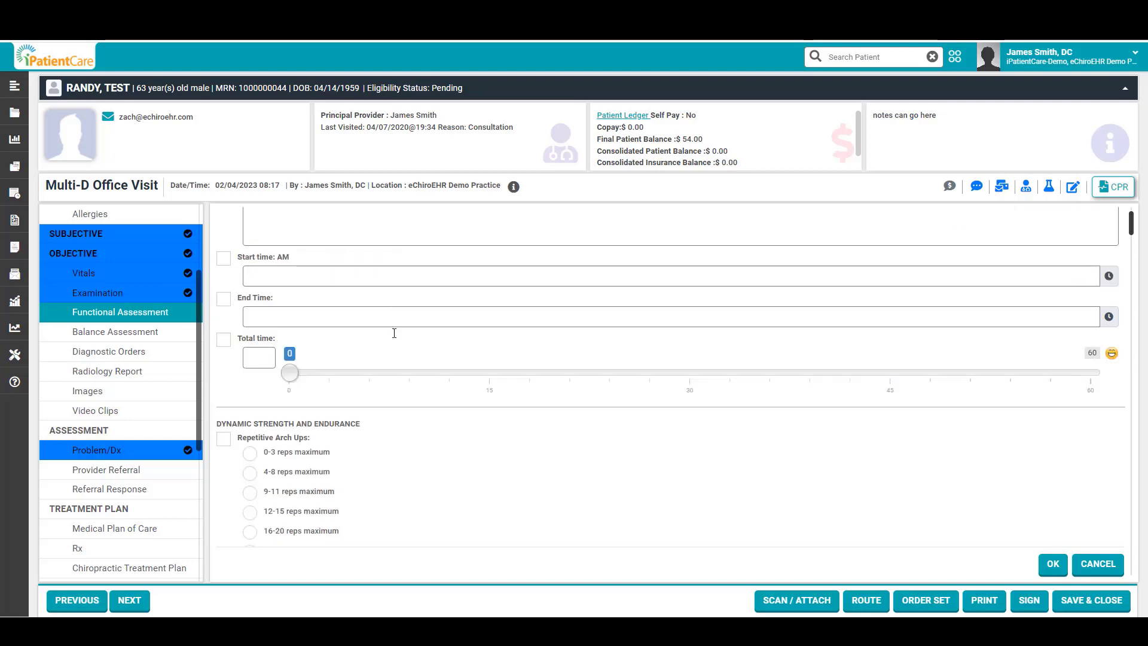
scroll(394, 337, down, 5)
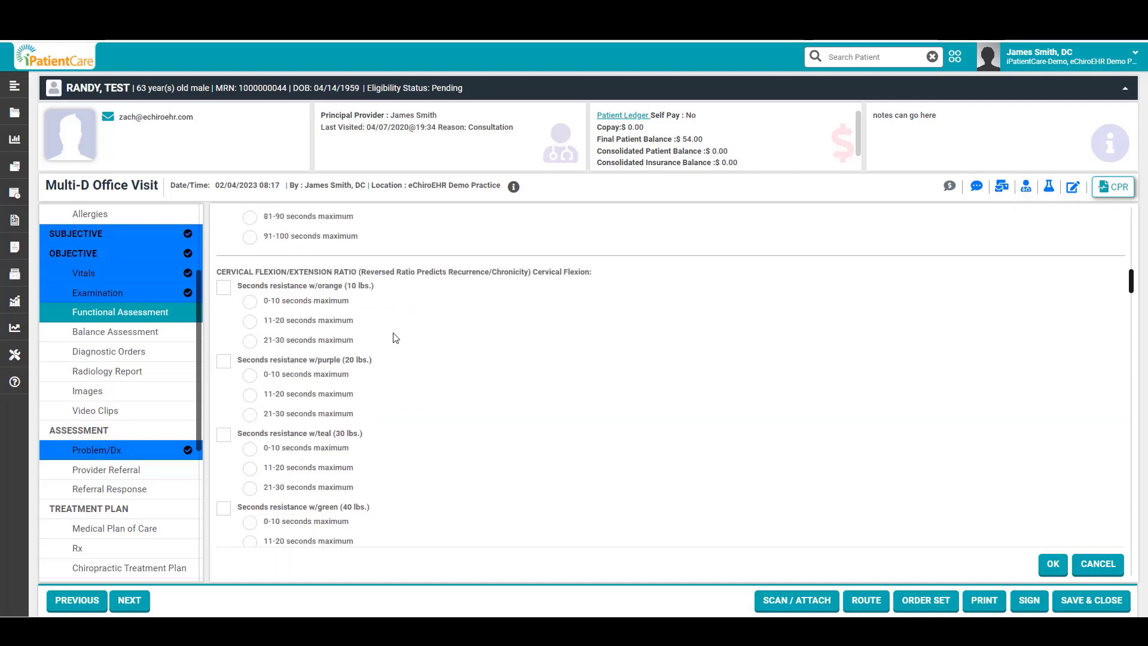
scroll(394, 338, up, 6)
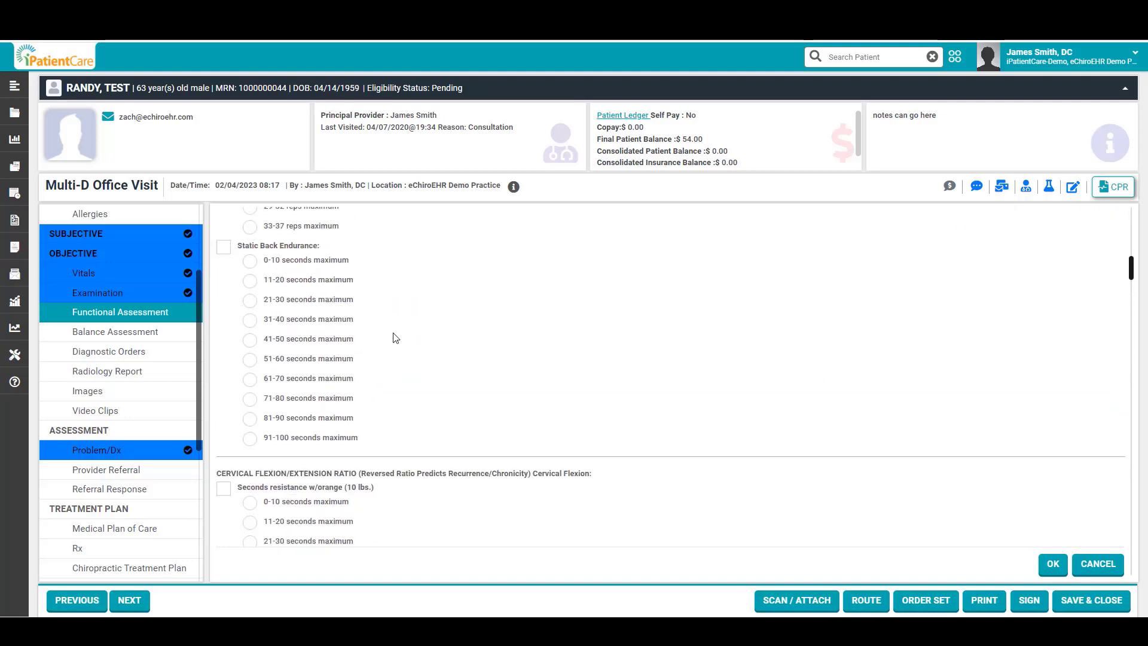
scroll(395, 338, up, 5)
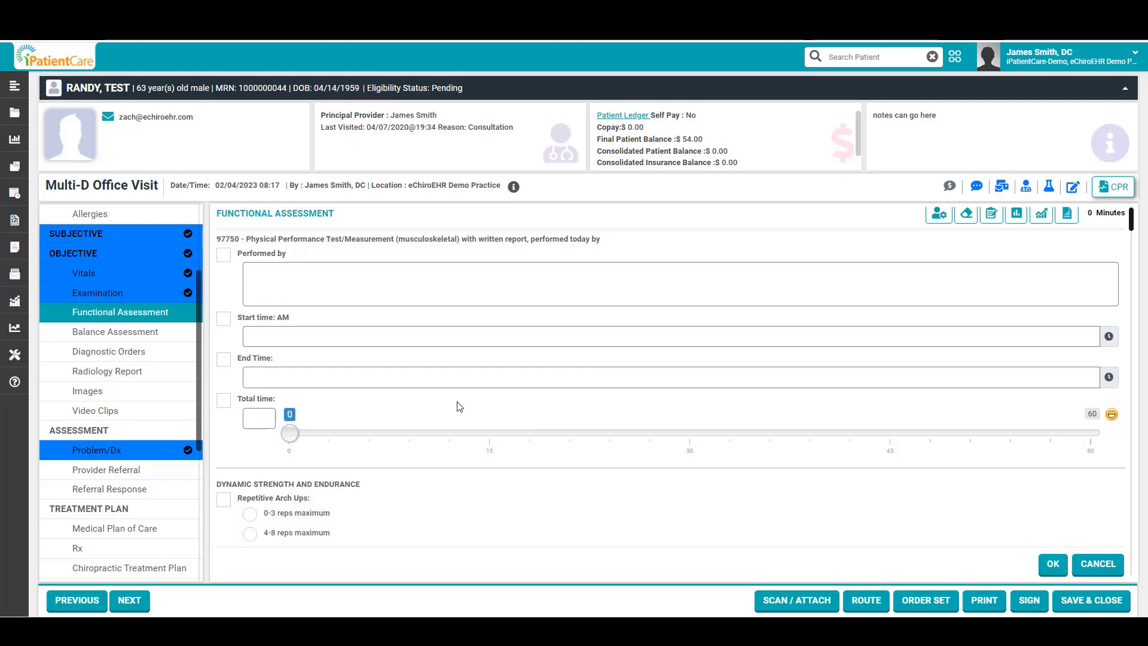
click(120, 339)
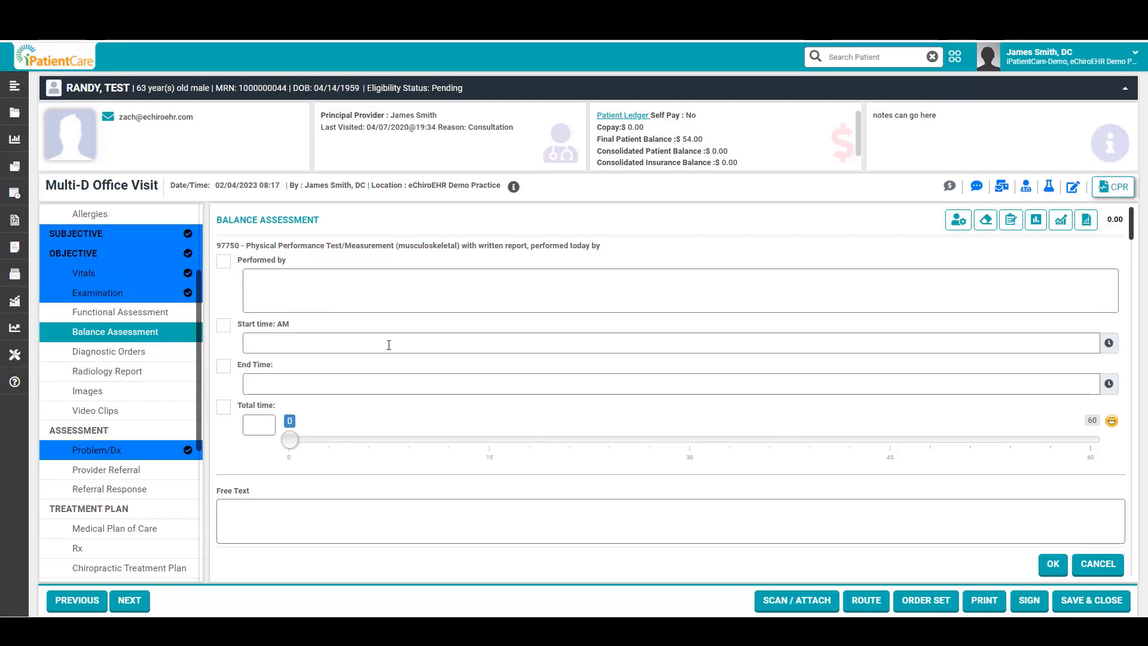
scroll(388, 345, down, 10)
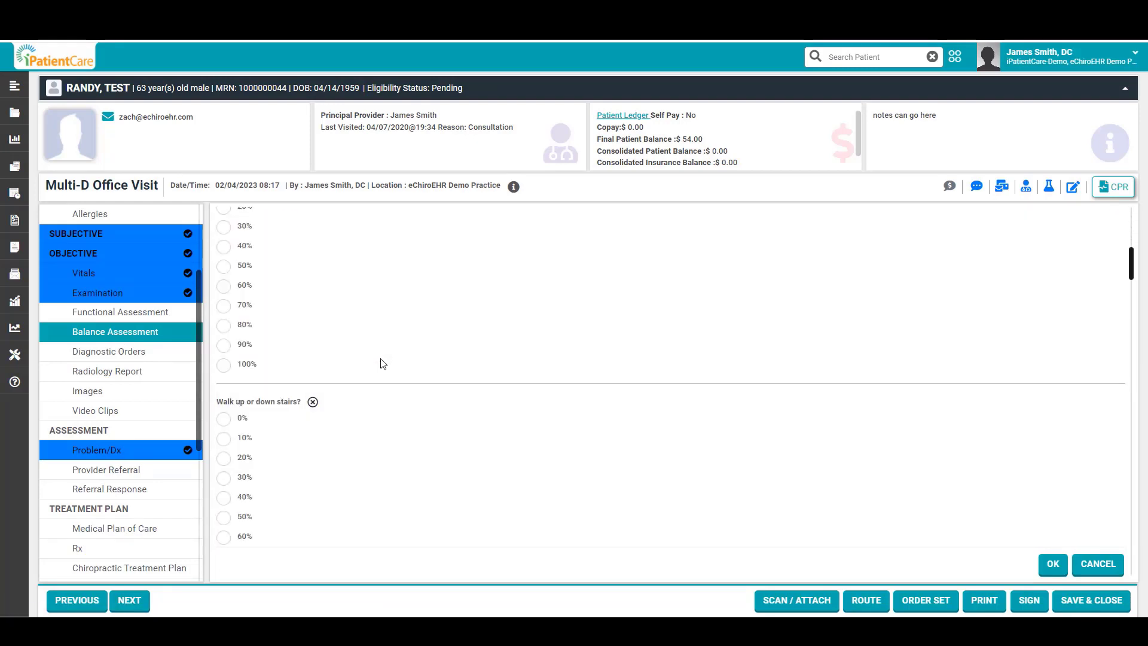
scroll(382, 363, down, 5)
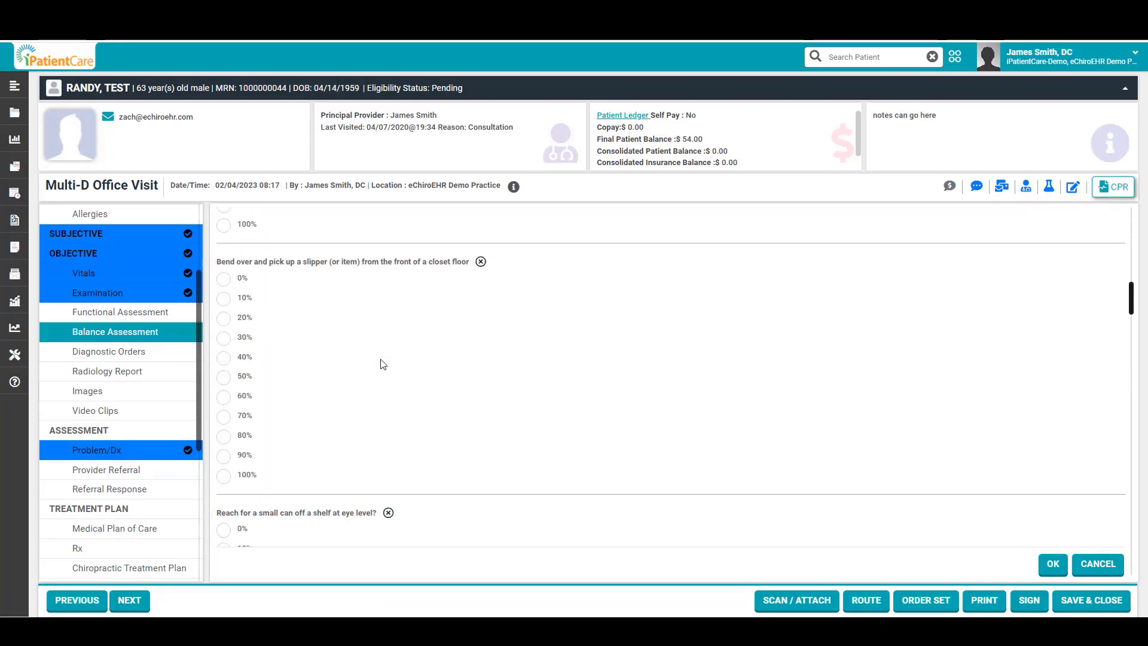
scroll(383, 364, down, 3)
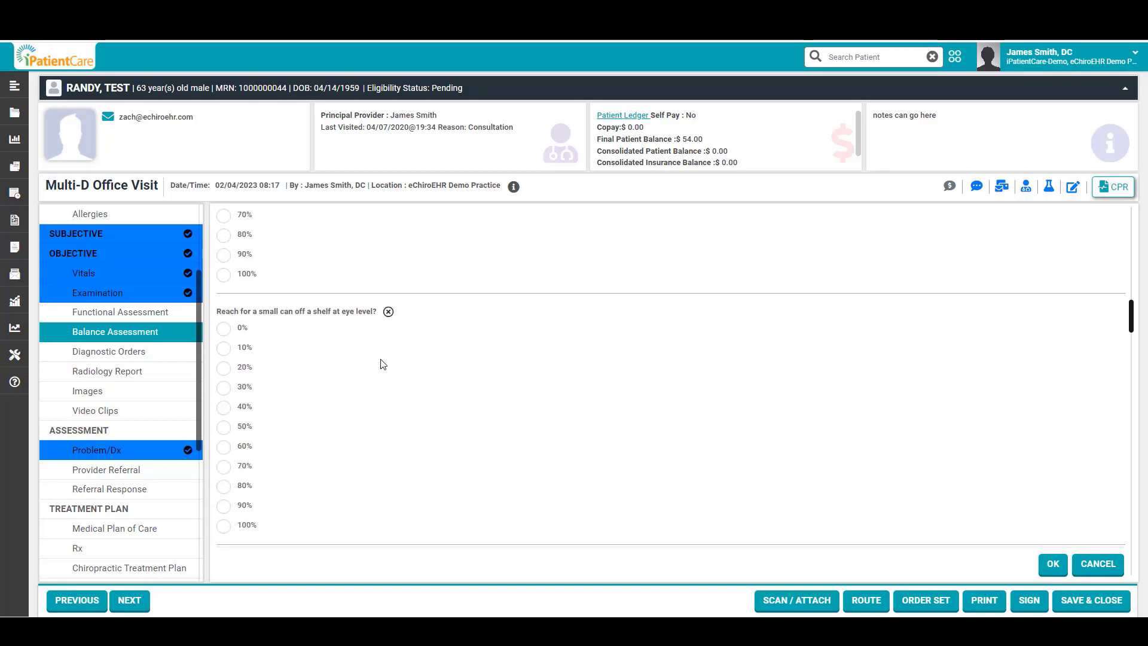
scroll(382, 364, up, 20)
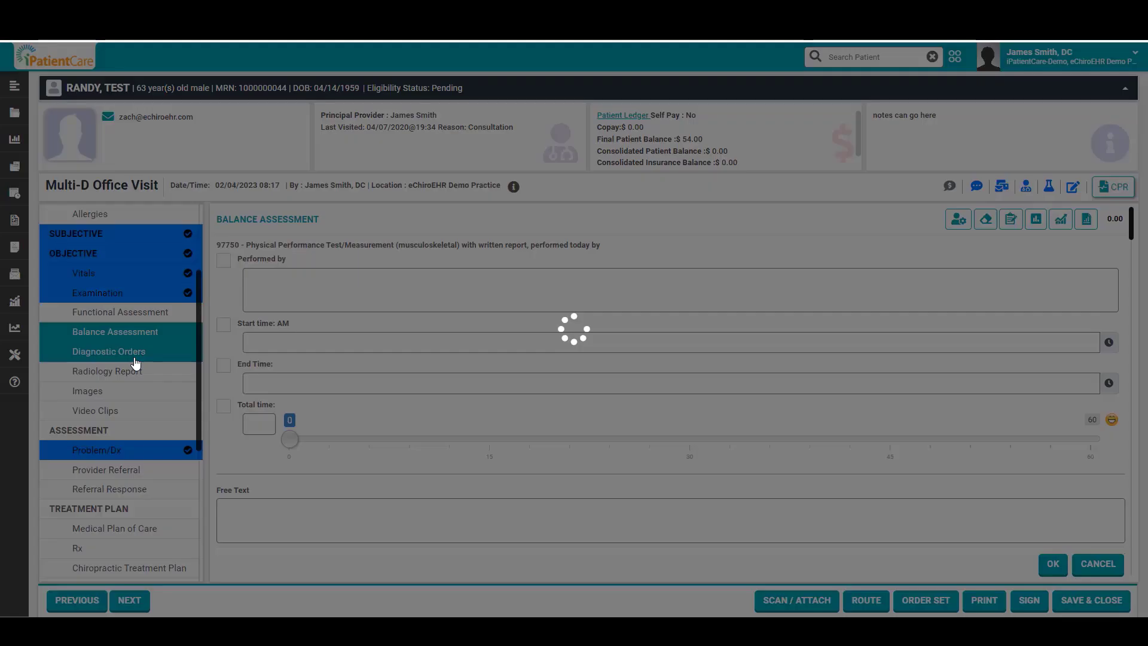
Step: In Diagnostic Orders, order the 72040 XRAY - Cervical 2-3 views from the X-ray tests
click(134, 361)
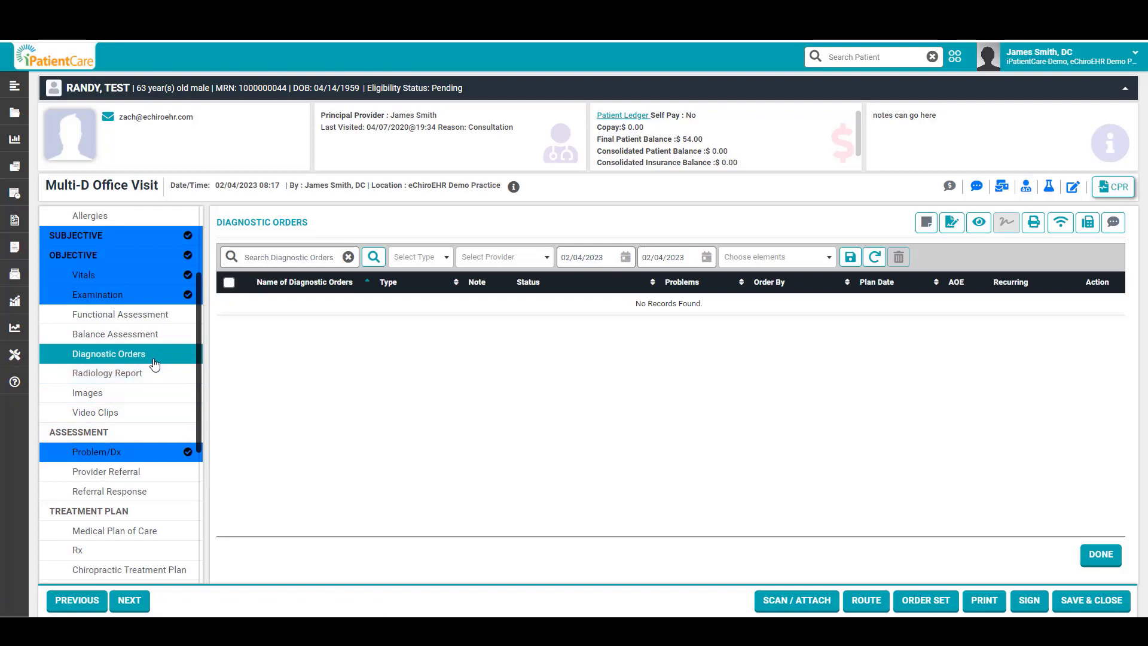
click(374, 262)
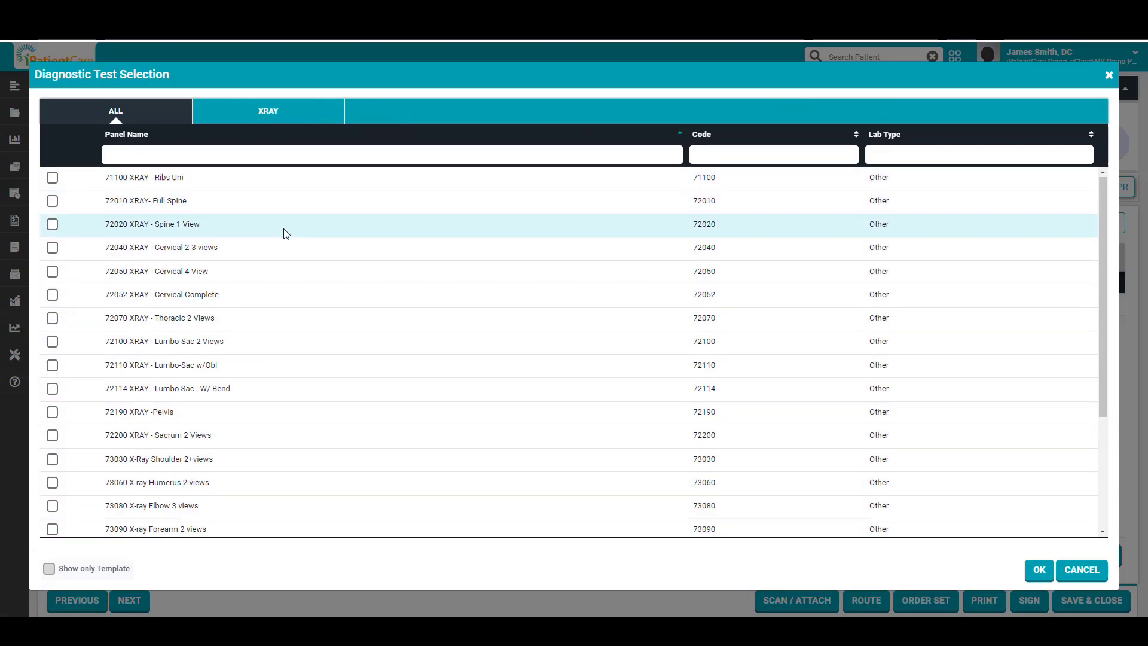
scroll(284, 232, down, 3)
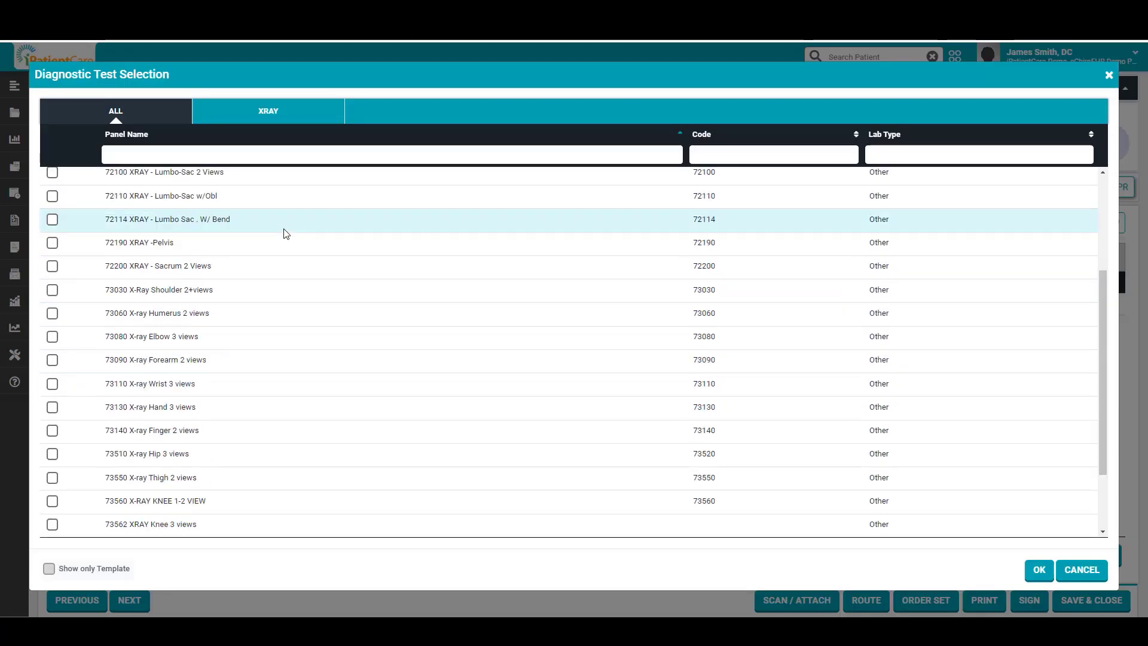
scroll(282, 230, up, 3)
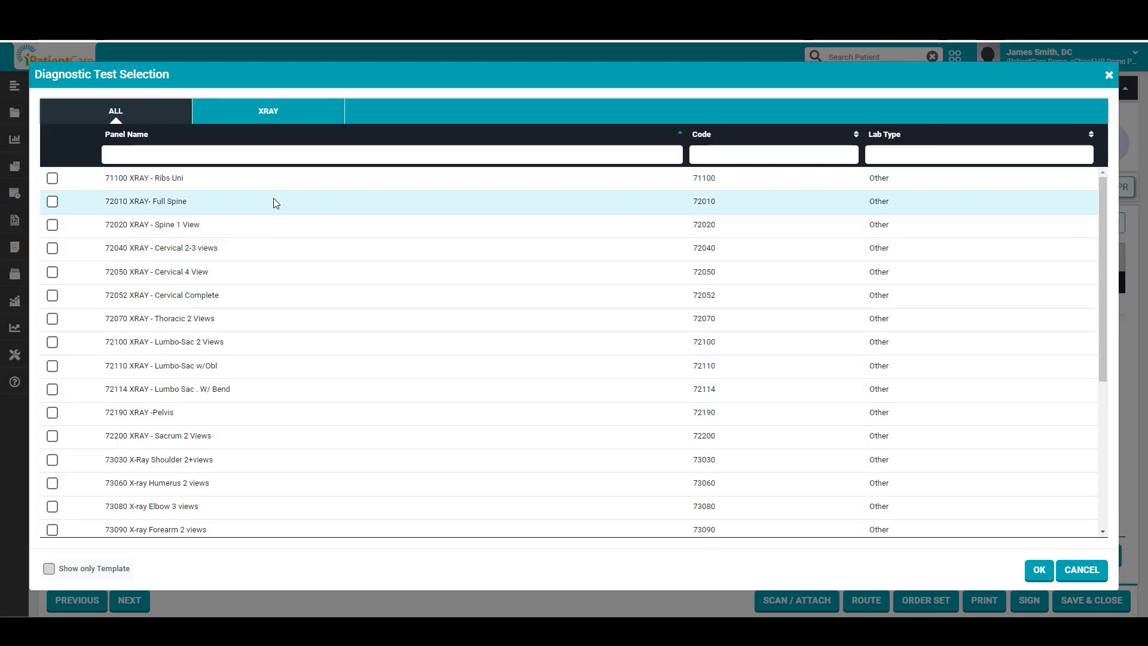
click(273, 117)
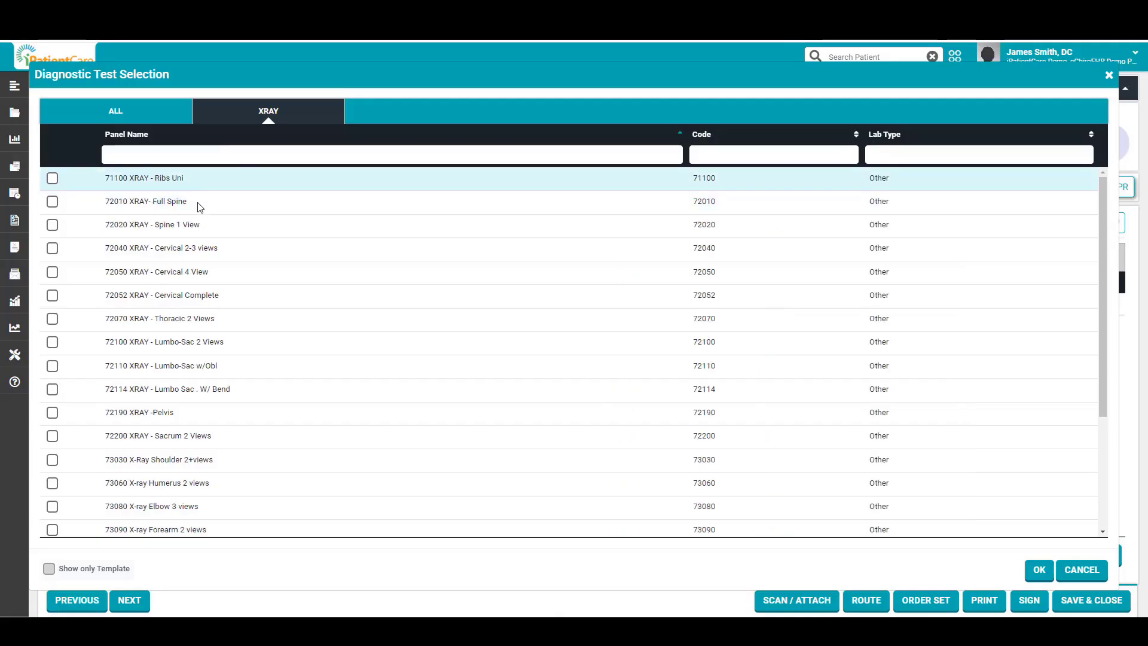
click(52, 248)
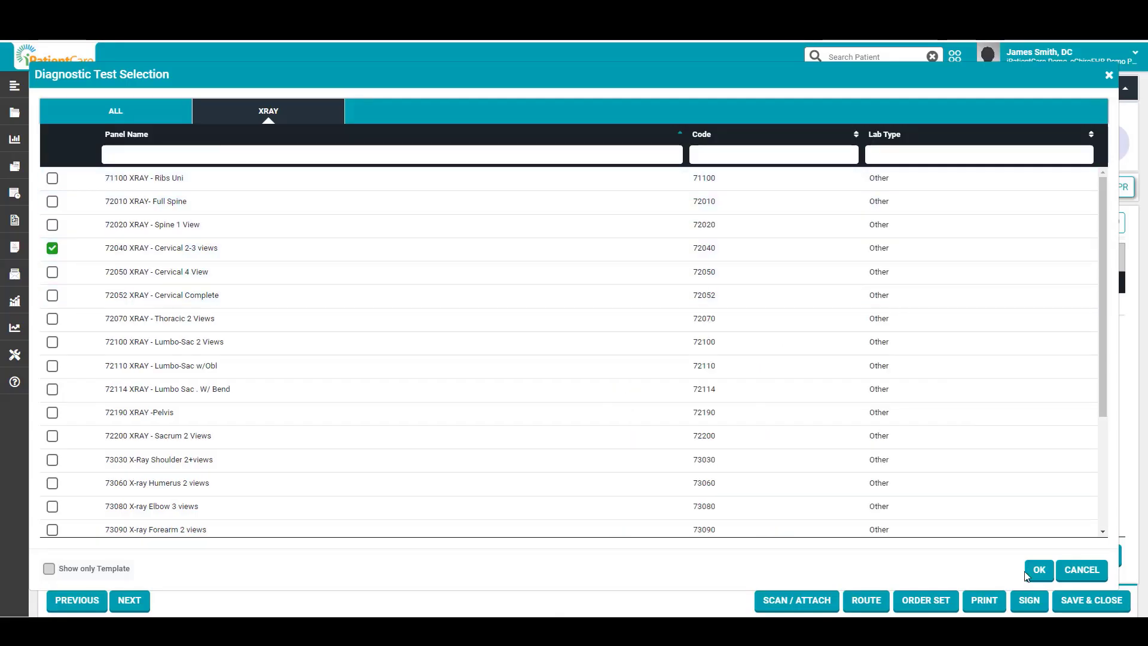
click(1039, 570)
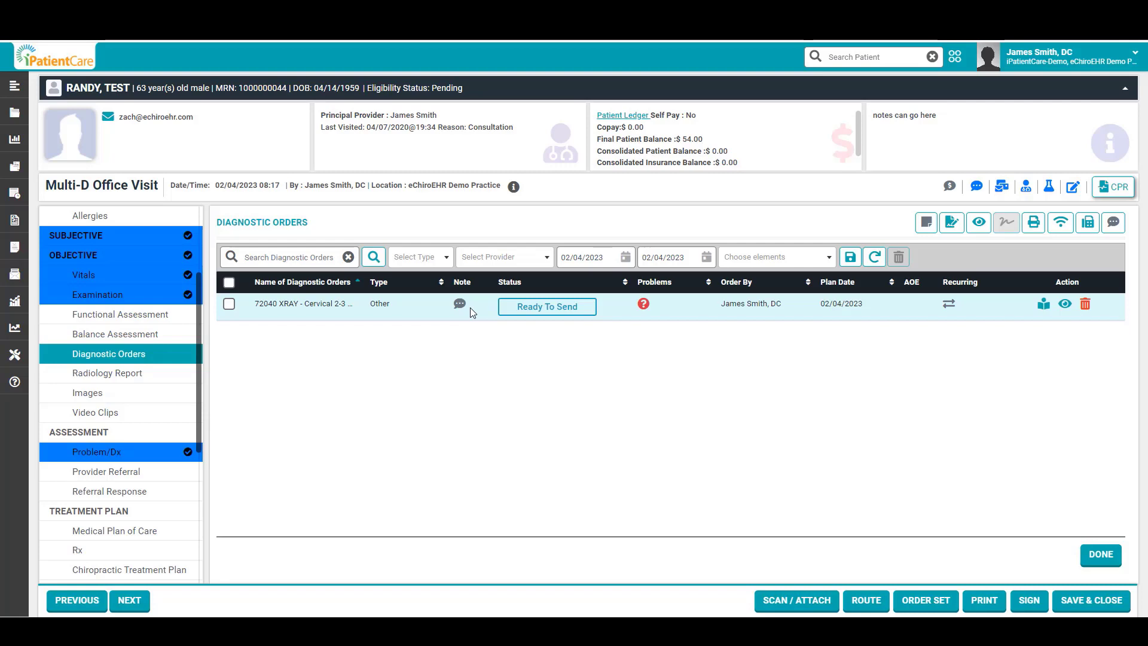
Step: Preview the cervical X-ray order form, check its export formats and read through the order details, then close it
click(1065, 305)
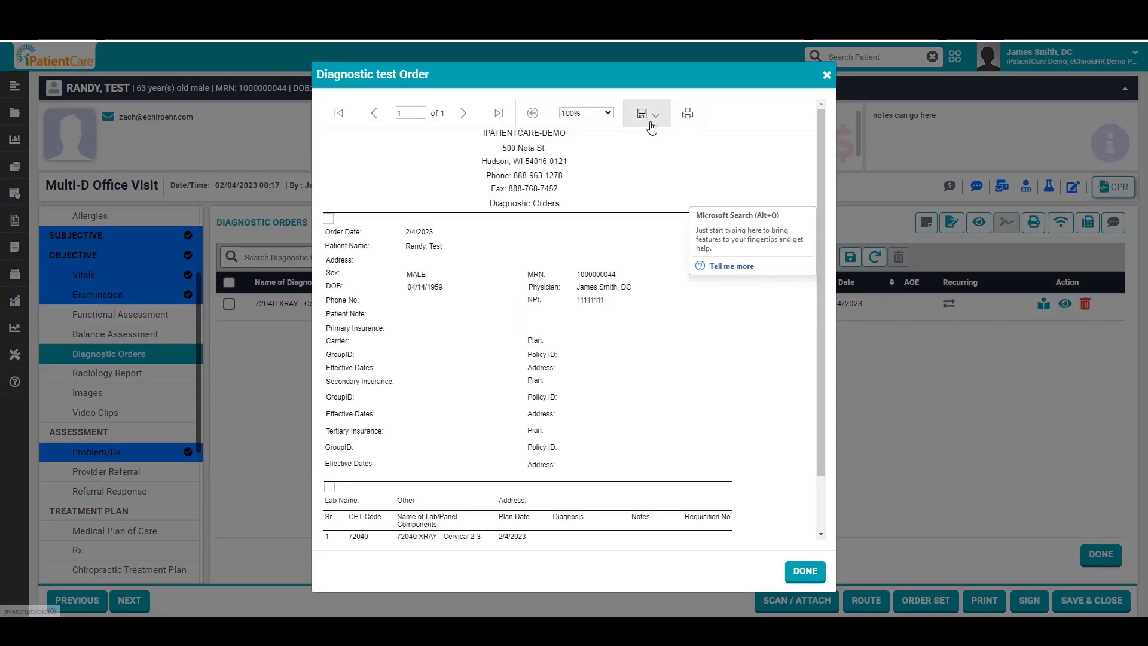
click(651, 122)
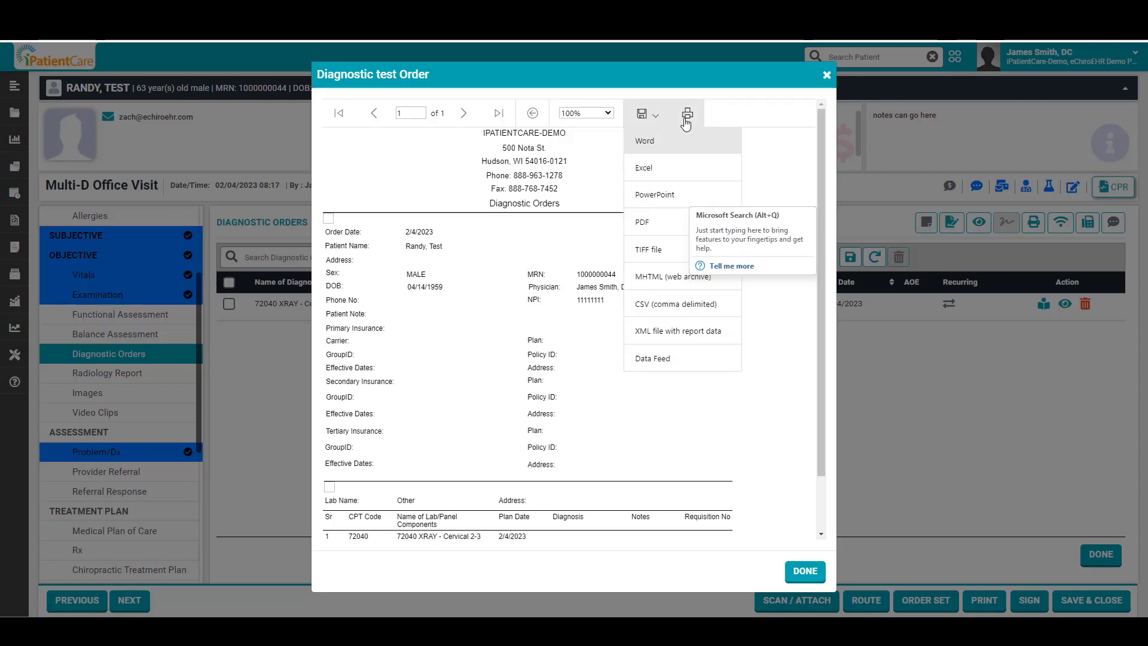
scroll(591, 216, down, 1)
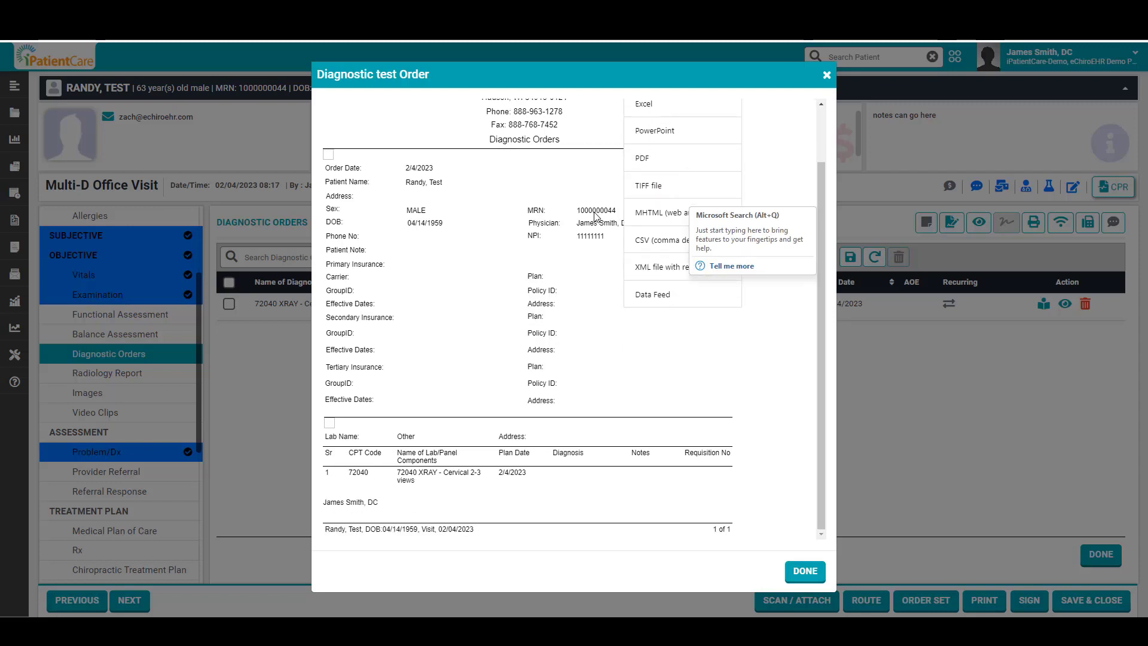
scroll(595, 217, up, 1)
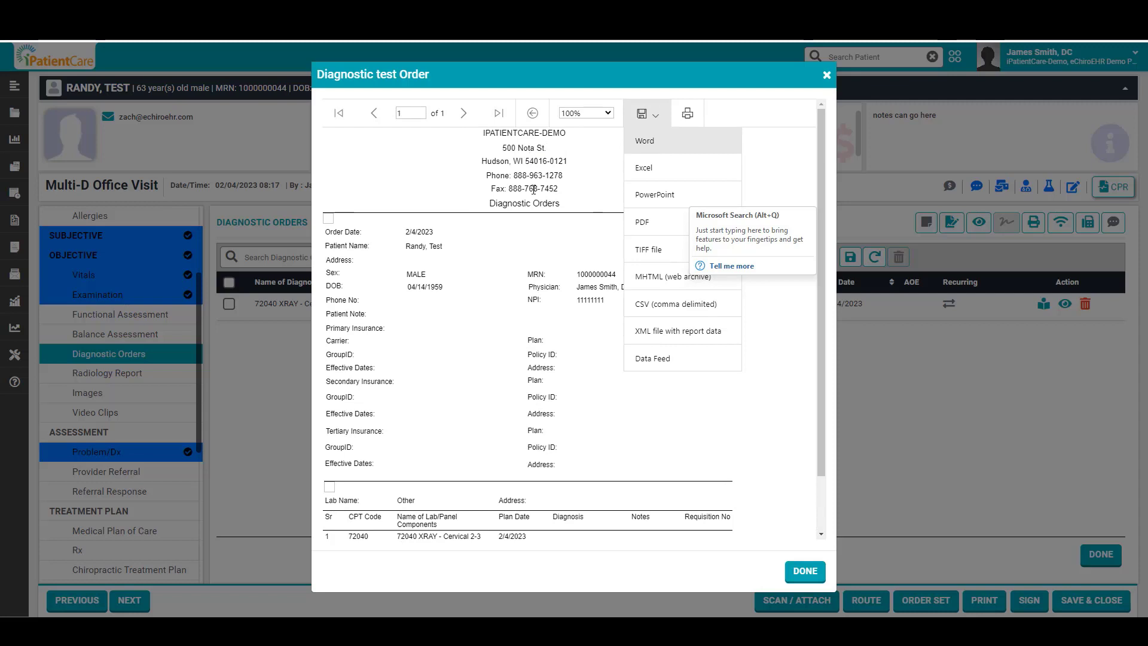
click(516, 163)
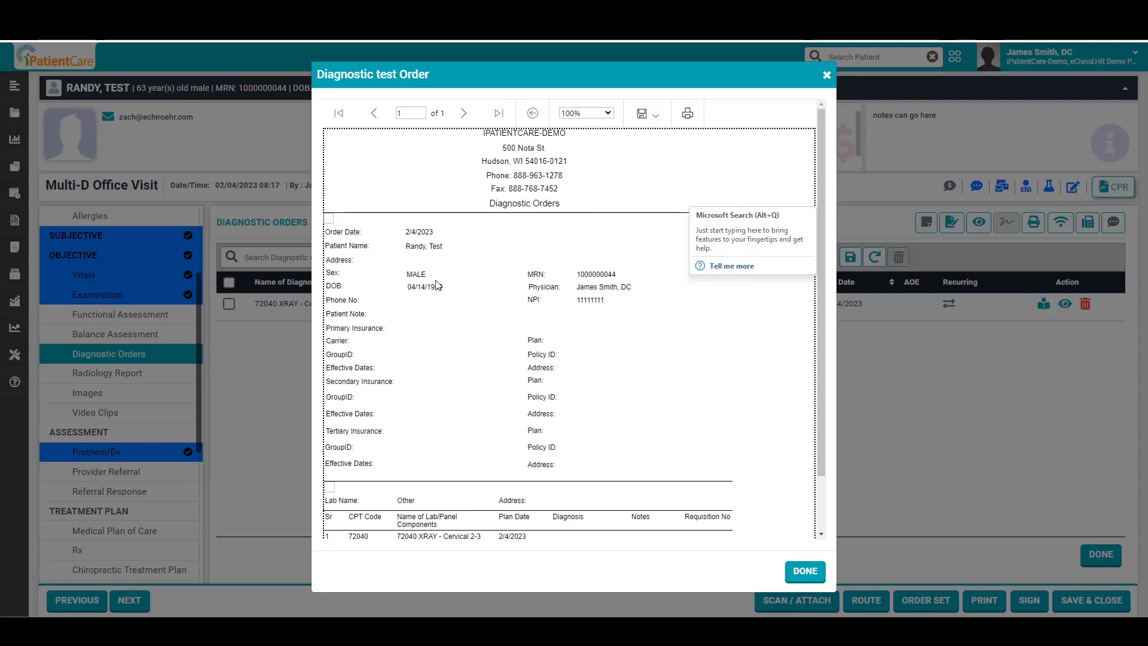
scroll(605, 296, down, 1)
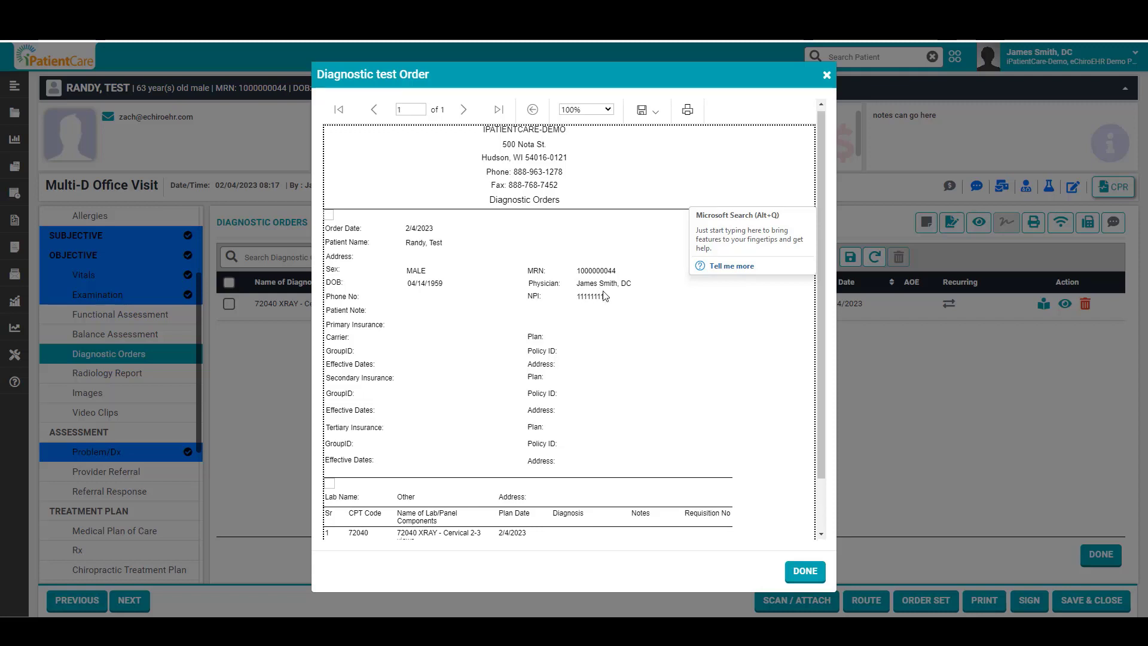
scroll(605, 296, down, 1)
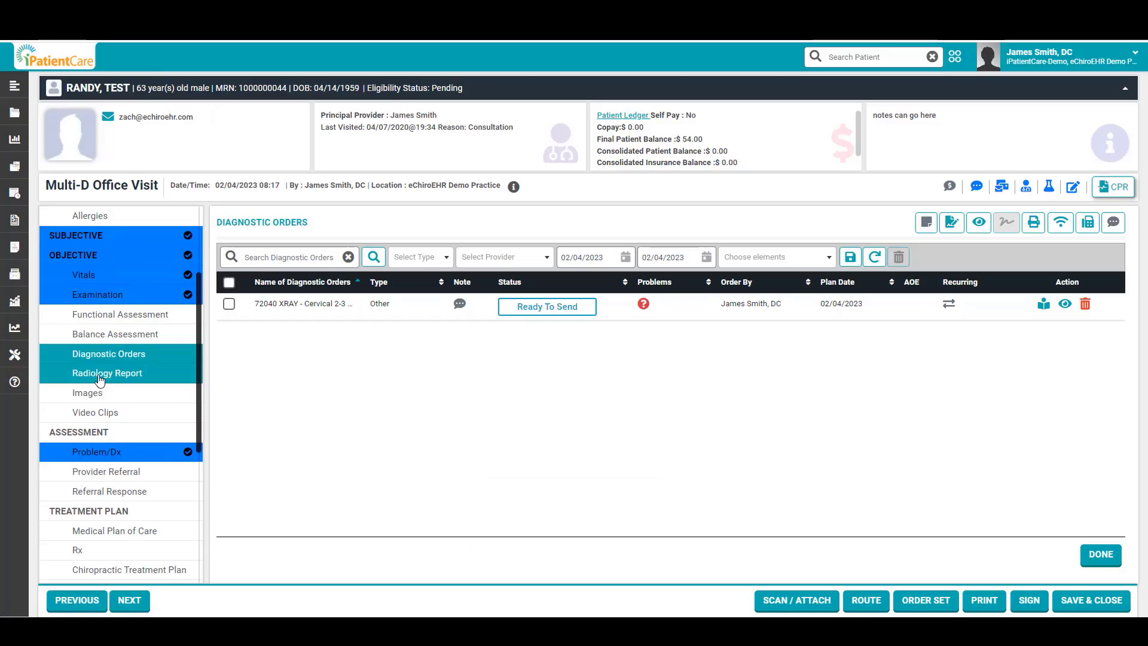
Step: In the Radiology Report, give pain >6 Wk Duration and a history of Significant Trauma as general indications for the study
click(99, 377)
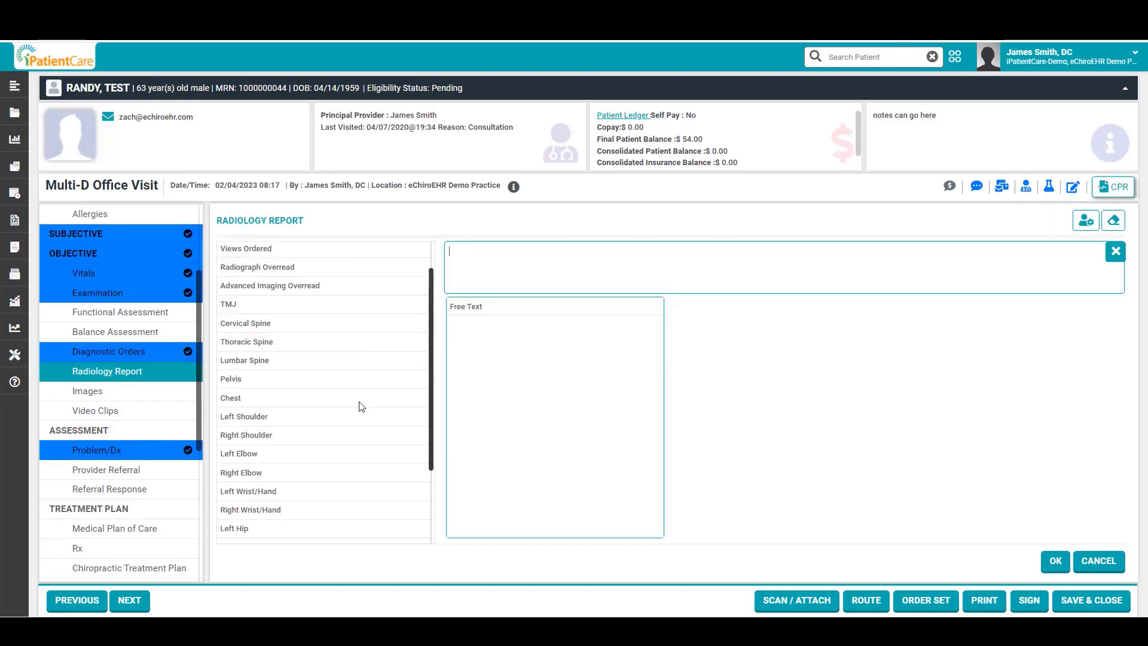
scroll(359, 406, down, 3)
scroll(330, 366, up, 1)
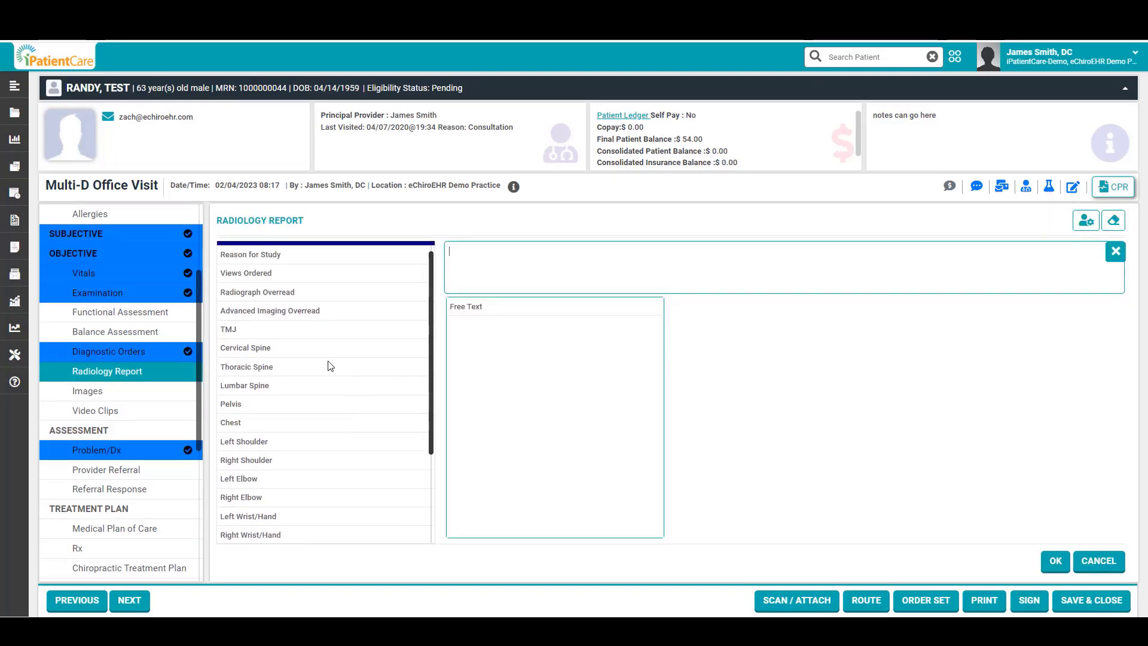
click(287, 261)
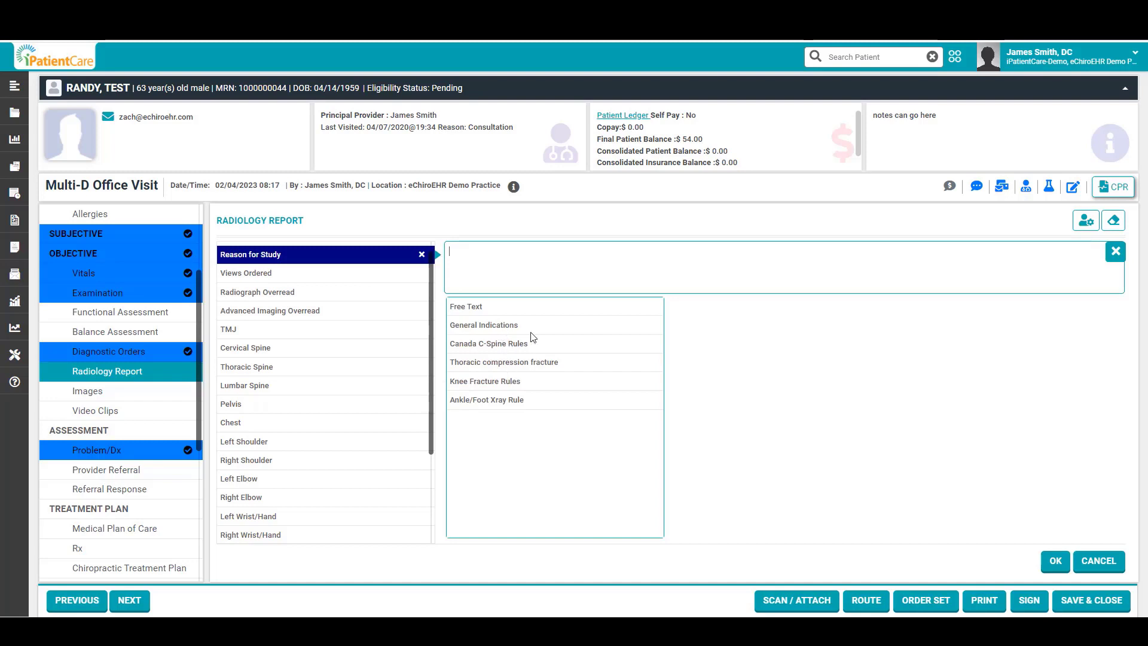
click(535, 331)
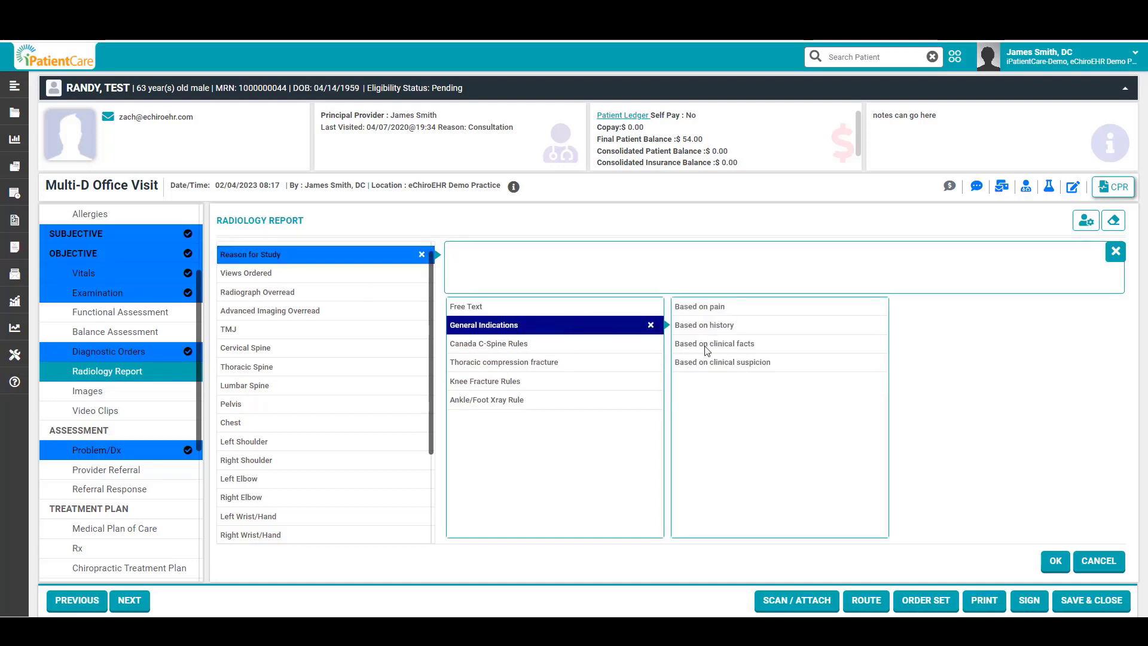
click(719, 310)
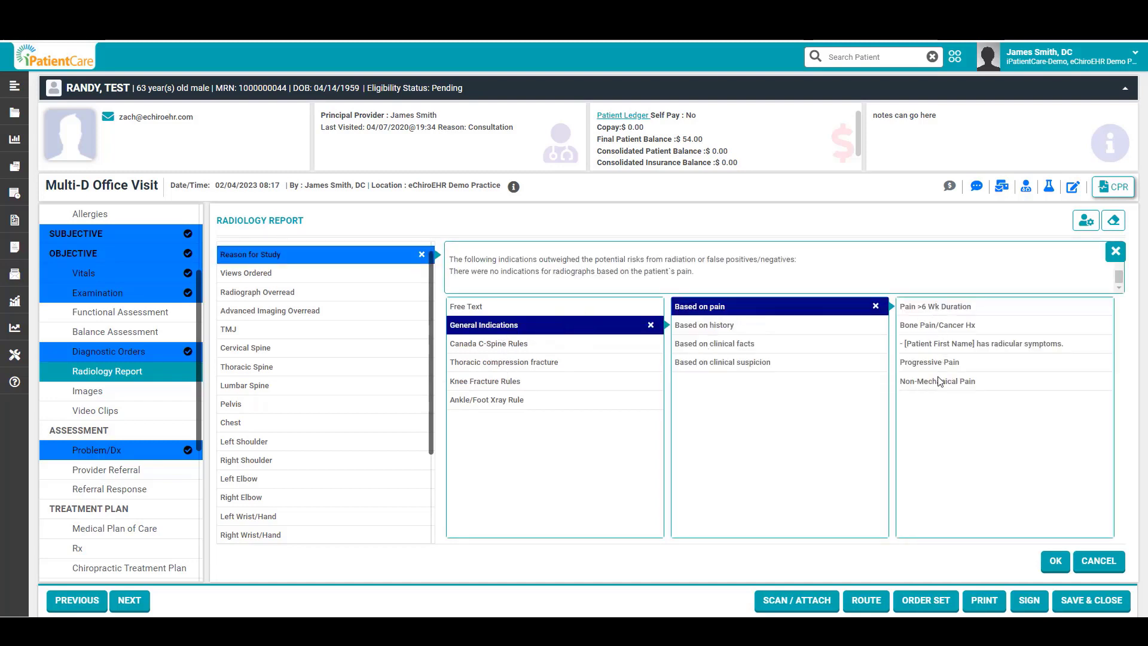
click(948, 311)
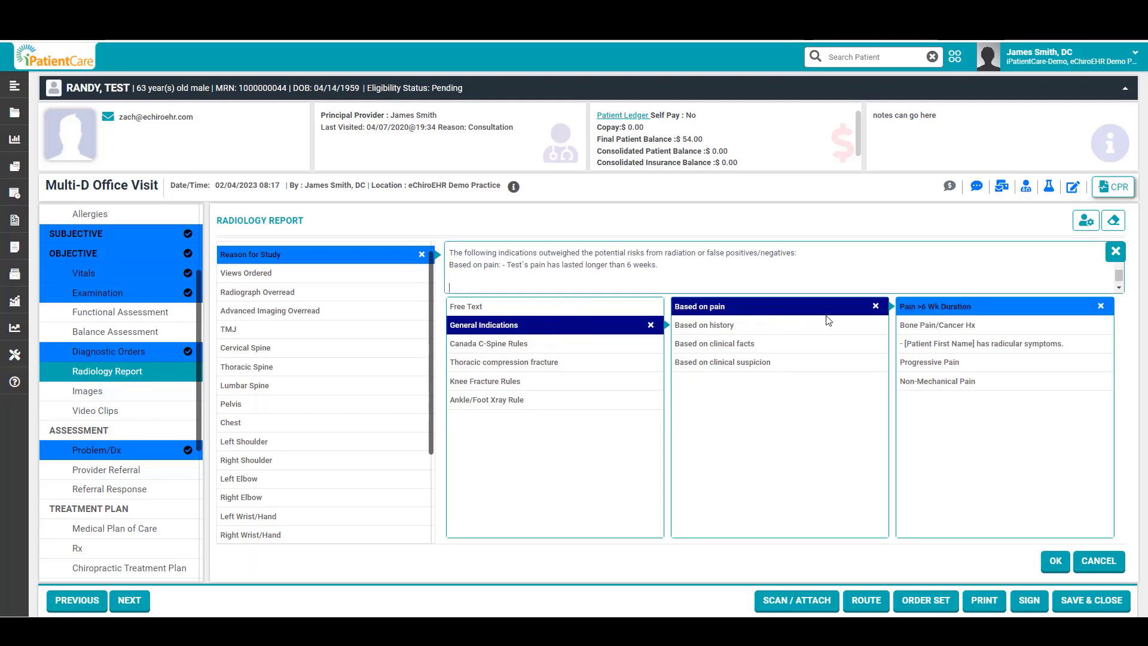
click(720, 328)
click(954, 346)
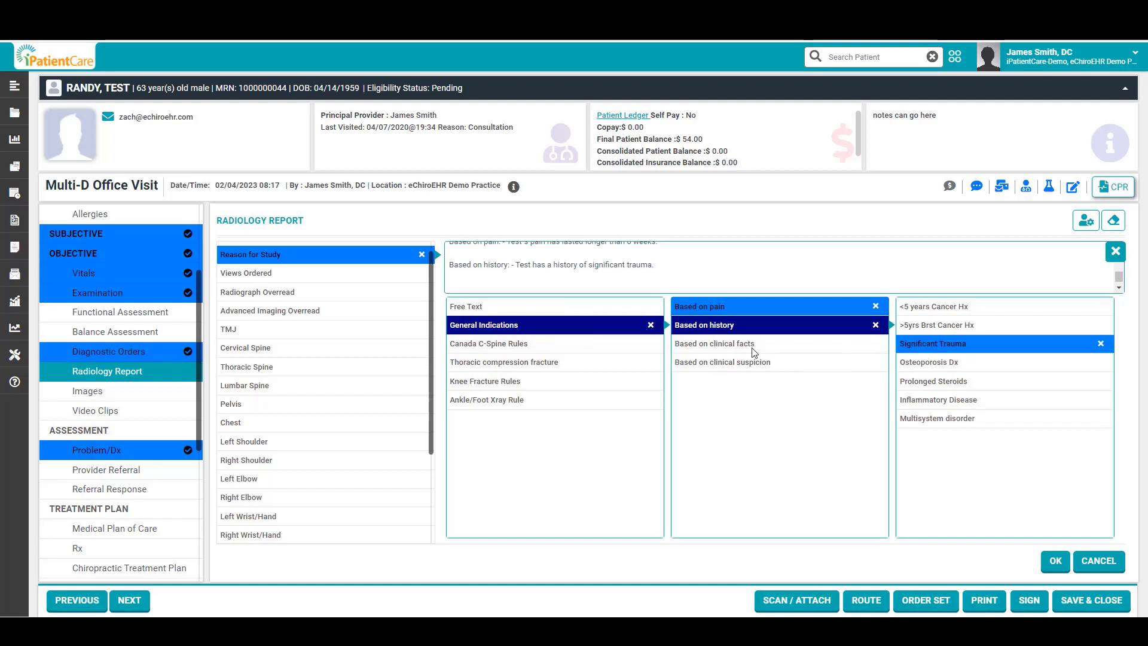
Step: Add the clinical fact Age > 50 years and the clinical suspicion Suspect Instability to the general indications for the study
click(755, 345)
click(940, 311)
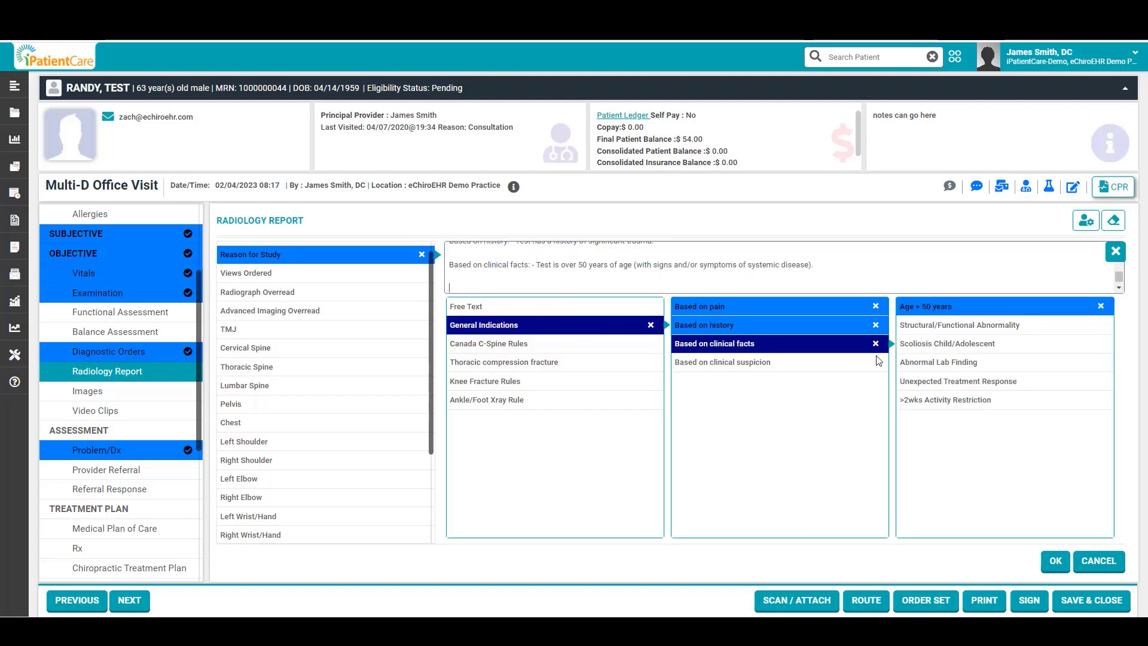
click(754, 365)
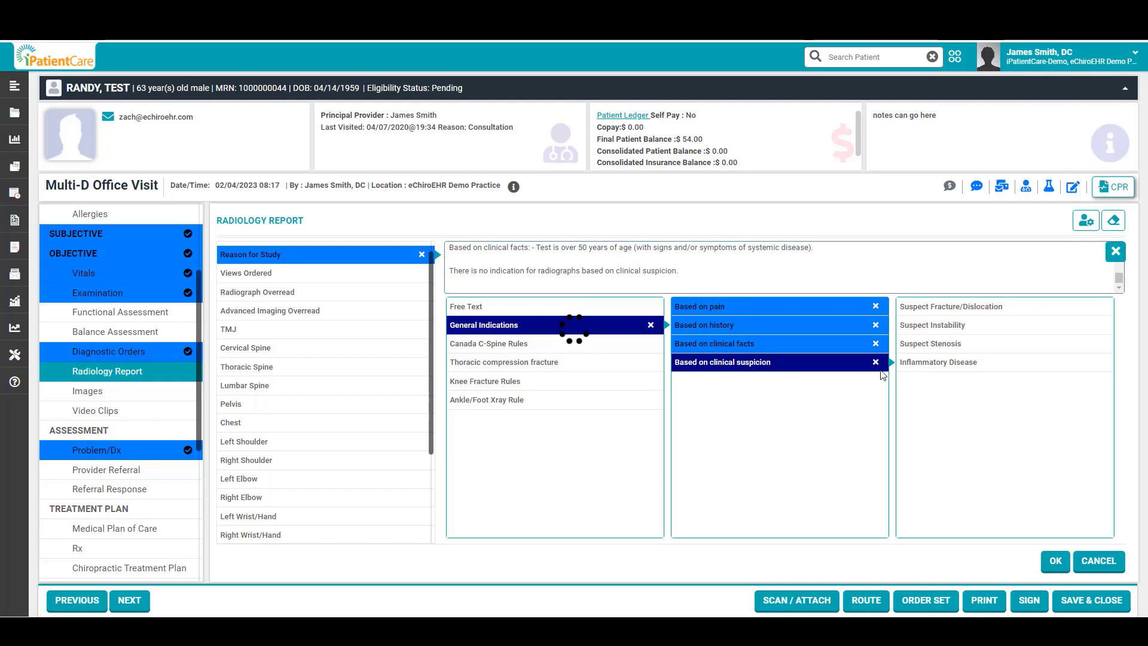
click(955, 327)
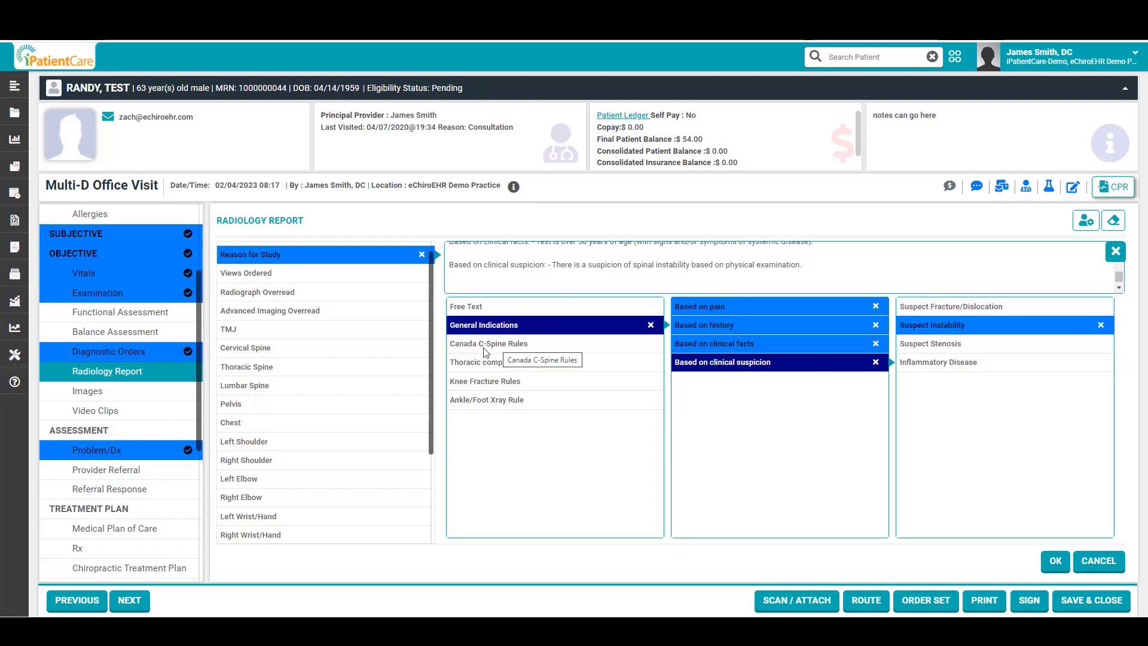
Step: Look through the options under Canada C-Spine Rules, Thoracic compression fracture, Knee Fracture Rules and Ankle/Foot Xray Rule in Reason for Study
click(501, 349)
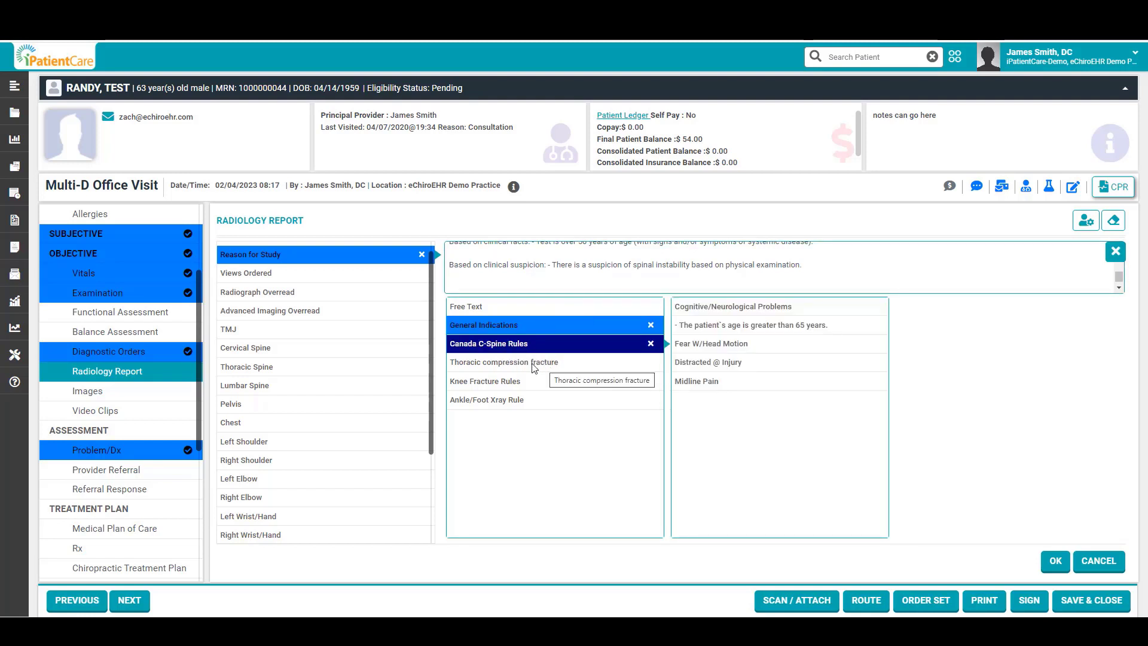
click(533, 363)
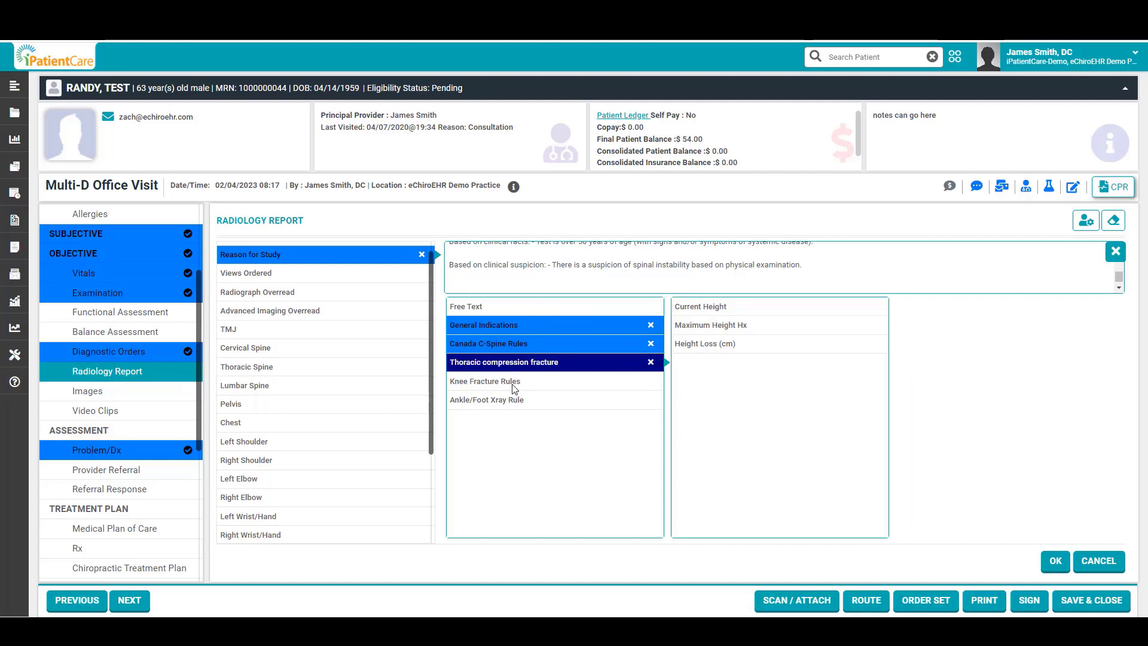
click(513, 386)
click(537, 406)
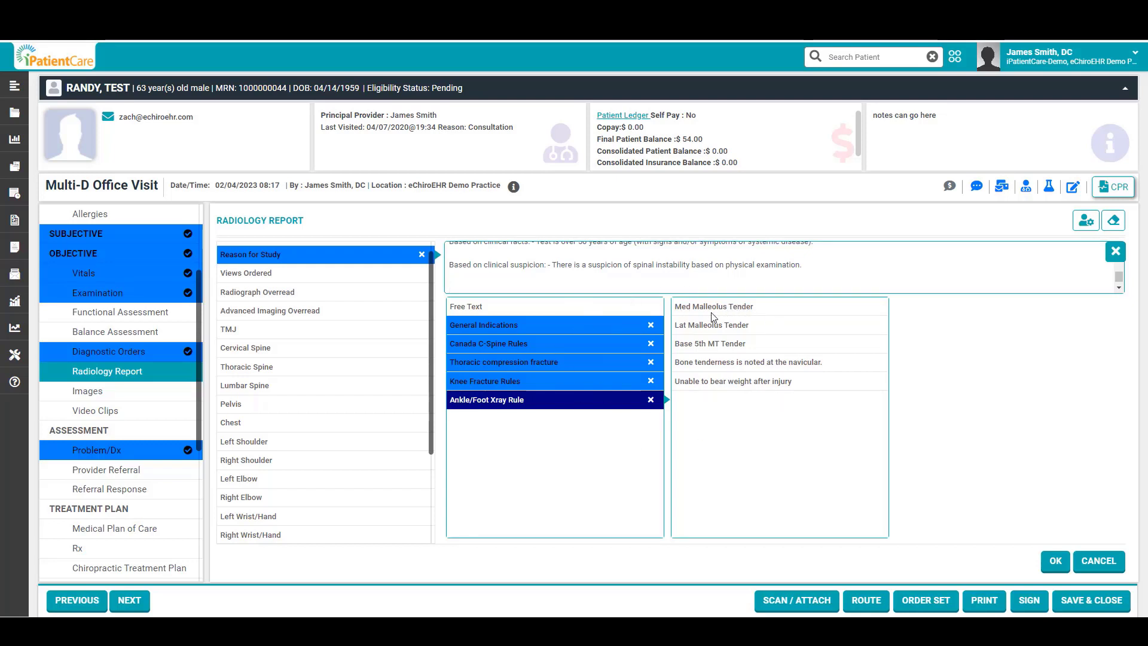
Step: Record APLC, LCN, APOM as the spine views ordered and look at the Radiograph and Advanced Imaging Overread sections
click(270, 275)
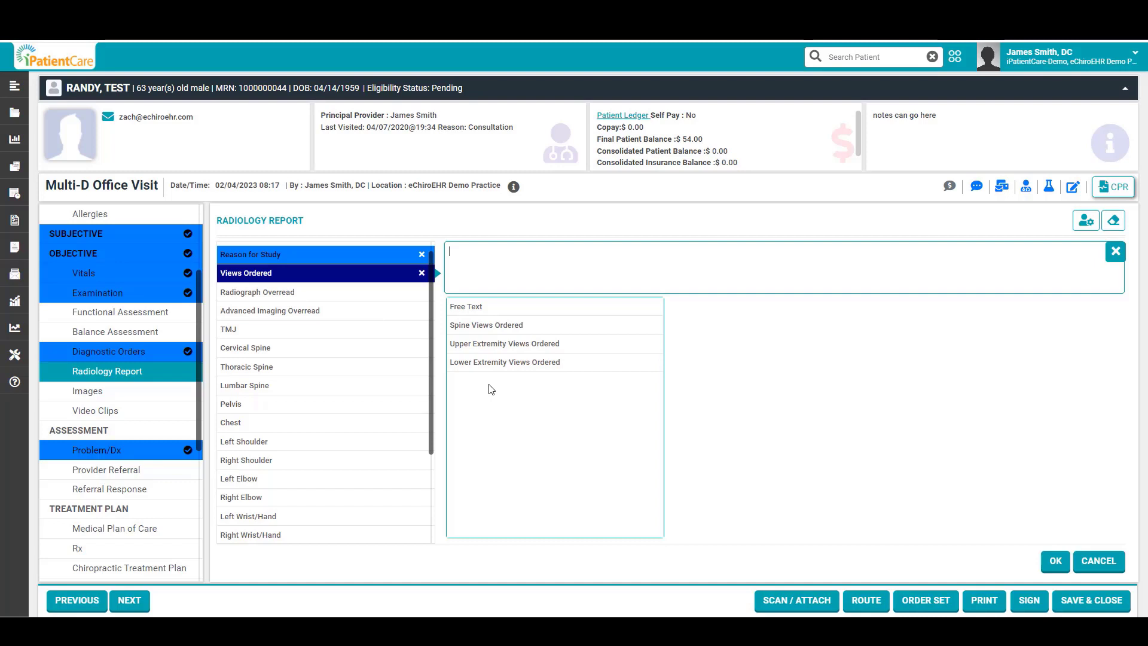
click(502, 327)
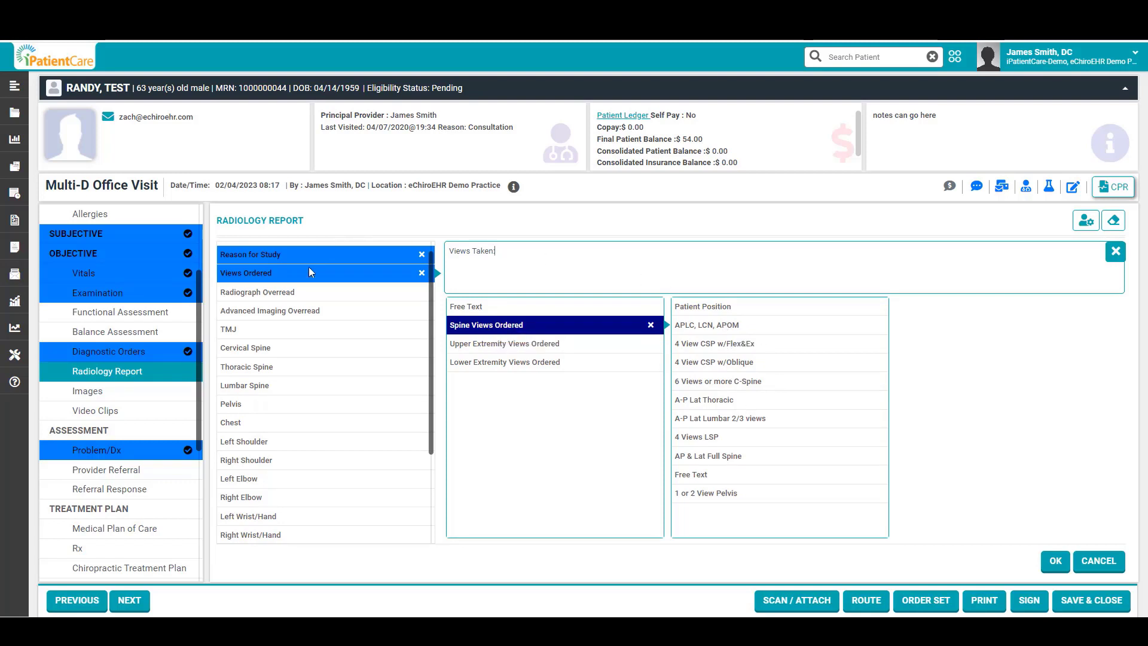
click(755, 331)
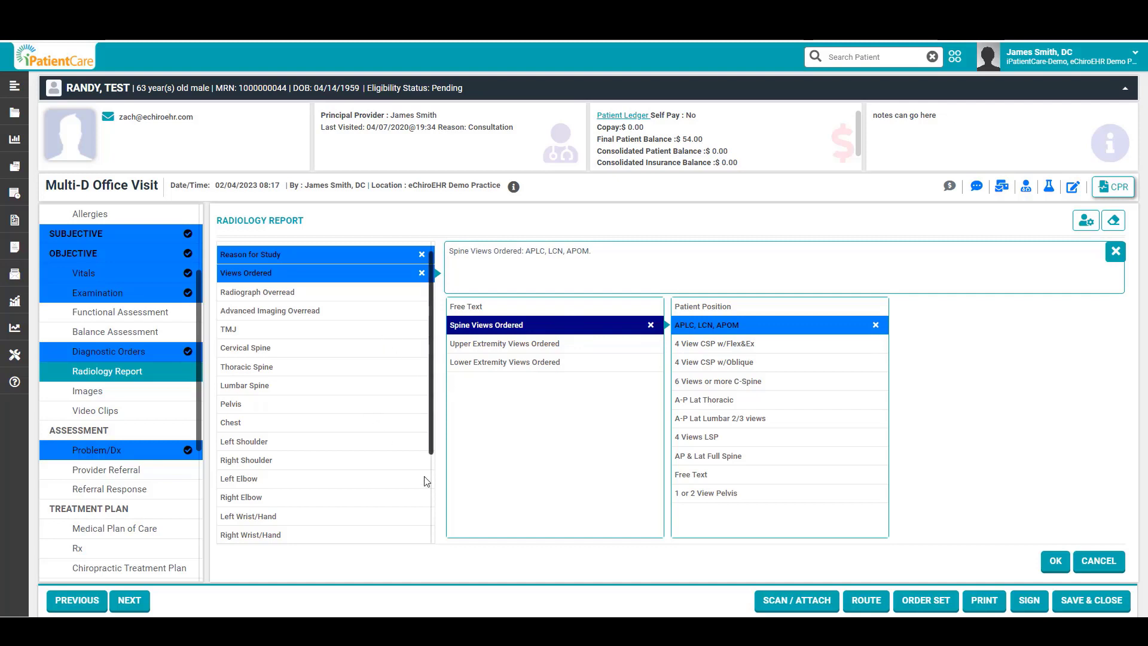
click(283, 295)
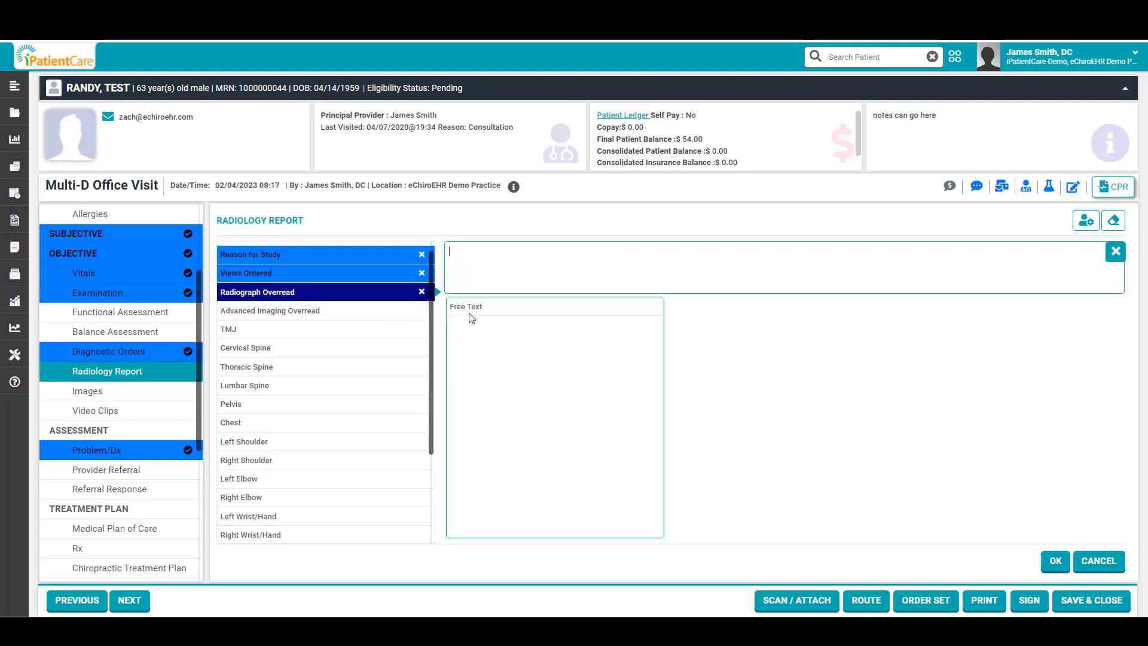
click(346, 316)
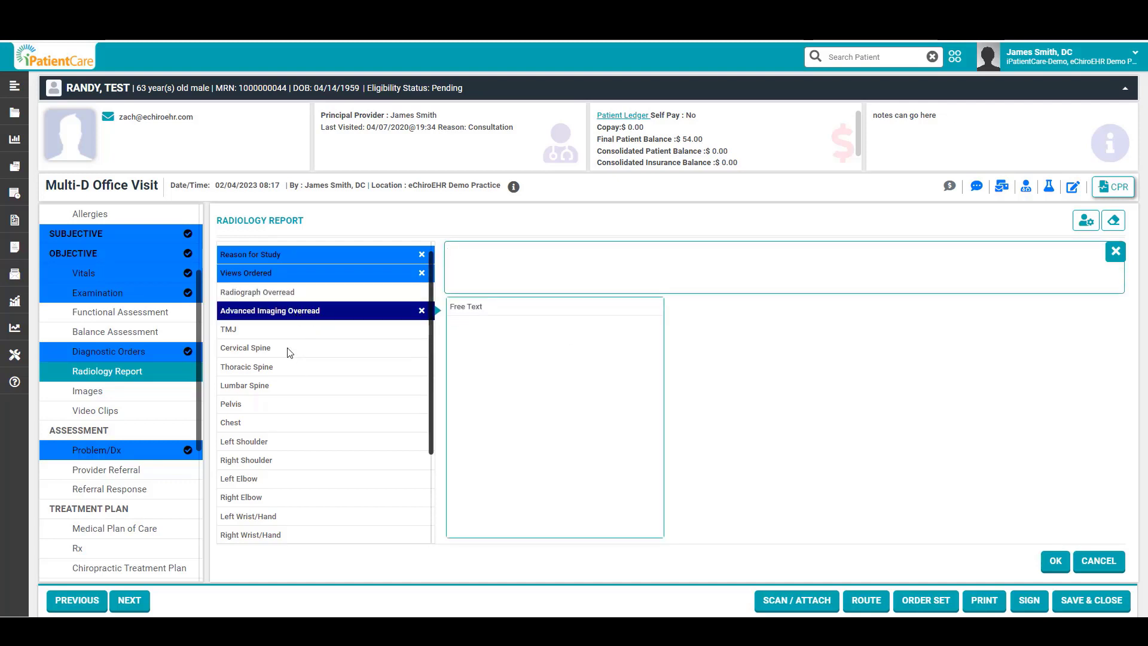
Step: Add the default normal findings for C-Spine Alignment, Bone, Cartilage and Soft Tissue to the Cervical Spine report
click(272, 346)
scroll(263, 455, down, 1)
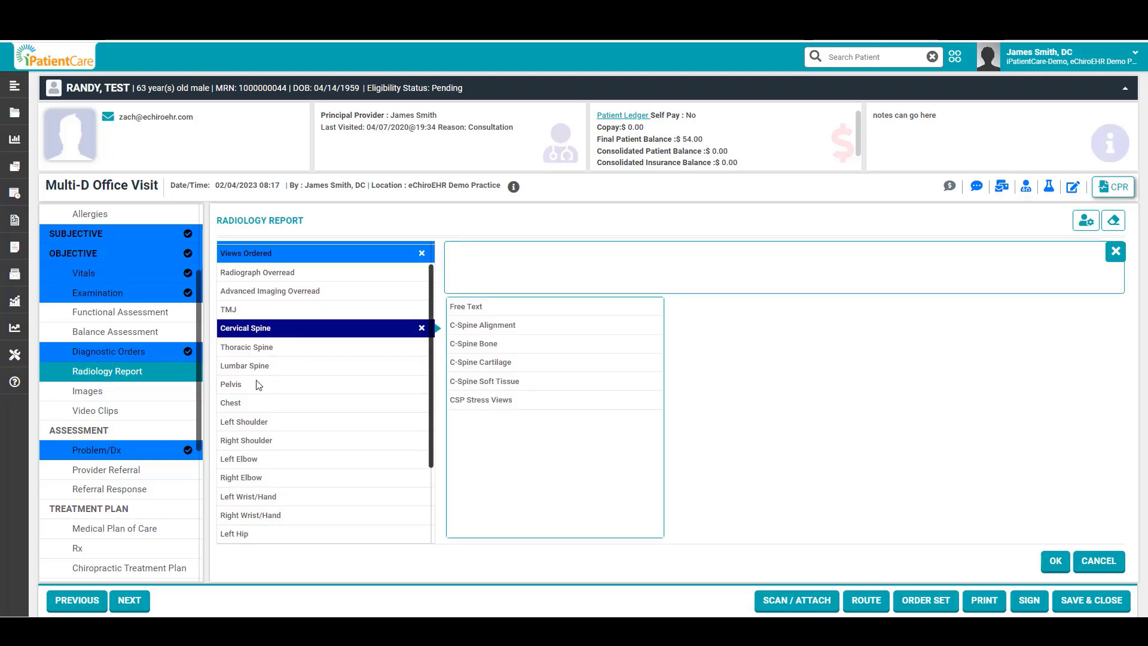
click(515, 328)
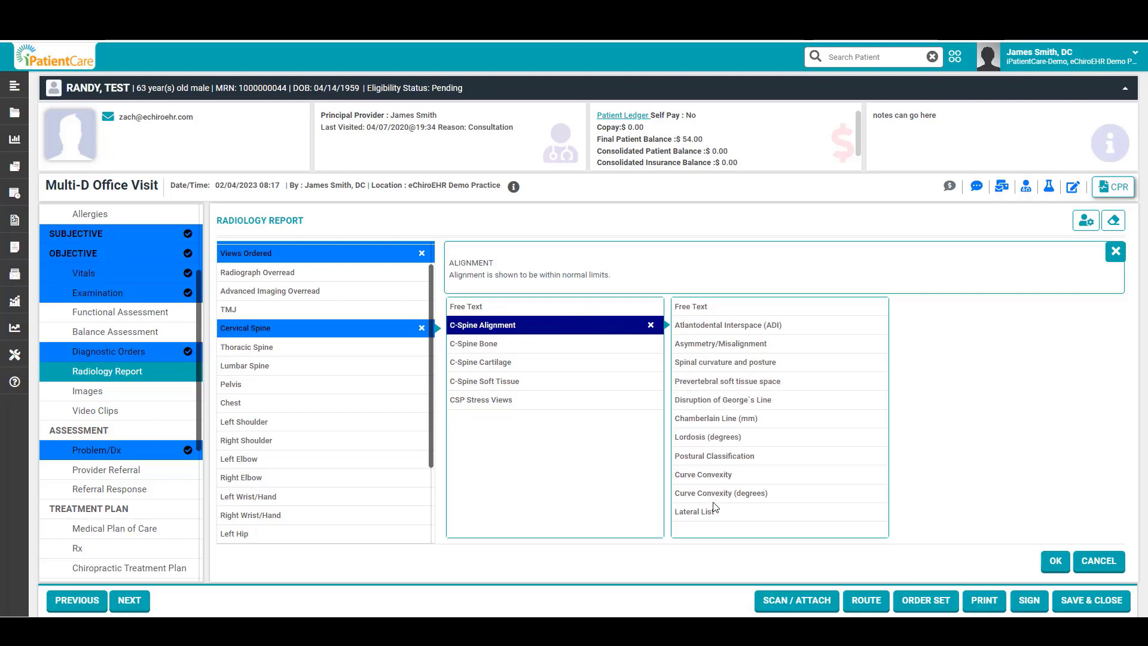
click(525, 345)
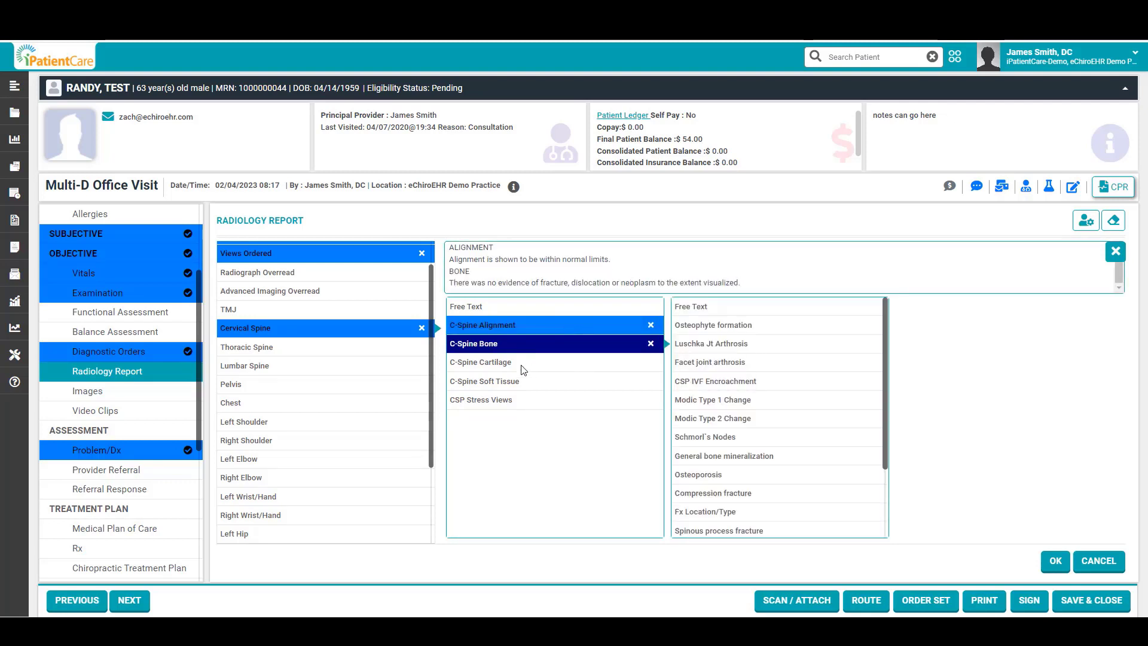
click(523, 365)
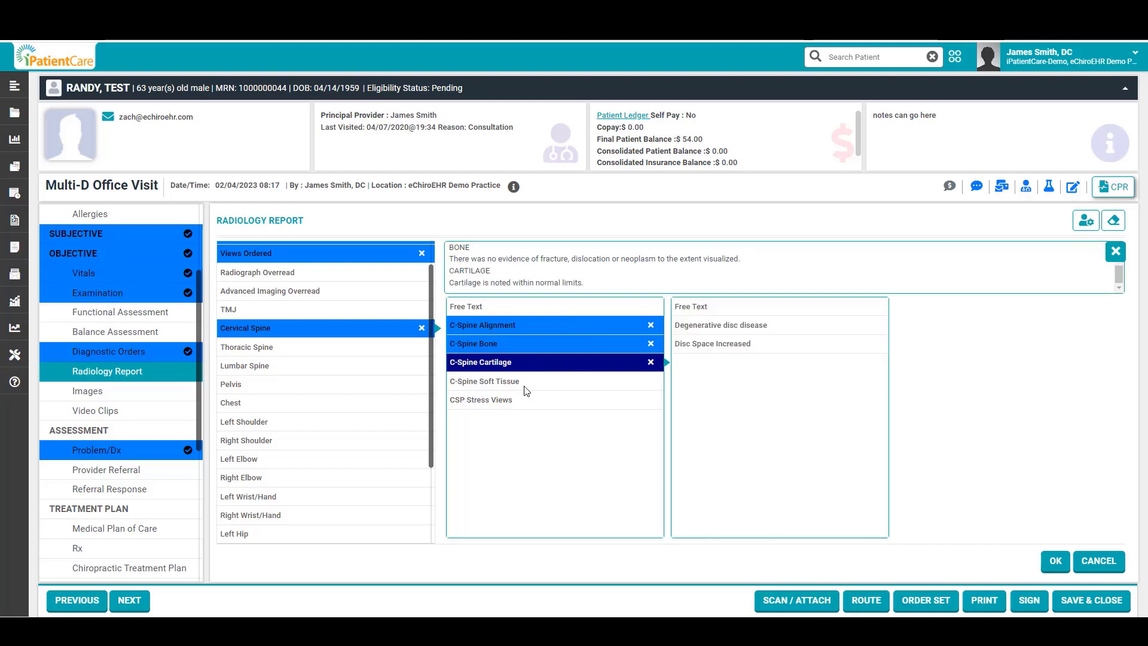
click(524, 387)
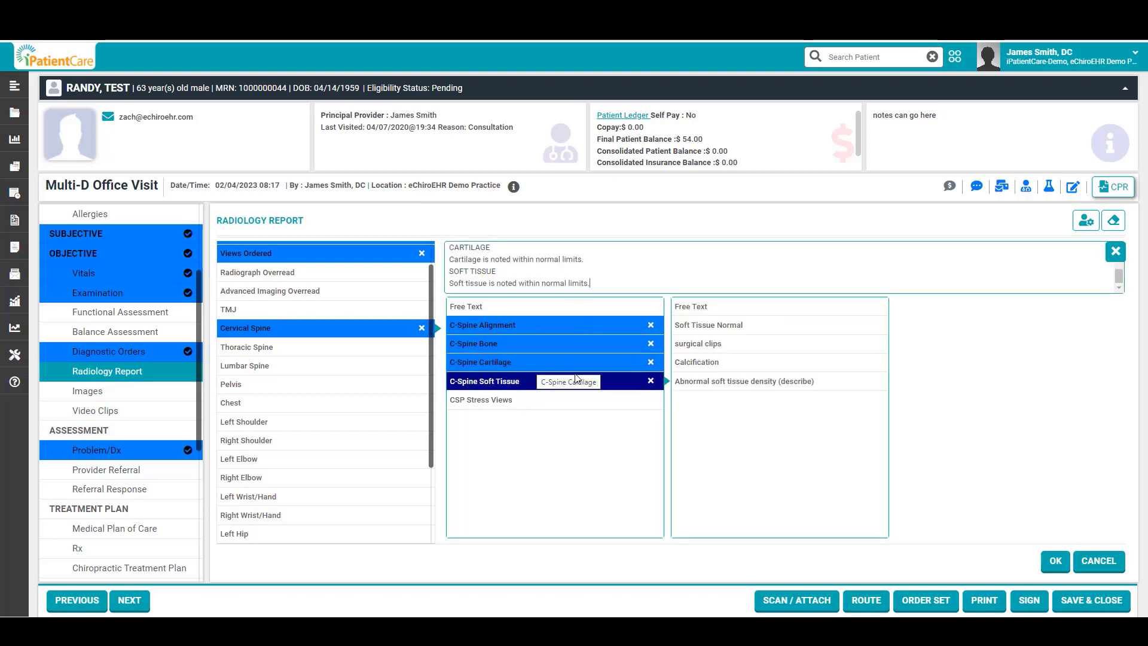
Step: In the visit's Images section, start a new image with Body Image as the image type
click(94, 394)
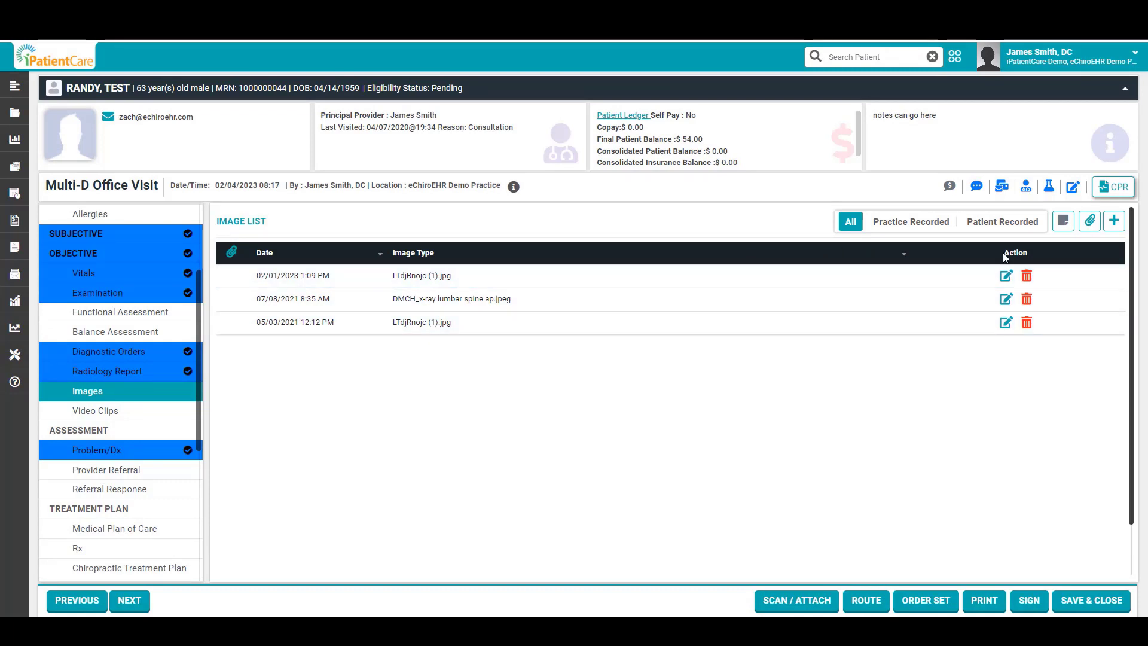
click(1114, 221)
click(547, 110)
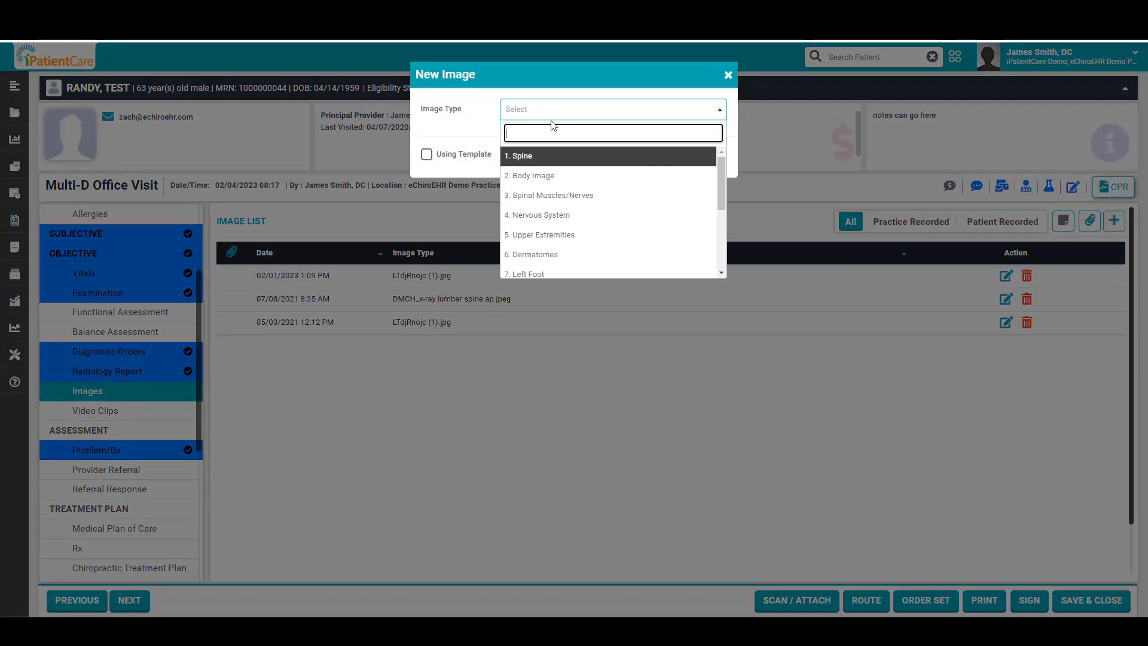
click(538, 177)
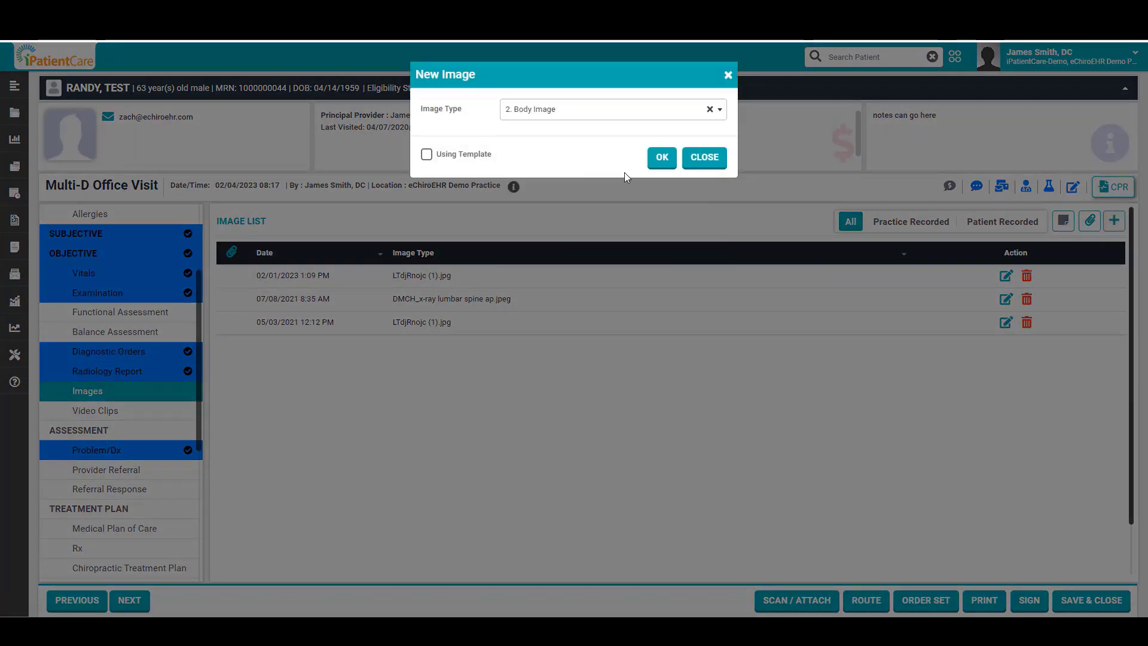
Step: Create a new body image and draw freehand pain marks on the back-view figure's neck, upper back and right shoulder and arm
click(661, 161)
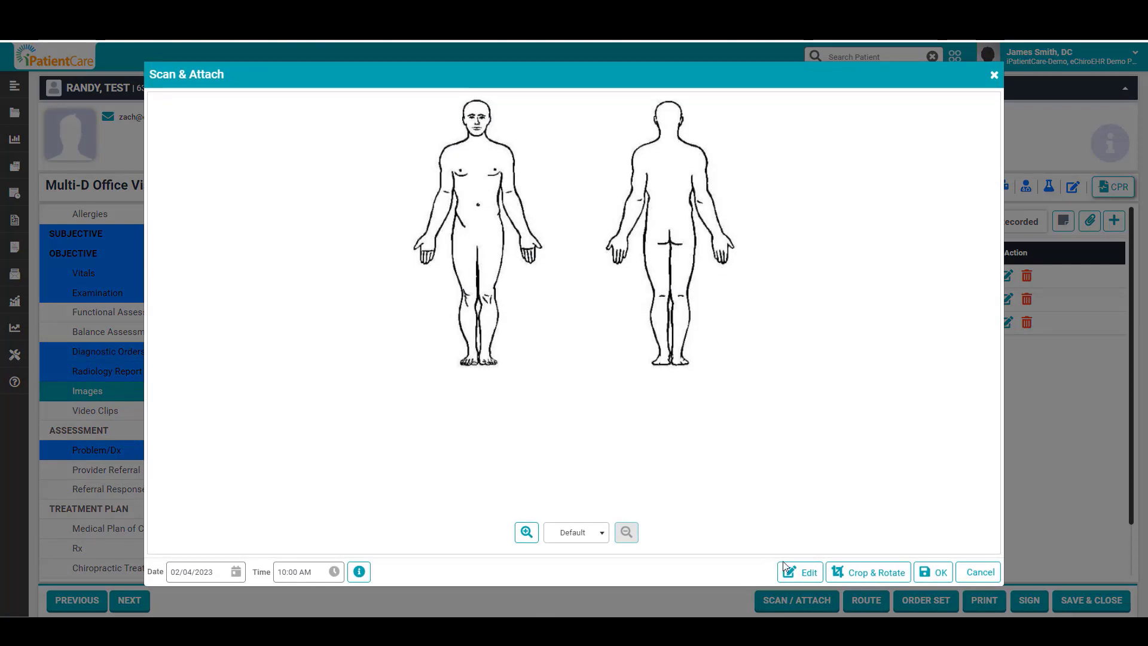
click(807, 576)
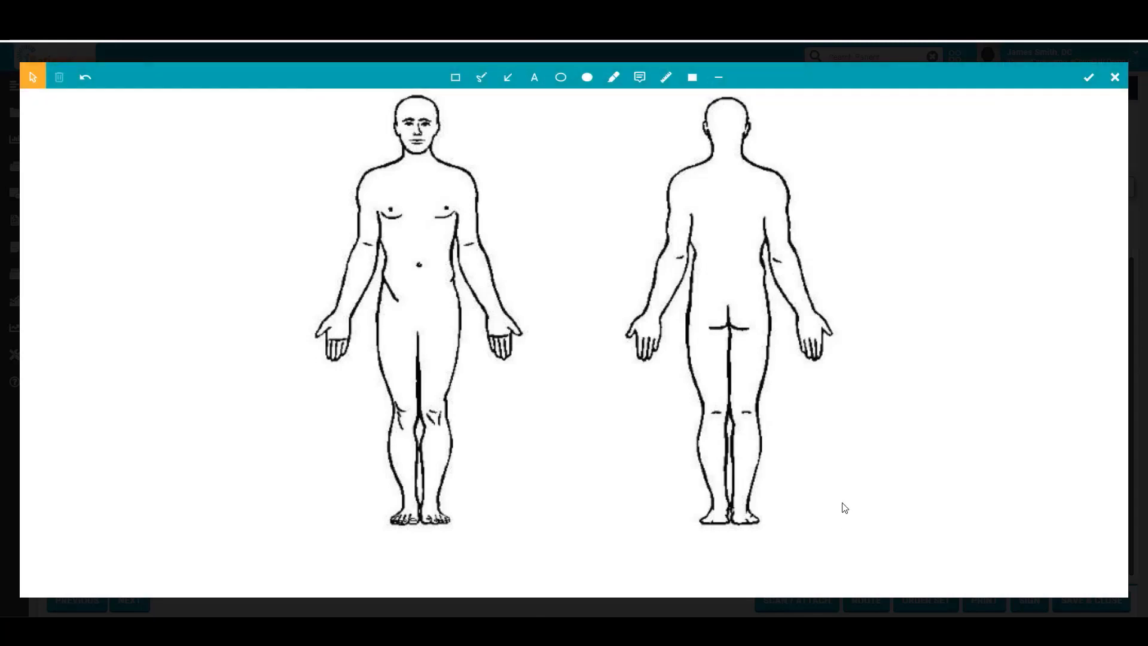
click(482, 78)
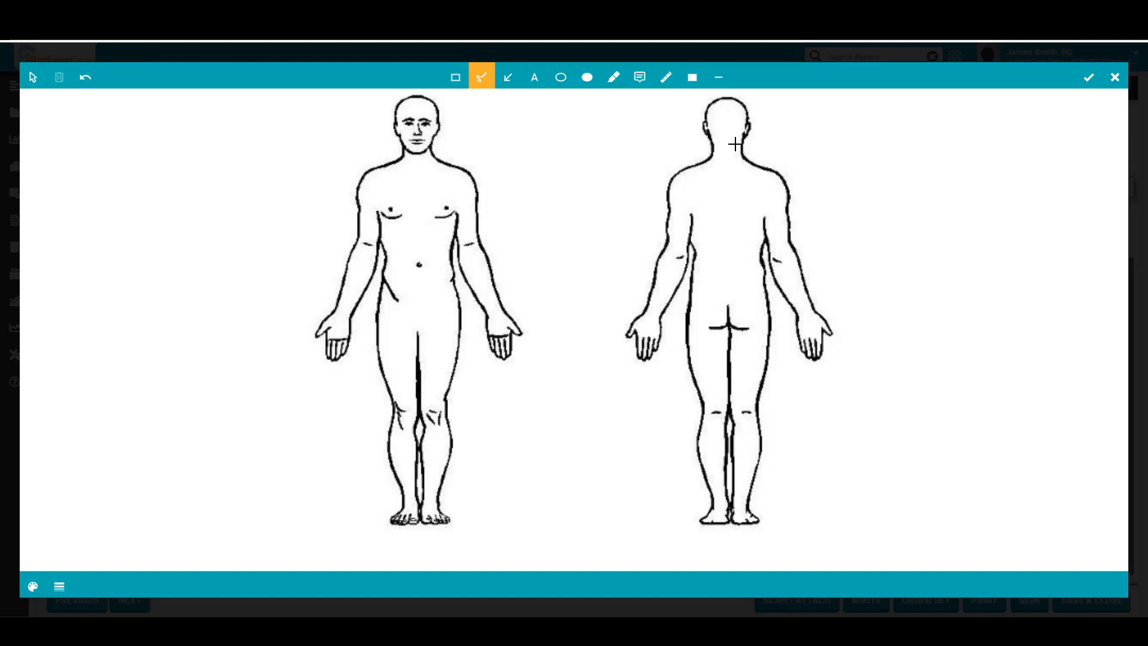
mouse_move(746, 167)
mouse_down()
mouse_move(766, 178)
mouse_move(790, 255)
mouse_up()
mouse_move(739, 177)
mouse_down()
mouse_move(734, 199)
mouse_move(739, 178)
mouse_up()
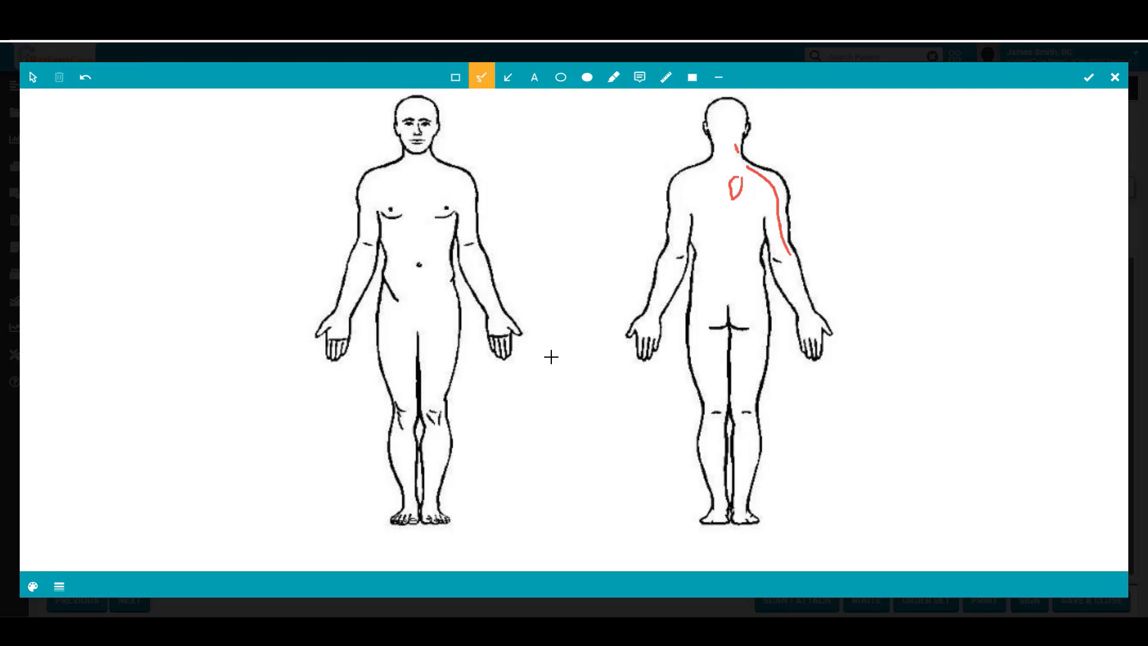
Step: Discard the body image annotations and cancel adding the image to the visit
click(531, 75)
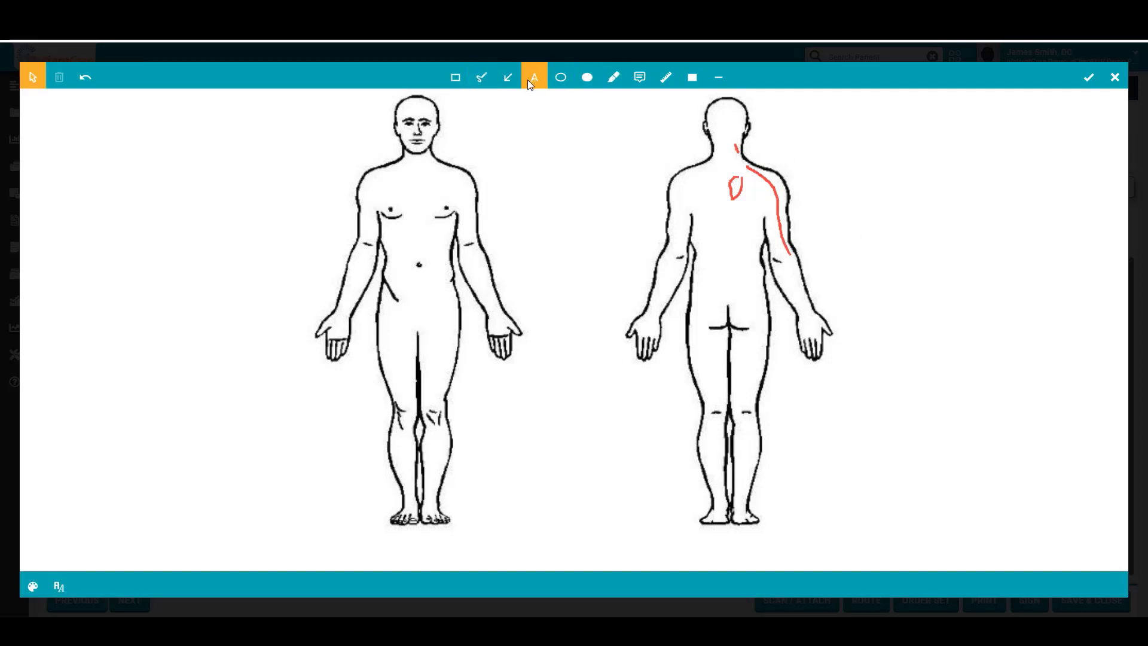
click(1116, 77)
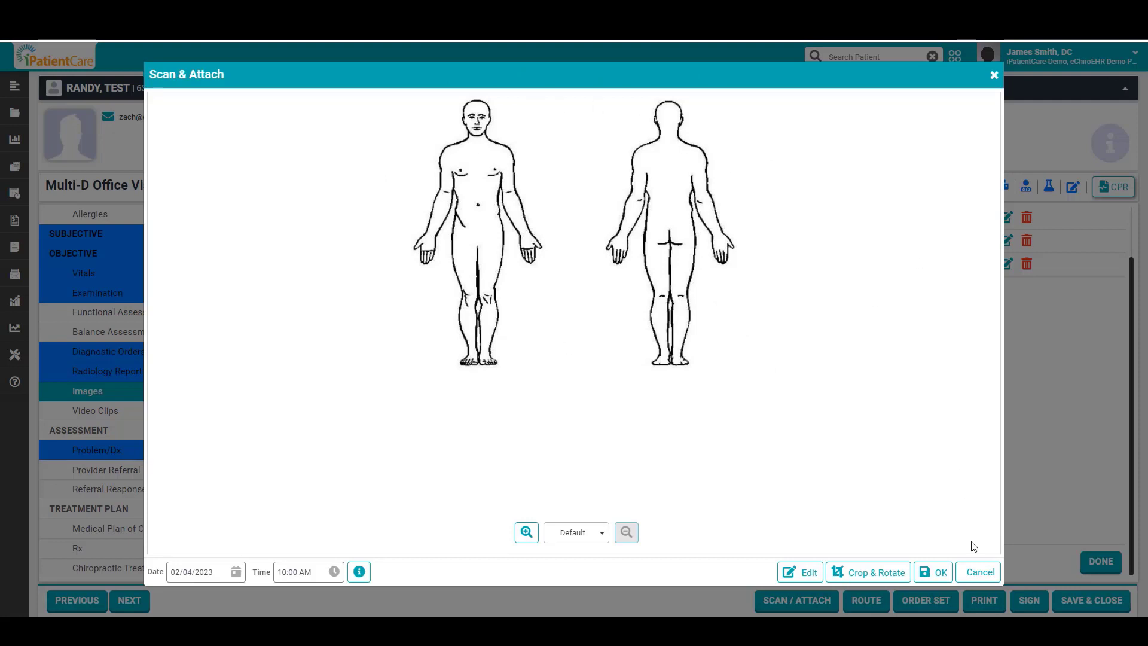
click(975, 575)
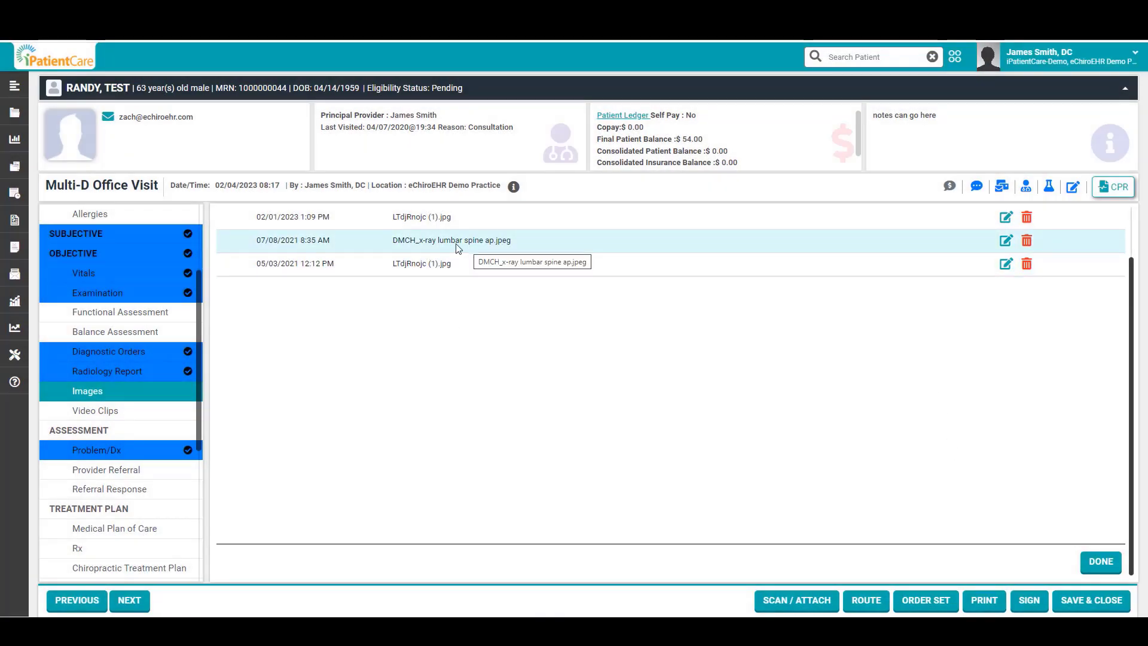
Step: Go from the image list to the visit's Video Clips section
click(246, 243)
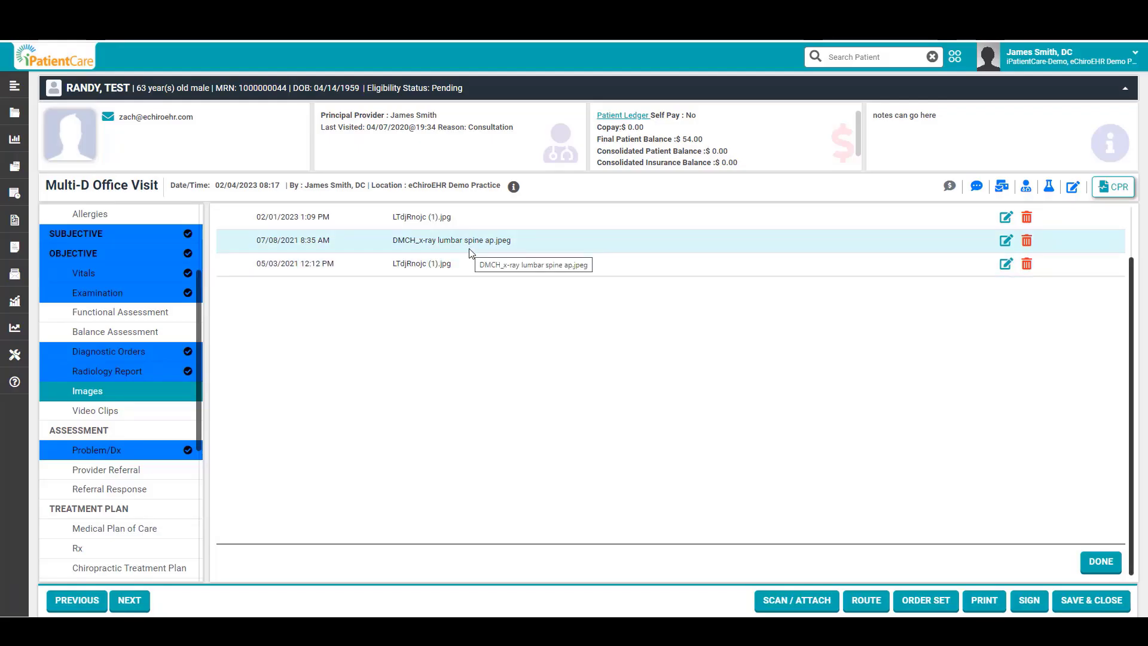
click(145, 414)
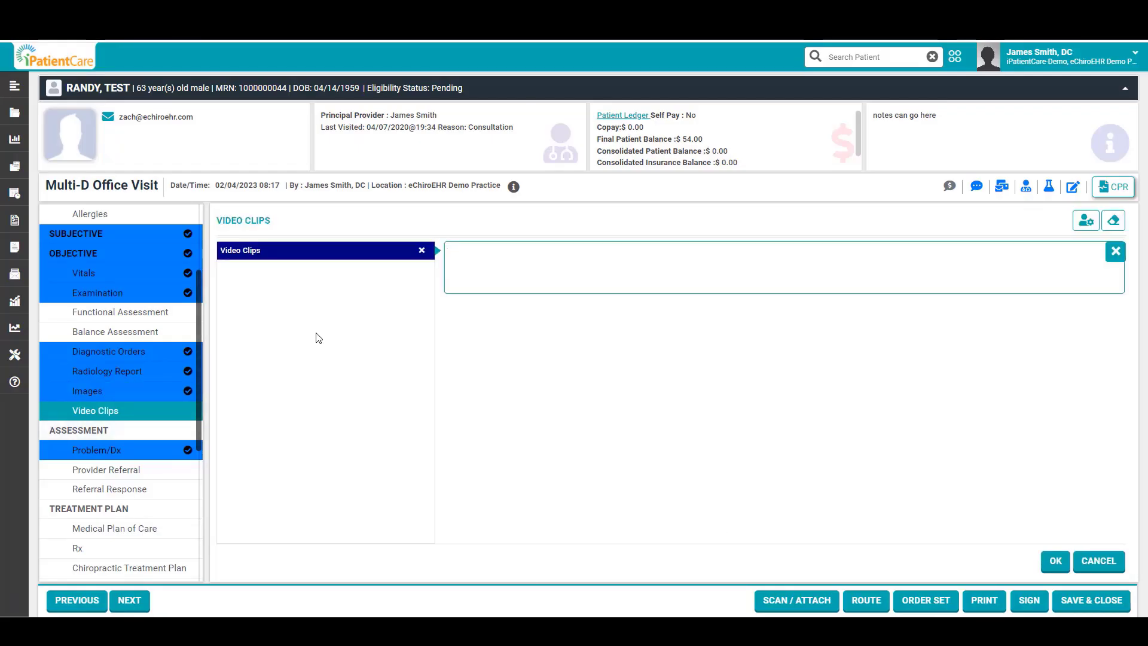
Step: In the Assessment's Complicating Factors, select Complicating Factors, Treatment Barriers and Red Flags Identified, and review the red flag options
click(94, 435)
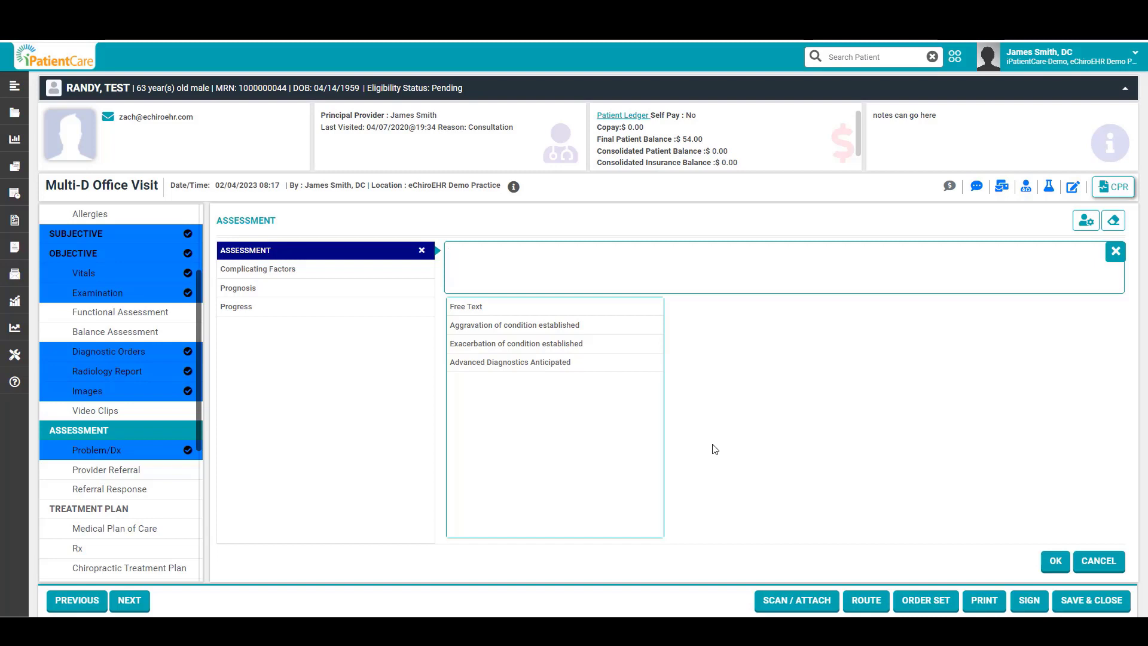
click(305, 275)
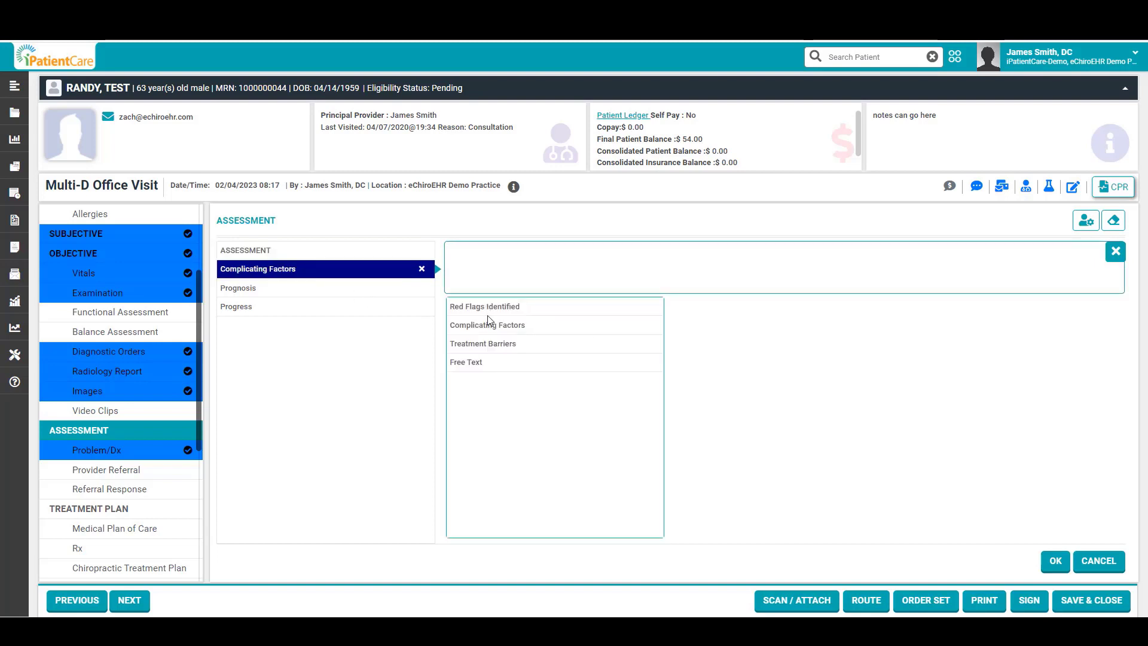
click(499, 330)
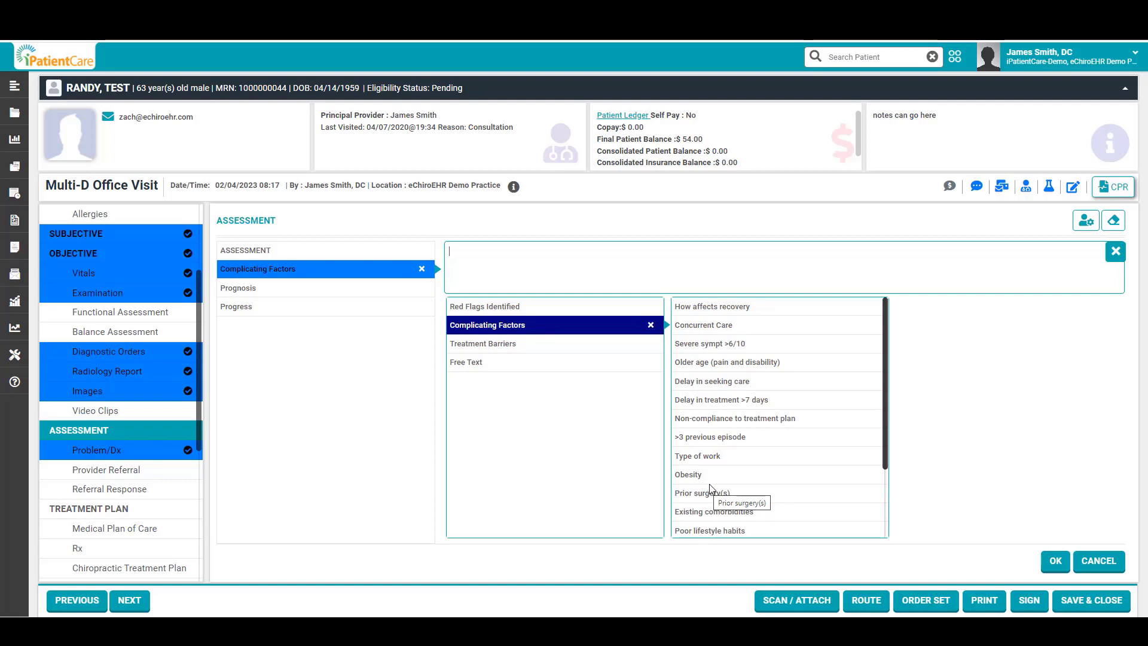
click(494, 344)
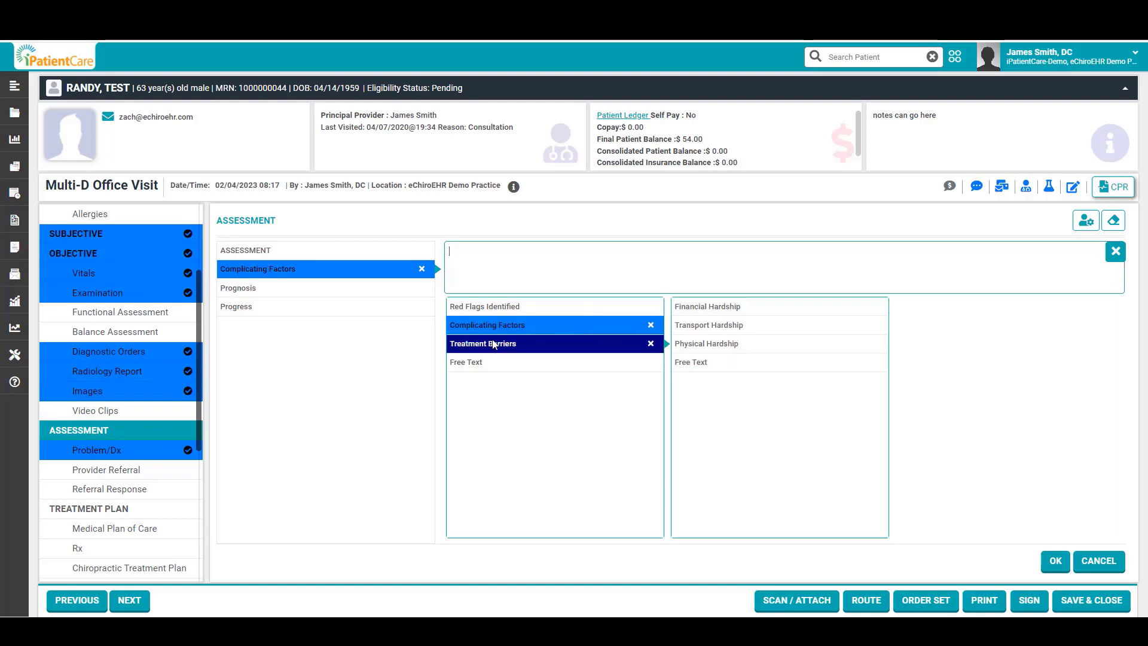
click(497, 310)
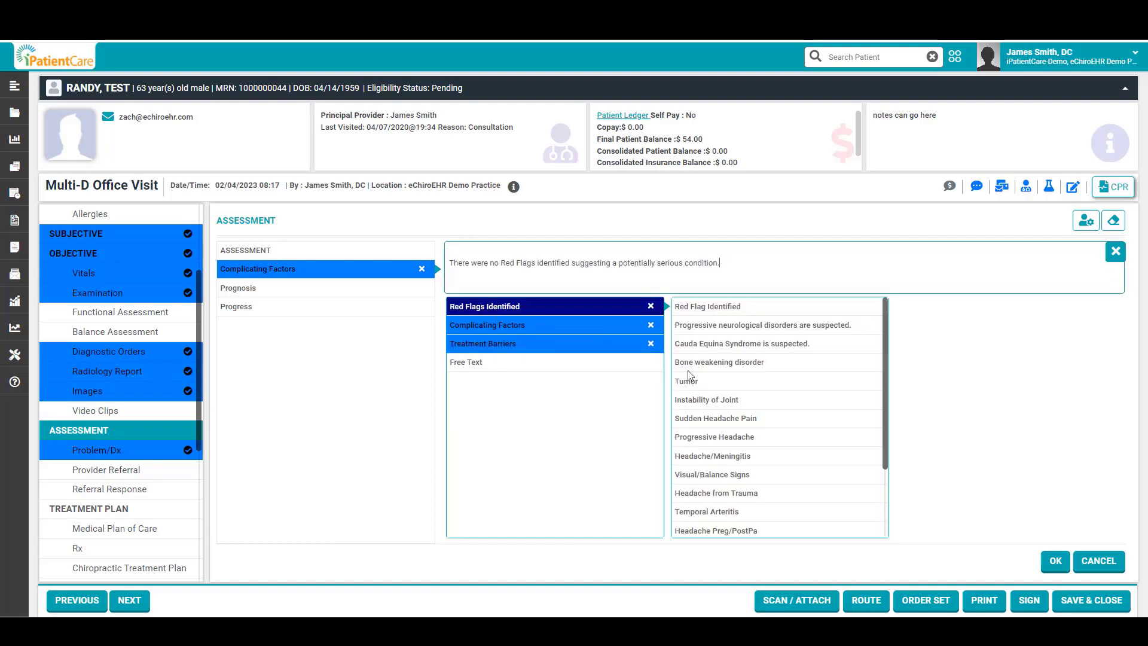
scroll(720, 465, down, 3)
scroll(721, 466, up, 3)
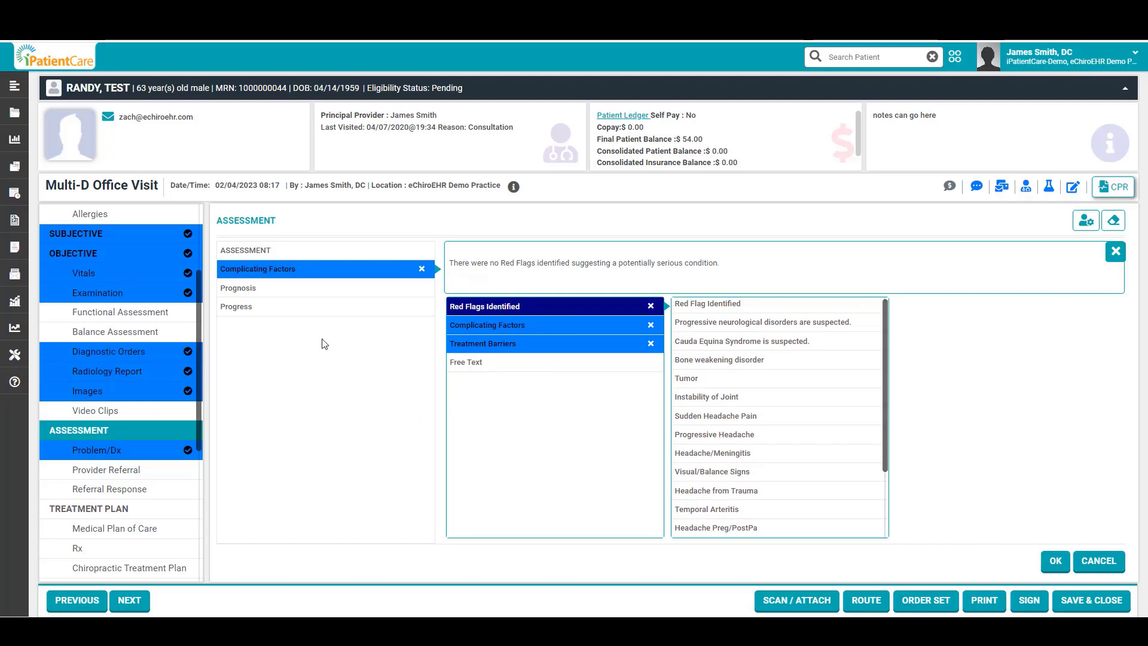
Step: Add Prognosis to the Assessment with the Acute Prognostics and Chronic Prognostics entries selected
click(276, 290)
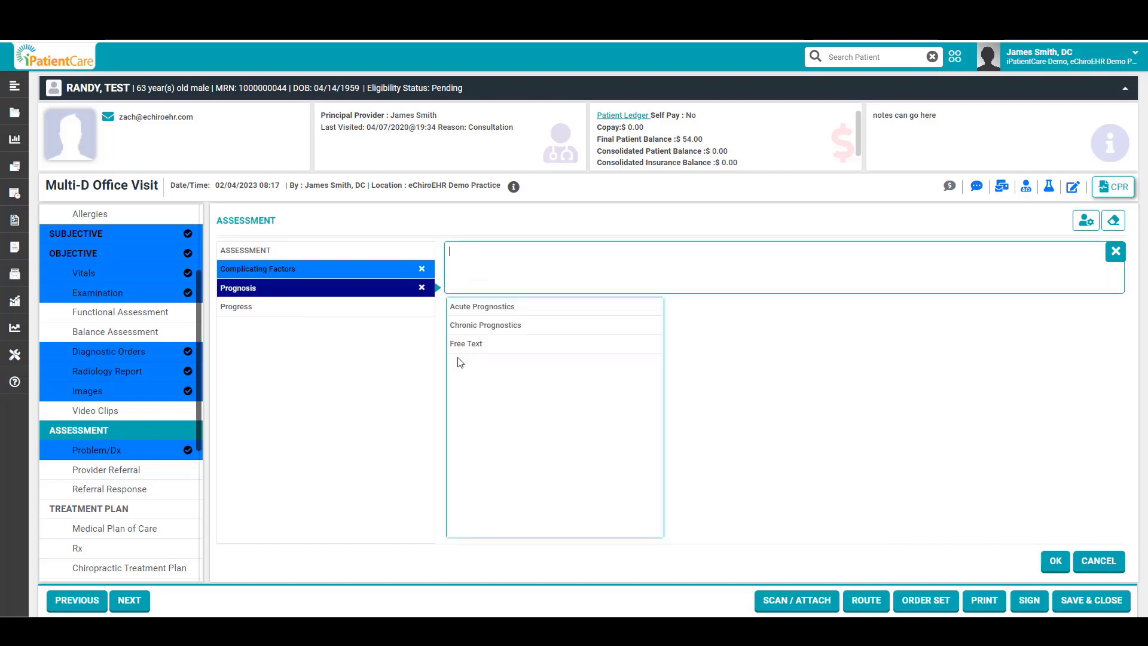
click(484, 308)
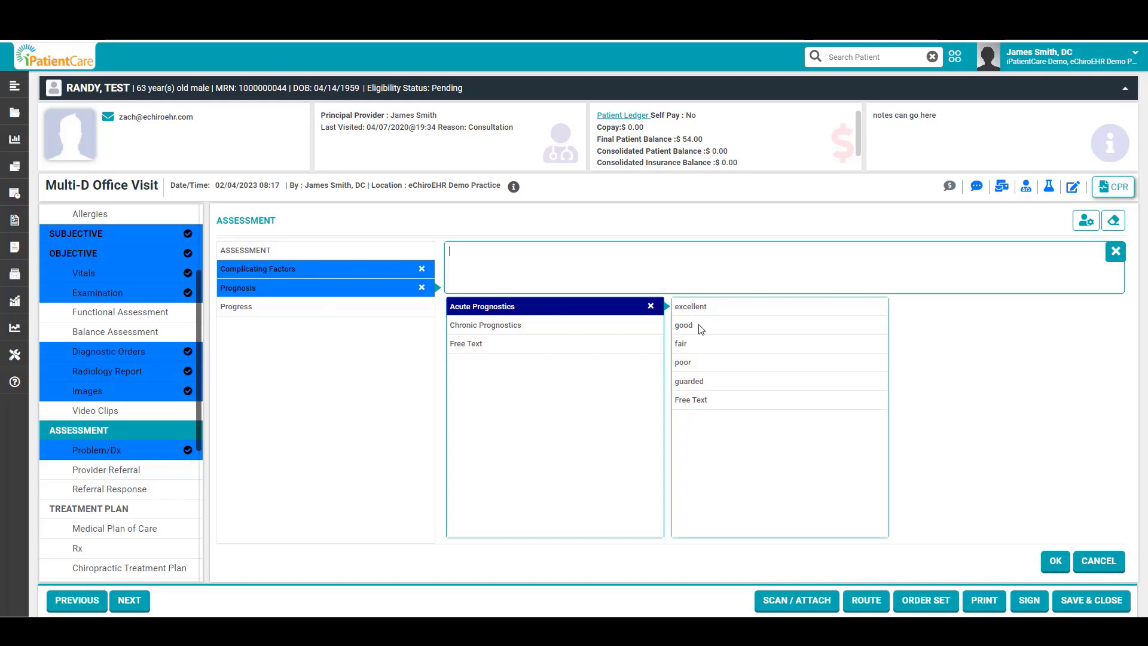
click(530, 327)
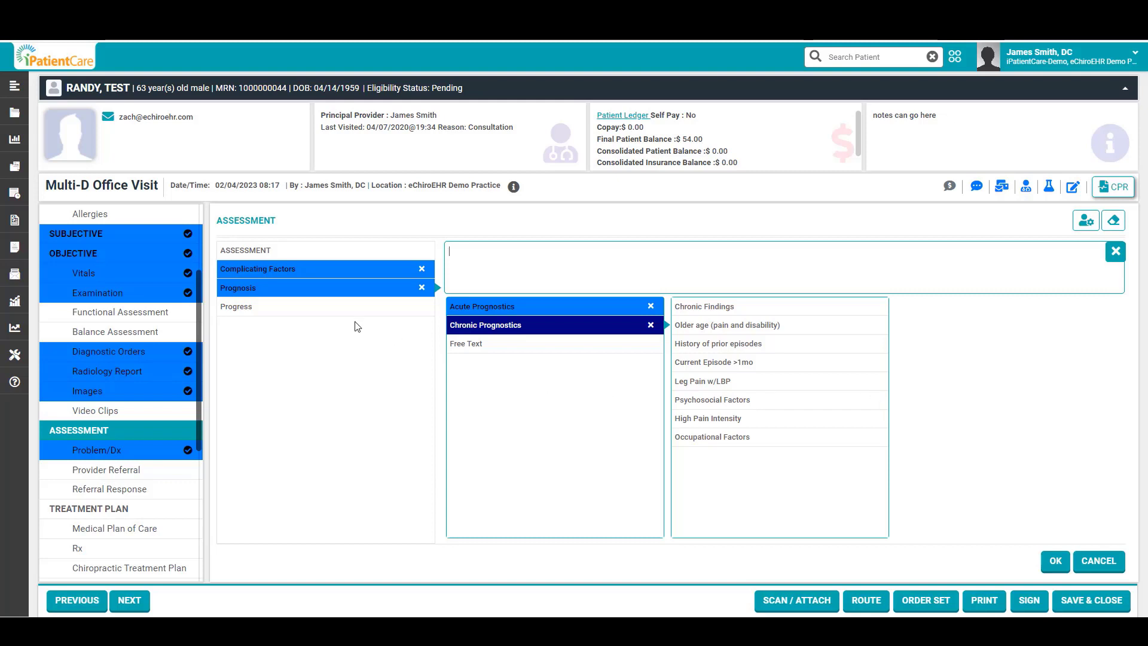
Step: Add Progress to the Assessment with the Progress Status and Rate of Progress entries selected
click(298, 308)
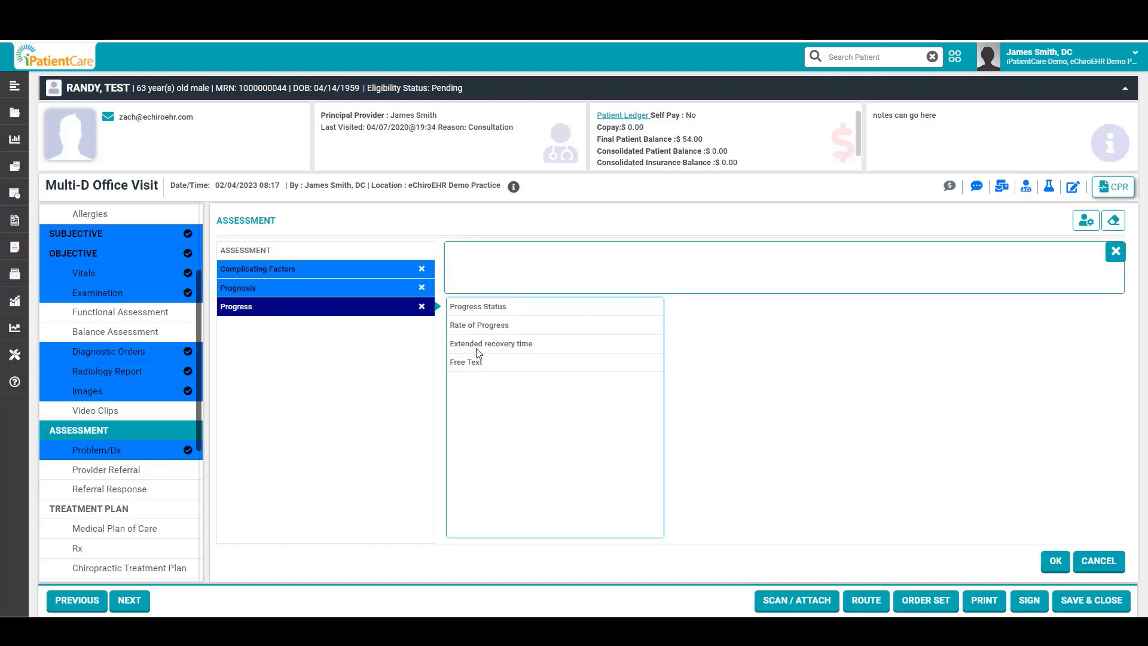
click(489, 310)
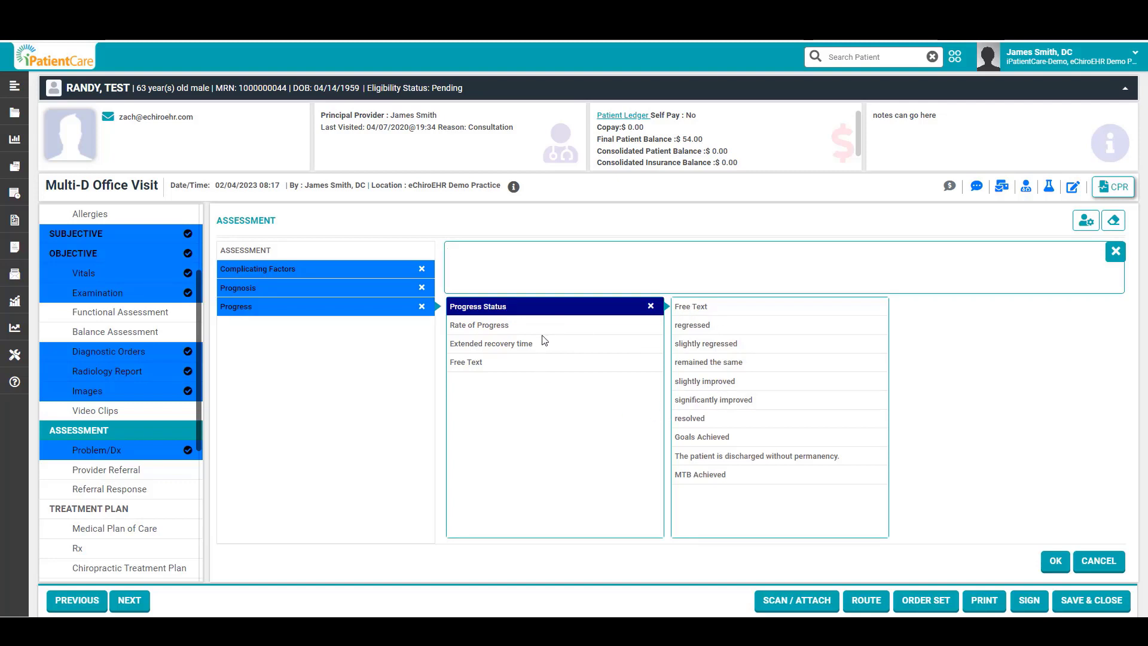
click(577, 327)
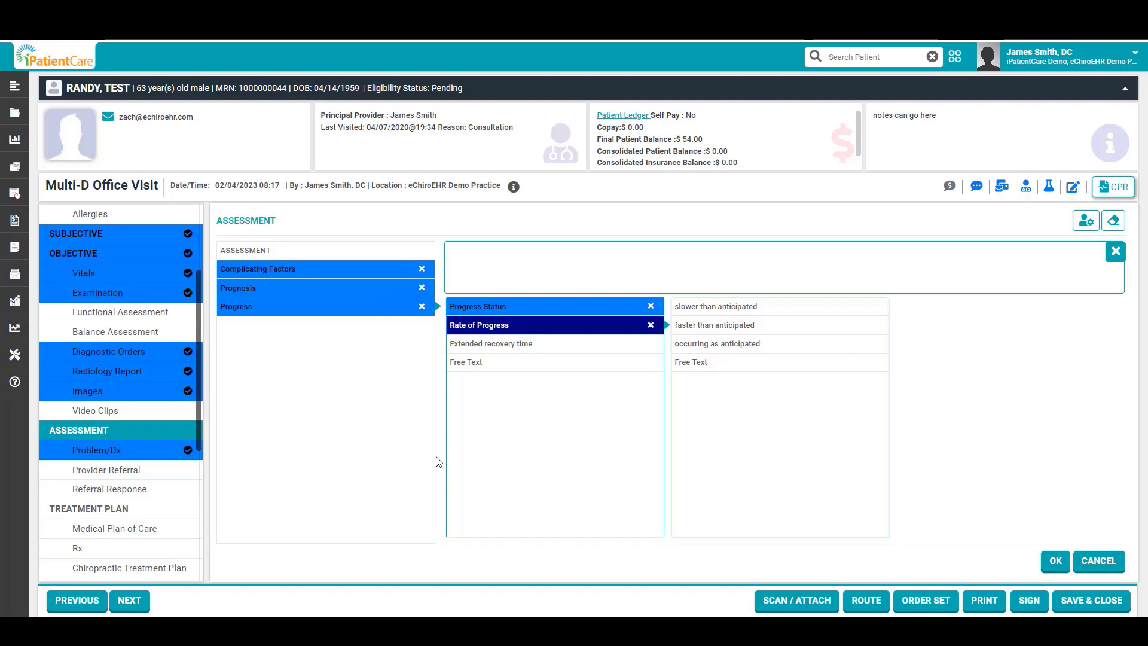
Step: Search the Problem/Dx section for ICD-10 codes starting with m99, and clear the search
click(99, 454)
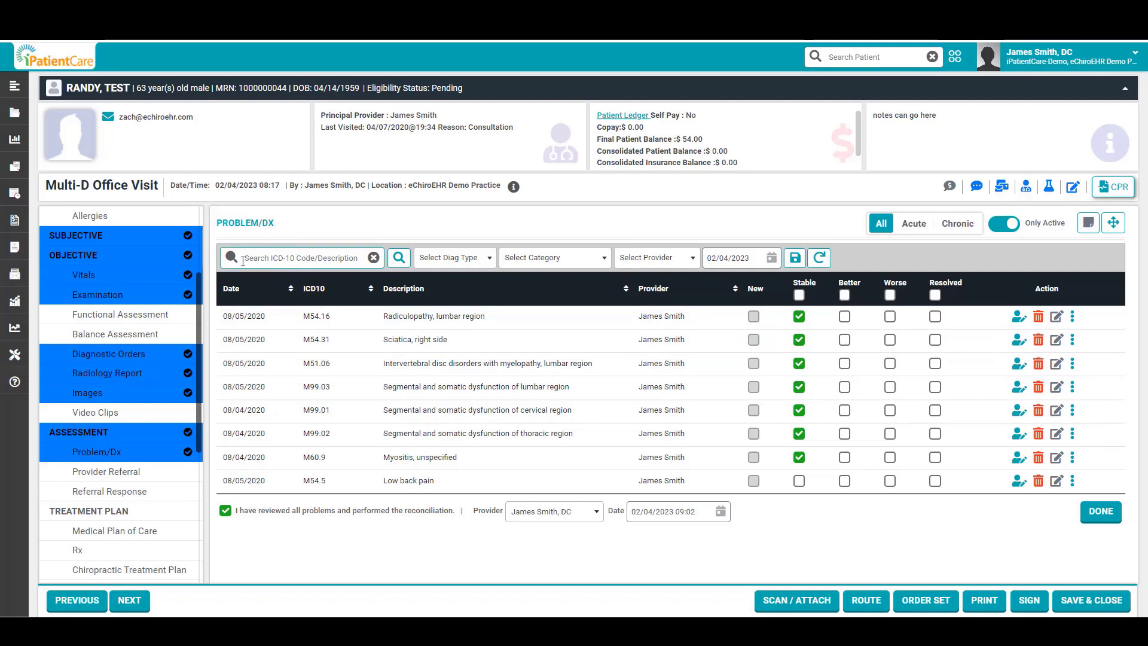
text(m99)
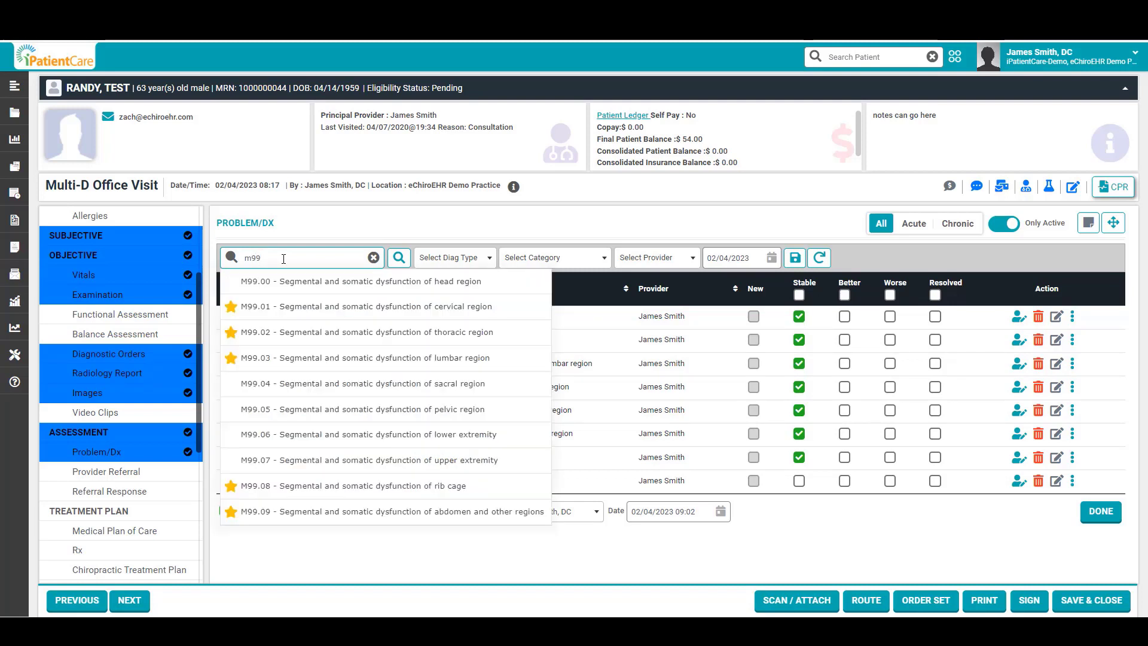
click(373, 257)
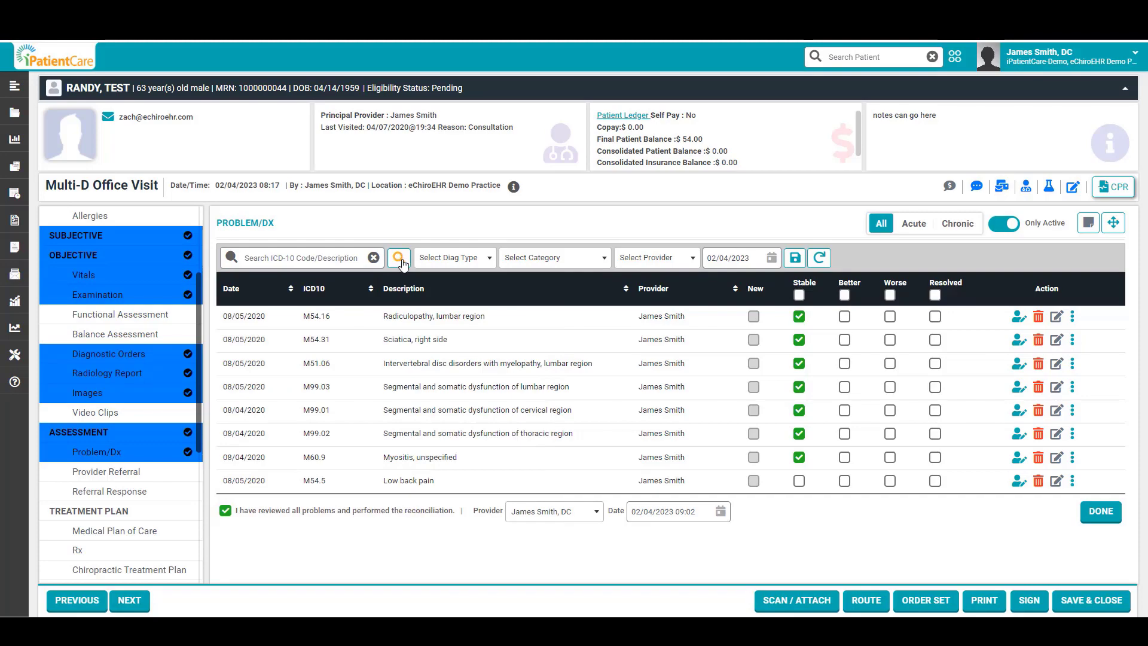
Step: Open the advanced ICD search from Problem/Dx and examine the ICD-10 codes in the 1 Neurological category
click(398, 259)
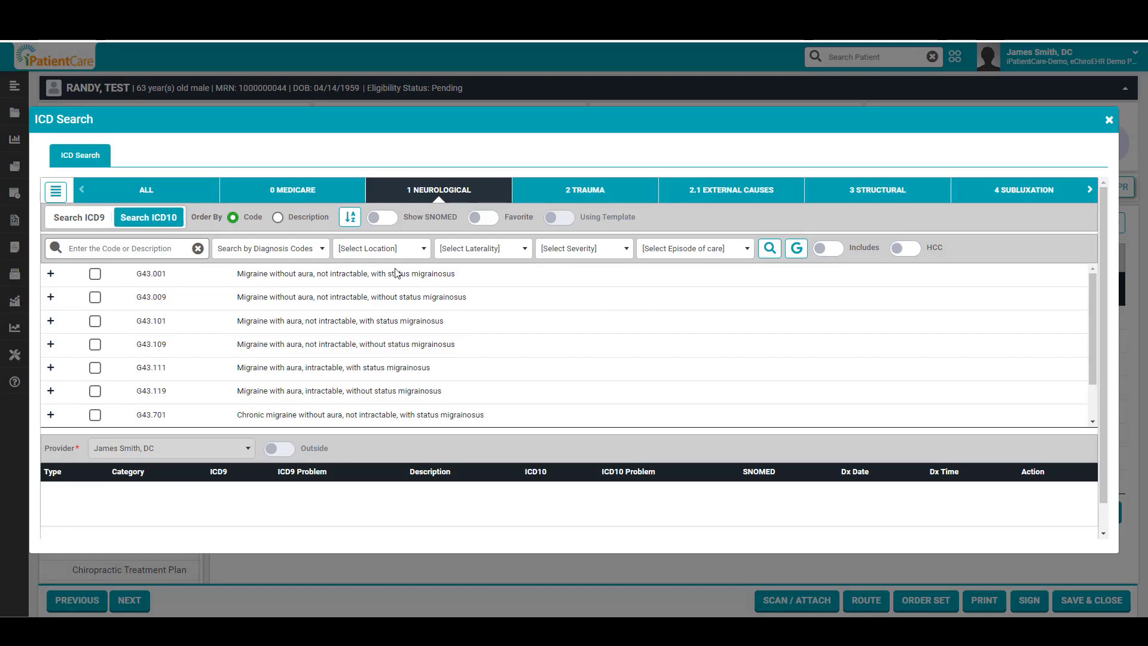
scroll(379, 293, down, 2)
scroll(380, 297, down, 3)
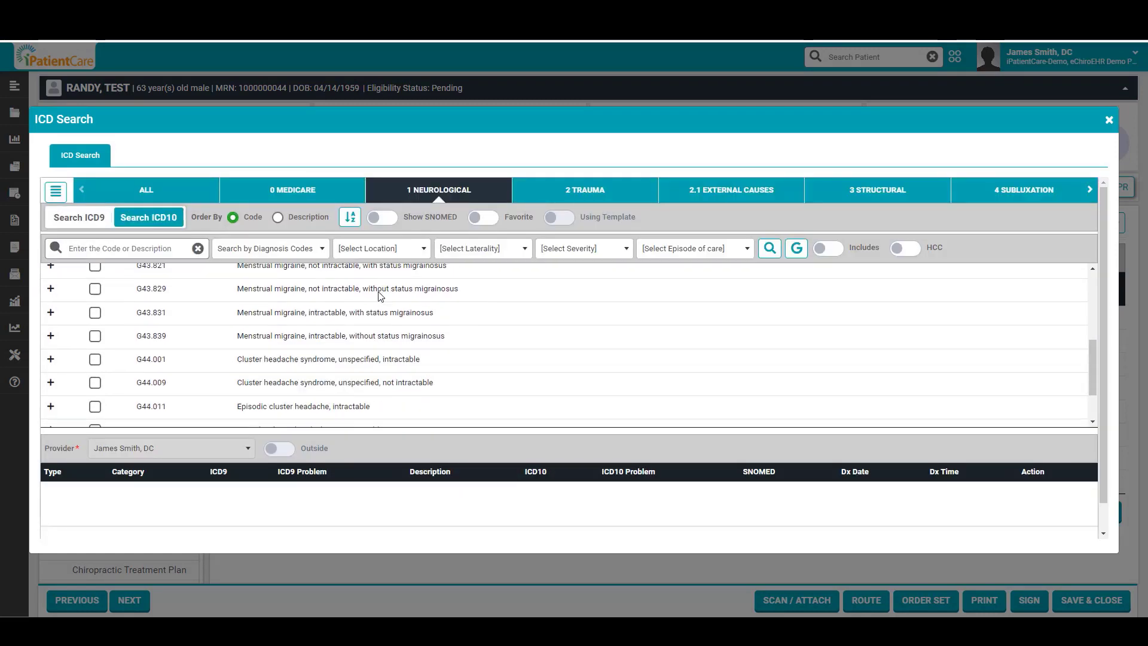
scroll(381, 296, up, 1)
scroll(379, 294, up, 2)
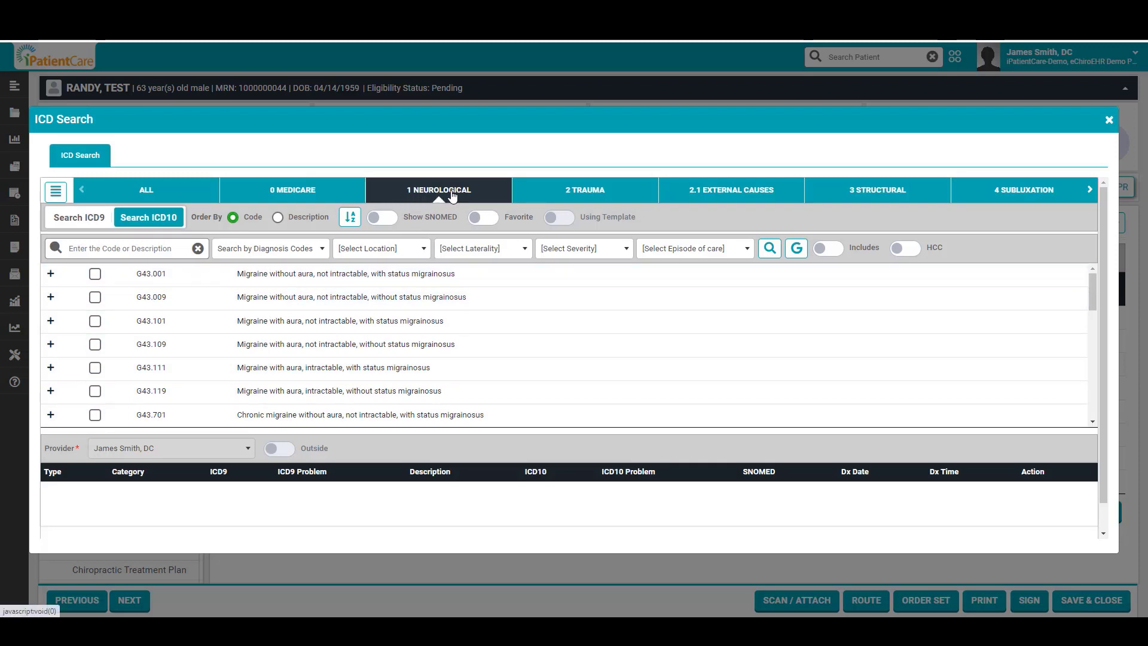
scroll(411, 330, down, 6)
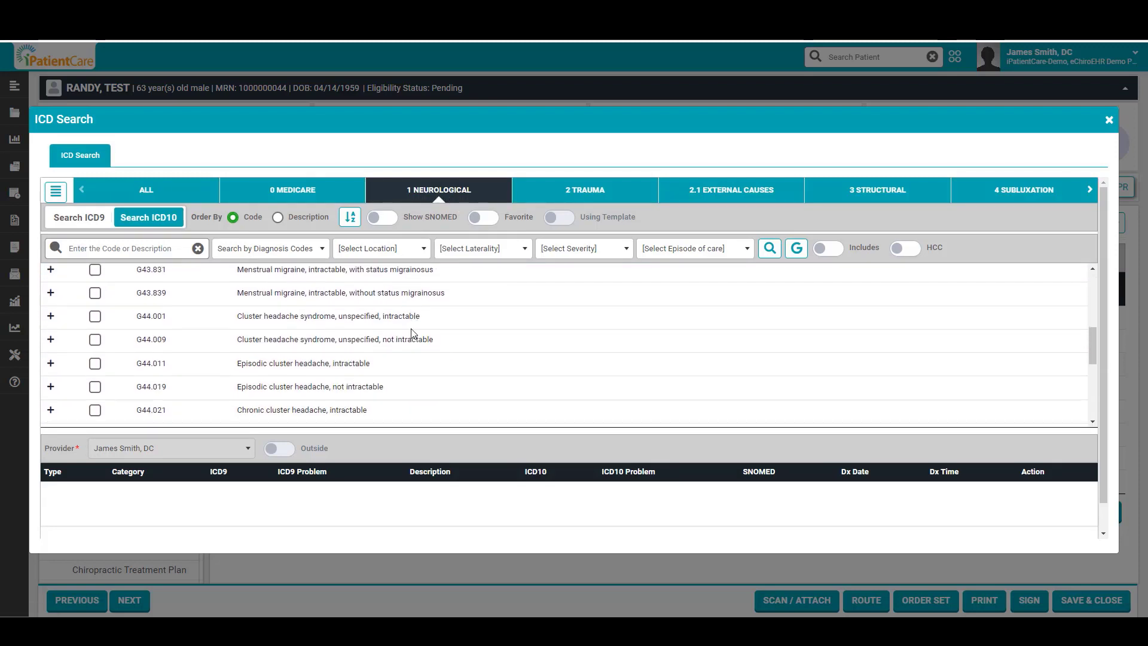
scroll(414, 333, down, 2)
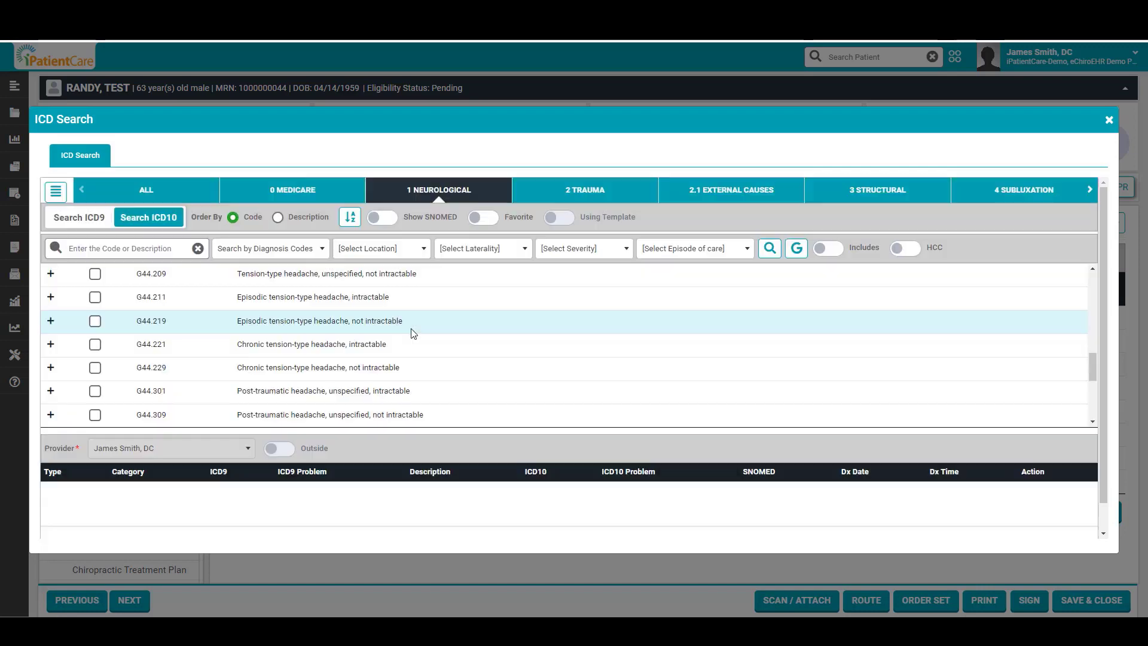
scroll(414, 333, down, 5)
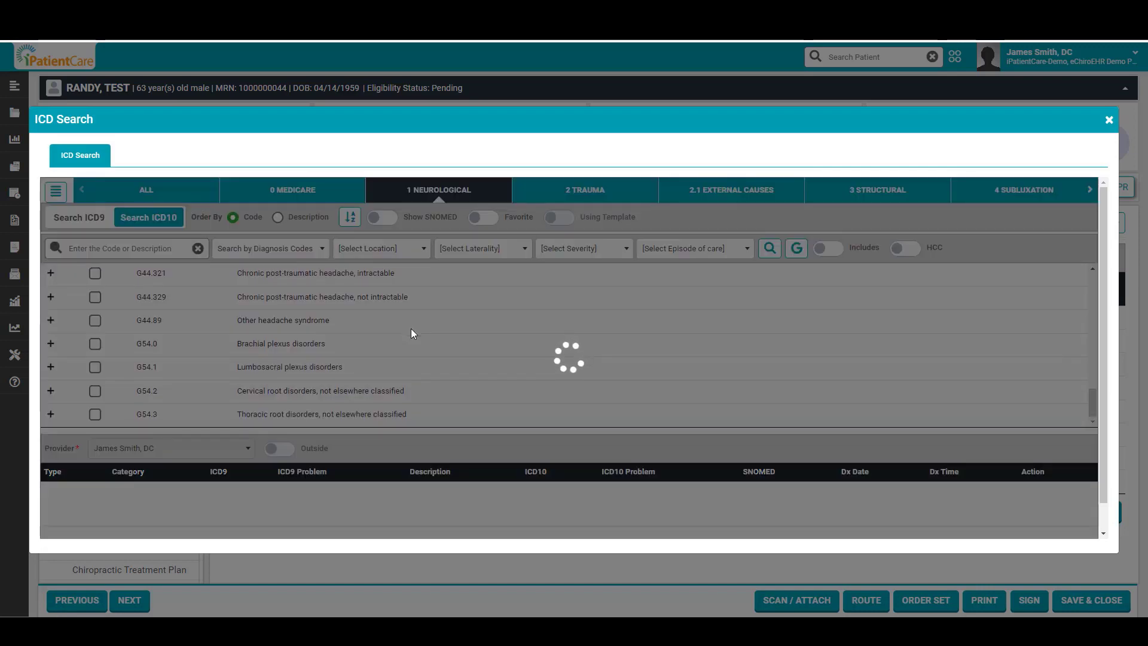
scroll(413, 333, down, 5)
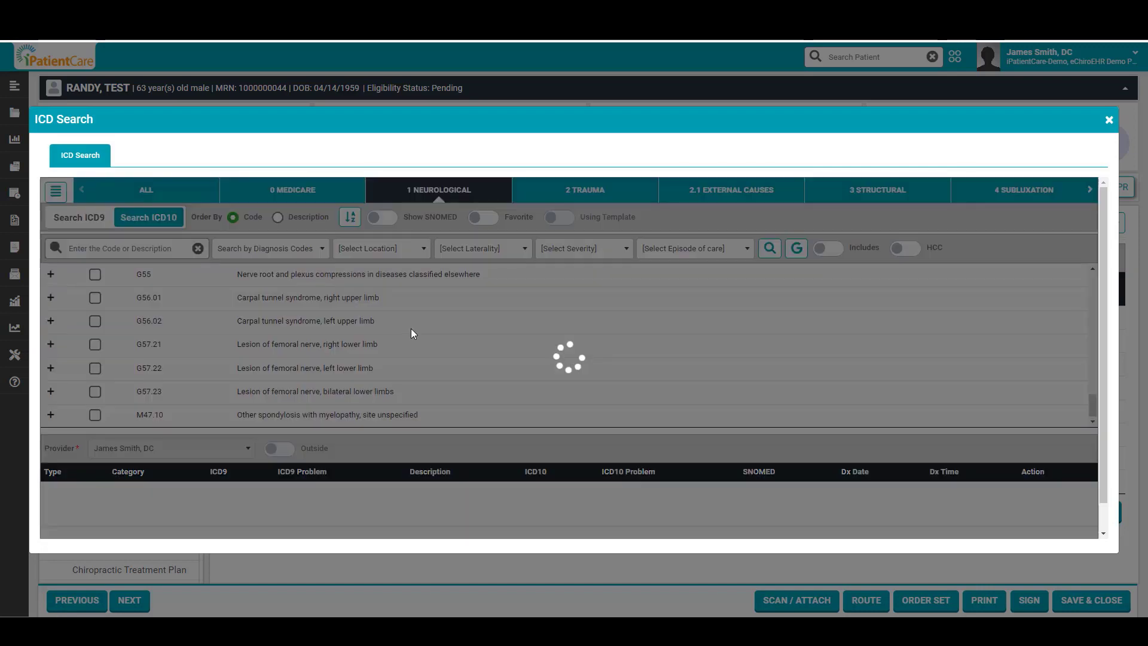
scroll(411, 329, down, 2)
scroll(411, 329, up, 10)
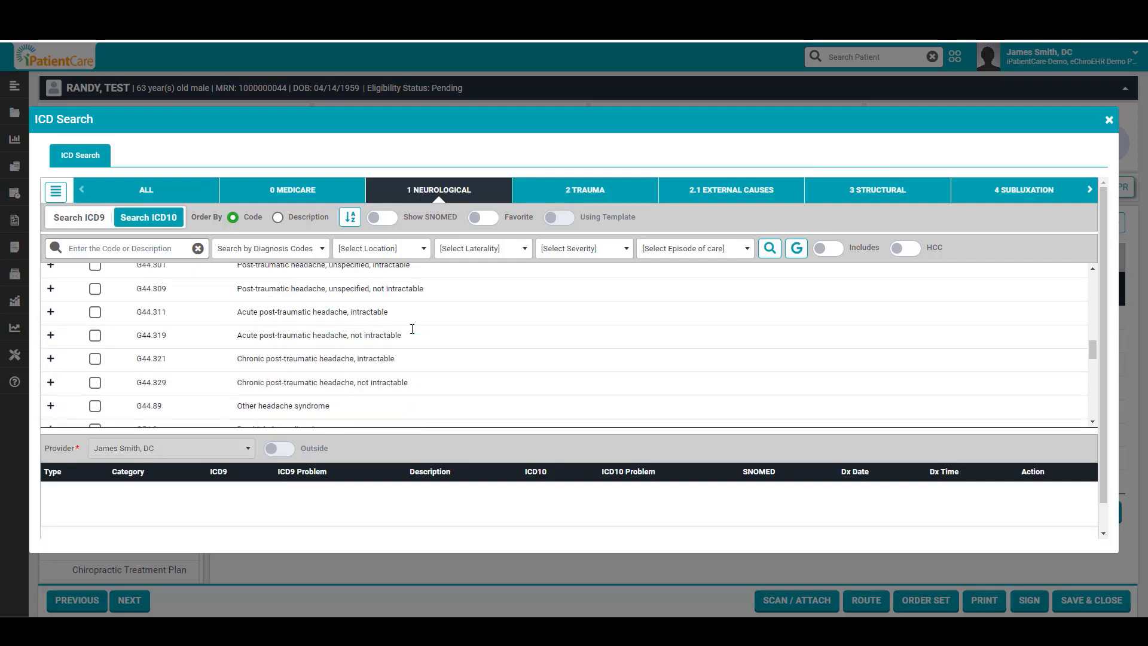
Step: Switch the ICD search to the 0 Medicare category and examine its diagnosis codes
click(288, 193)
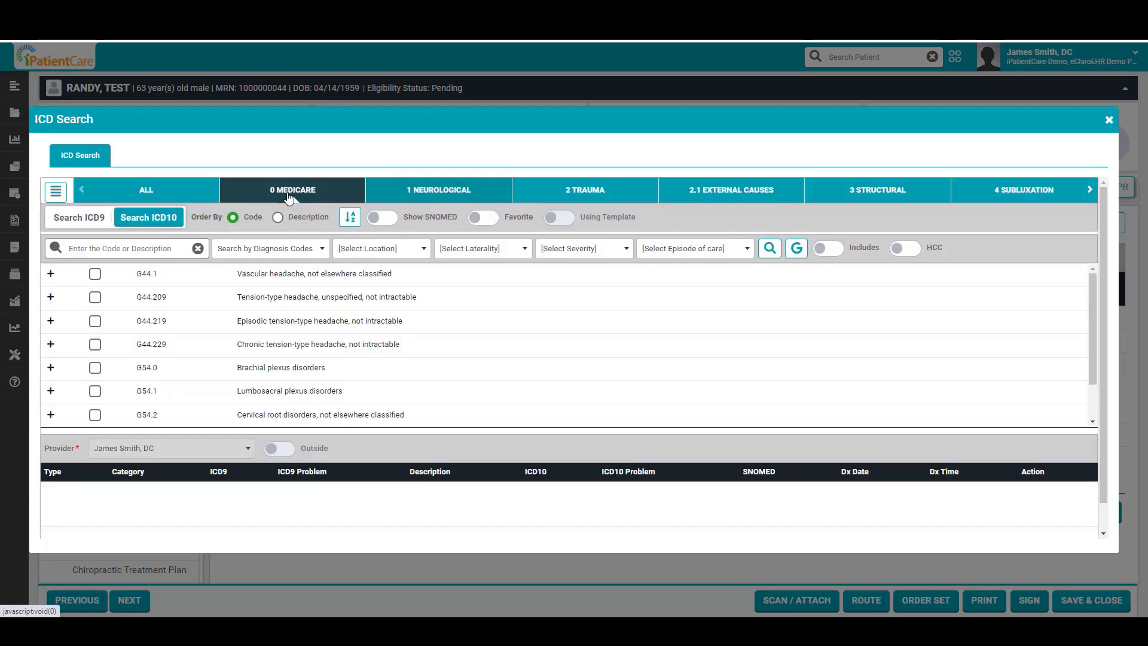
scroll(315, 318, down, 8)
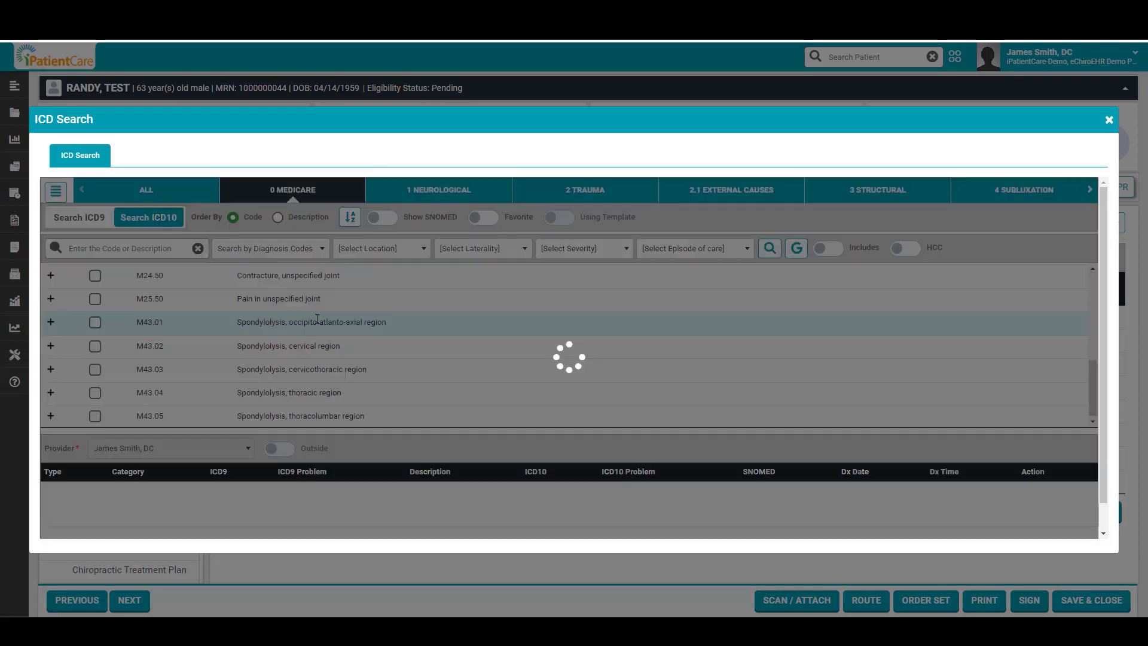
scroll(318, 320, up, 5)
scroll(319, 320, down, 4)
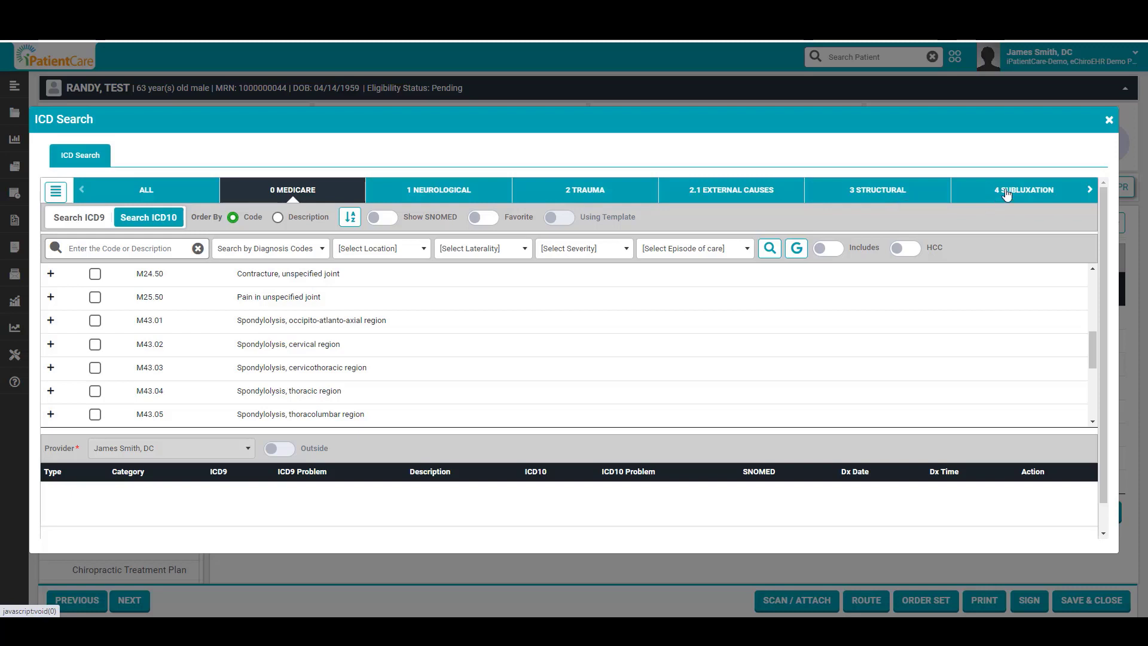
Step: Examine the other diagnosis categories available in the ICD search, from 5 Functional to Lumbar Spine, and close the search
click(1091, 191)
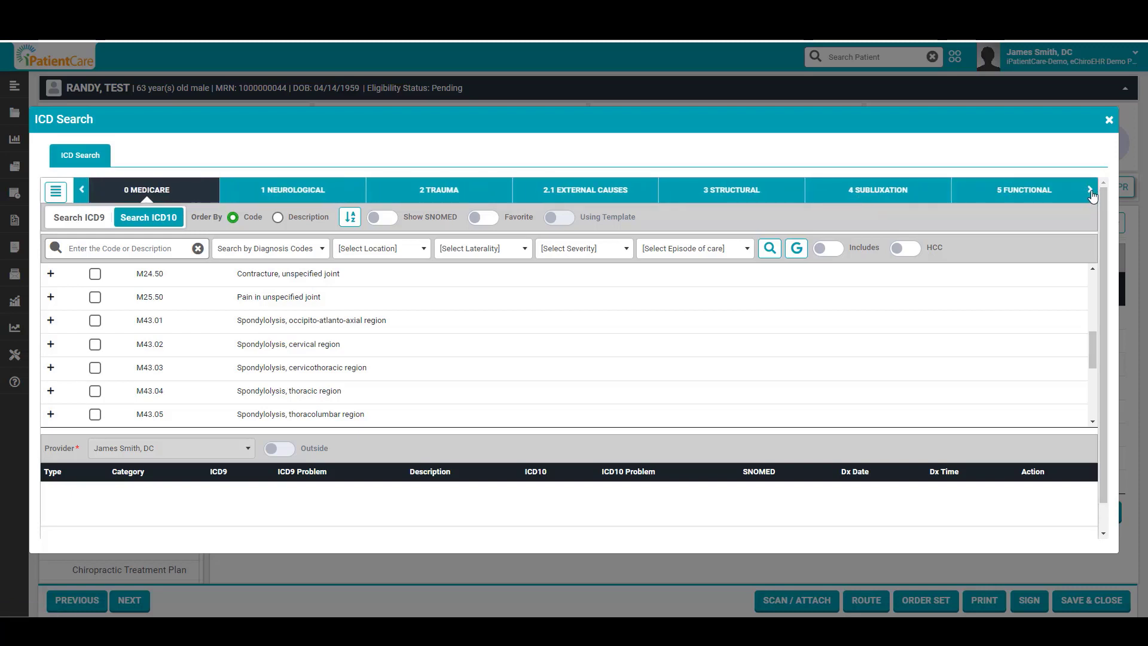
click(1091, 191)
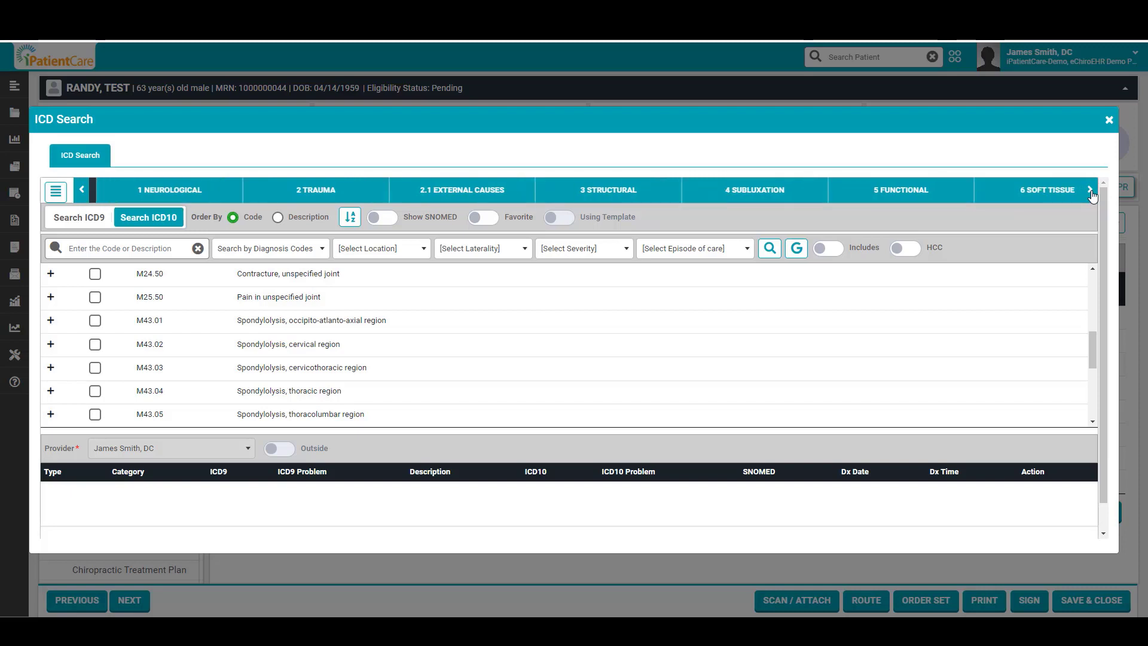
click(1091, 191)
click(1091, 191)
click(1091, 191)
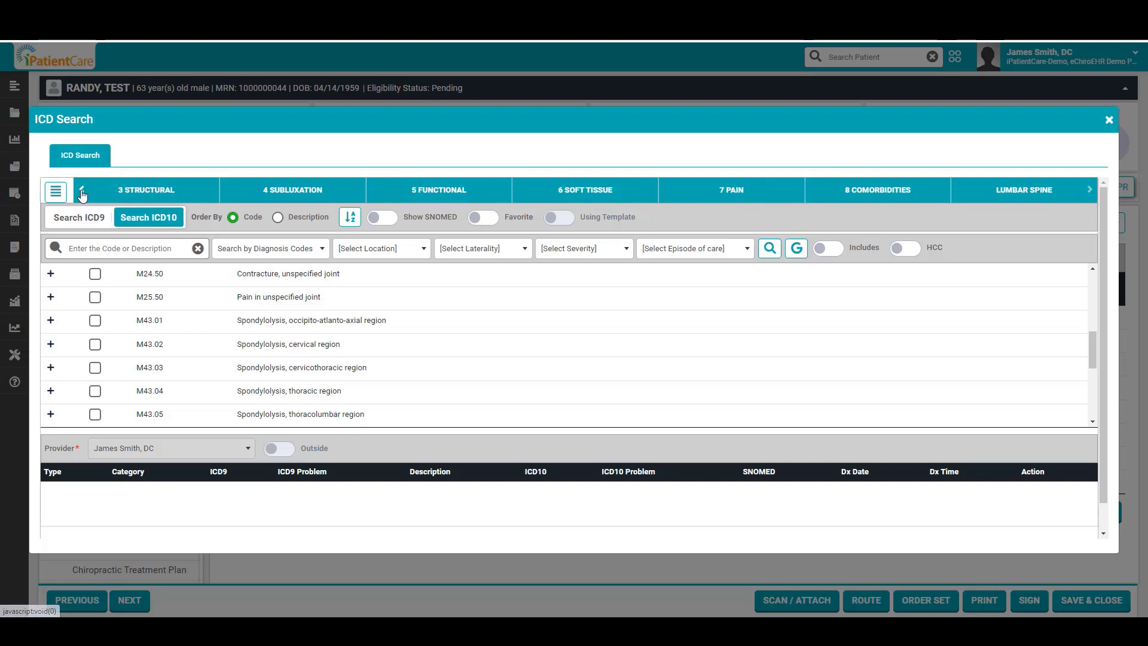
click(82, 191)
click(82, 190)
click(82, 190)
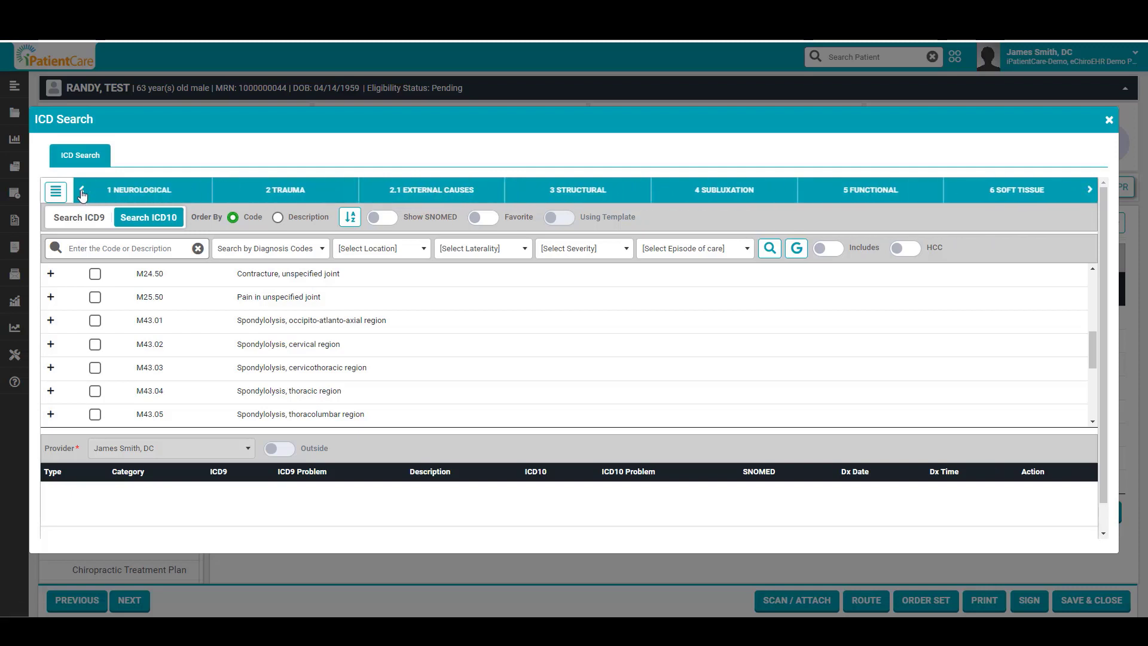
click(82, 190)
click(82, 190)
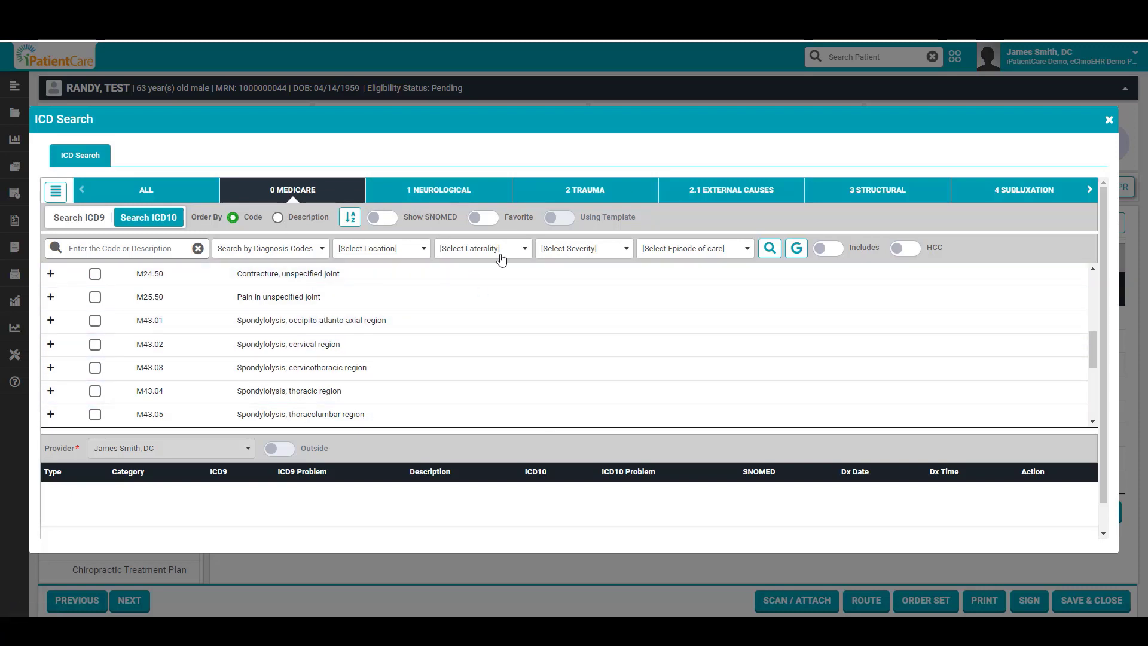
click(1110, 120)
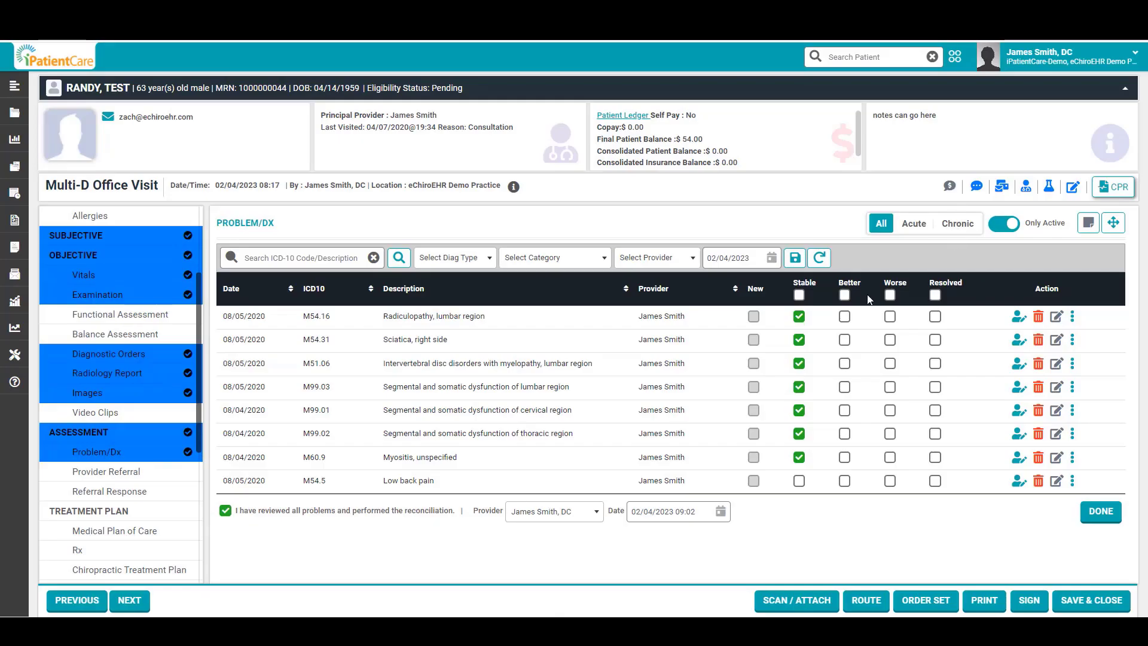
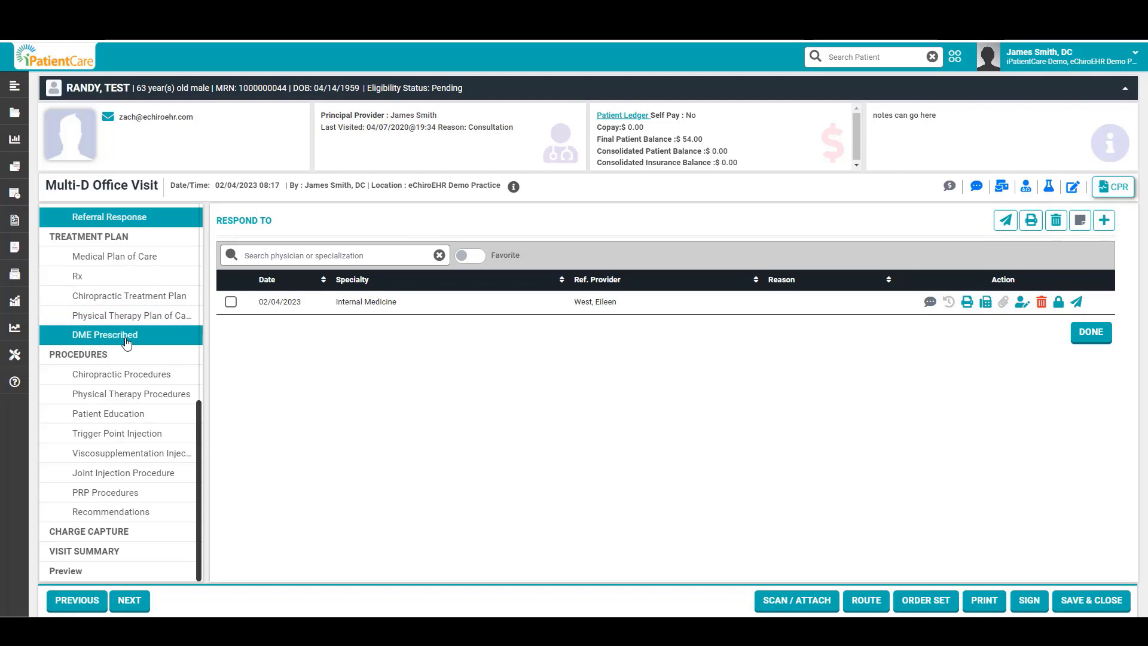
Step: Add the treatment parameters reference and the adult informed consent, dated February 4, 2023, to the Chiropractic Treatment Plan
click(140, 303)
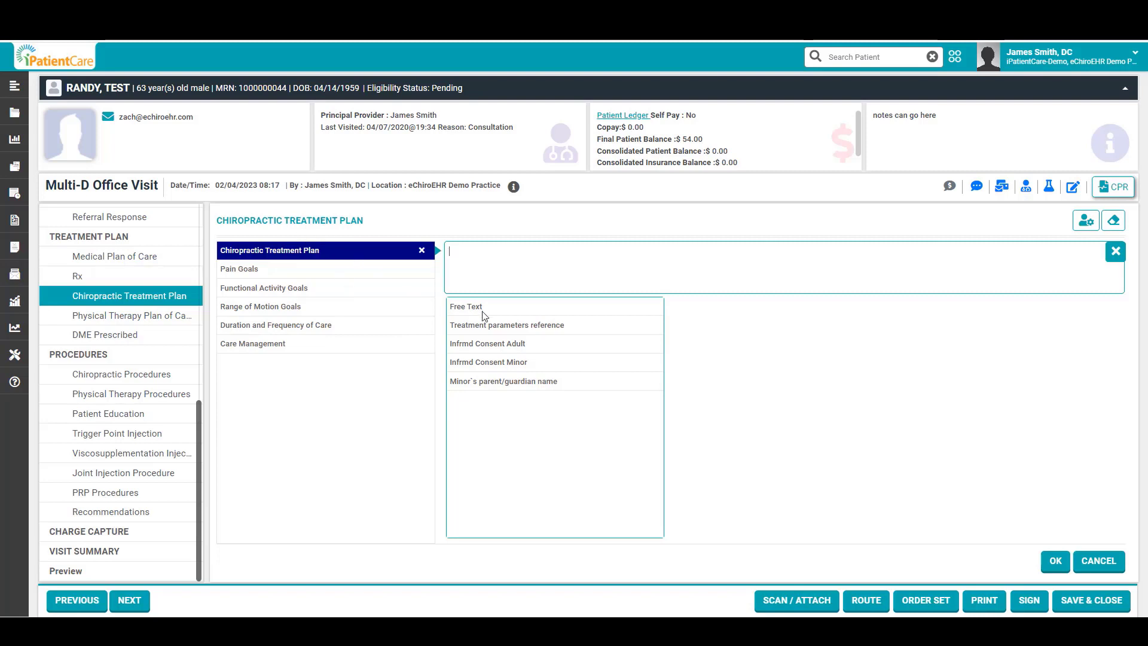
click(510, 326)
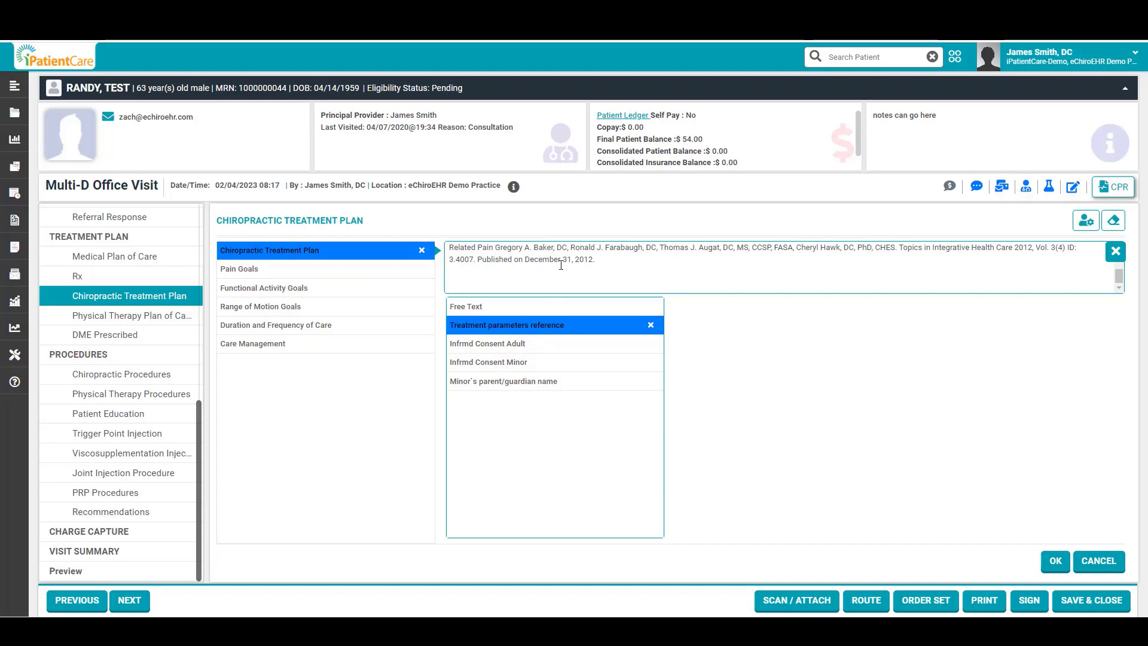
click(506, 346)
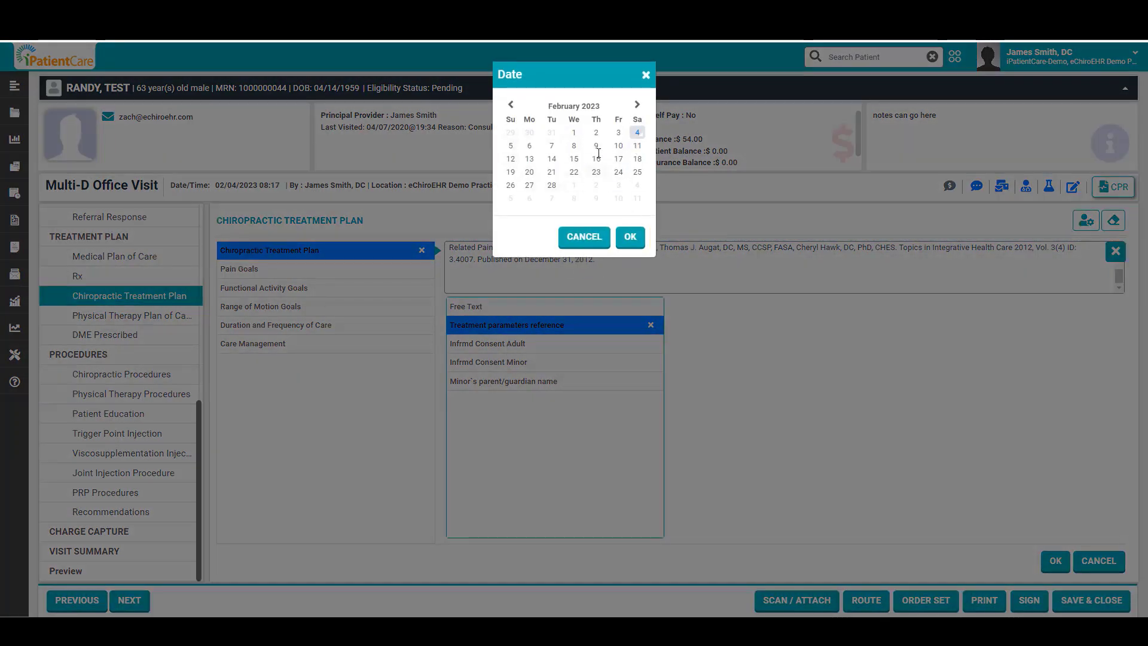
click(631, 236)
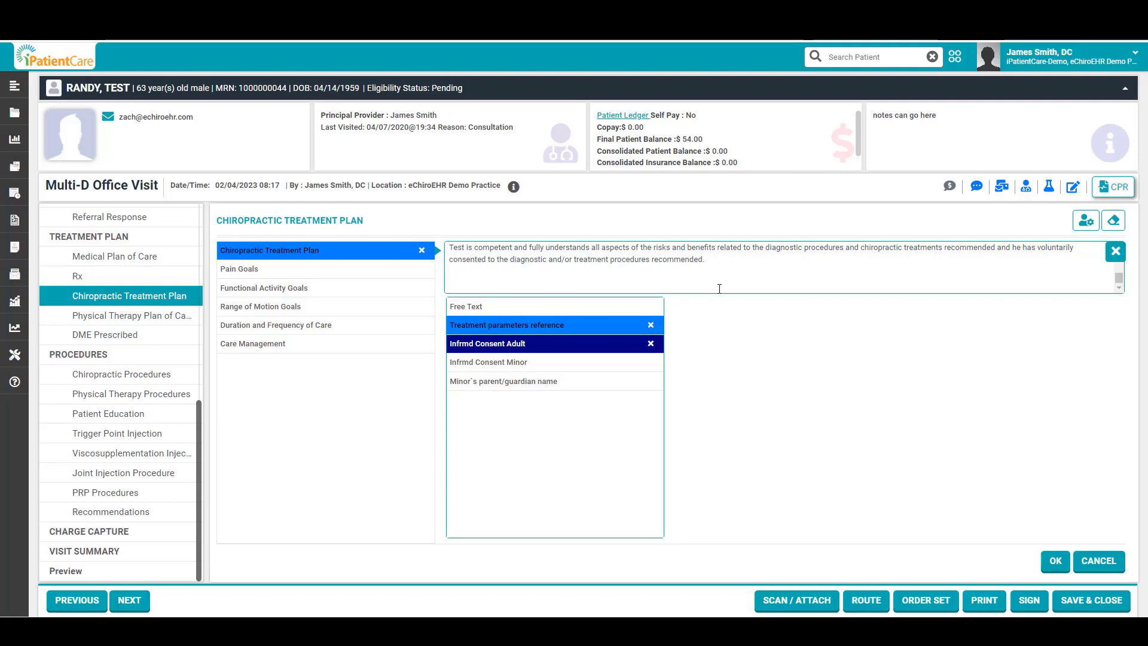
Step: Add a Neck Pain Goal under Pain Goals with the pre-incident status goal set to 0
click(261, 271)
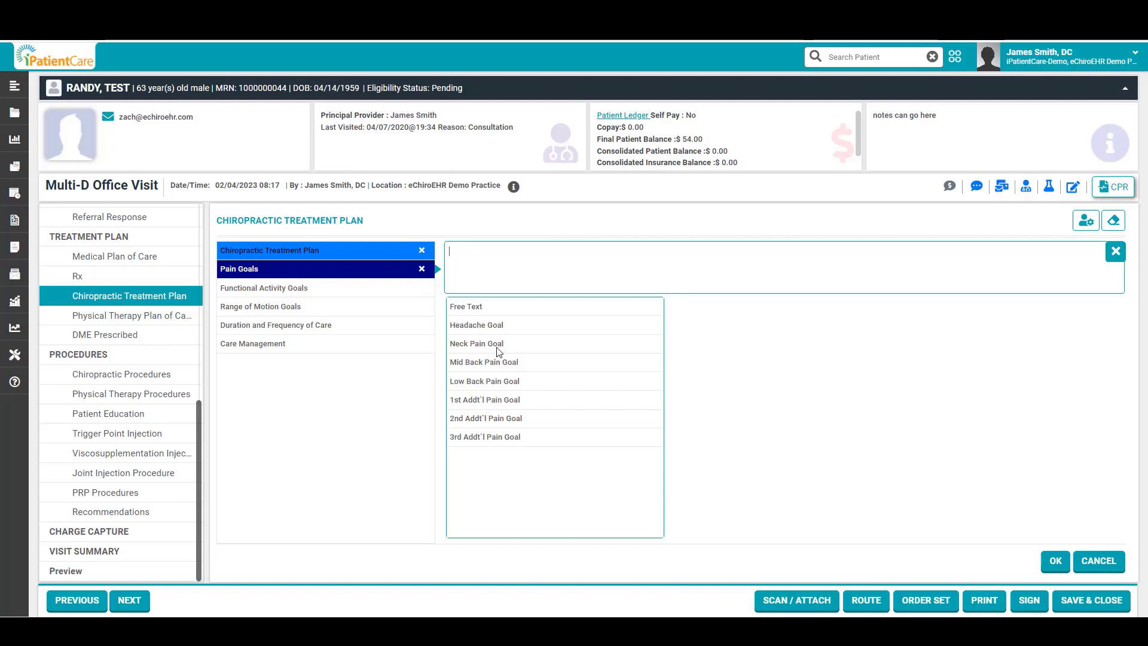
click(496, 346)
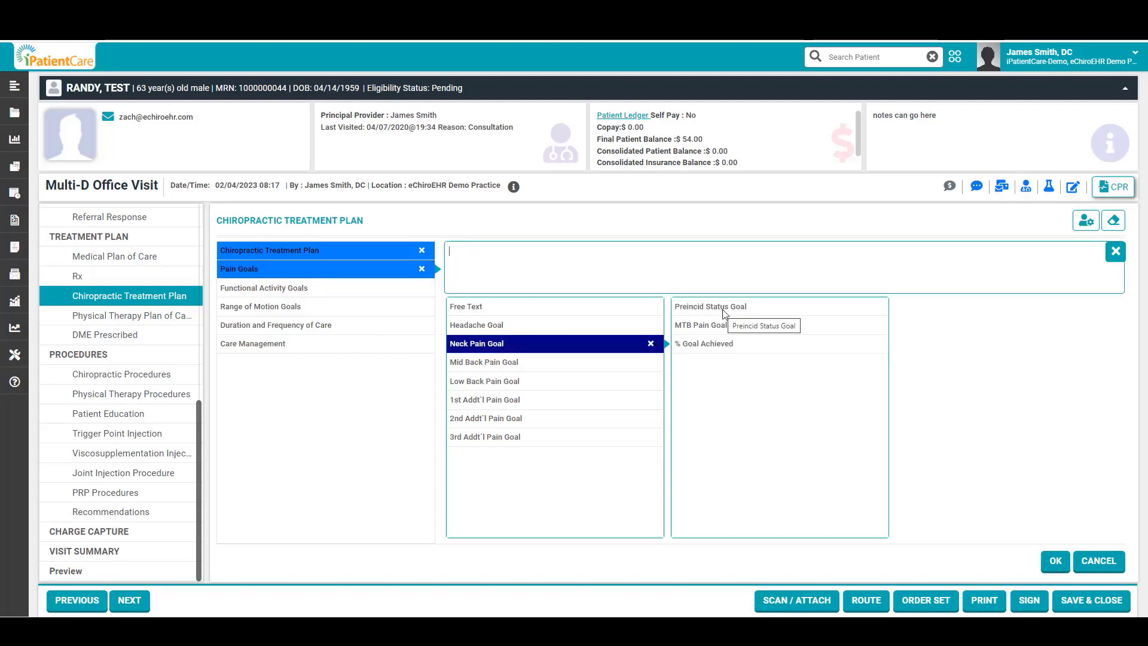
click(724, 308)
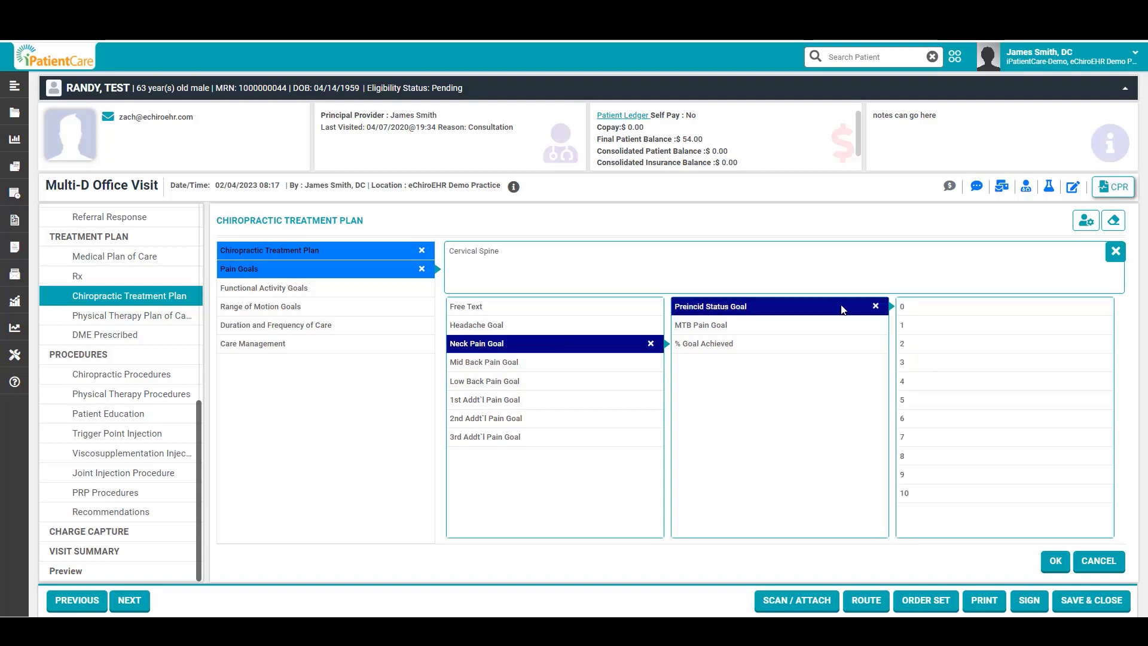
click(924, 312)
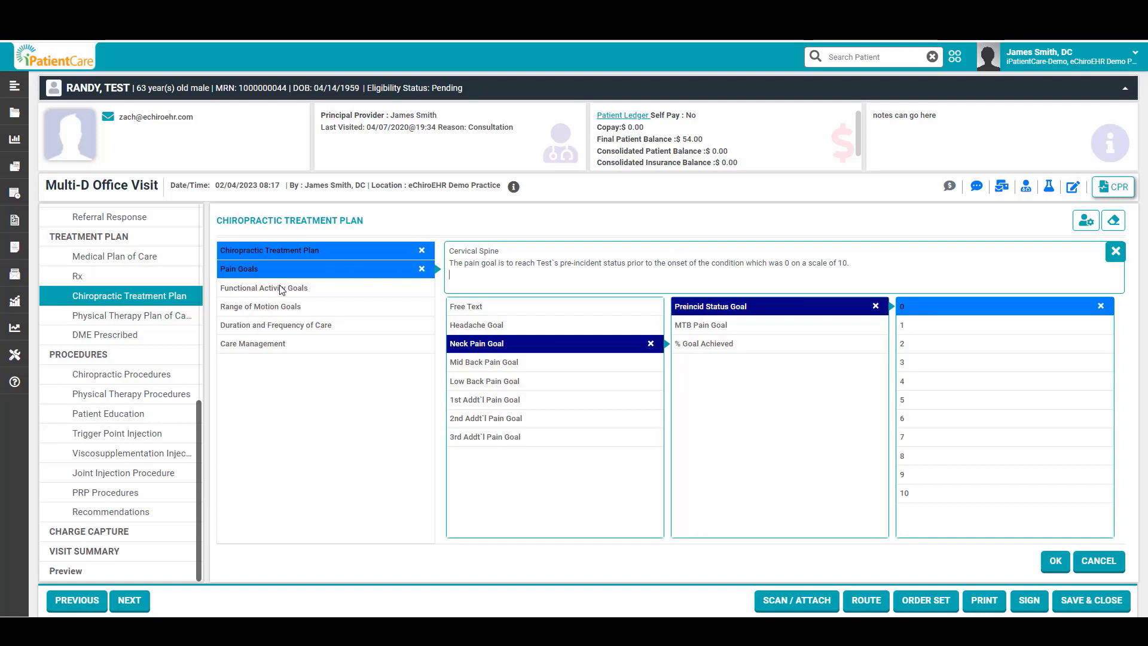
Step: Define Activity Goal #1 under Functional Activity Goals as Sitting, with a goal of 60 minutes
click(317, 293)
click(504, 328)
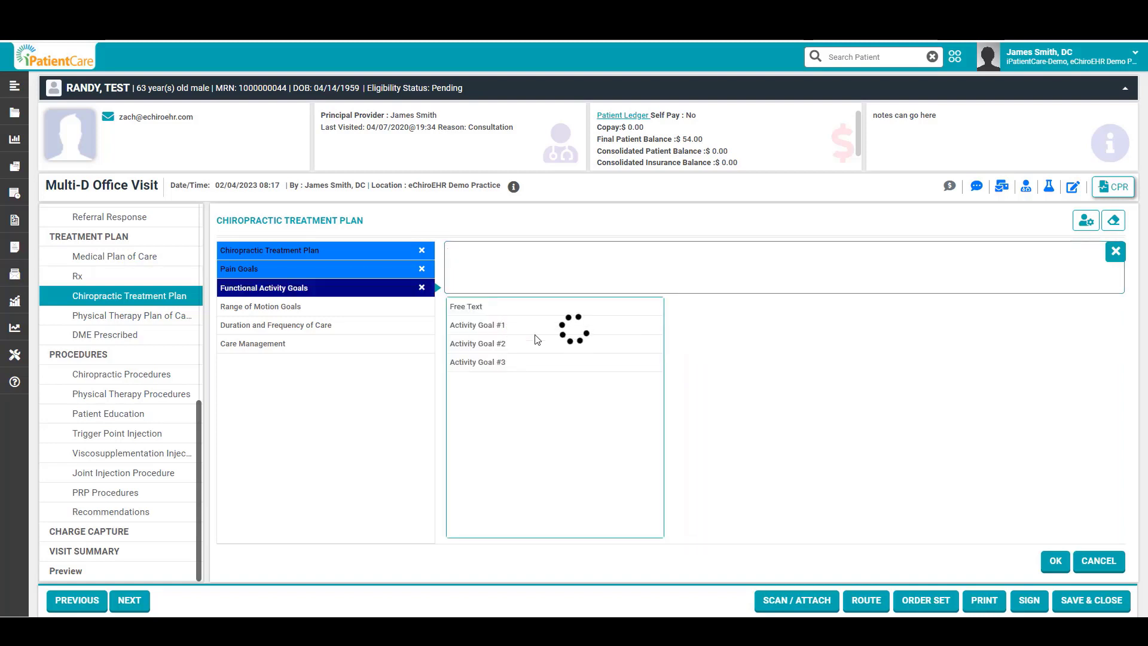
click(720, 307)
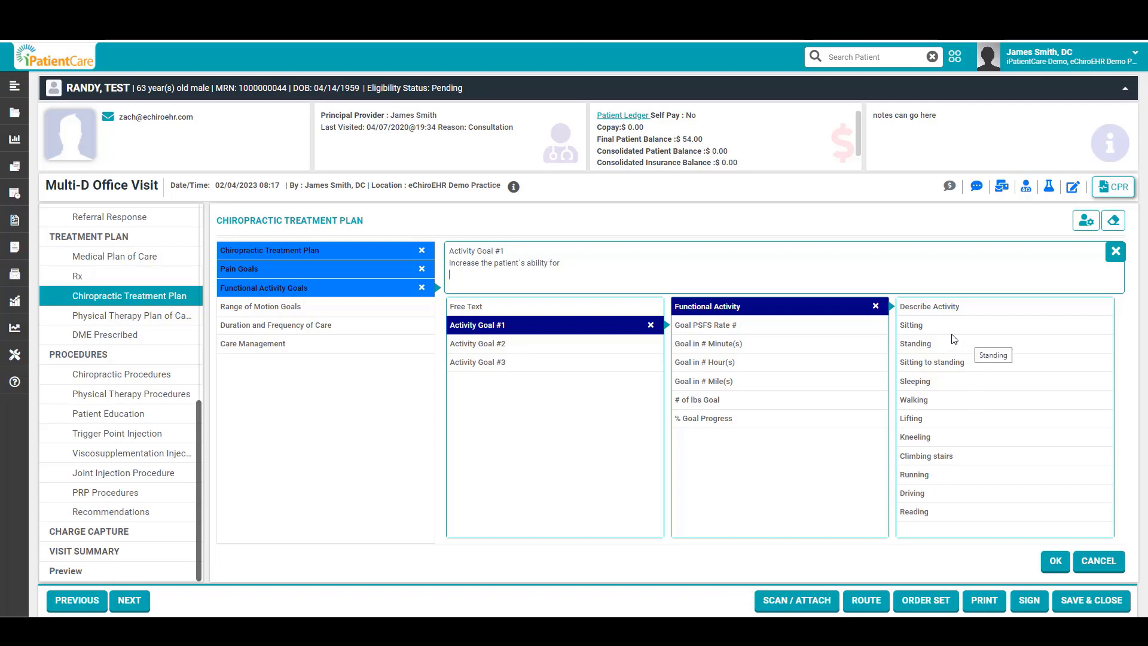
click(915, 325)
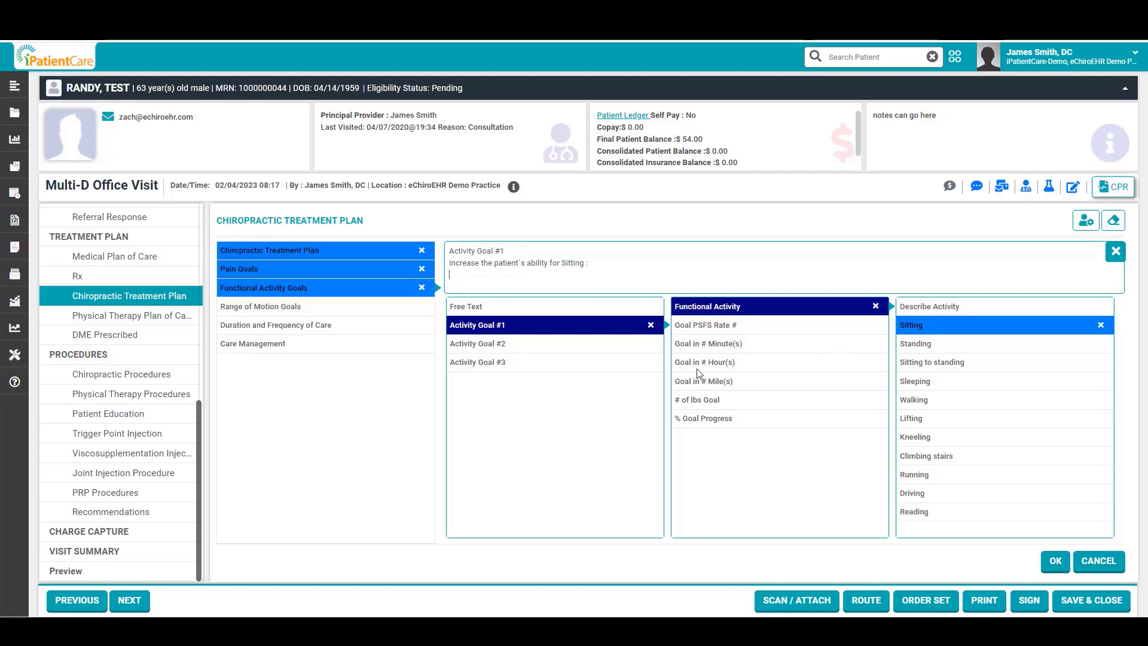
click(756, 348)
click(590, 175)
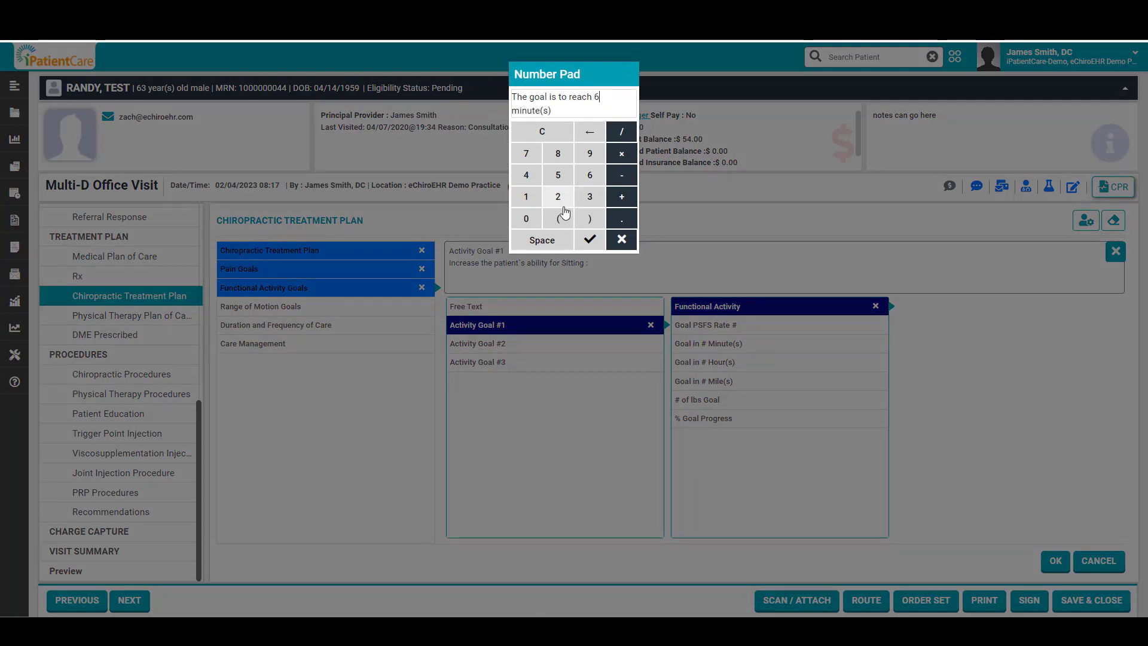
click(526, 218)
click(589, 240)
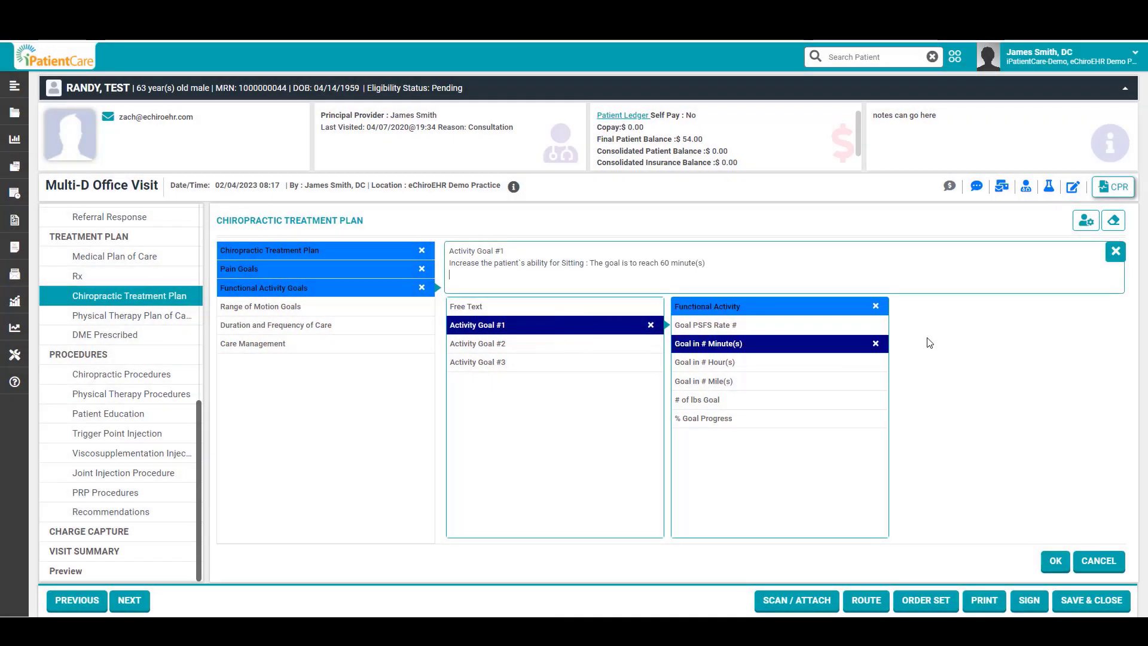
click(698, 274)
Step: Add a cervical spine flexion goal of 45 under Range of Motion Goals
click(273, 309)
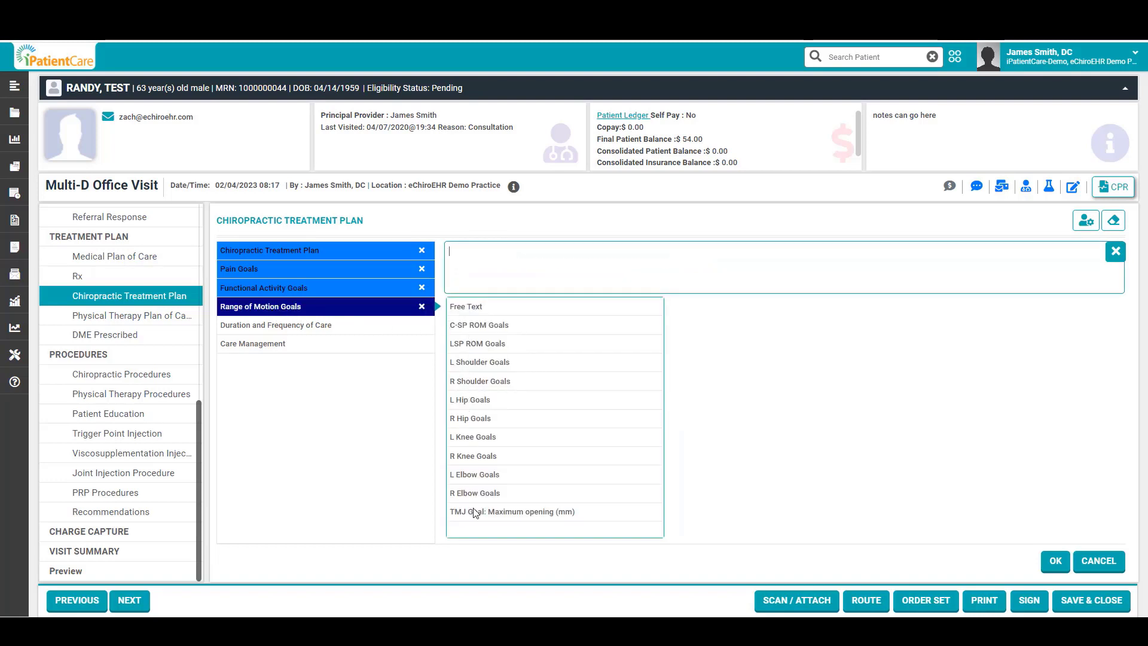
click(505, 329)
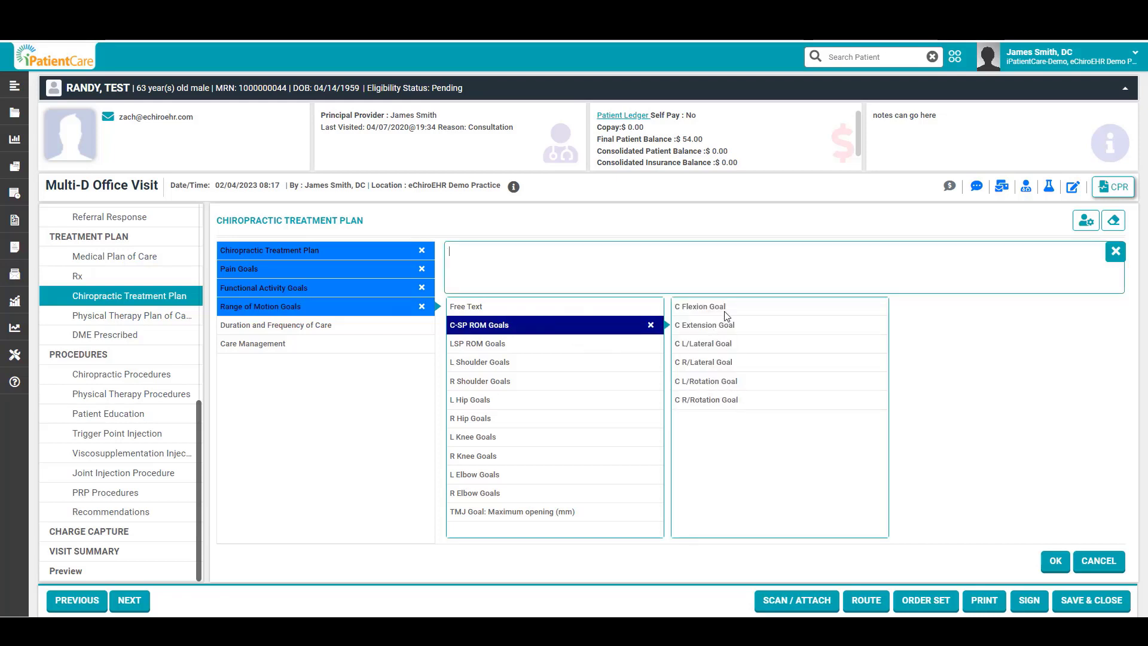
click(727, 314)
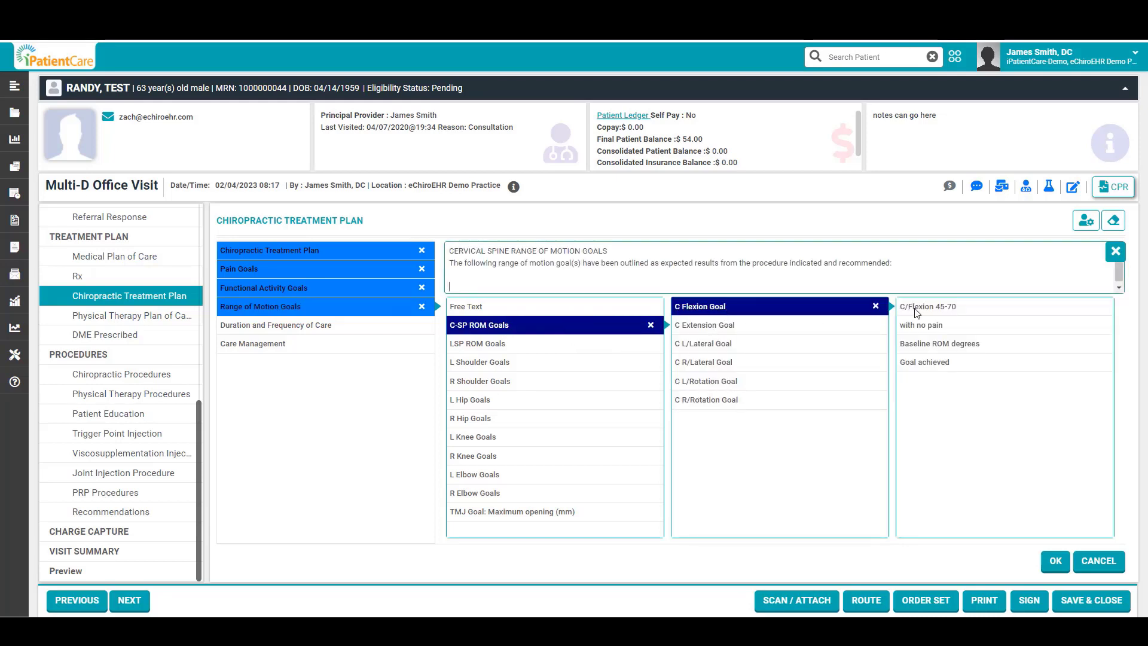
click(949, 310)
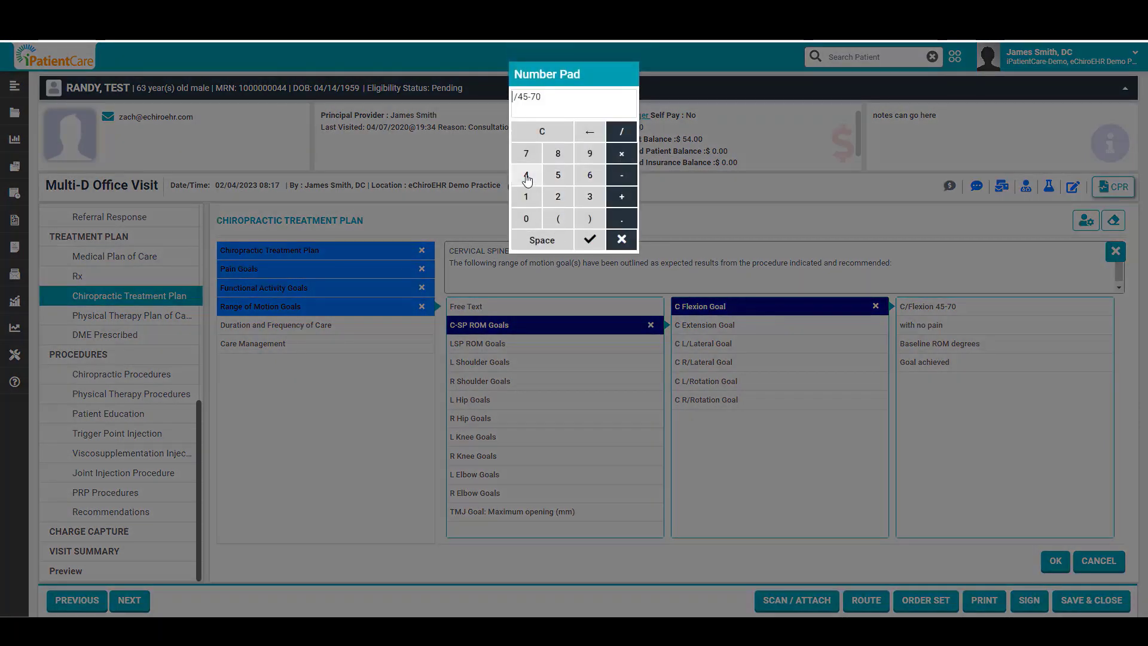
click(527, 174)
click(549, 176)
click(589, 239)
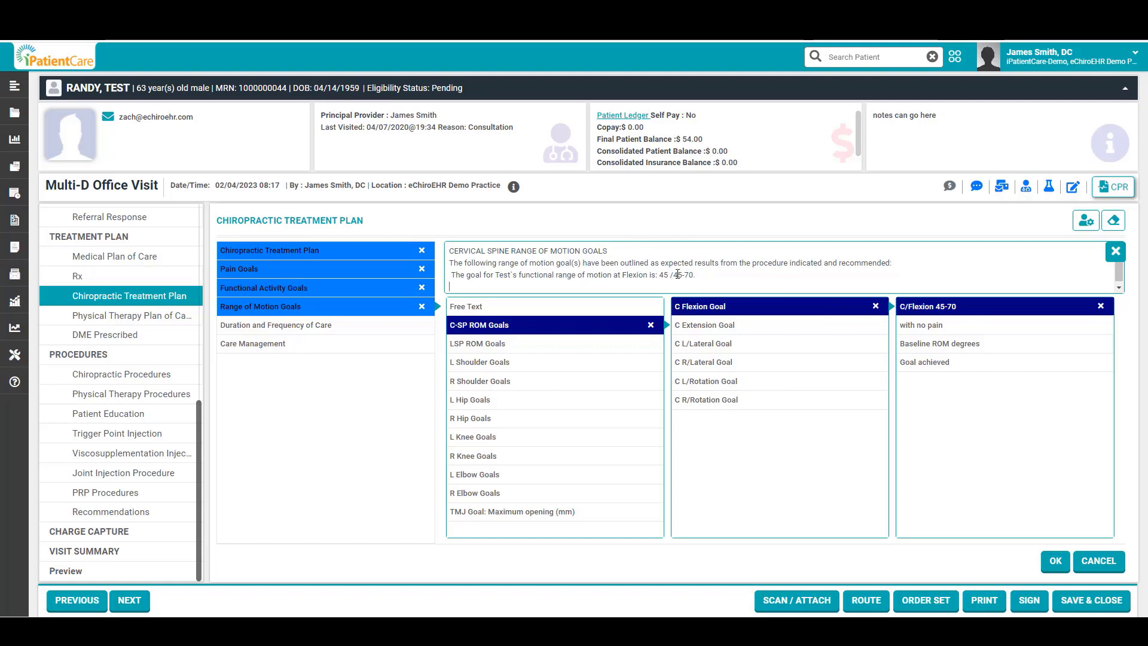
Step: Set the duration of care to 8 weeks and the frequency of care to 25 visits
click(307, 328)
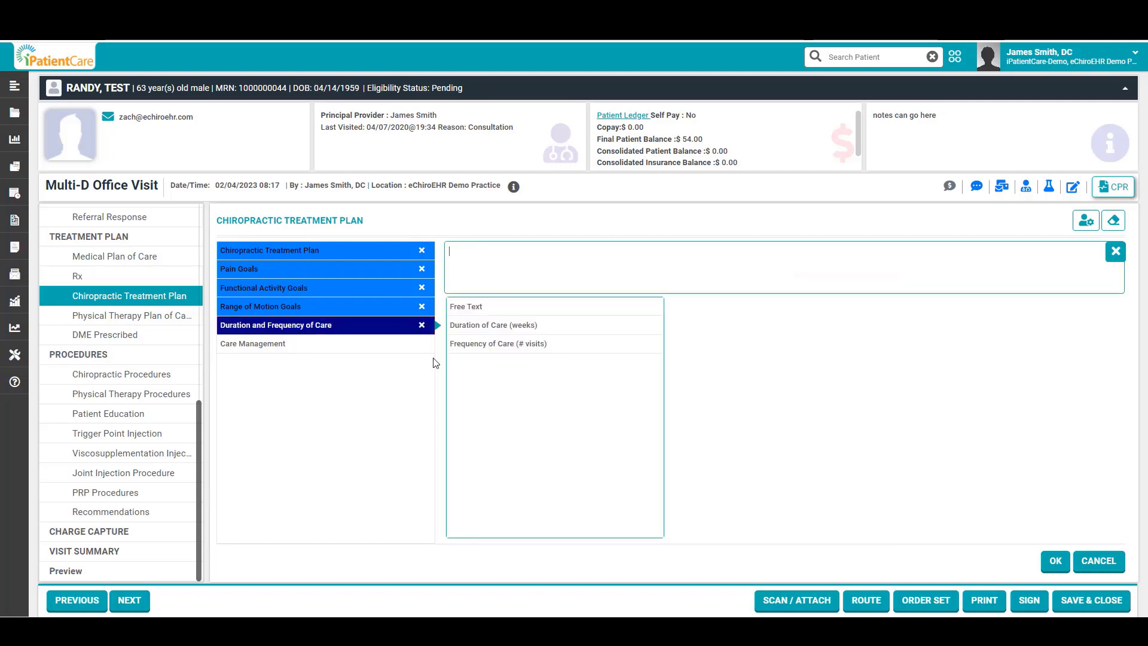
click(500, 332)
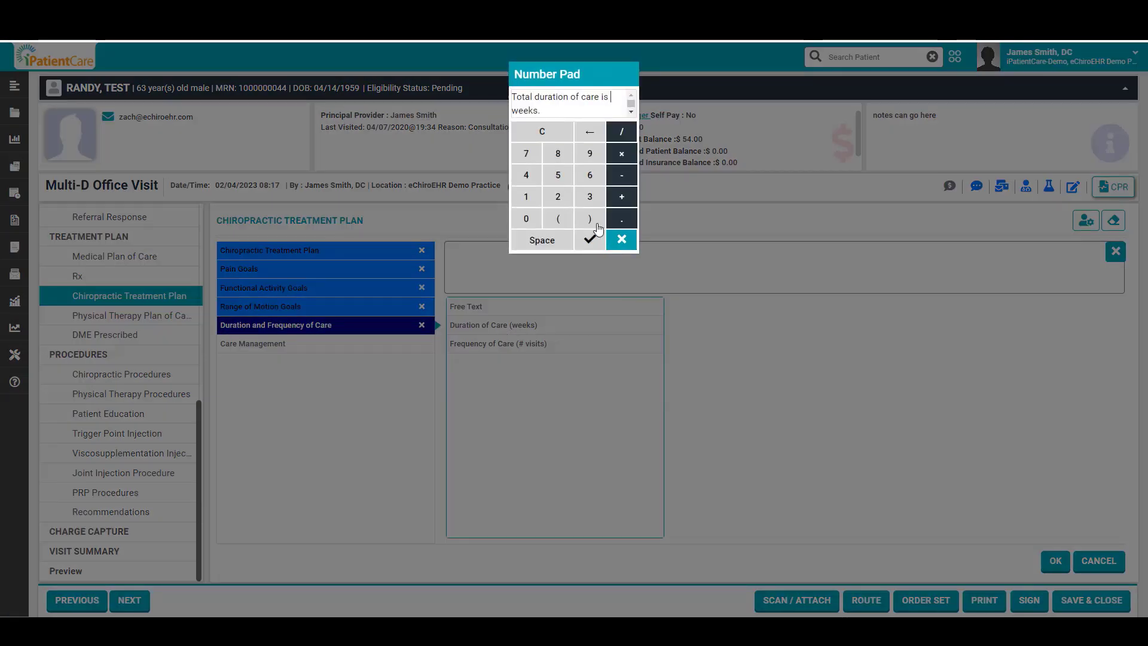
click(557, 155)
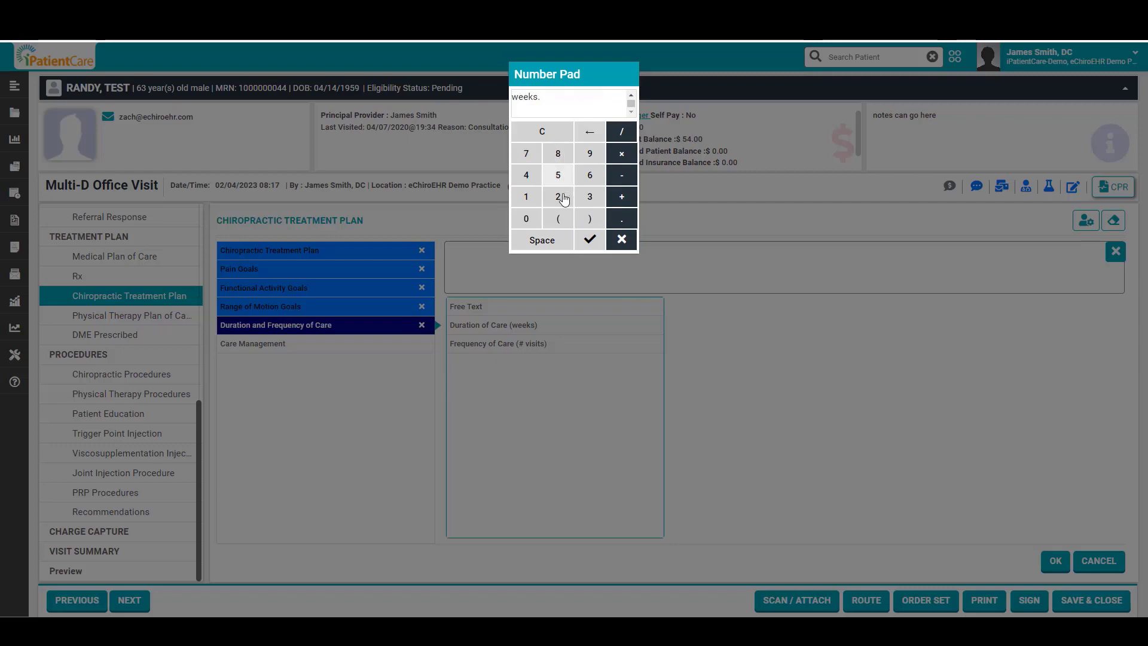
click(589, 240)
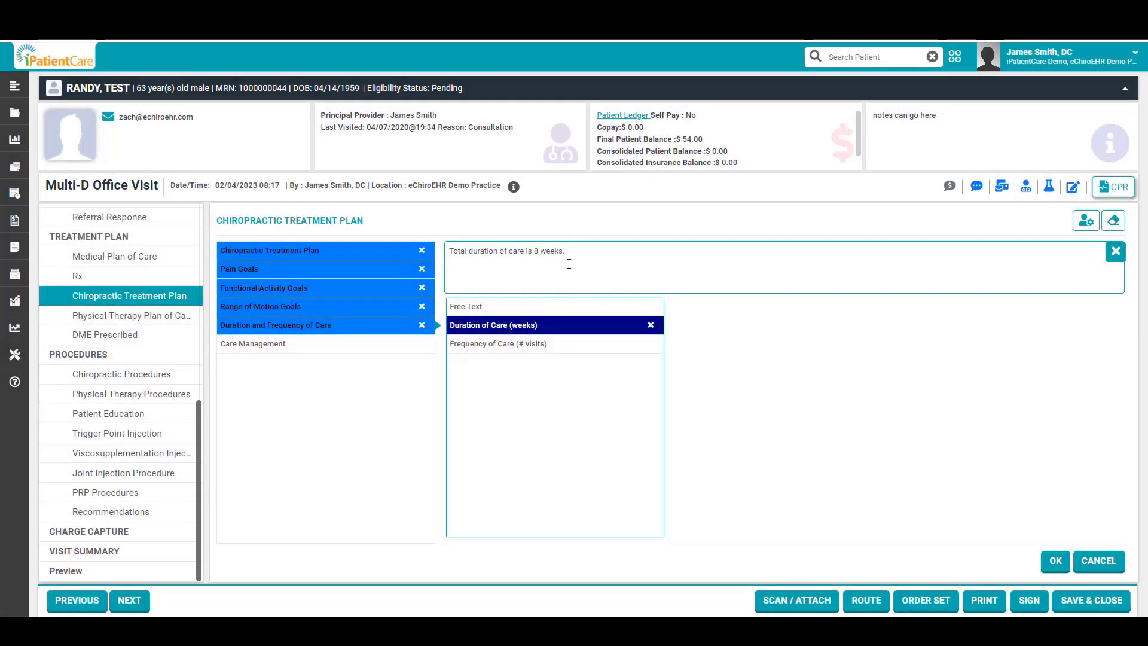
click(544, 344)
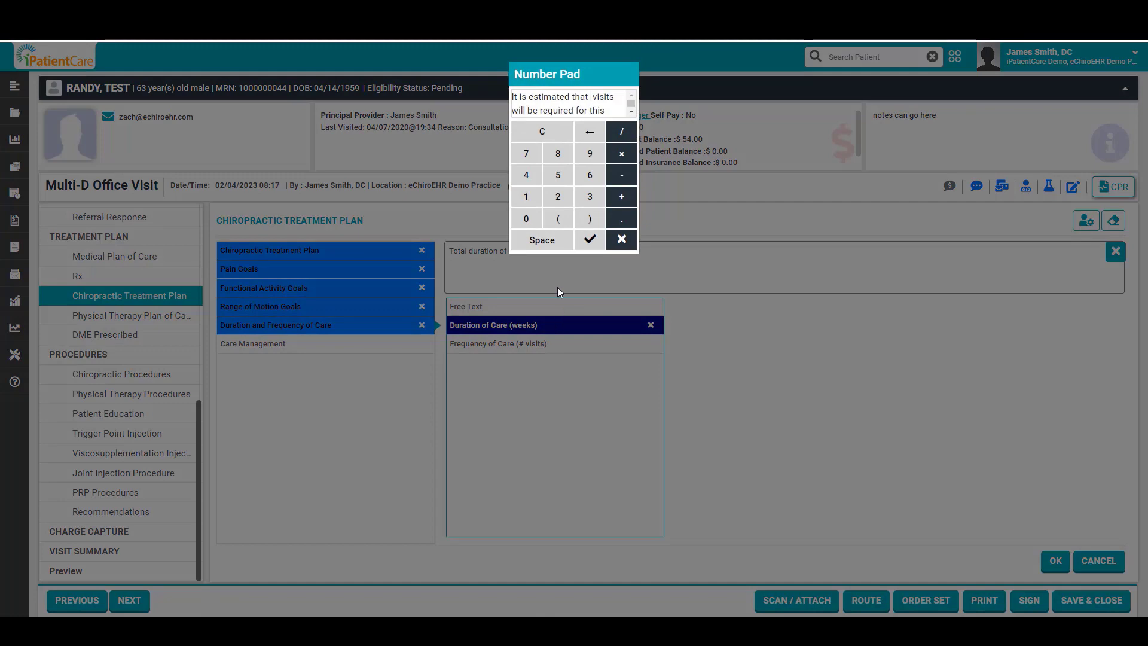
click(556, 196)
click(558, 175)
click(589, 239)
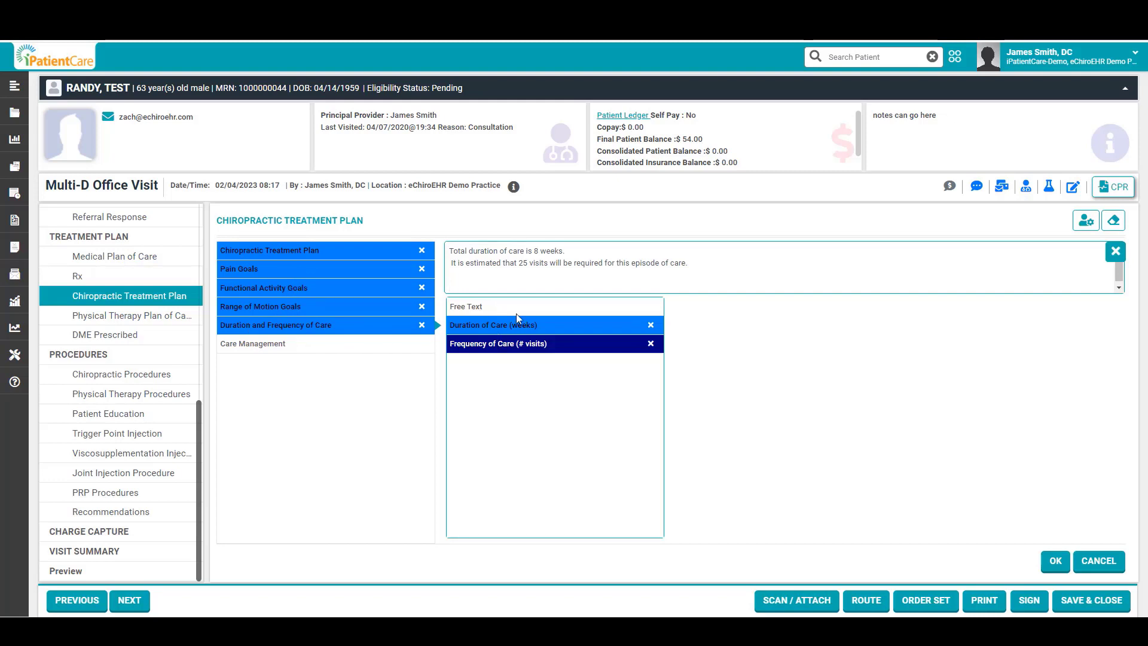
Step: Under Care Management, add therapeutic descriptions for Chiropractic adjustment, Therapeutic Exercise, Mechanical traction, Electric Stimulation and Low Level Laser
click(260, 347)
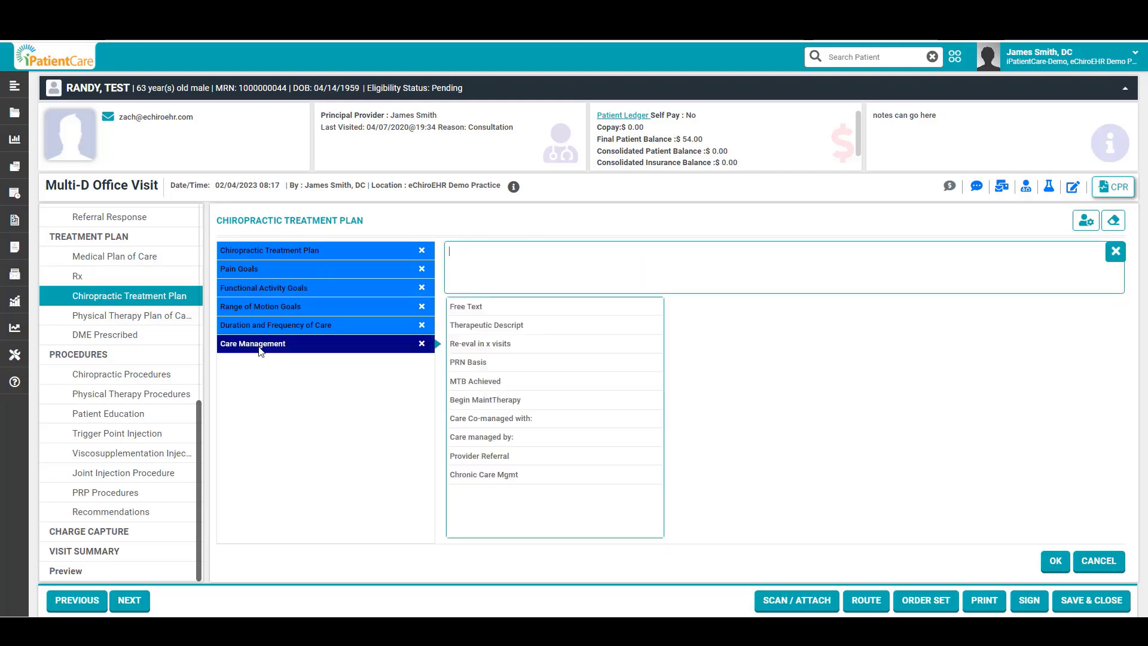
click(507, 329)
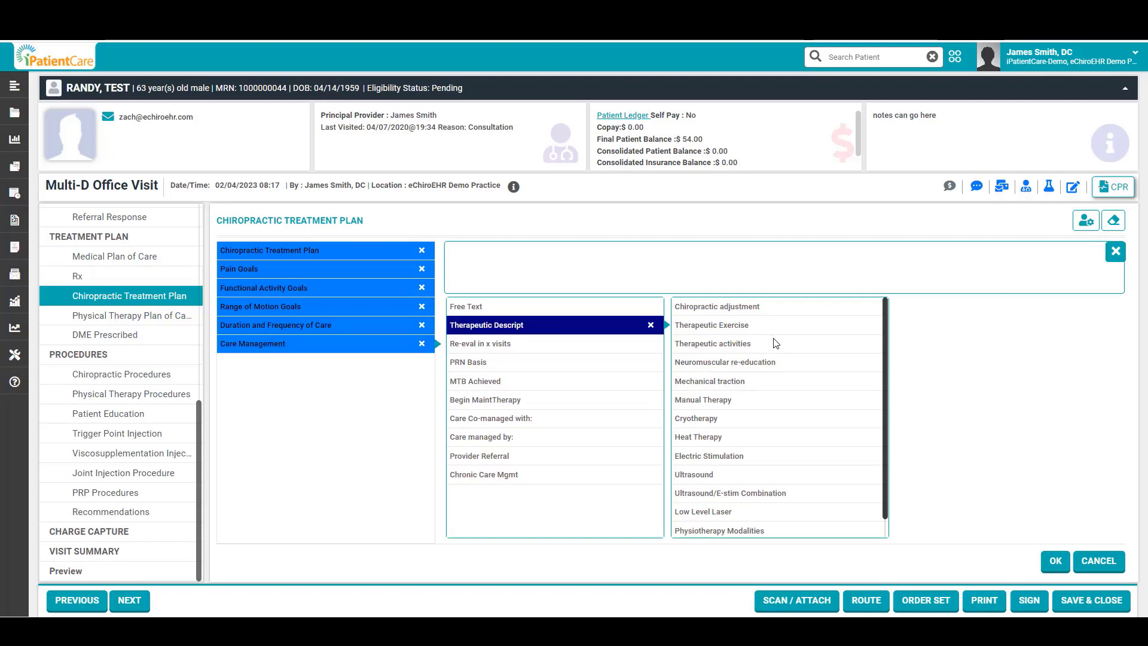
scroll(777, 347, down, 1)
scroll(781, 348, up, 1)
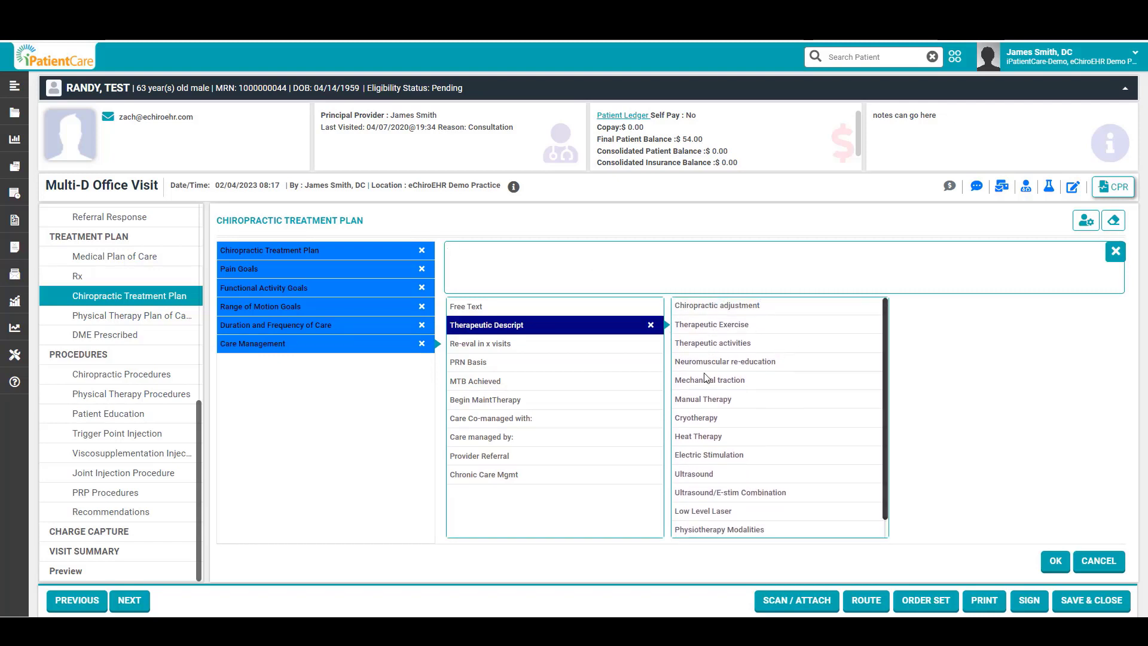
click(732, 308)
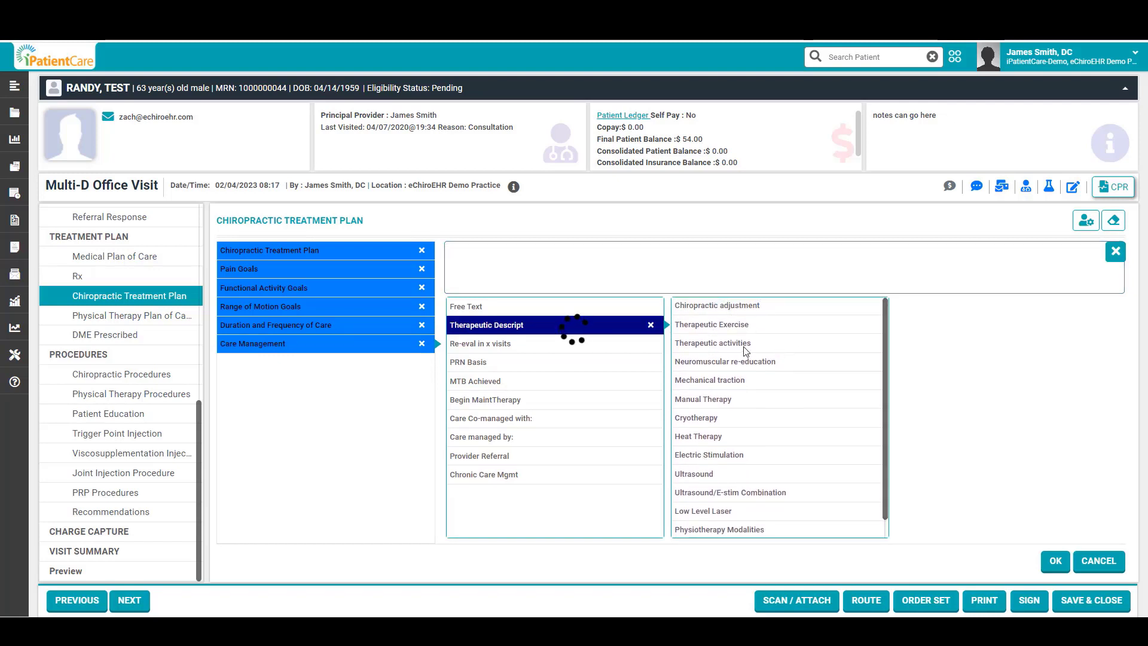
click(743, 328)
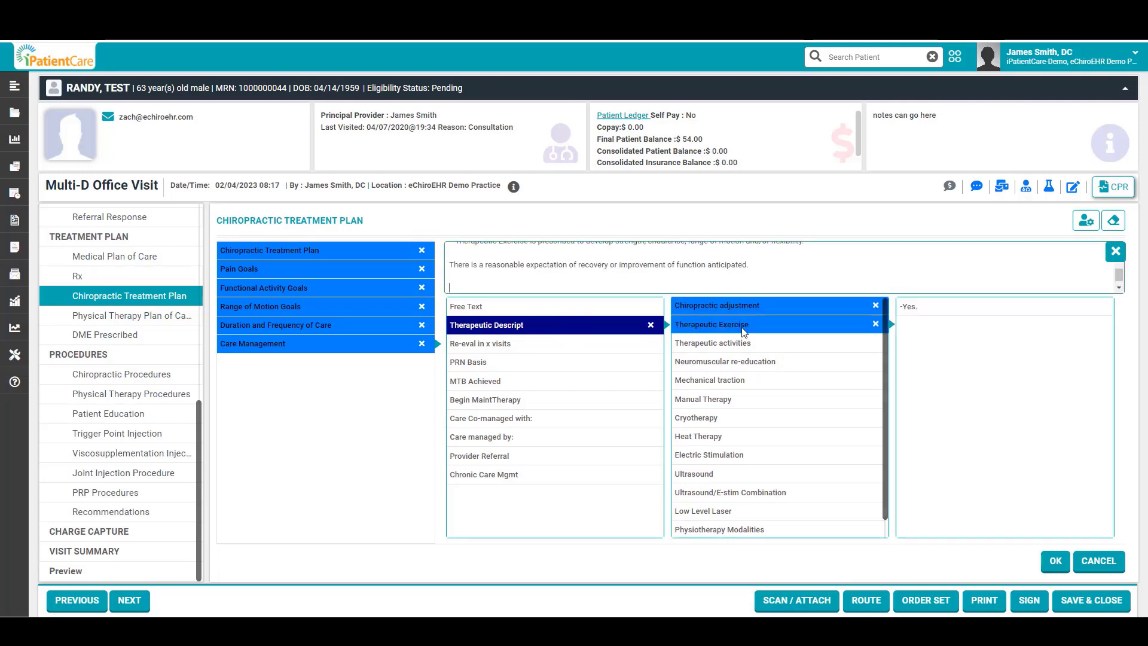
click(737, 383)
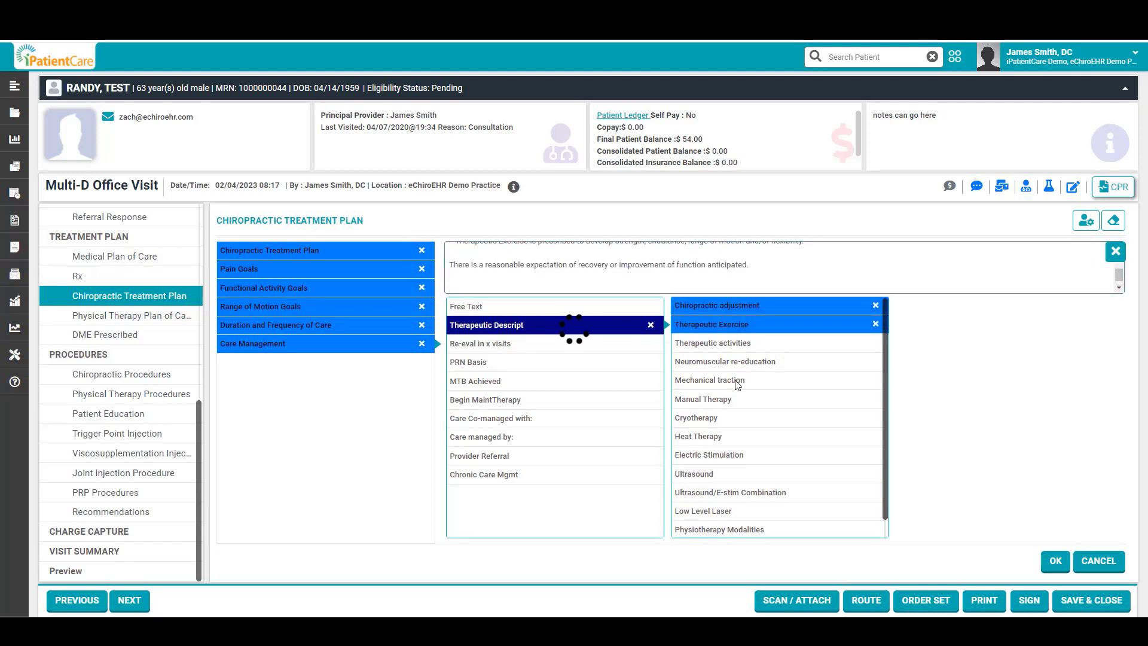
click(724, 455)
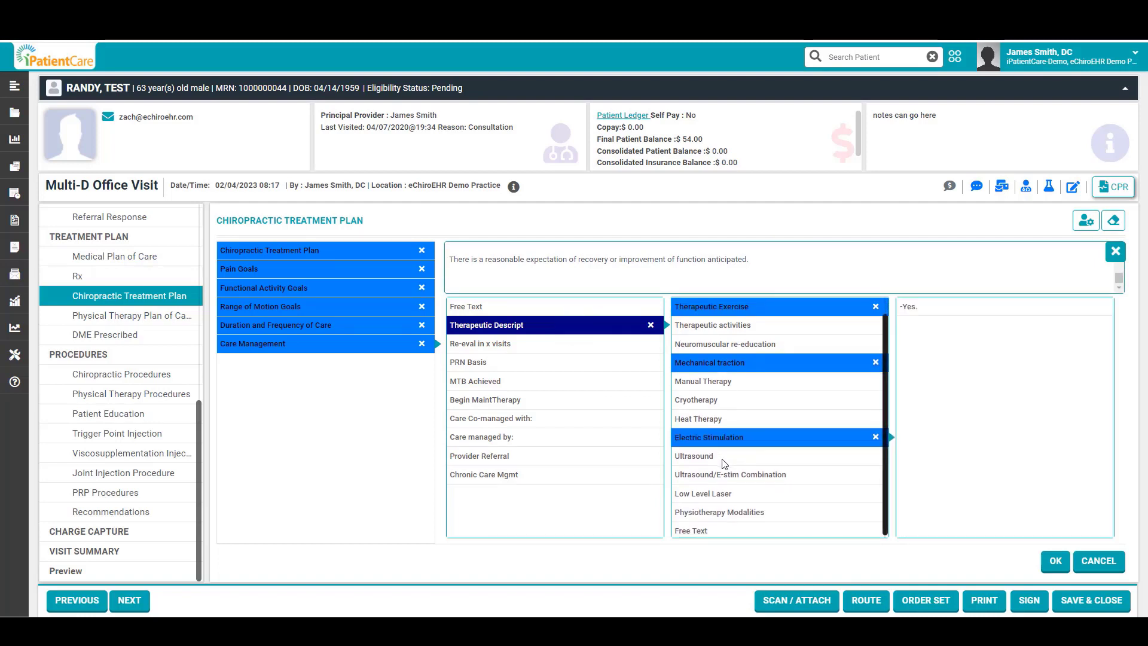
click(721, 494)
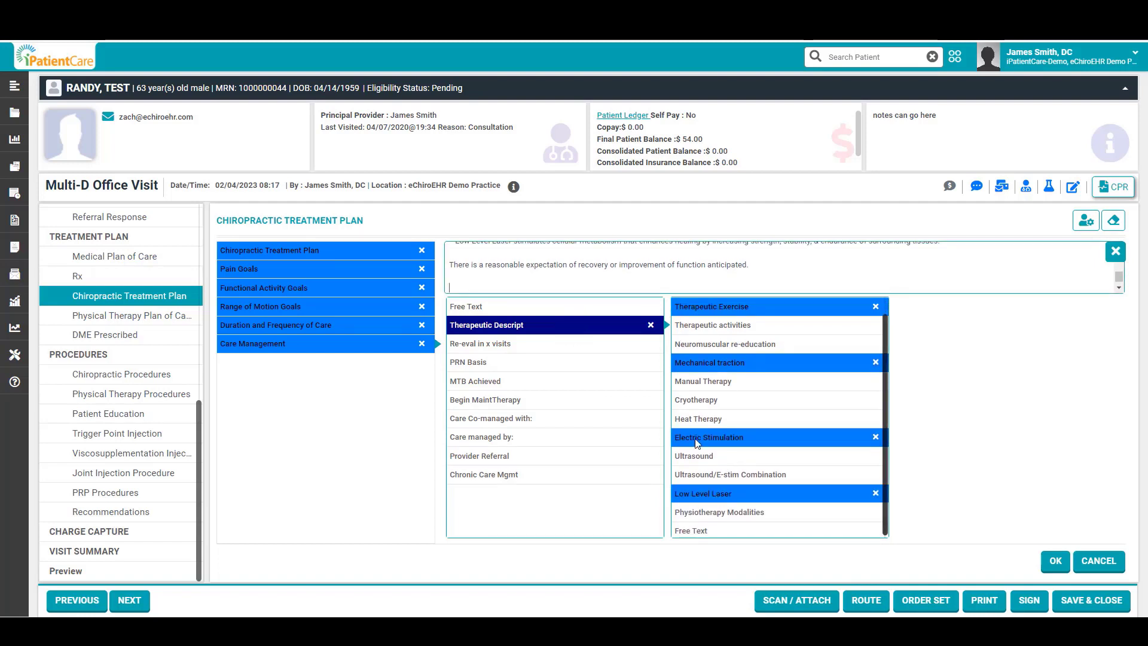
Step: Record in Care Management that a re-evaluation is appropriate in an additional 10 visits
click(503, 344)
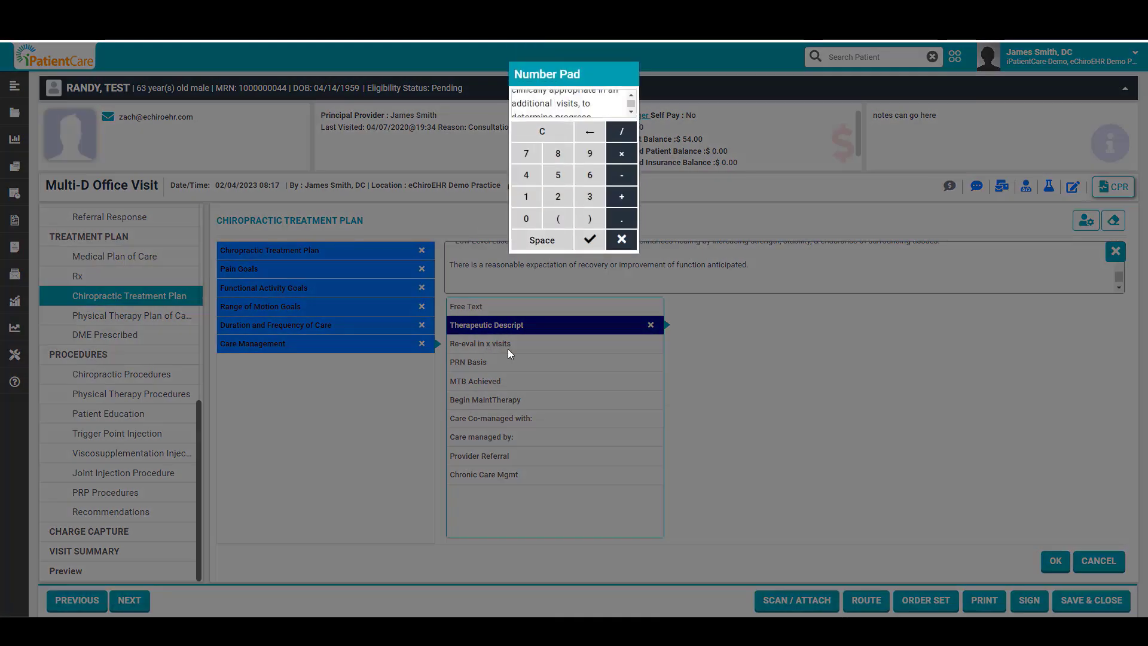
click(527, 197)
click(526, 219)
click(590, 239)
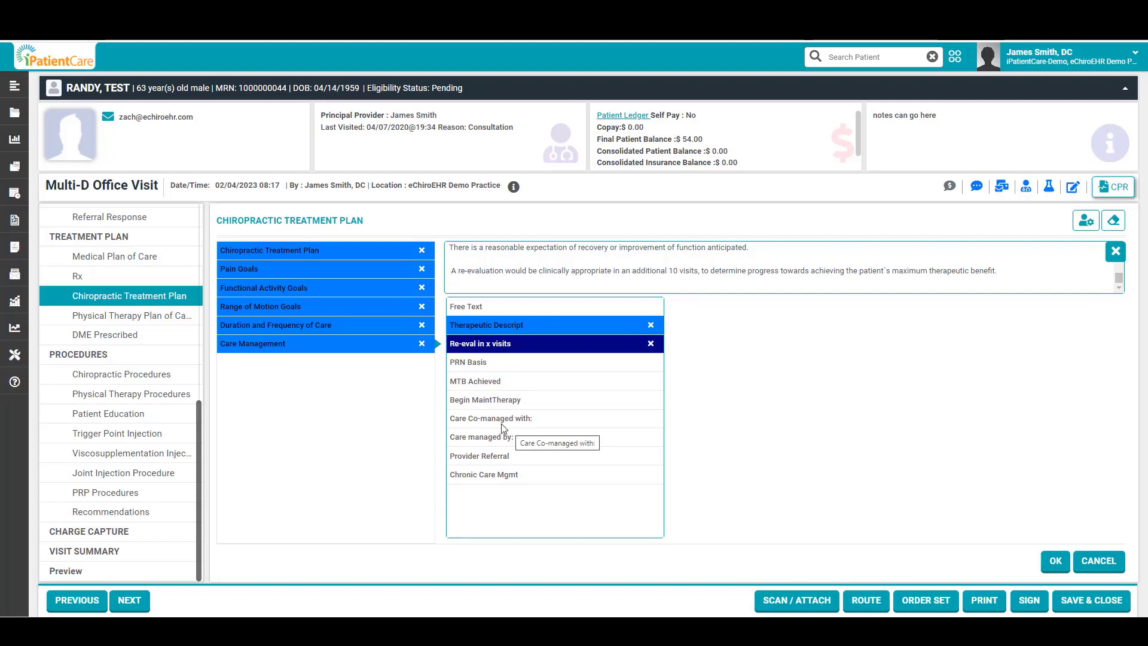
Step: Record that care is co-managed by entering the other doctor's name as free text
click(536, 426)
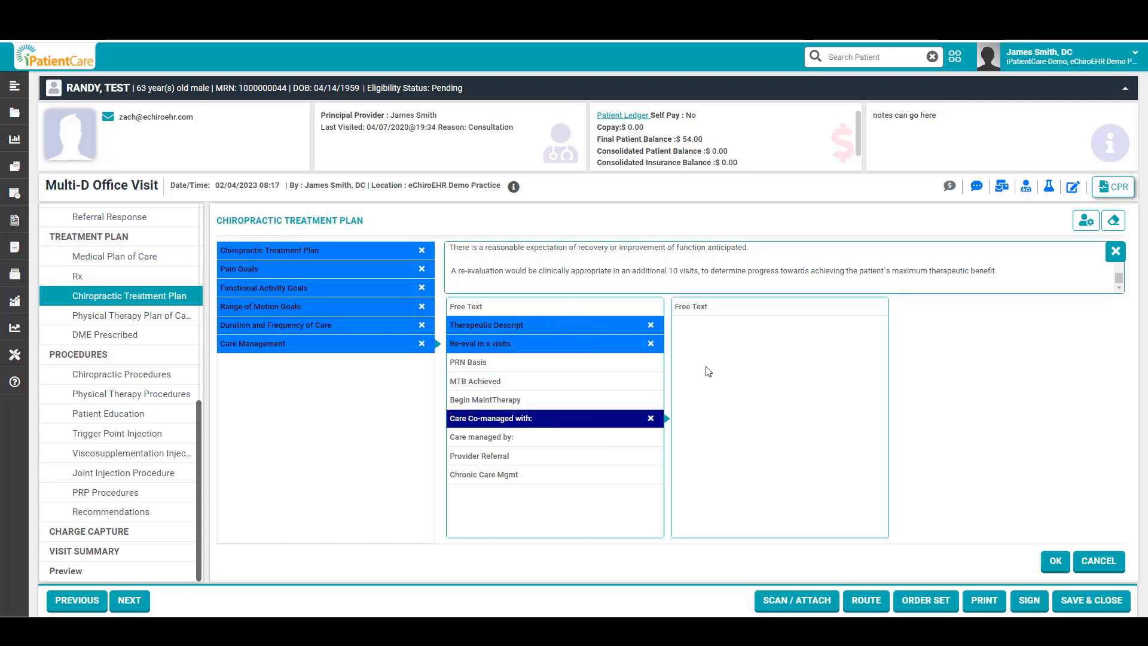
click(713, 308)
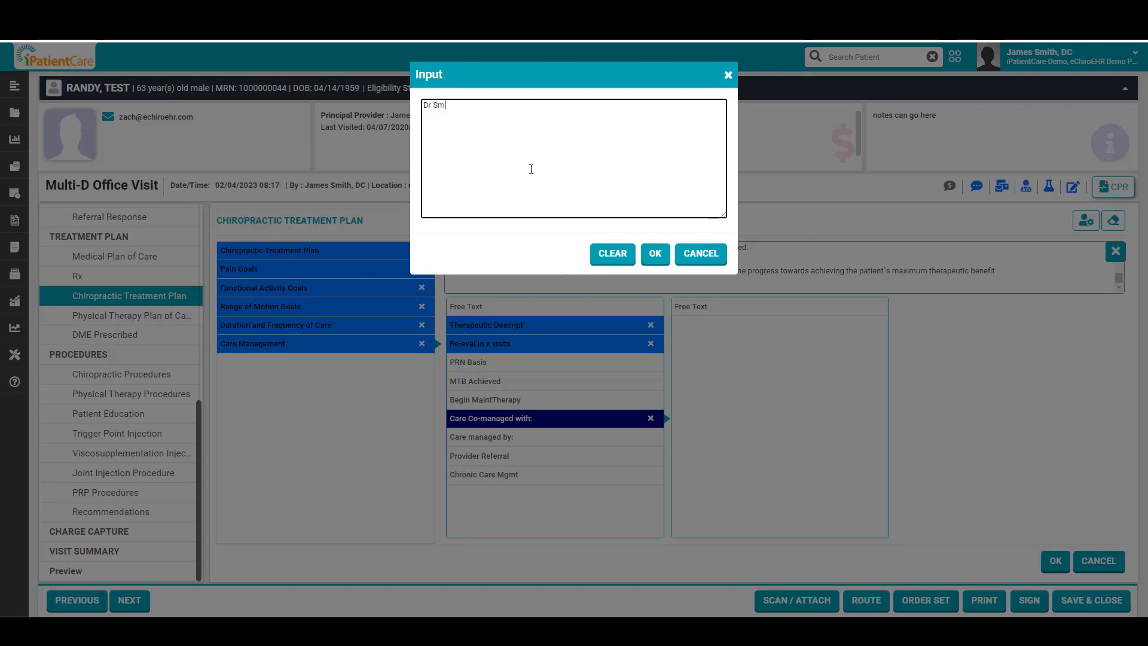
text(Dr Smith)
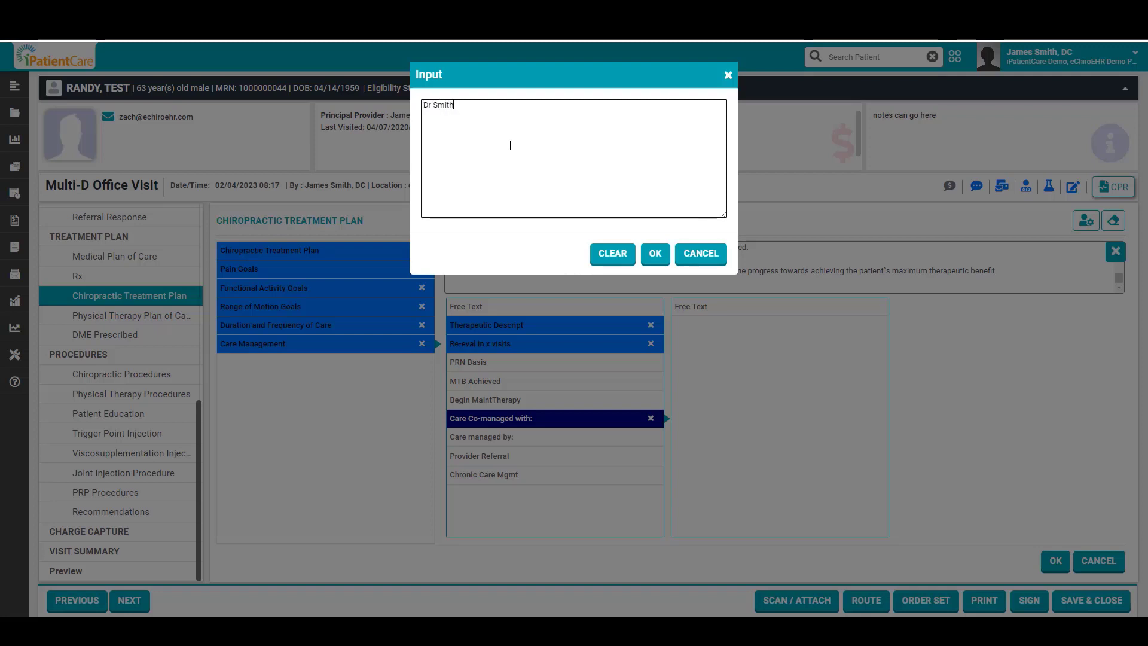
click(655, 253)
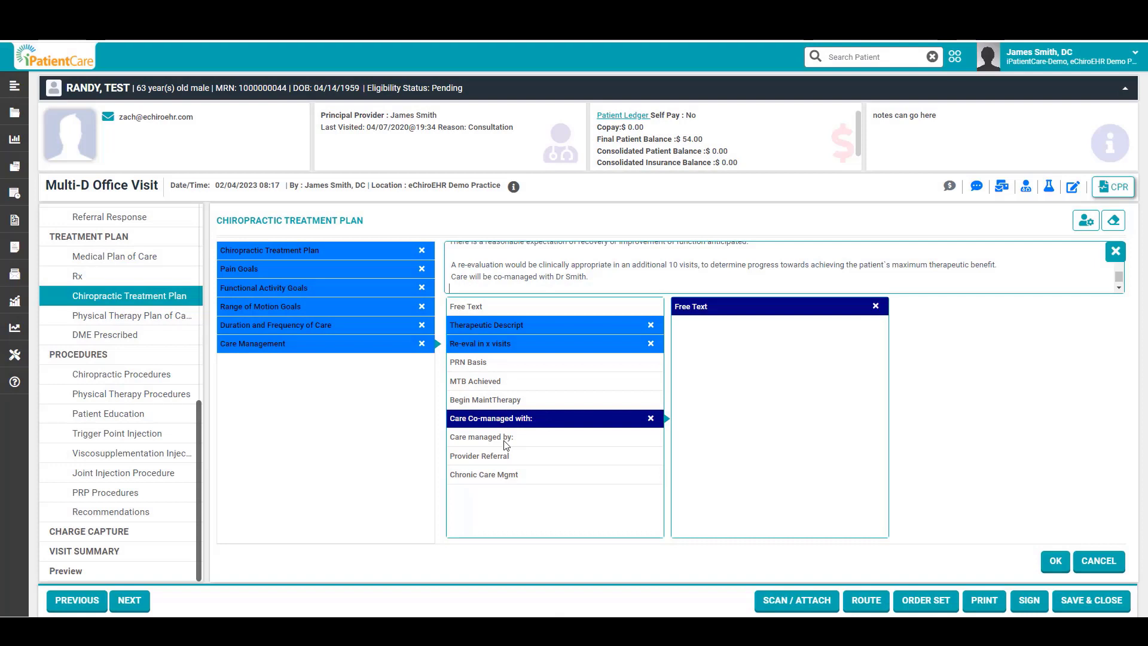
Step: Review the Care managed by, Provider Referral and Chronic Care Mgmt options under Care Management
click(586, 438)
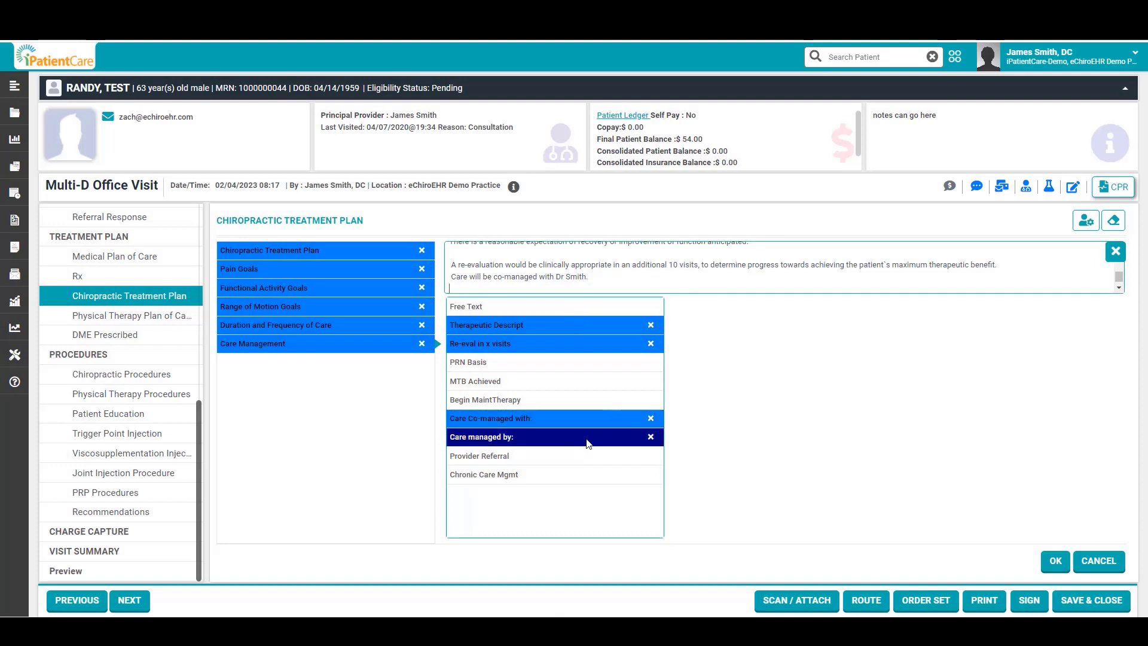
click(506, 457)
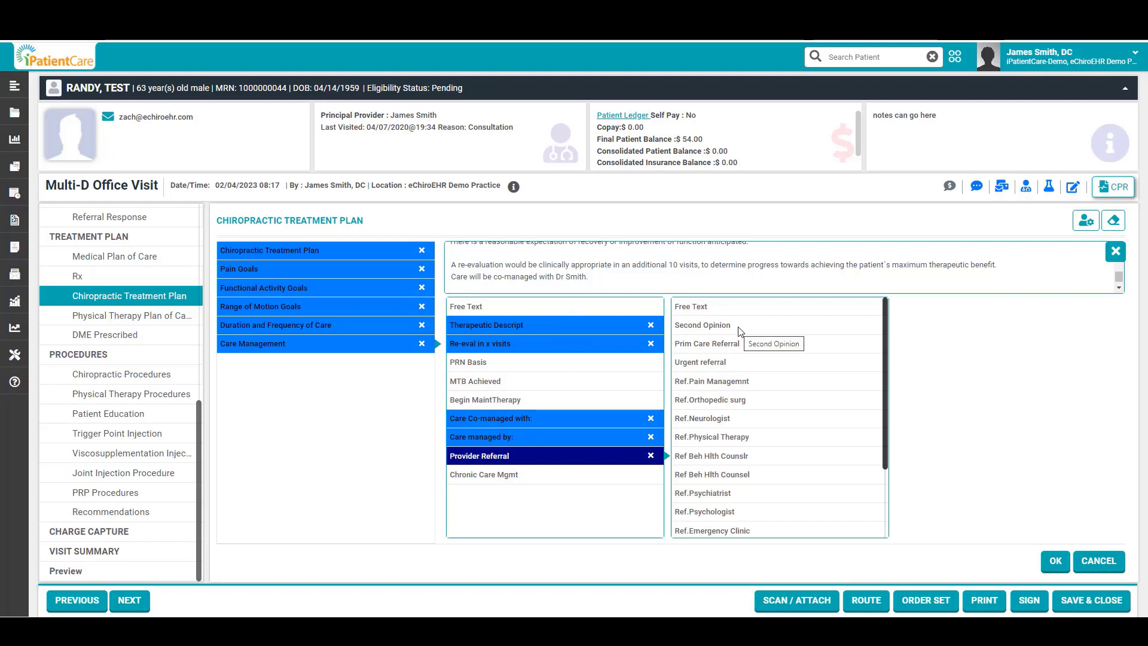
scroll(725, 427, down, 3)
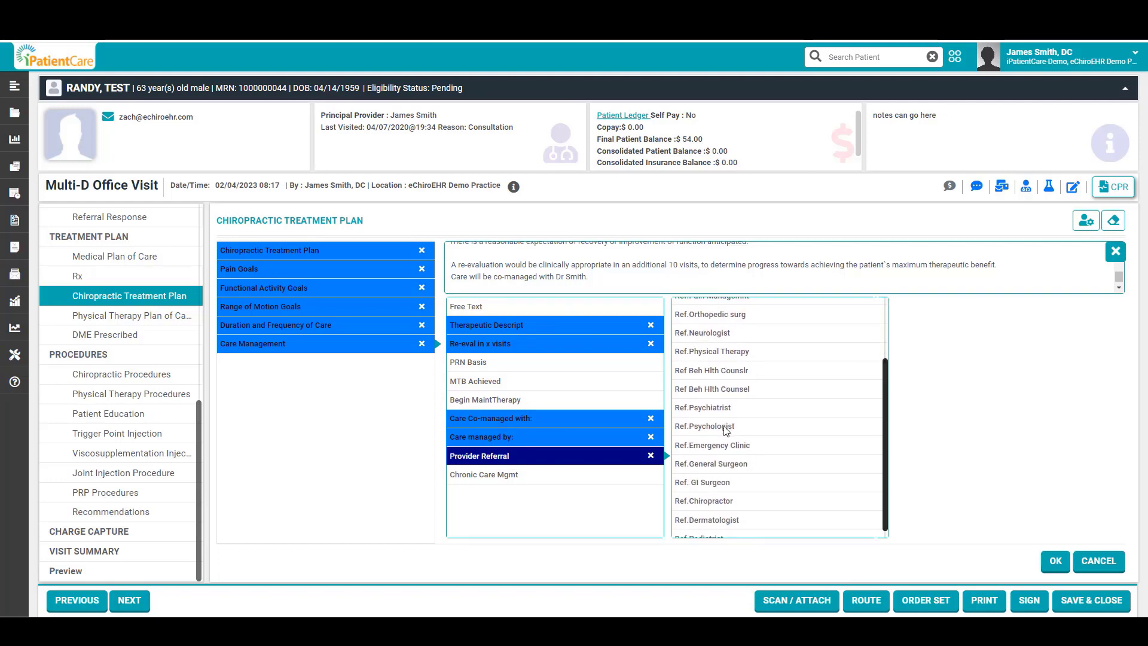
click(506, 475)
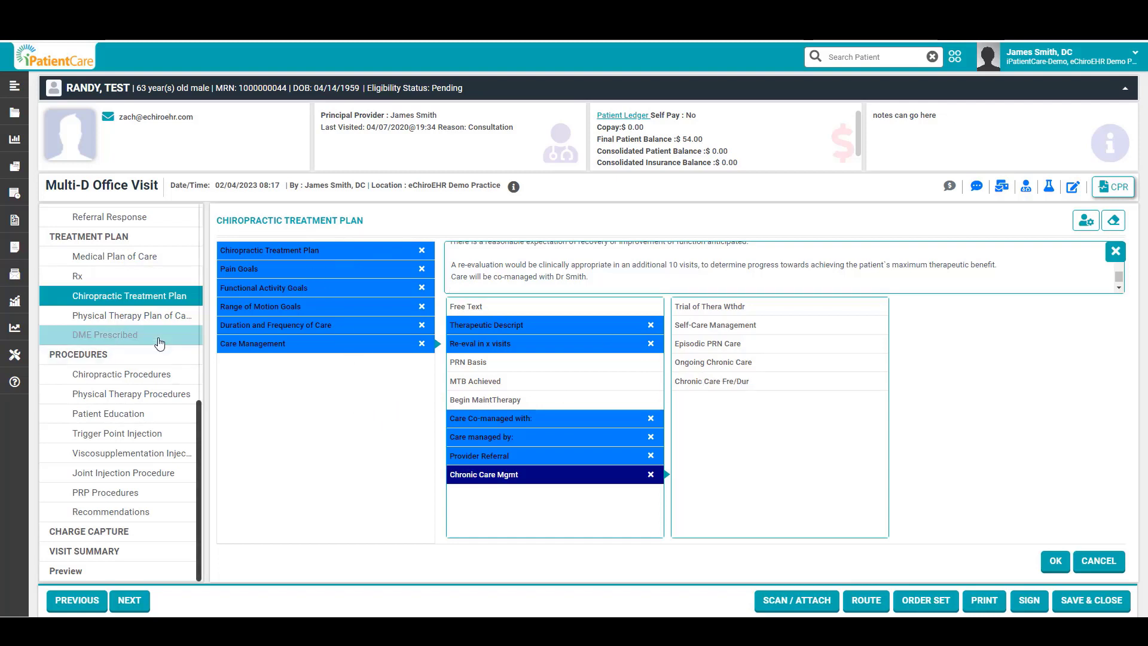
Step: Review the Physical Therapy Plan of Care sections, including manual techniques, frequency, duration, self-care recommendations and progress reports
click(135, 321)
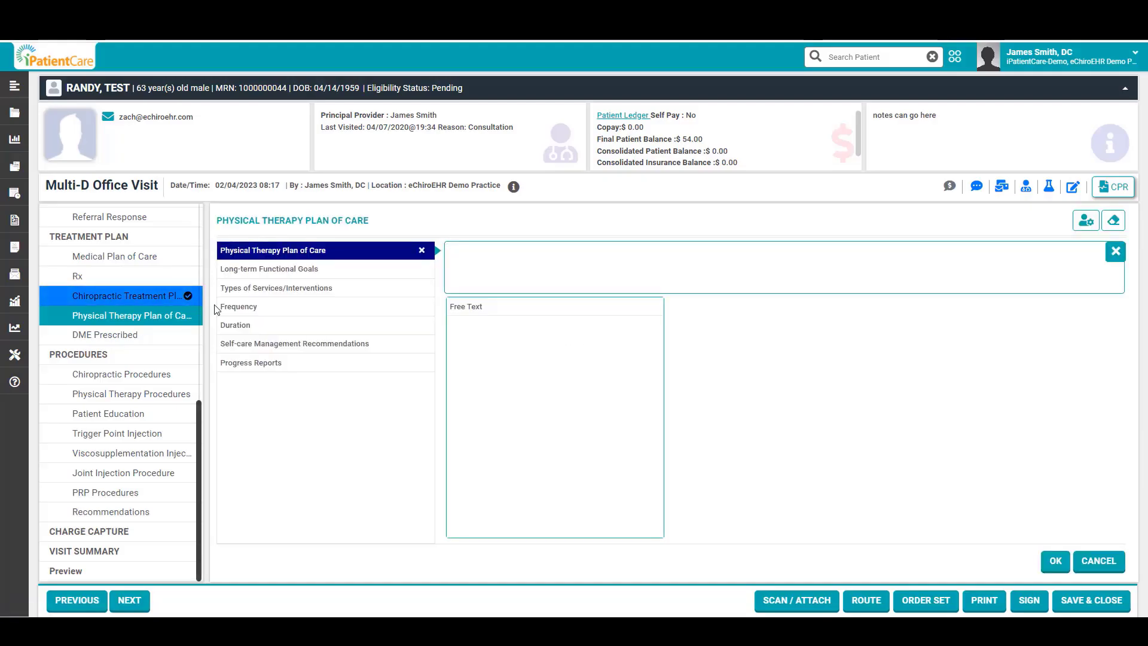
click(243, 272)
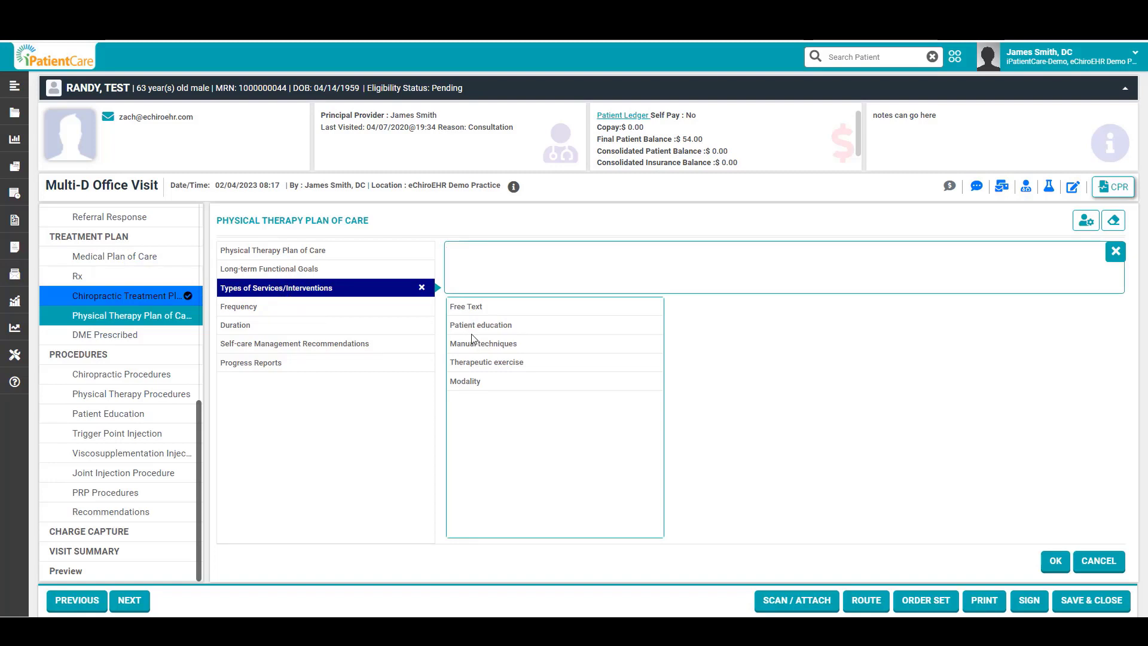
click(484, 347)
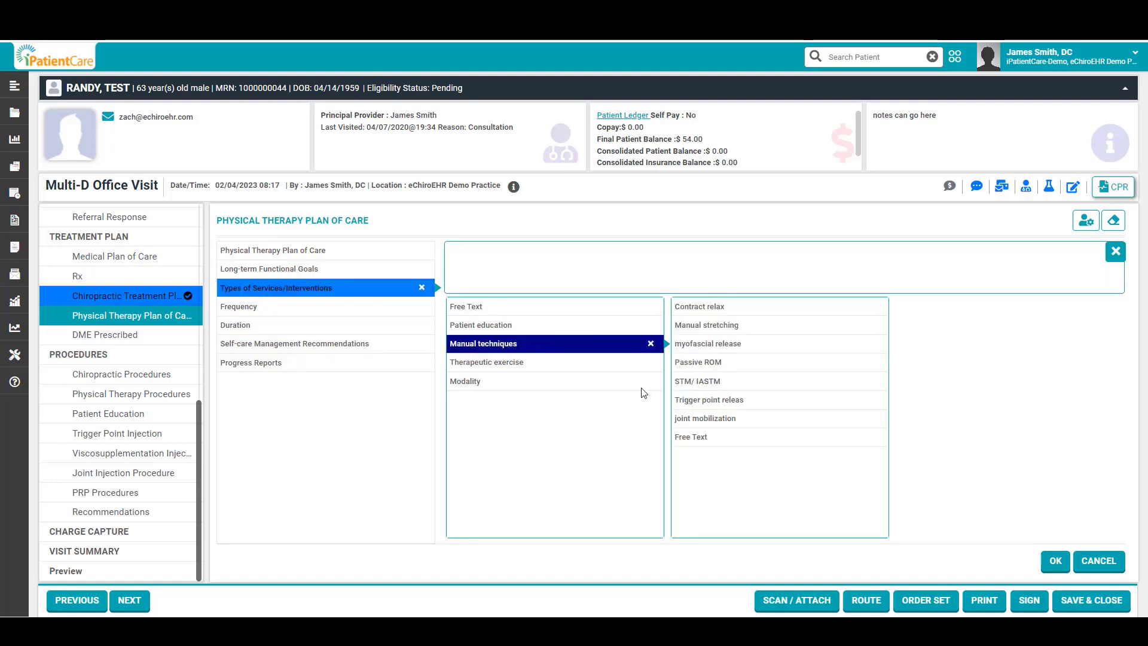
click(304, 307)
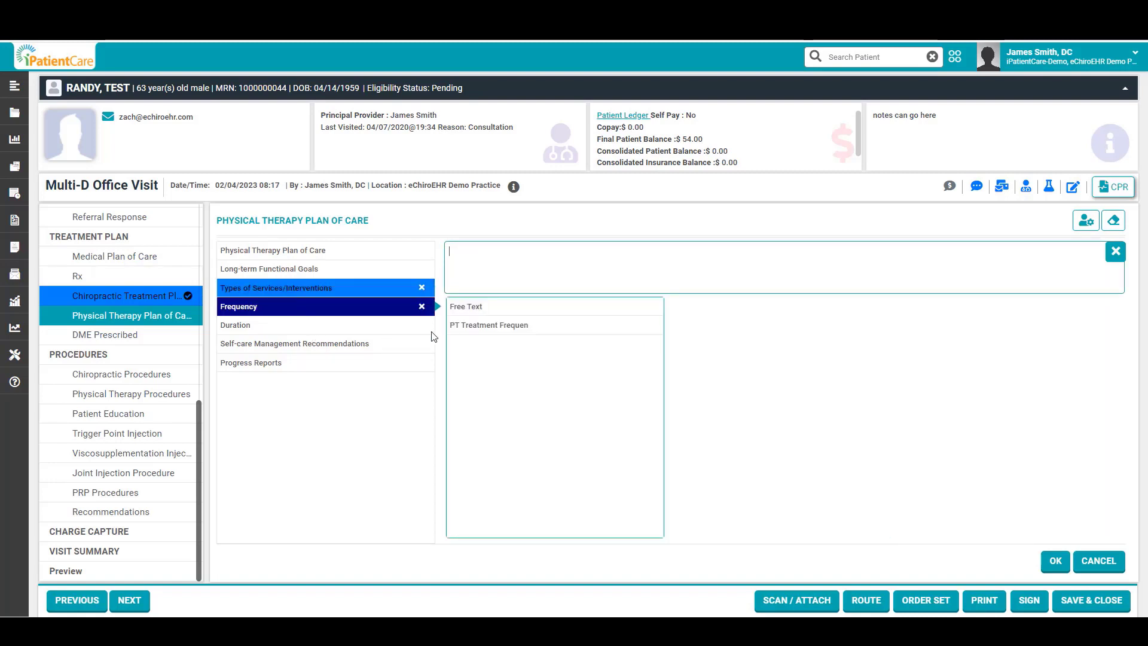
click(316, 326)
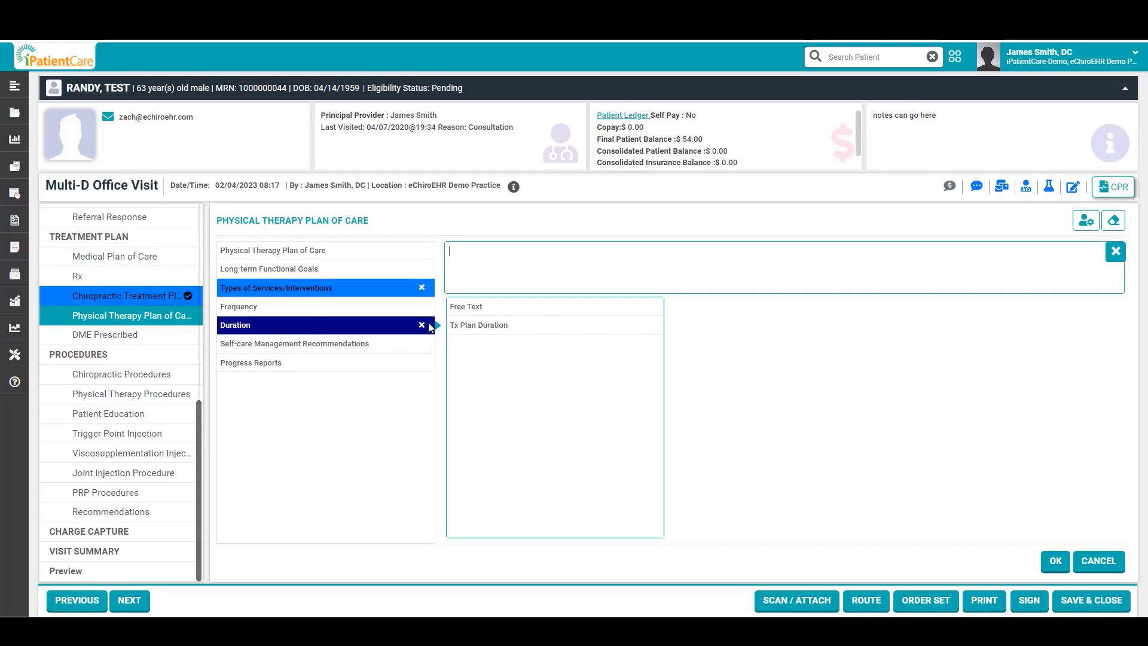
click(320, 350)
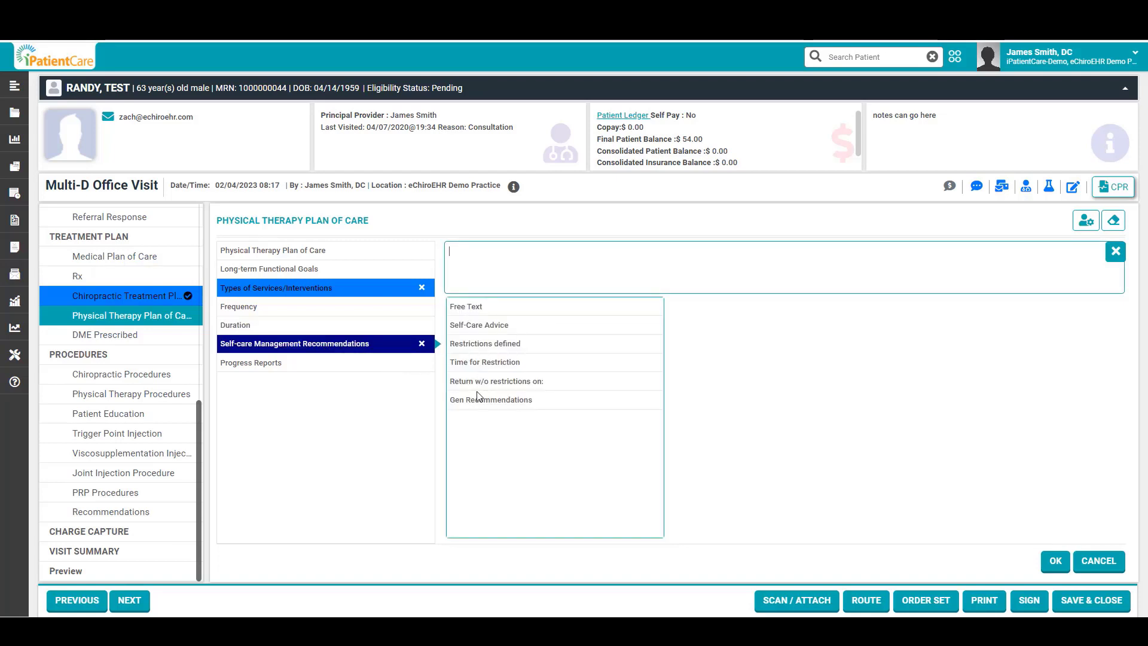
click(251, 364)
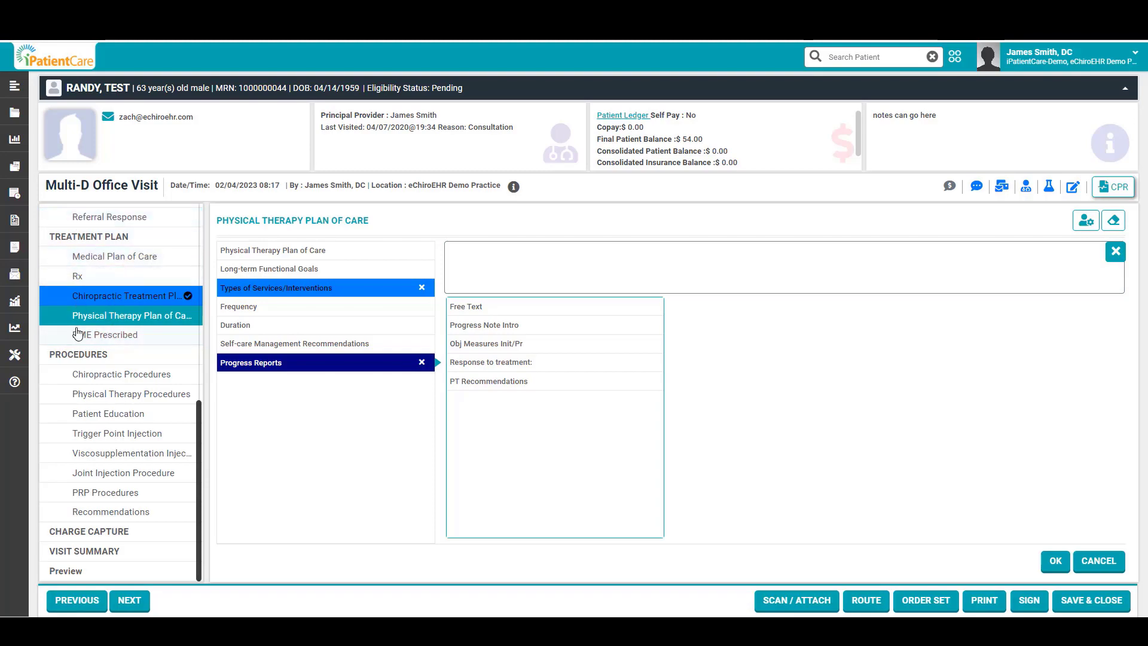
Step: In DME Prescribed, choose Level 4 Active and justify an L1851 Knee Brace with + Ant Drawer Sign and X-ray evidence OA
click(116, 338)
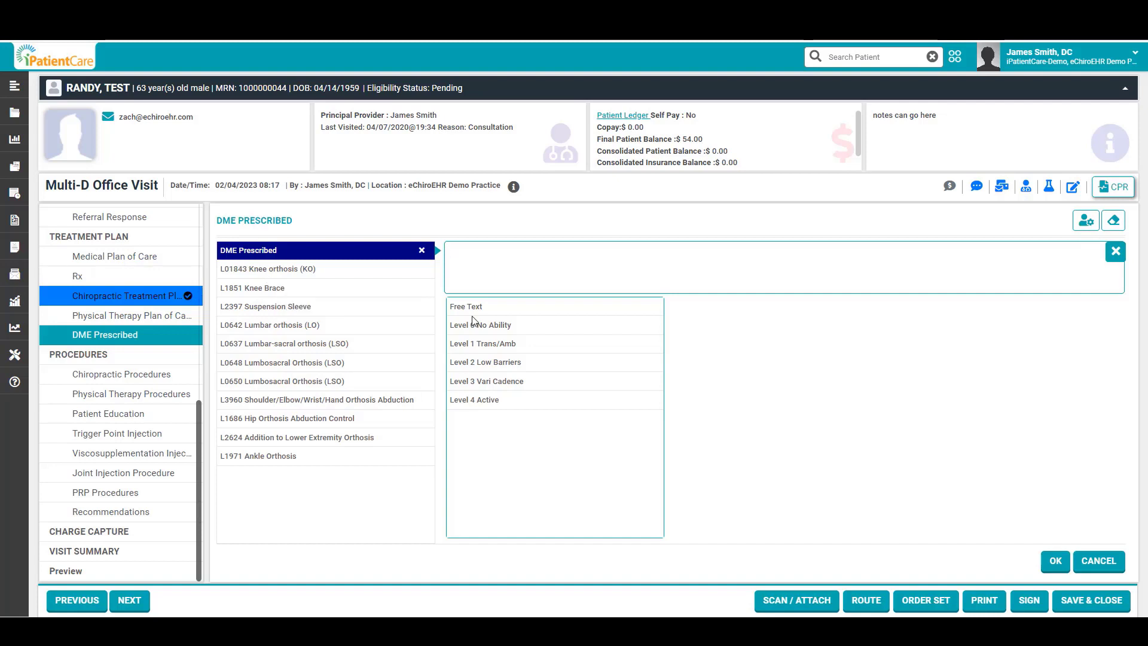
click(503, 400)
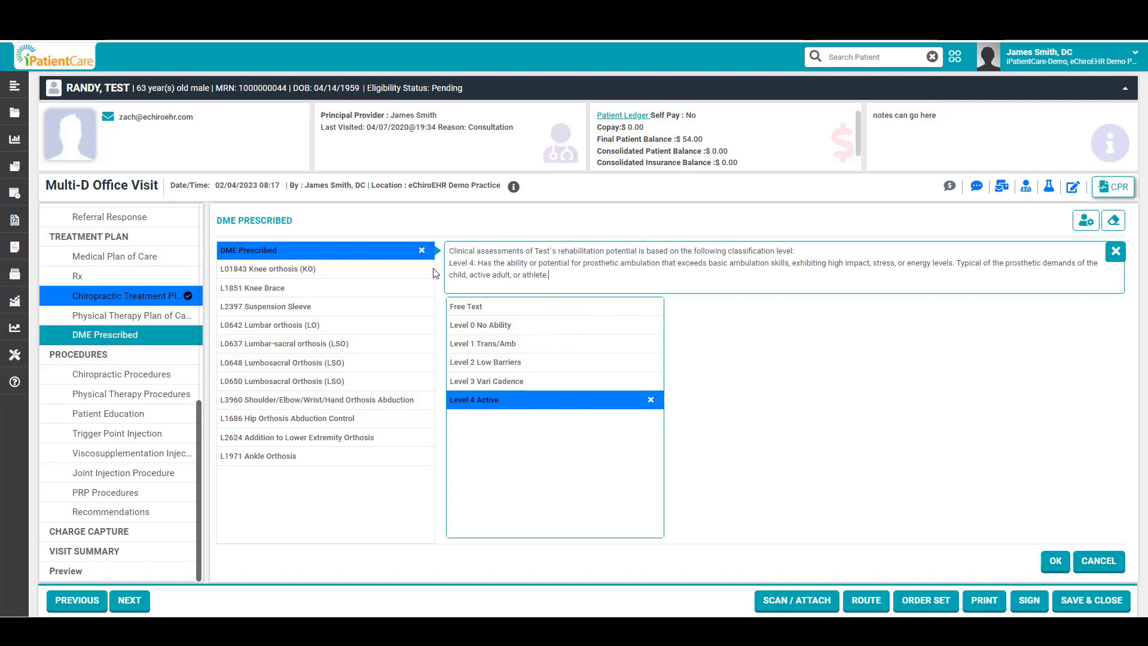
click(283, 292)
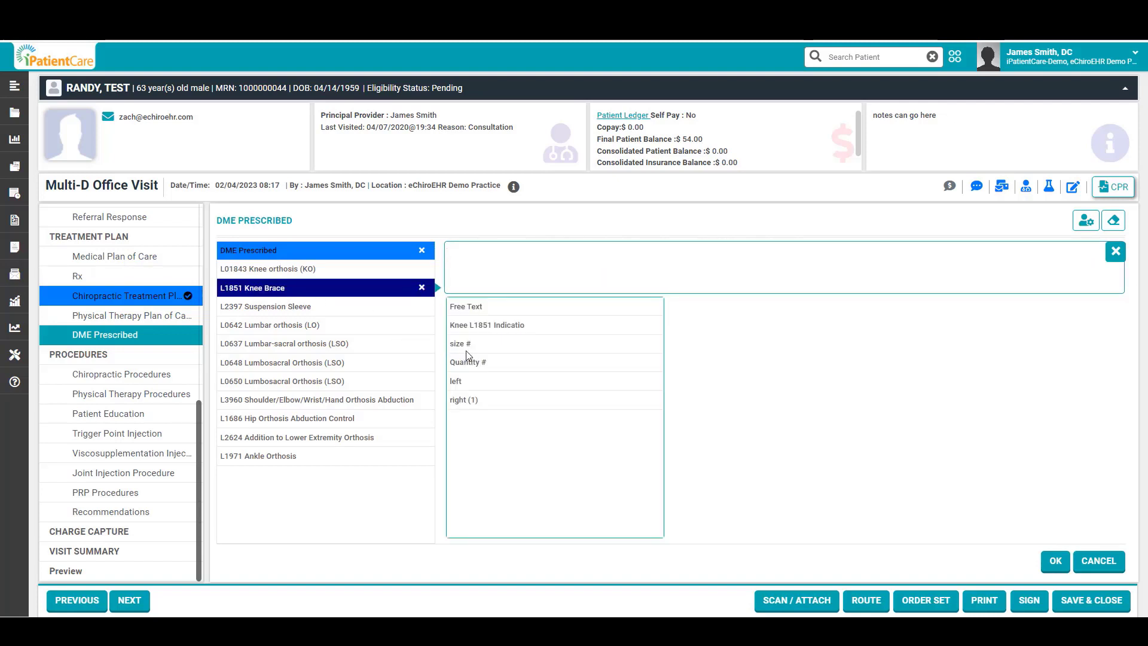
click(504, 326)
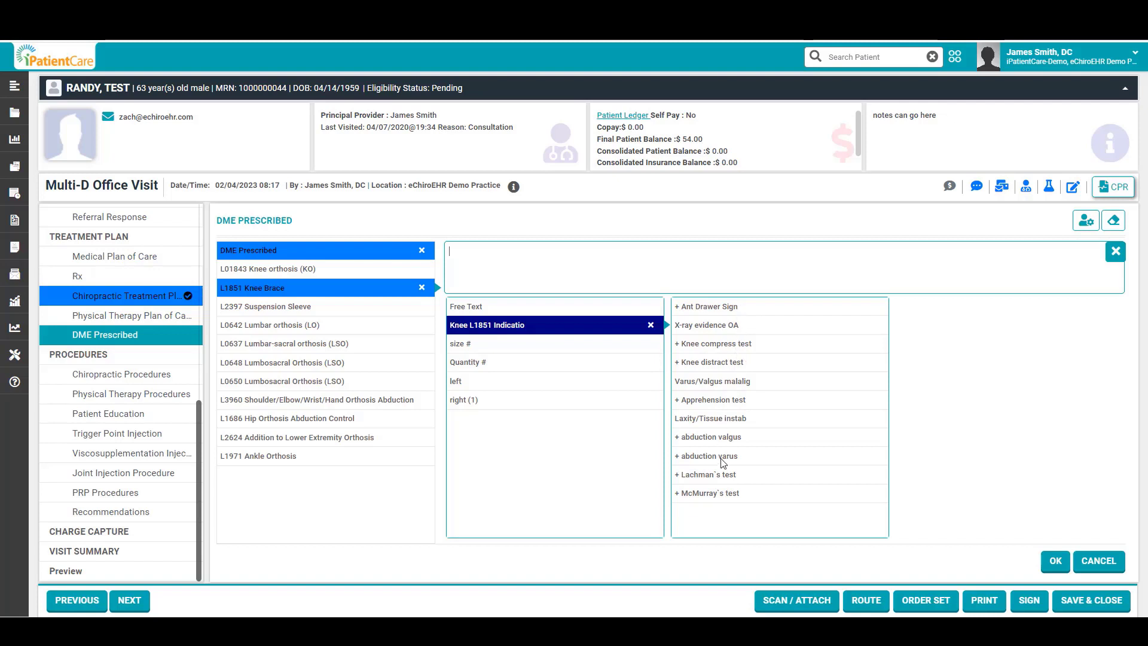
click(728, 311)
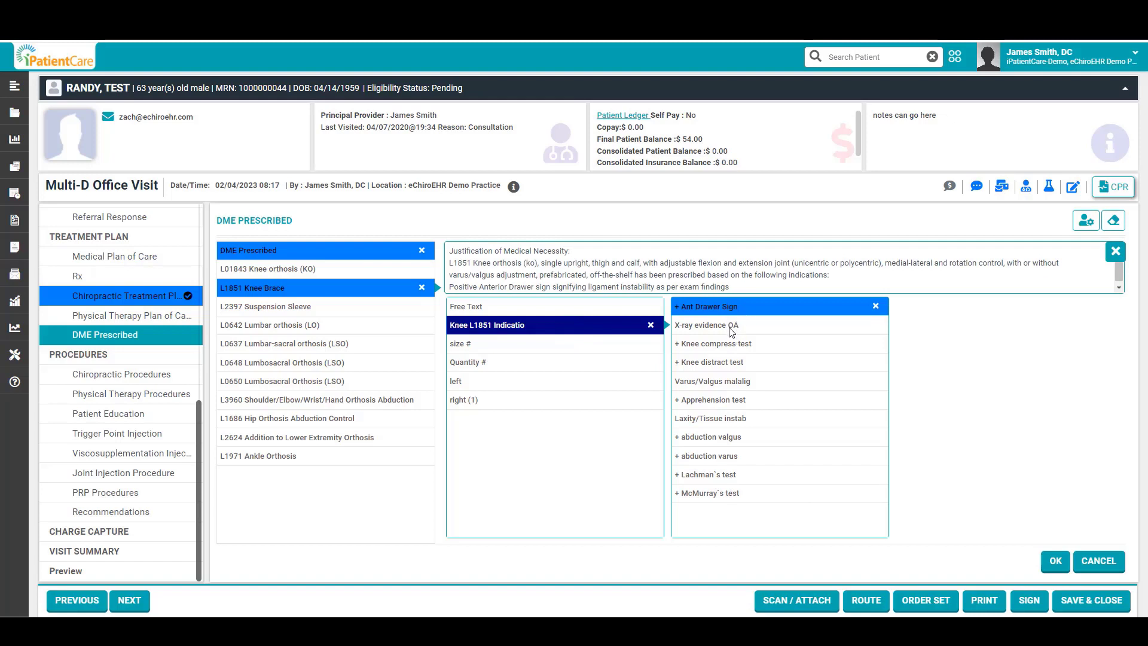
click(731, 332)
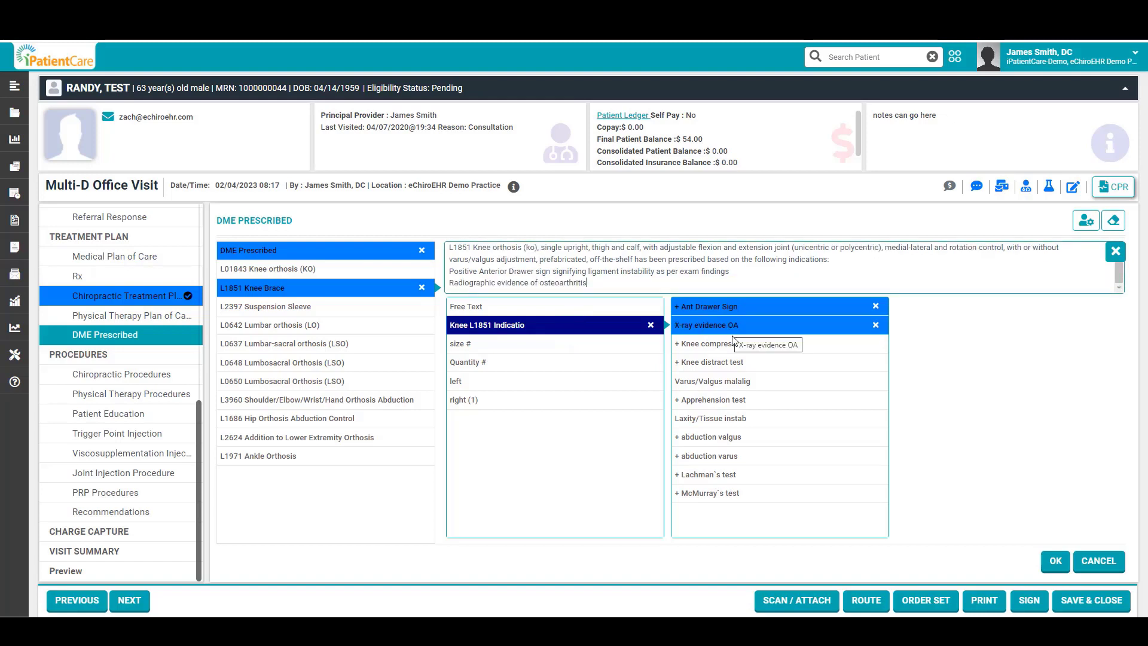
Step: Specify the L1851 Knee Brace as size 5, quantity 1, for the right side
click(490, 346)
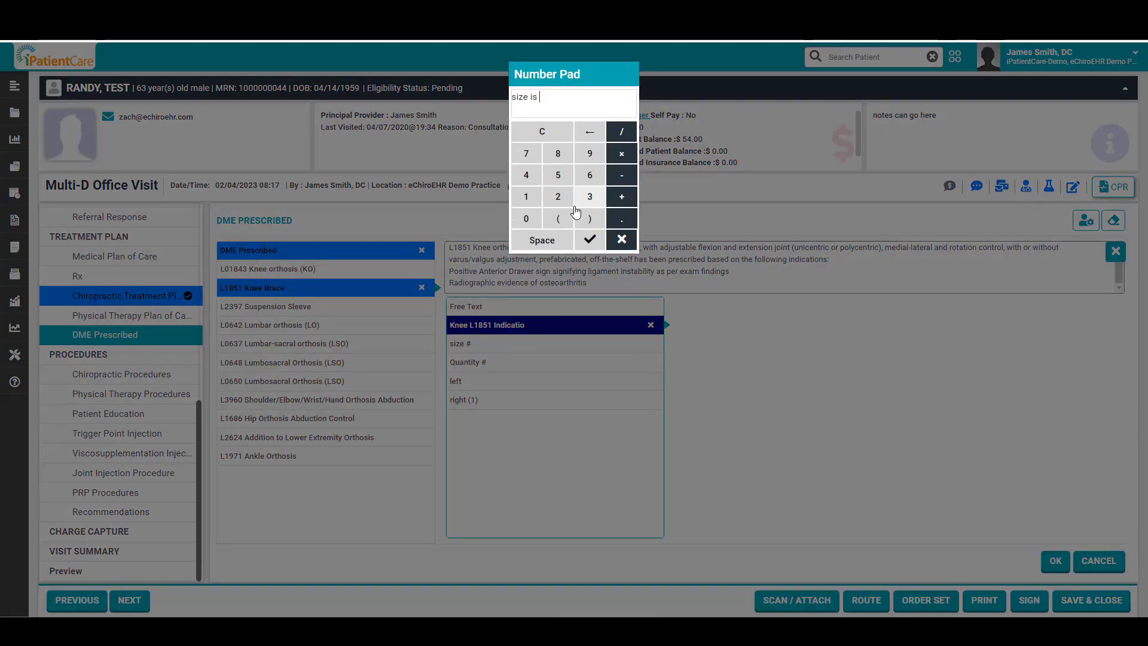
click(558, 175)
click(589, 239)
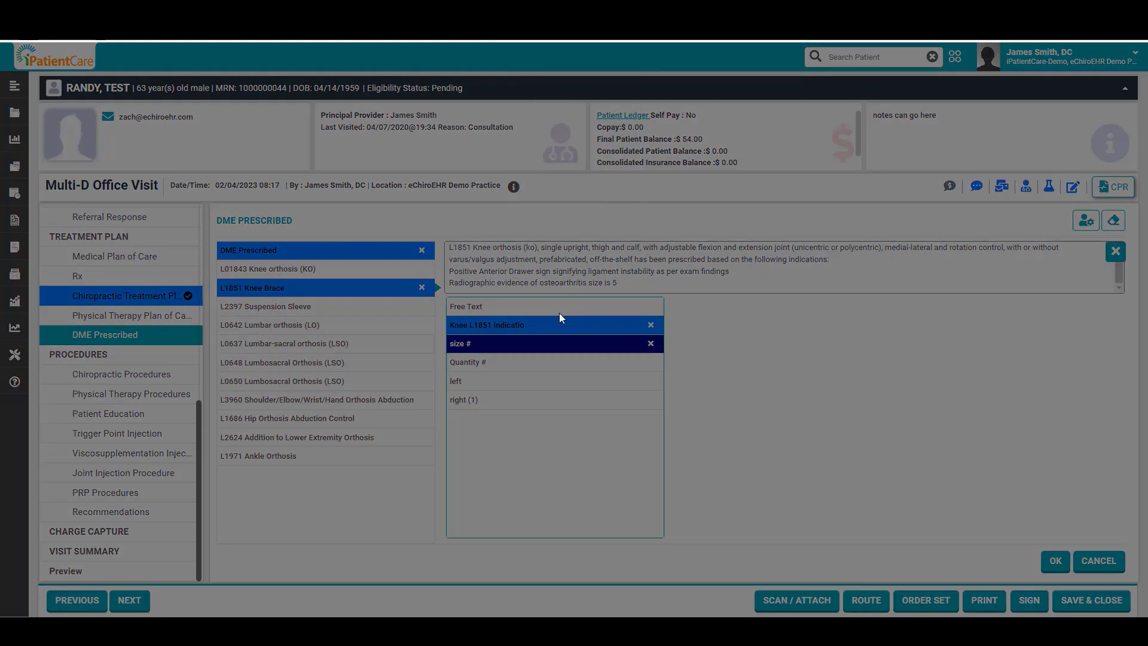
click(468, 362)
click(526, 198)
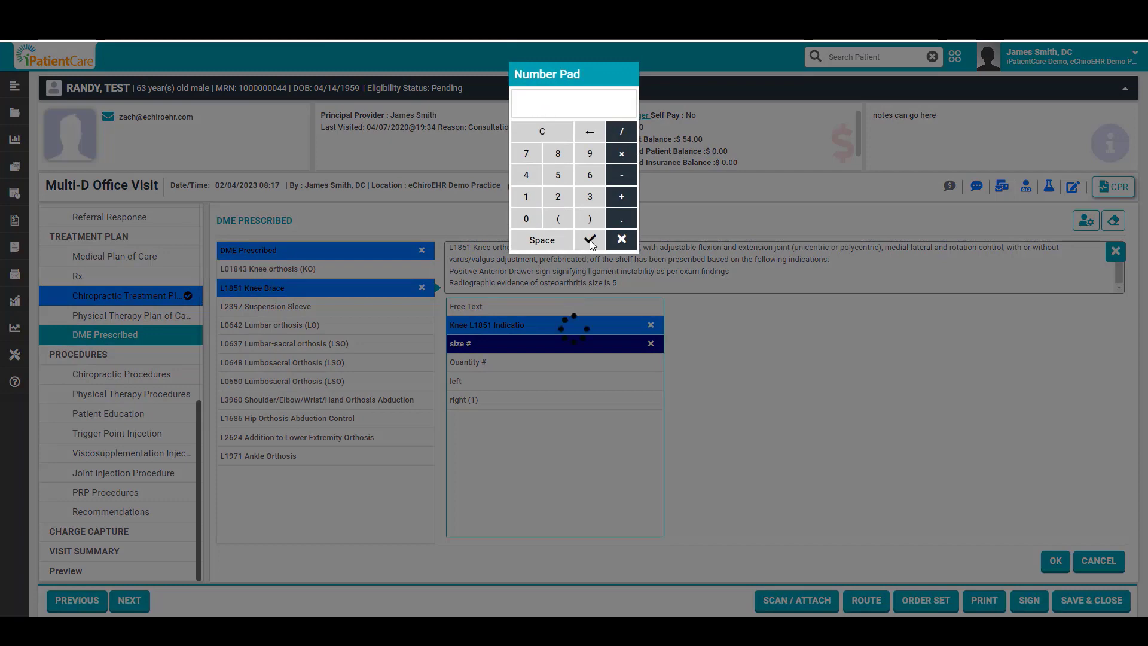
click(589, 239)
click(519, 405)
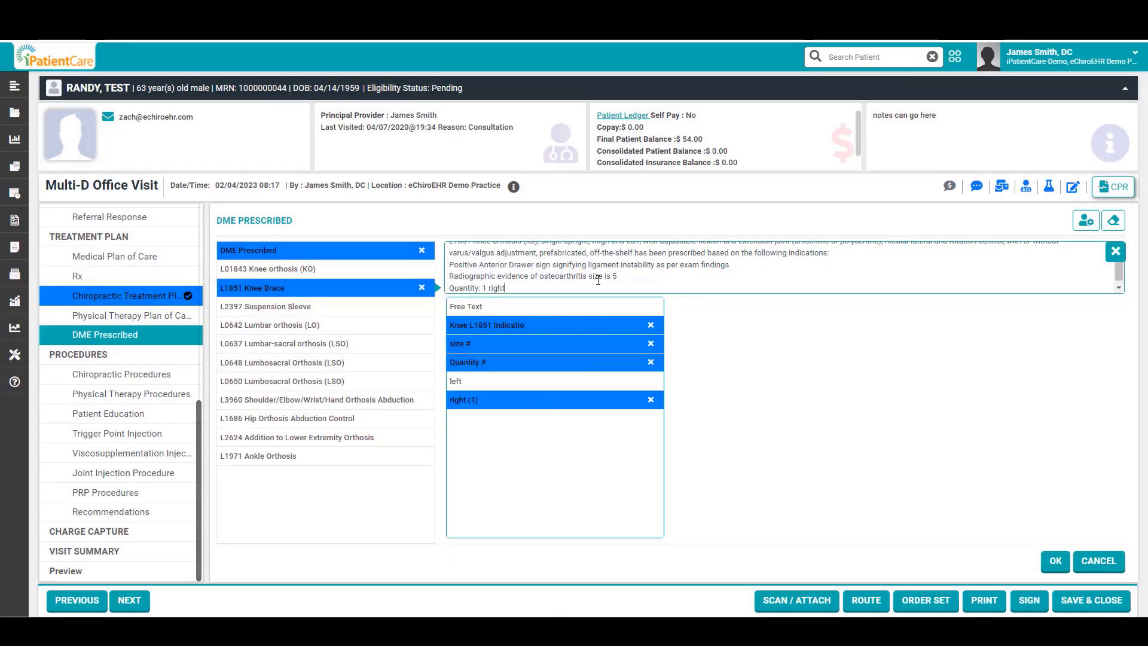
Step: Review the medical necessity justification text for the L1851 Knee Brace
scroll(592, 270, up, 1)
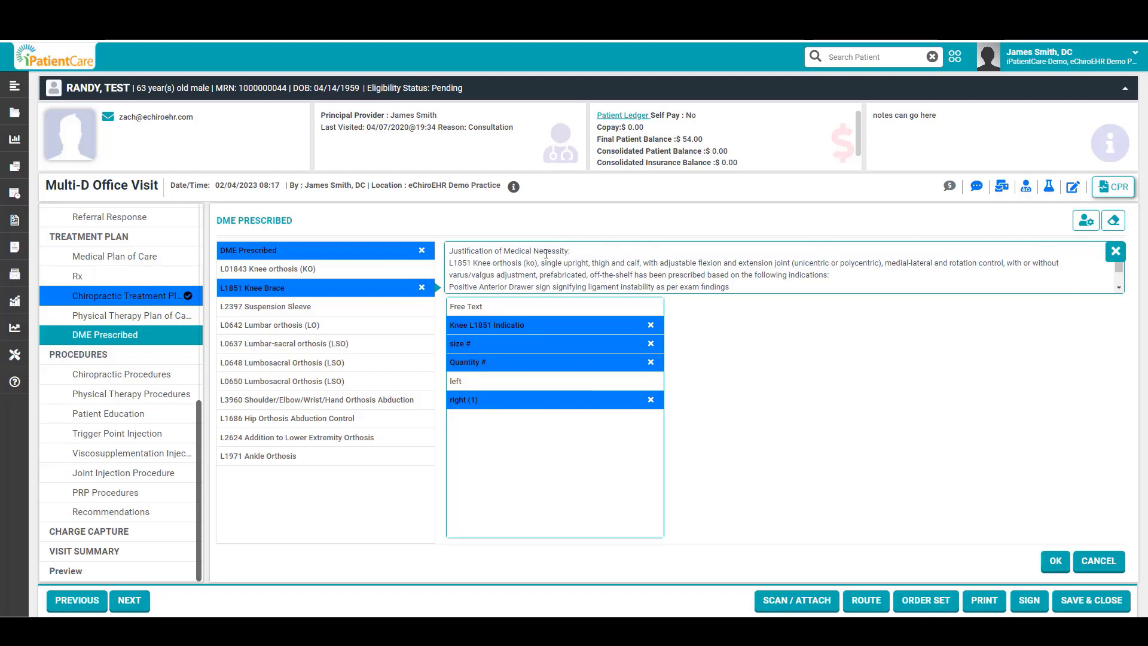
scroll(546, 254, down, 2)
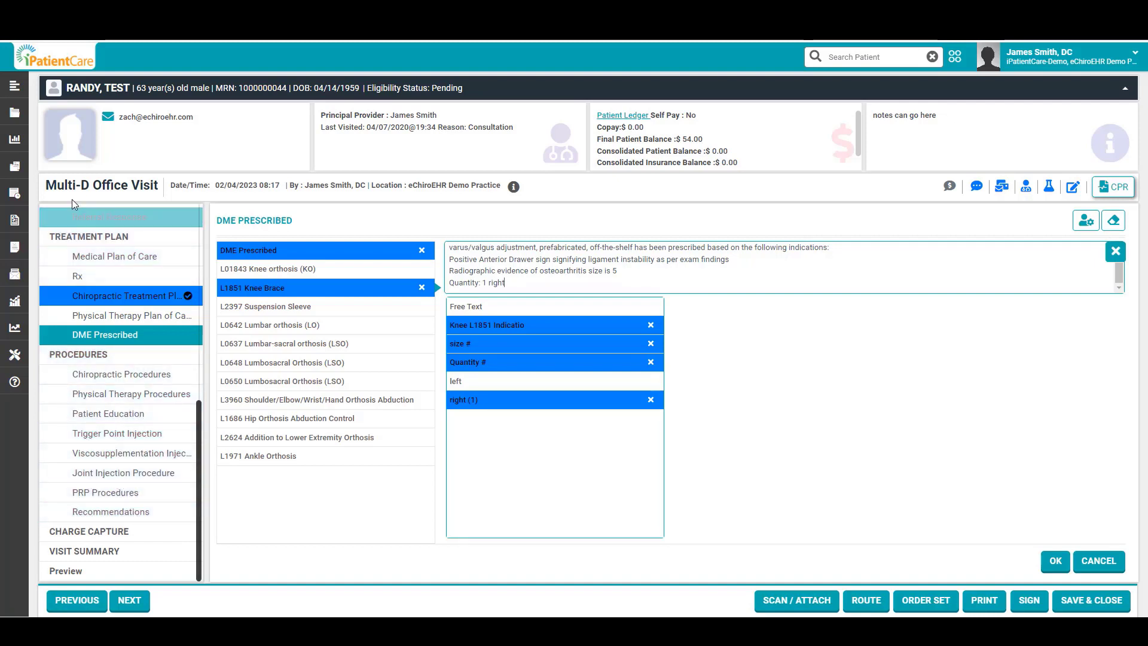
Step: In Chiropractic Procedures, record Evaluation & Management code 99203 30-44 minutes with 44 minutes of total time
click(154, 377)
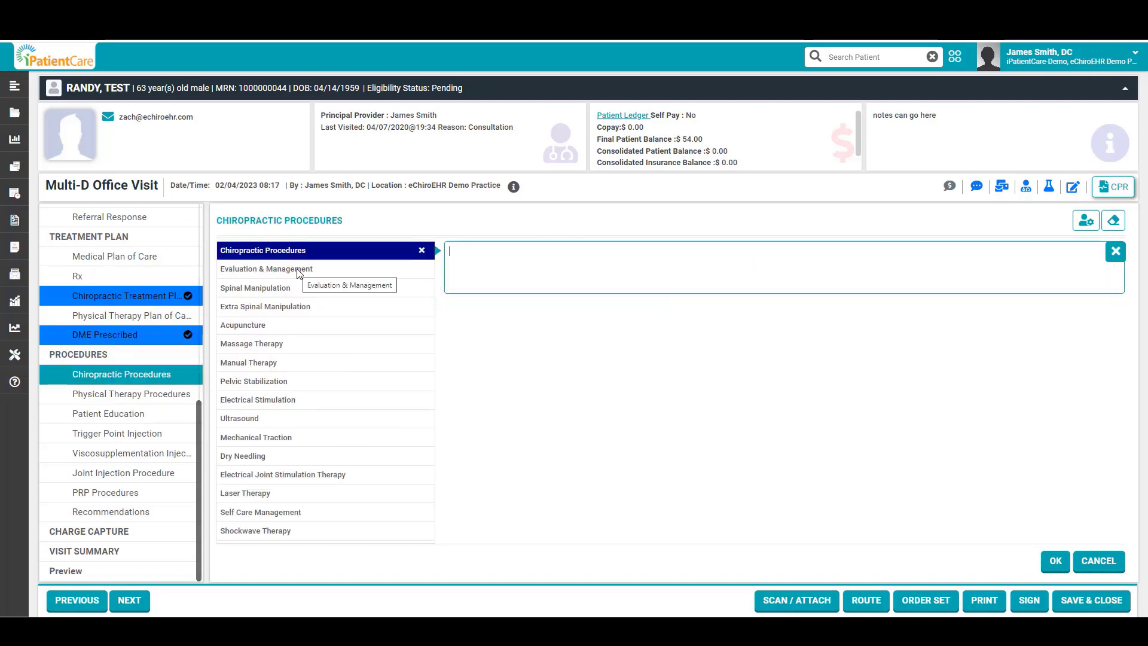
click(297, 270)
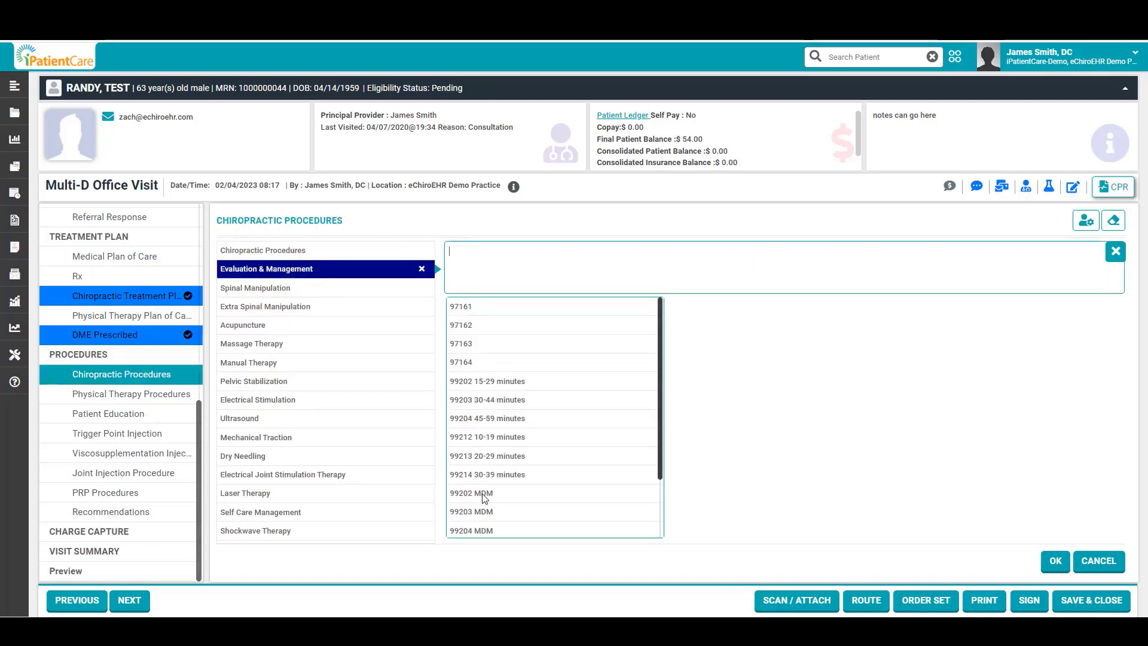
scroll(486, 505, down, 2)
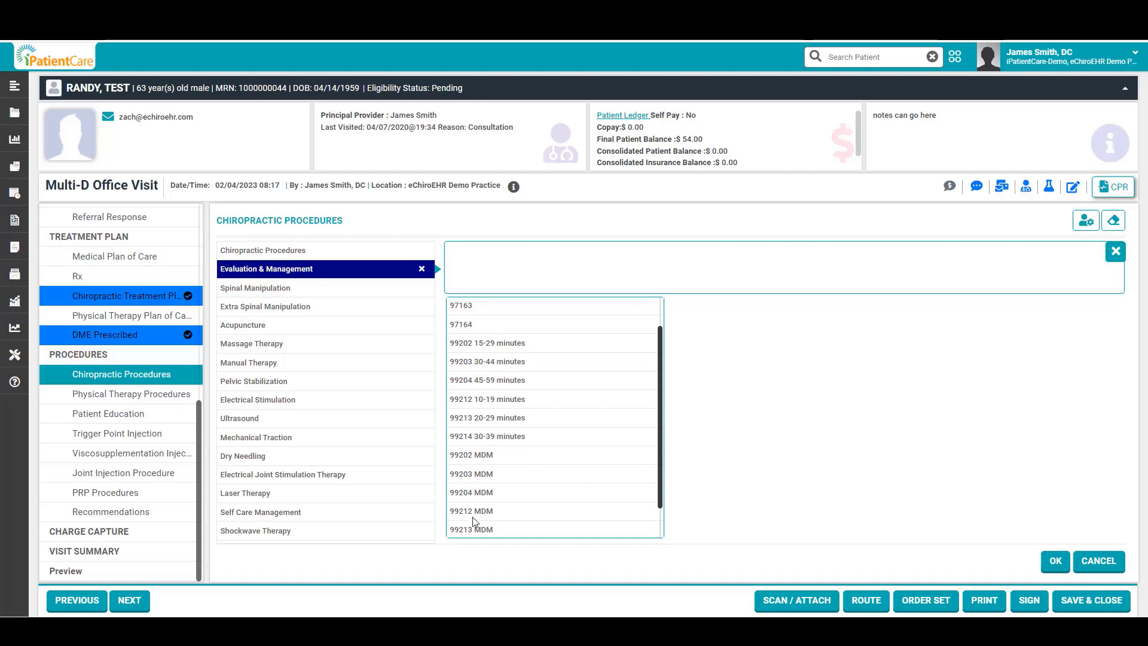
click(489, 364)
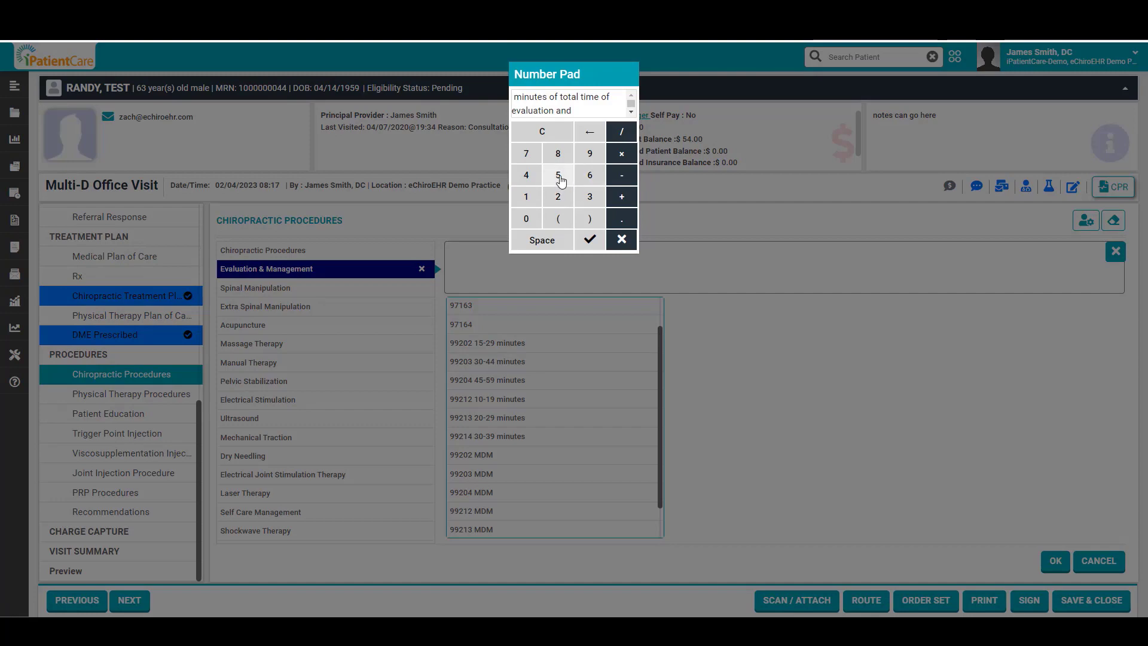
click(529, 177)
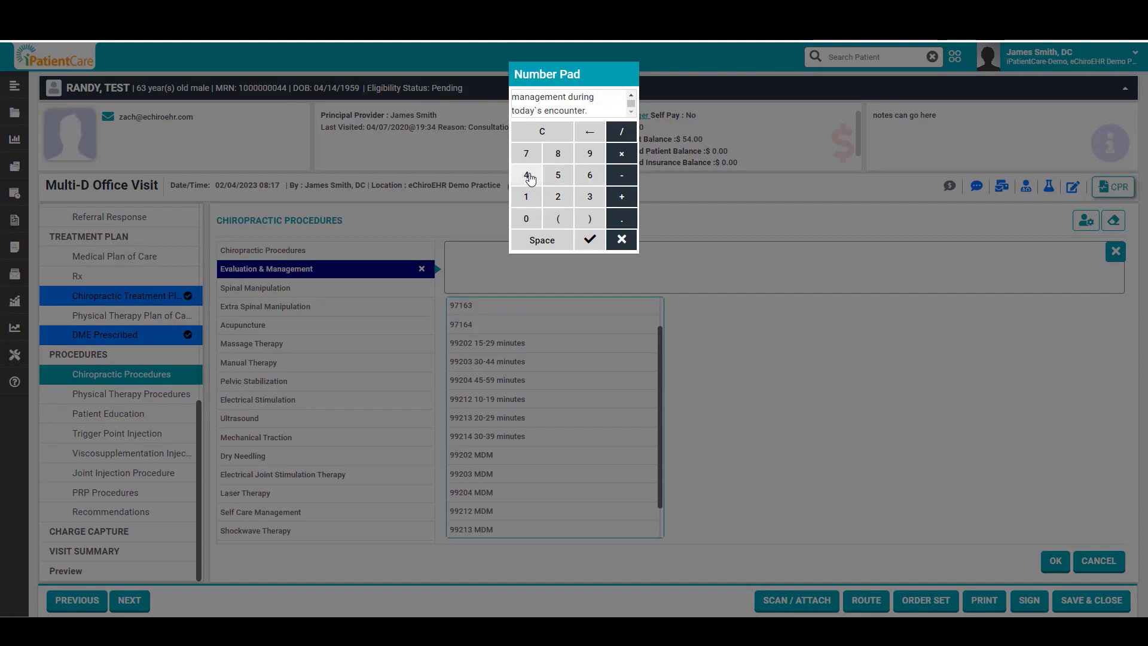
click(590, 239)
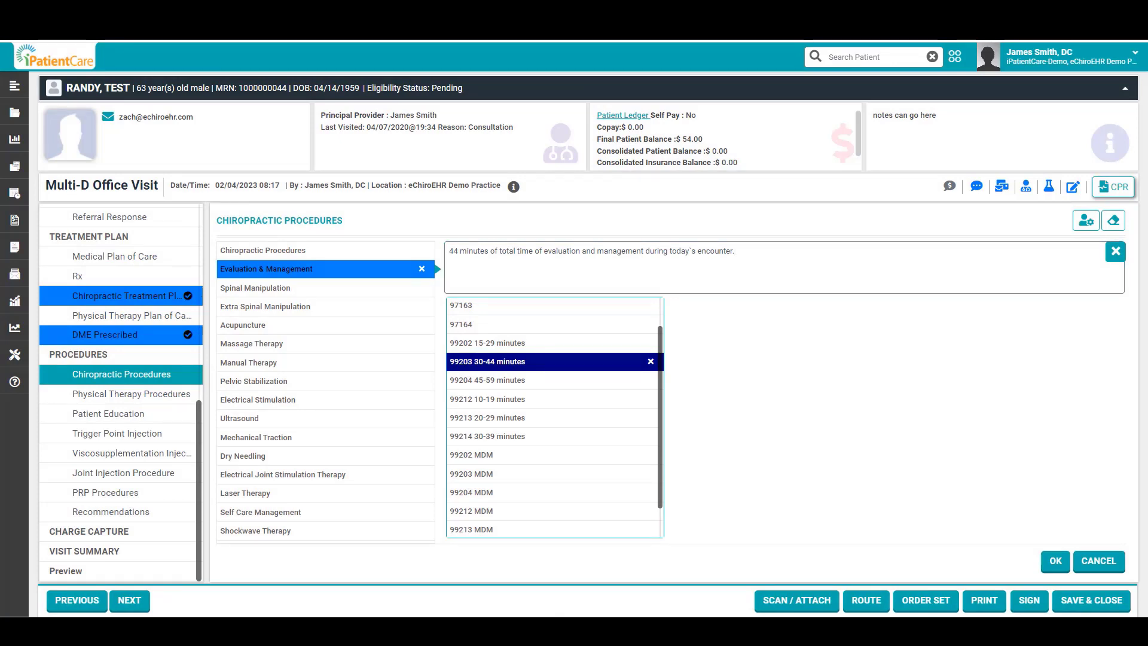
Step: Switch to the PowerPoint presentation and review the Total Time slide
drag(0, 257, 634, 41)
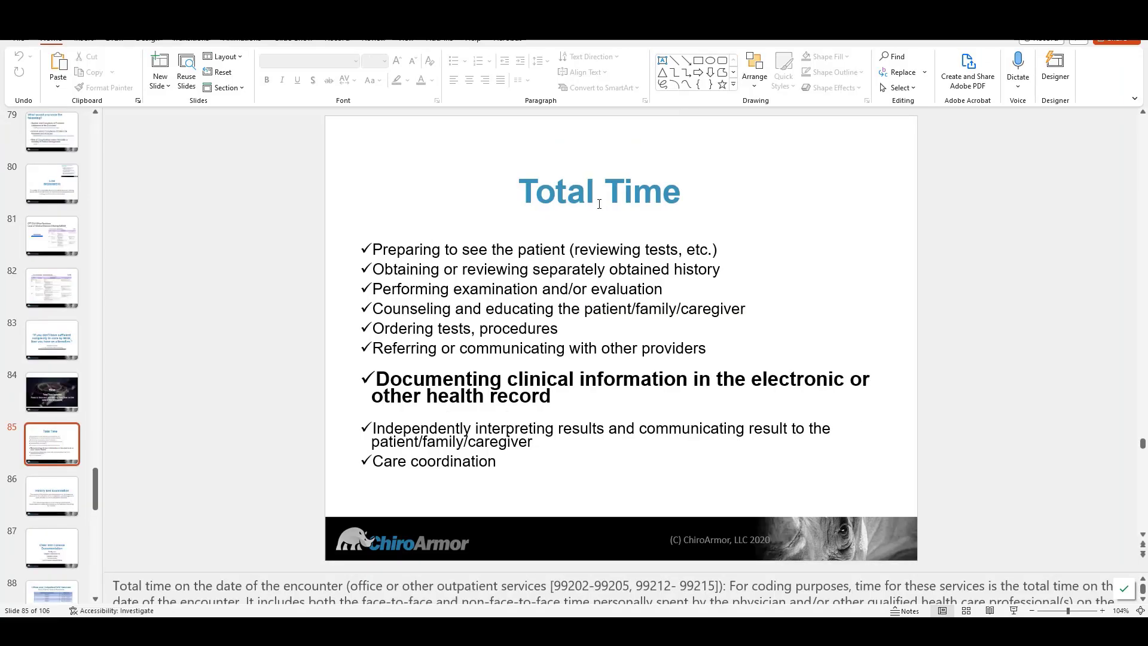
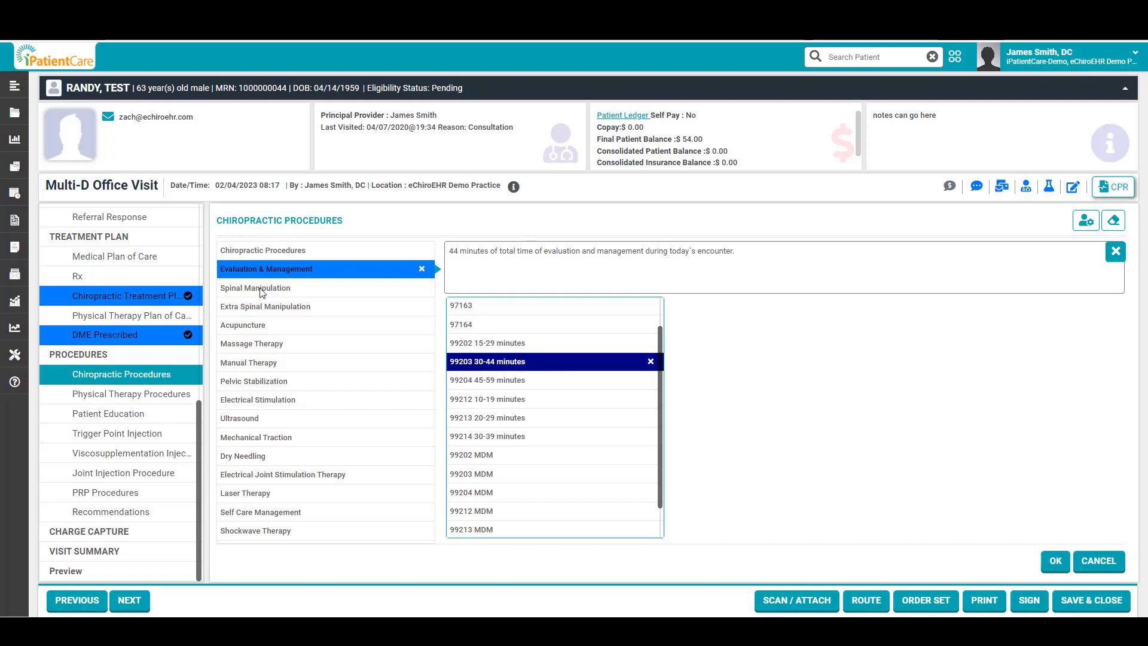
Step: Document Spinal Manipulation 98940 1-2 Regions at cervical levels C4 and C5 using diversified manipulation
click(287, 291)
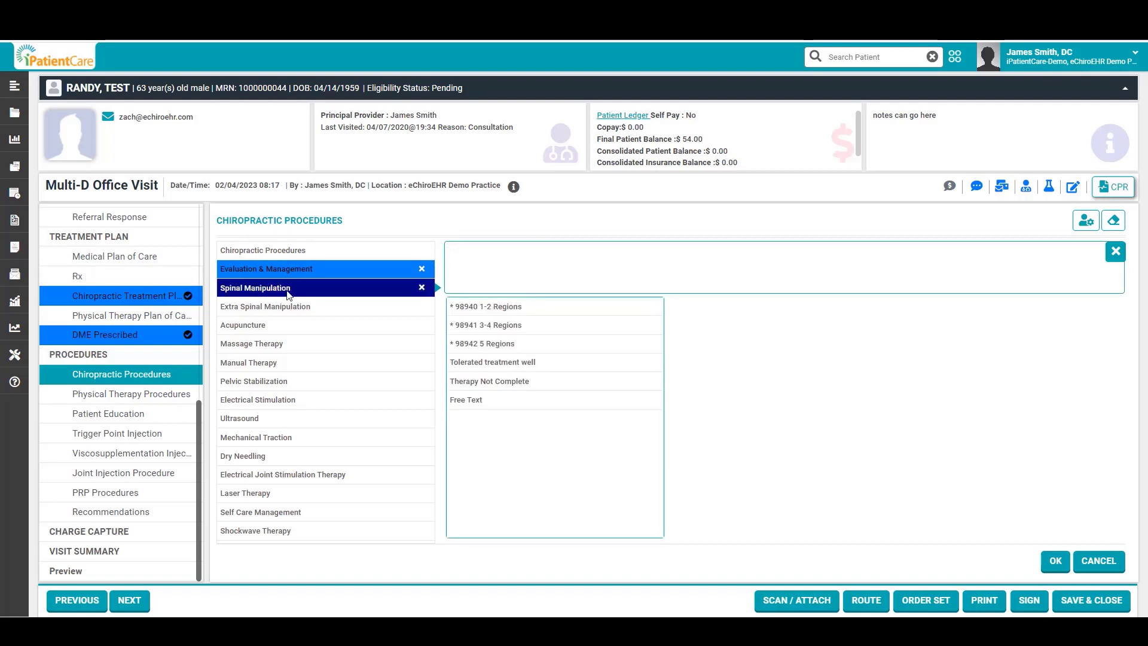
click(509, 311)
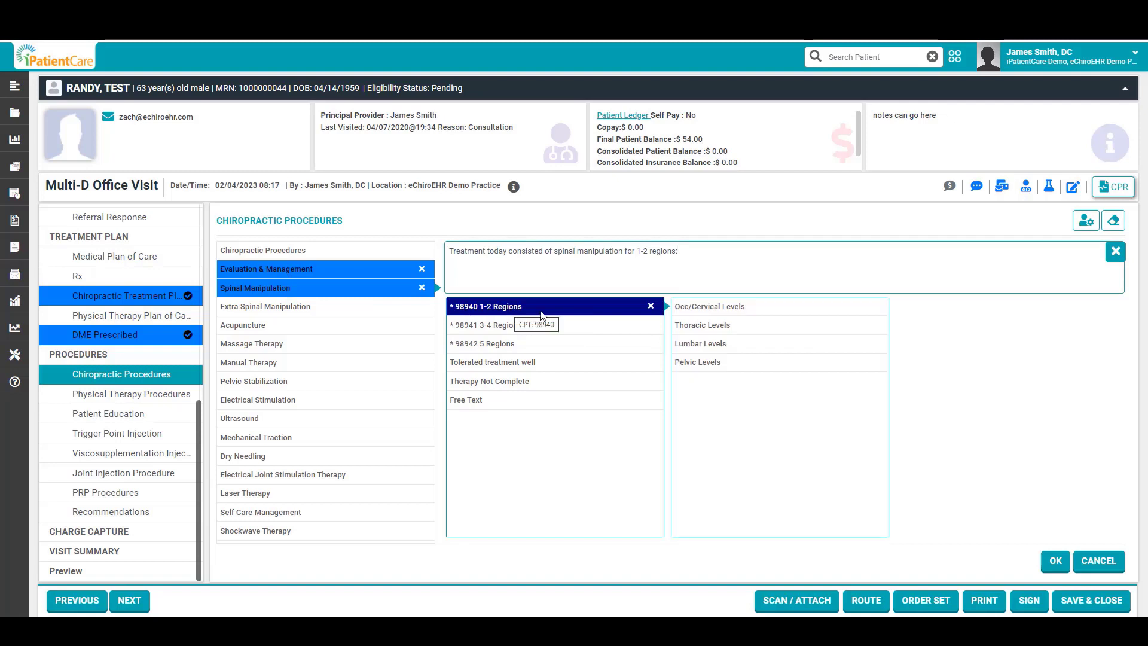
click(727, 312)
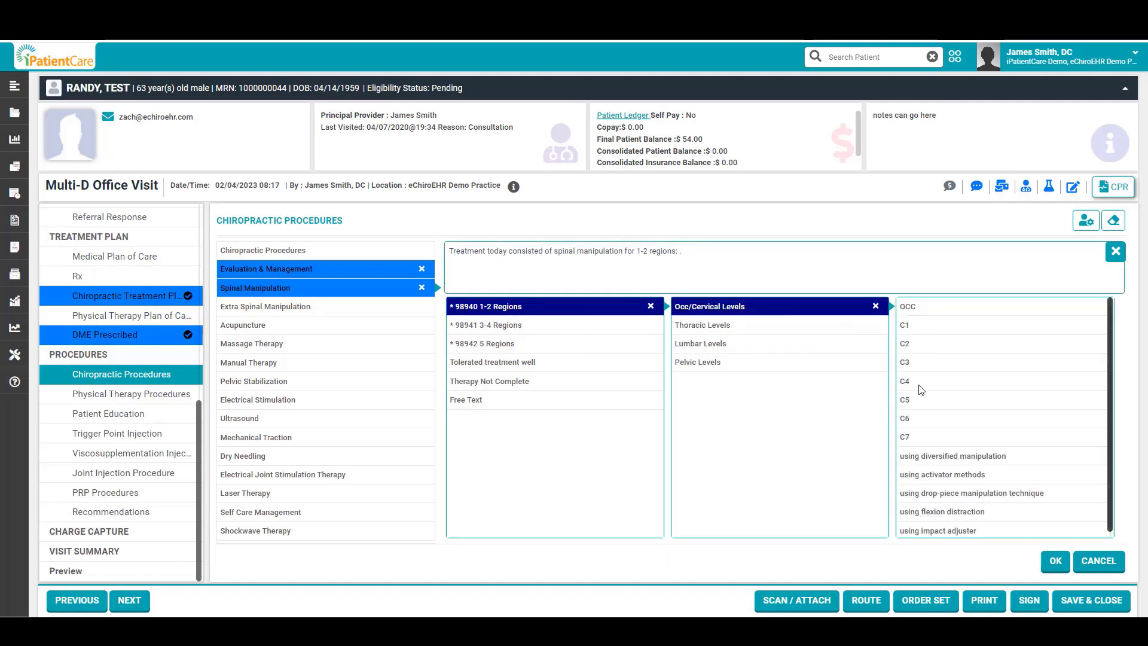
click(920, 386)
click(922, 403)
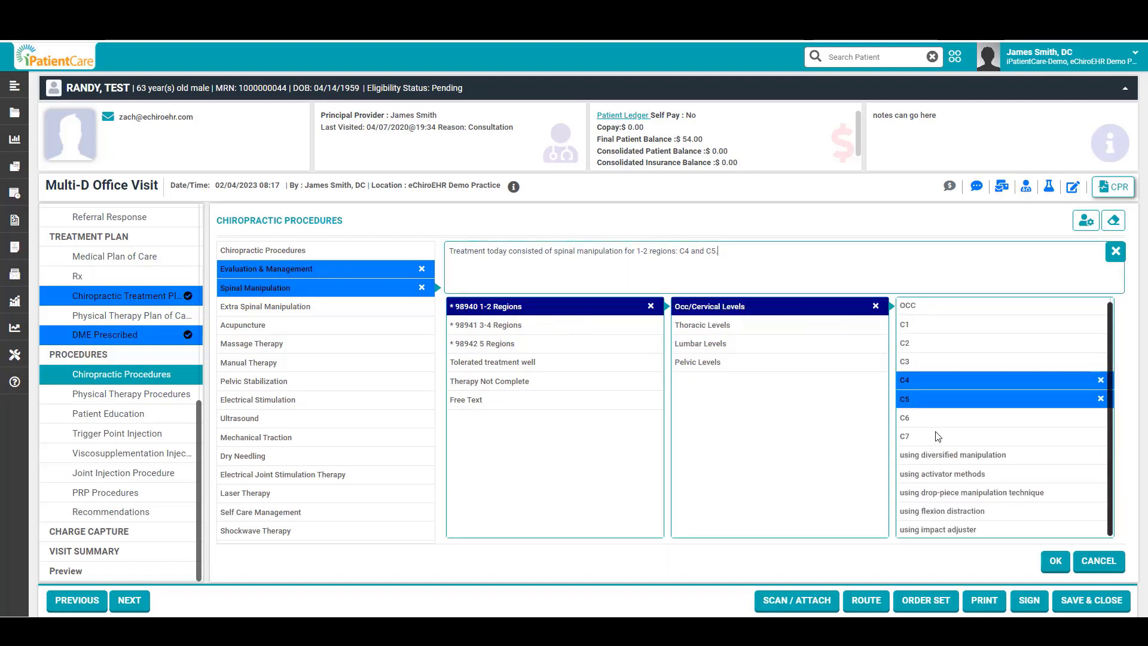
click(940, 459)
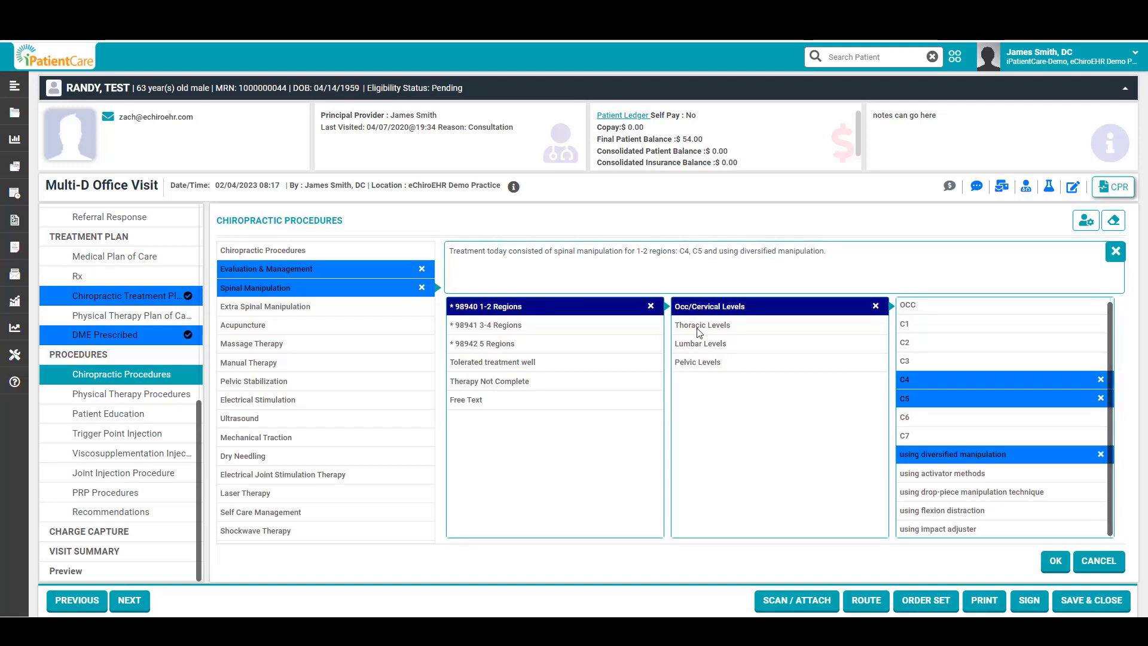
Step: Add thoracic level T4 using anterior thoracic technique to the spinal manipulation and mark the treatment as tolerated well
click(715, 332)
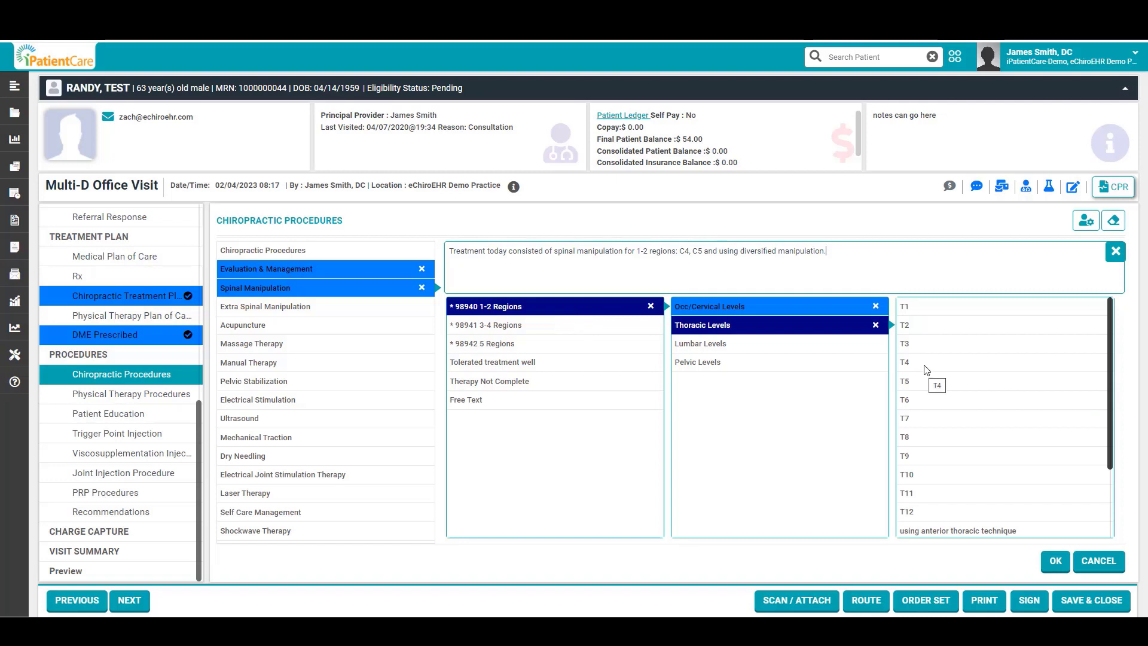
click(925, 363)
scroll(932, 388, down, 3)
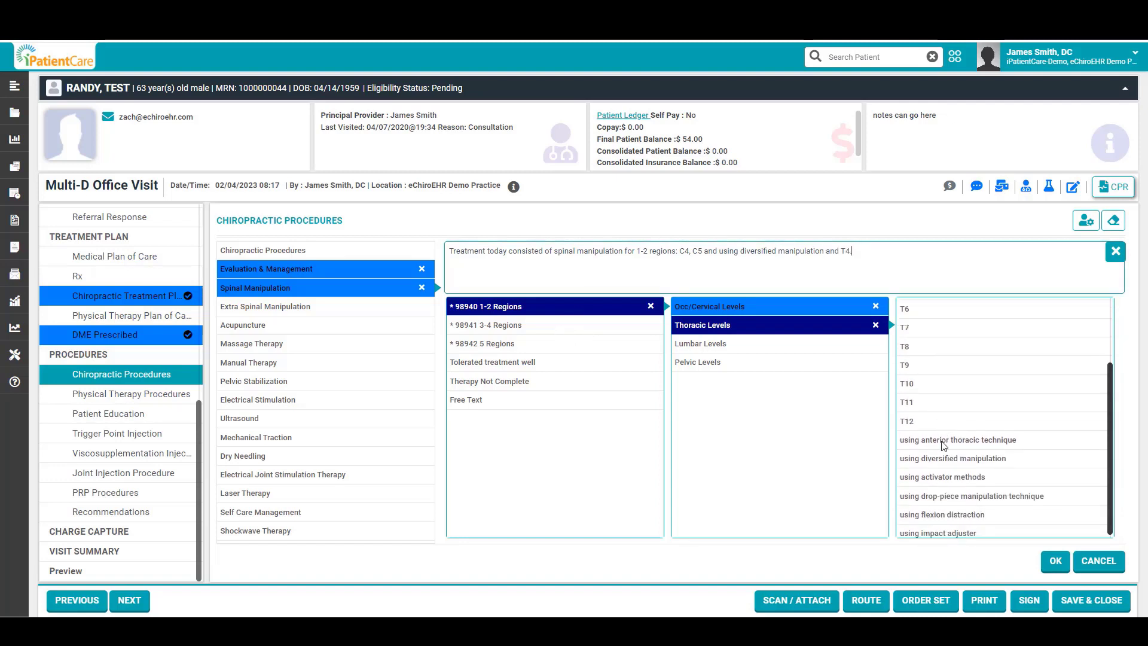
click(941, 441)
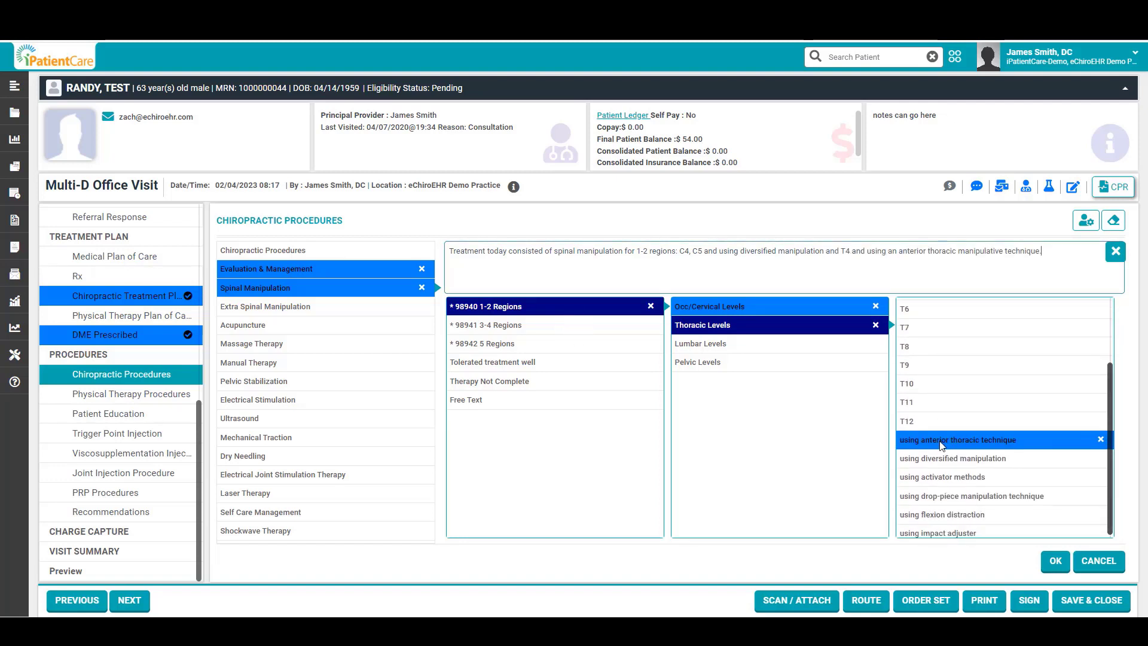
click(549, 363)
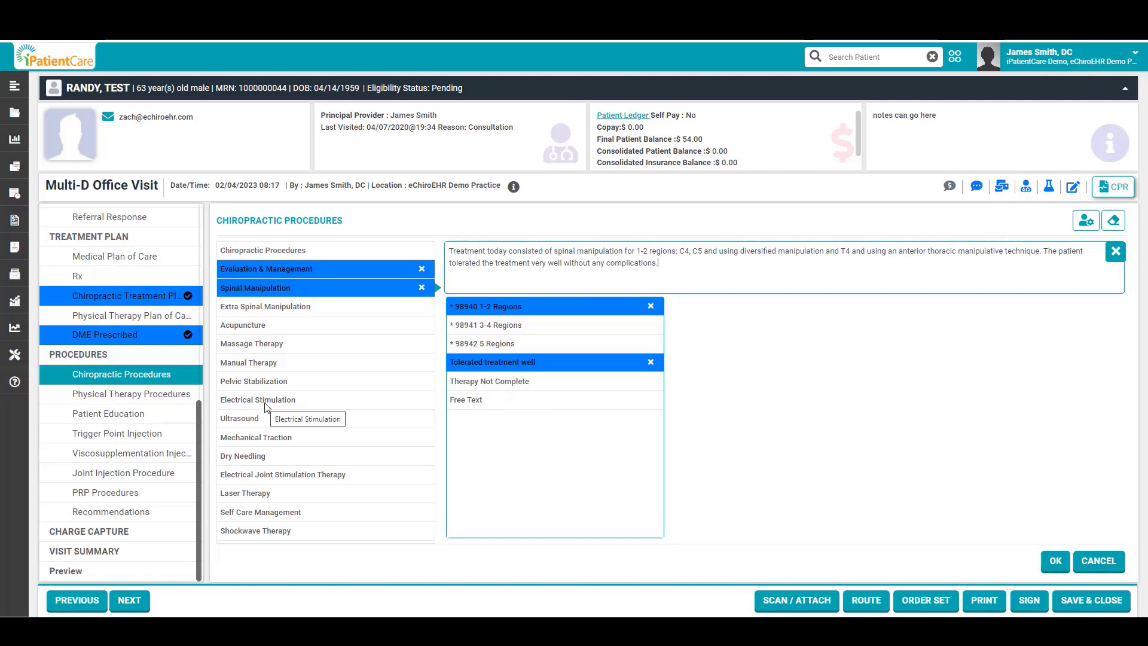
Step: Document 97014 Electrical stimulation (unattended) with Interferential Mode 3/5 for 15 minutes
click(290, 403)
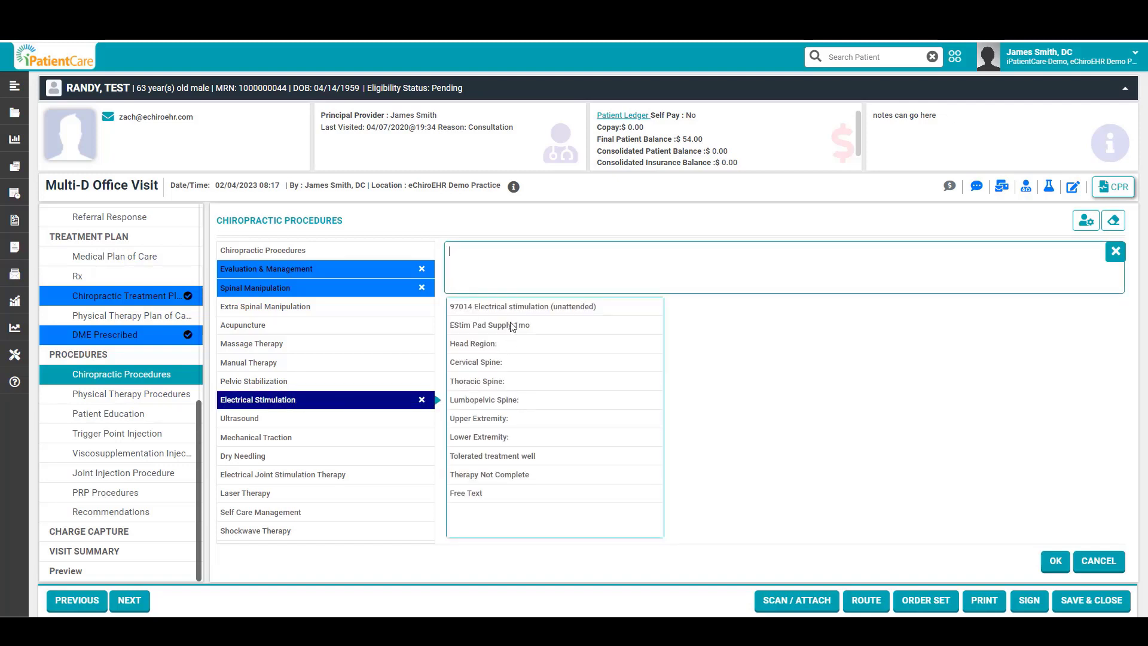
click(520, 308)
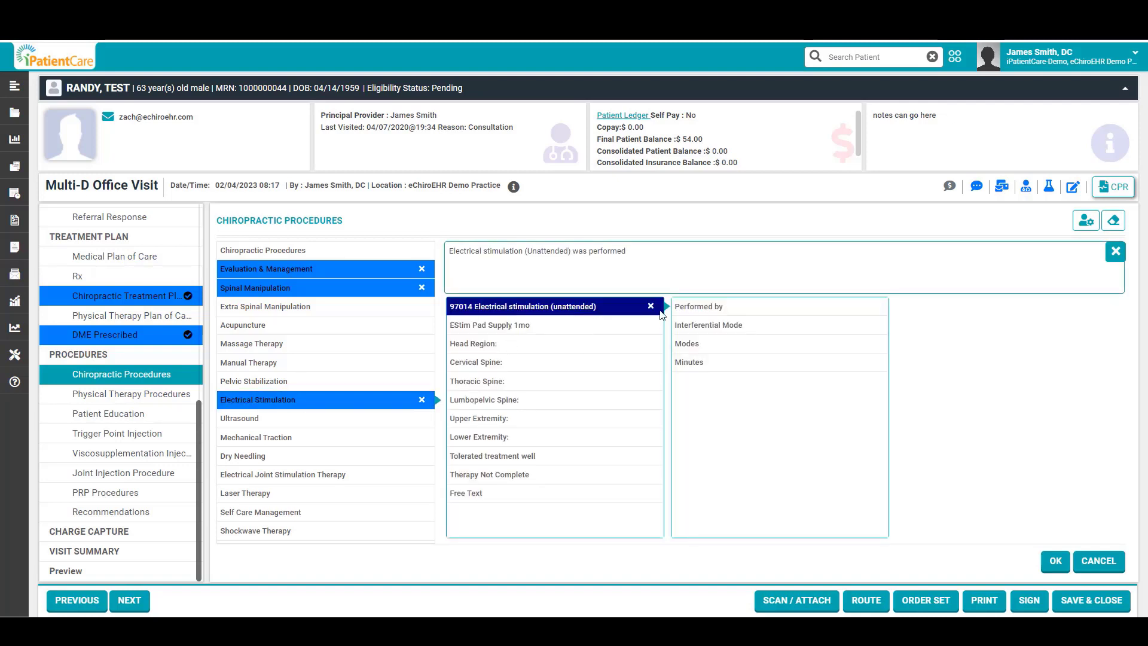
click(706, 327)
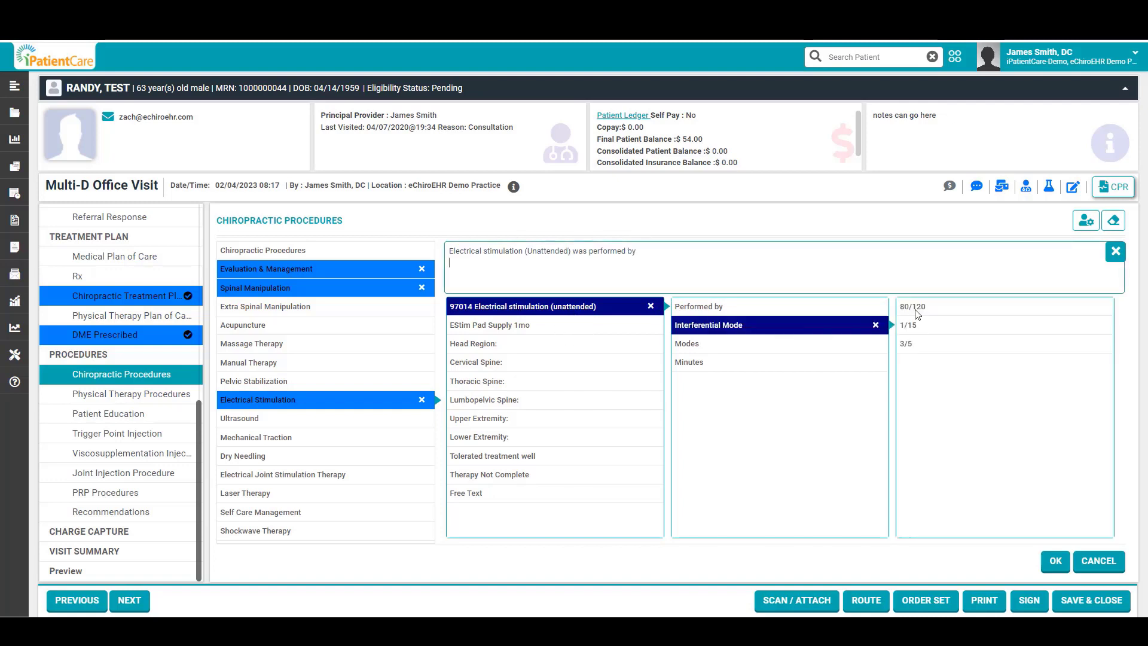
click(924, 346)
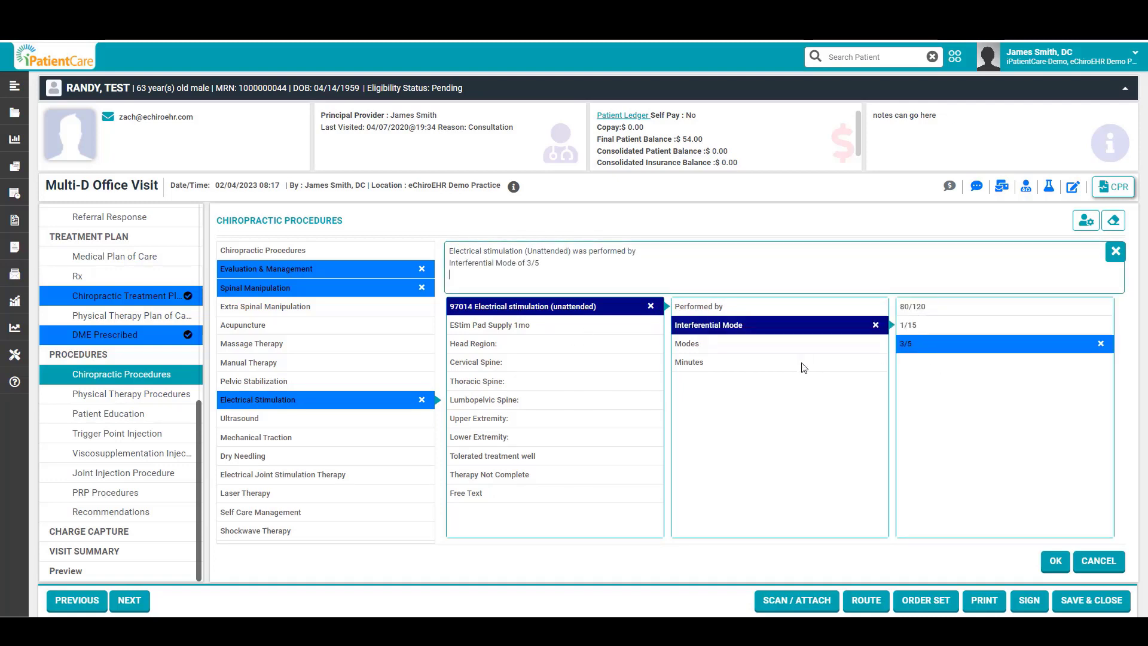
click(747, 366)
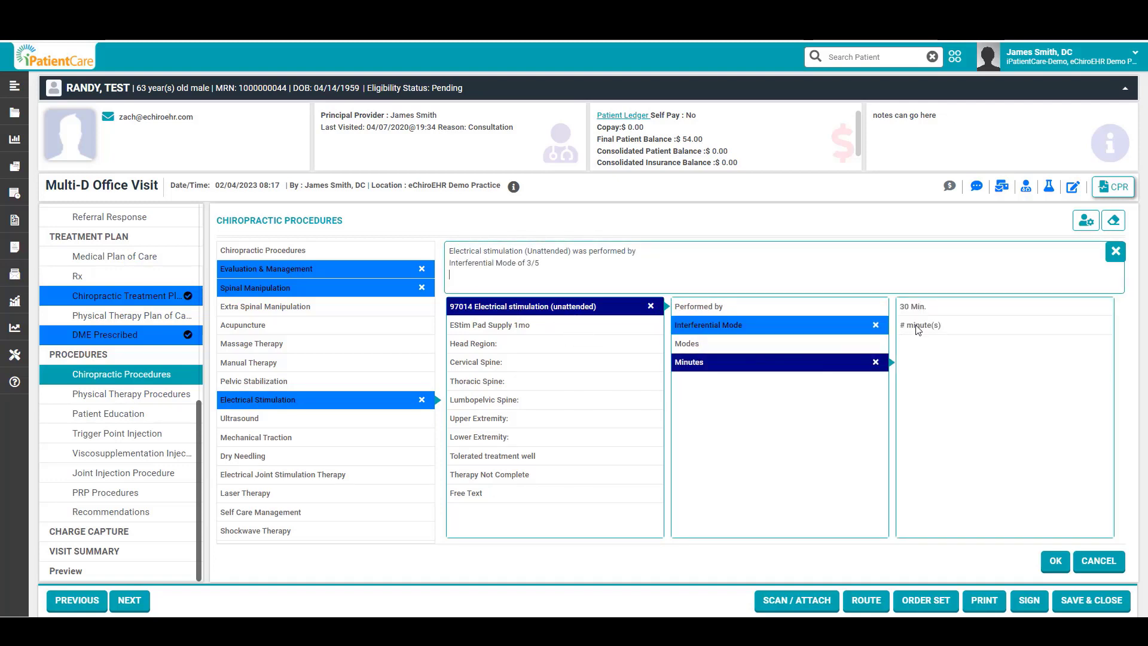
click(925, 326)
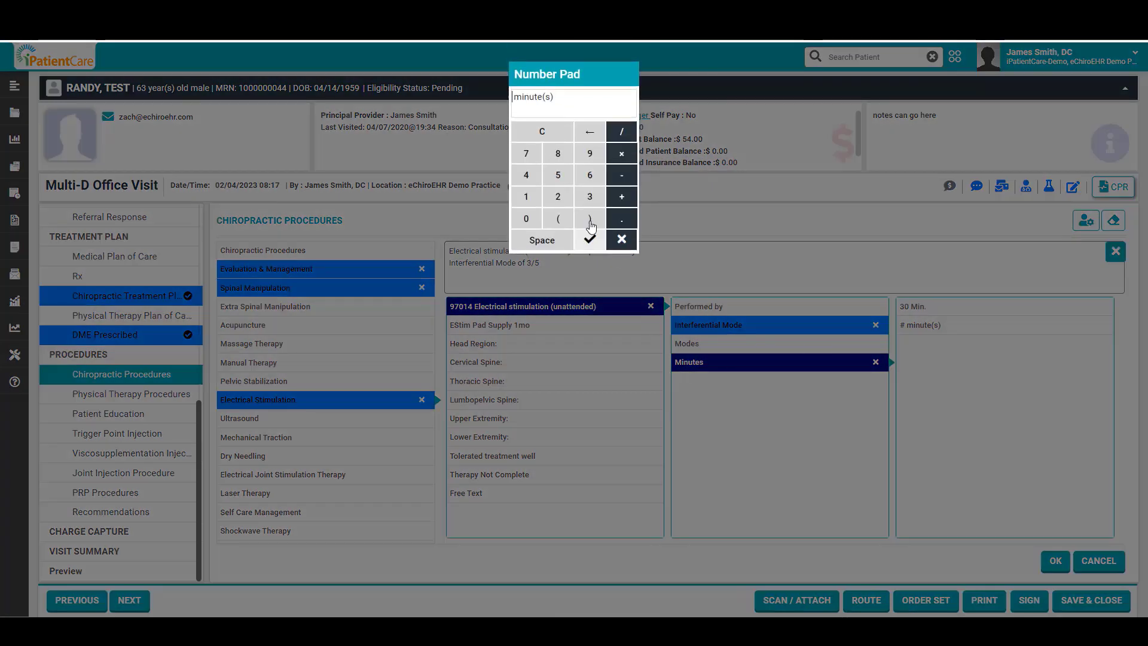
click(526, 196)
click(555, 180)
click(590, 239)
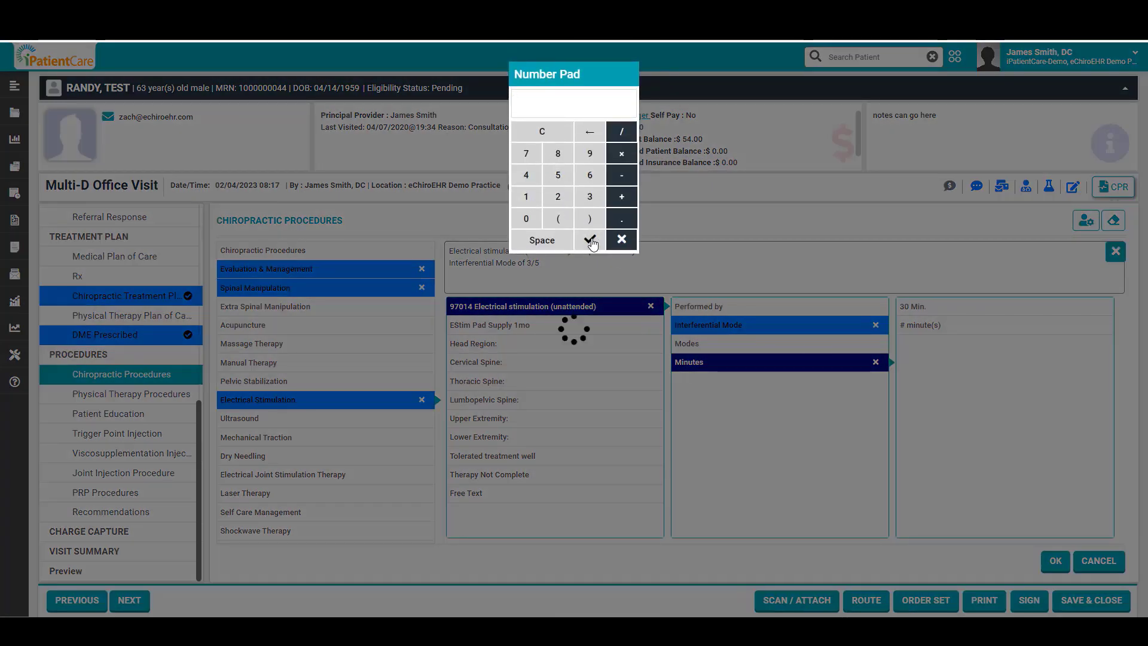
Step: Set the electrical stimulation's Cervical Spine areas to R-C Paraspinal, R-Levator Scapulae, R-Upper Trapezius and R-Occipitalis
click(540, 364)
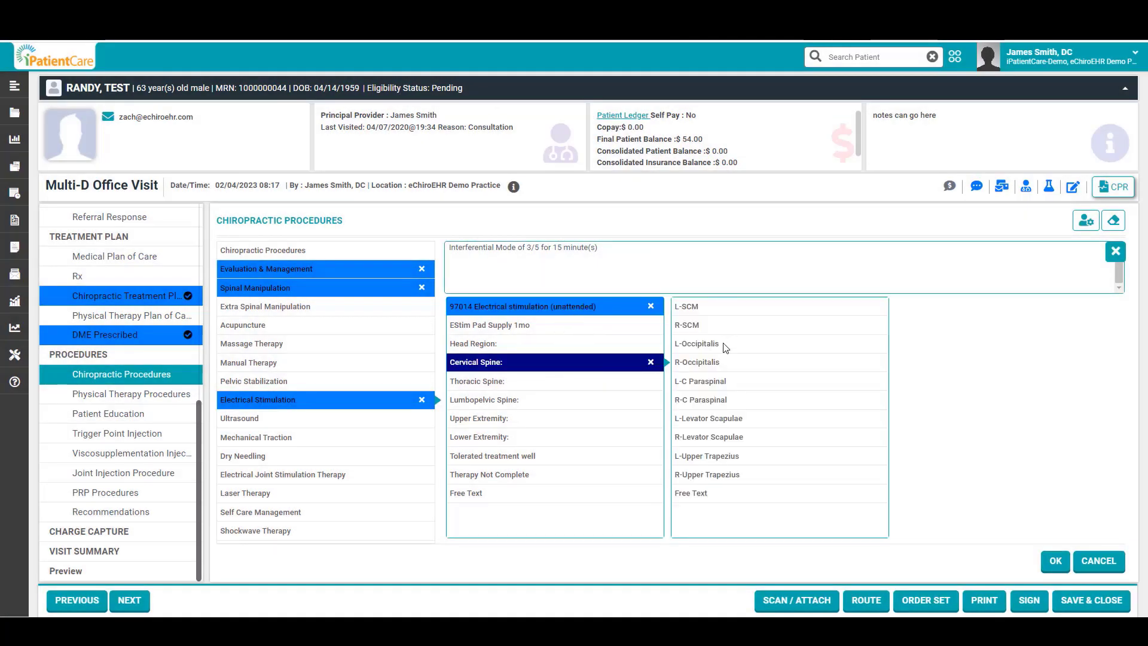
click(721, 402)
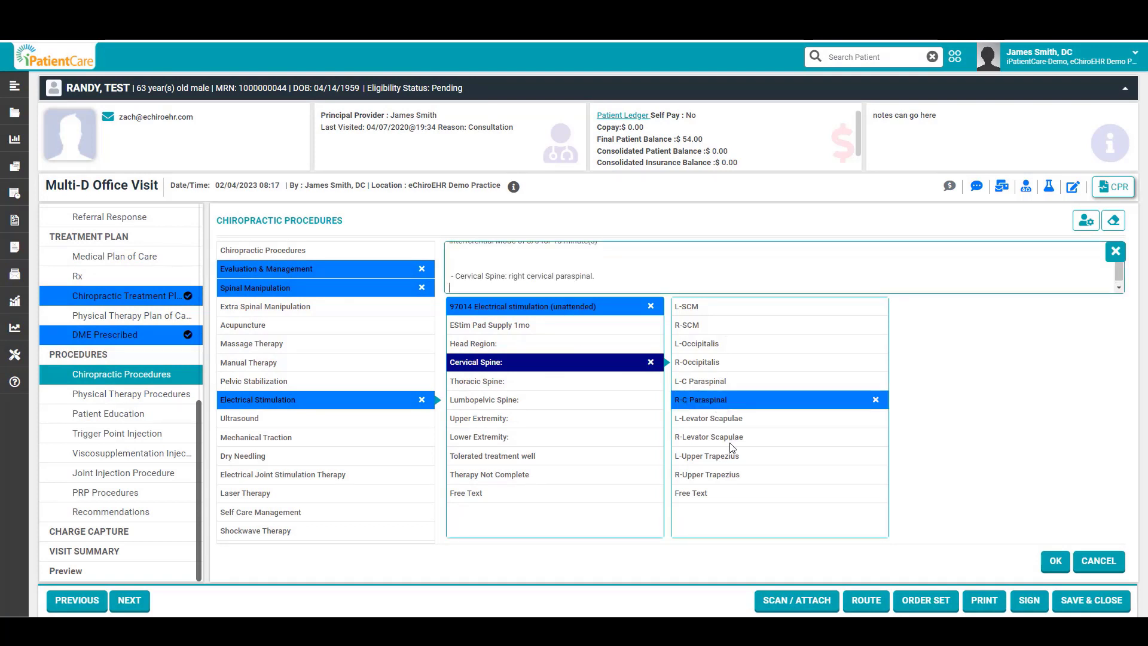
click(731, 438)
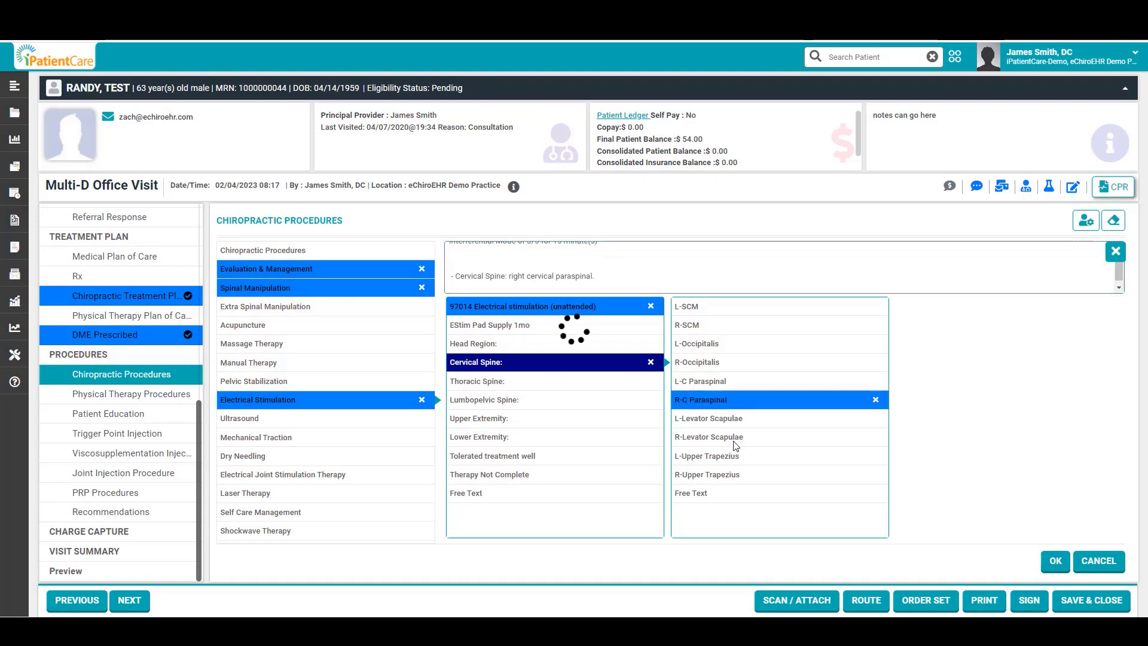
click(733, 478)
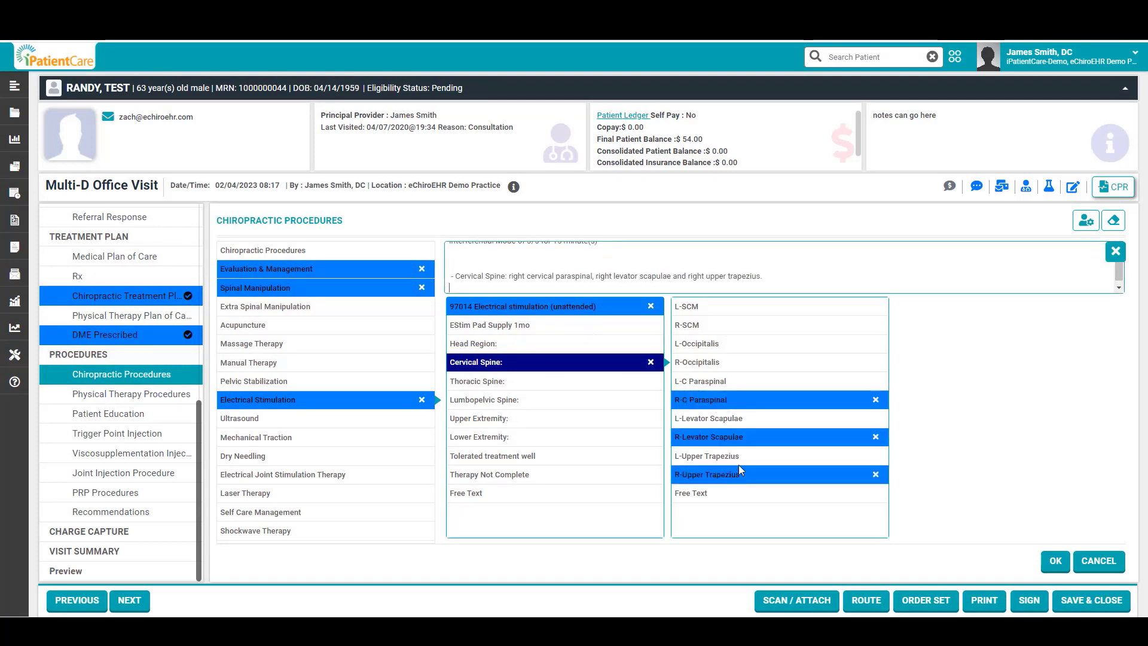
click(722, 366)
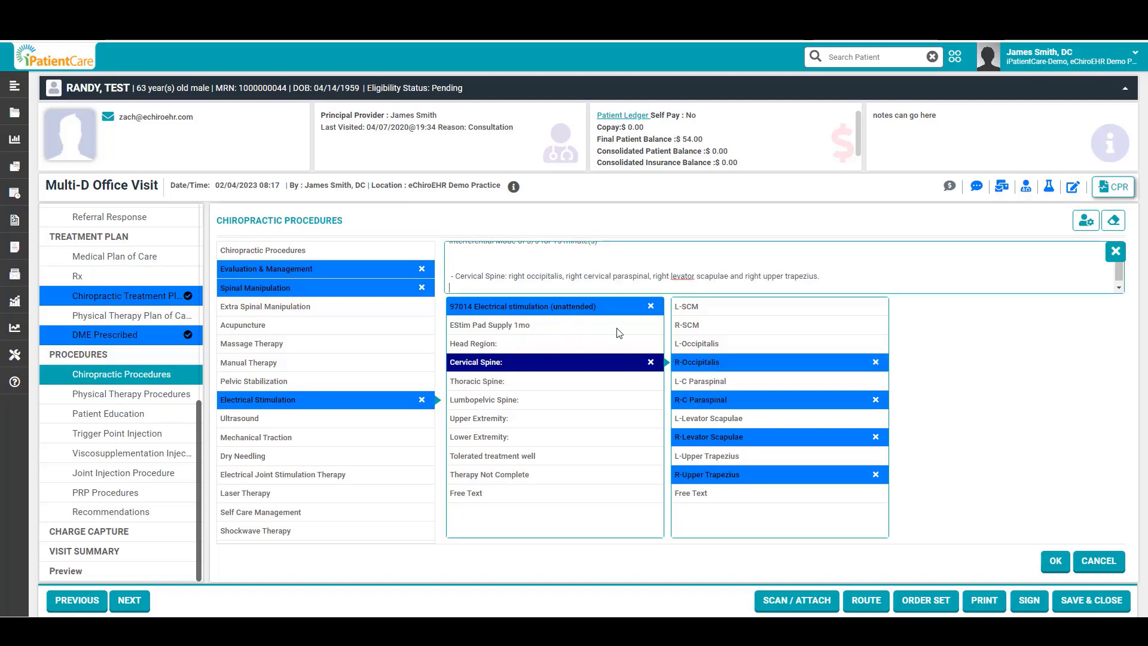
Step: Review the Physical Therapy Procedures, including the evaluation codes, 97112 entries and therapy complication options
click(141, 396)
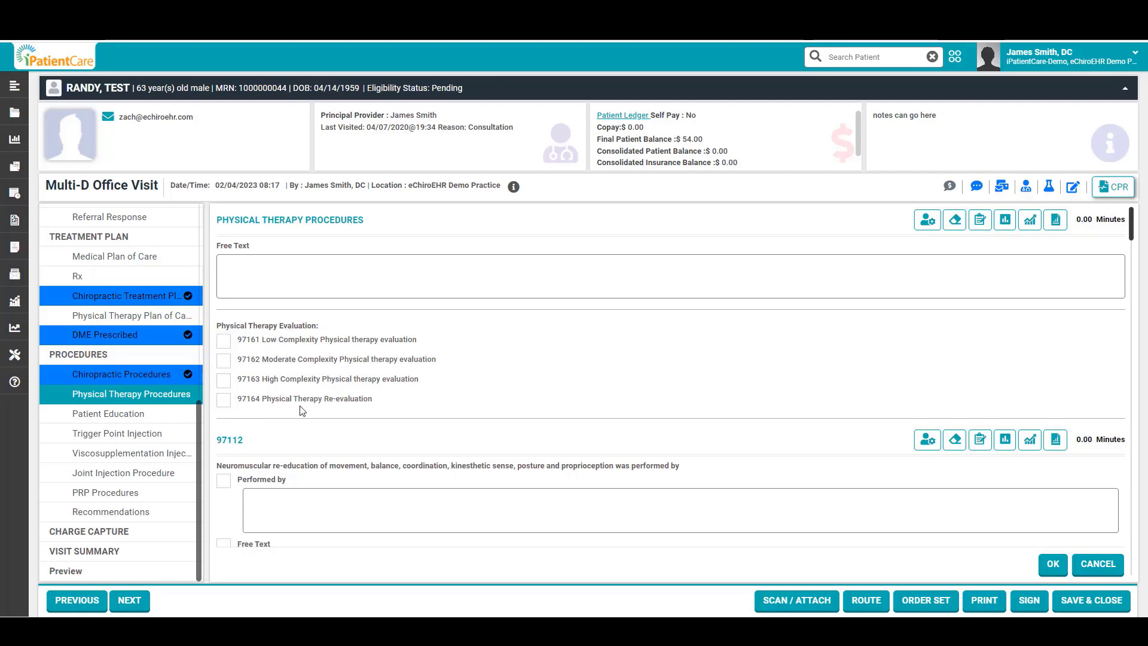
scroll(265, 409, down, 3)
scroll(248, 450, up, 3)
drag(1131, 225, 1142, 319)
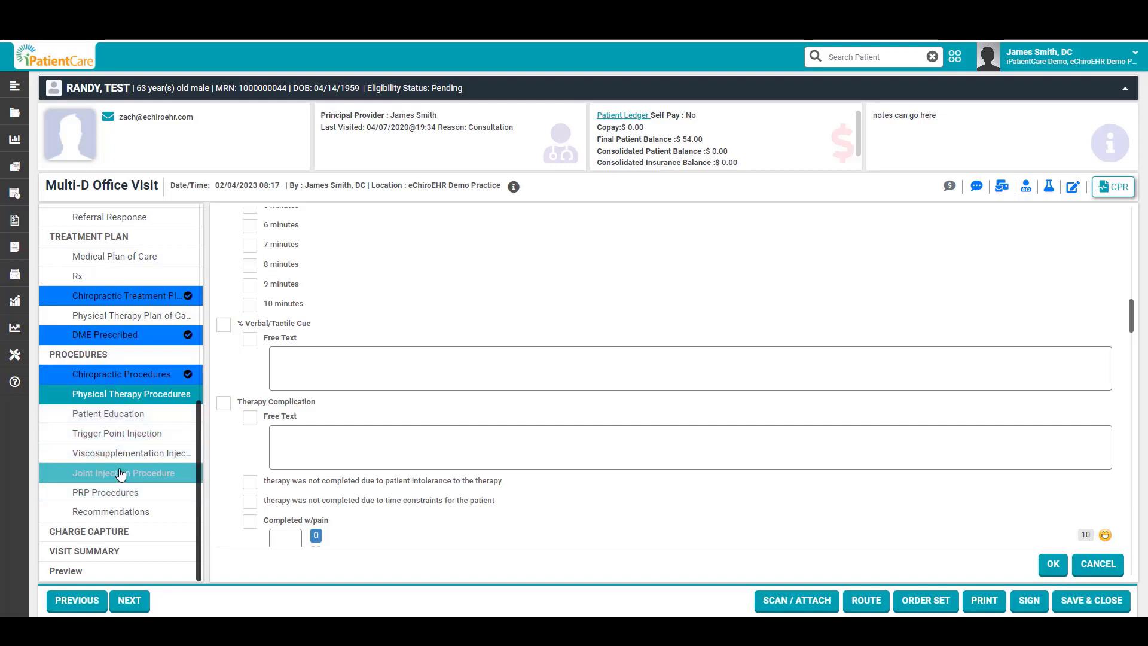
Step: Browse the patient education documents in the BMI, External Resource, Hypertension, Orthopedics and Allied categories
click(120, 418)
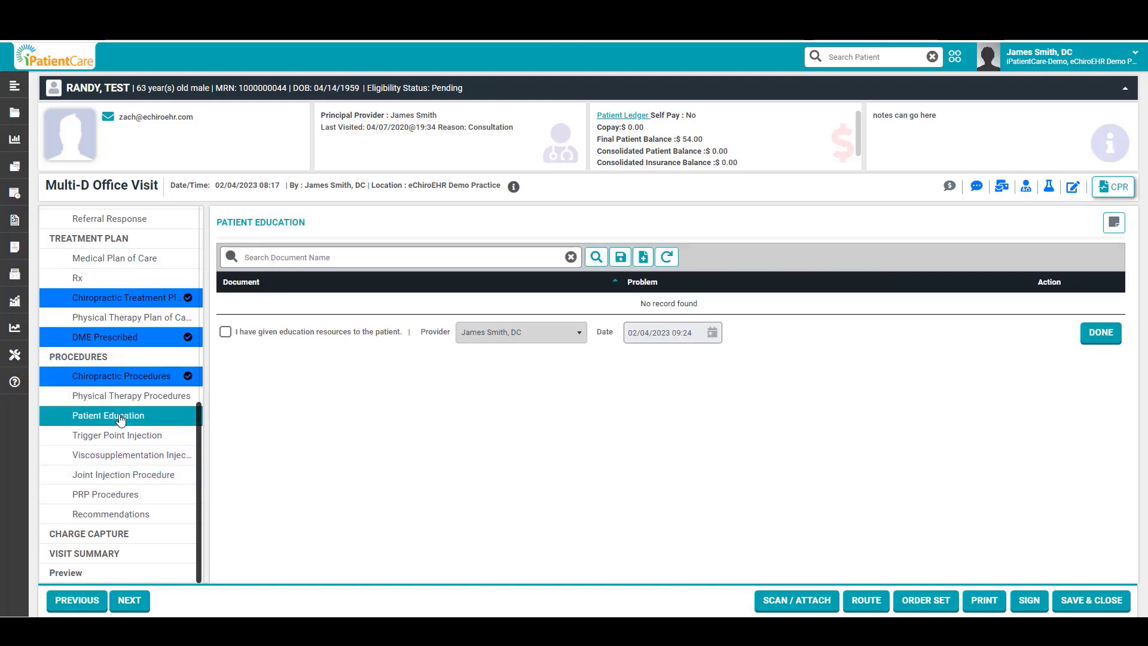
click(596, 258)
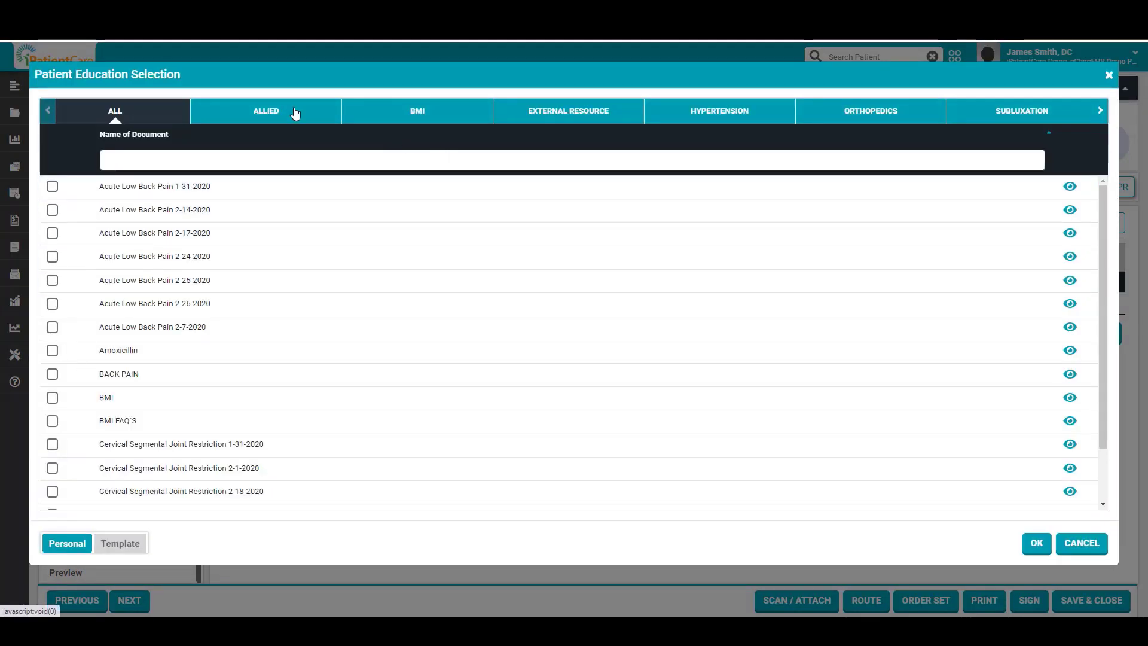
click(396, 114)
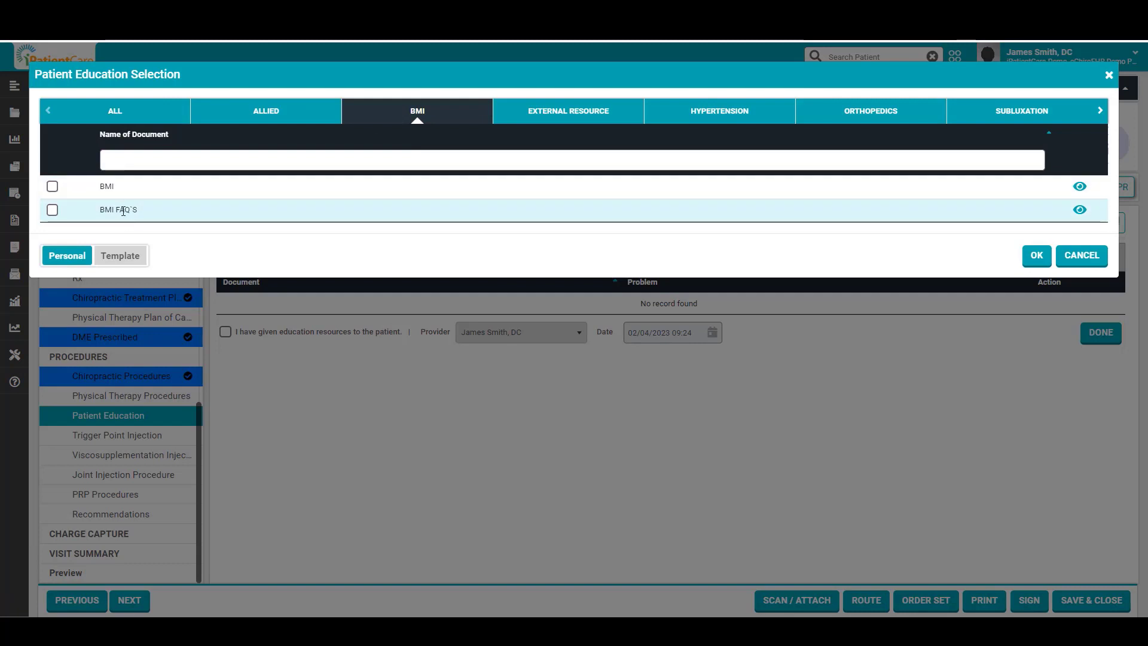
click(541, 122)
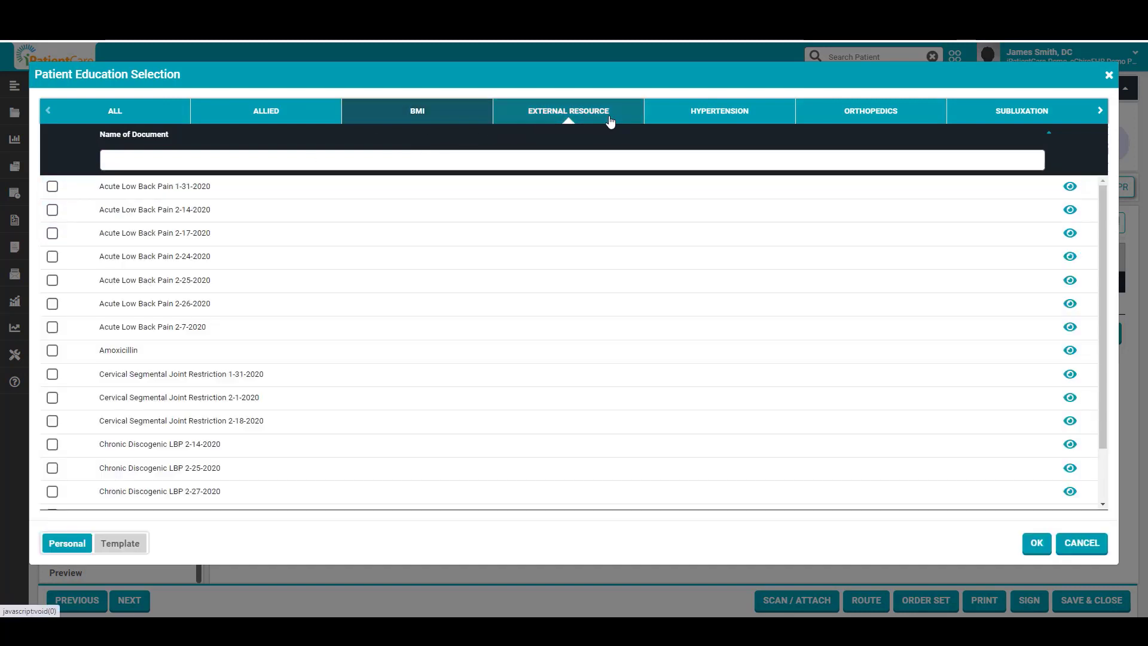
click(688, 113)
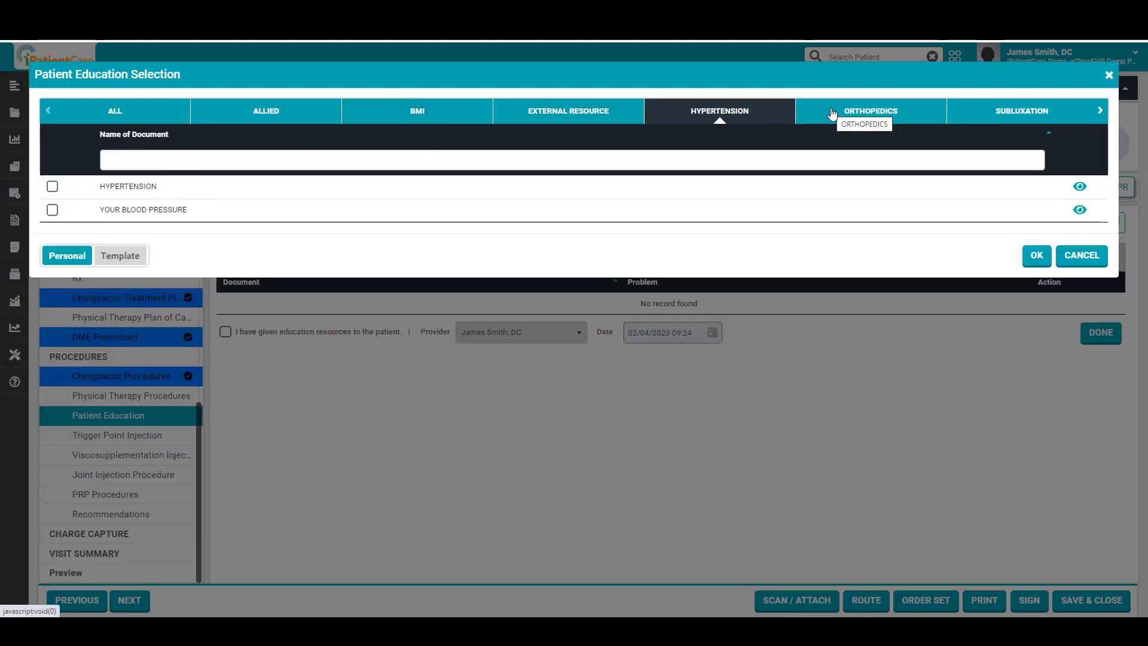
click(831, 114)
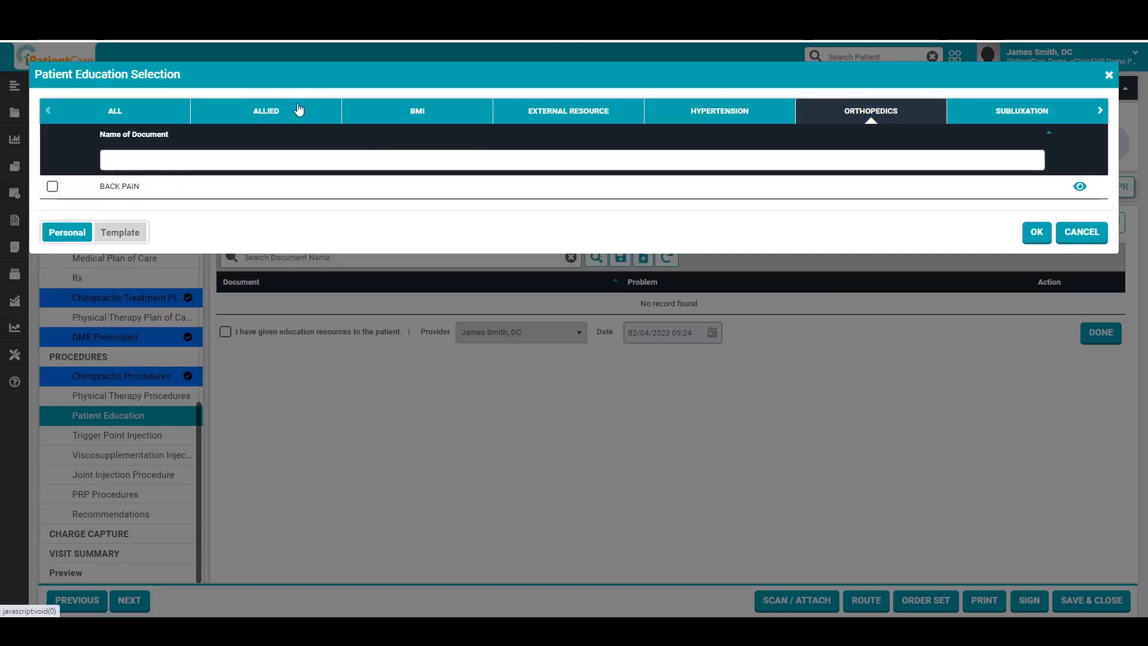
click(281, 111)
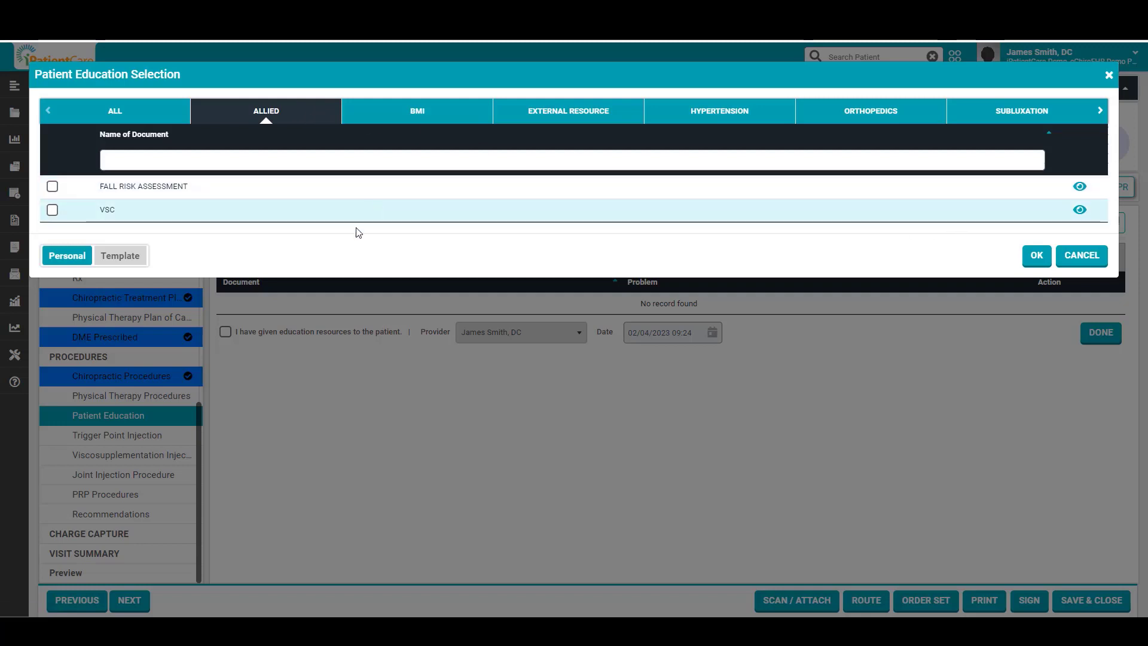
Step: Open the BMI document from the BMI education category for preview and printing
click(400, 113)
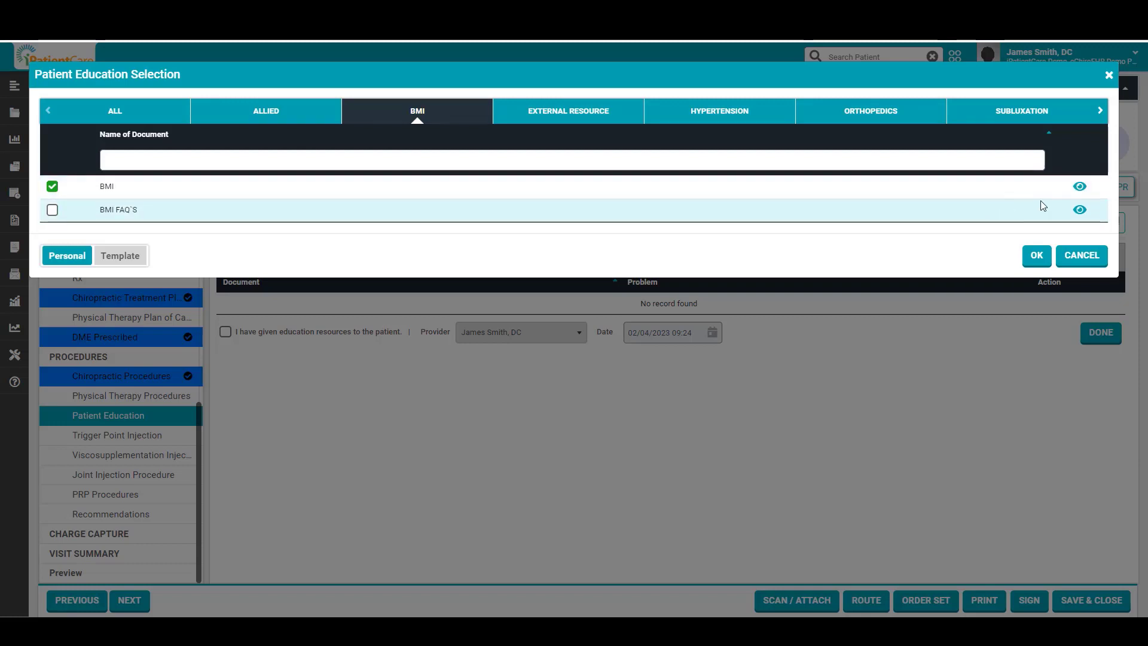
click(1079, 188)
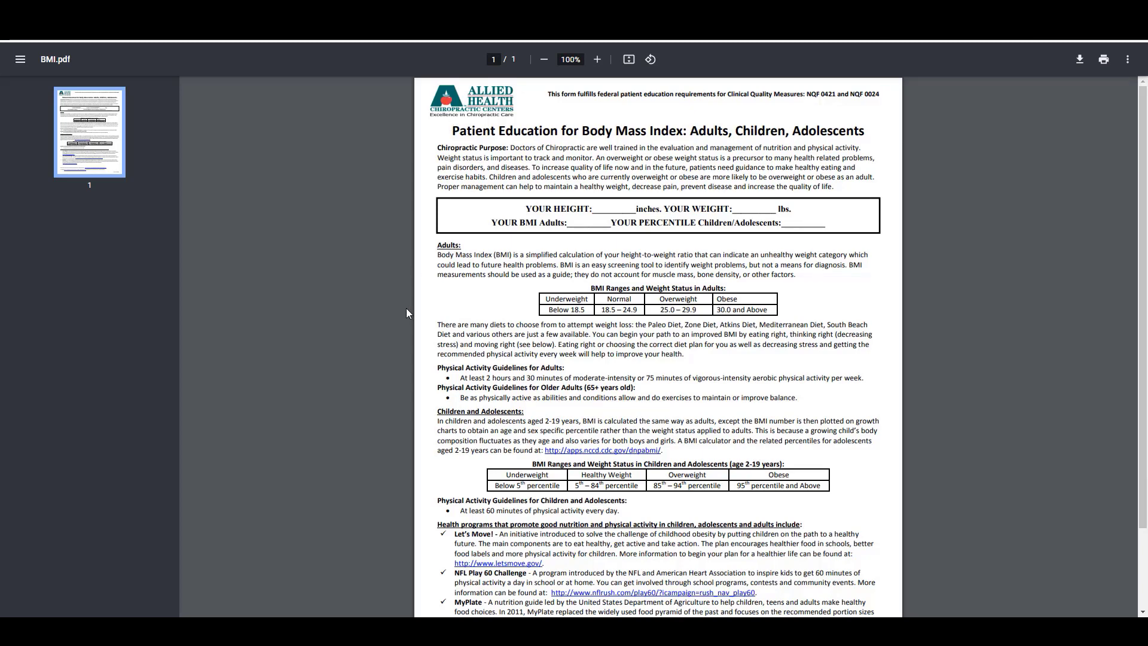
click(1103, 60)
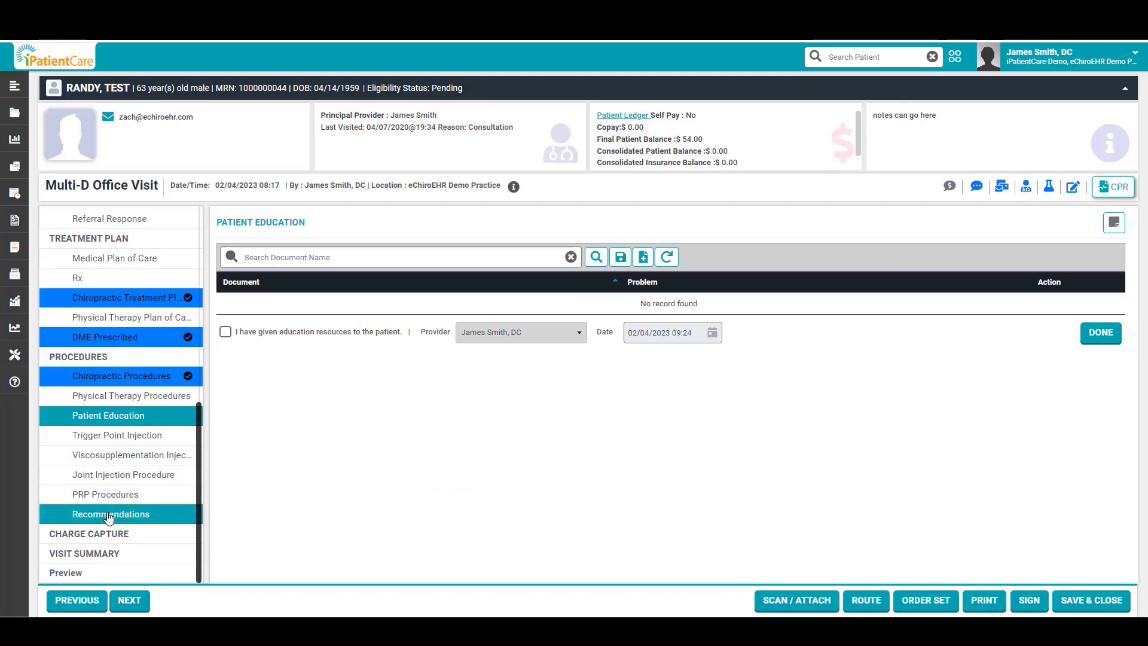
Step: Add a work restriction in the Recommendations section allowing up to 25 lbs. of lifting
click(109, 515)
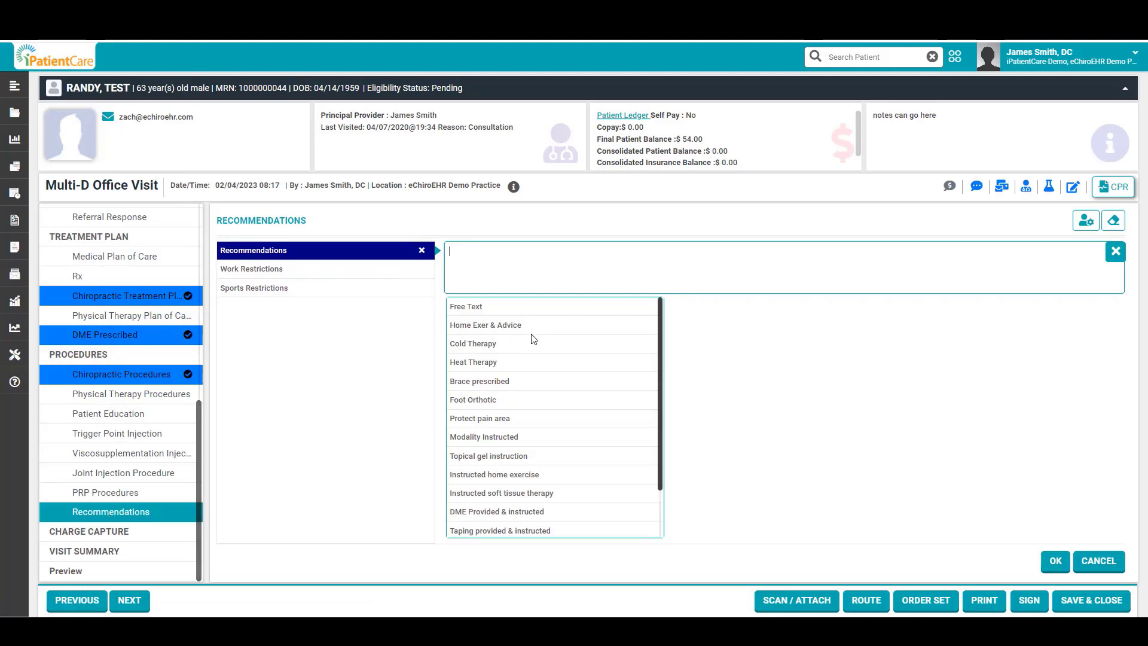
scroll(534, 339, down, 2)
scroll(510, 476, up, 2)
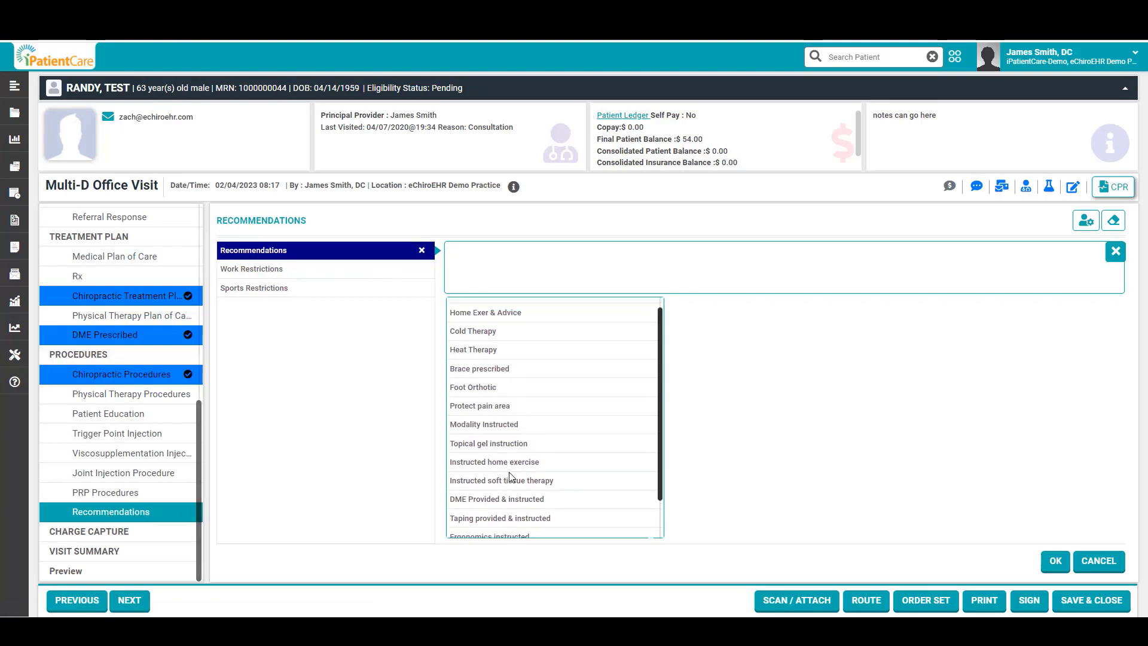
click(494, 333)
click(359, 269)
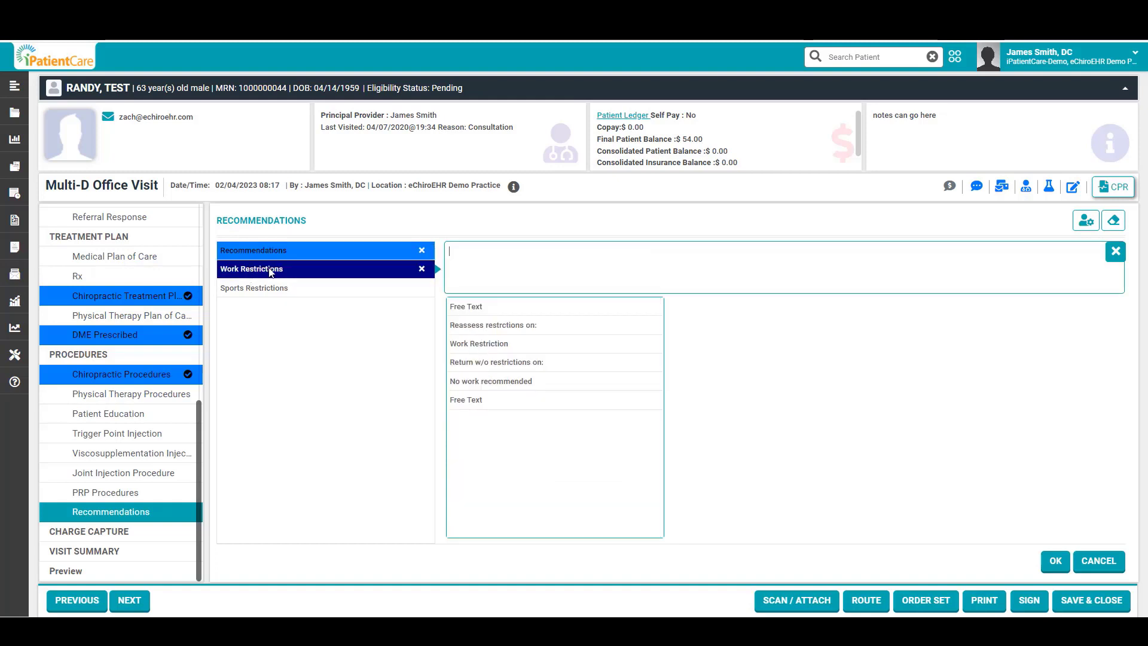
click(476, 344)
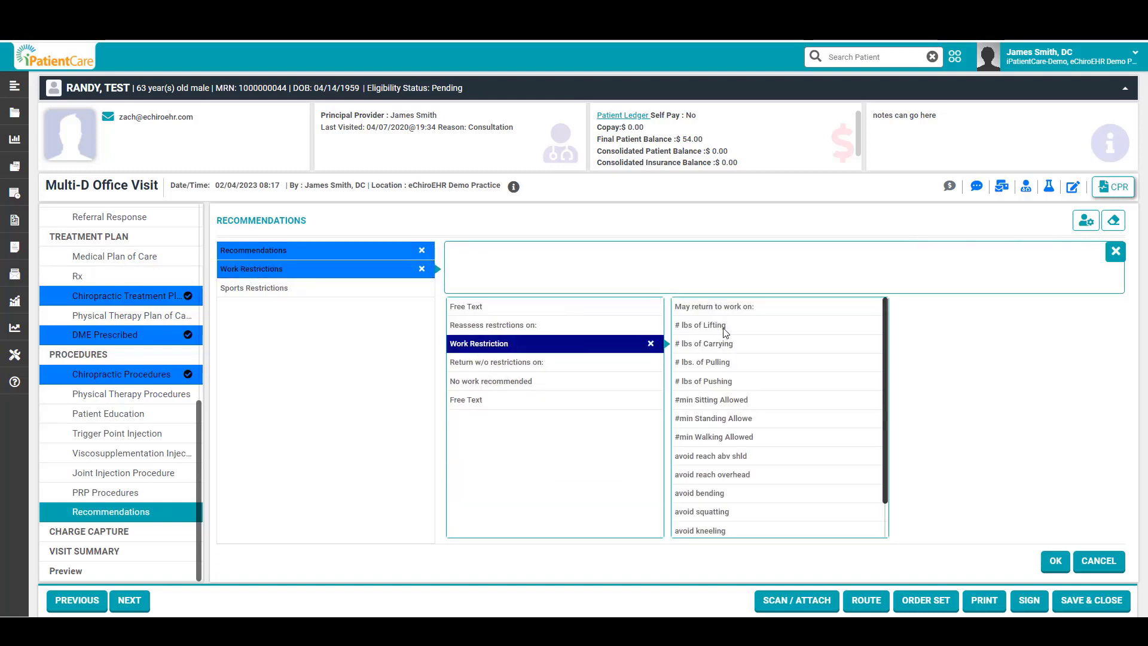
click(722, 326)
click(558, 198)
click(557, 174)
click(542, 240)
click(588, 239)
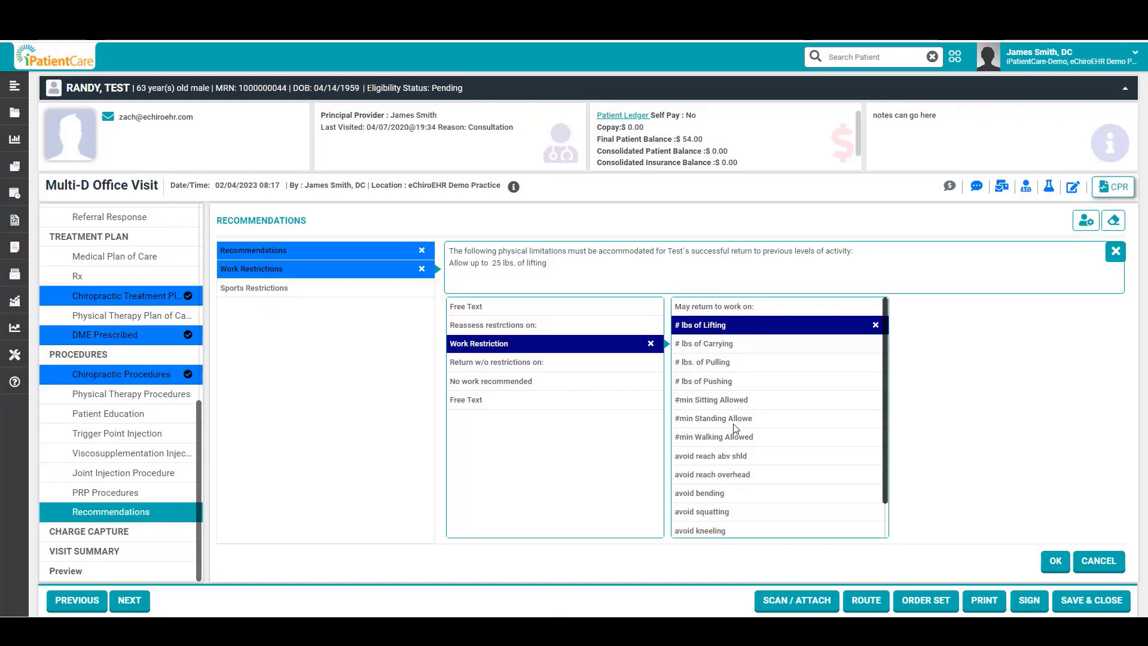
Step: Add a work restriction allowing up to 20 minutes of sitting without a break
click(746, 401)
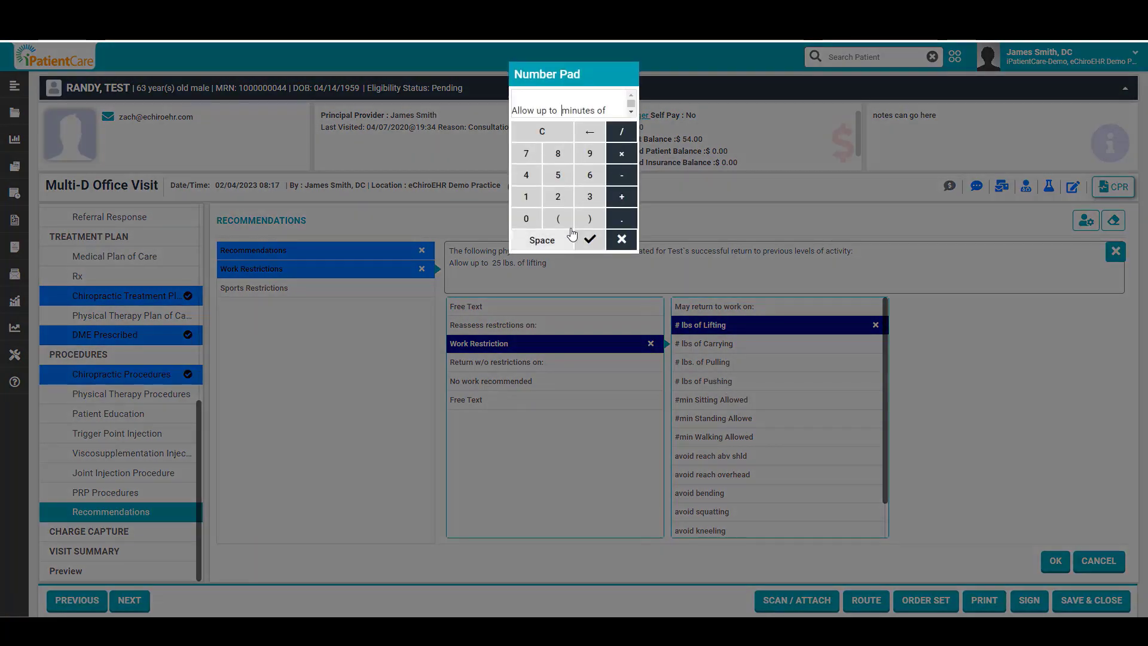
click(553, 199)
click(526, 219)
click(542, 240)
click(589, 239)
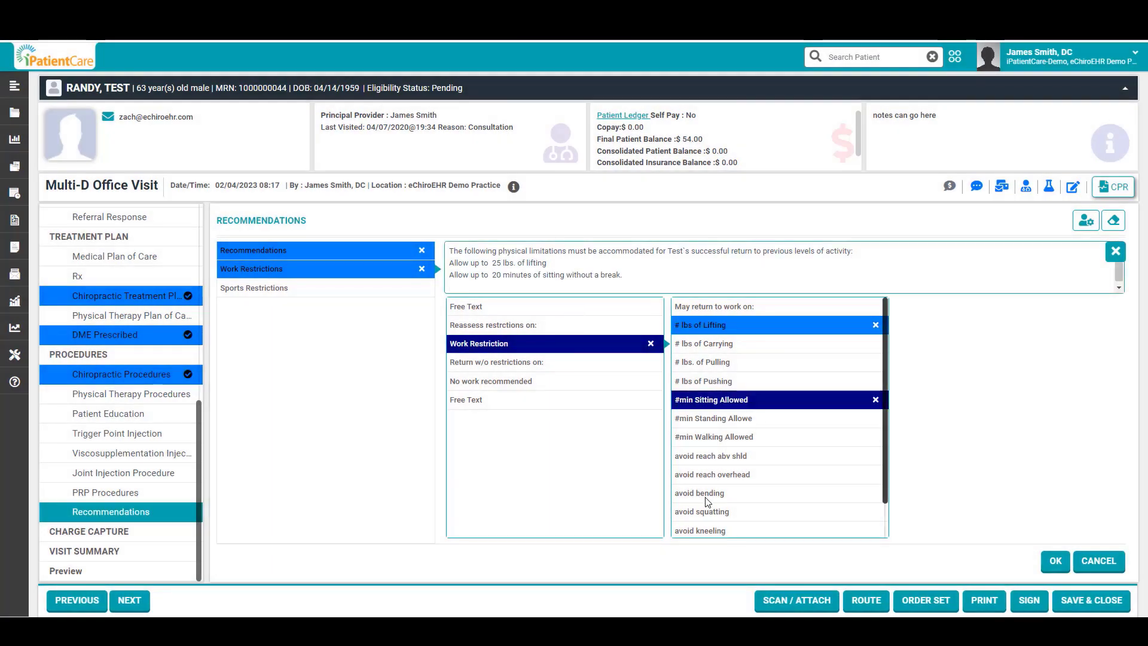
Step: Add avoid bending and avoid reaching overhead to the work restrictions, and set a February 2023 date for reassessing the restrictions
click(708, 495)
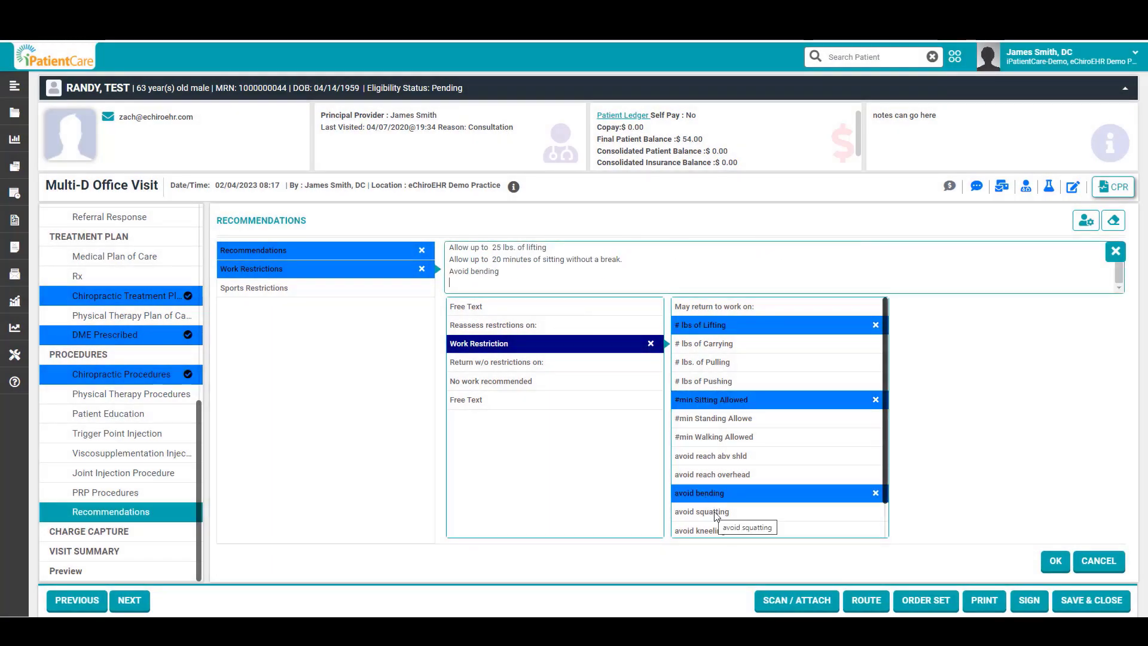
click(733, 475)
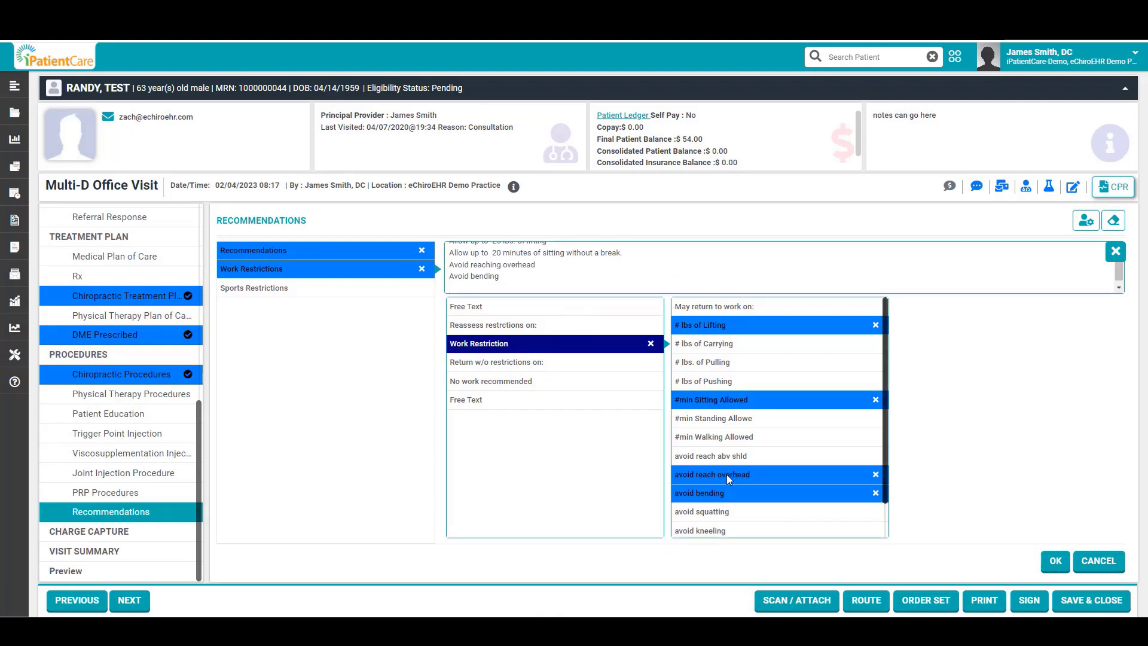
click(521, 327)
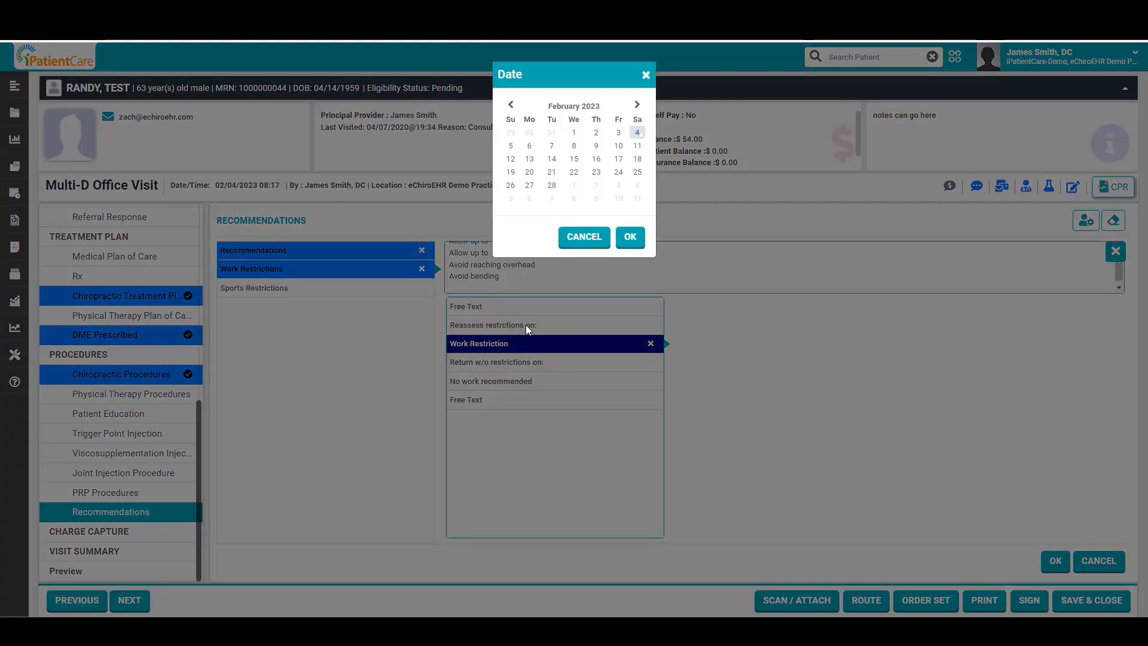
click(635, 151)
click(629, 237)
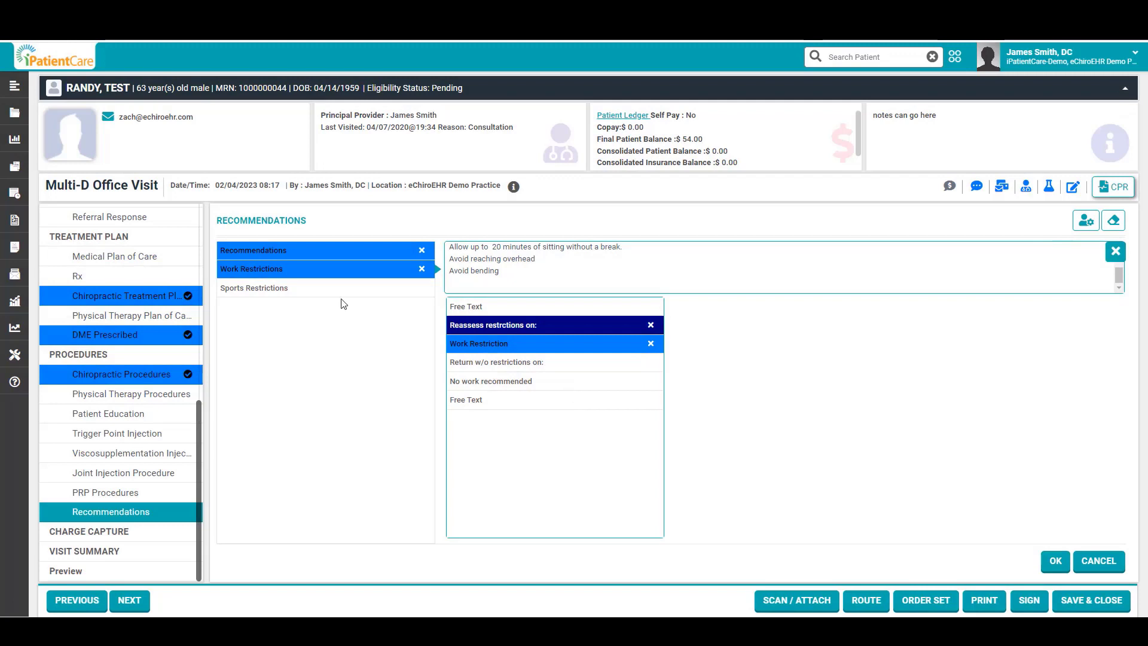
click(288, 290)
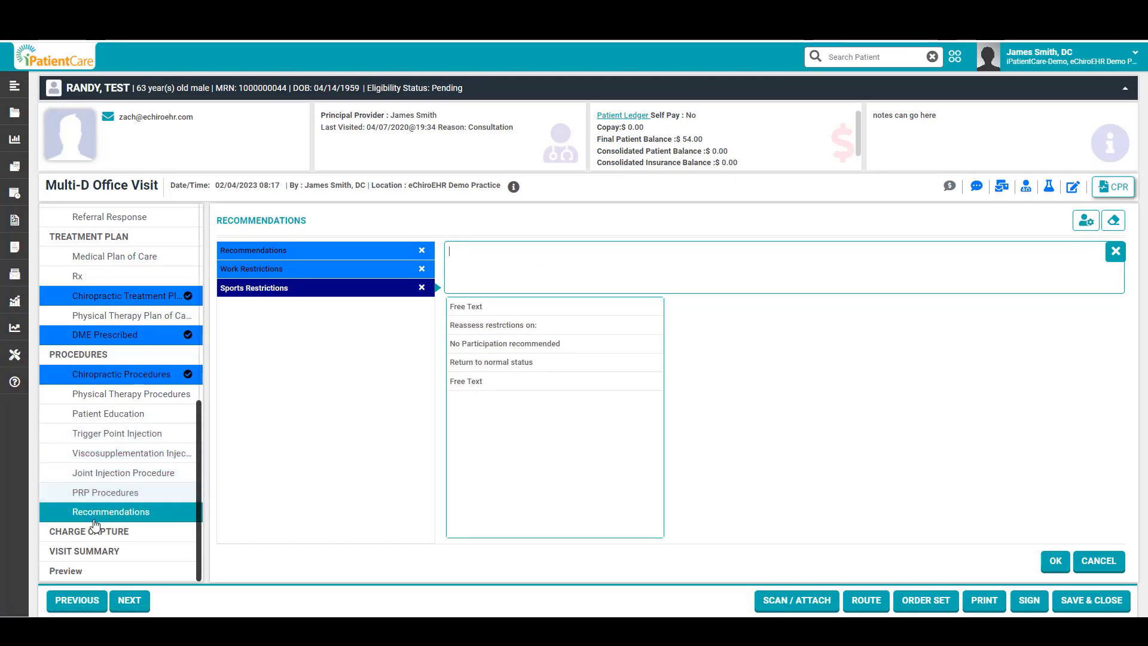
Step: Extract all suggested CPT/HCPCS codes, L1851, 97014, 98940 and 99203, into the visit's Charge Capture, leaving the suggested ICD code unselected
click(138, 541)
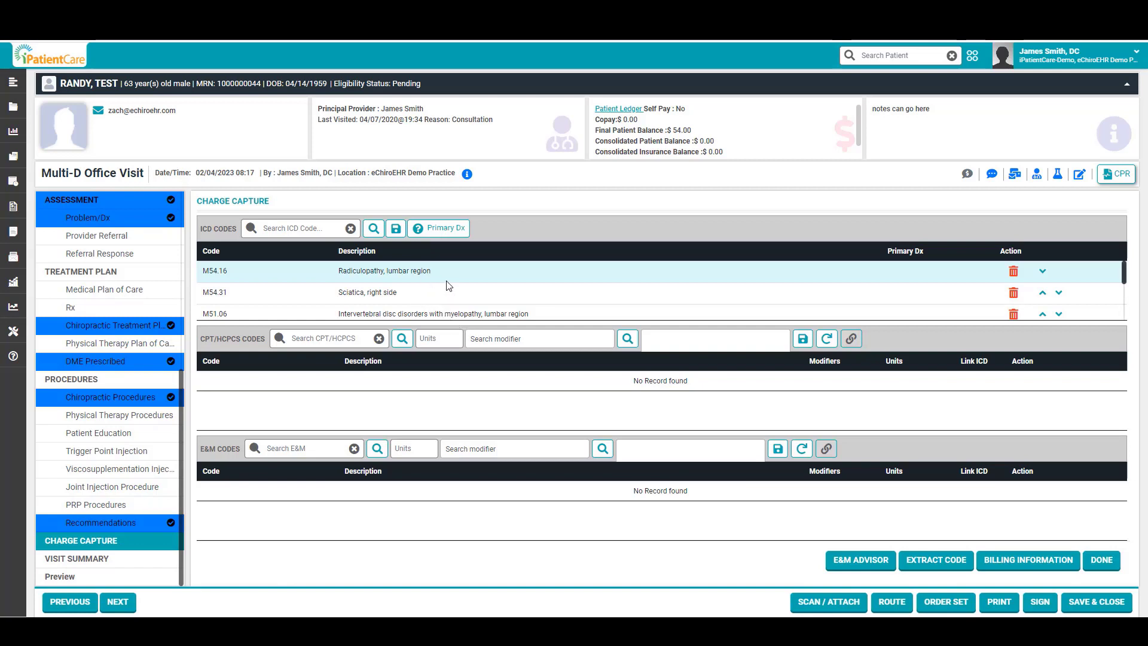
scroll(456, 285, down, 1)
scroll(456, 280, down, 1)
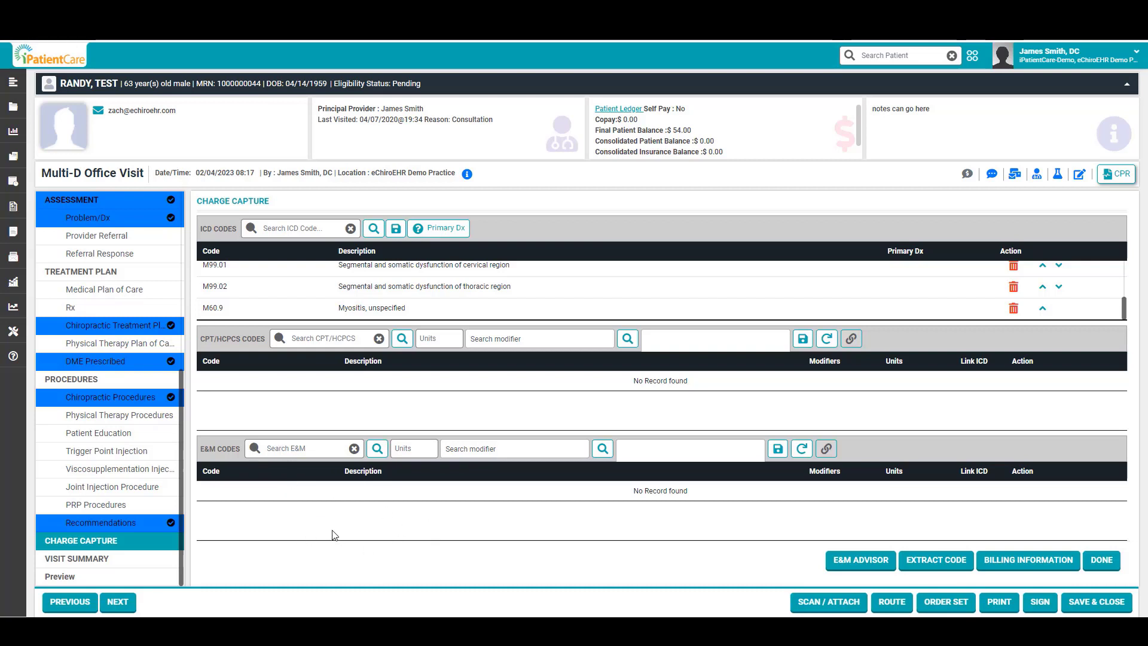
click(125, 414)
click(943, 568)
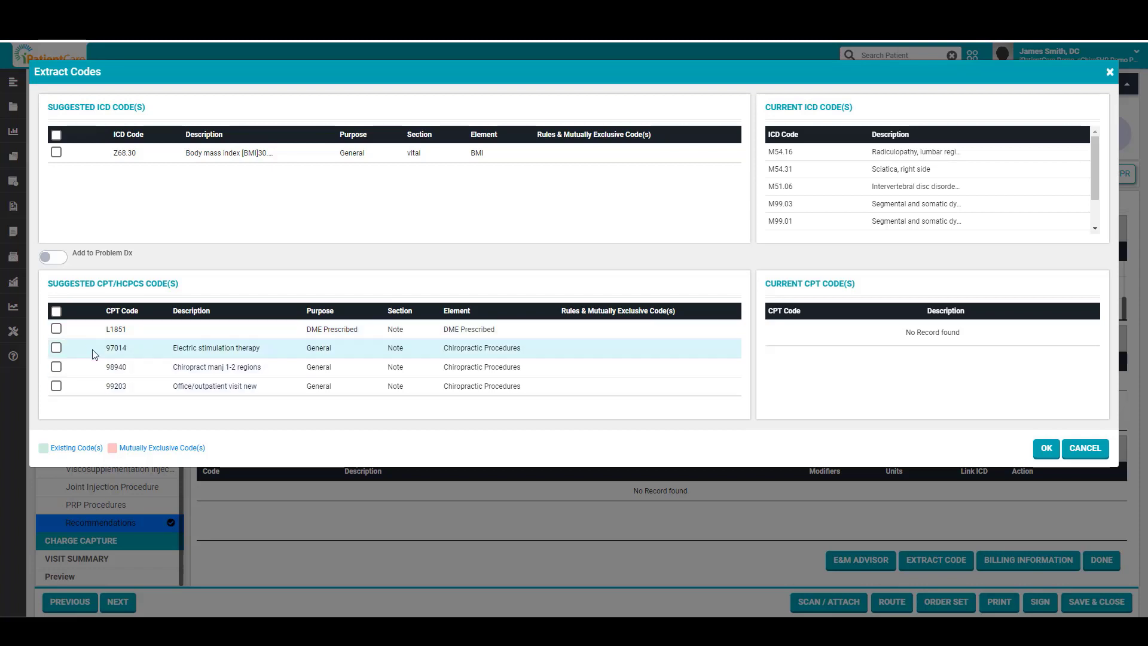
click(56, 311)
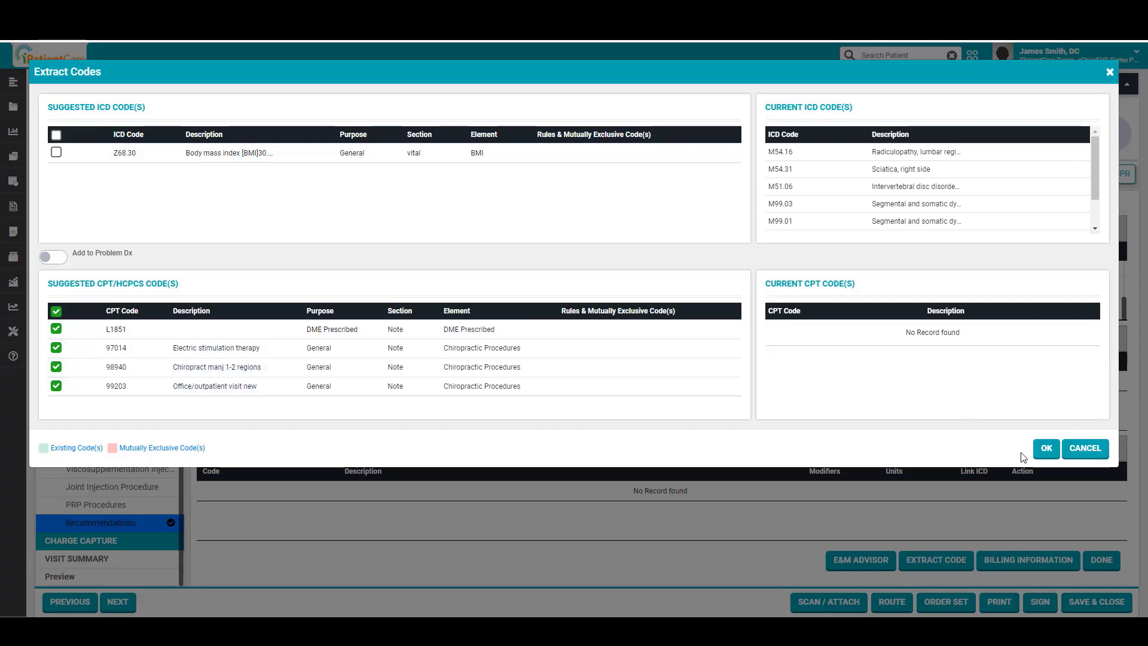
click(1046, 450)
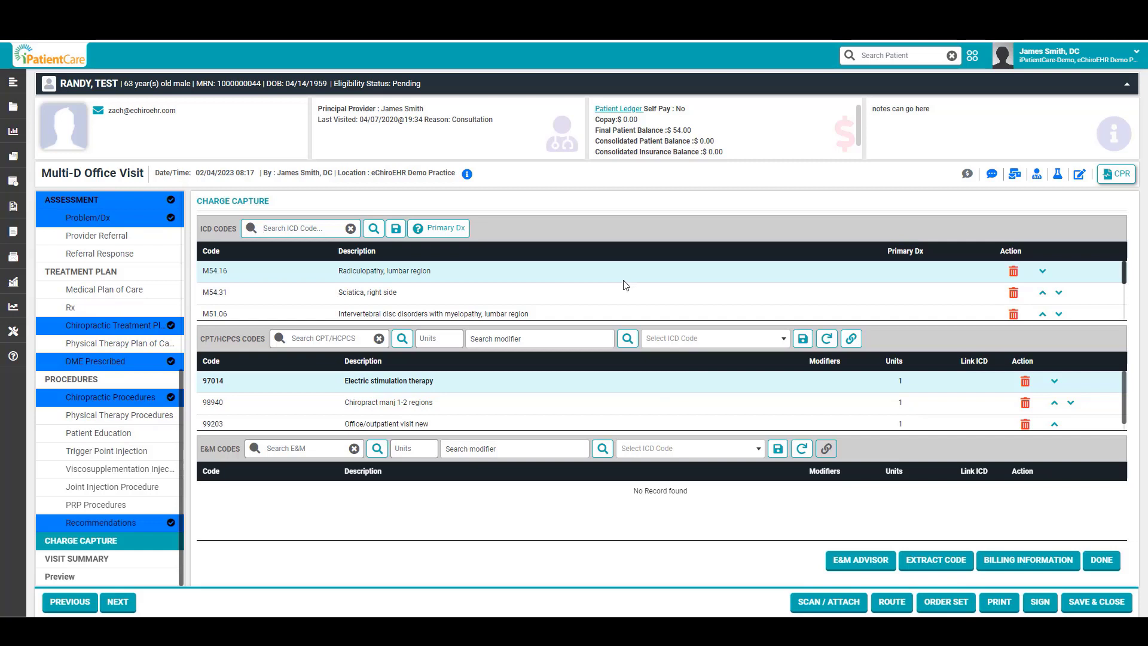
Step: Link all of the visit's ICD codes to every CPT code in Charge Capture
scroll(625, 286, down, 1)
scroll(625, 286, down, 3)
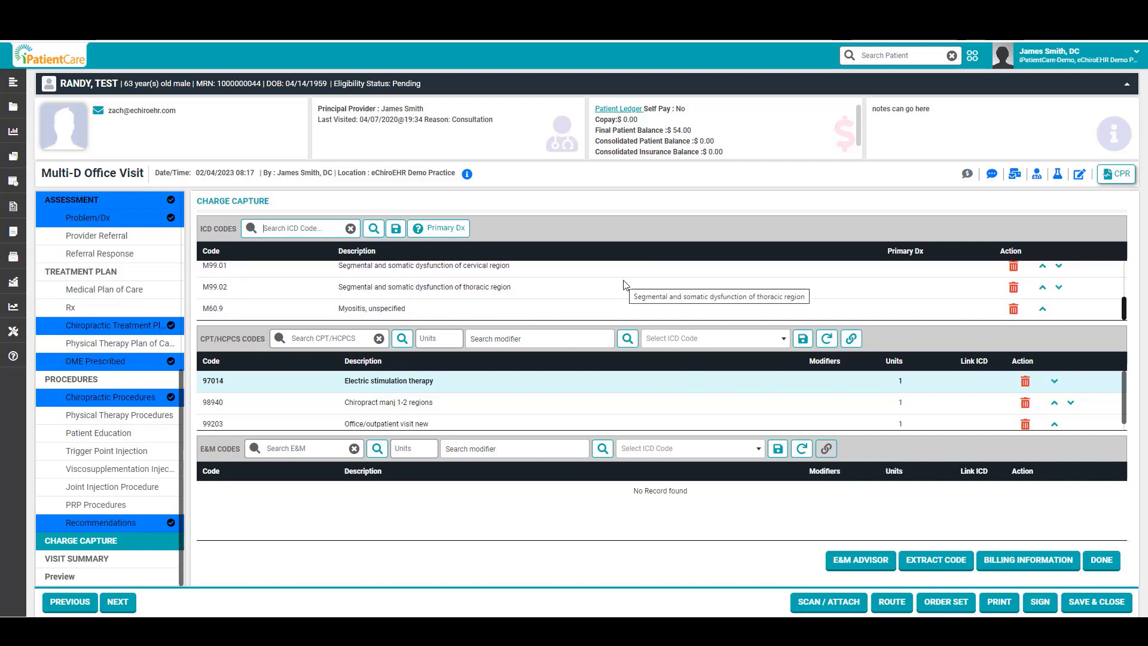
scroll(585, 387, down, 1)
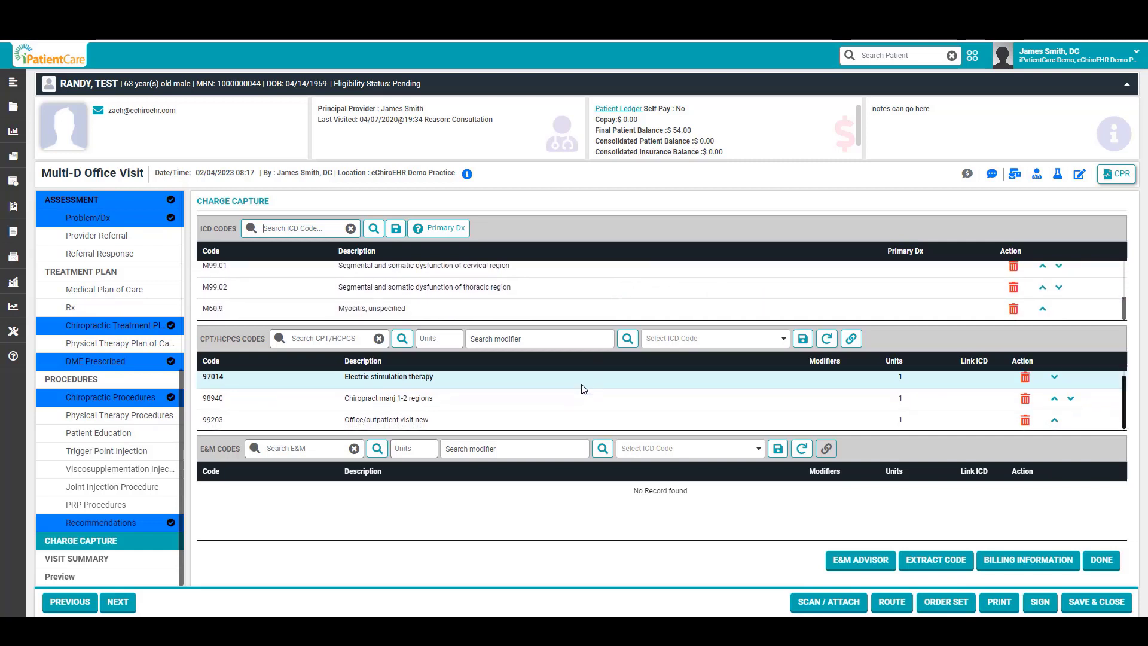
scroll(585, 390, up, 1)
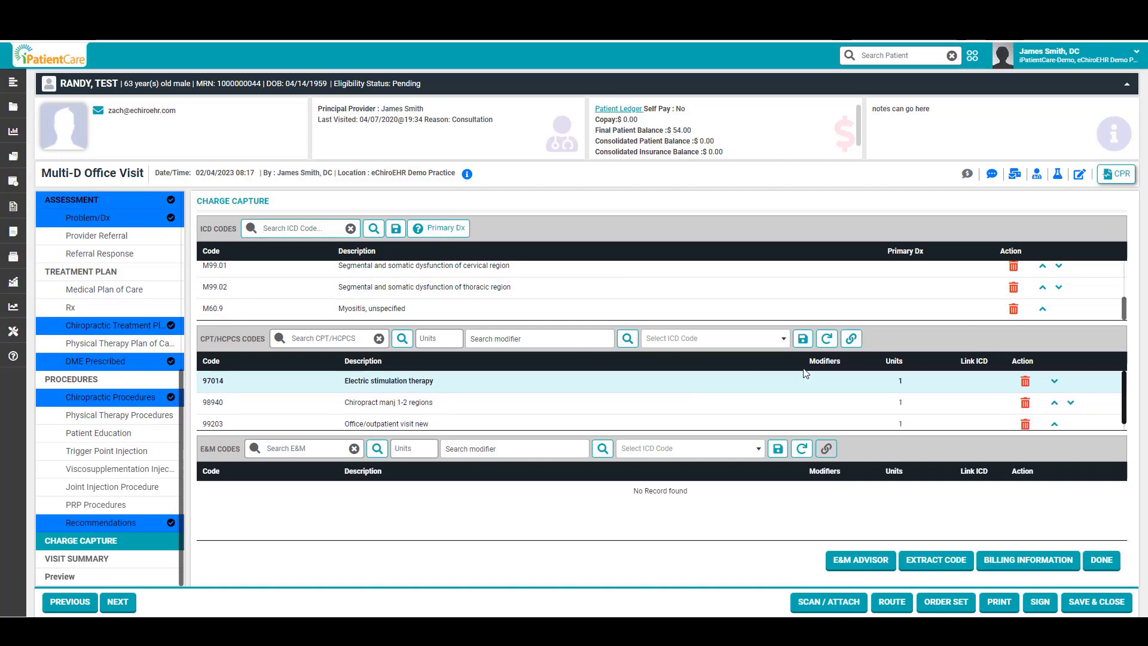
click(851, 339)
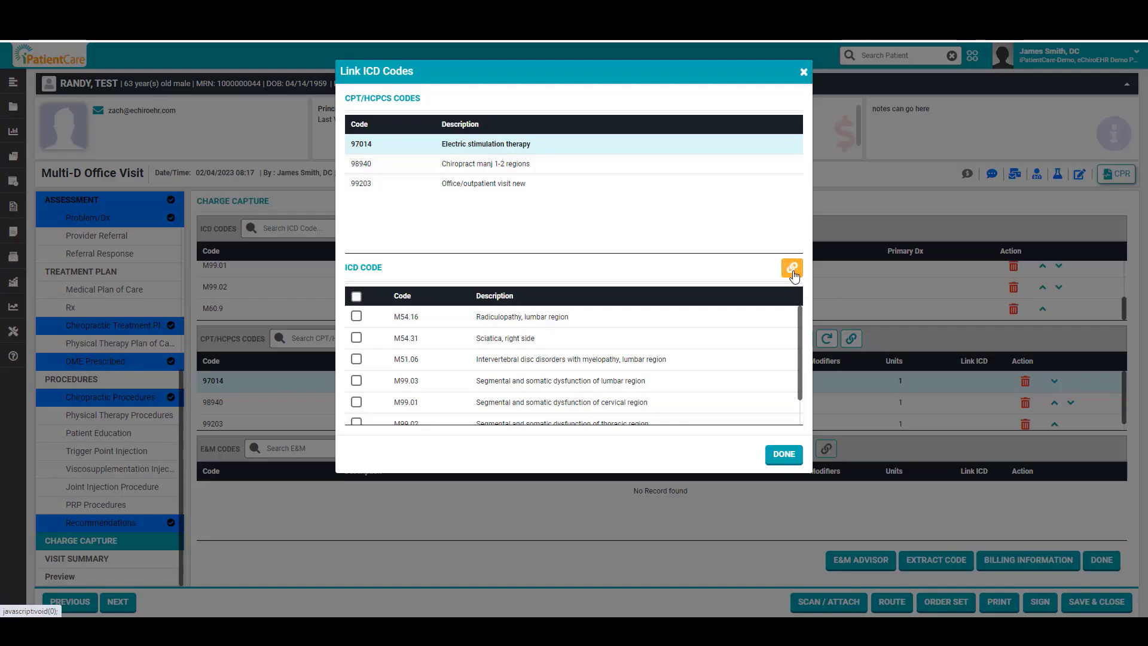
click(792, 269)
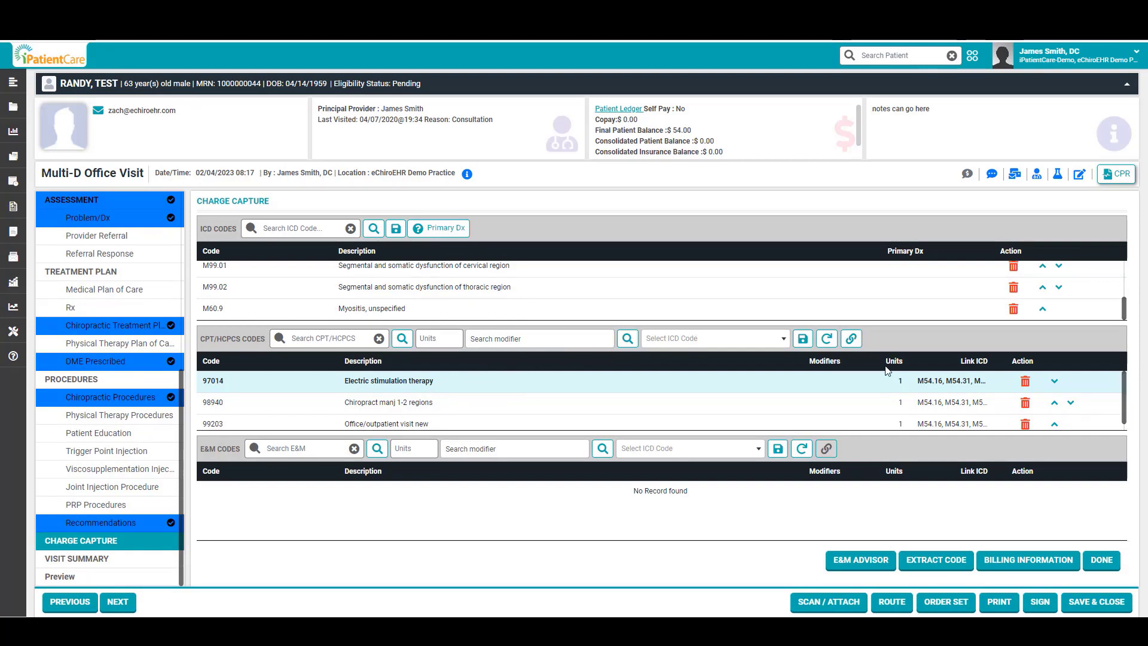
Step: Change the ICD links of 97014 Electric stimulation therapy so that only M60.9 Myositis, unspecified is selected
click(852, 339)
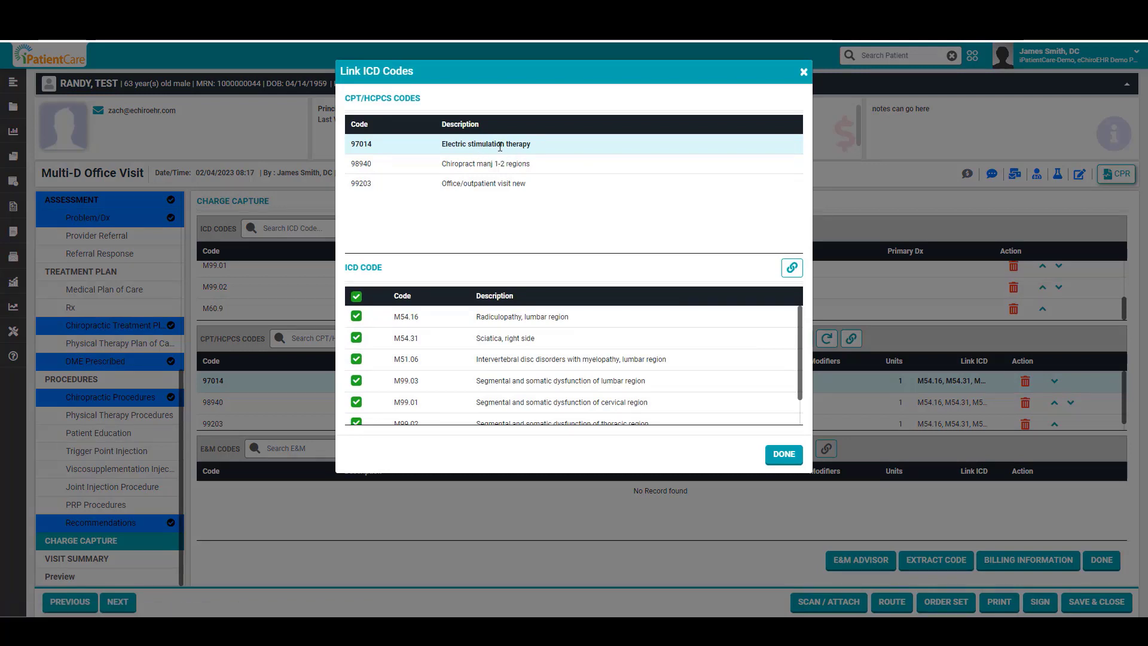
click(357, 297)
scroll(561, 372, down, 1)
scroll(558, 367, down, 2)
click(357, 414)
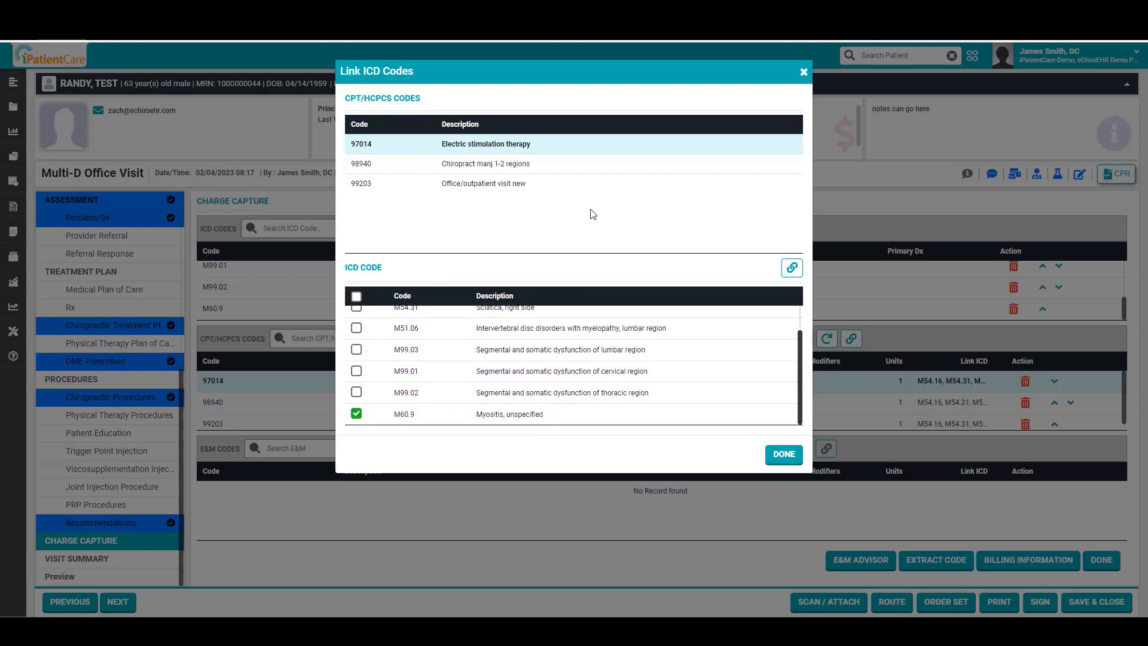
Step: Link 98940 Chiropract manj 1-2 regions only to M99.03, M99.01 and M99.02, and finish the ICD linking
click(502, 164)
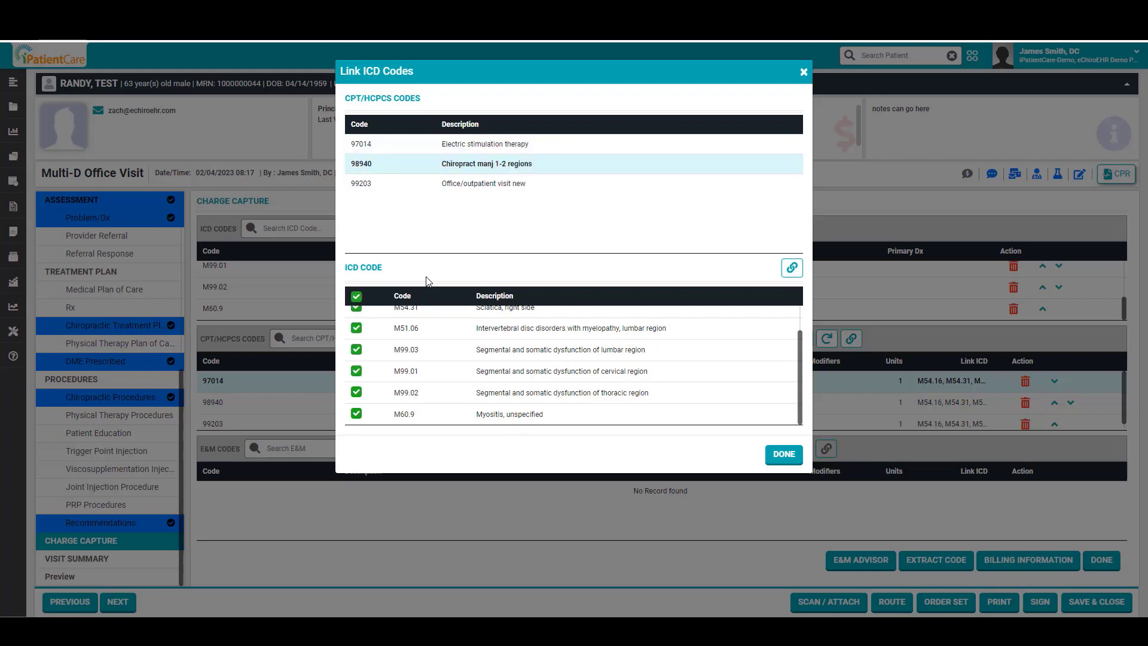
click(356, 298)
click(356, 350)
click(356, 371)
click(356, 392)
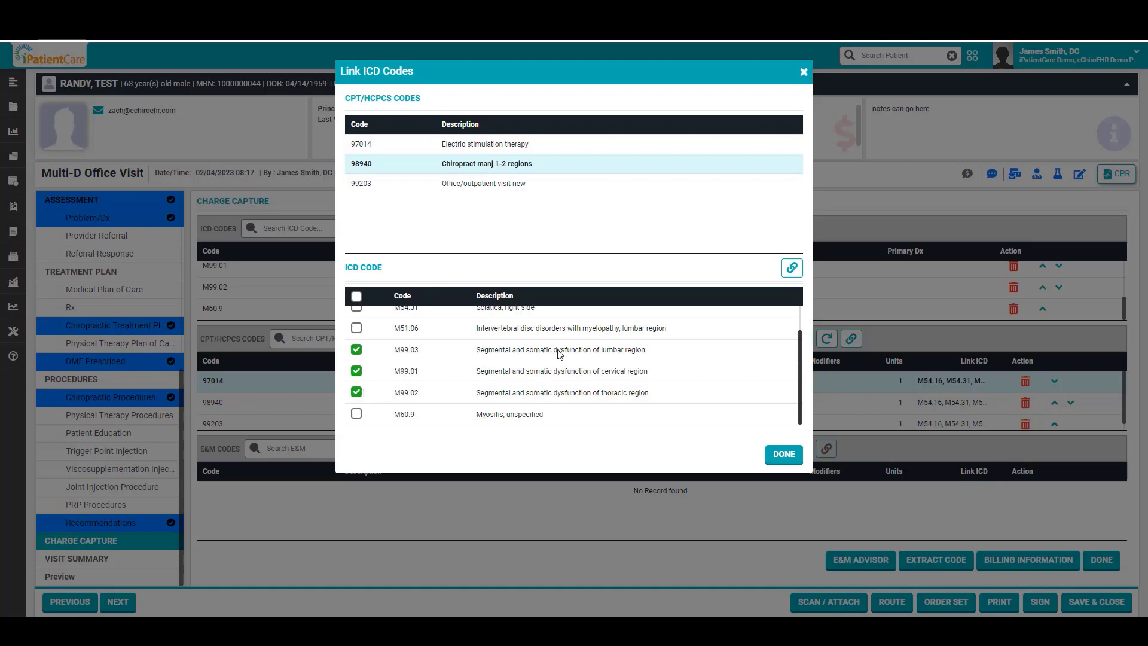
click(784, 455)
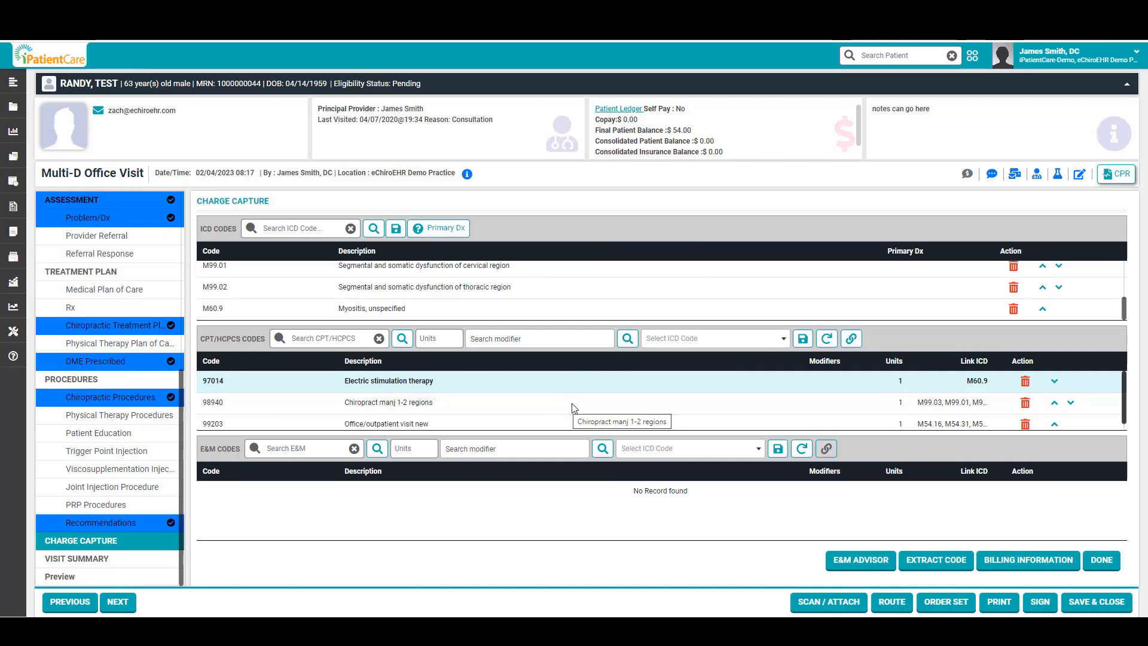
Step: Add modifier 25, Exam + Adjustment SAME day, to CPT code 99203 Office/outpatient visit new
click(412, 404)
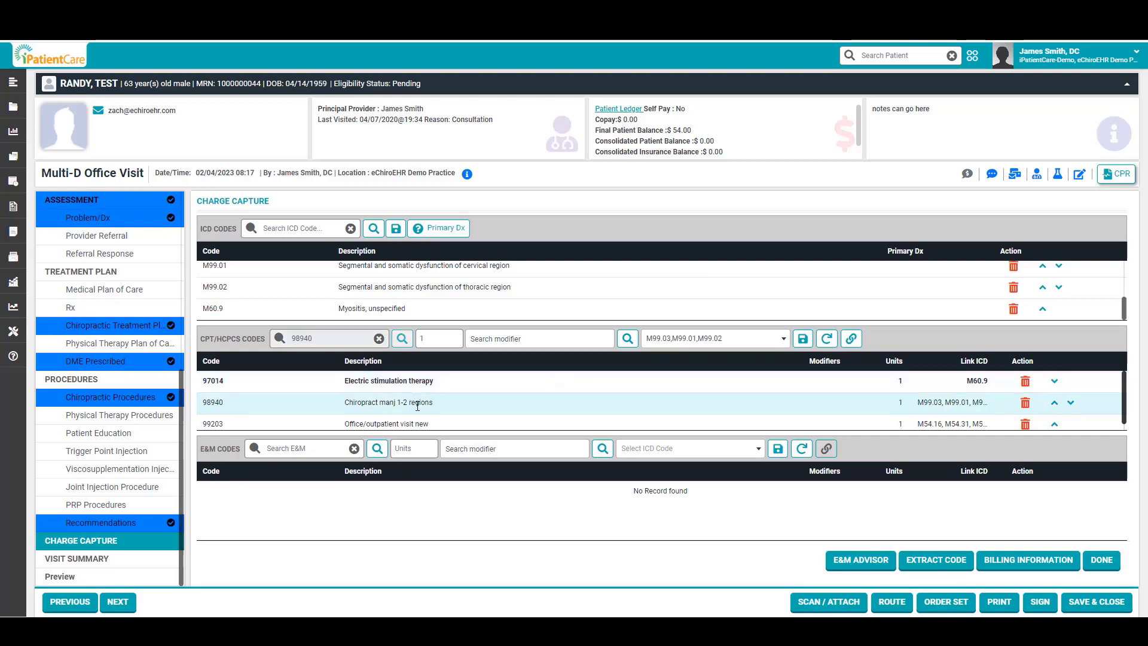
scroll(426, 405, down, 1)
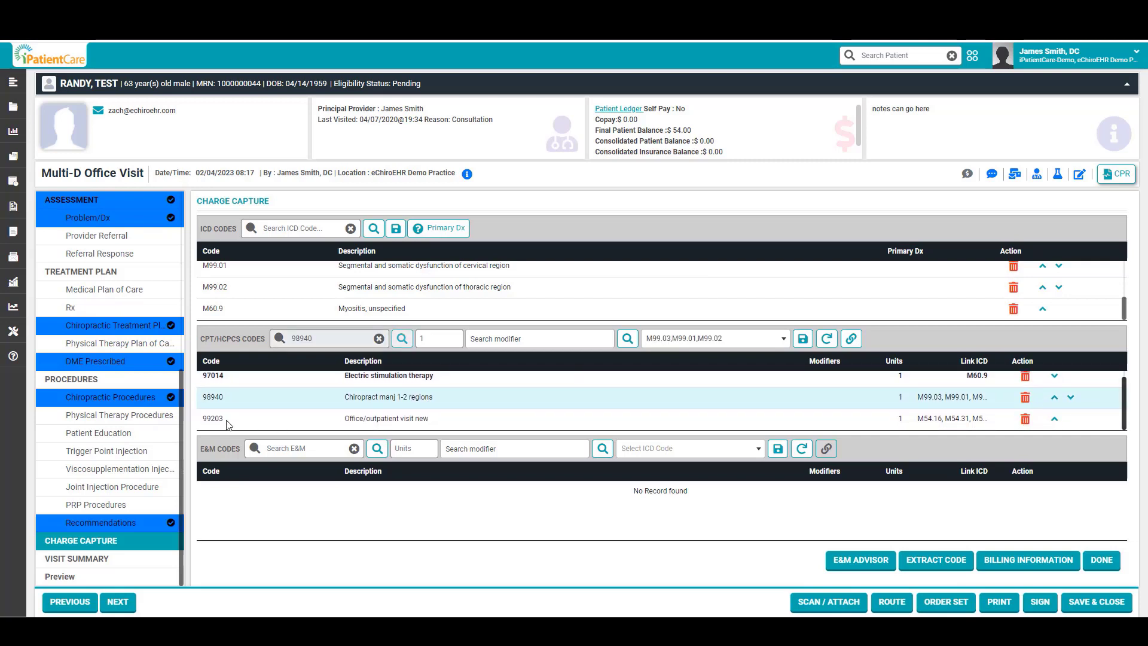
click(443, 425)
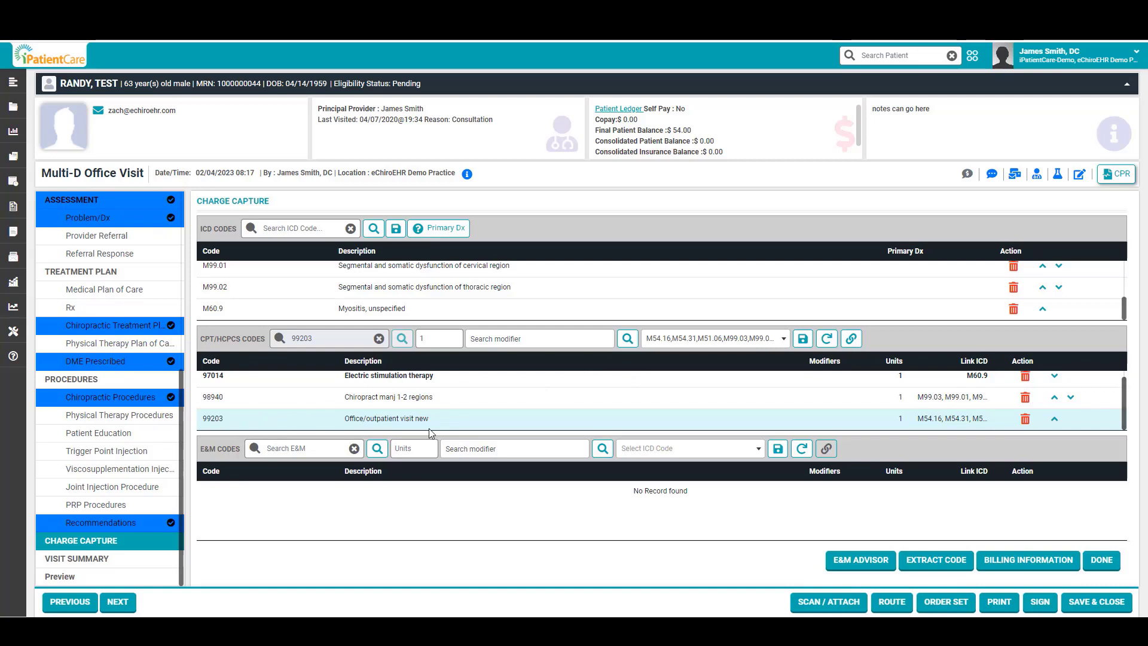
click(628, 339)
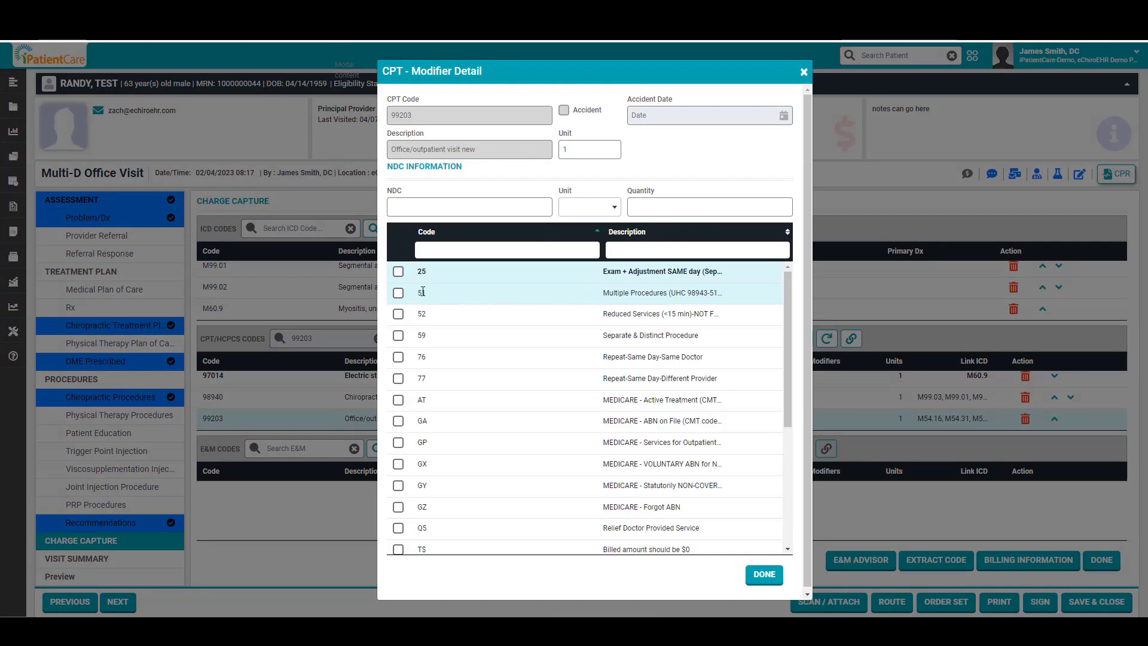
click(398, 272)
click(754, 576)
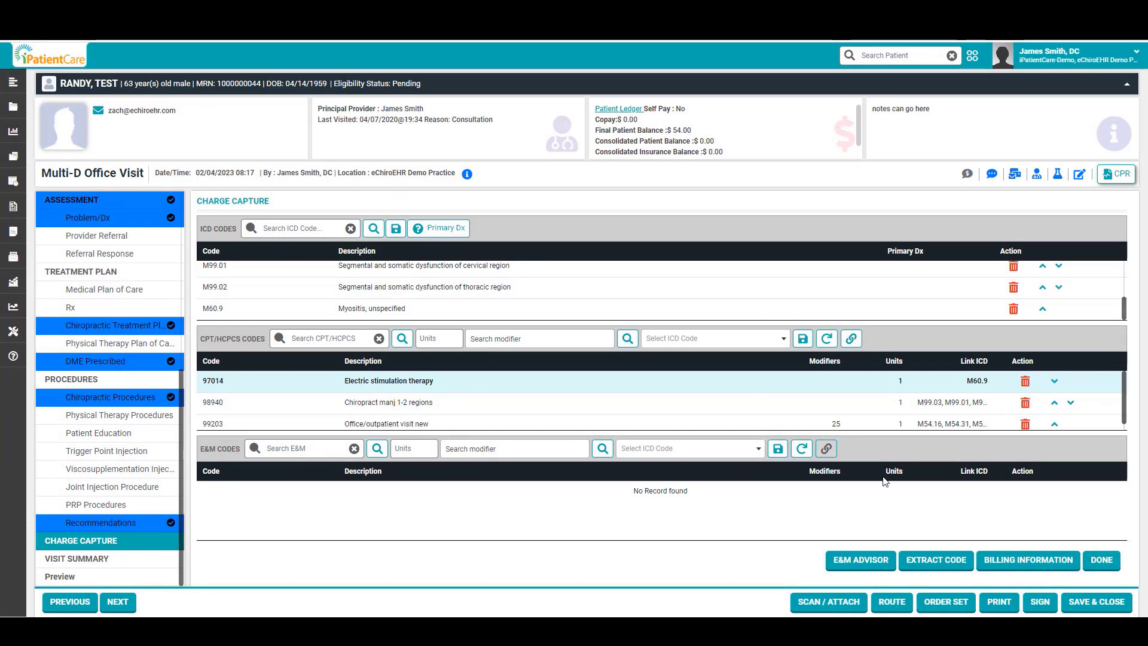
Step: Preview the enlarged visit note and review it from the visit type and HPI through the CPT codes, body image and lumbar spine x-ray
click(83, 581)
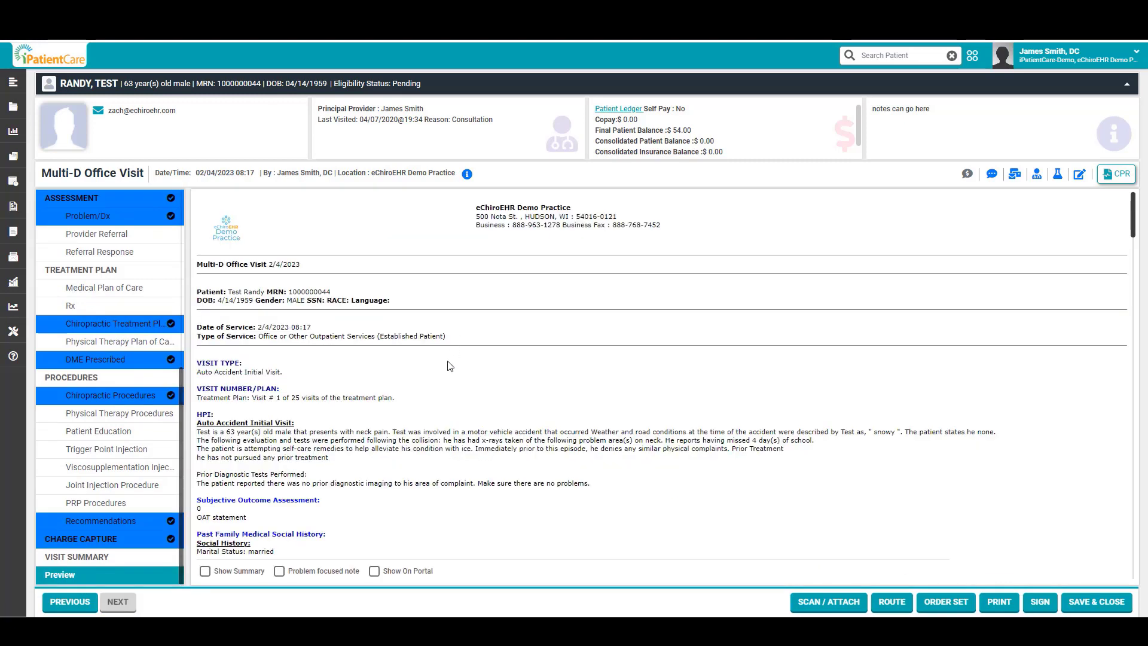
key(ctrl+plus)
key(ctrl+plus)
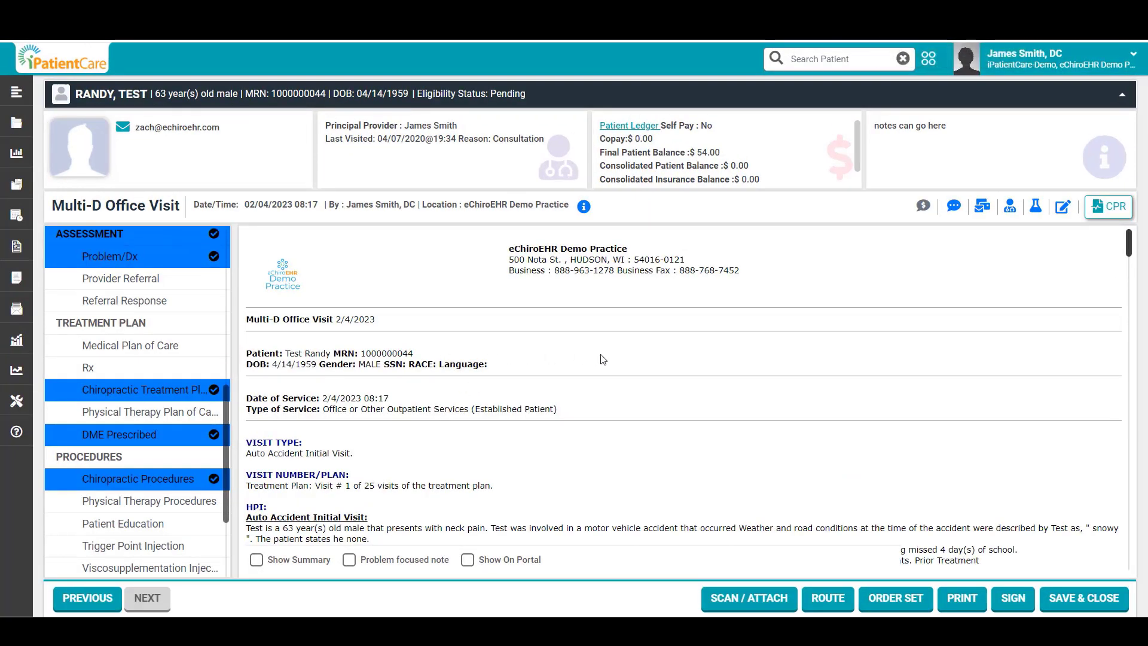
scroll(694, 366, down, 5)
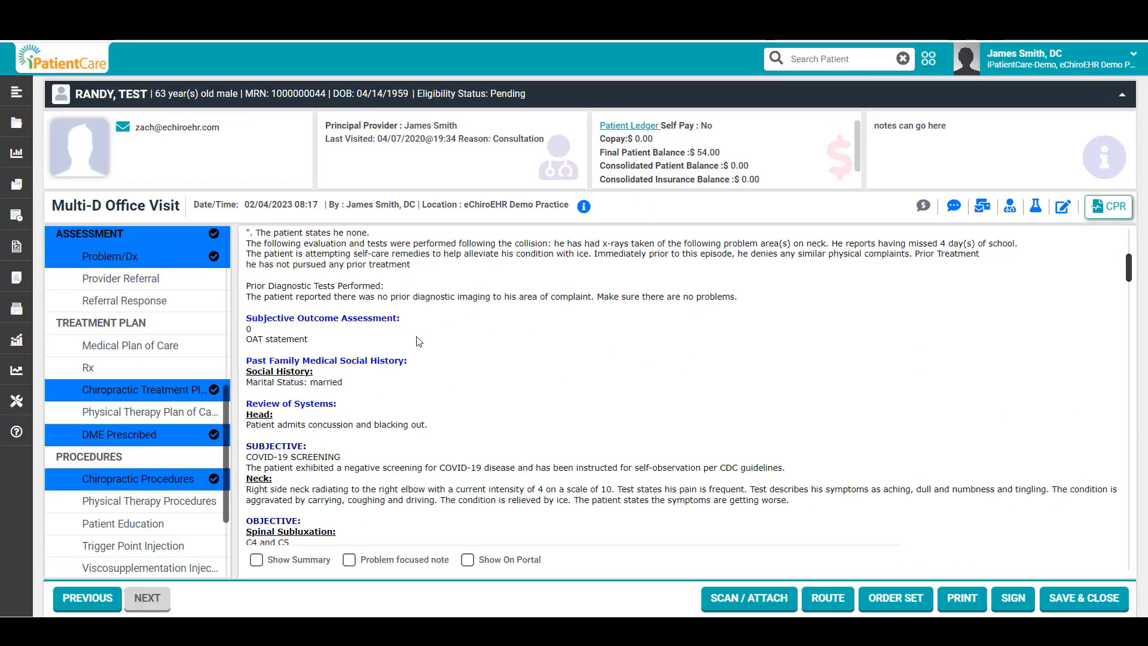
scroll(400, 342, up, 5)
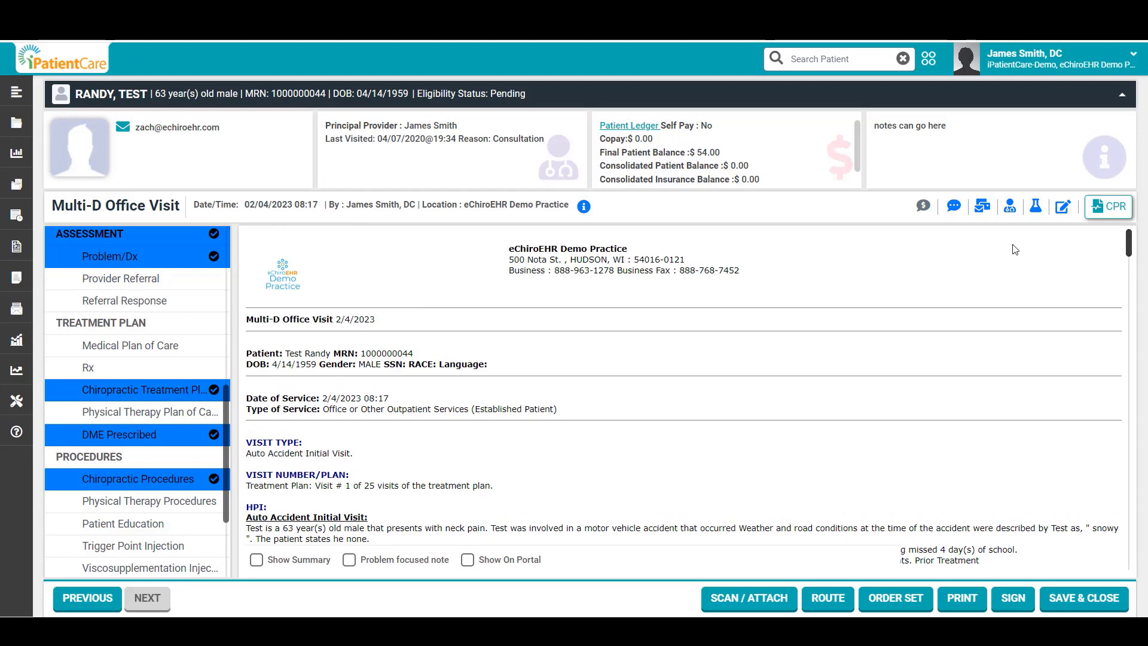
drag(1128, 247, 1137, 273)
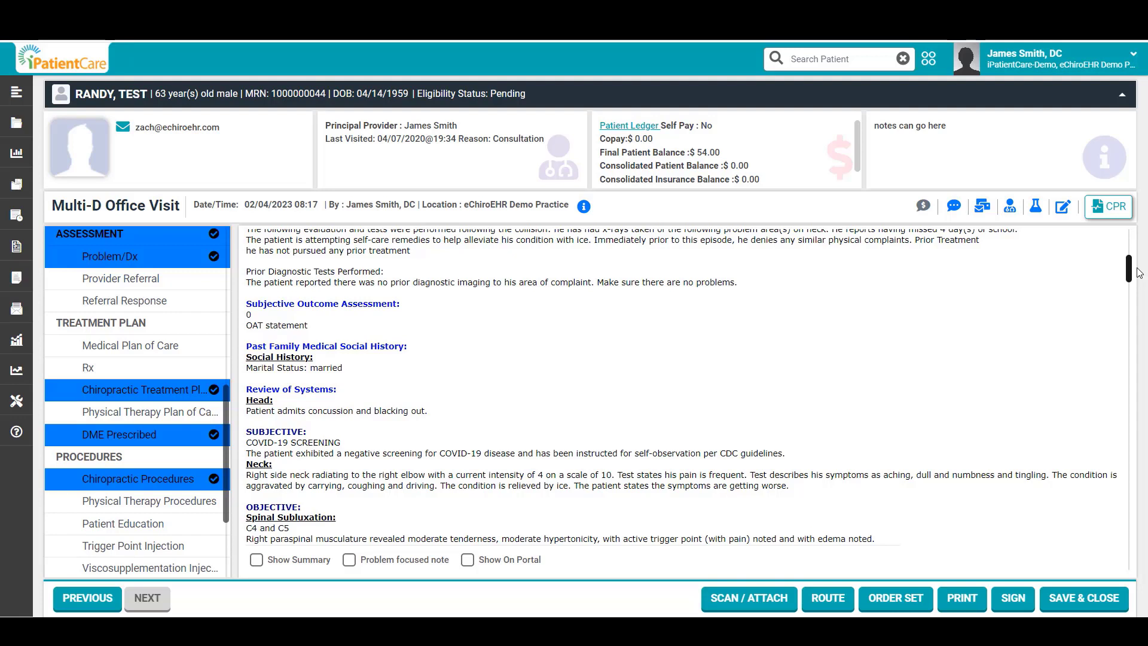
drag(1139, 272, 1145, 476)
scroll(685, 386, down, 3)
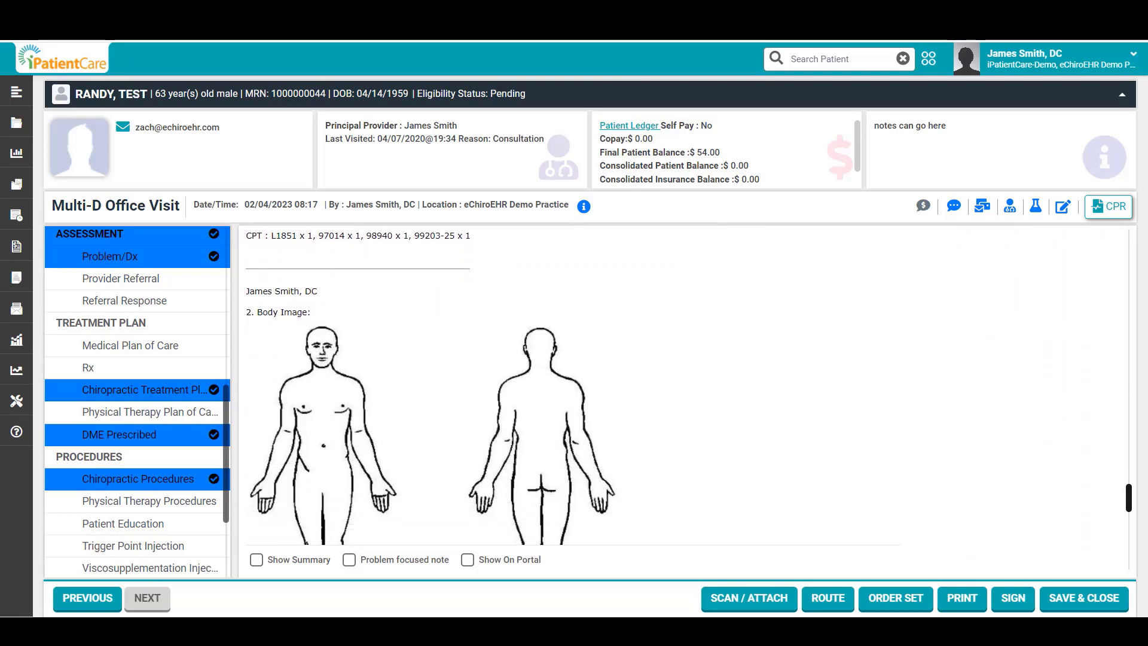
scroll(685, 385, down, 1)
scroll(488, 386, down, 4)
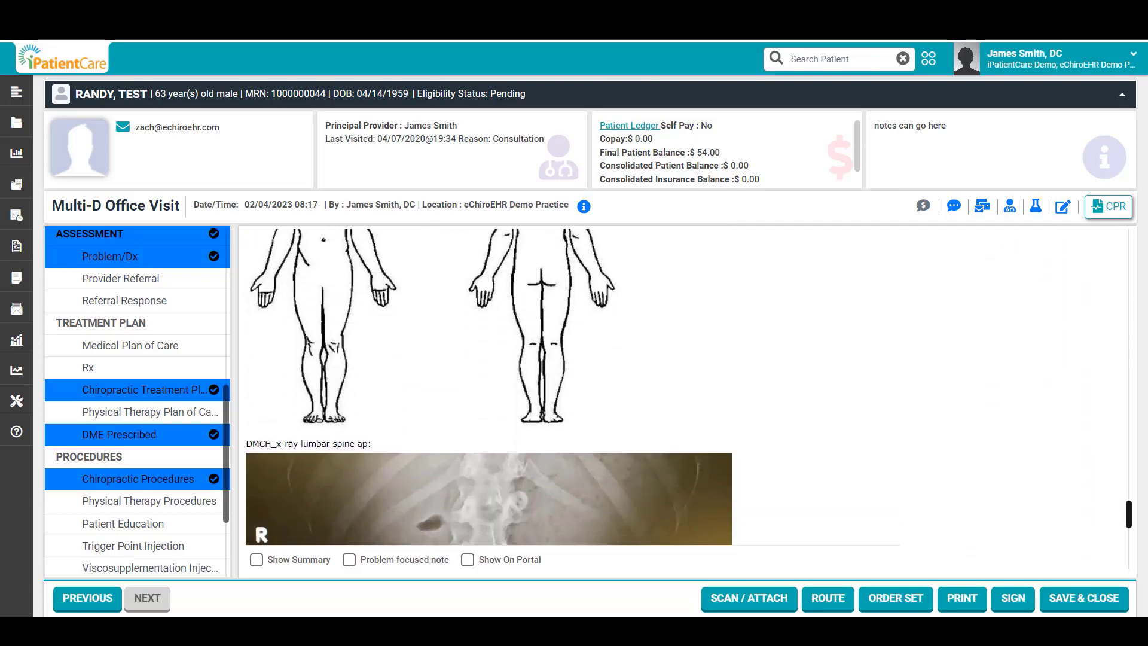
scroll(488, 387, down, 5)
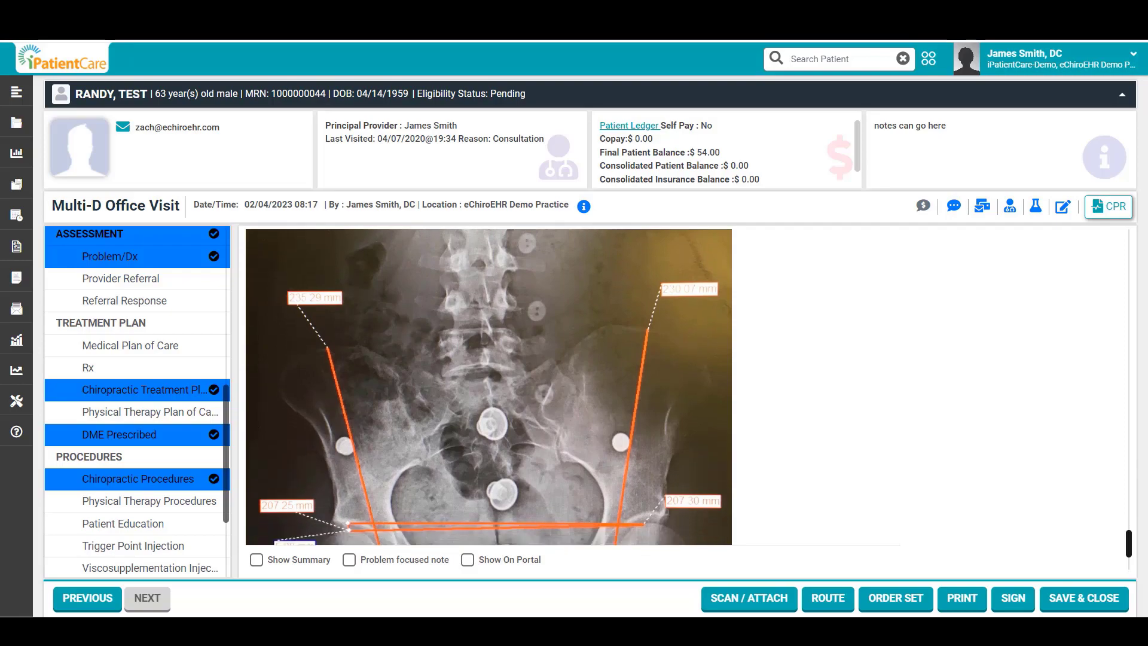
scroll(488, 386, up, 9)
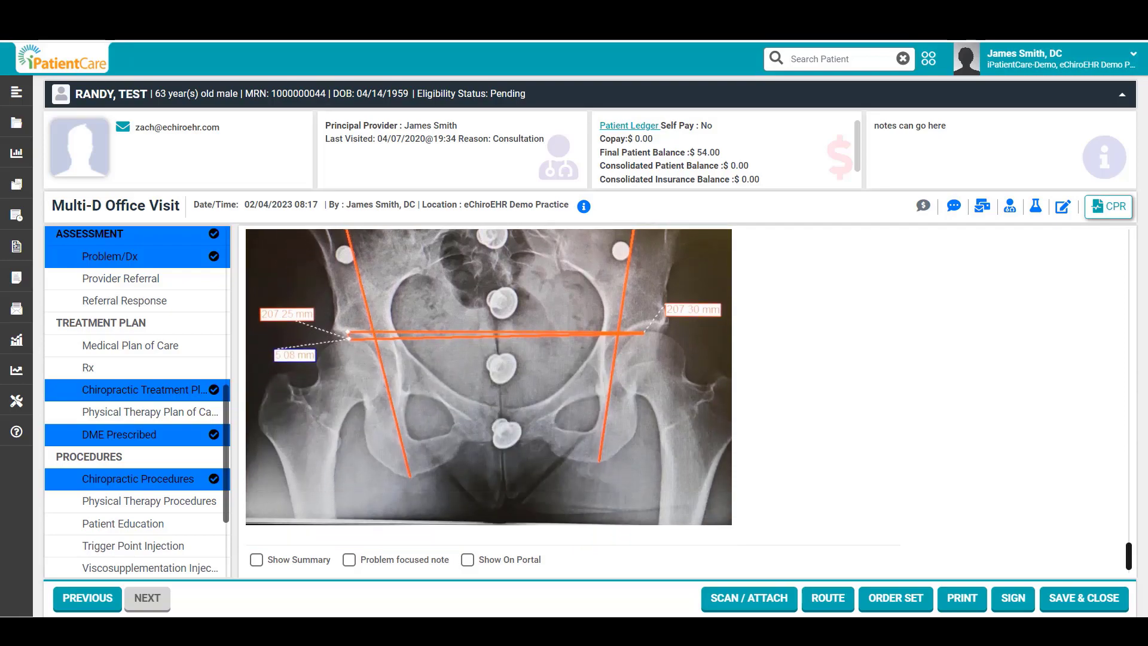
scroll(685, 385, up, 15)
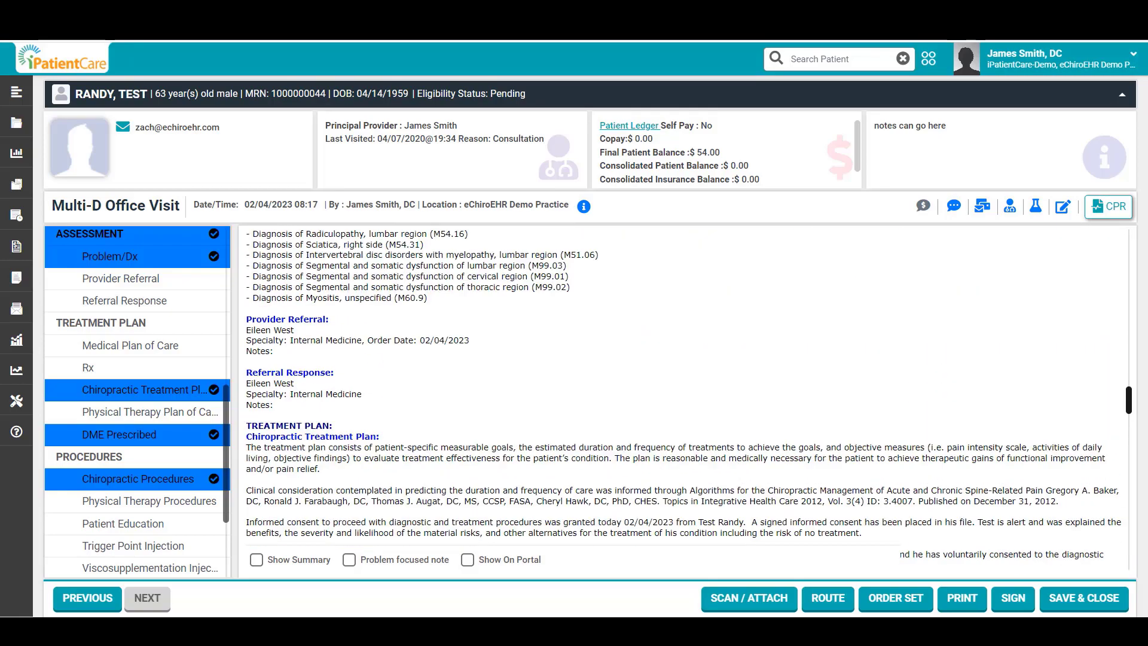
scroll(685, 395, up, 10)
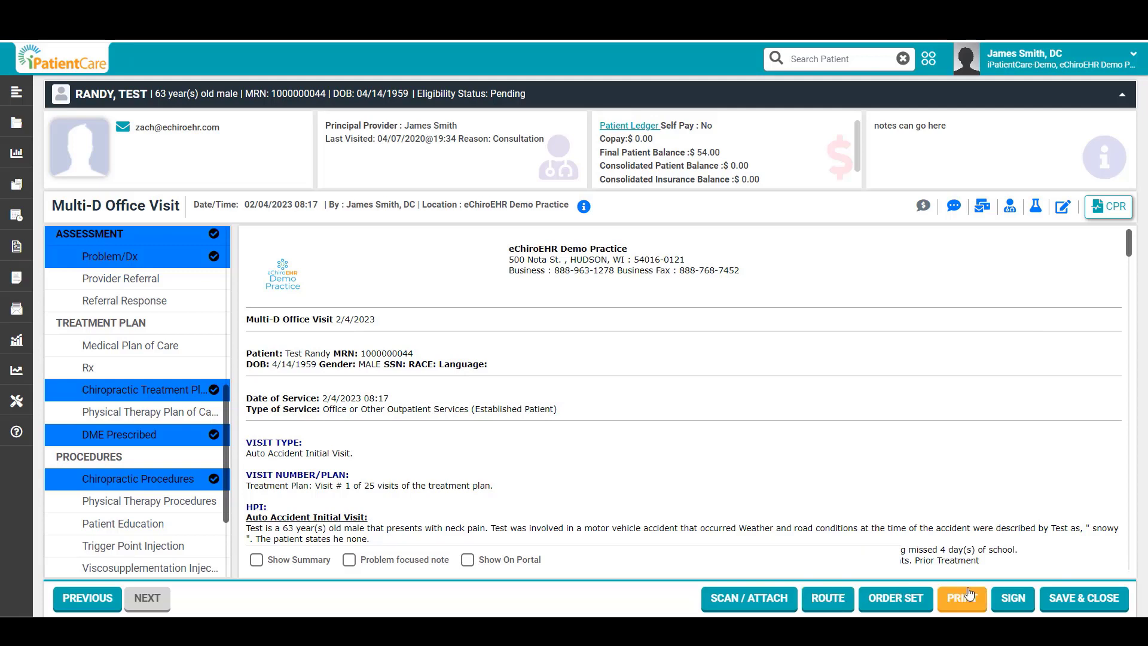
Step: Sign the visit electronically despite the undocumented Treatment Plan section, entering the provider's electronic signature password
click(1008, 599)
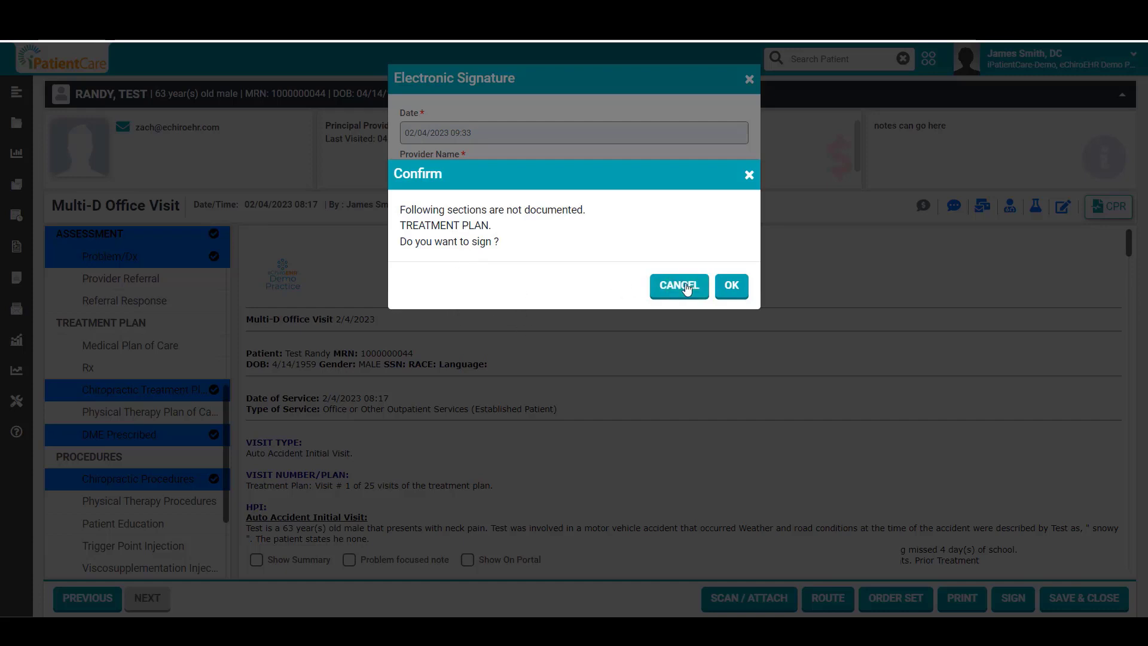
click(731, 286)
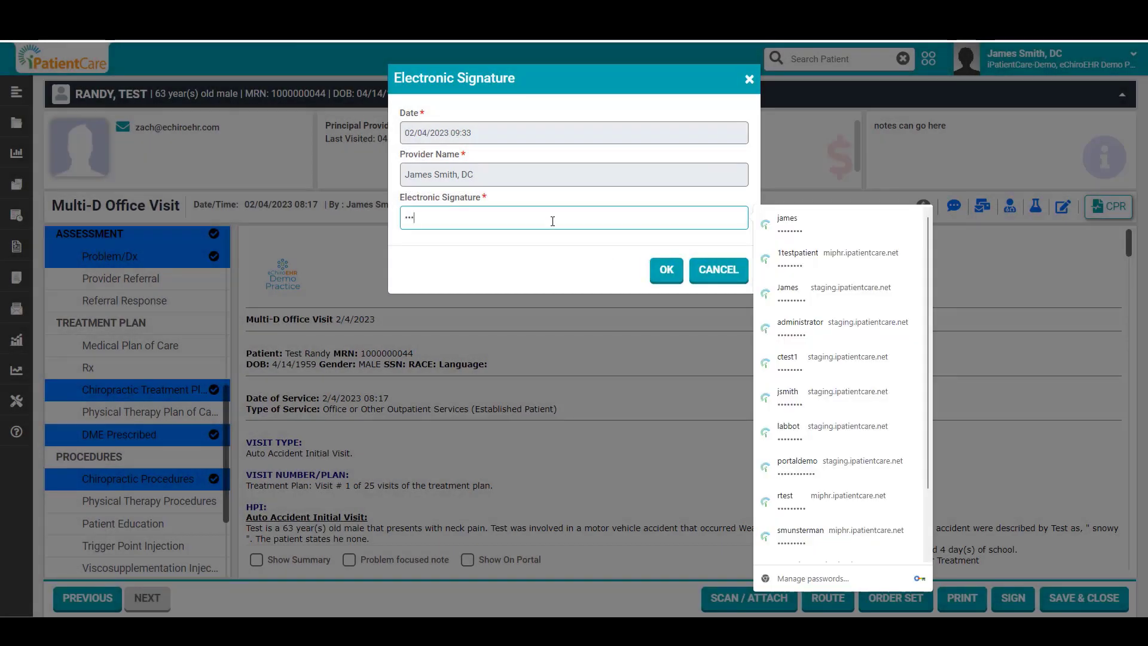
click(662, 274)
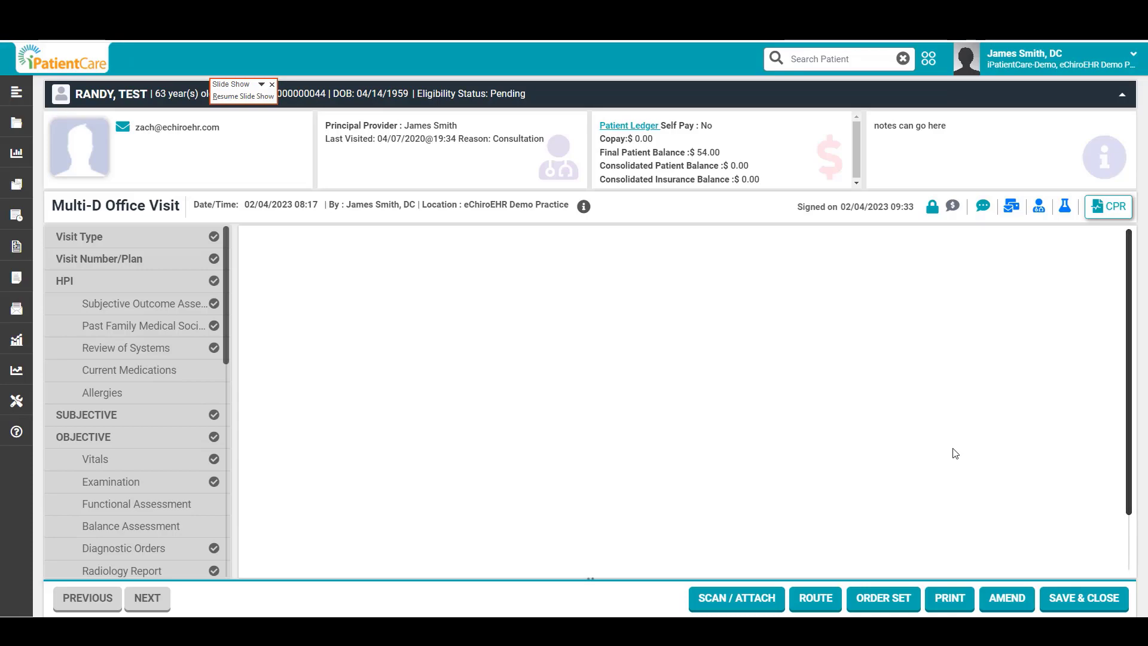
Step: Reopen the signed Auto Accident Initial Visit of 02/04/2023 from the document list and check its print preview without saving
scroll(1024, 469, down, 5)
scroll(1024, 469, down, 10)
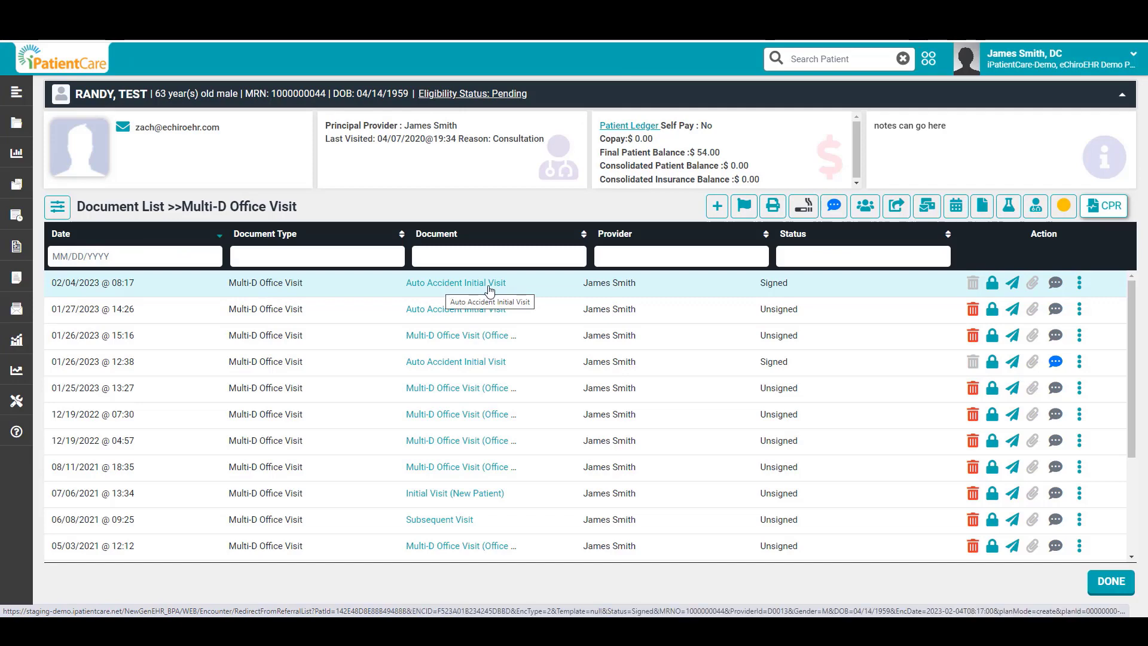
click(458, 286)
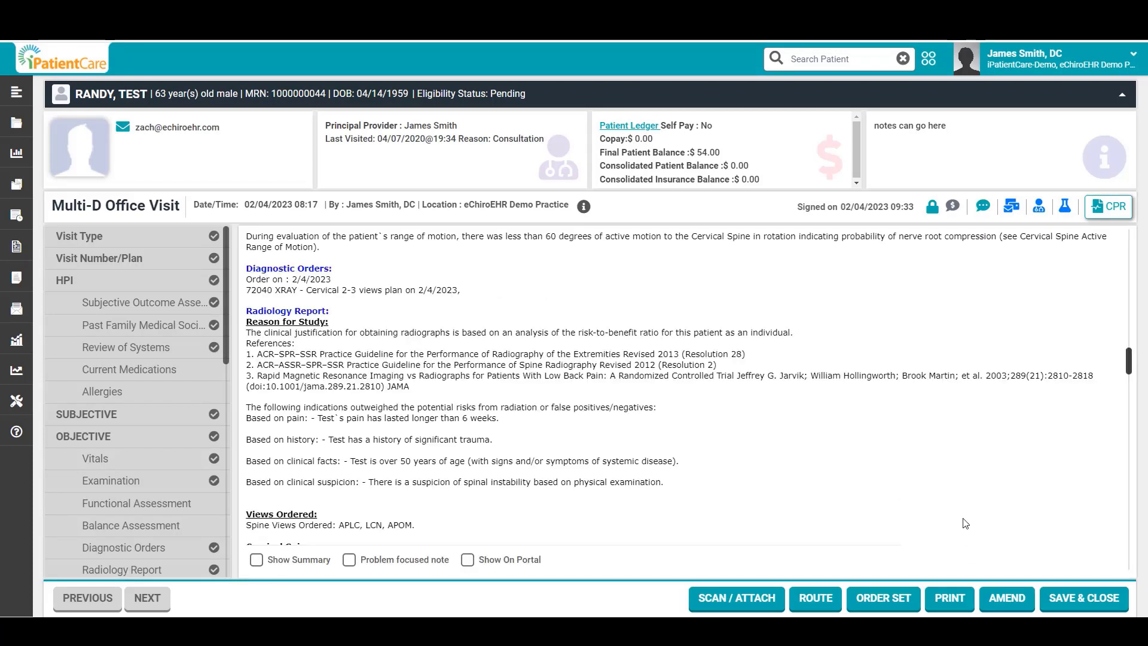
click(949, 598)
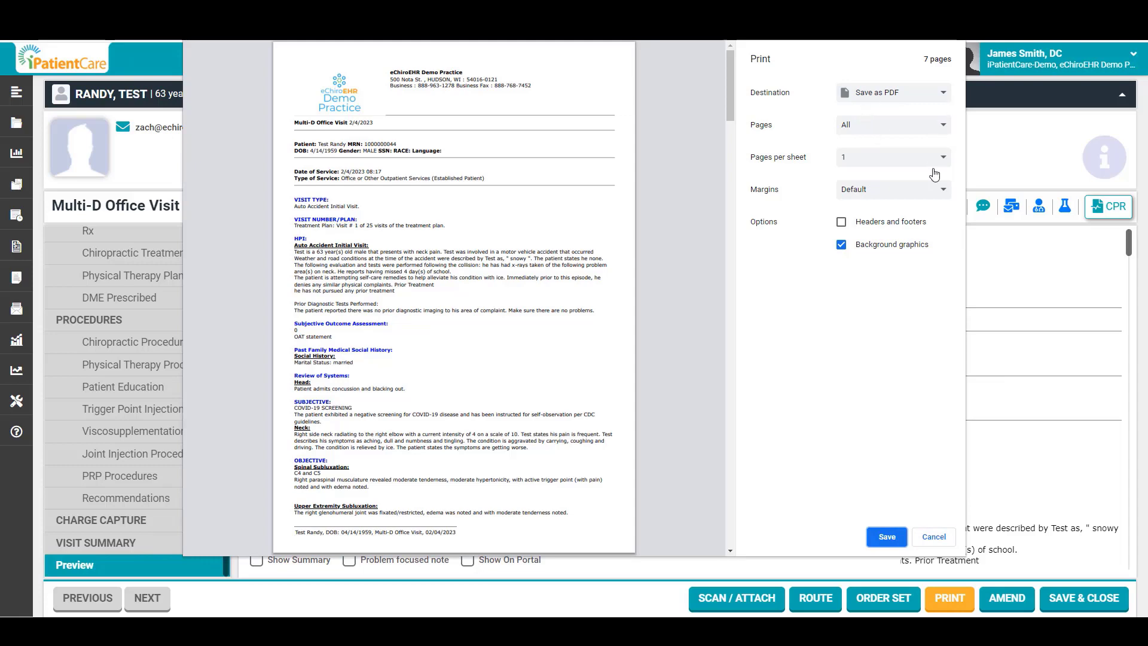
click(925, 539)
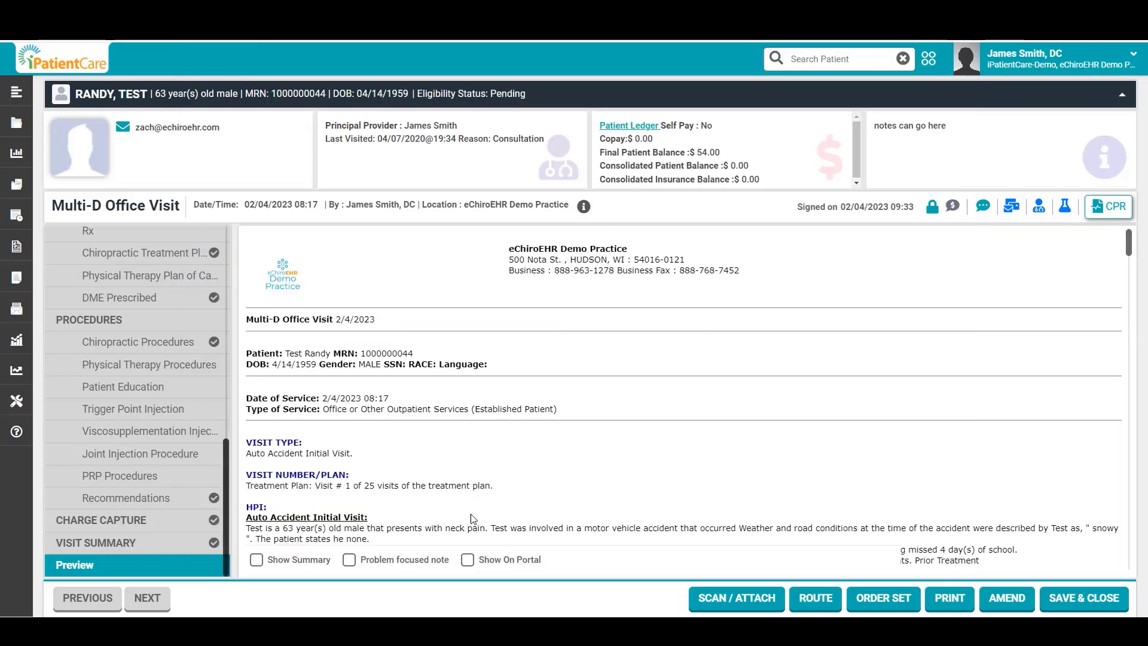
Step: Start routing the signed visit note and add the provider as its recipient, keeping the subject Auto Accident Initial Visit
click(823, 608)
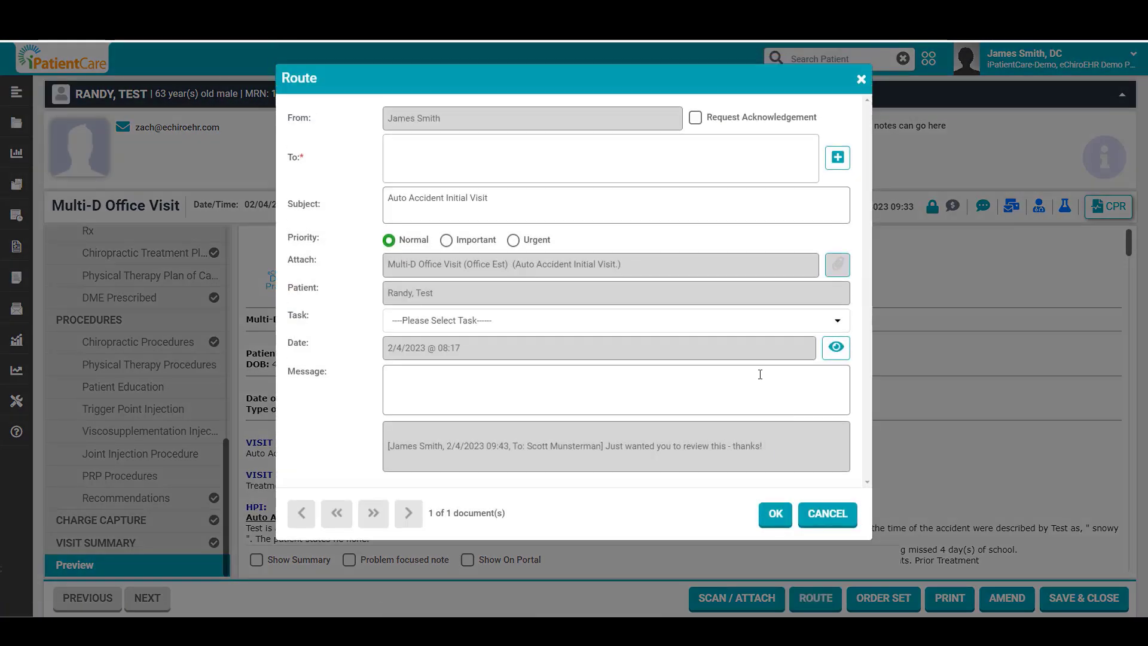
click(465, 162)
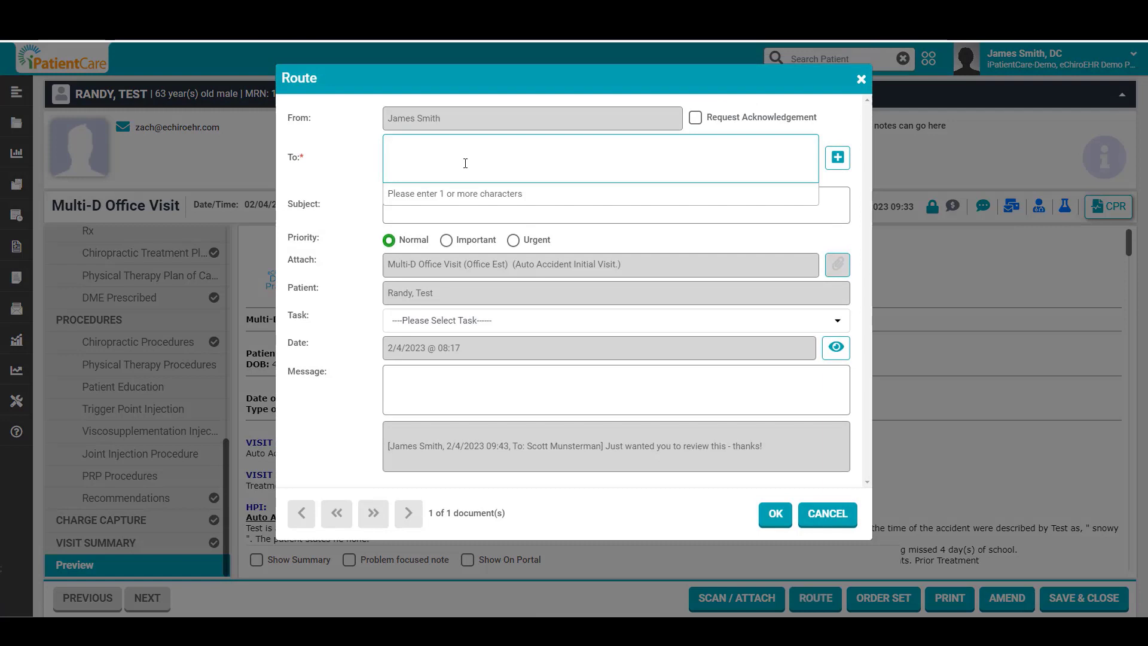
text(jam)
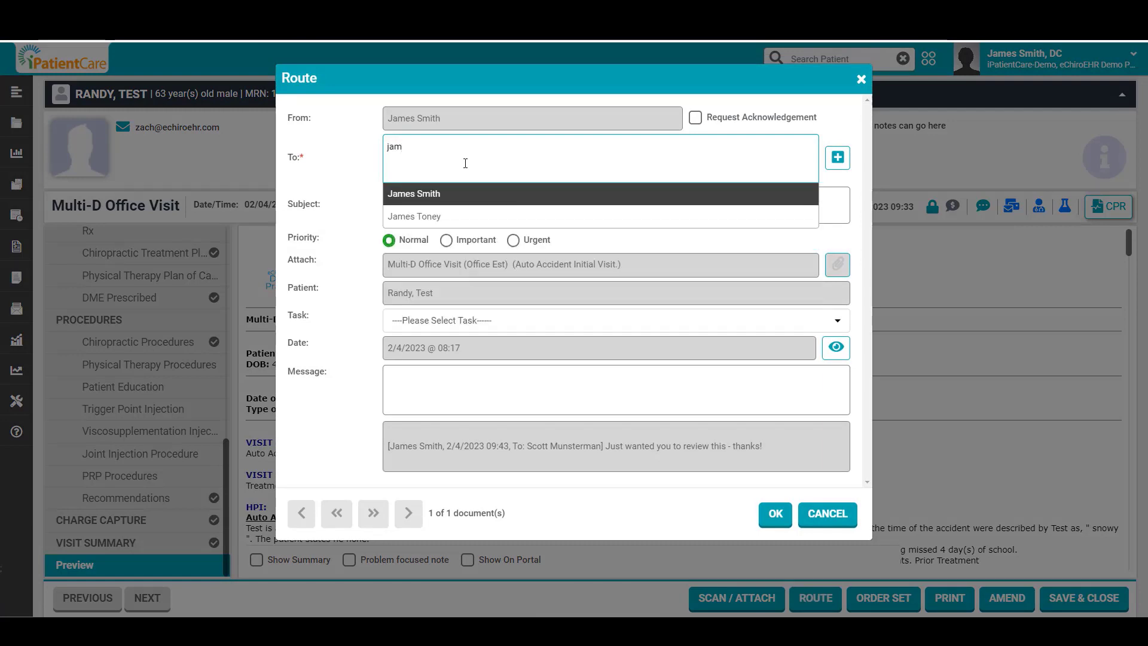
click(417, 193)
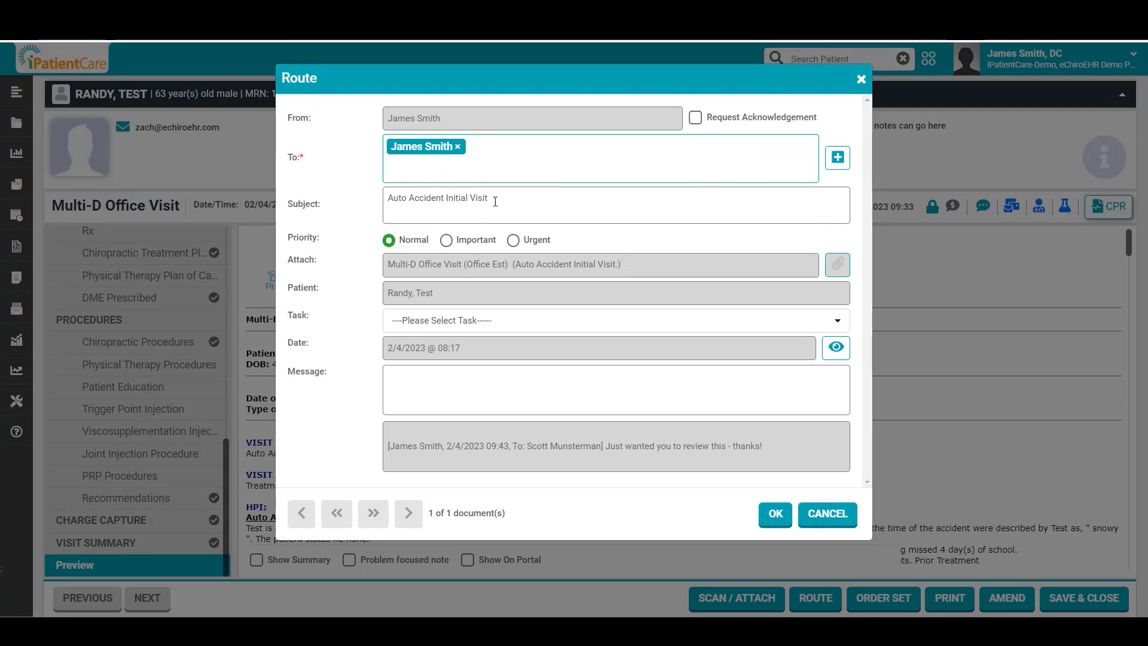
drag(491, 199, 403, 197)
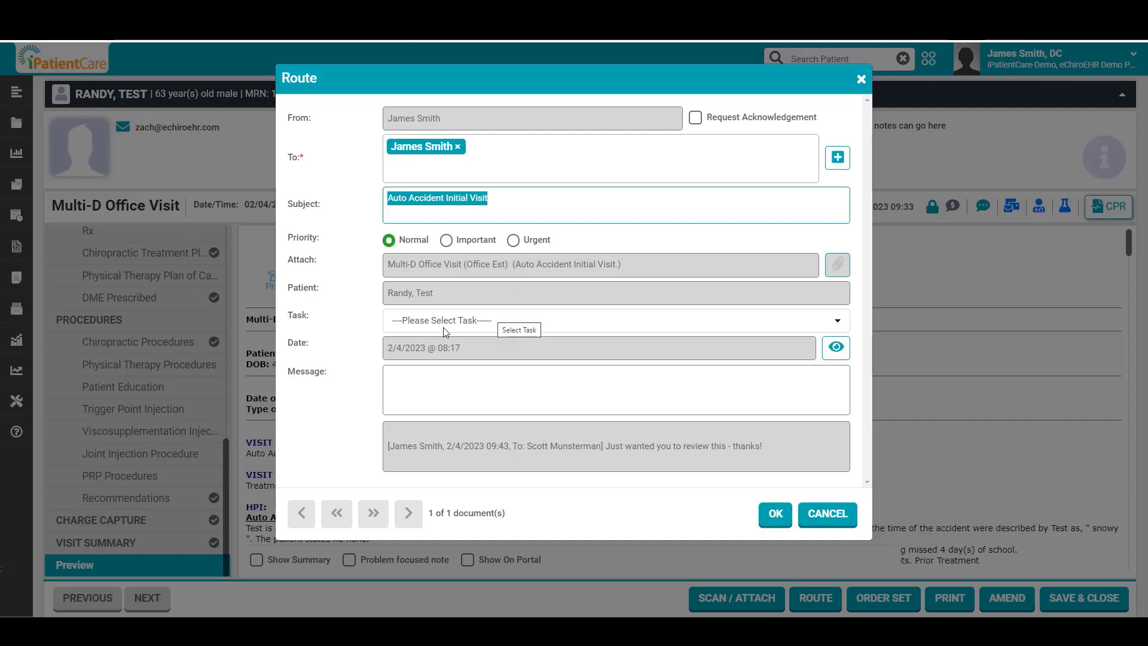
Step: Enter the routing message "Please review - thanks!" without selecting a task, and send the note
click(415, 323)
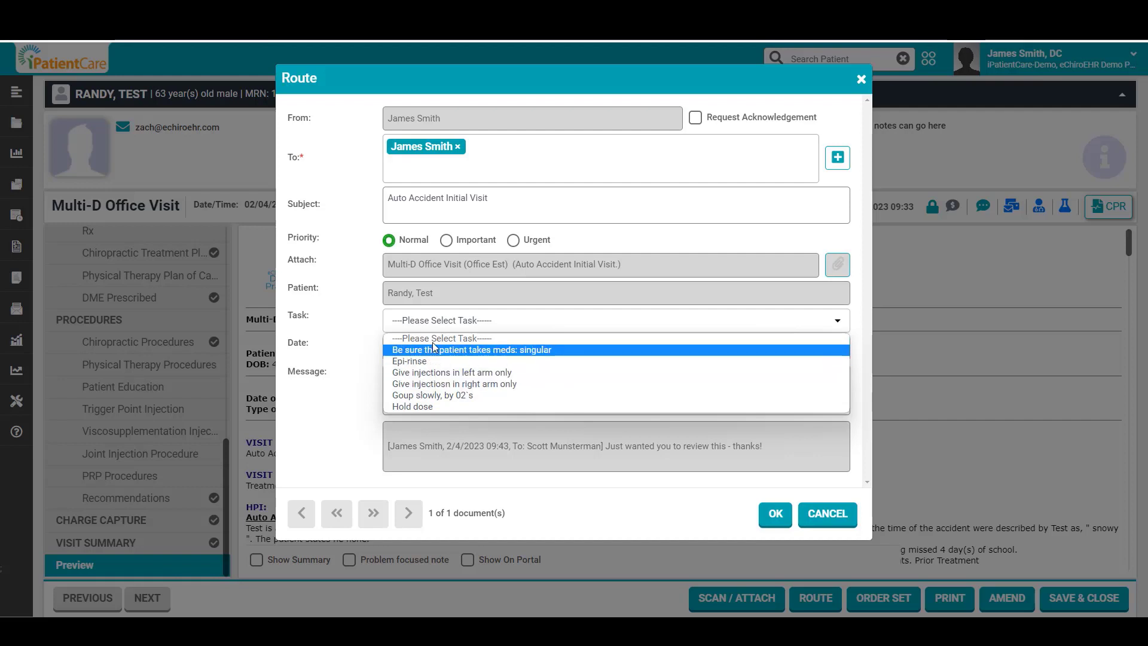
click(357, 316)
click(427, 385)
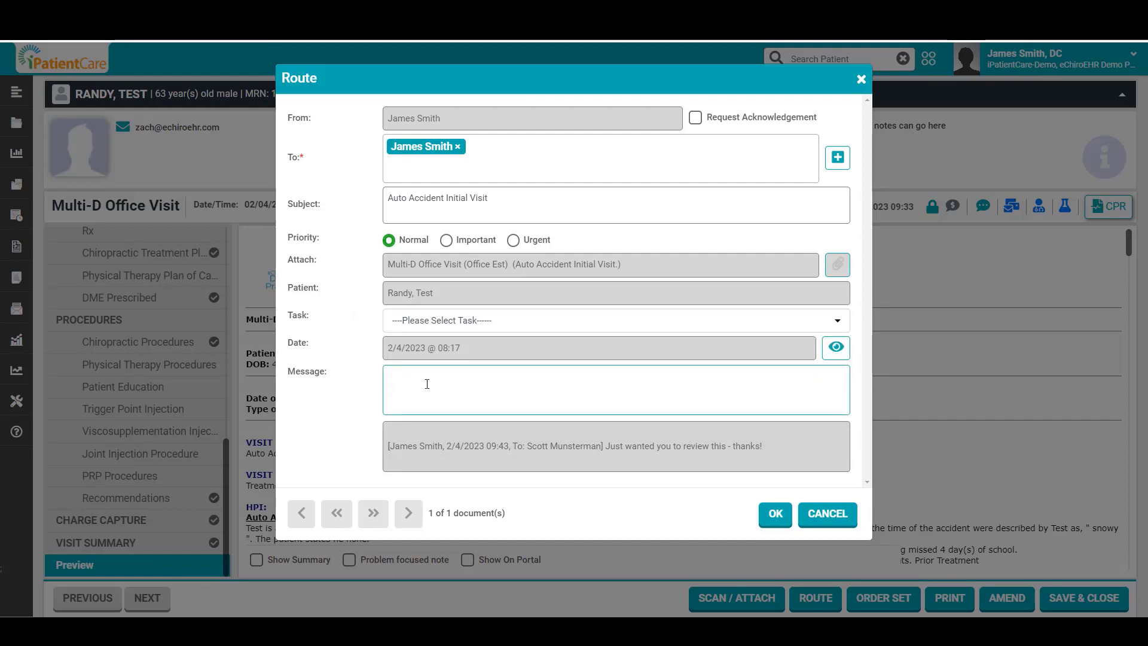
text(Please review - thanks!)
click(773, 520)
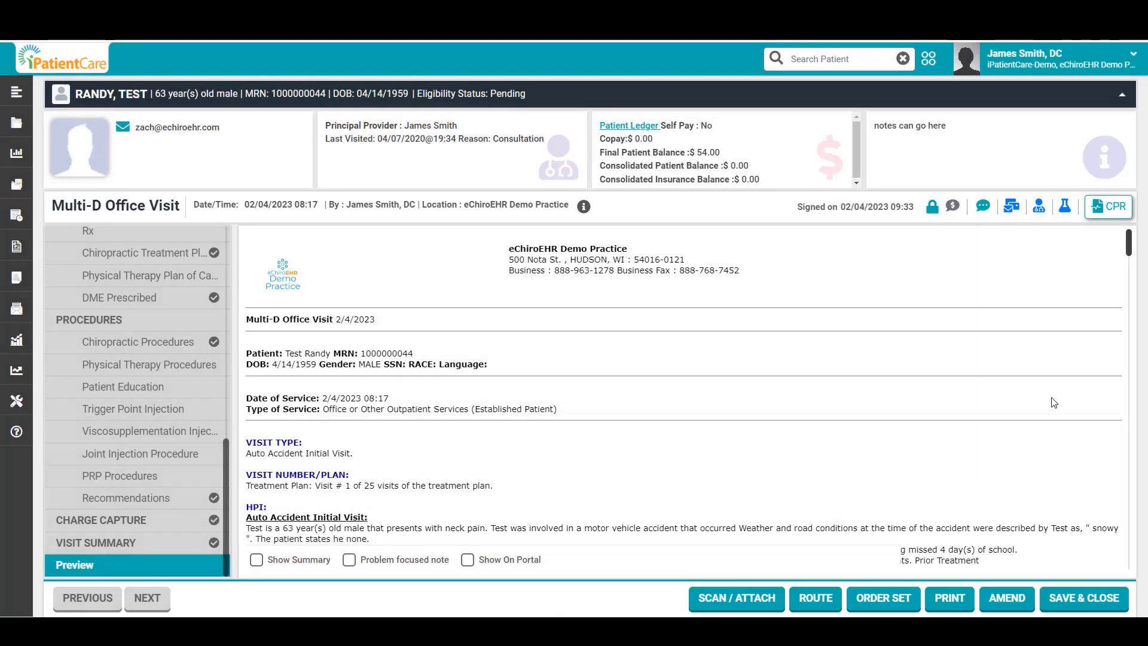
Step: Open the dashboard inbox, reply to the routed Auto Accident Initial Visit note of 02/04/2023, and add the provider as recipient
mouse_move(20, 142)
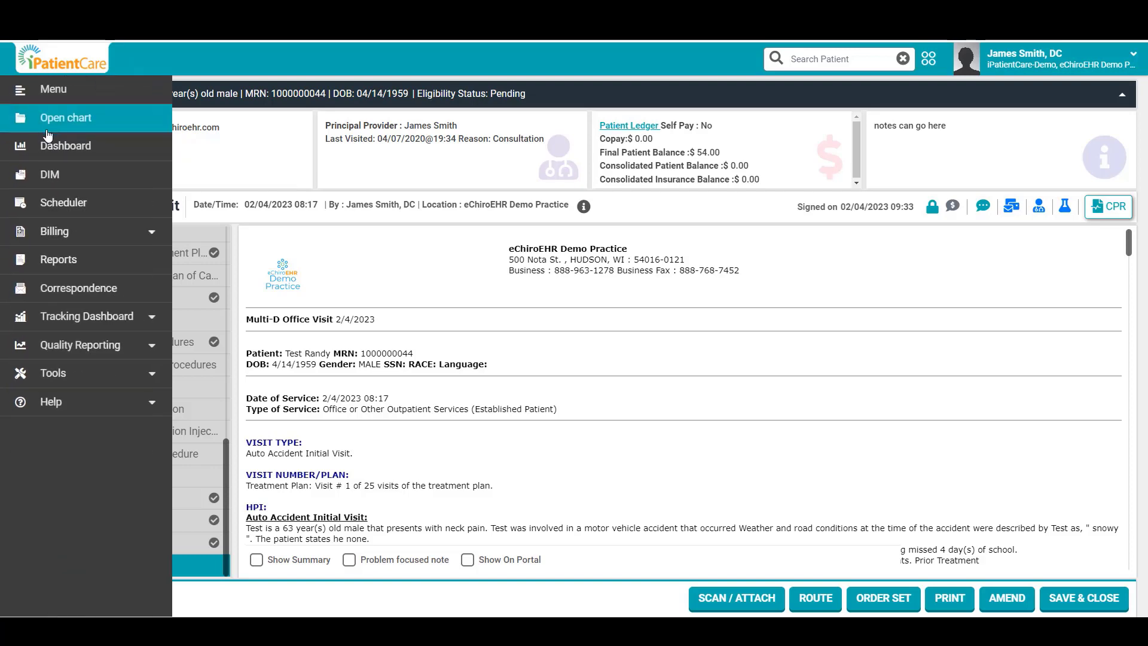
click(66, 145)
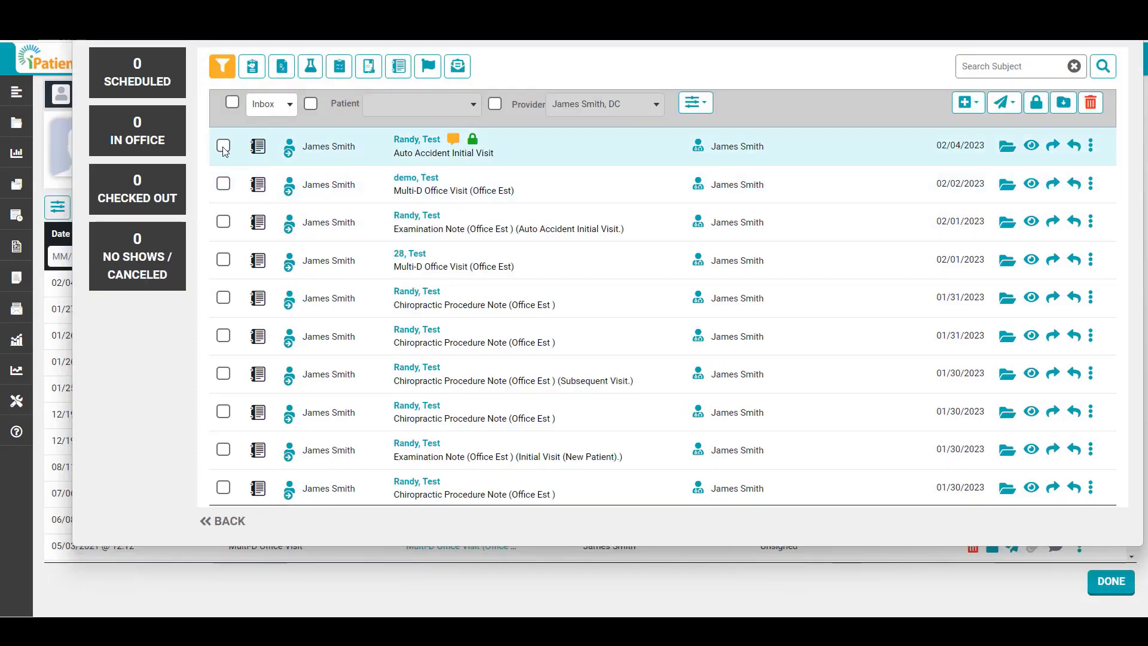
click(223, 145)
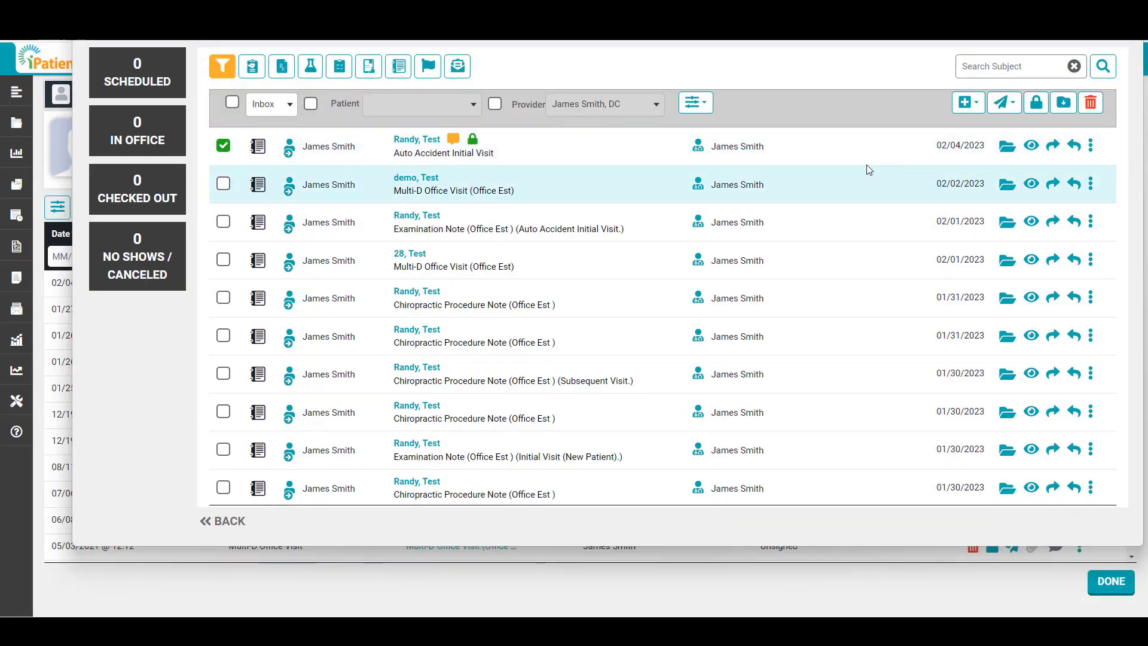
click(1074, 146)
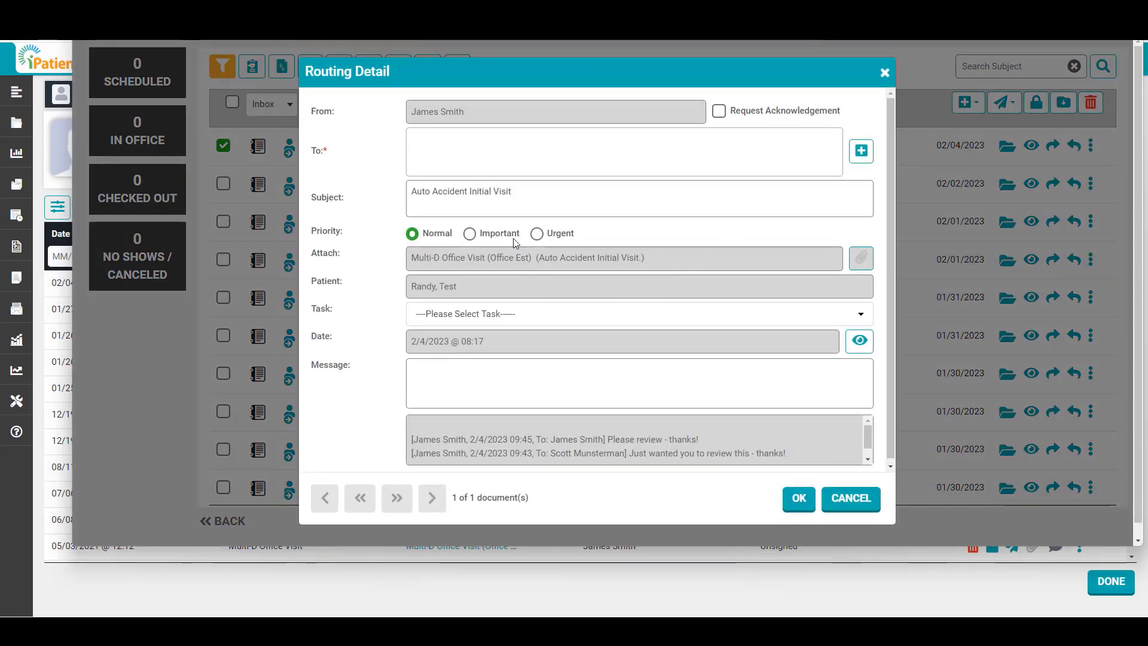
click(539, 153)
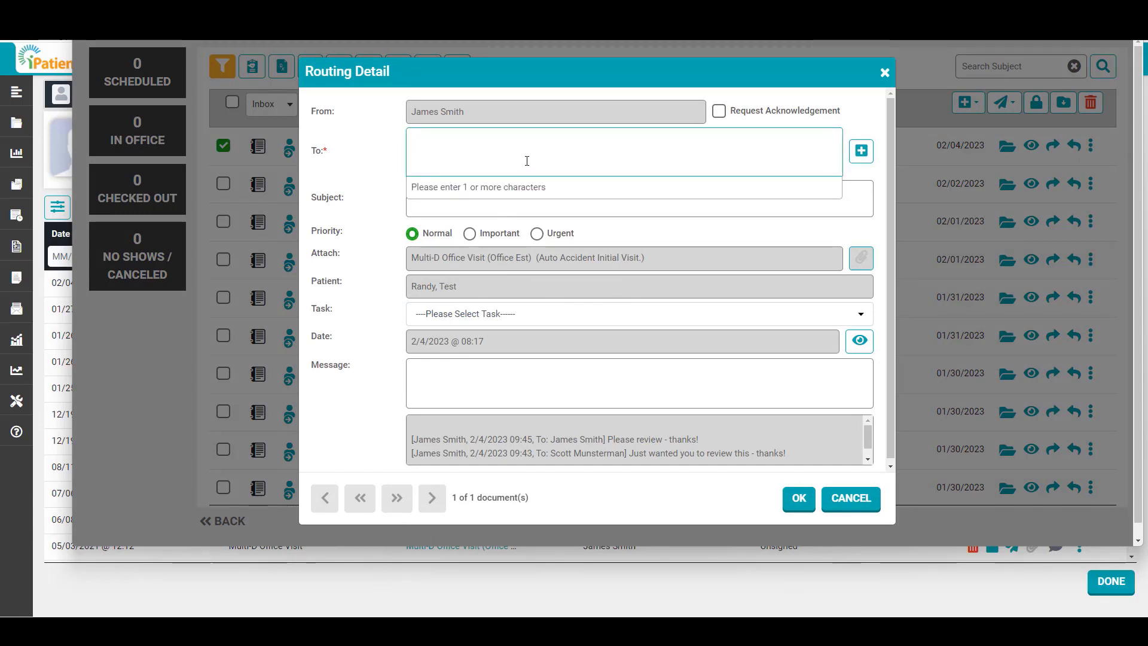
text(james)
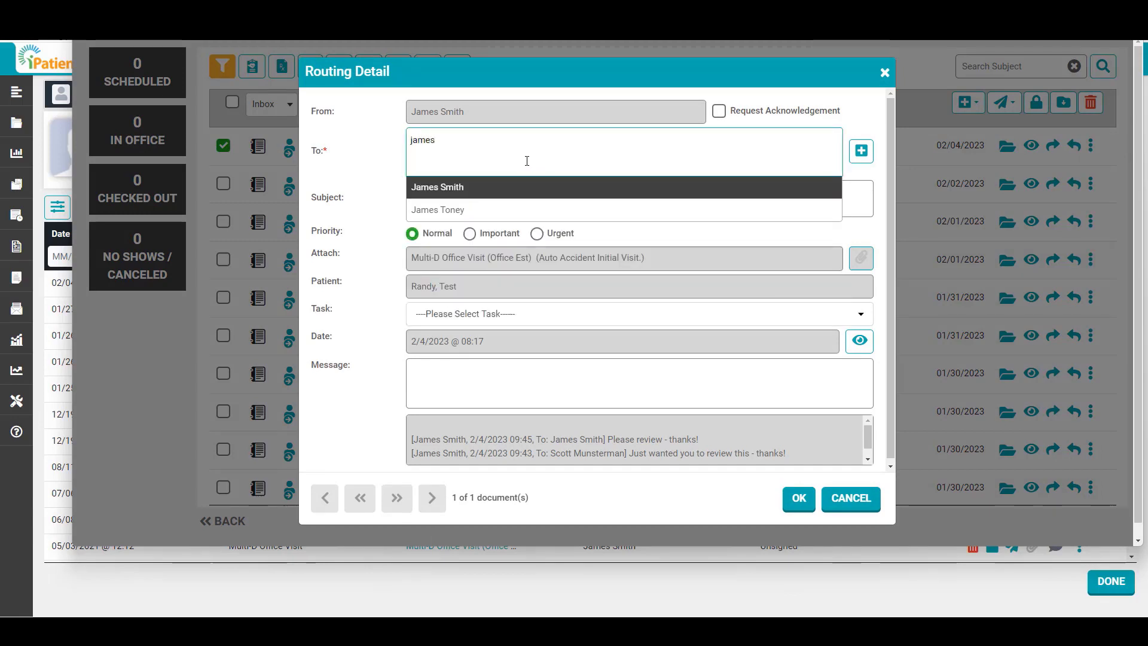
click(456, 188)
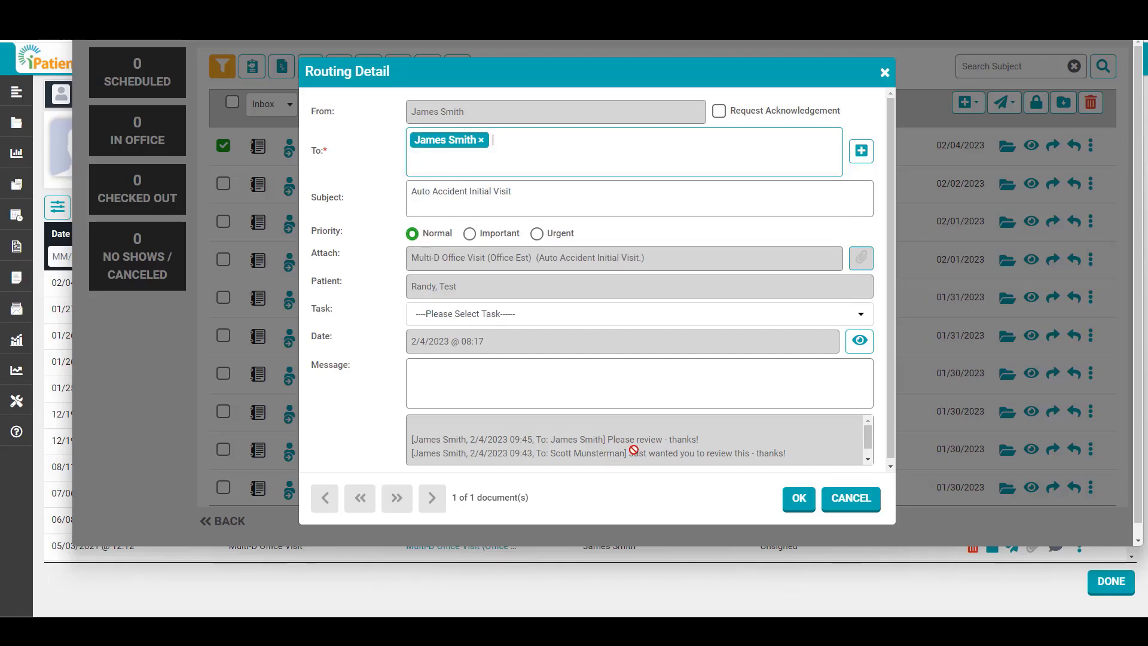
Step: Enter the reply message "looks good!" with Normal priority, send it, and close the dashboard window
drag(867, 437, 867, 440)
click(484, 375)
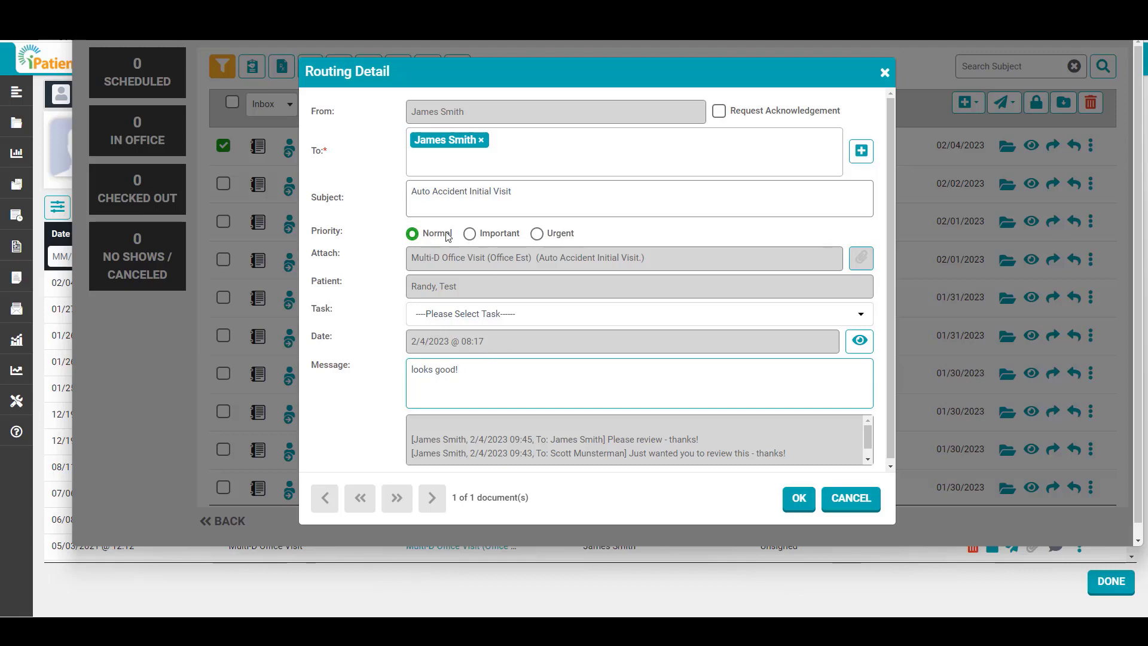
click(799, 499)
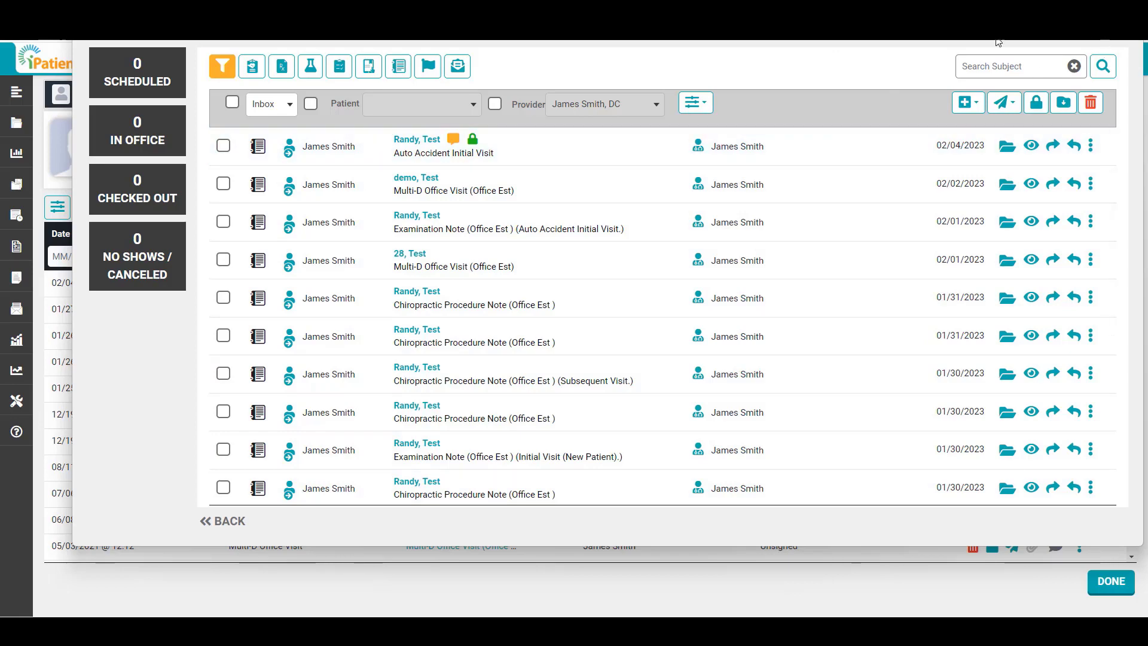
drag(1038, 10, 911, 85)
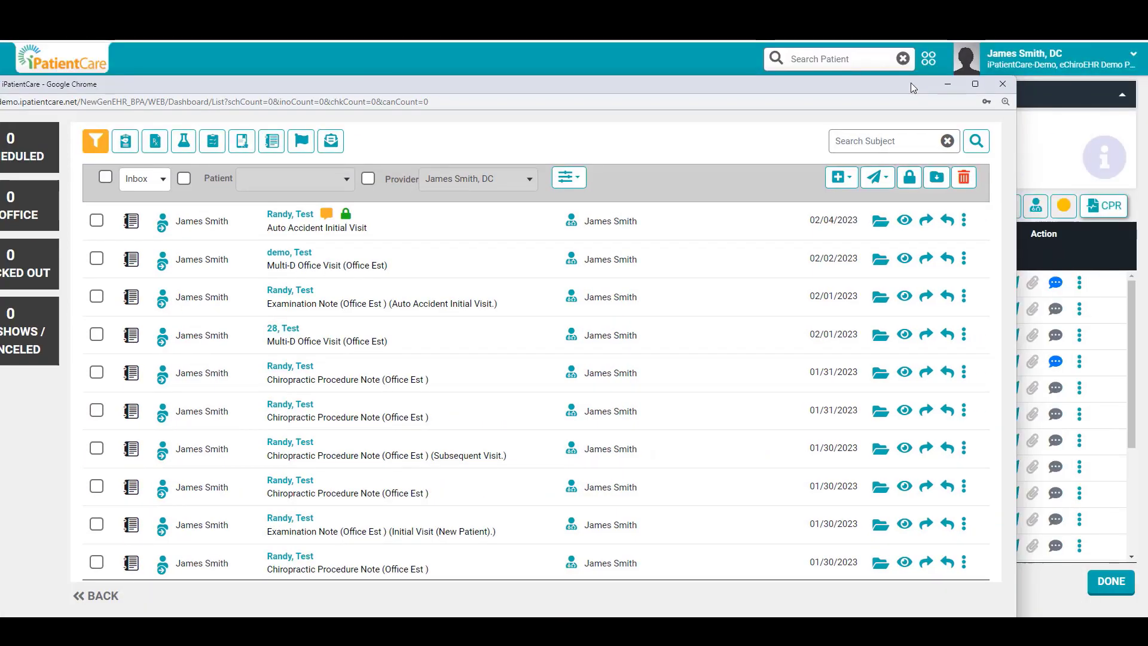
click(1003, 85)
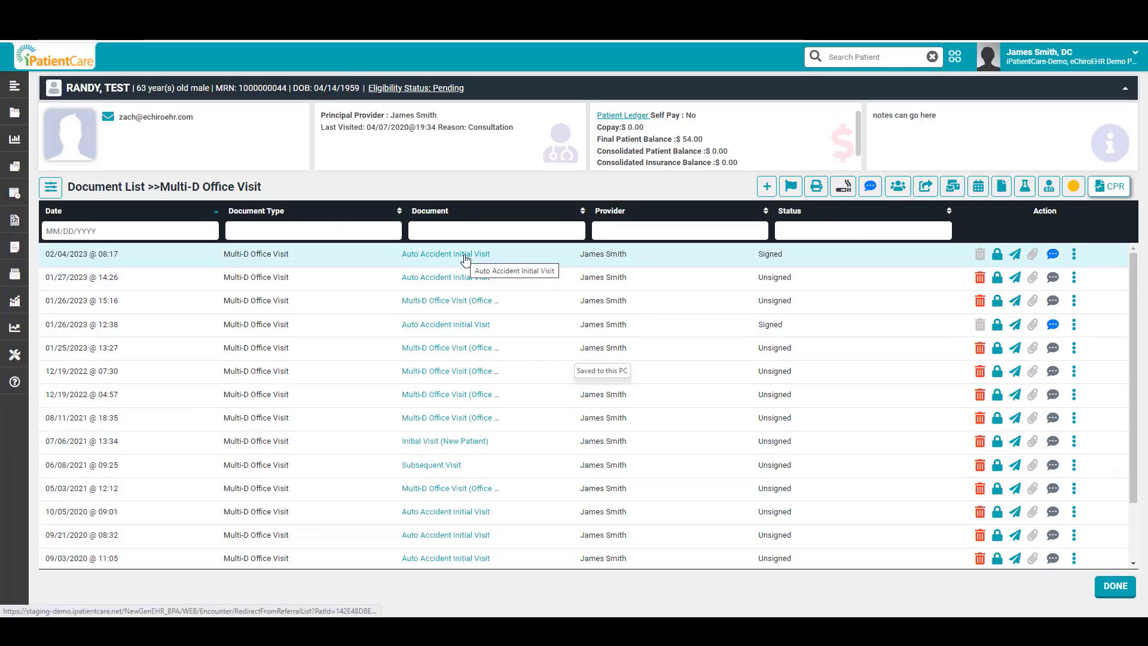
Step: Reopen the signed Auto Accident Initial Visit of 02/04/2023 and print it with Fax as the destination
click(465, 256)
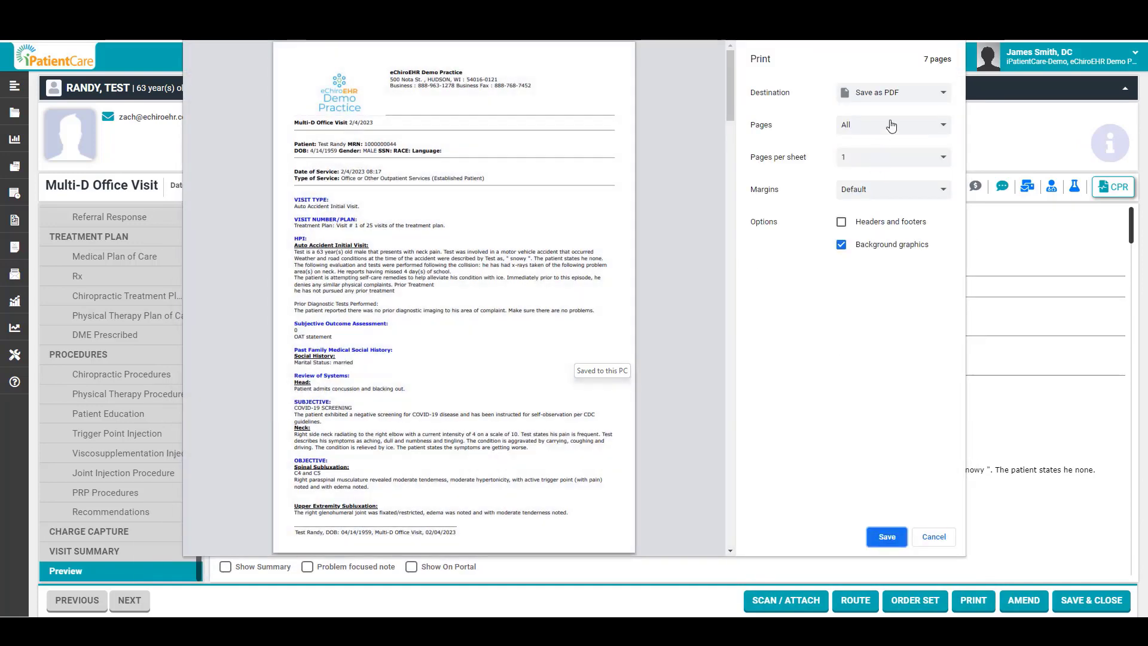
click(922, 95)
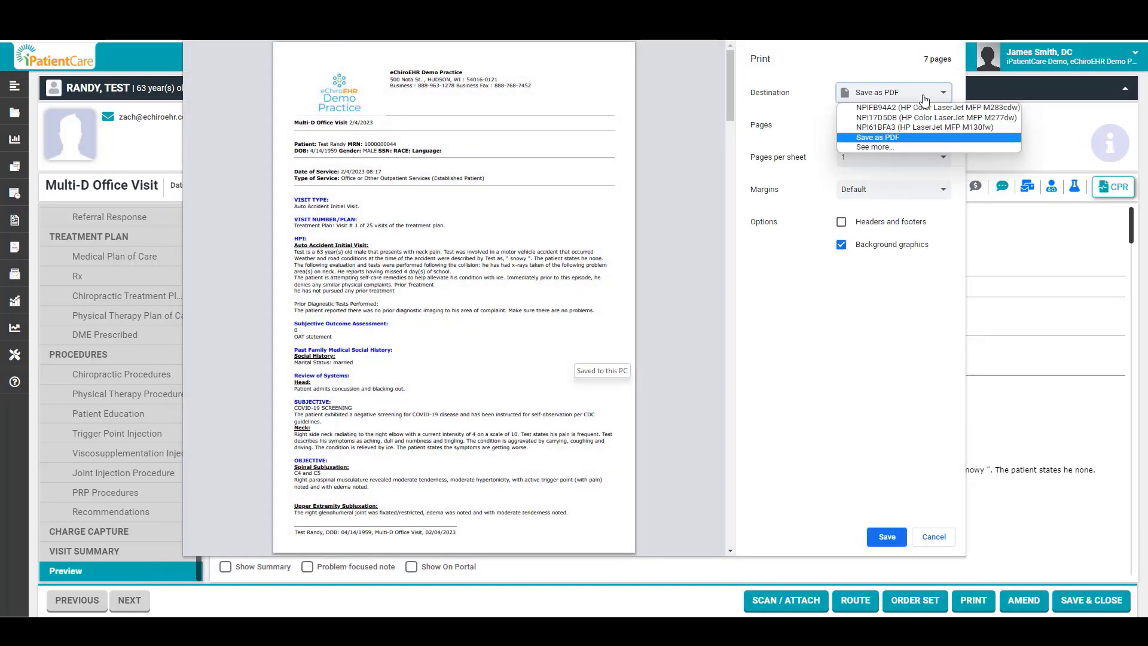
click(888, 148)
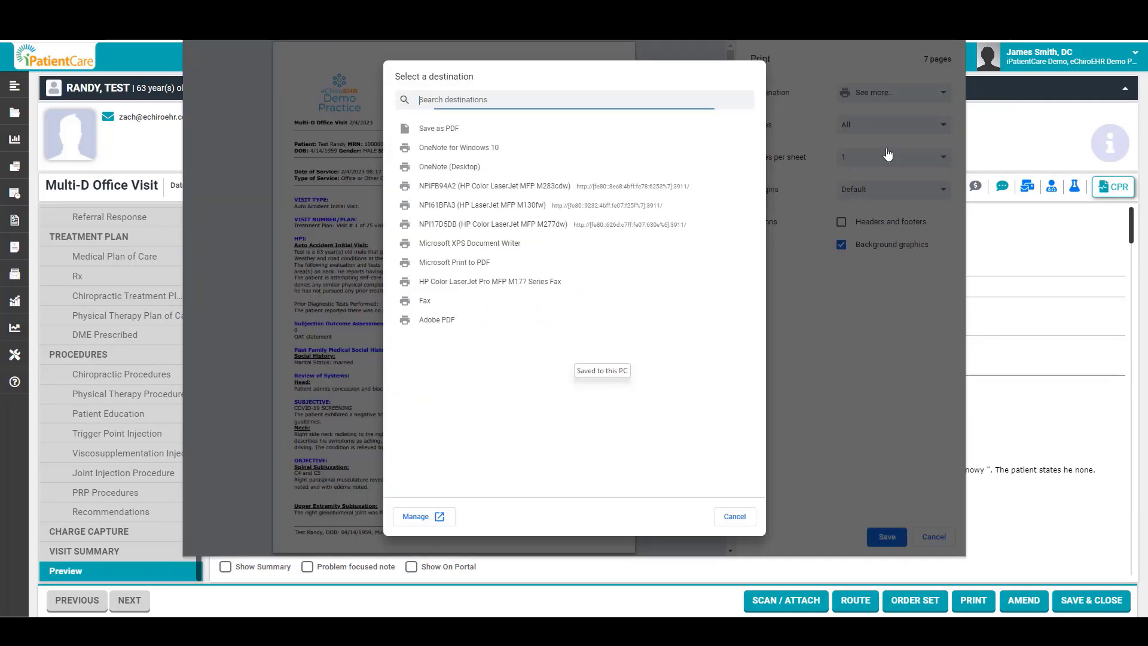
click(425, 300)
click(887, 537)
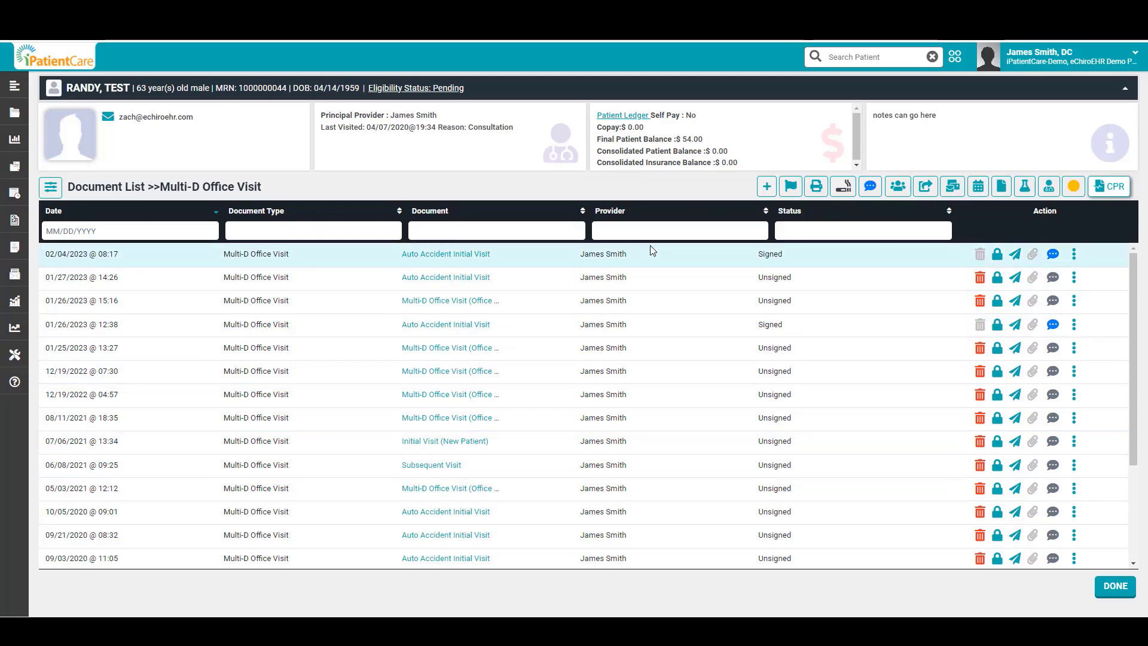
Step: Create a new outpatient consent form dated 02/04/2023 with the consent type Chiropractic Informed Consent
click(51, 188)
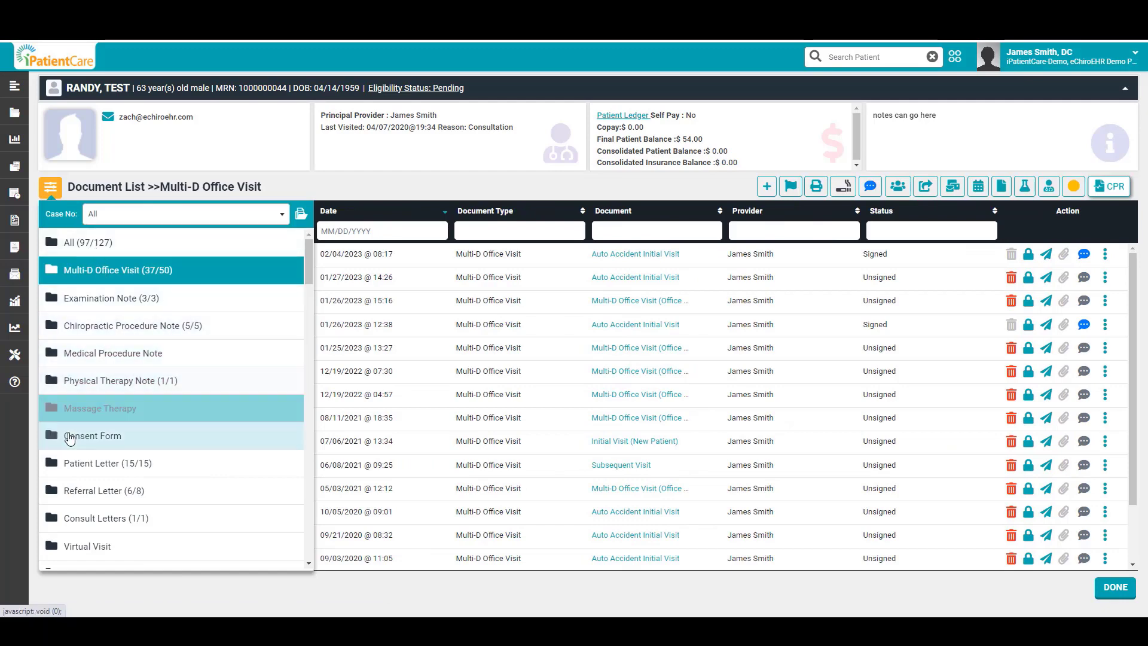
click(98, 441)
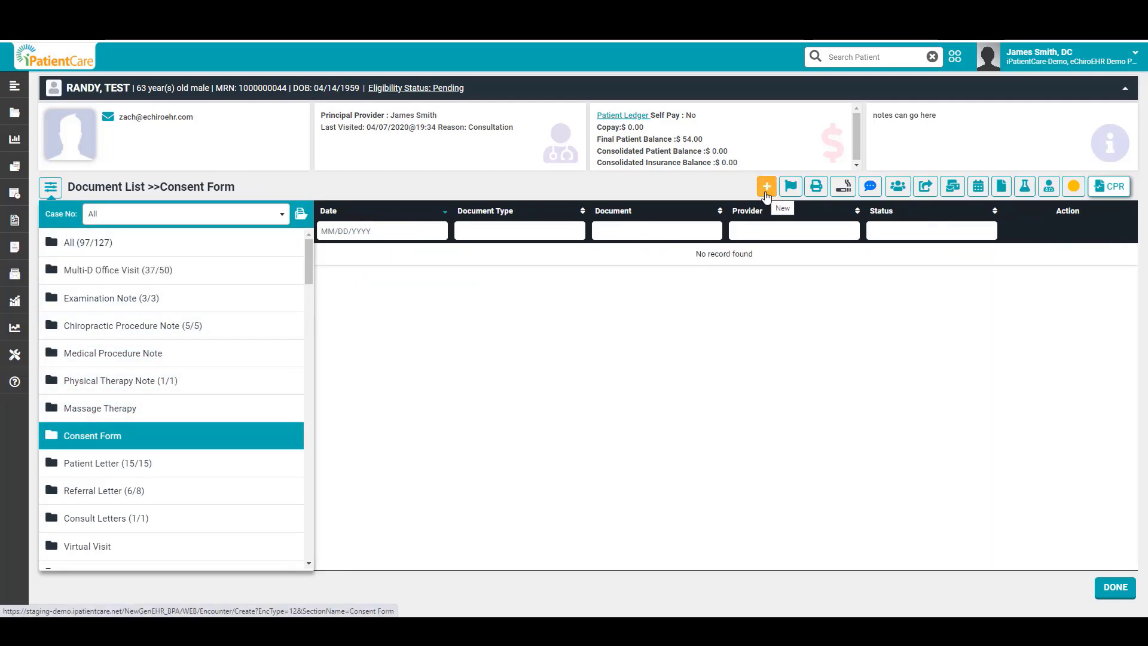
click(767, 190)
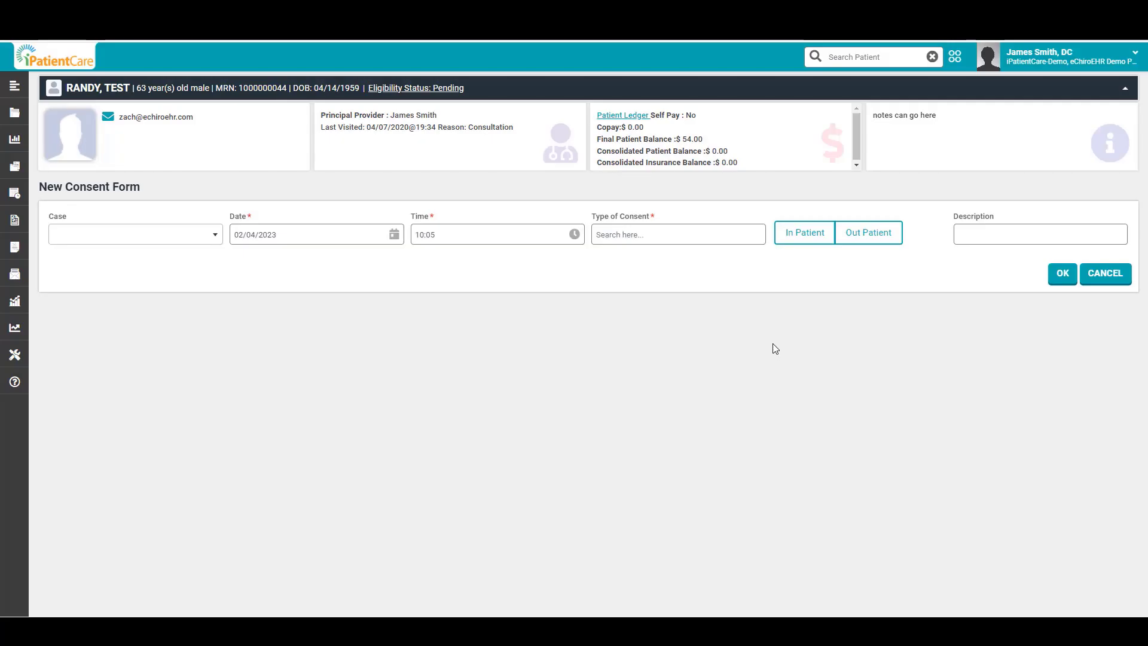
click(636, 235)
text(chi)
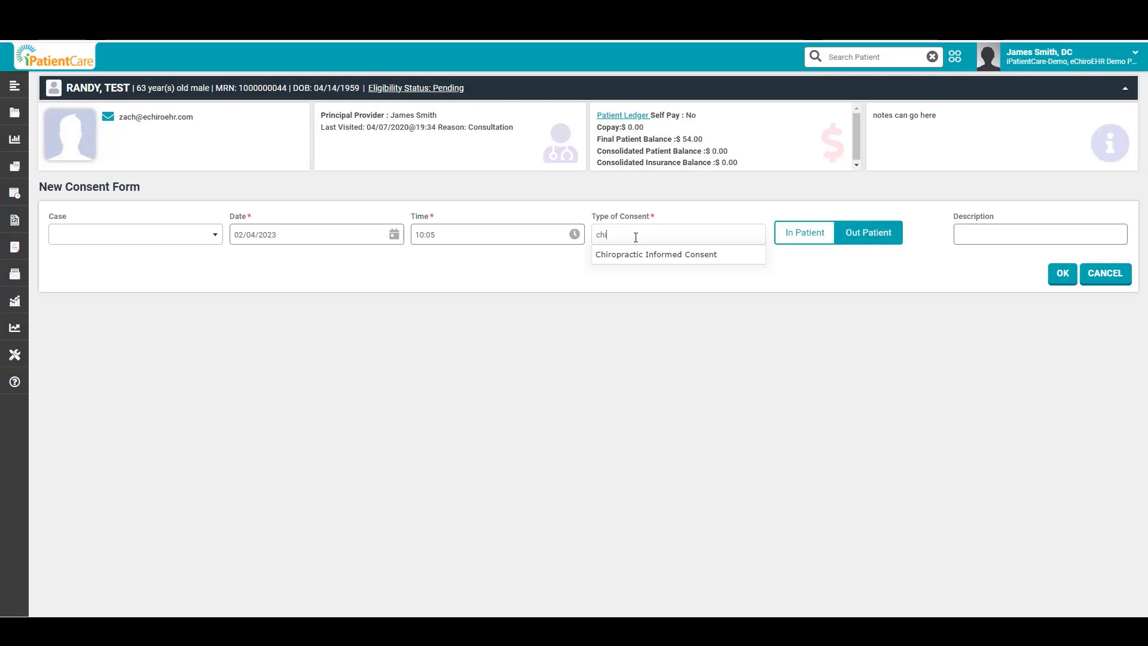
click(632, 256)
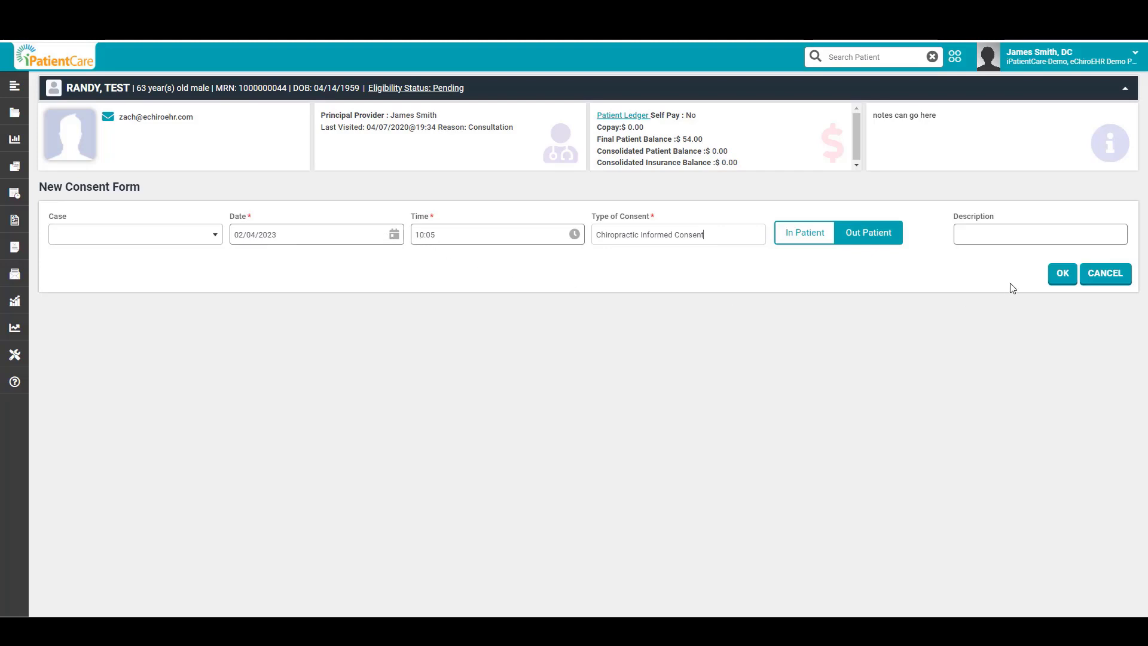
click(1062, 275)
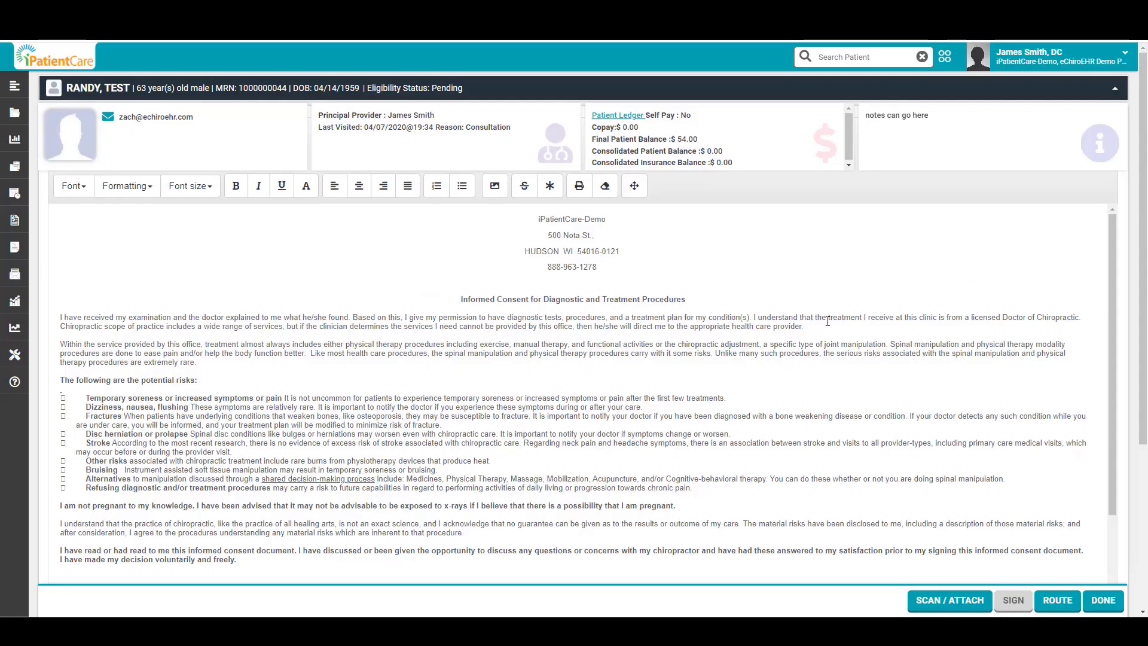
Step: Capture the patient's handwritten electronic signature on the consent form, keeping the relation as Self
scroll(825, 321, down, 3)
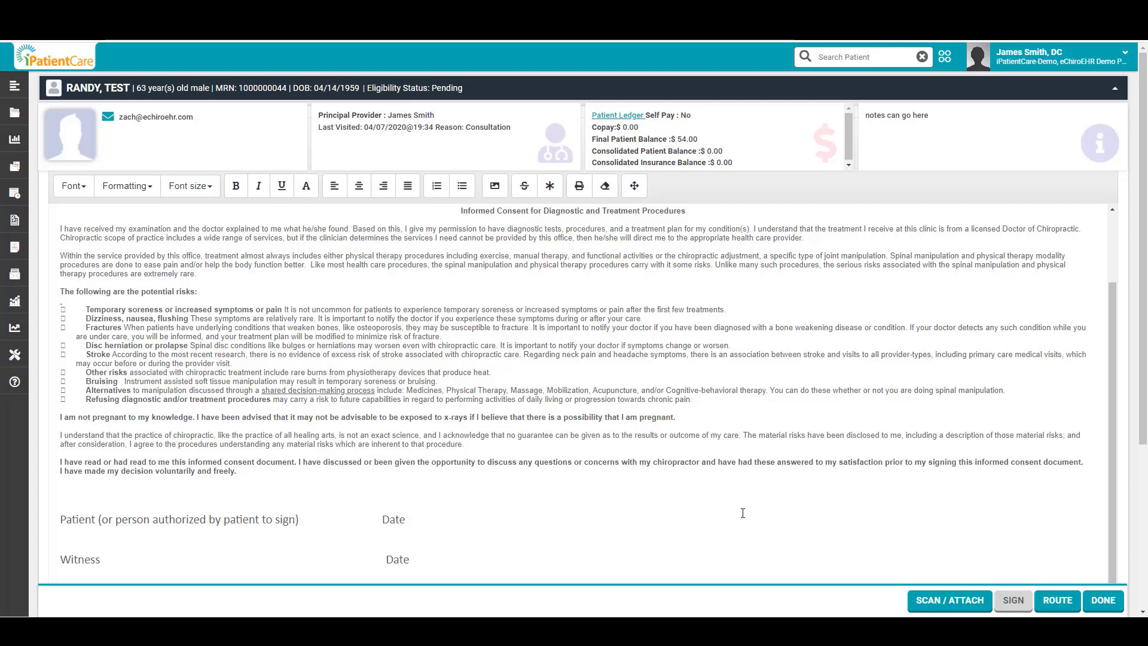
click(1010, 601)
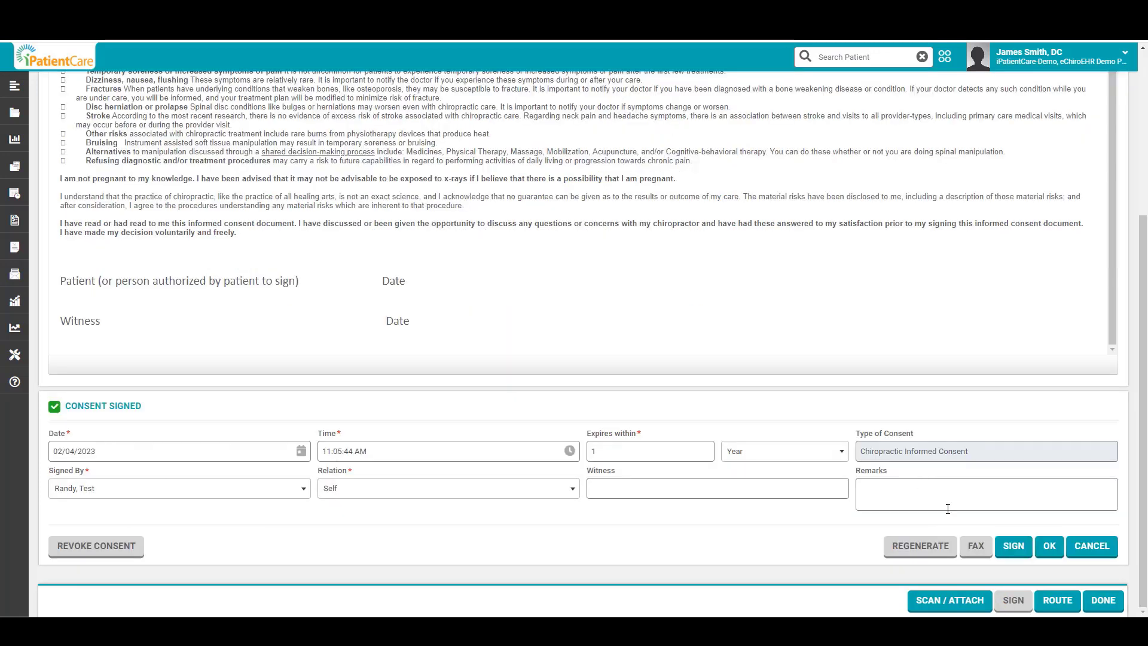
click(1012, 545)
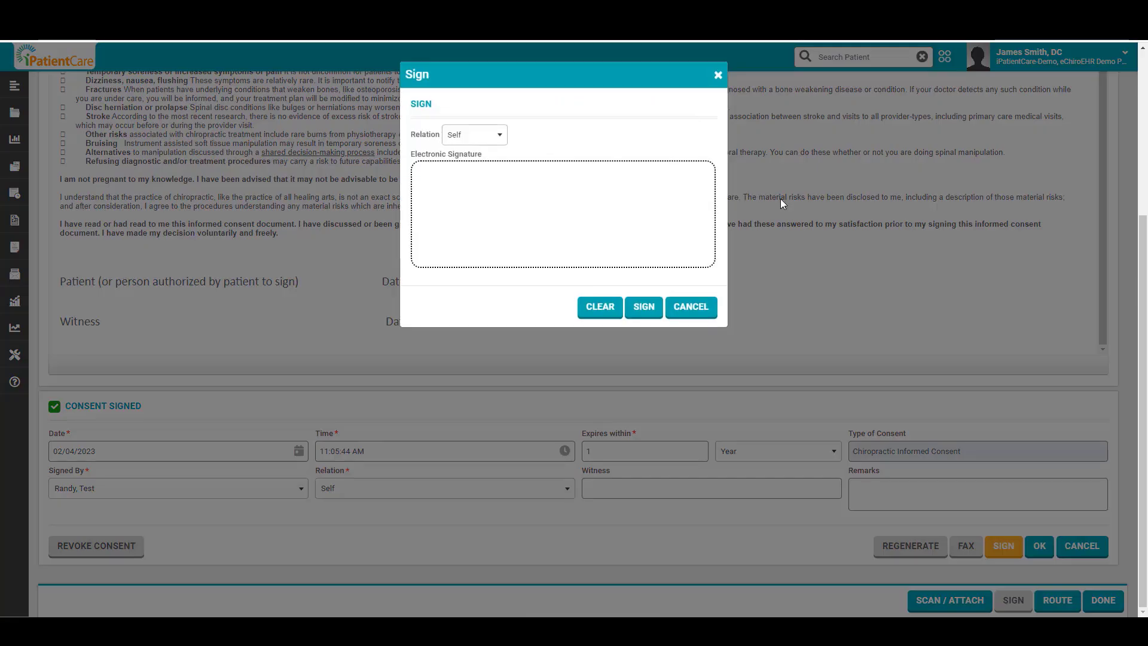
mouse_move(475, 176)
mouse_down()
mouse_move(456, 223)
mouse_move(526, 180)
mouse_move(638, 214)
mouse_up()
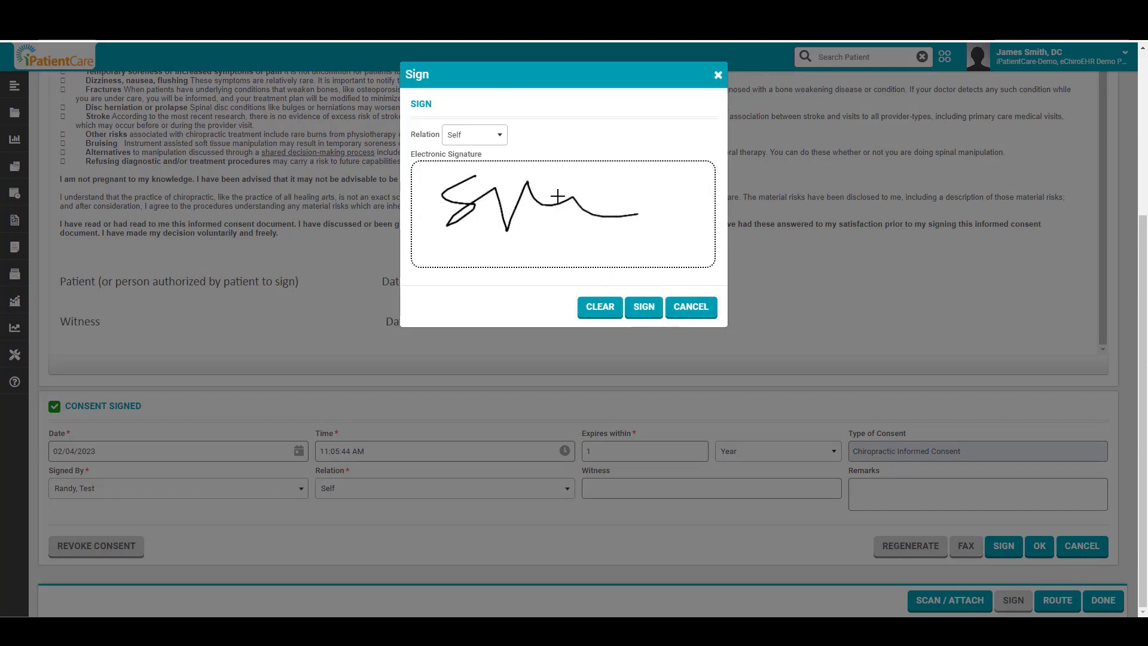
click(501, 139)
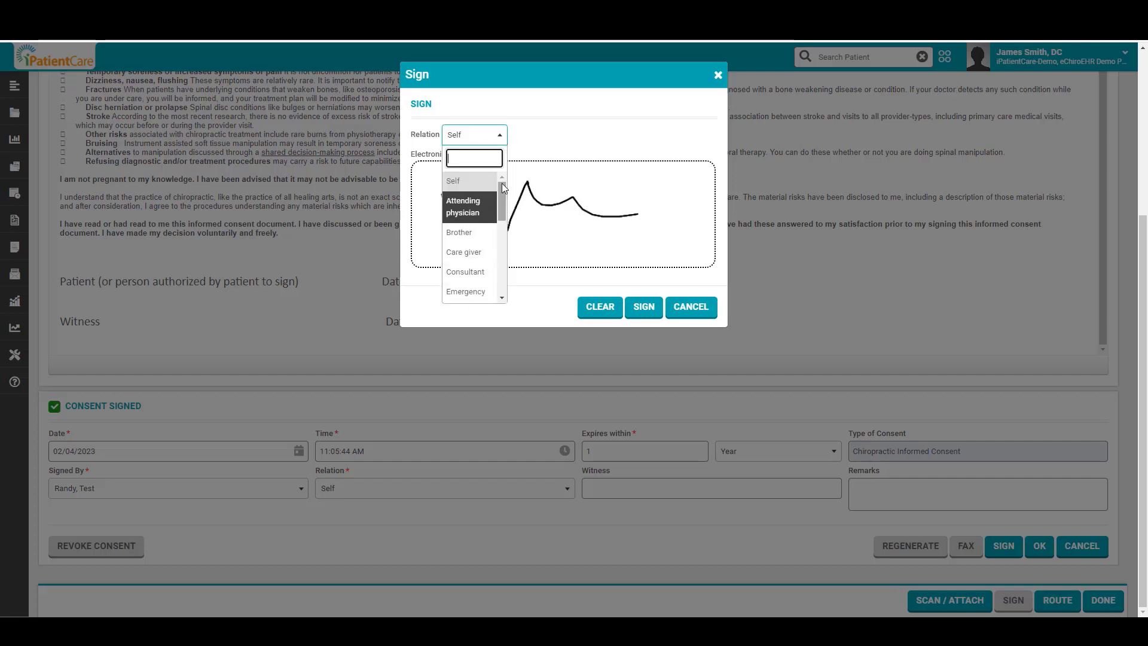
click(525, 119)
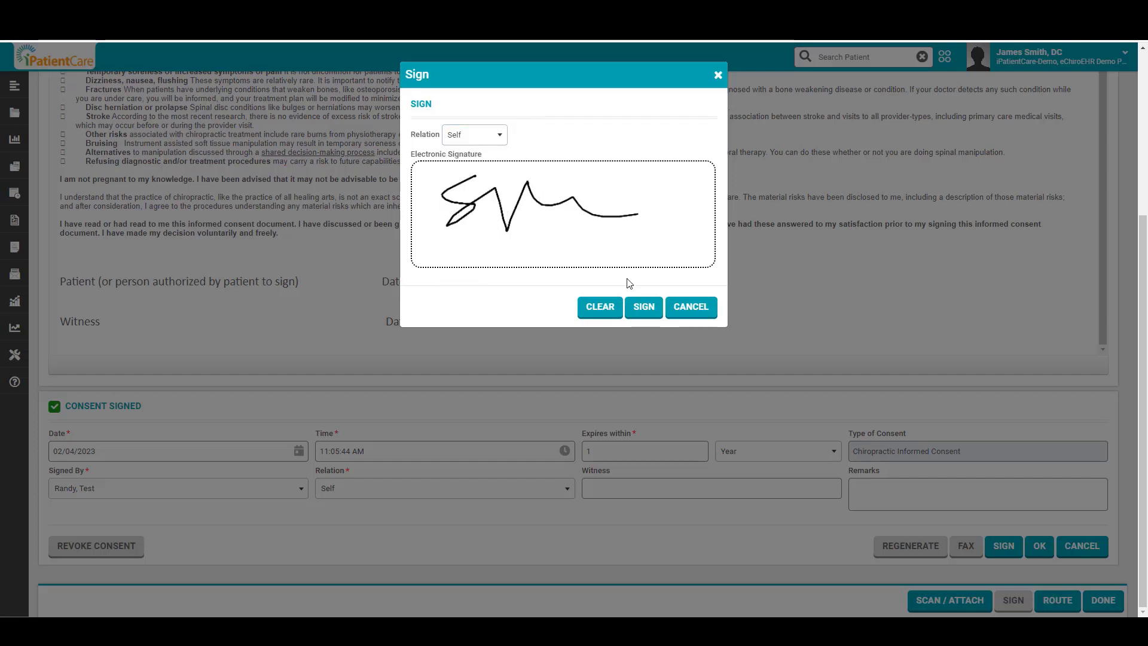
click(639, 310)
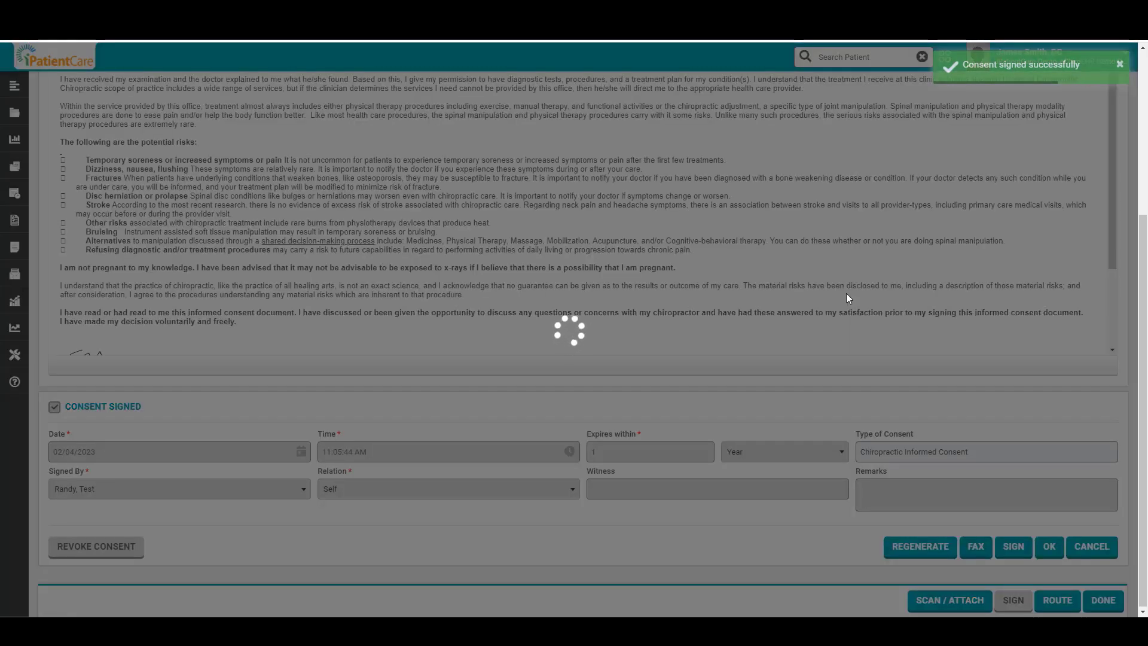
Step: Save the patient-signed consent form and sign it as the provider, entering the electronic signature password
scroll(737, 259, down, 2)
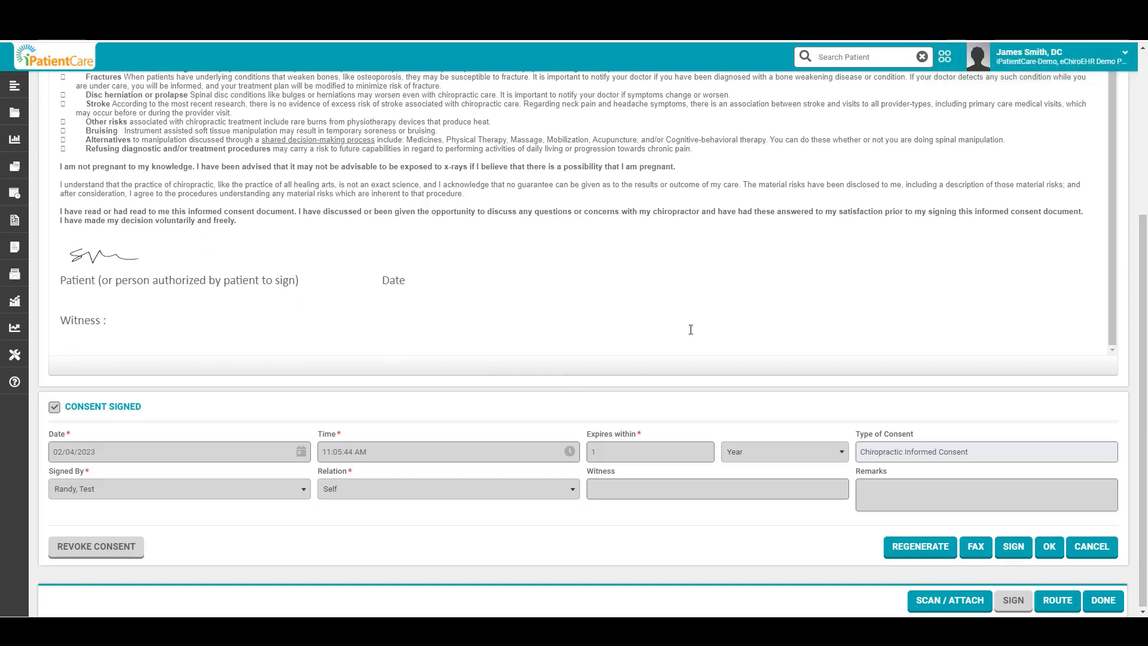
click(1049, 549)
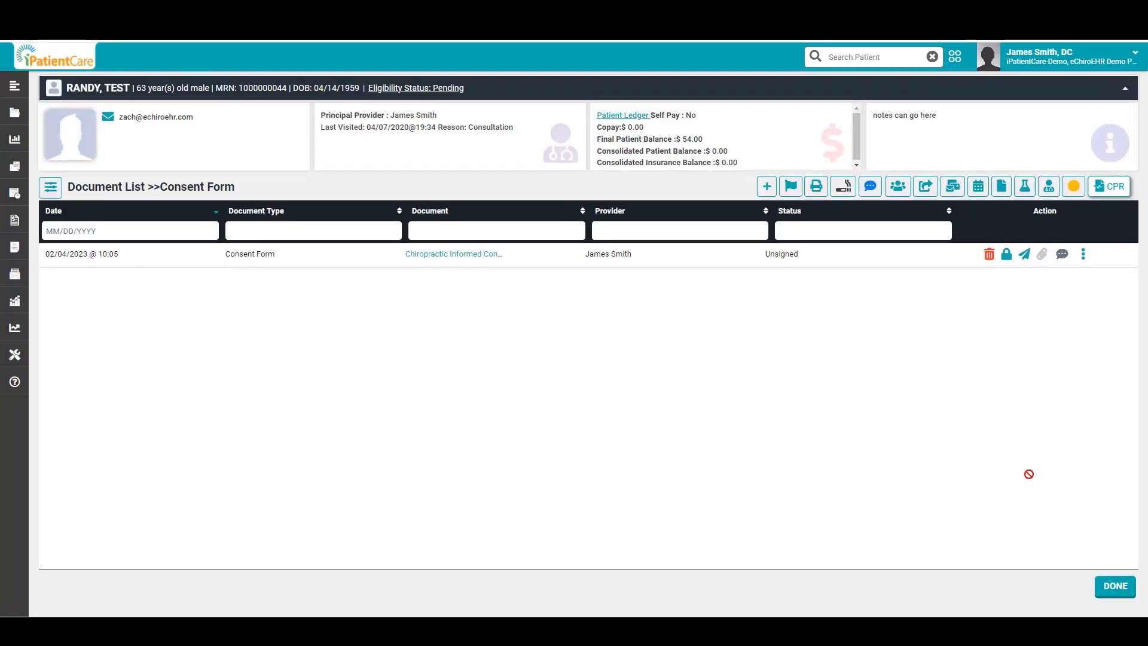
click(1006, 261)
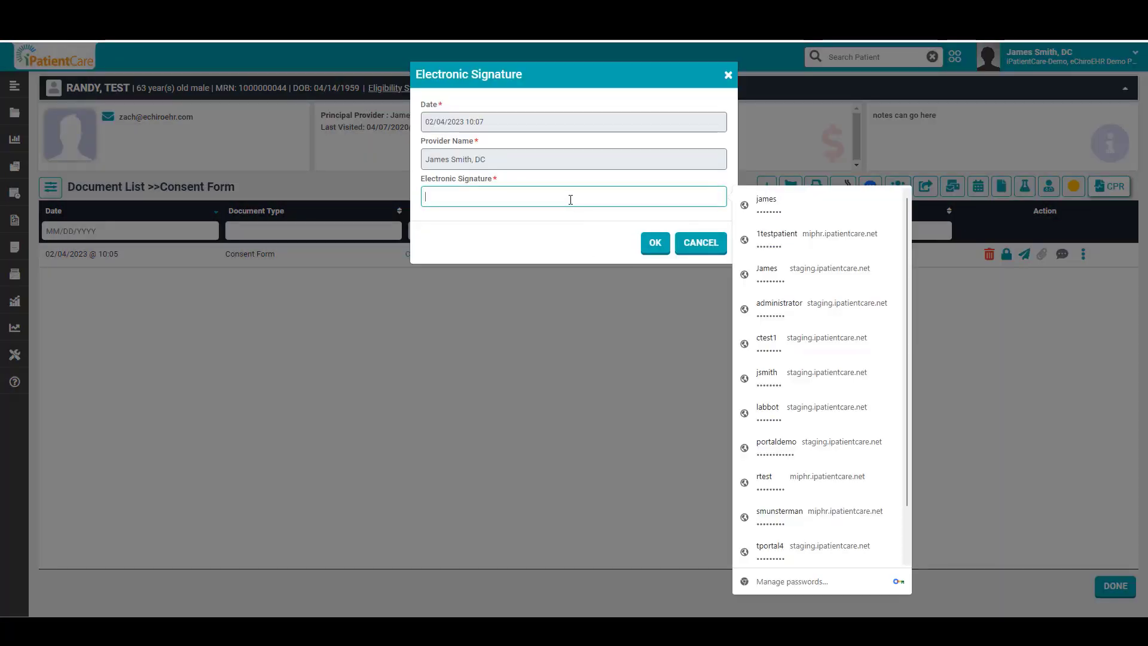
click(660, 252)
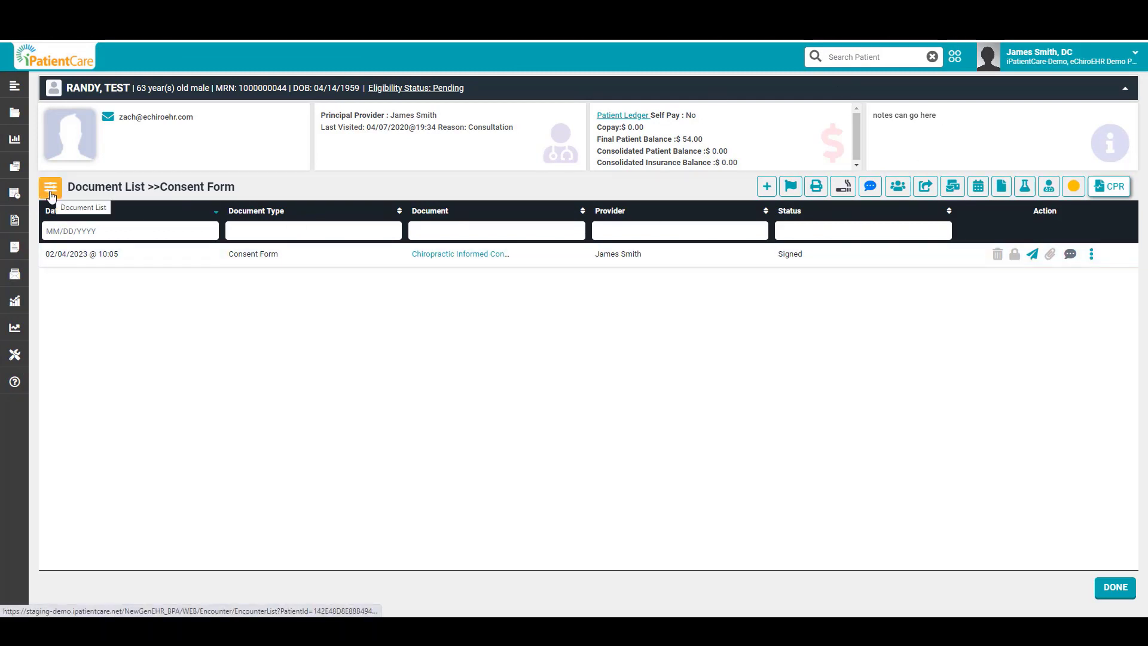
Step: Create an outpatient patient letter dated 02/04/2023 of type Authorization of Return to Activity, based on the 02/04/2023 @ 08:17 Multi-D Office Visit note
click(51, 194)
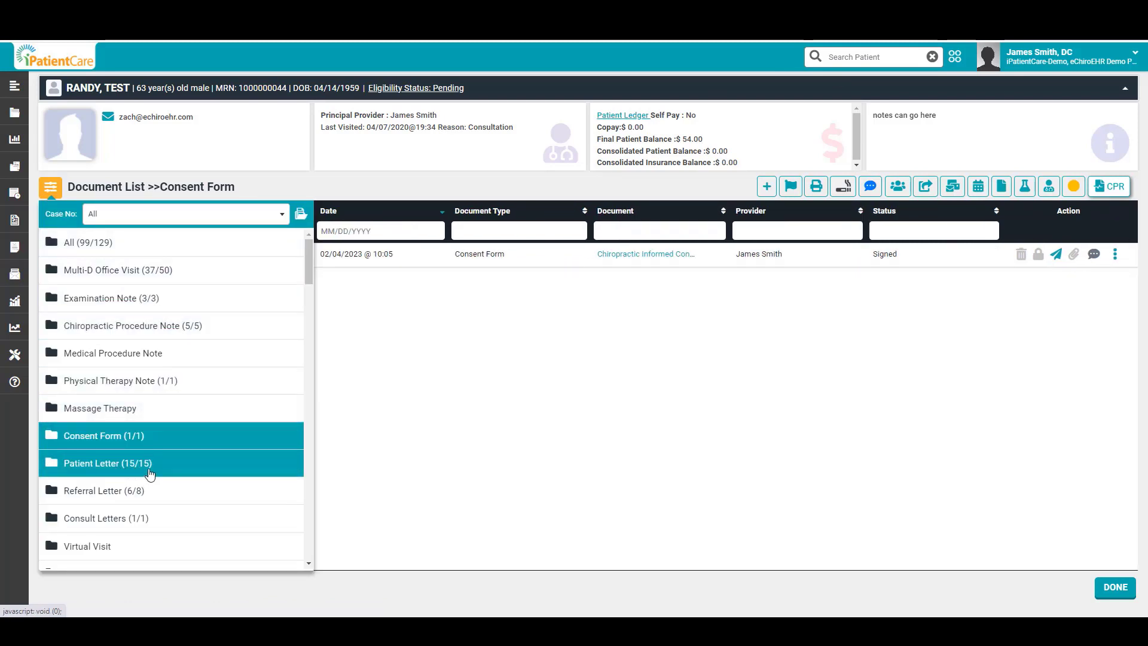
click(149, 474)
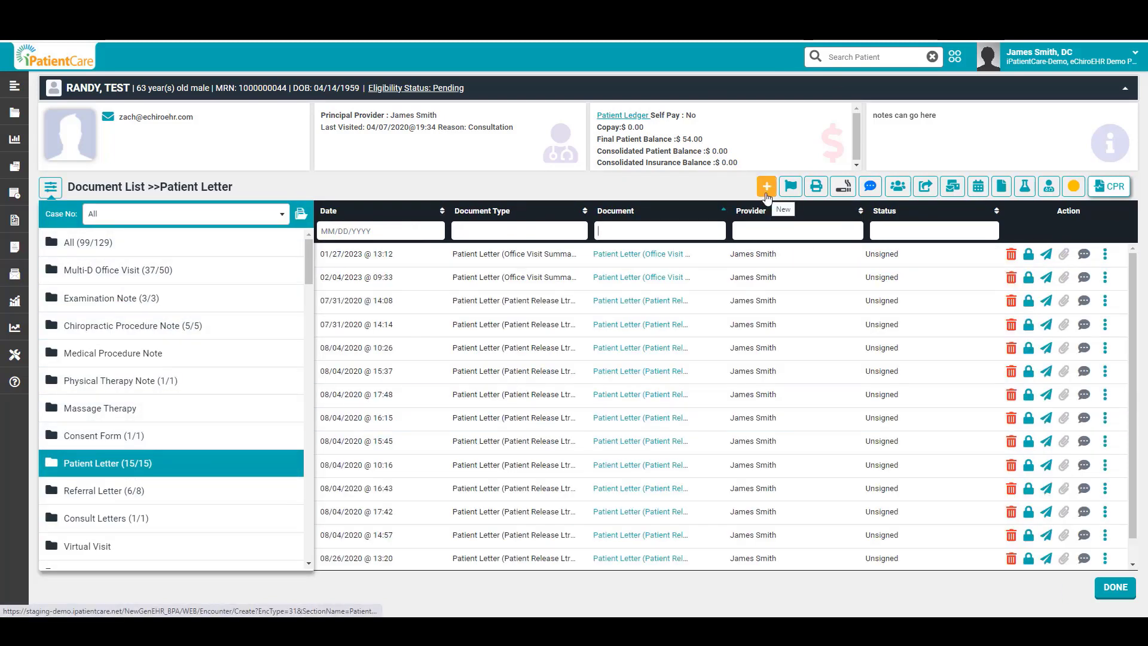
click(766, 193)
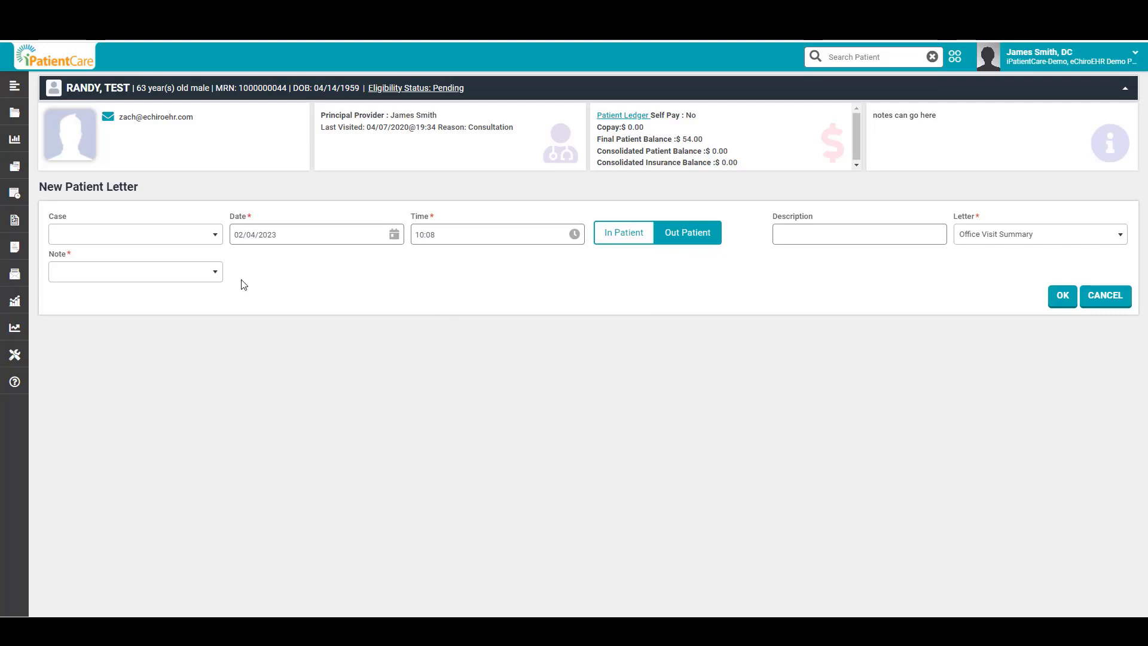
click(216, 274)
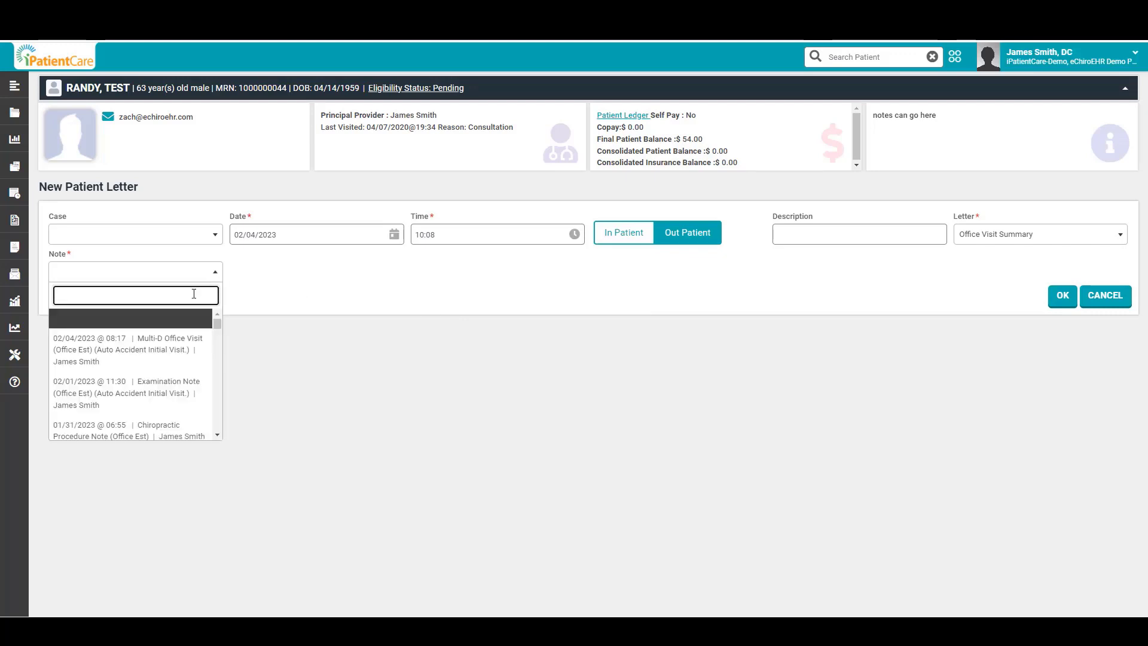
click(134, 354)
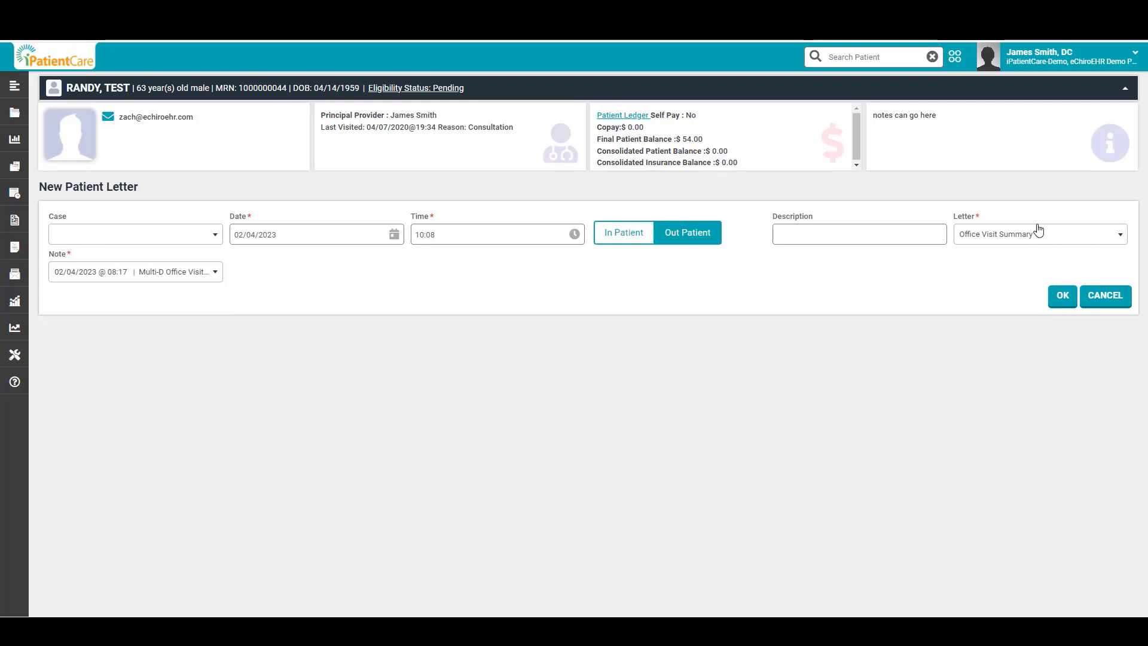
click(1120, 237)
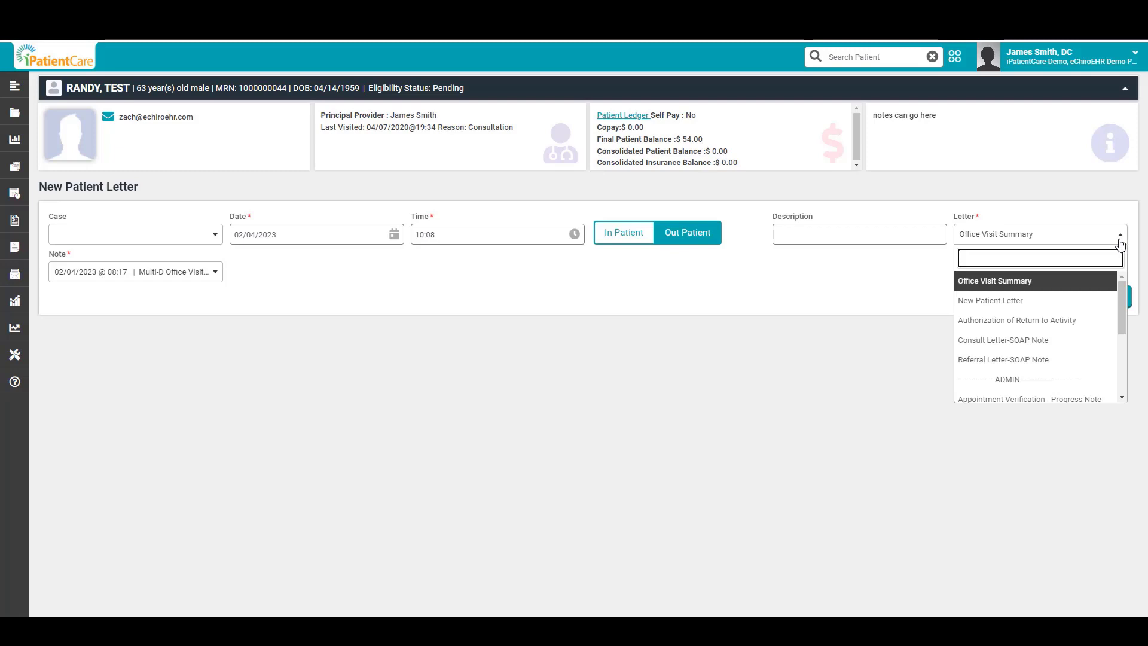
click(1057, 323)
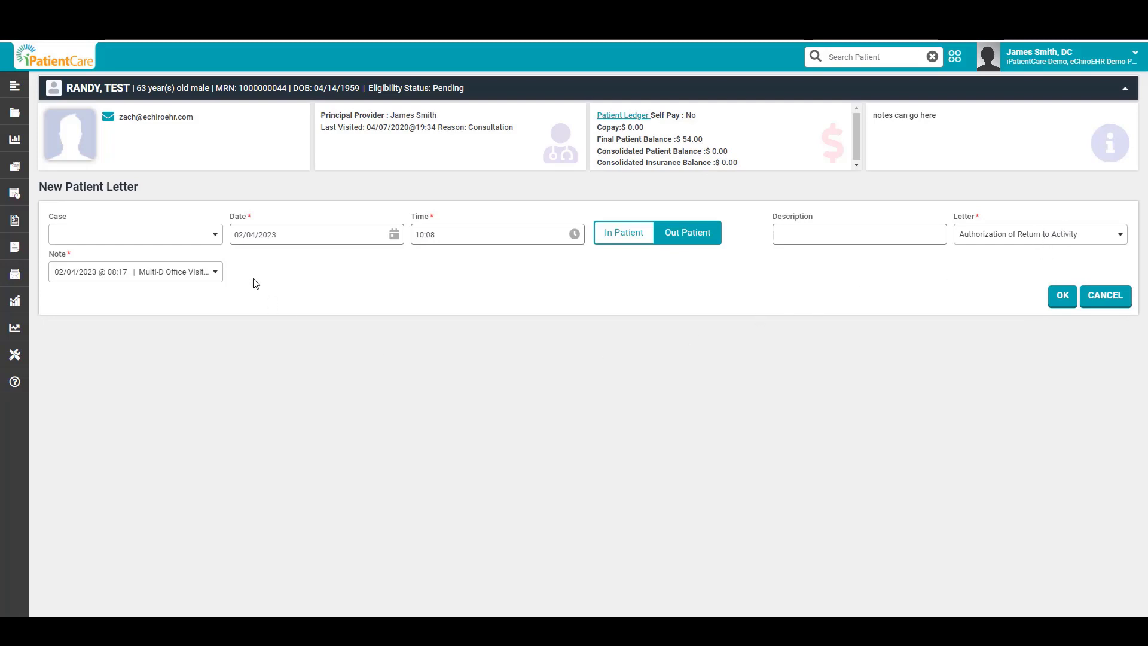
click(1062, 296)
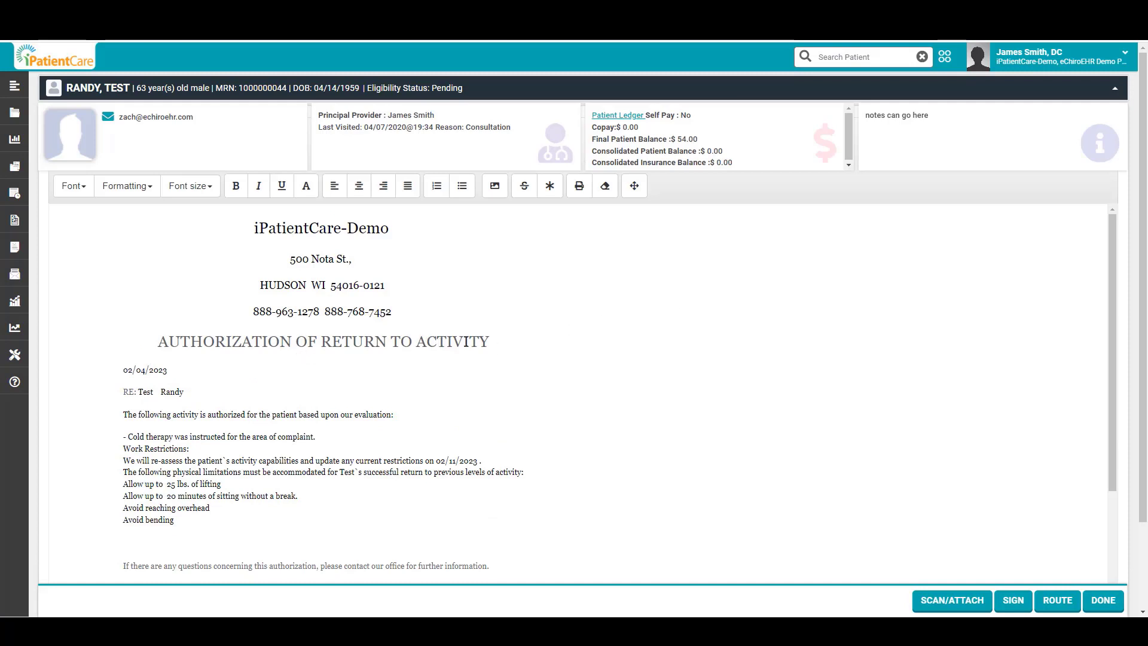
Step: Review the work restrictions in the return-to-activity letter and sign it as the provider, entering the electronic signature password
scroll(407, 404, down, 1)
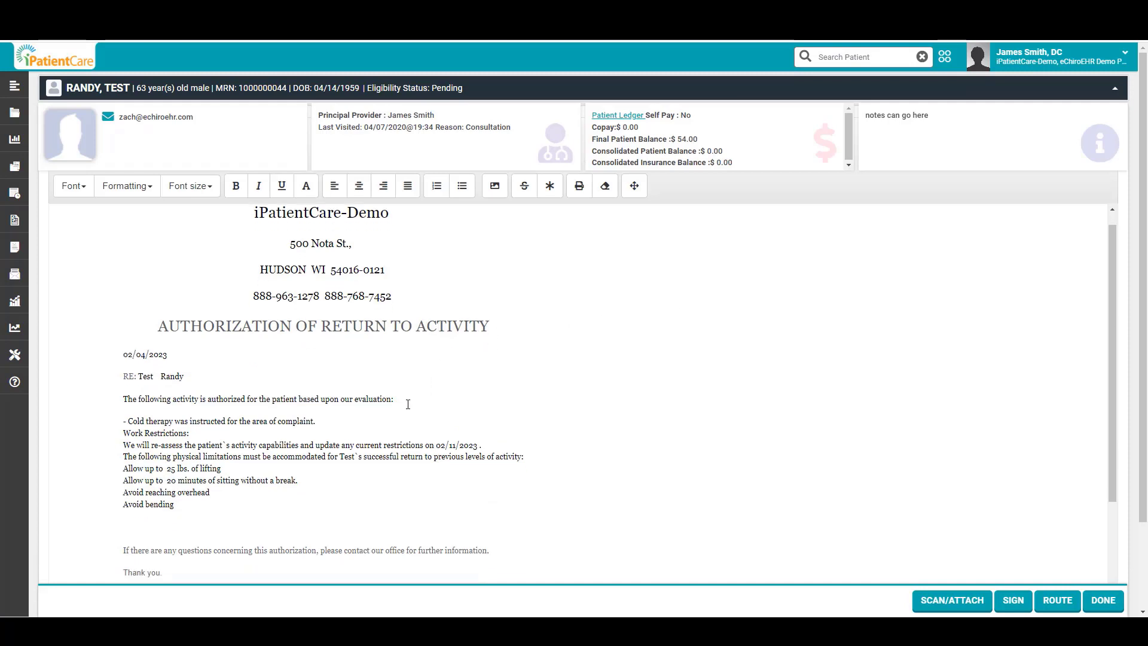
drag(174, 460, 124, 381)
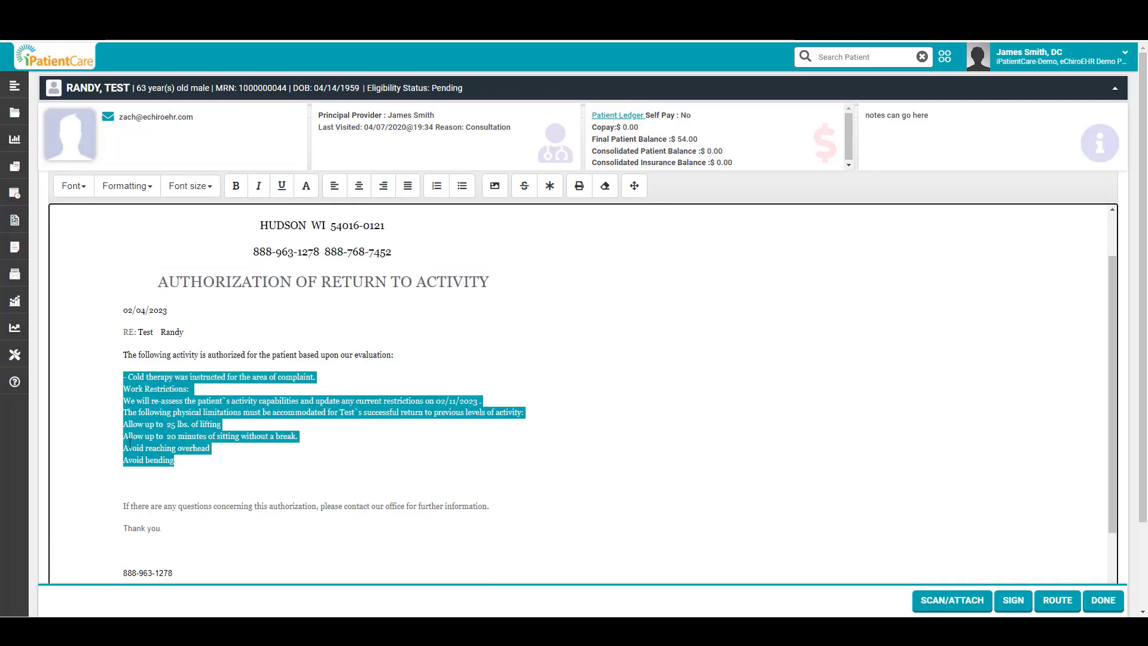
click(217, 424)
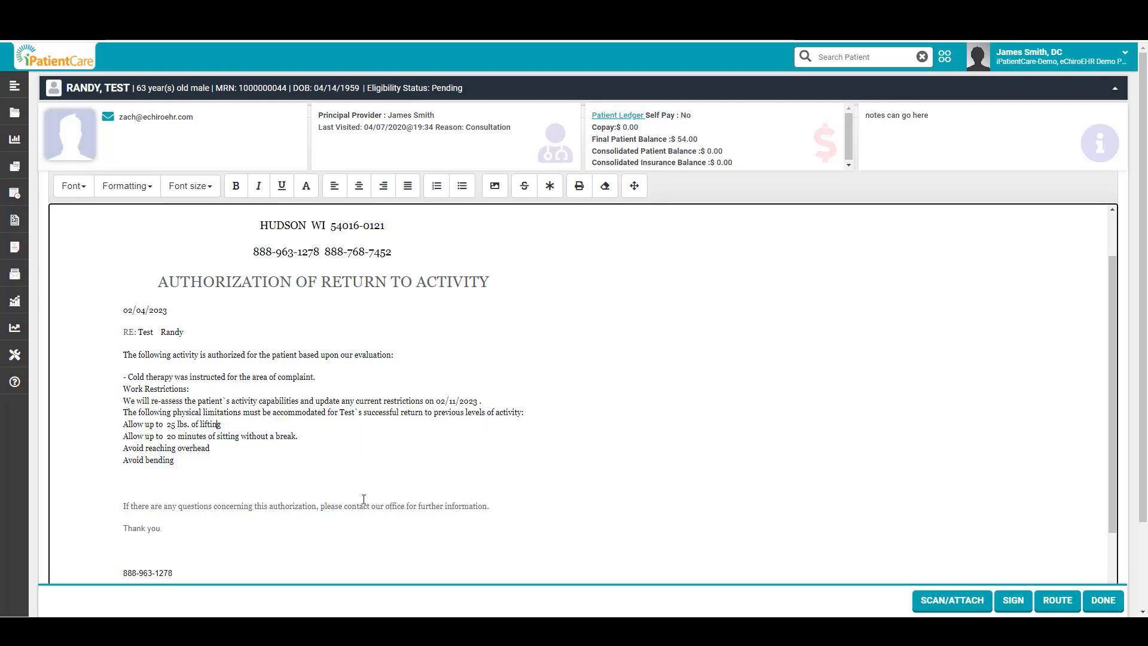
scroll(363, 499, down, 2)
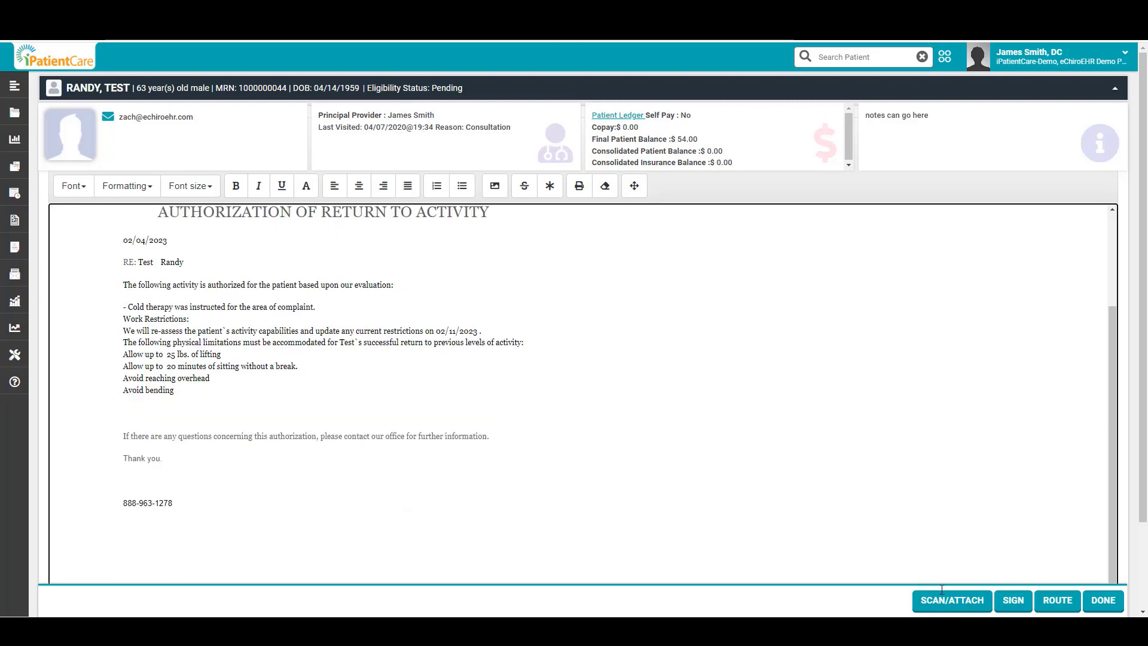
click(1018, 603)
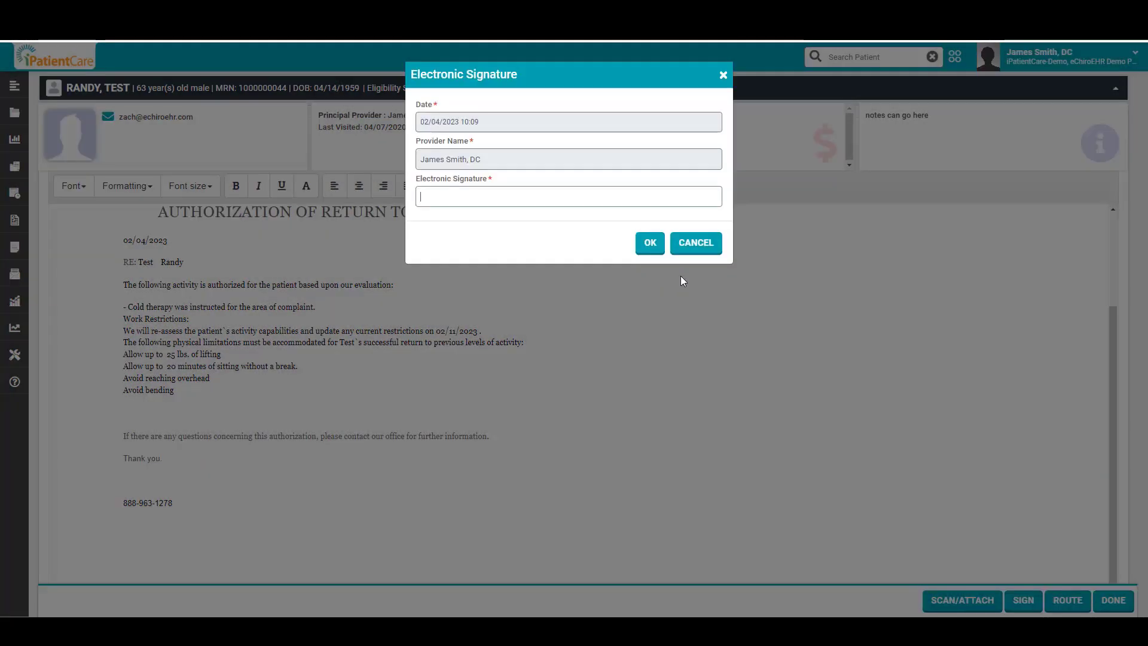
click(574, 204)
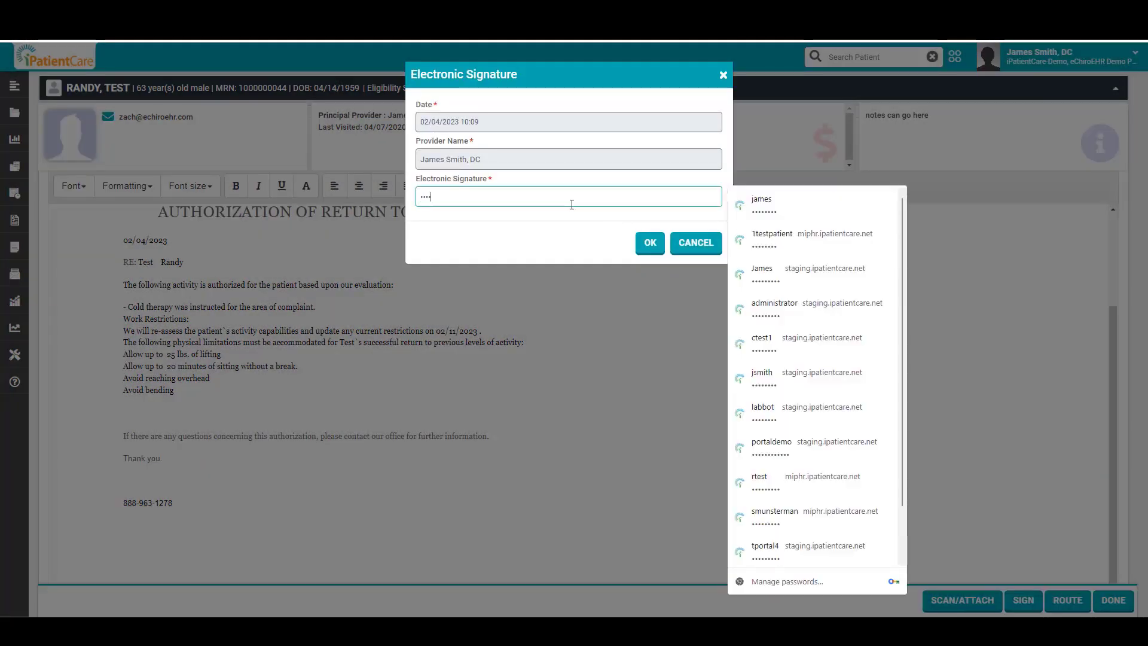
click(648, 245)
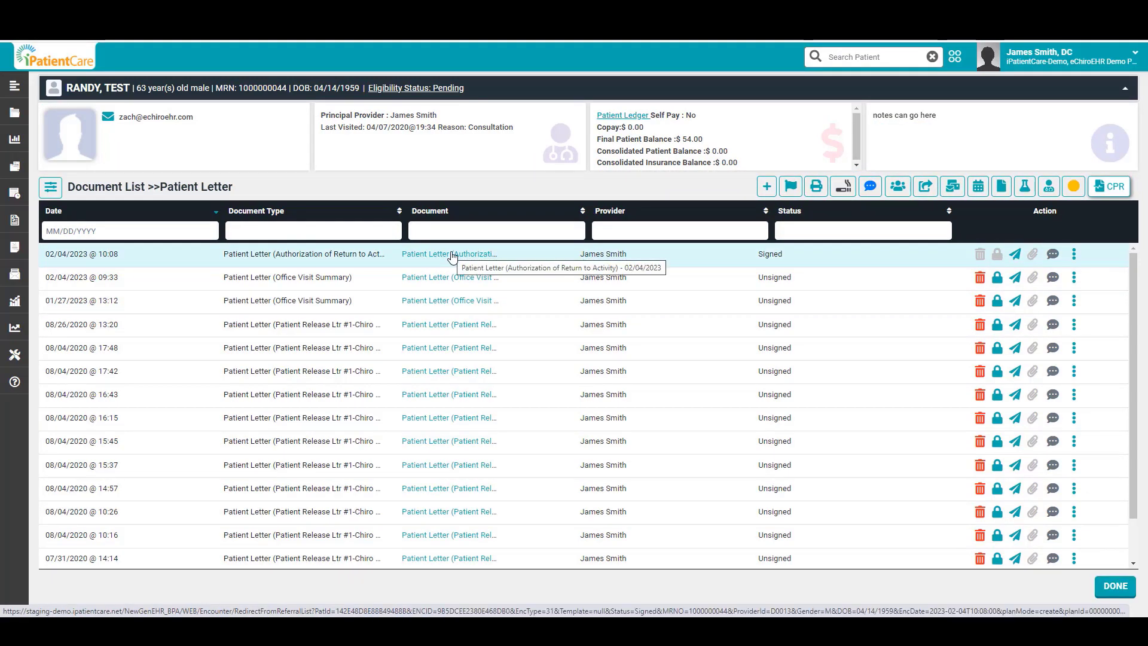
Step: Reopen the signed Authorization of Return to Activity letter, examine its available print destinations and close the print preview without printing
click(452, 256)
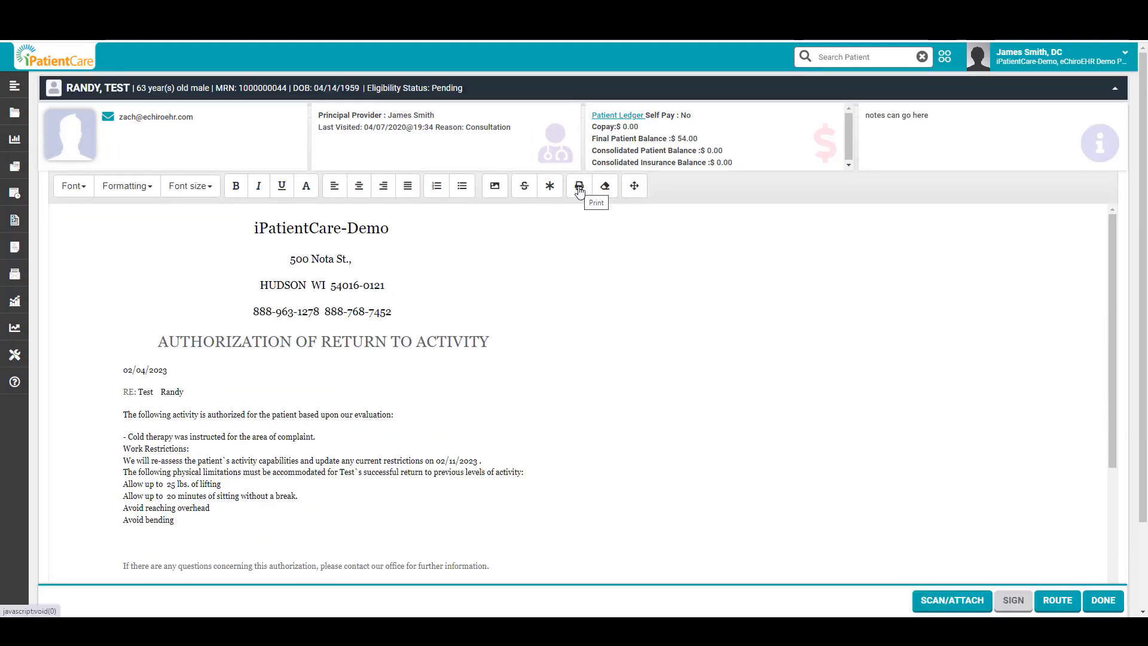
click(579, 187)
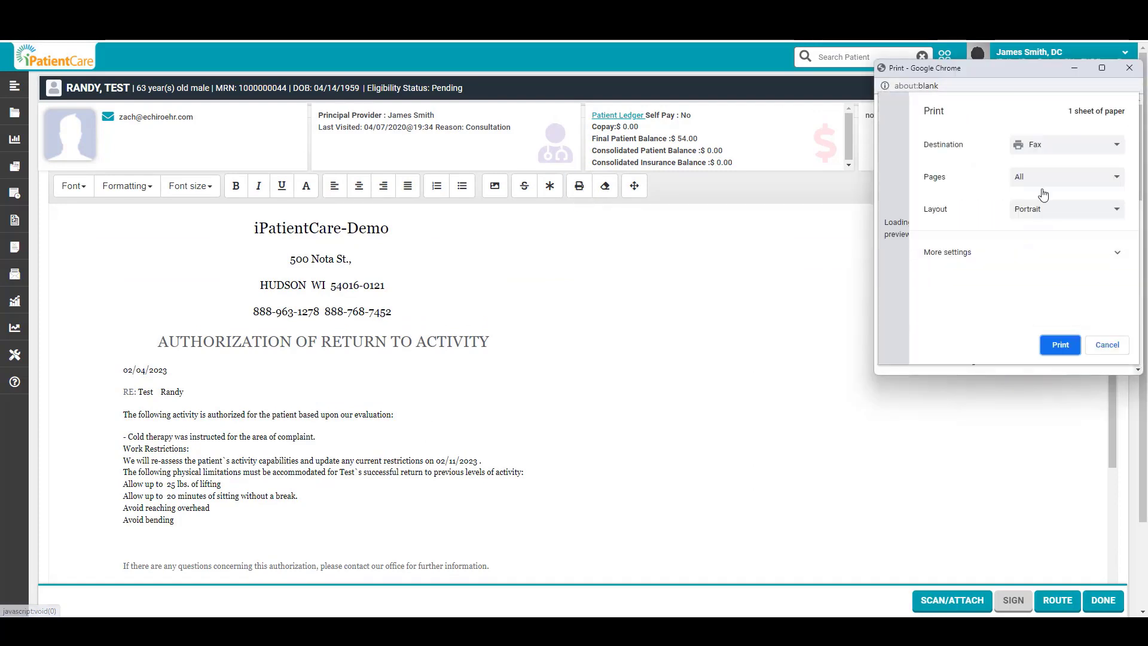
click(1078, 151)
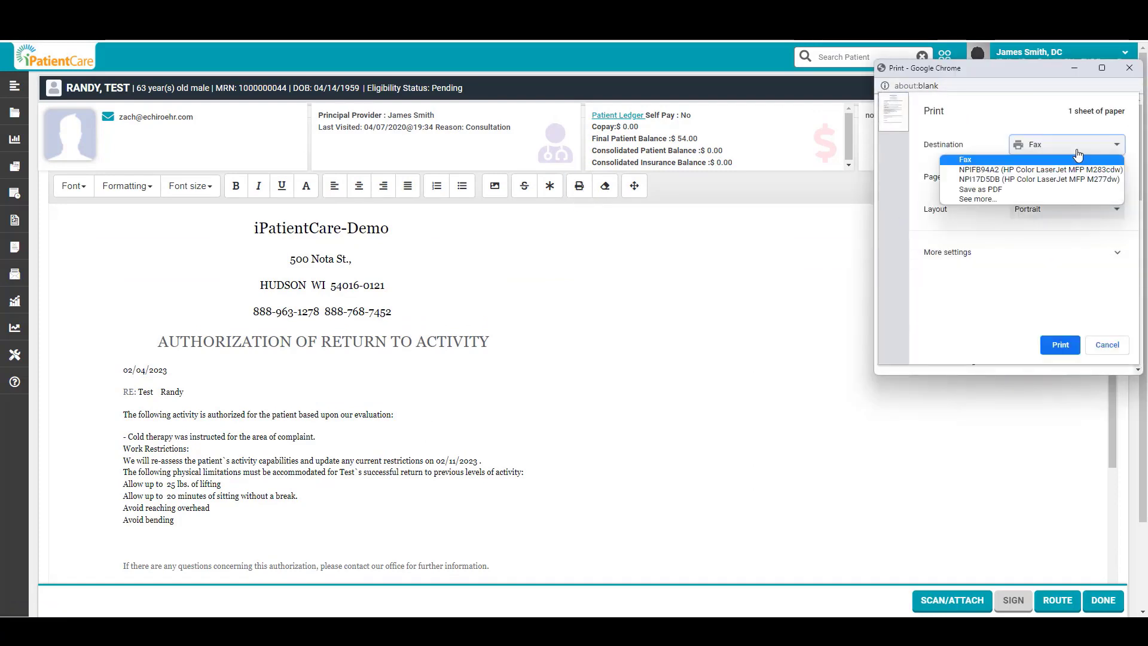
click(1107, 344)
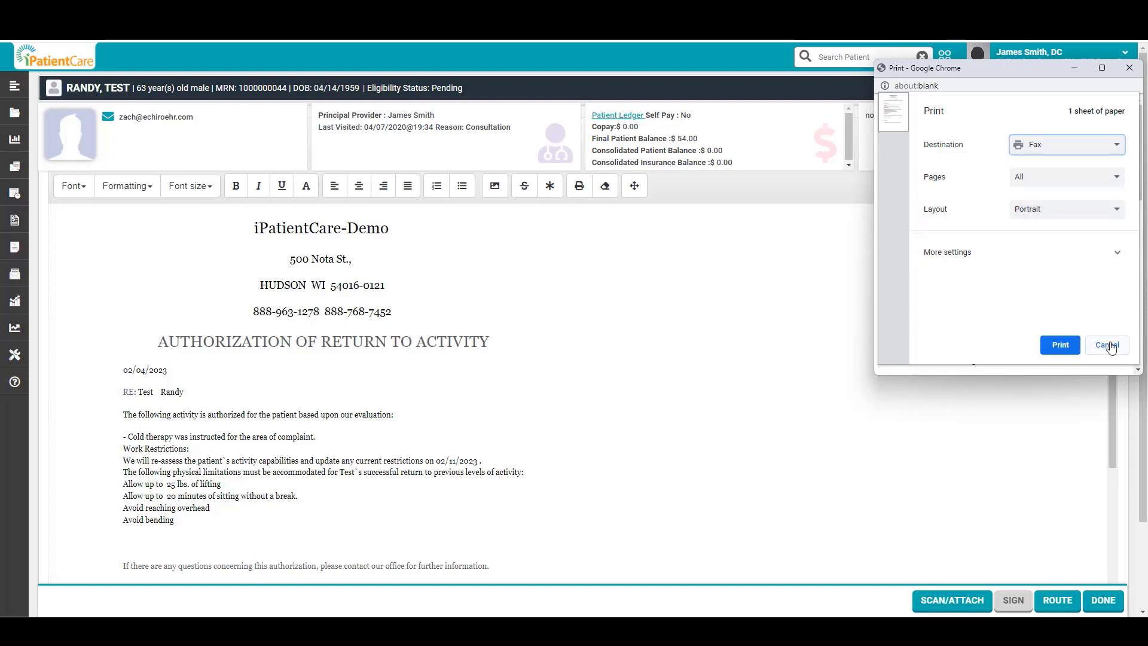
click(1107, 345)
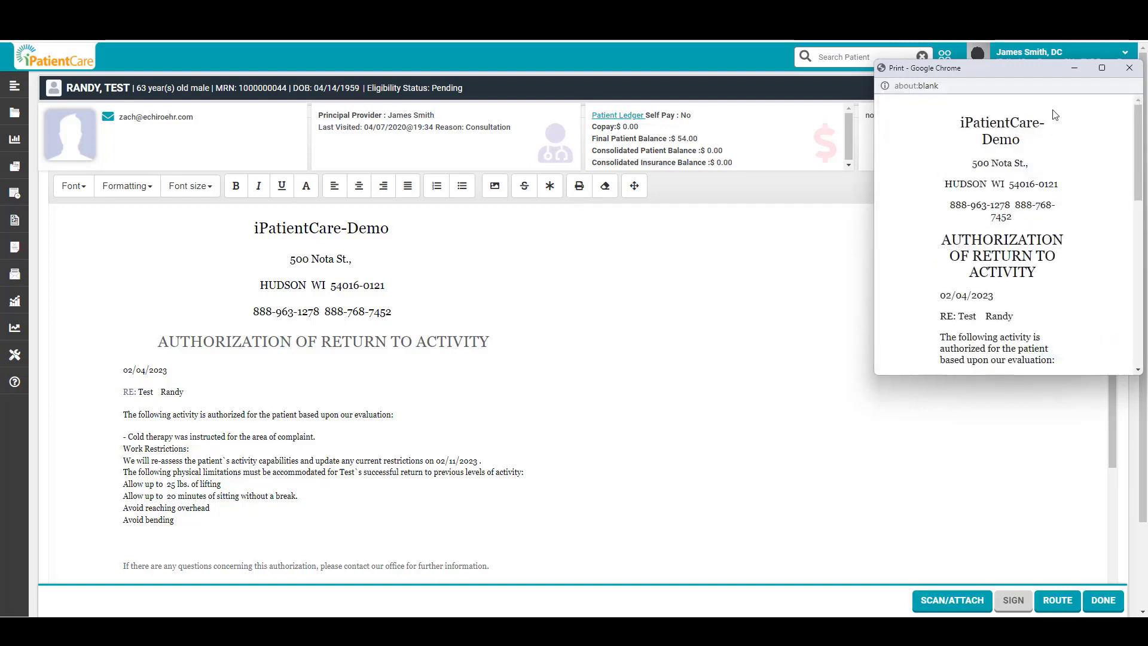
click(1128, 70)
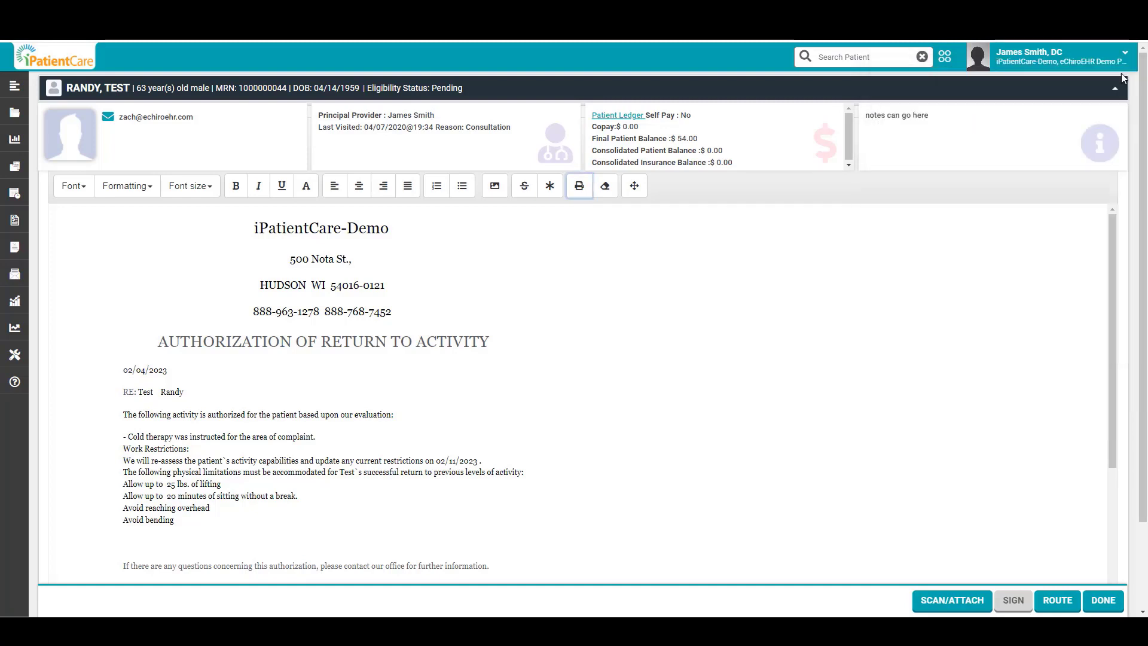